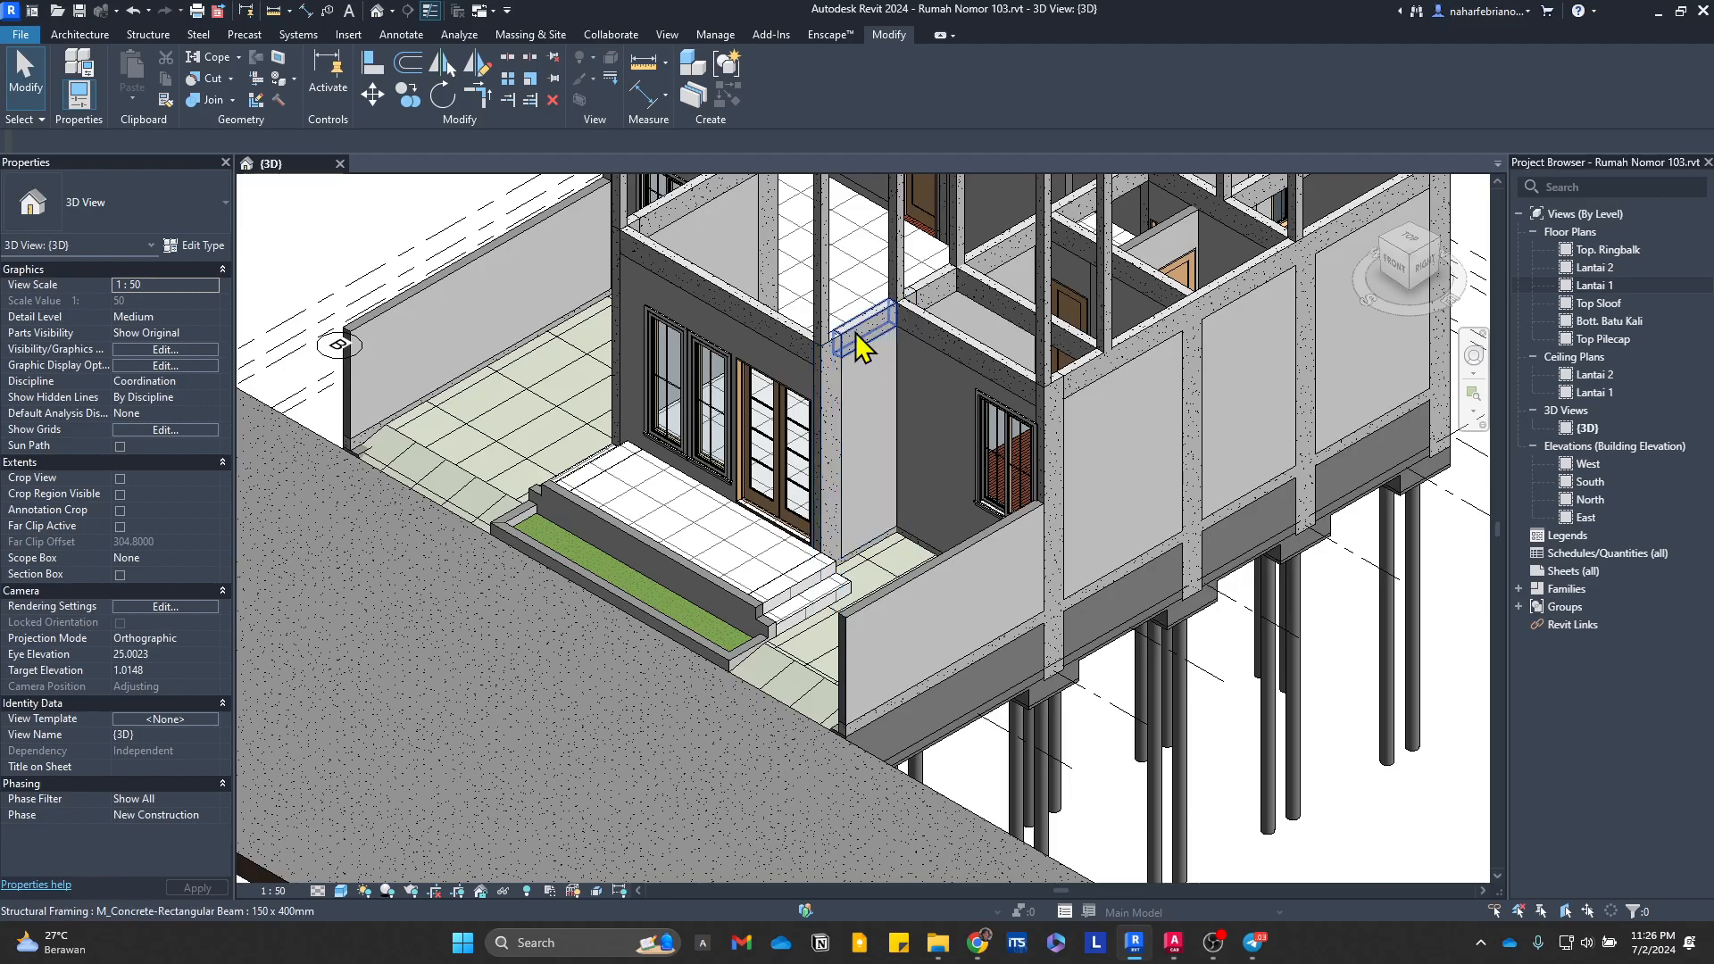
Step: Open the Lantai 2 floor plan and bring its whole grid into view
middle_click_drag(865, 353, 649, 656)
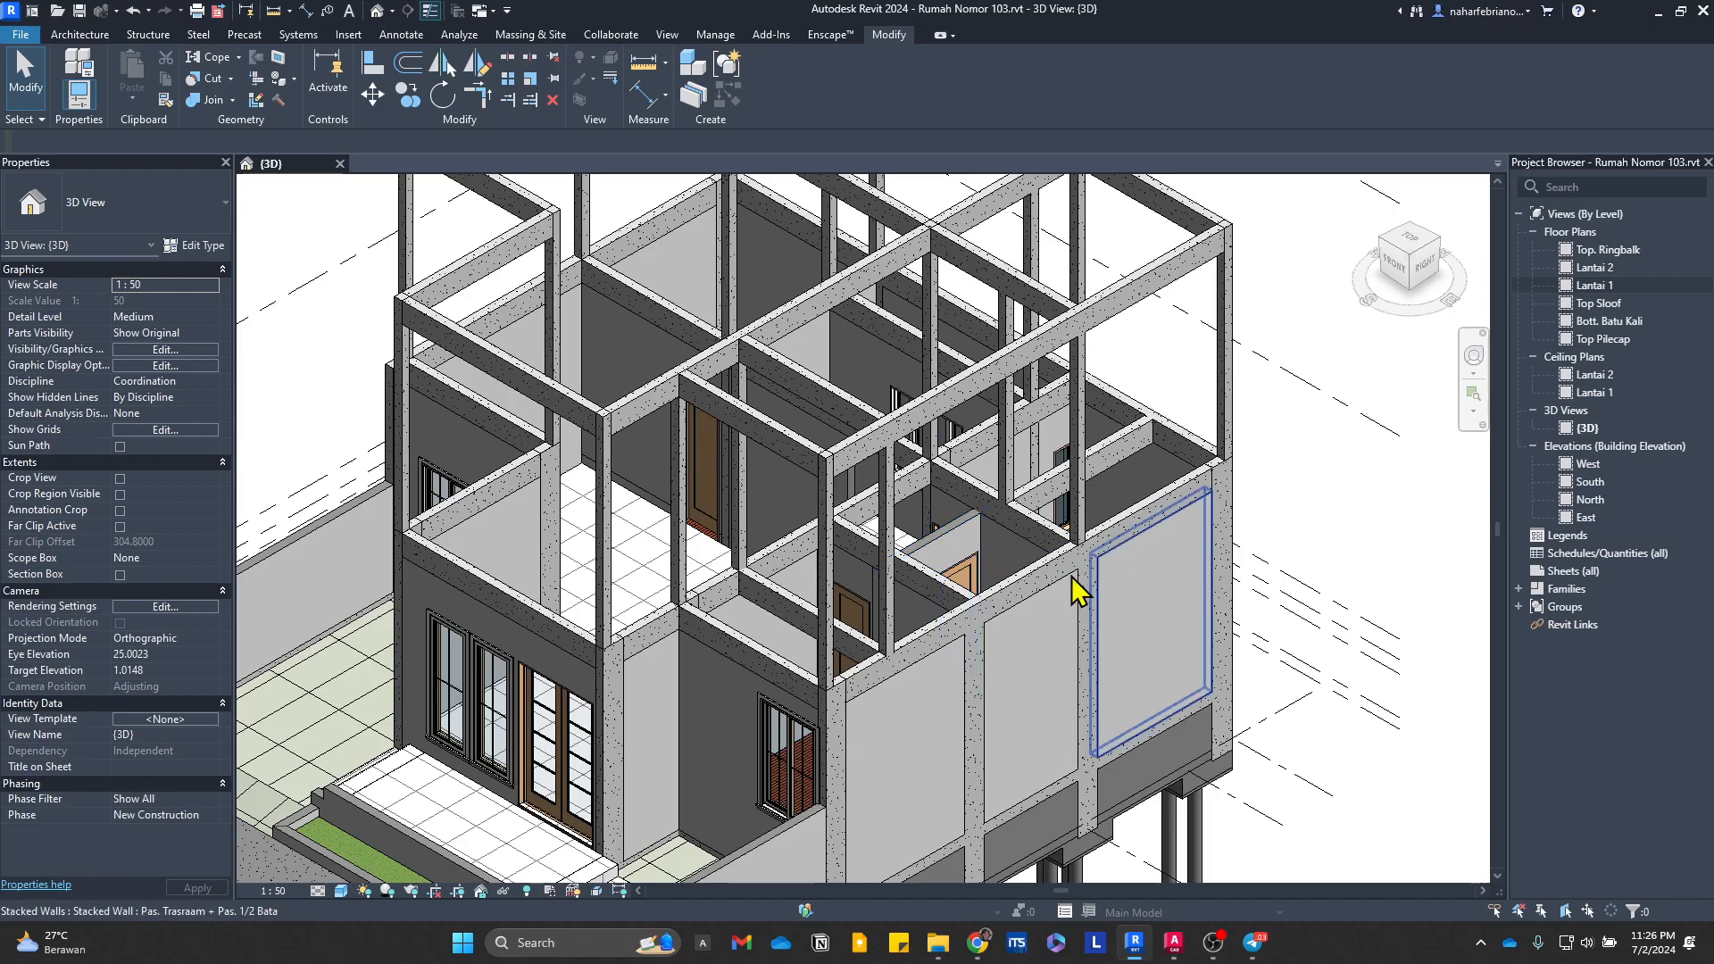
middle_click_drag(1003, 658, 1276, 632)
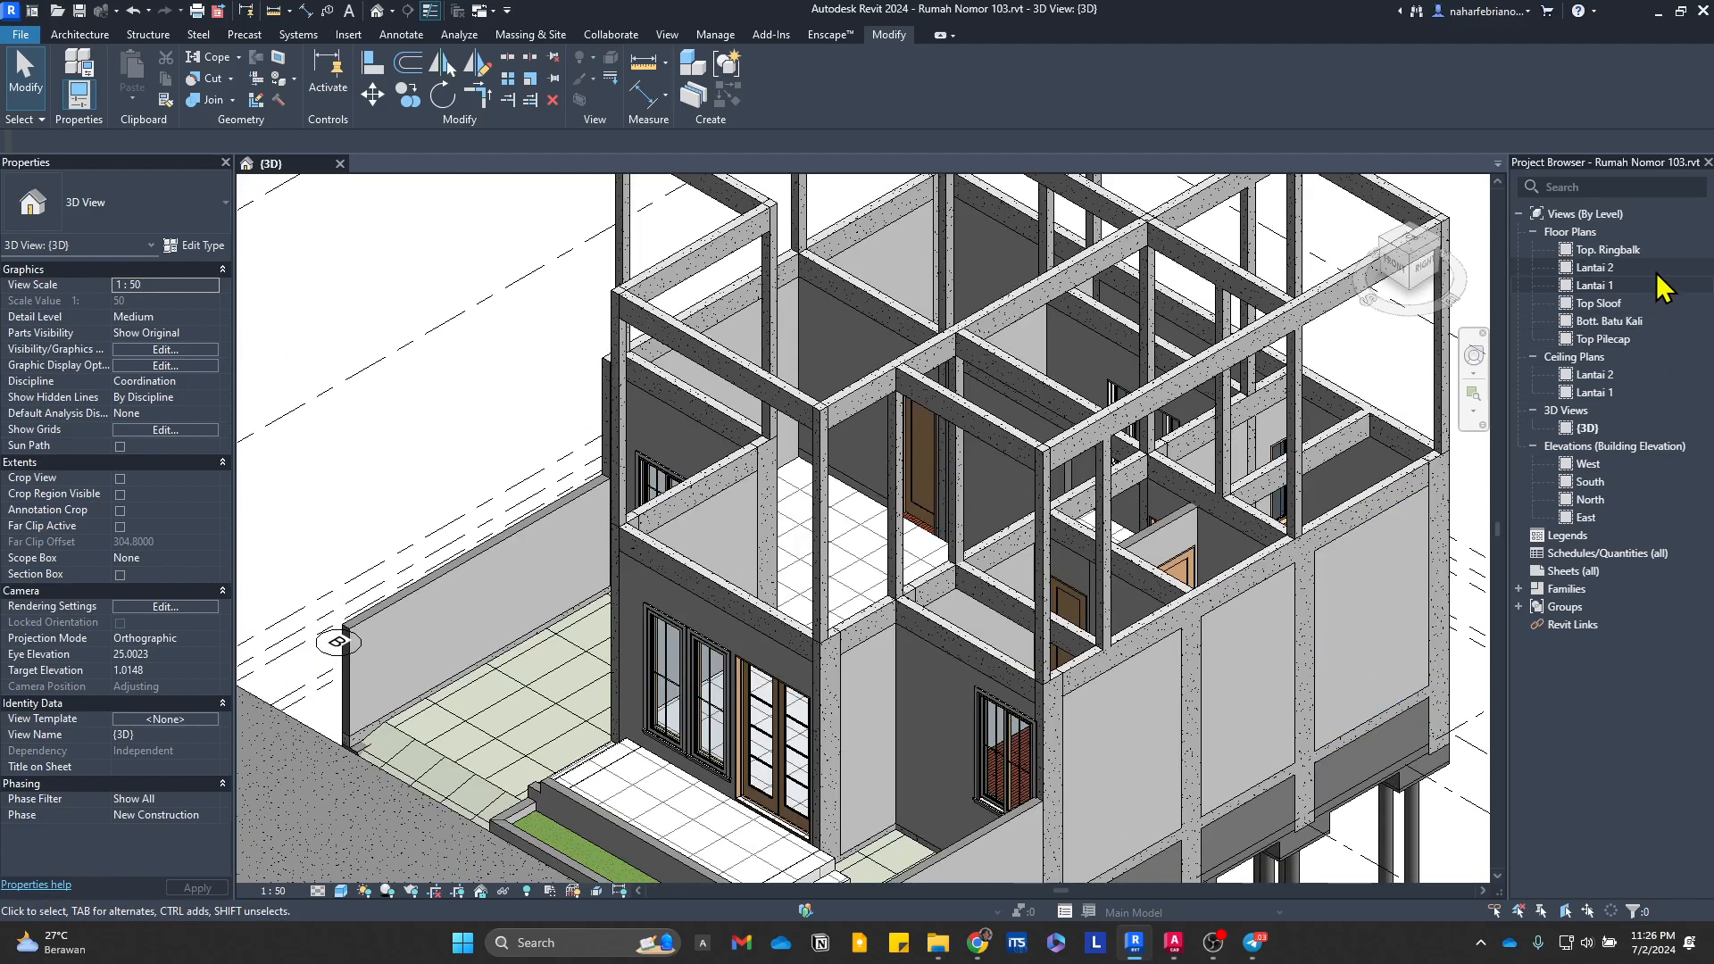
double_click(1661, 268)
scroll(971, 494, "up", 5)
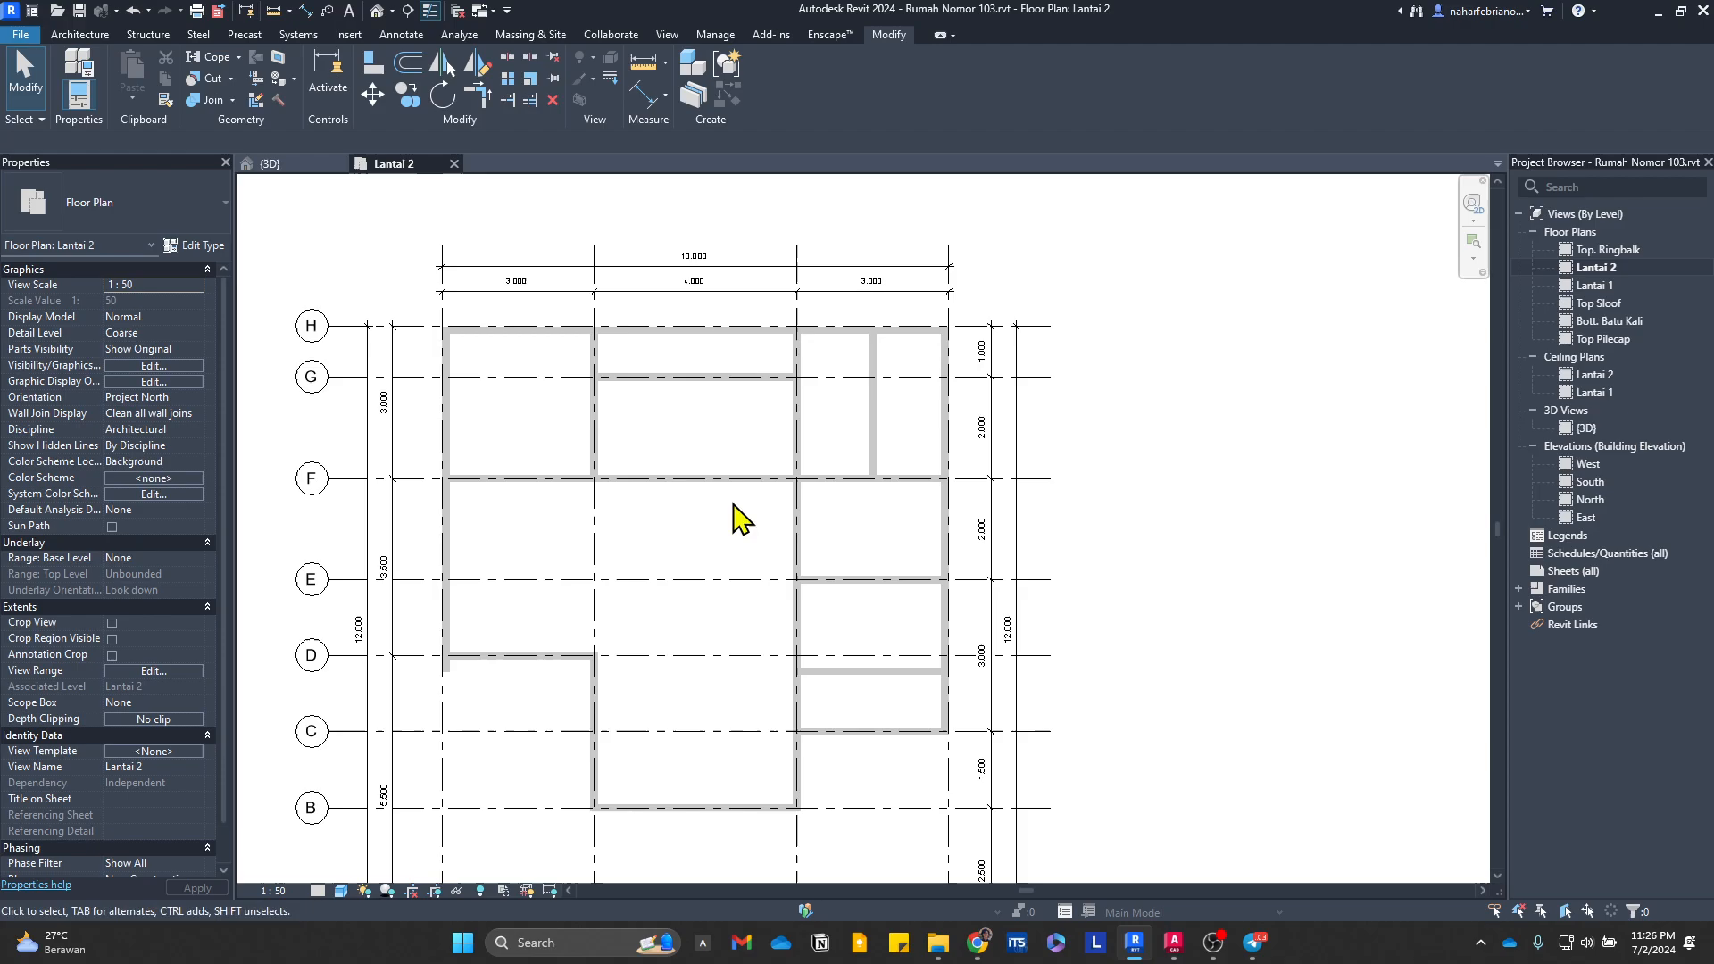
scroll(922, 574, "down", 3)
middle_click_drag(817, 500, 871, 427)
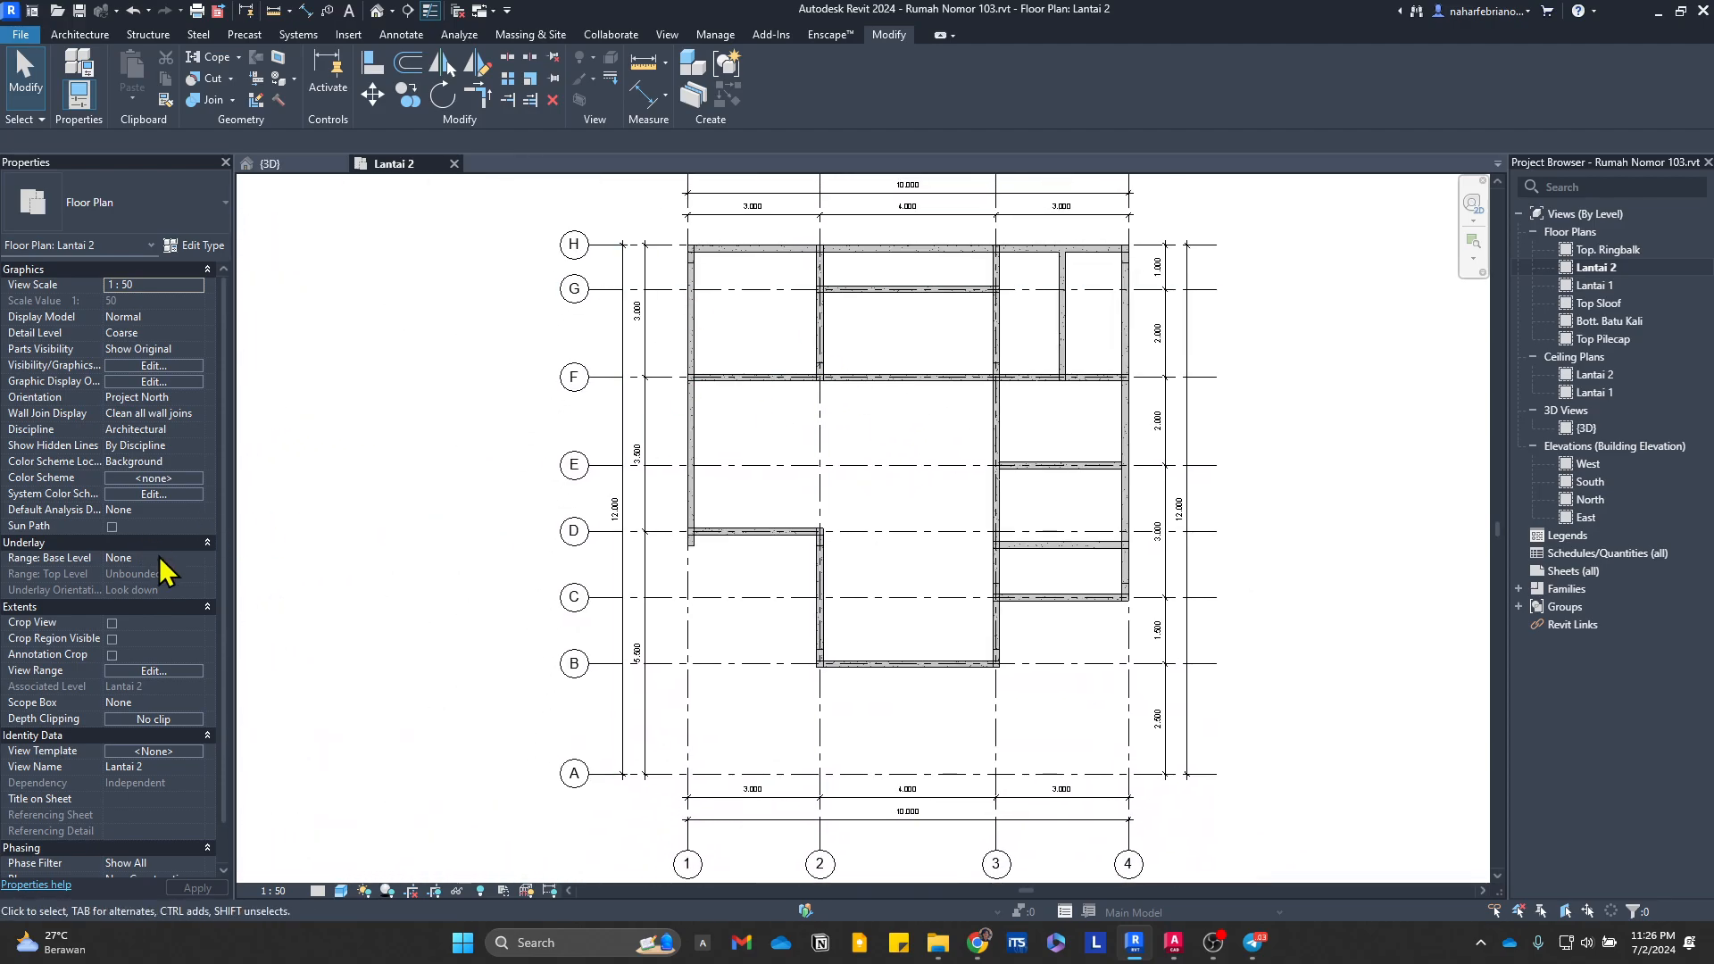
Step: Open the Lantai 2 plan's view range settings with the primary range's bottom offset ready for editing
left_click(136, 672)
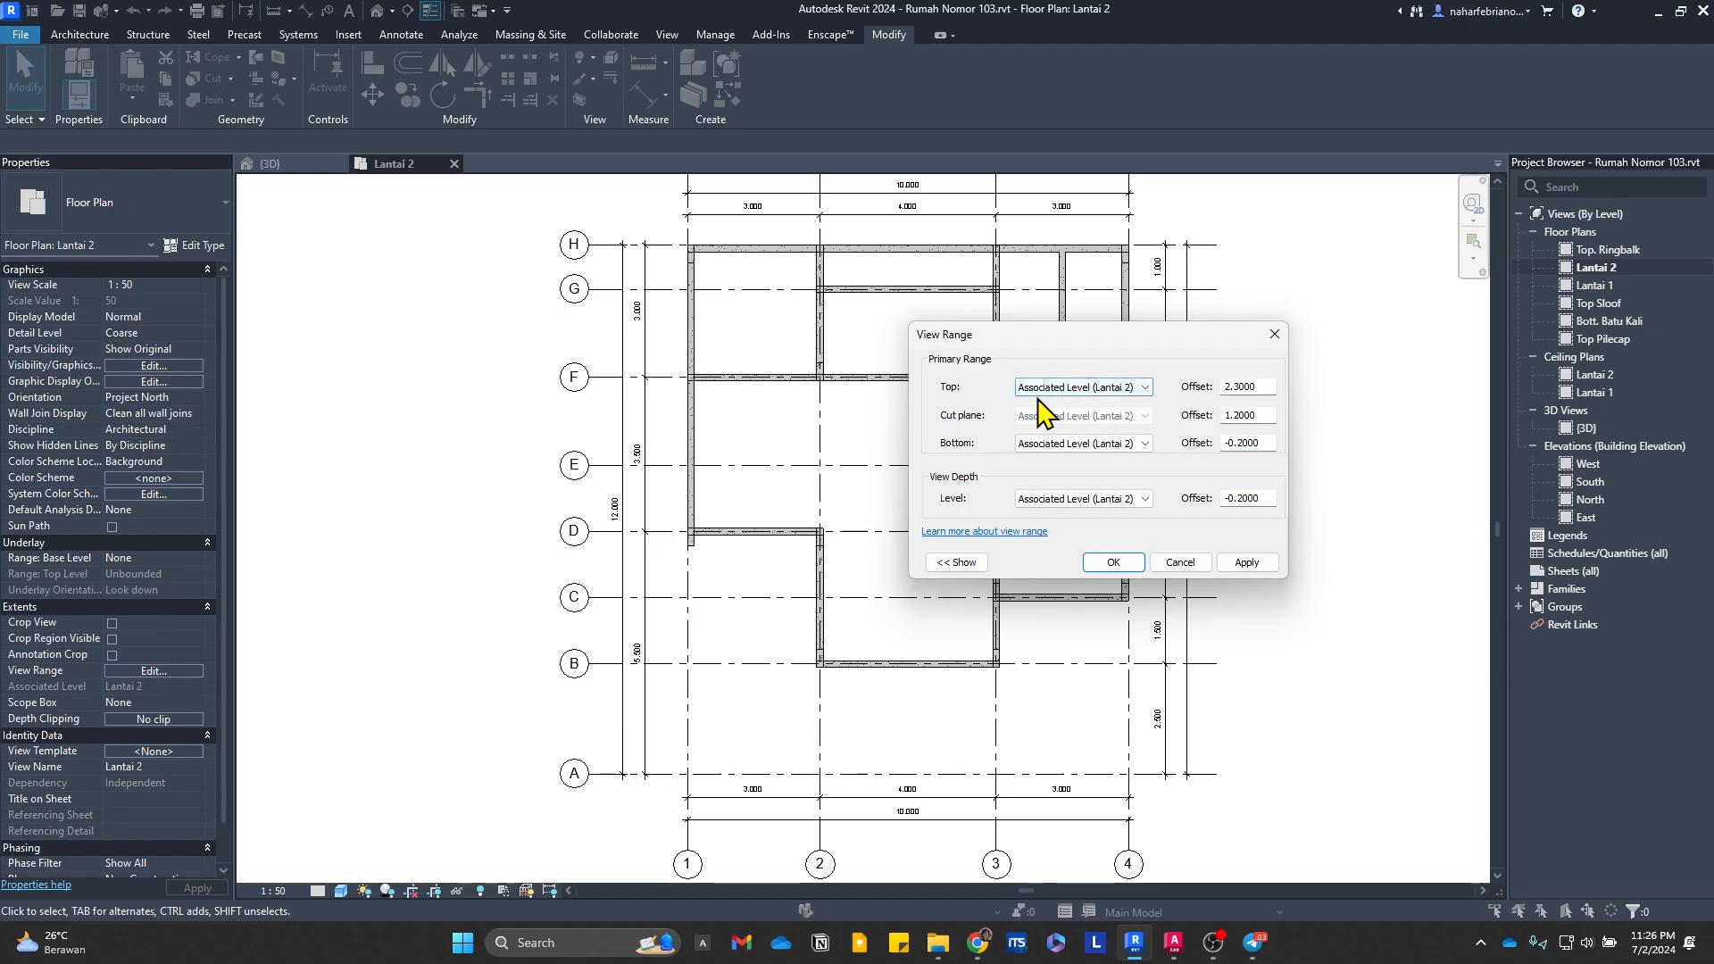
left_click_drag(1071, 332, 1121, 312)
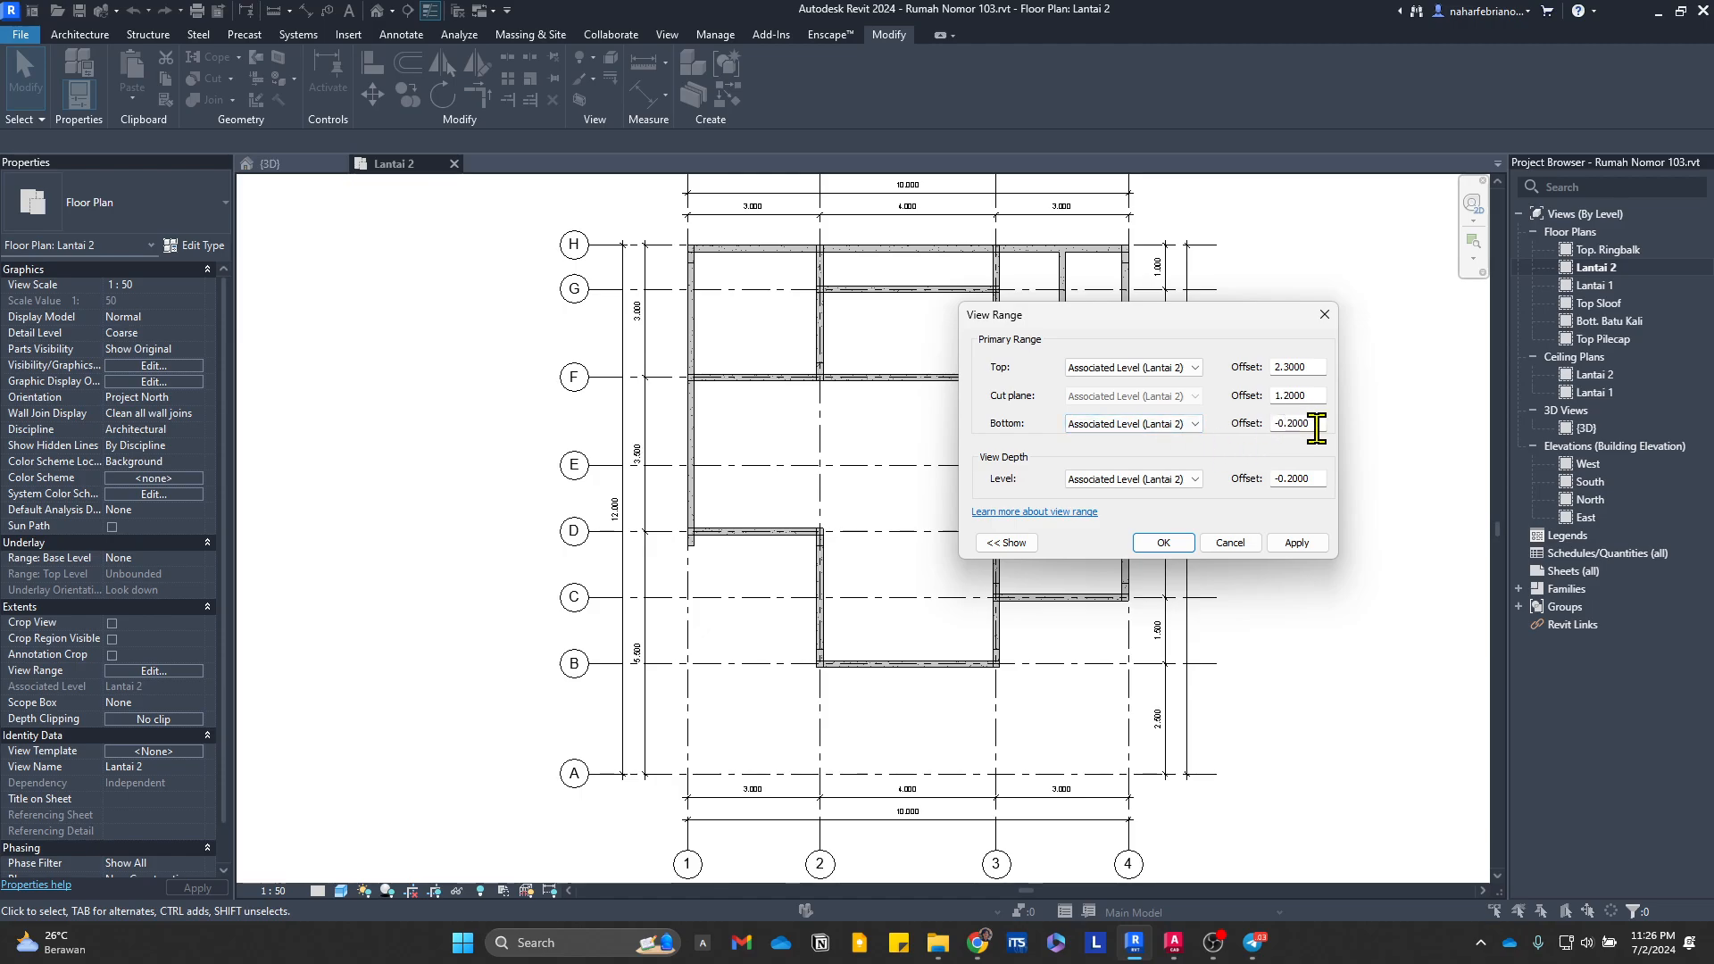
left_click_drag(1313, 428, 1284, 430)
Step: Switch to AutoCAD and examine section Potongan A-A with the column, beam and floor slab reinforcement details
left_click(1170, 941)
scroll(782, 387, "down", 12)
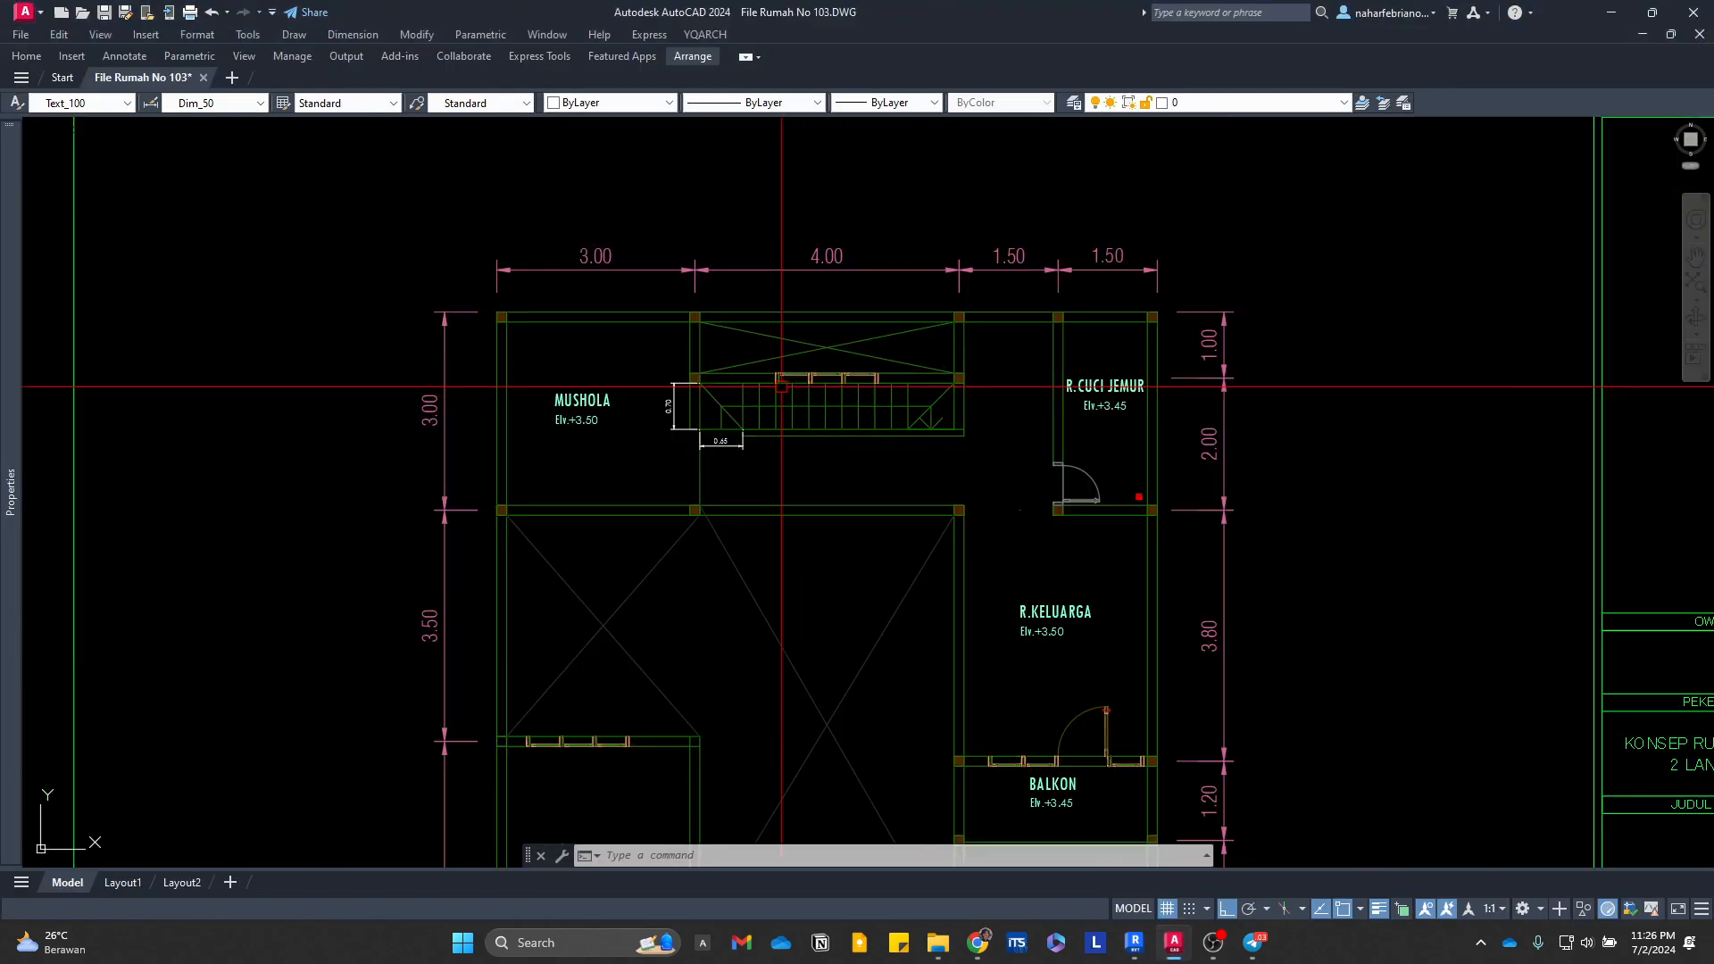
scroll(1247, 417, "up", 6)
middle_click_drag(1247, 417, 1148, 449)
scroll(812, 433, "up", 4)
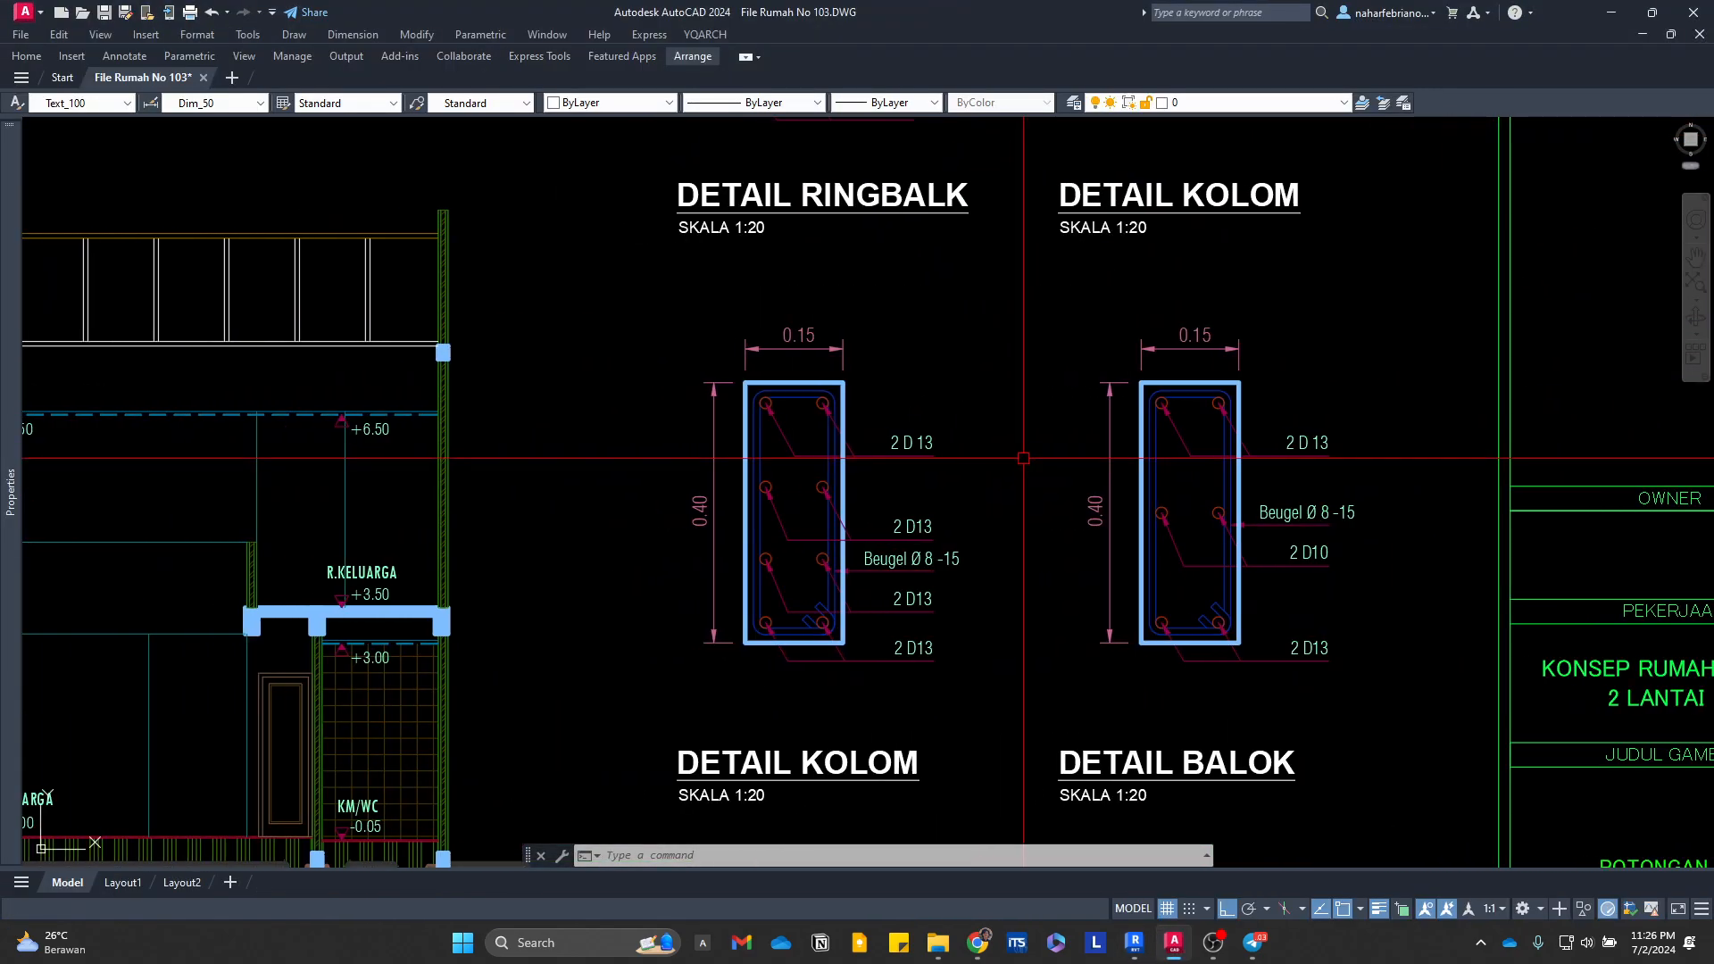
middle_click_drag(830, 497, 920, 399)
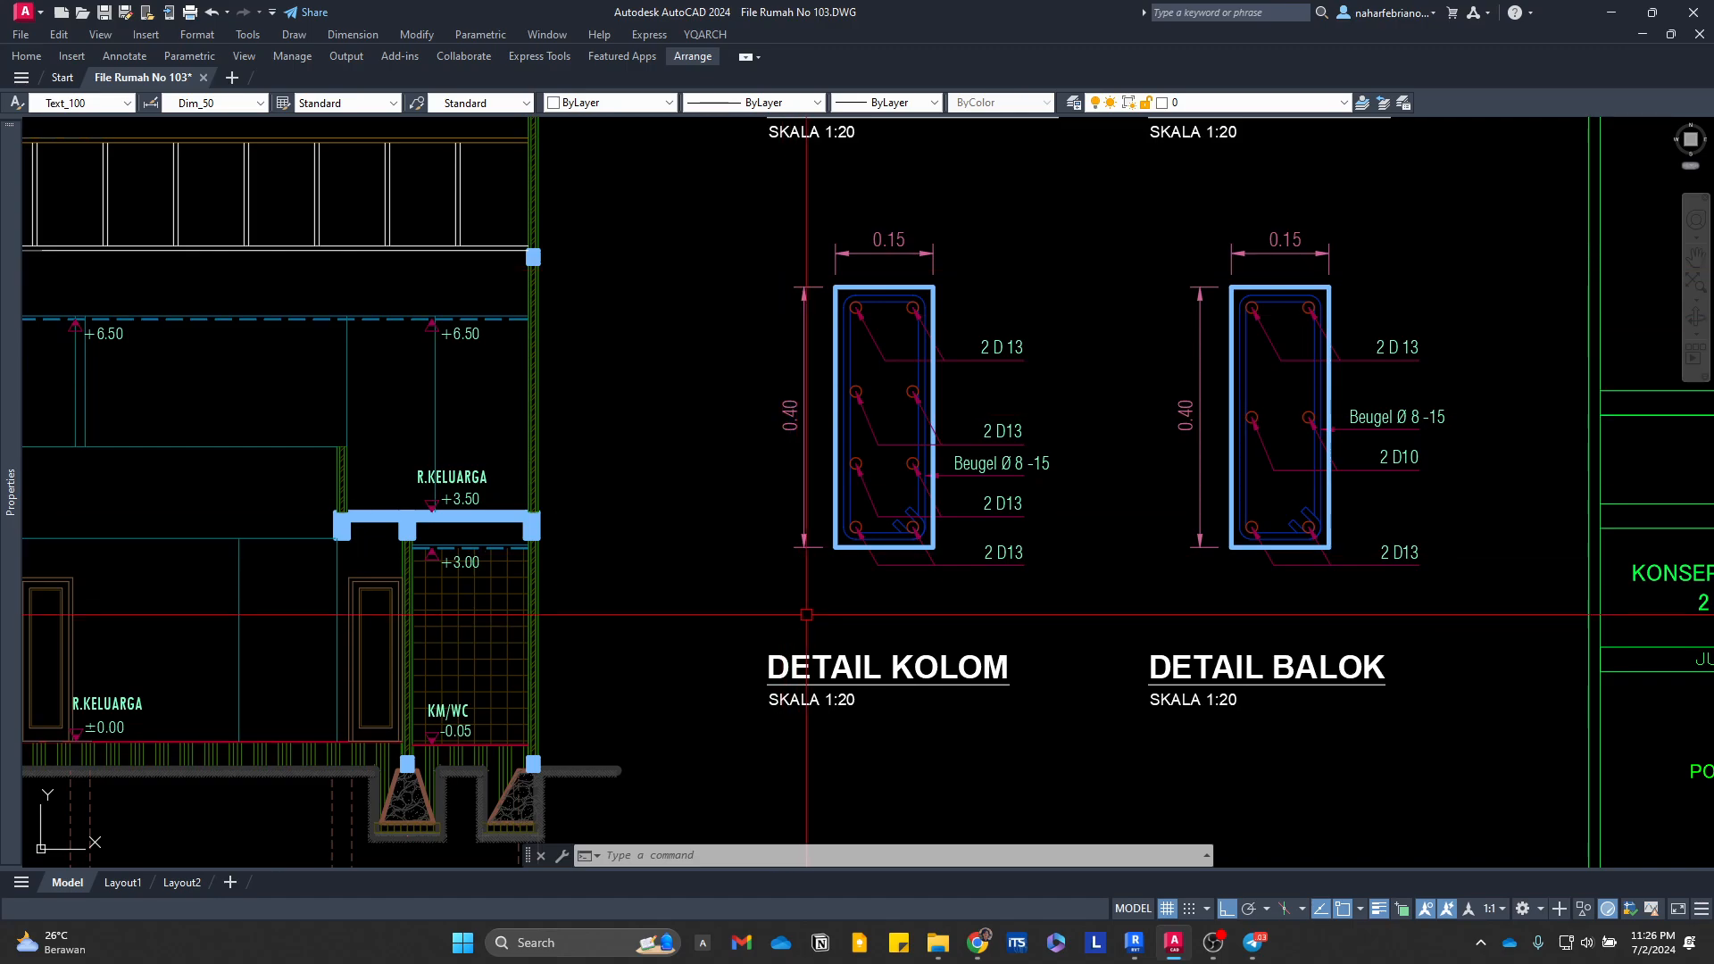
scroll(1105, 354, "down", 8)
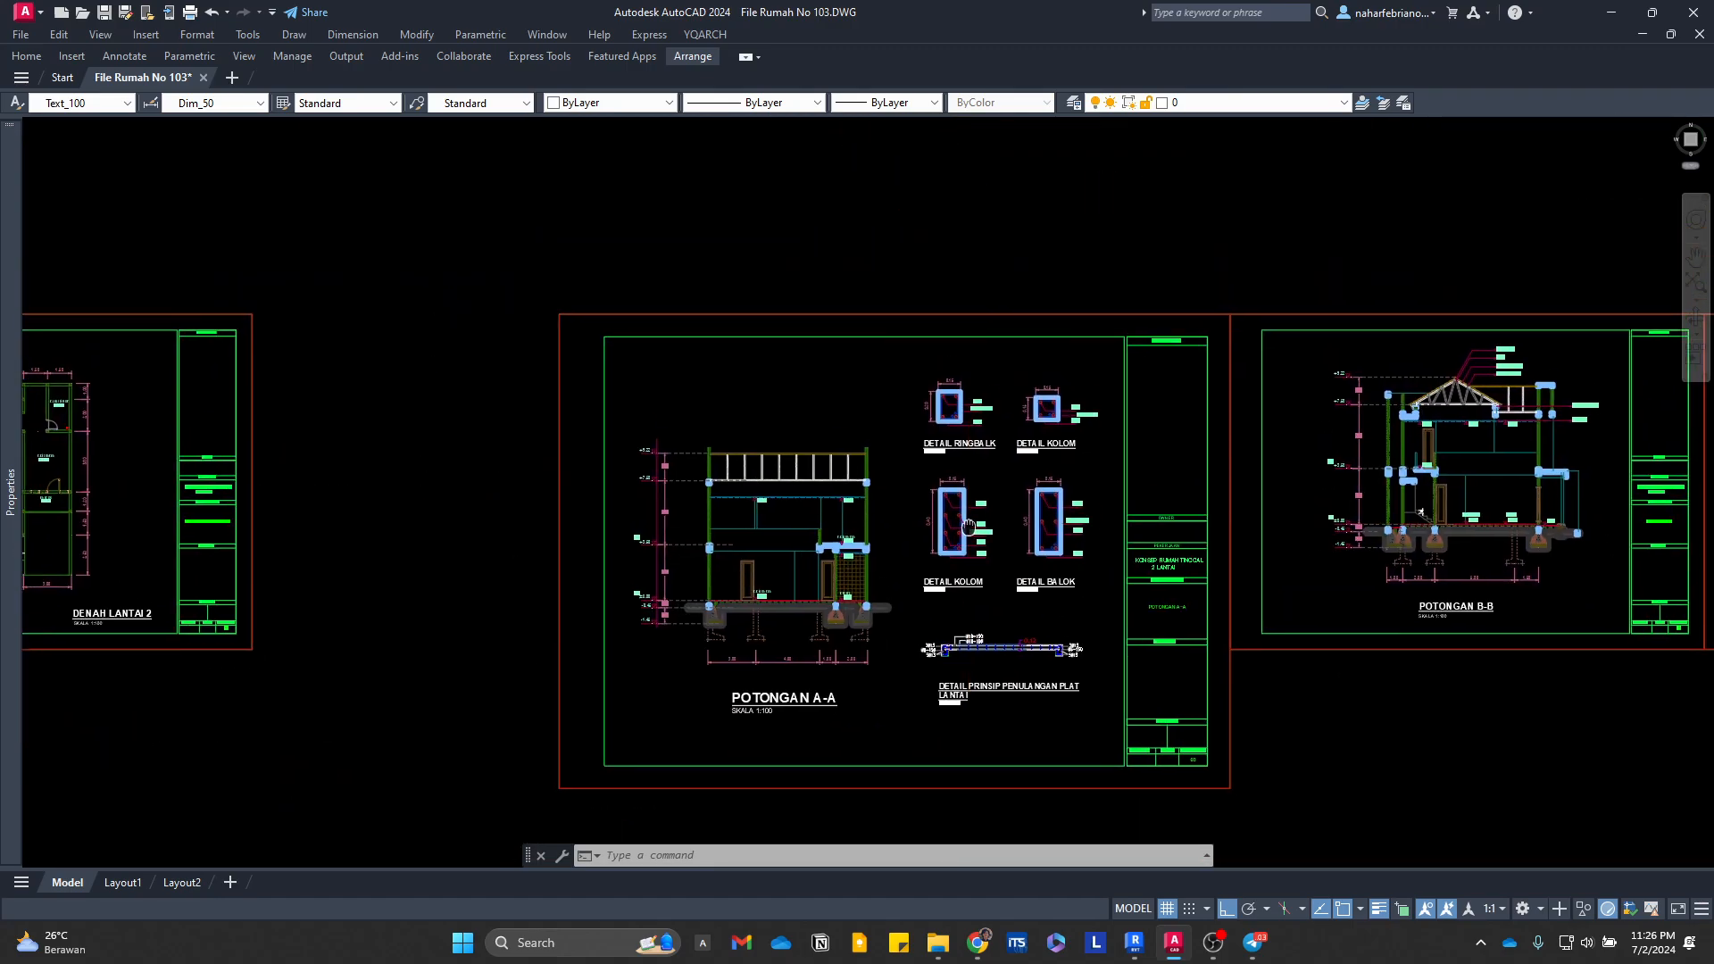
scroll(1137, 544, "up", 6)
middle_click_drag(1138, 544, 1105, 445)
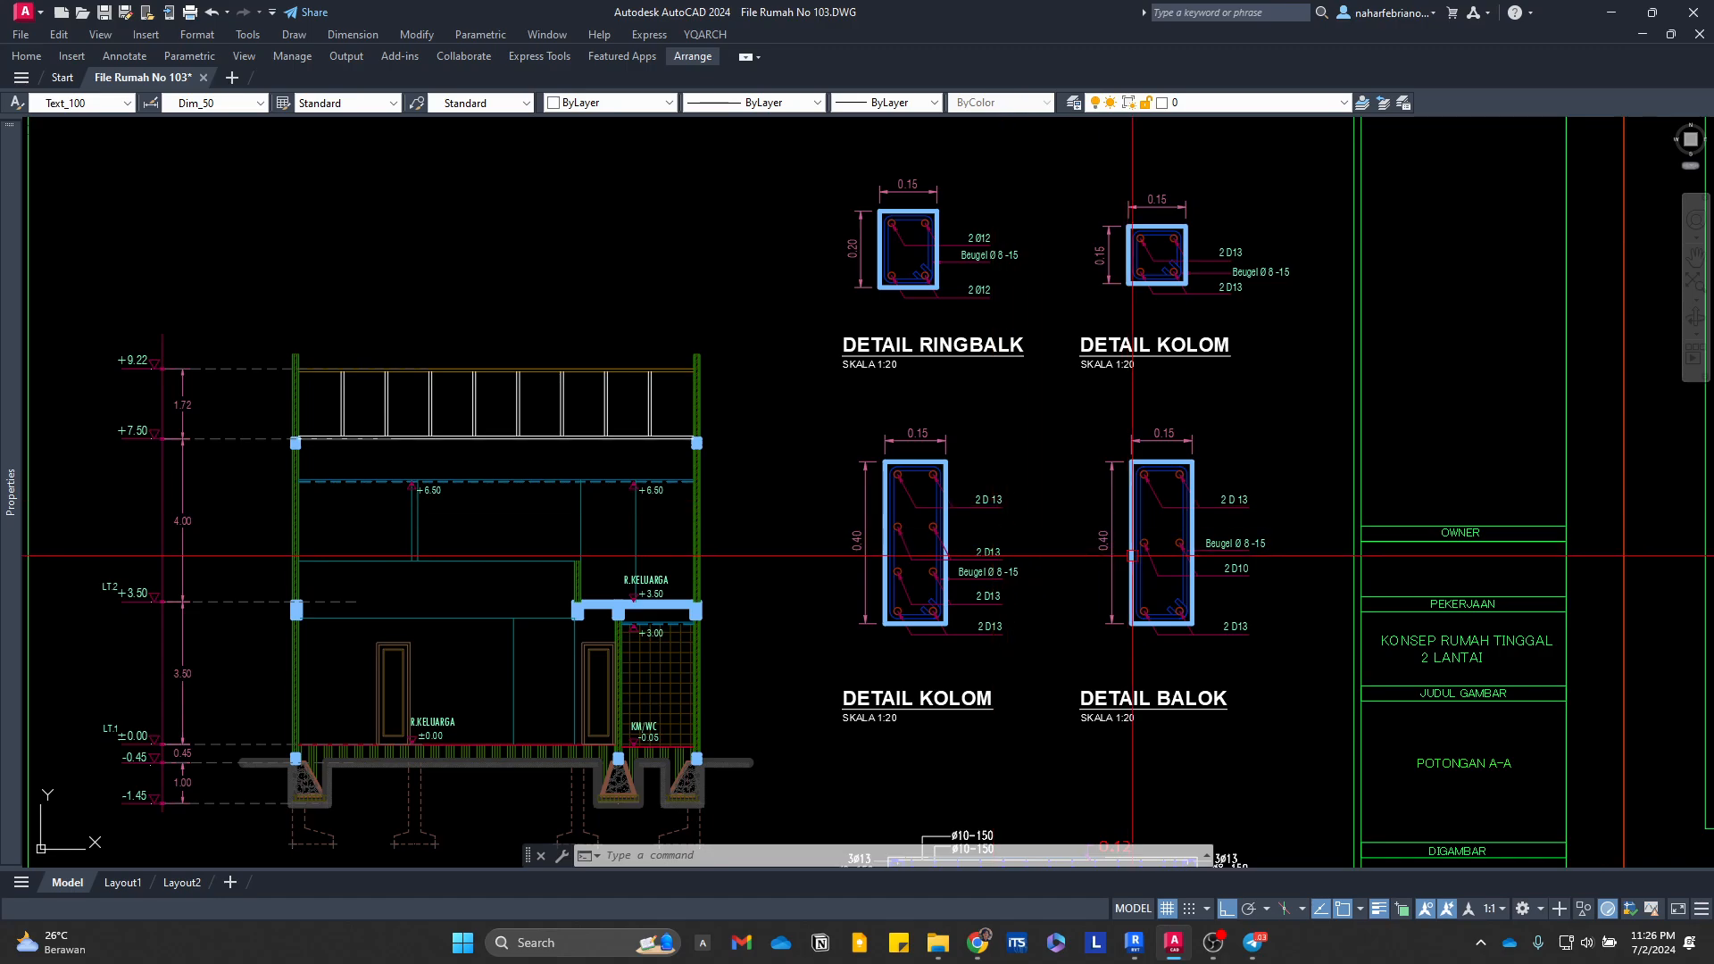
middle_click_drag(1141, 551, 1408, 451)
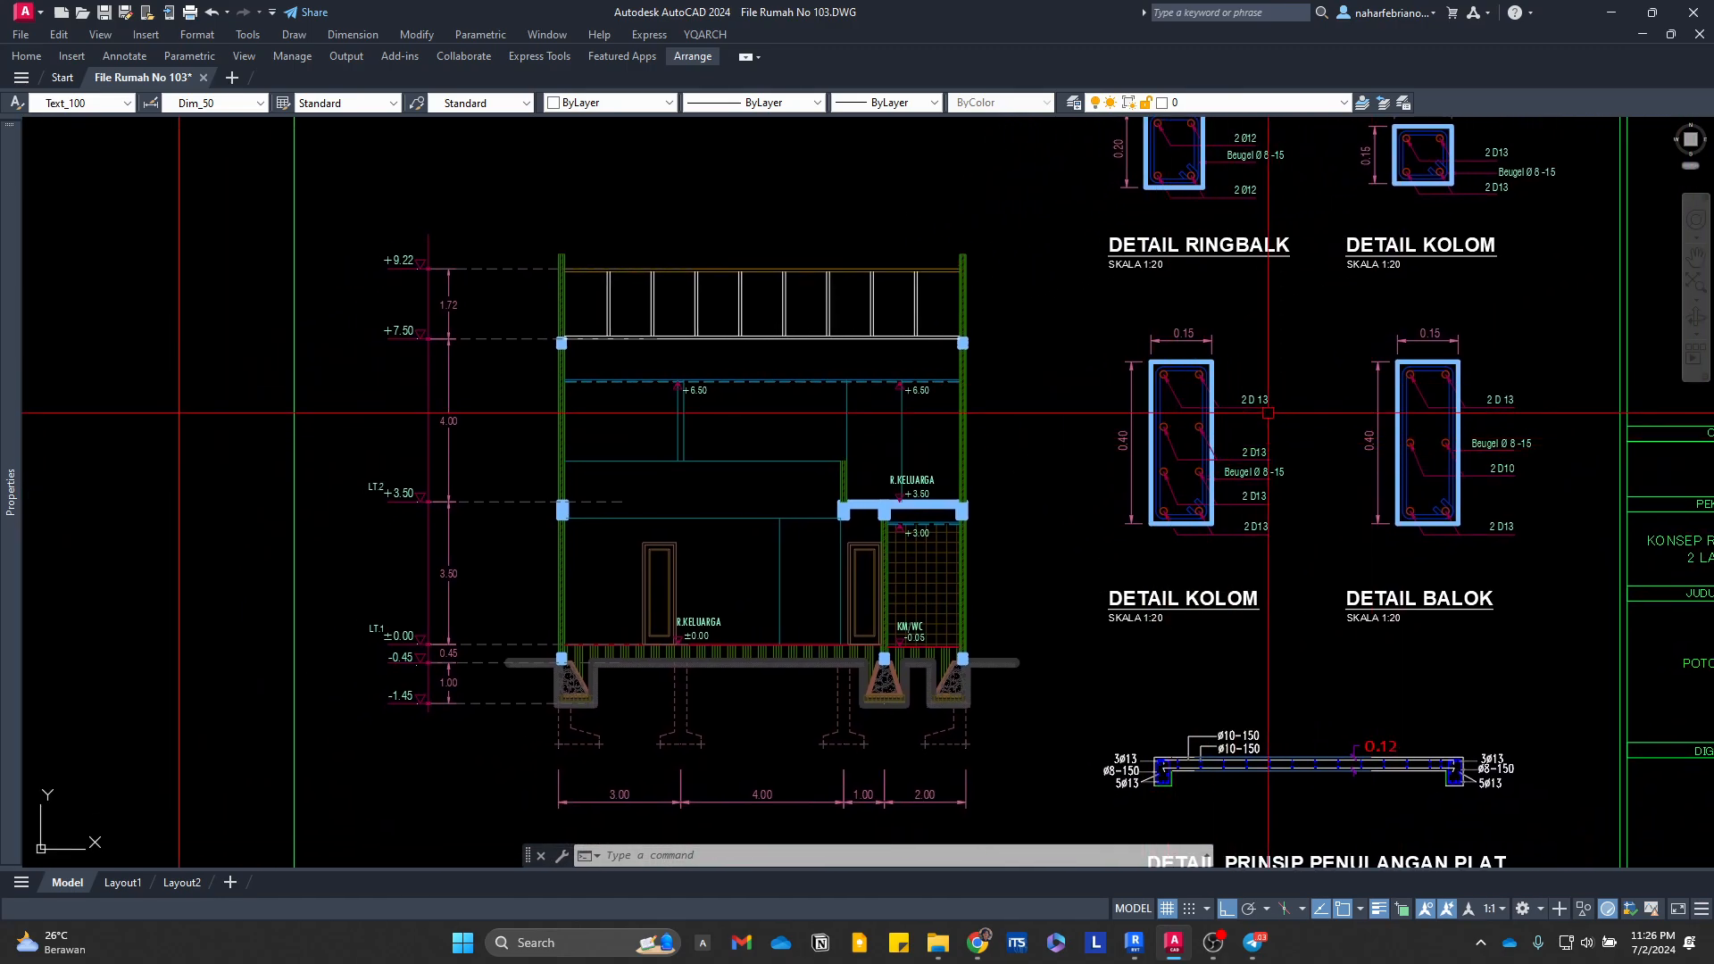
middle_click_drag(1154, 448, 1038, 423)
scroll(1038, 423, "up", 3)
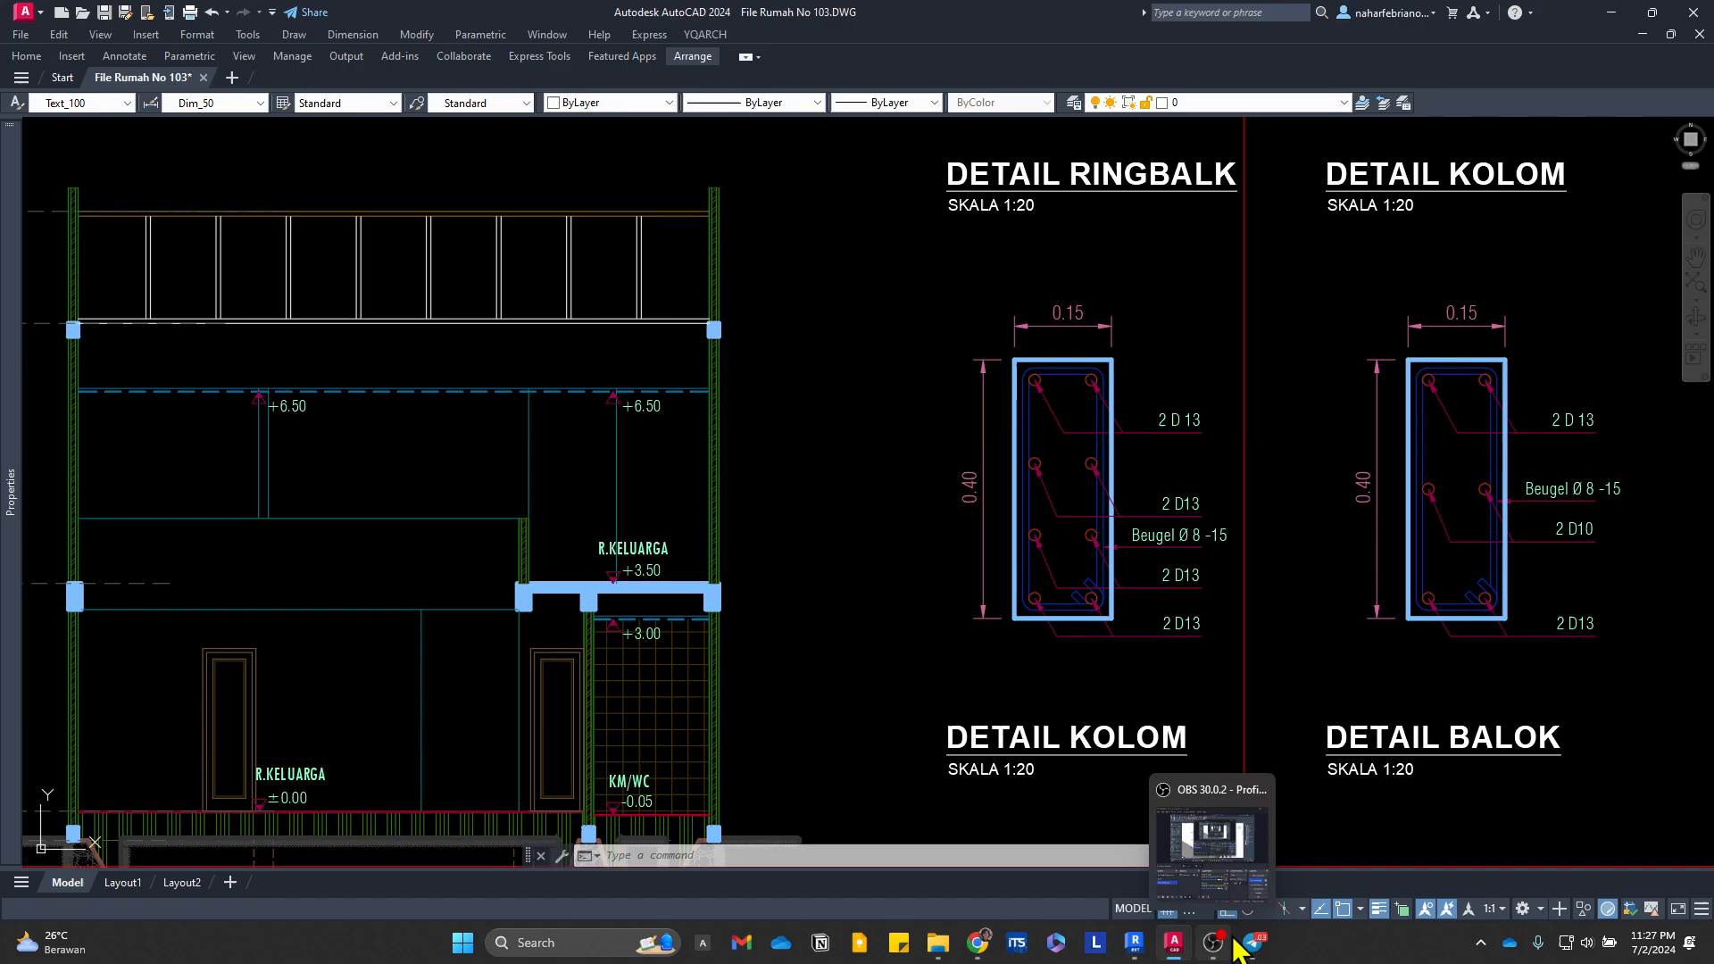
Step: Back in Revit, set the view range's bottom offset and view depth offset to -0.15
left_click(1135, 942)
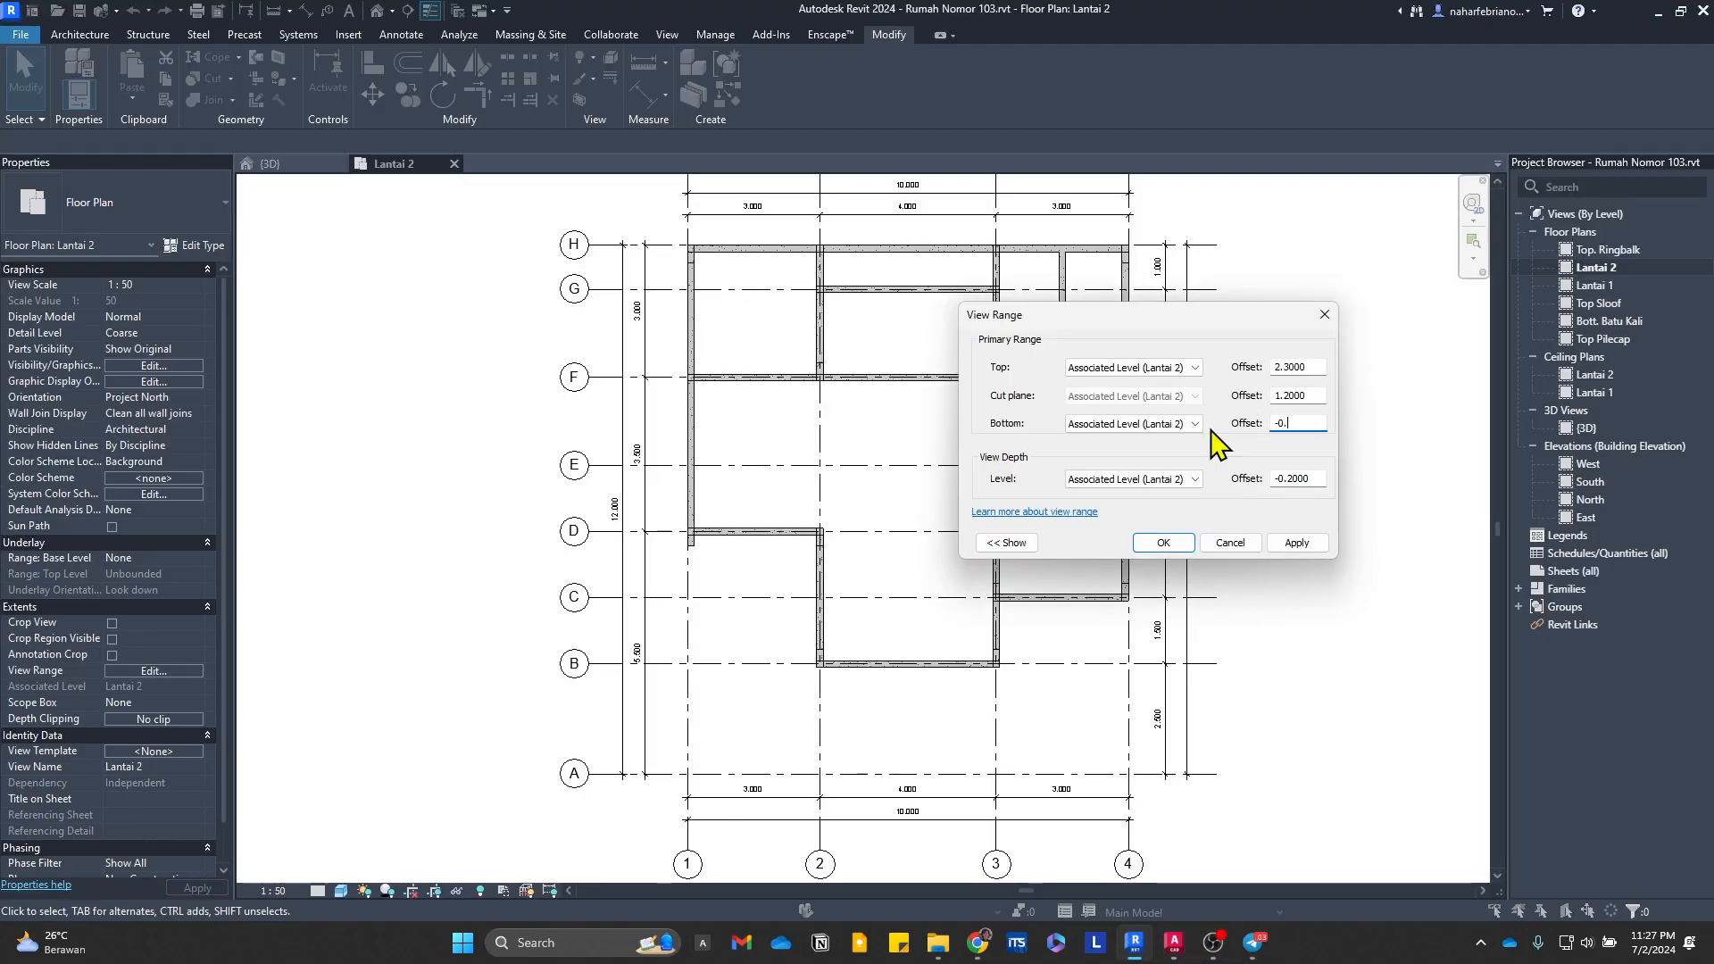
double_click(1309, 480)
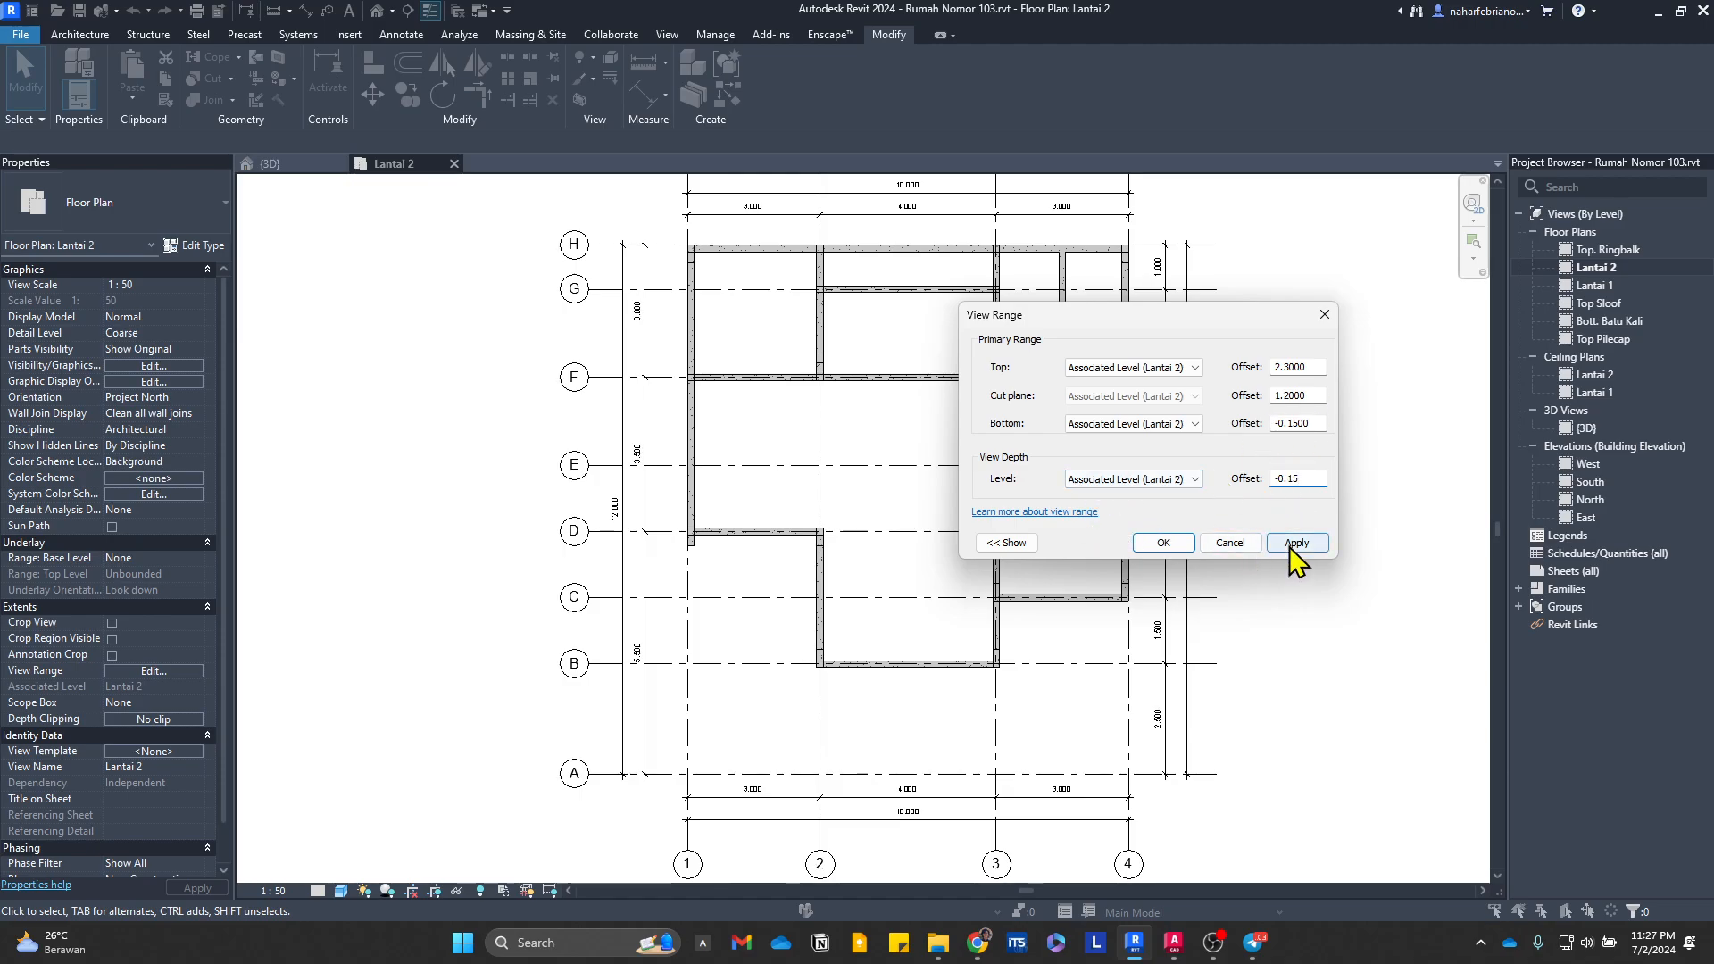
left_click(1163, 544)
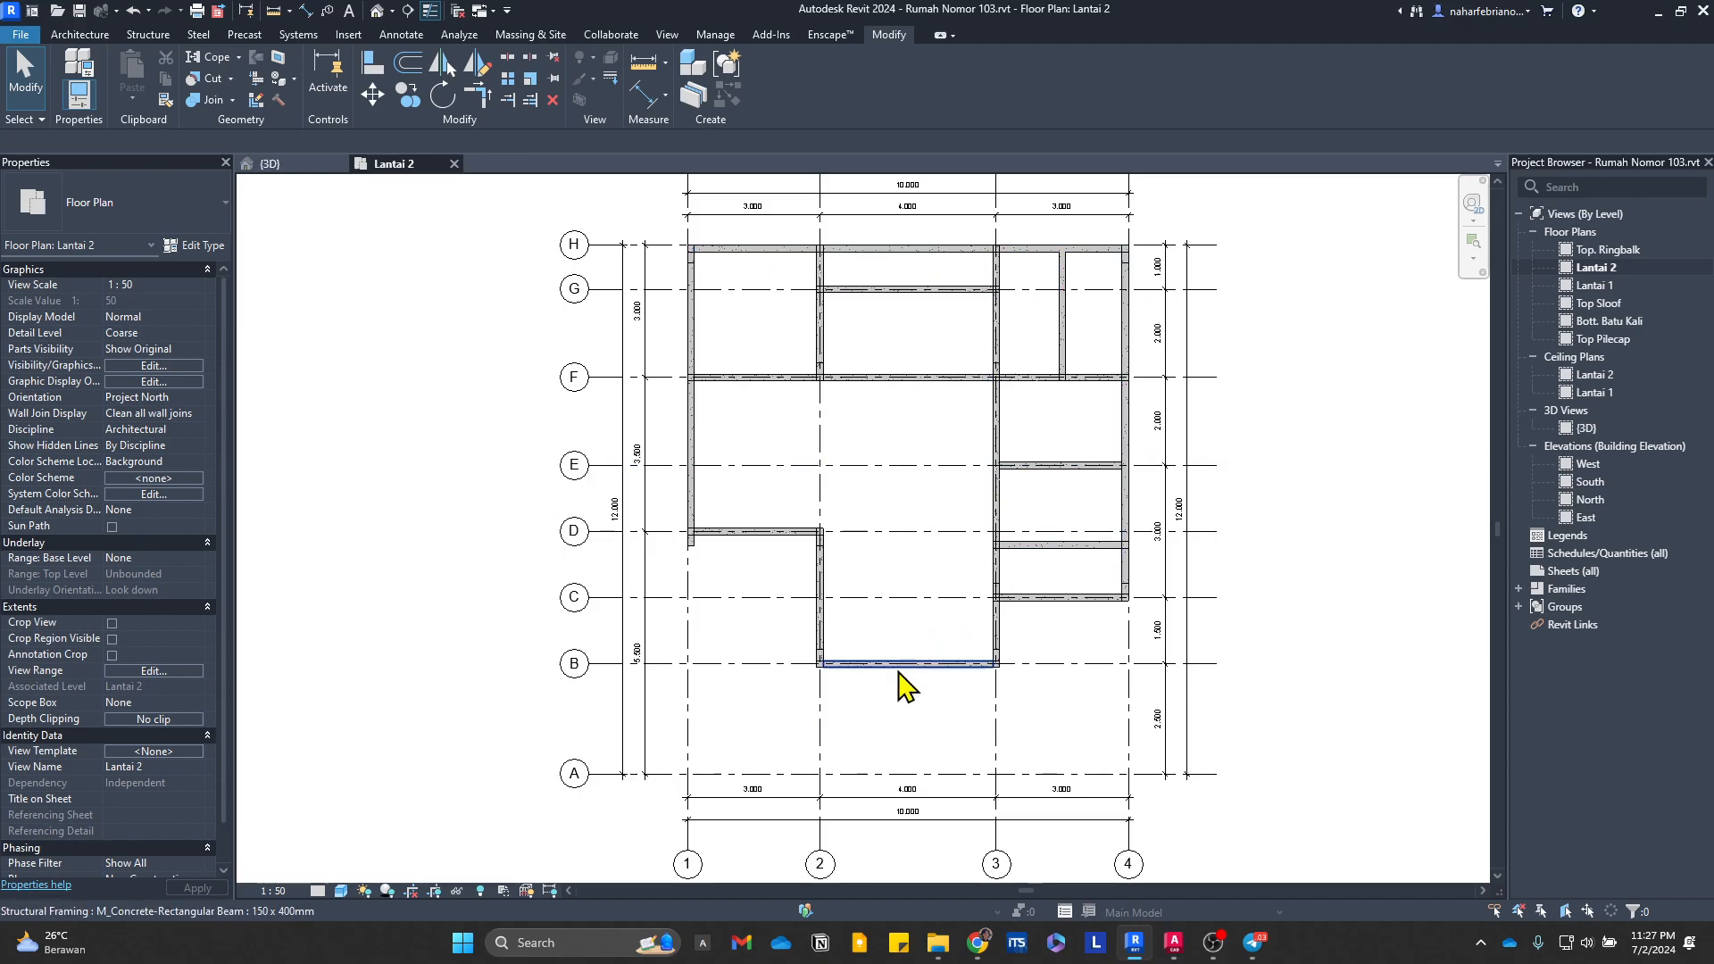
scroll(968, 343, "up", 2)
scroll(964, 332, "up", 3)
middle_click_drag(1046, 366, 1044, 608)
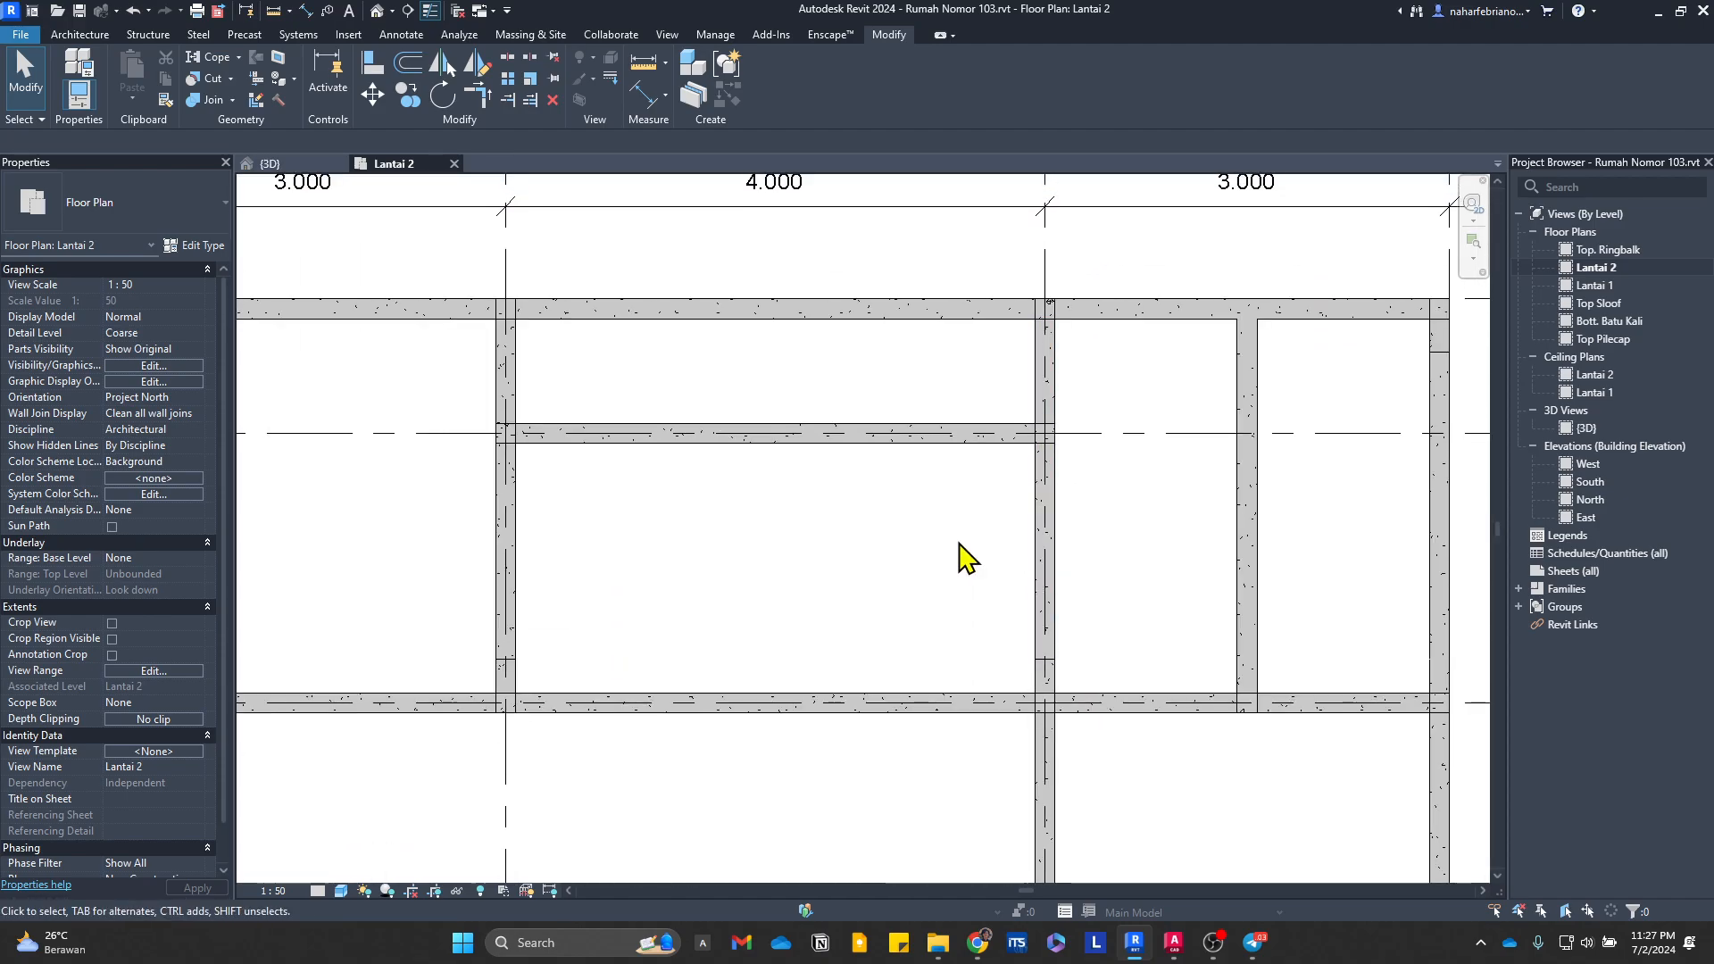
scroll(907, 512, "down", 2)
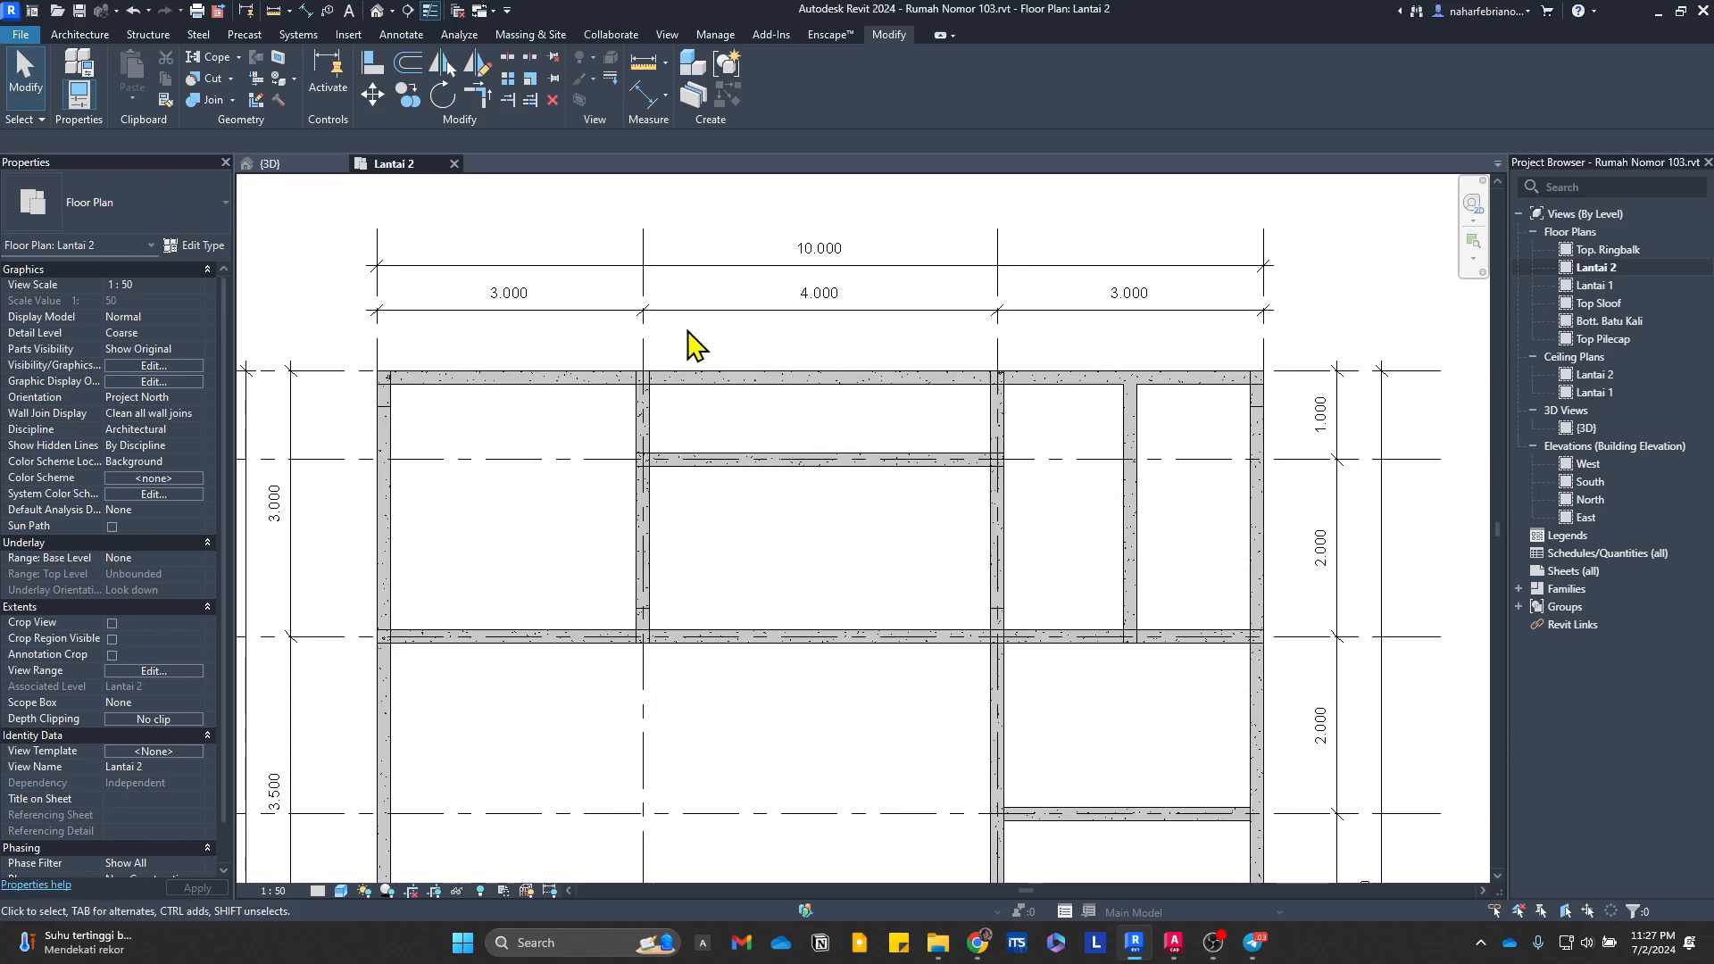
middle_click_drag(689, 517, 811, 463)
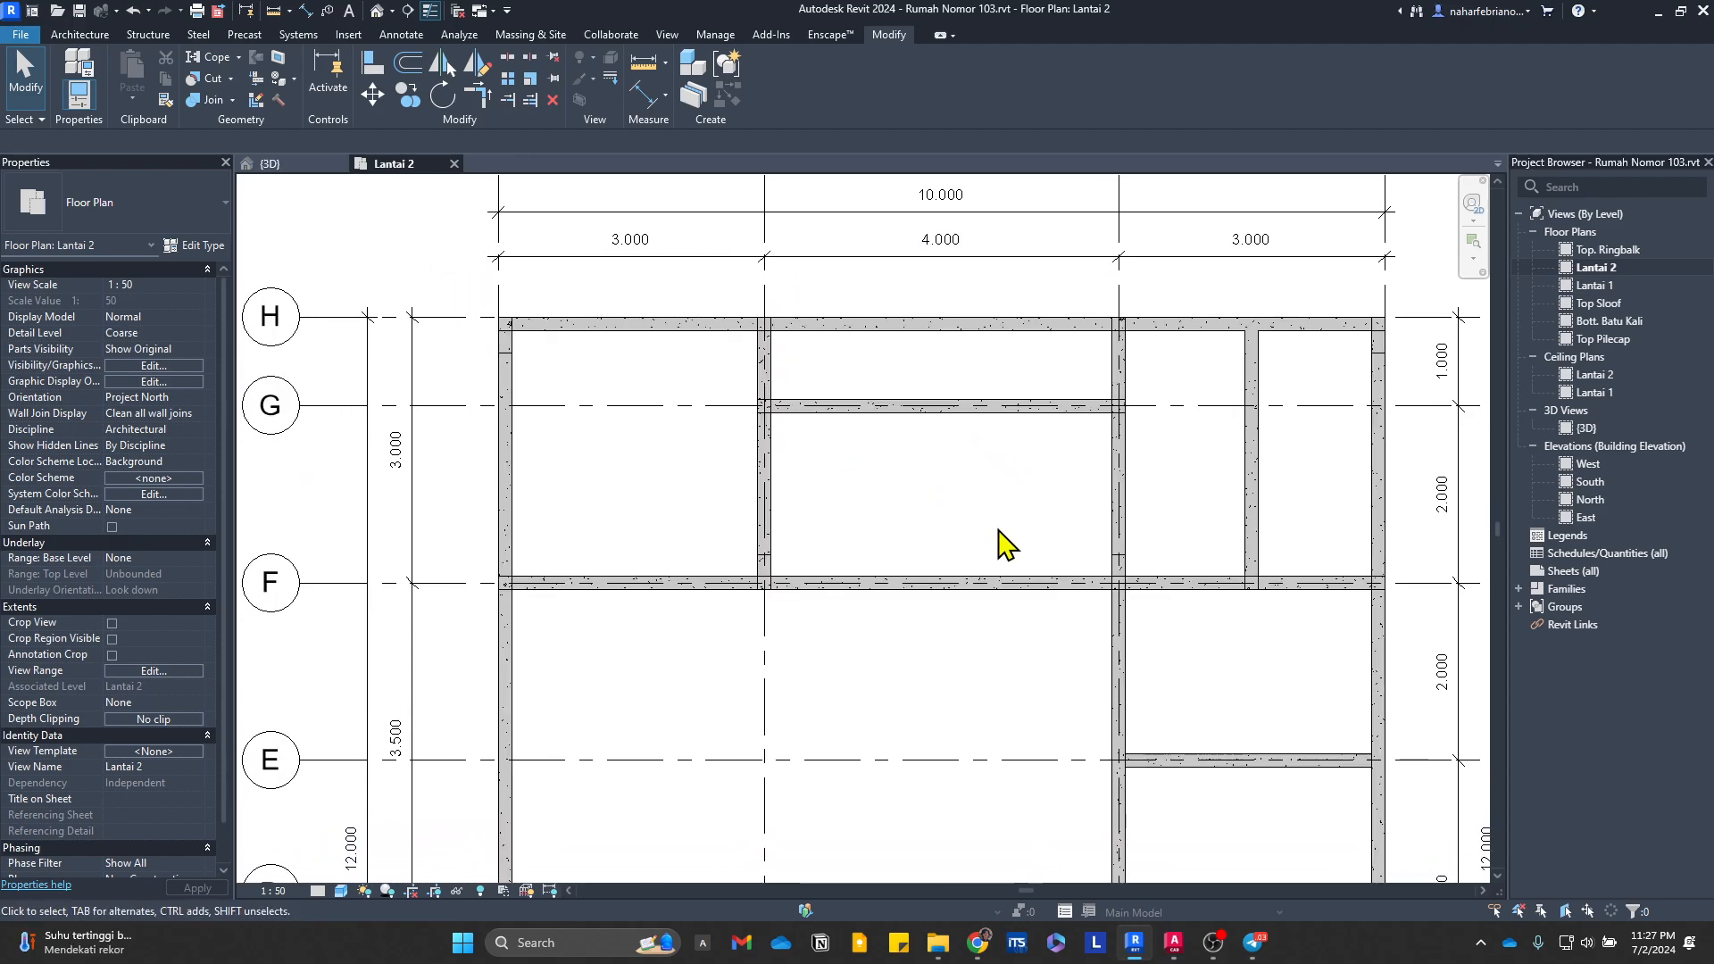
Step: Purge only the unused floor type Lantai Utama 2 (600 x 600mm) from the project
left_click(147, 34)
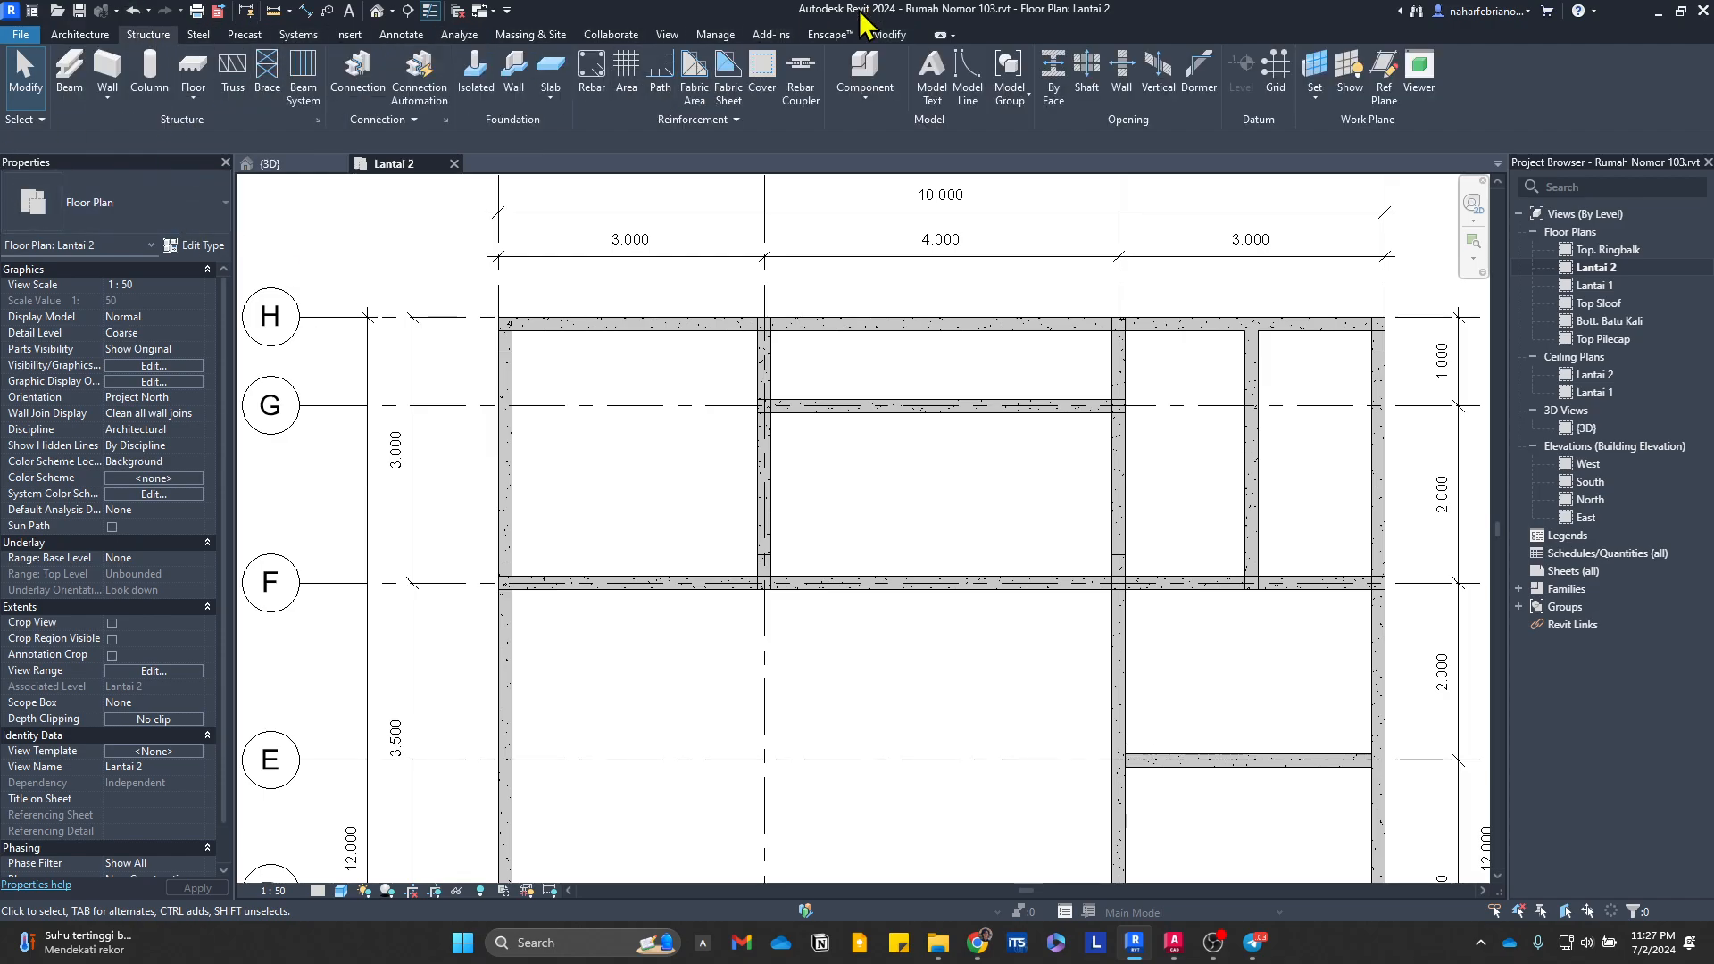
left_click(530, 34)
left_click(717, 35)
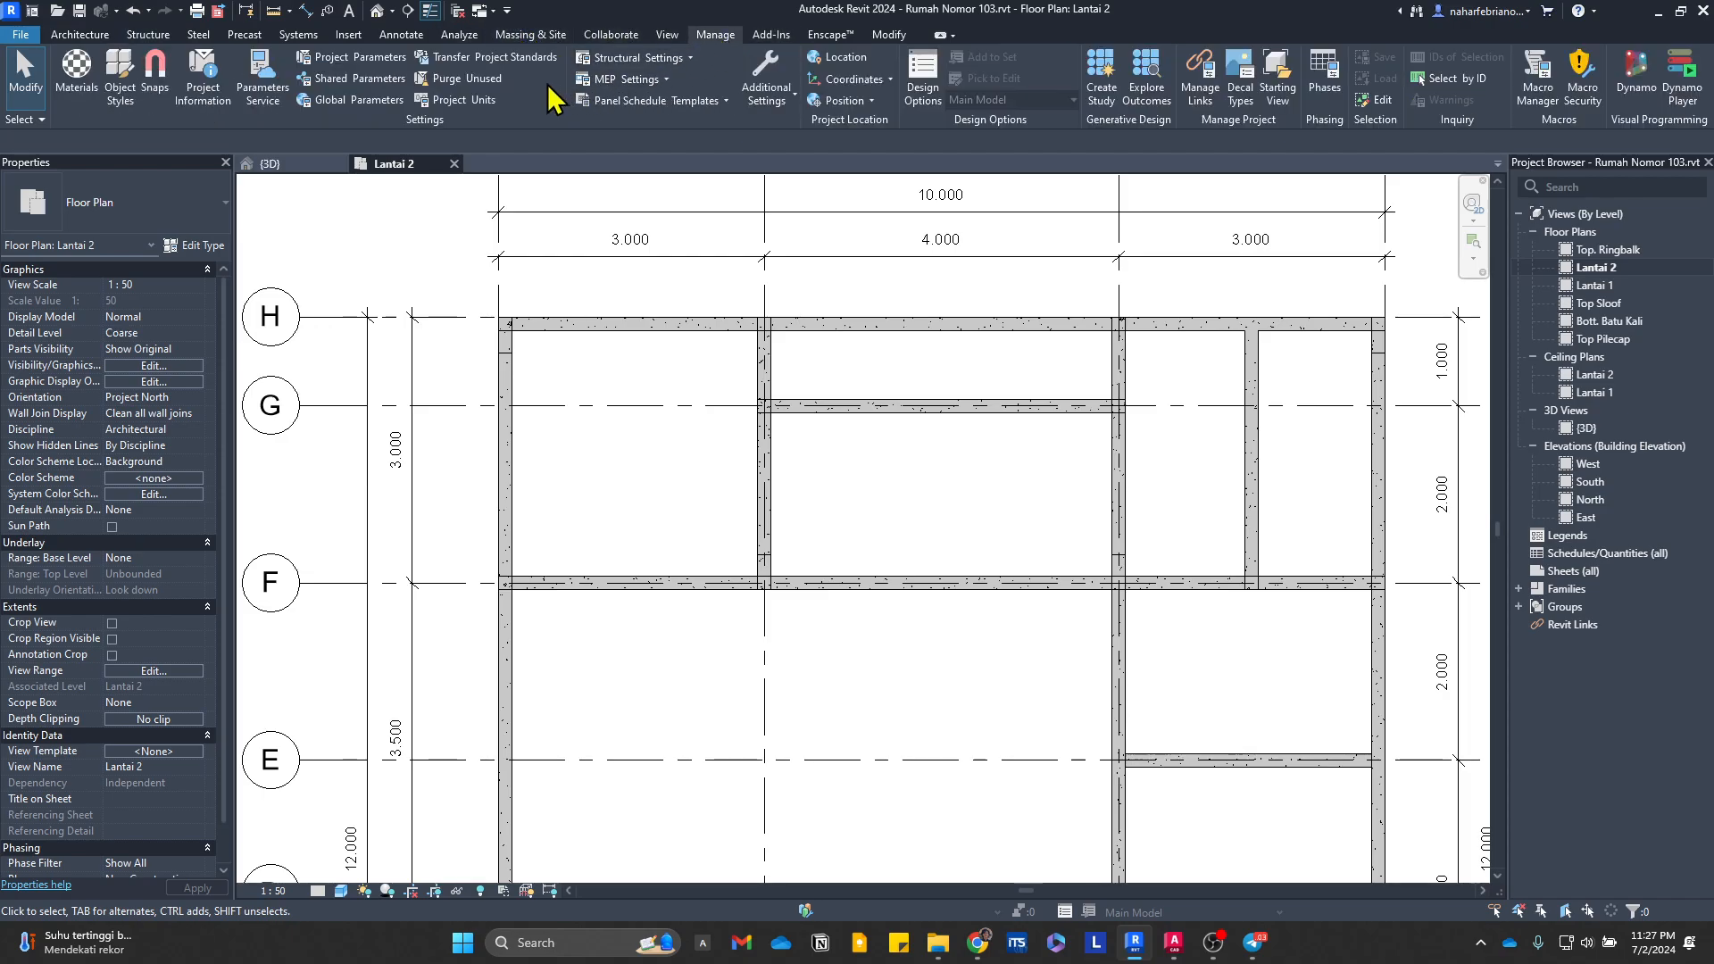
left_click(465, 78)
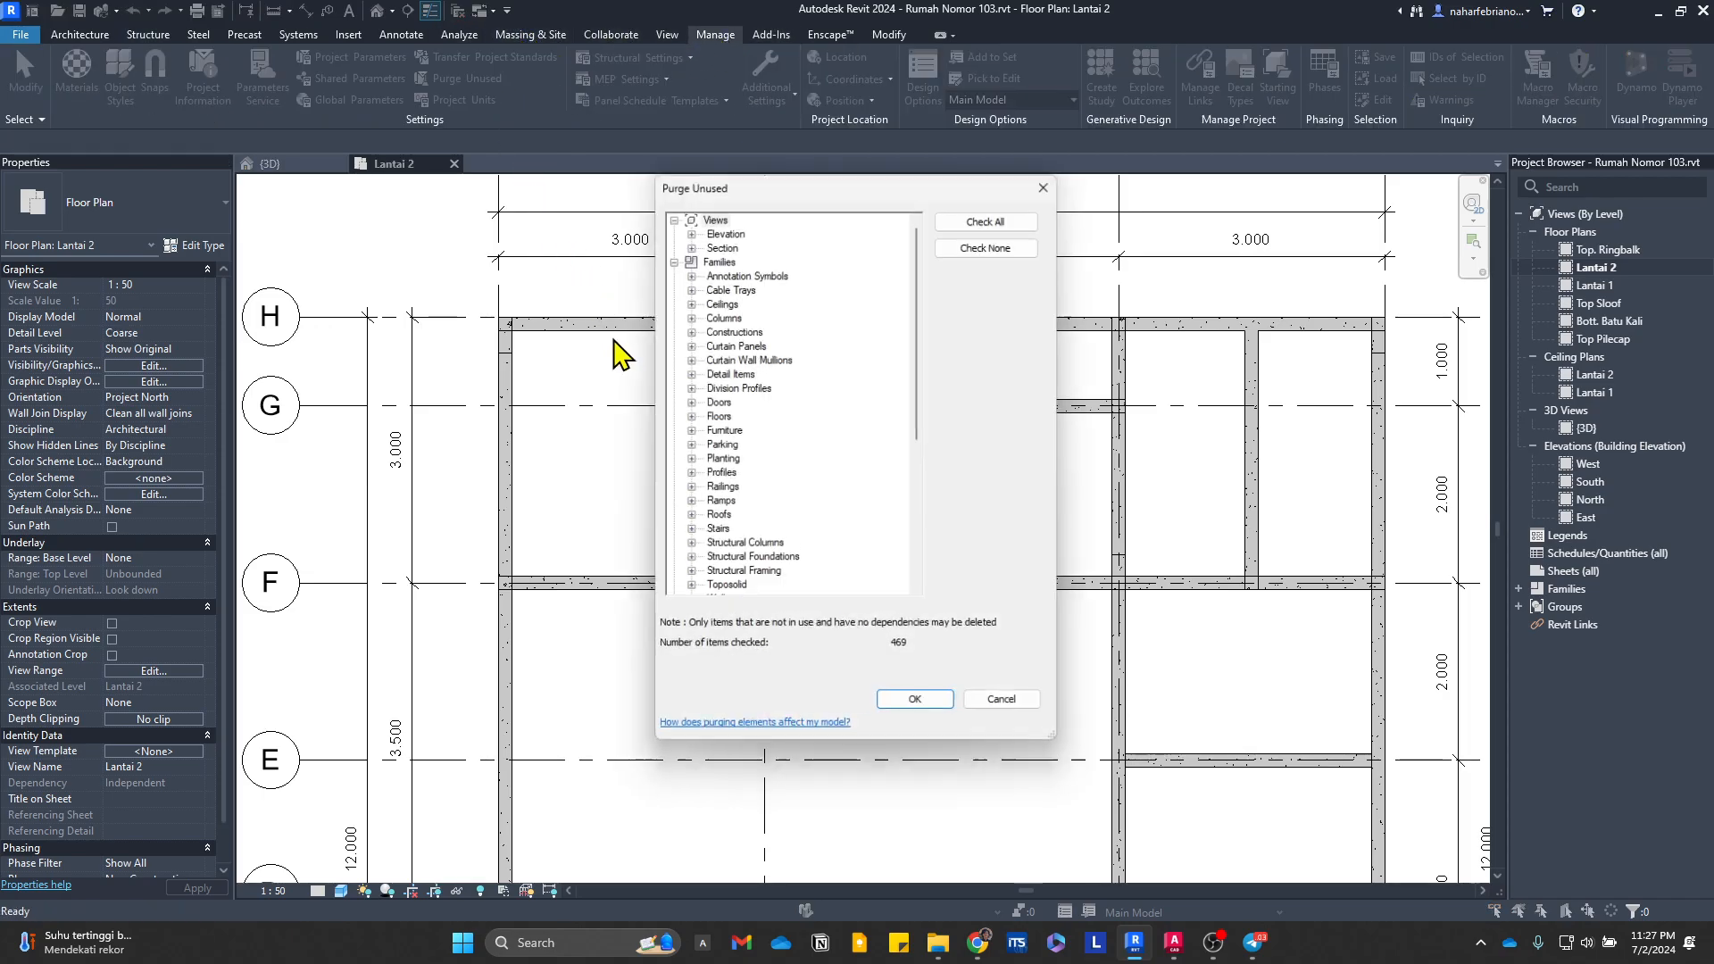
left_click(690, 416)
left_click(707, 431)
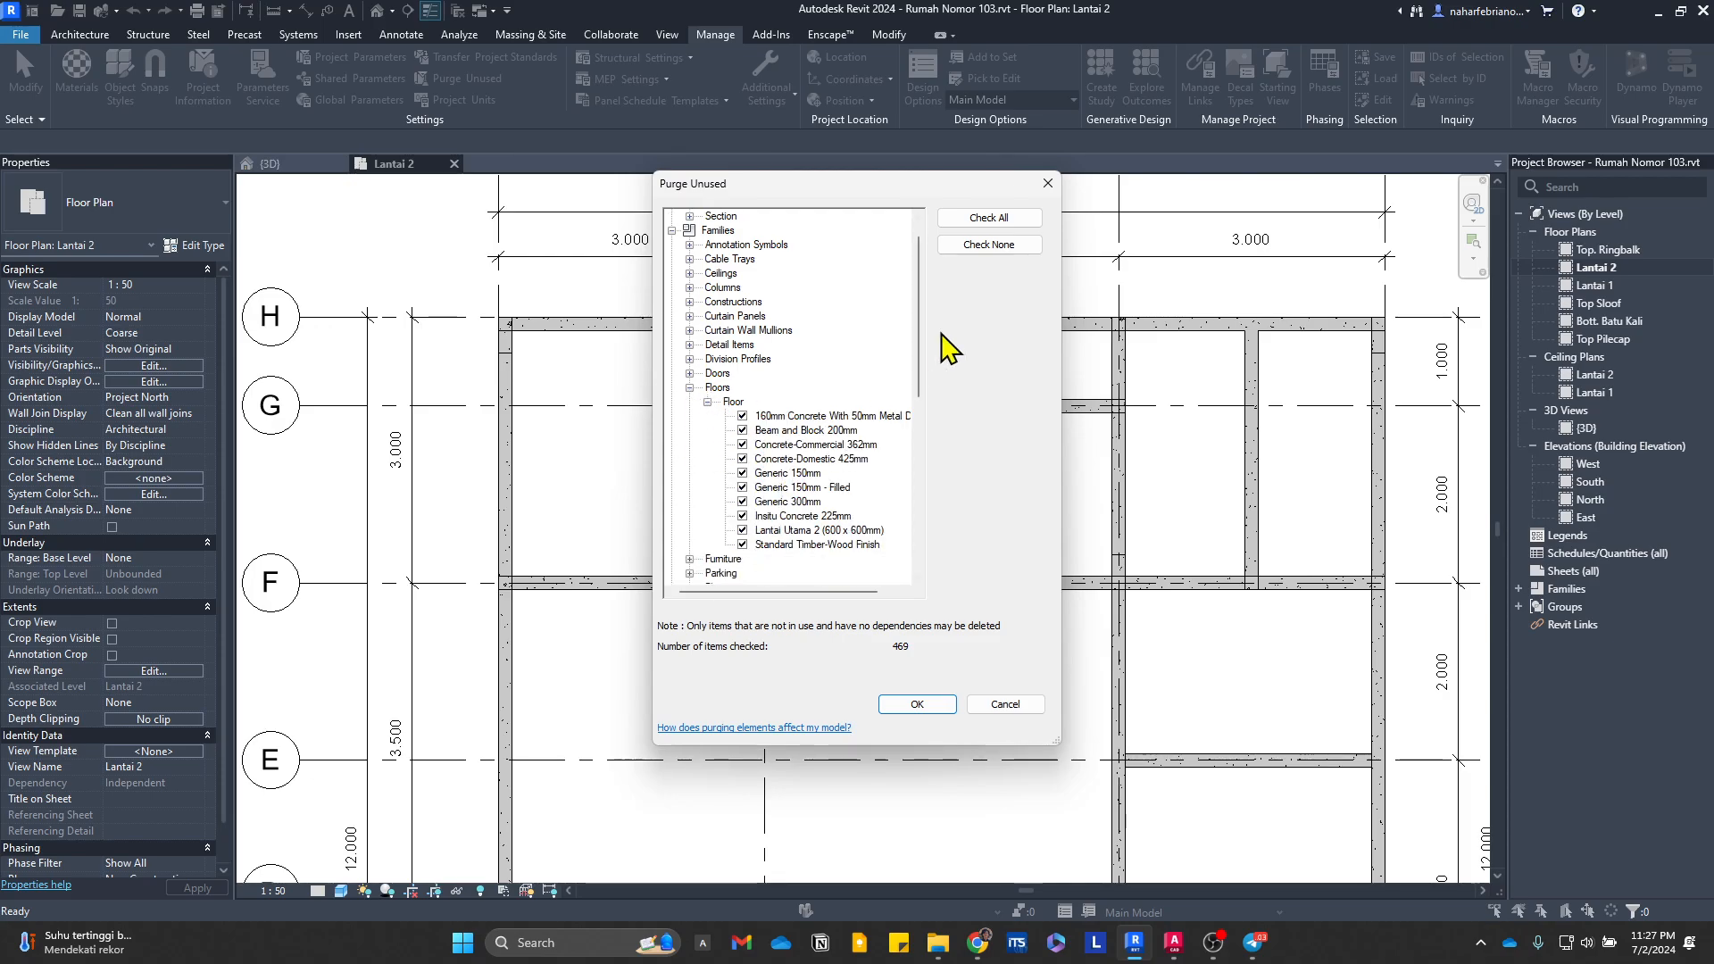
left_click(1000, 243)
left_click(750, 532)
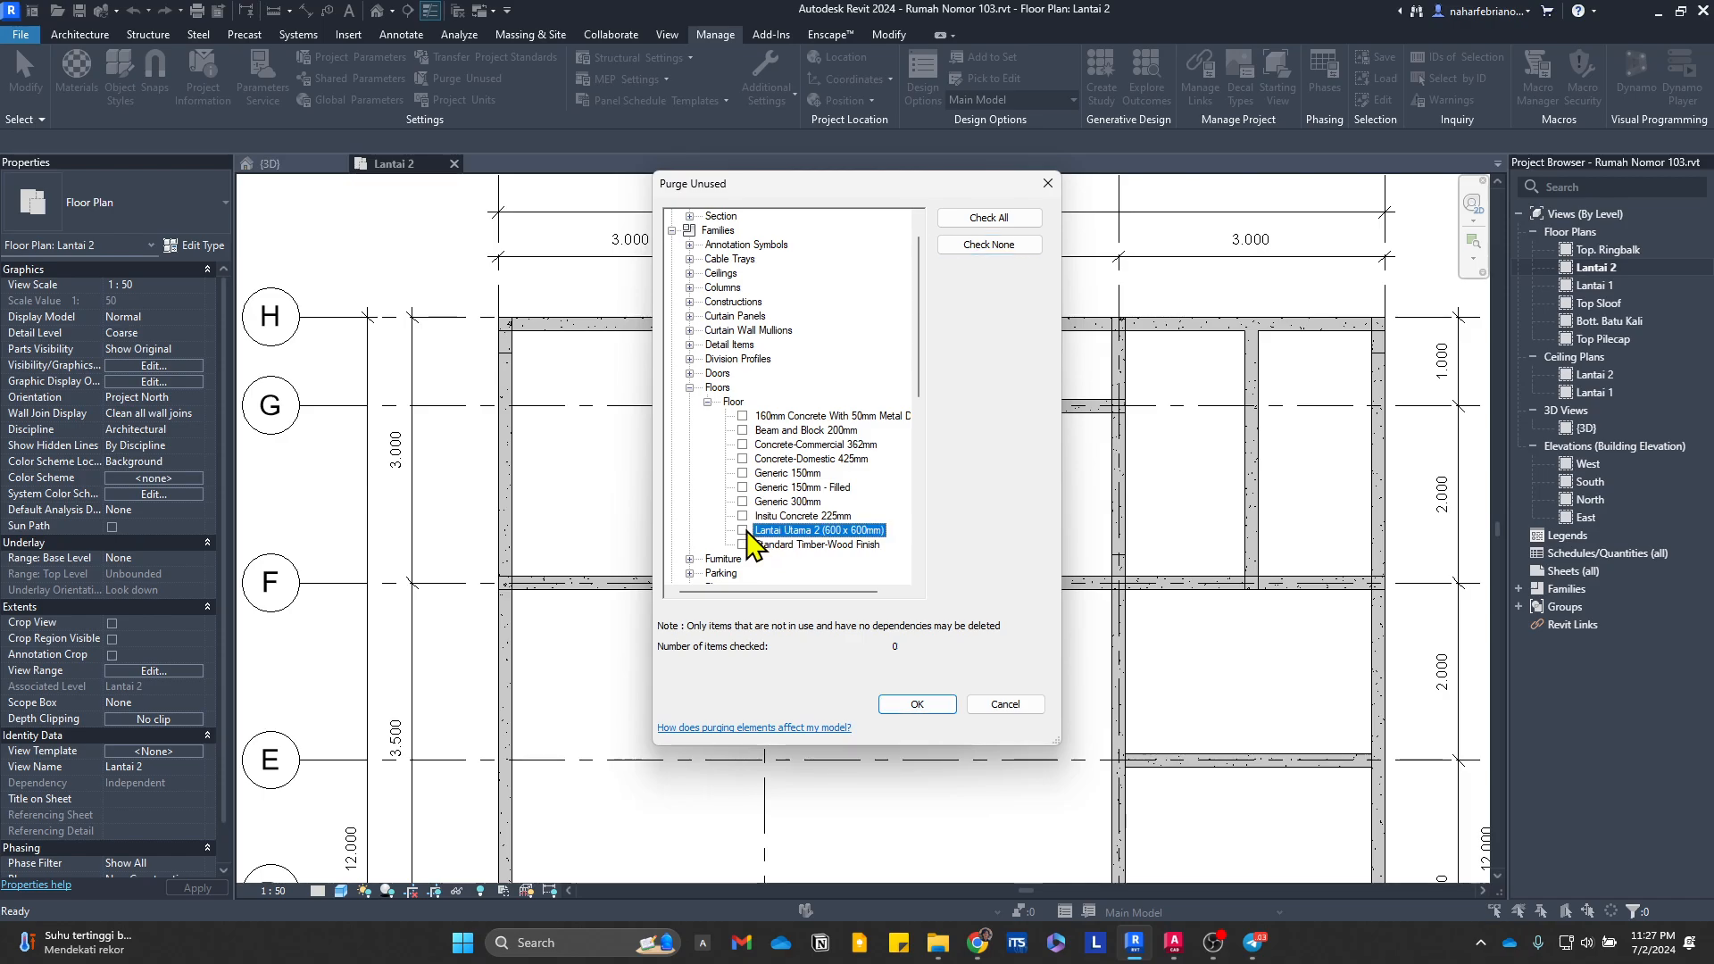
left_click(933, 713)
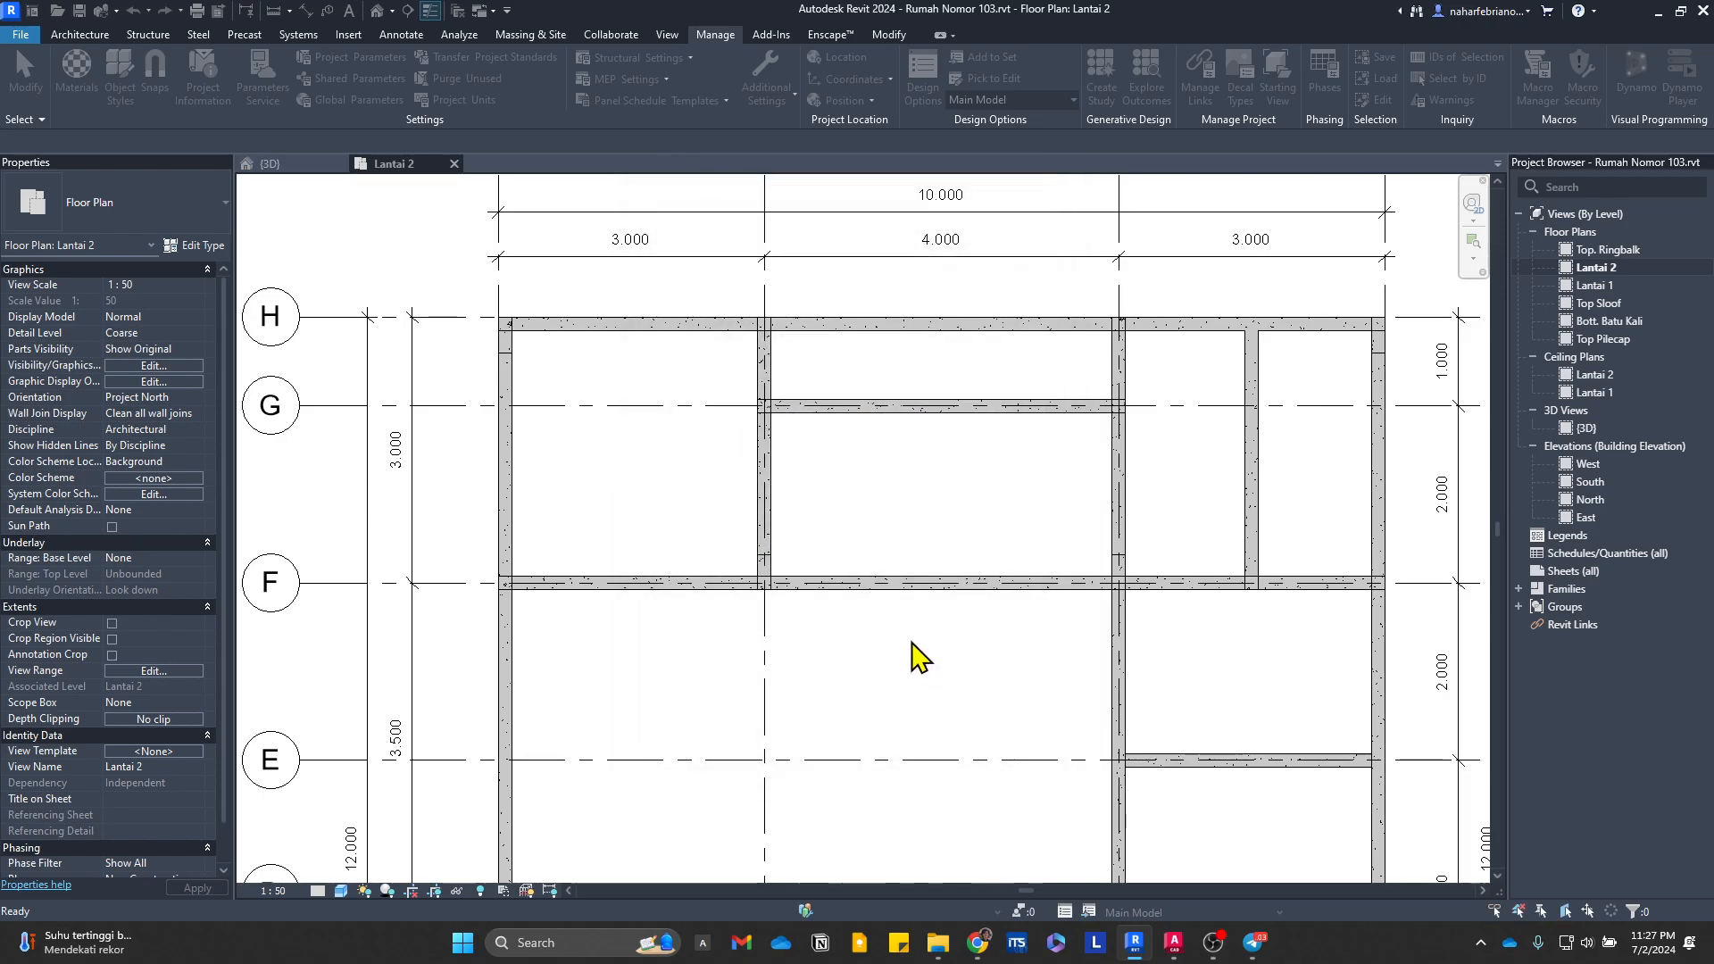
Step: Start a structural floor boundary sketch on the Lantai 2 level
left_click(148, 34)
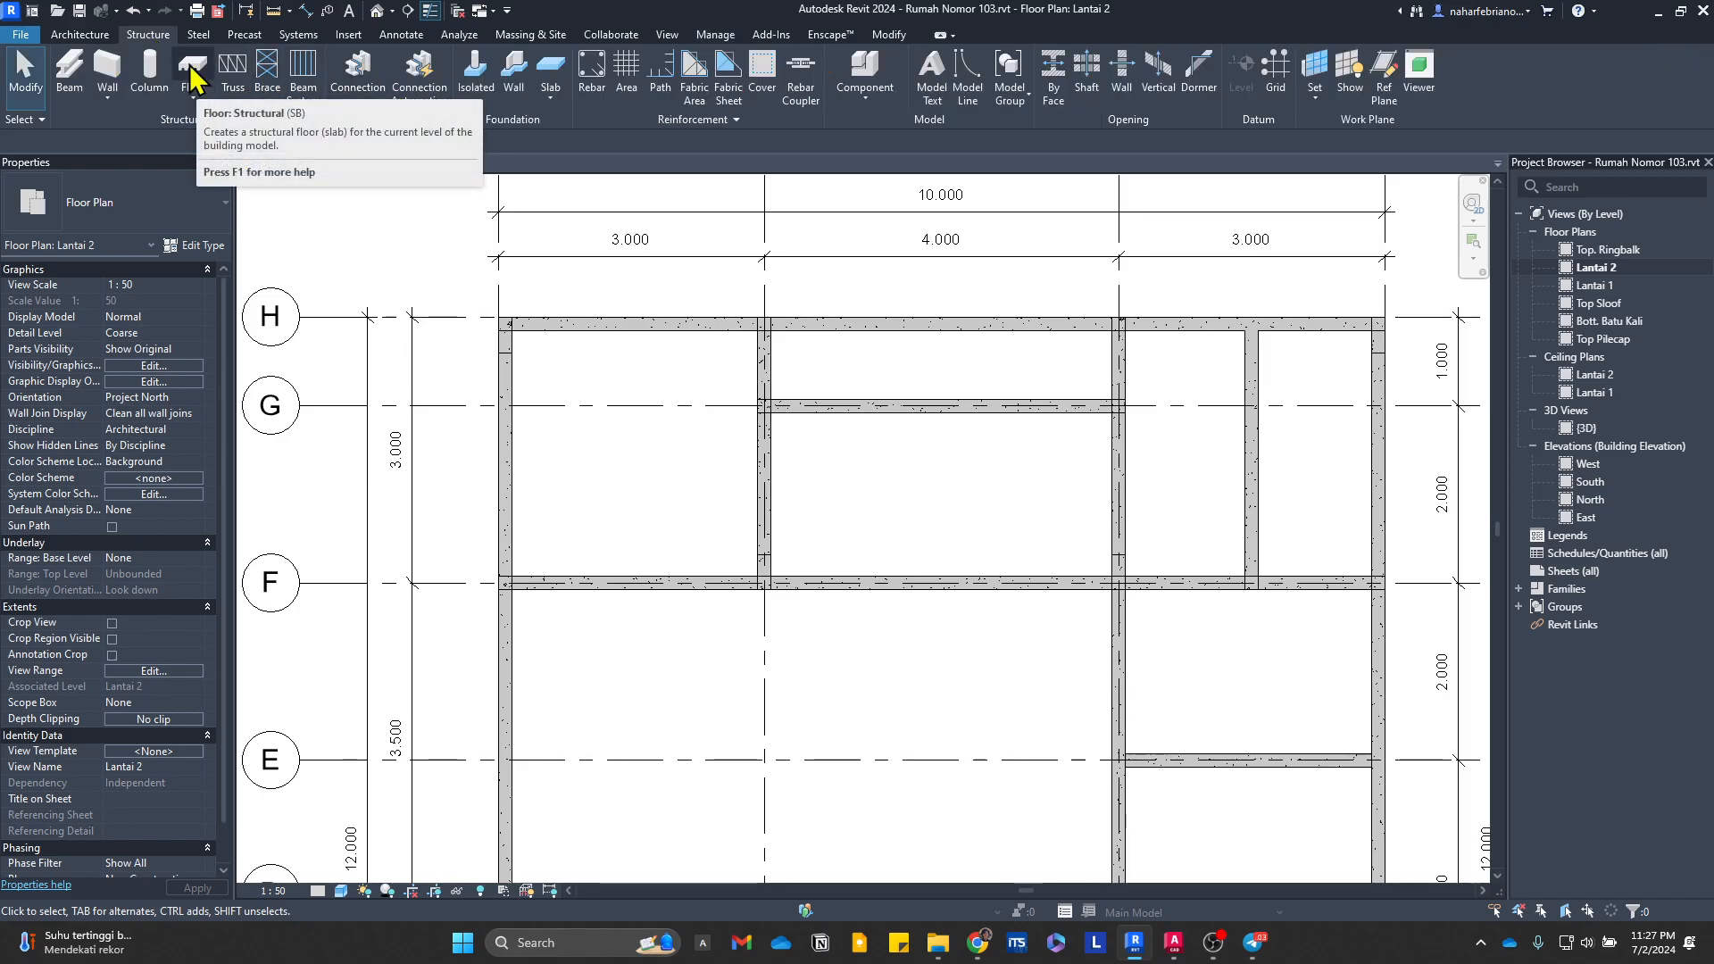
left_click(193, 96)
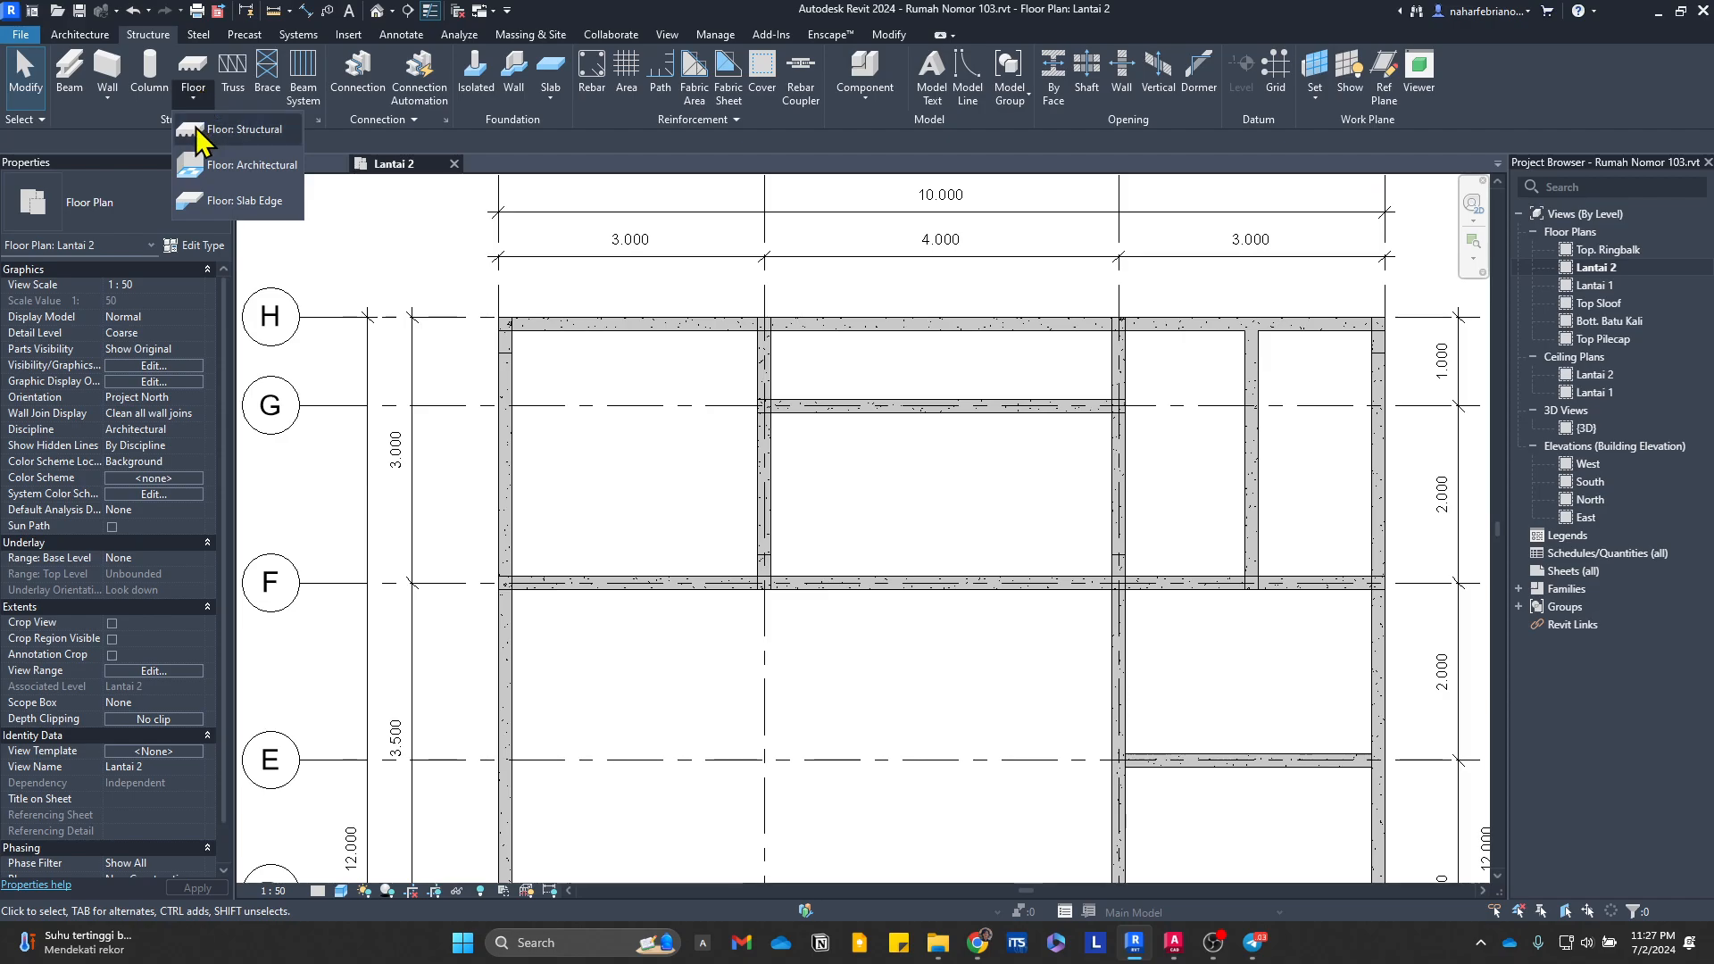
left_click(234, 131)
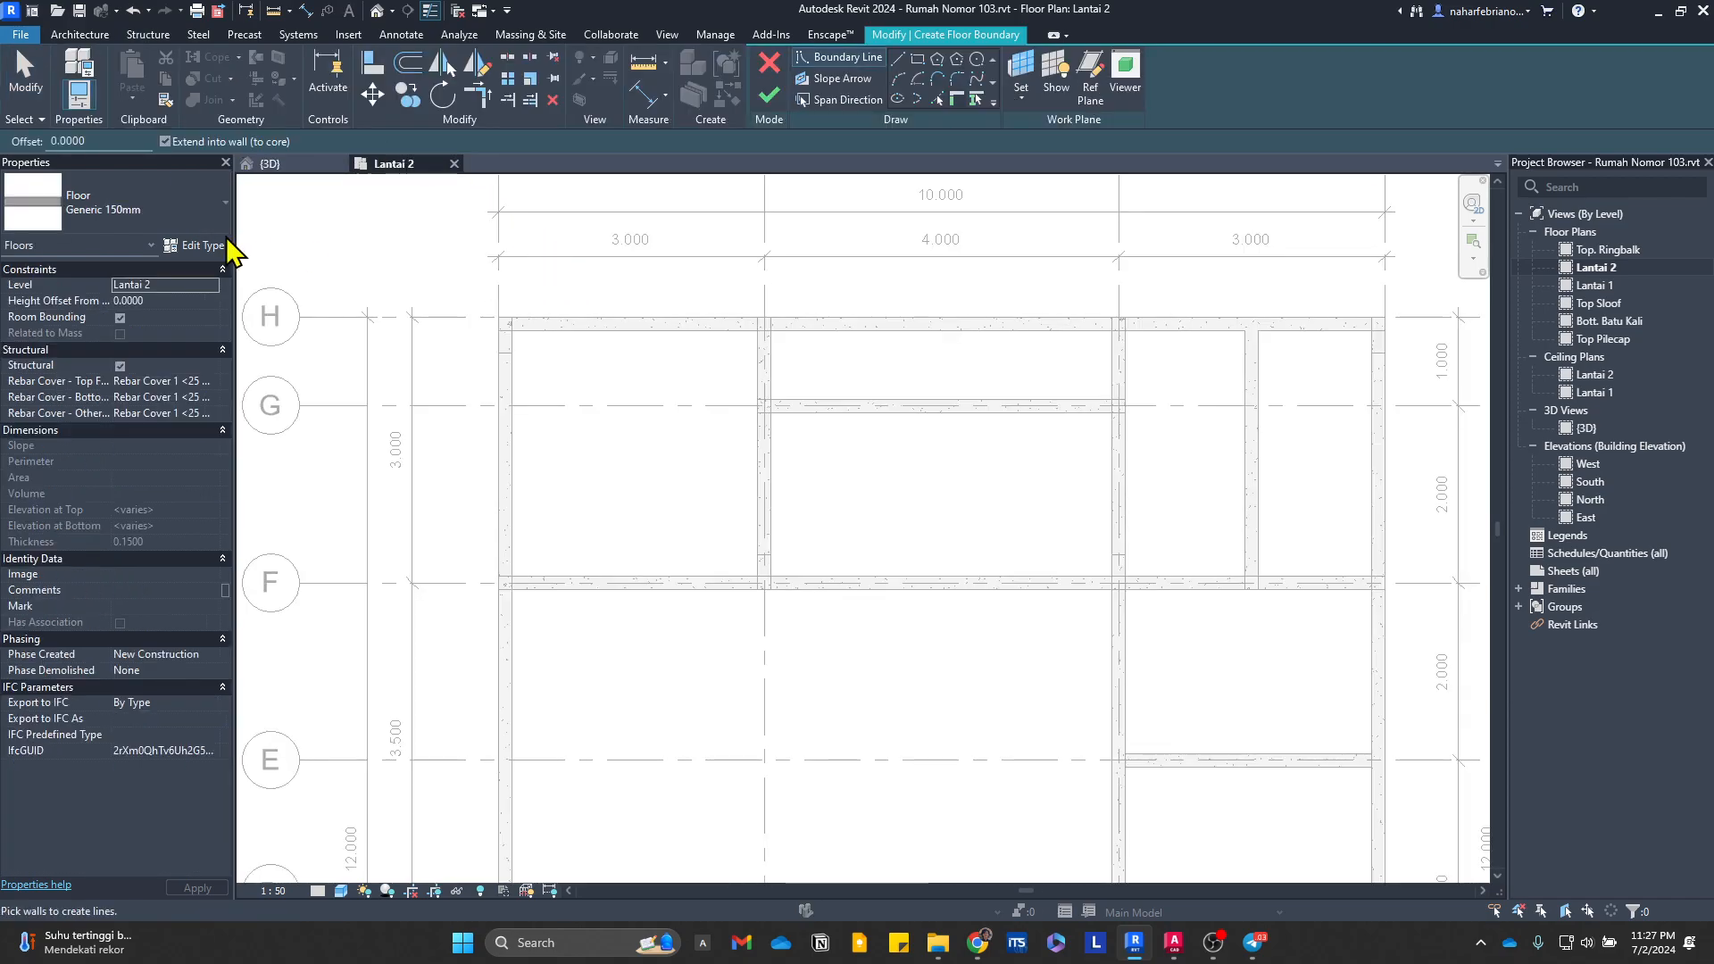
left_click(114, 218)
left_click(147, 214)
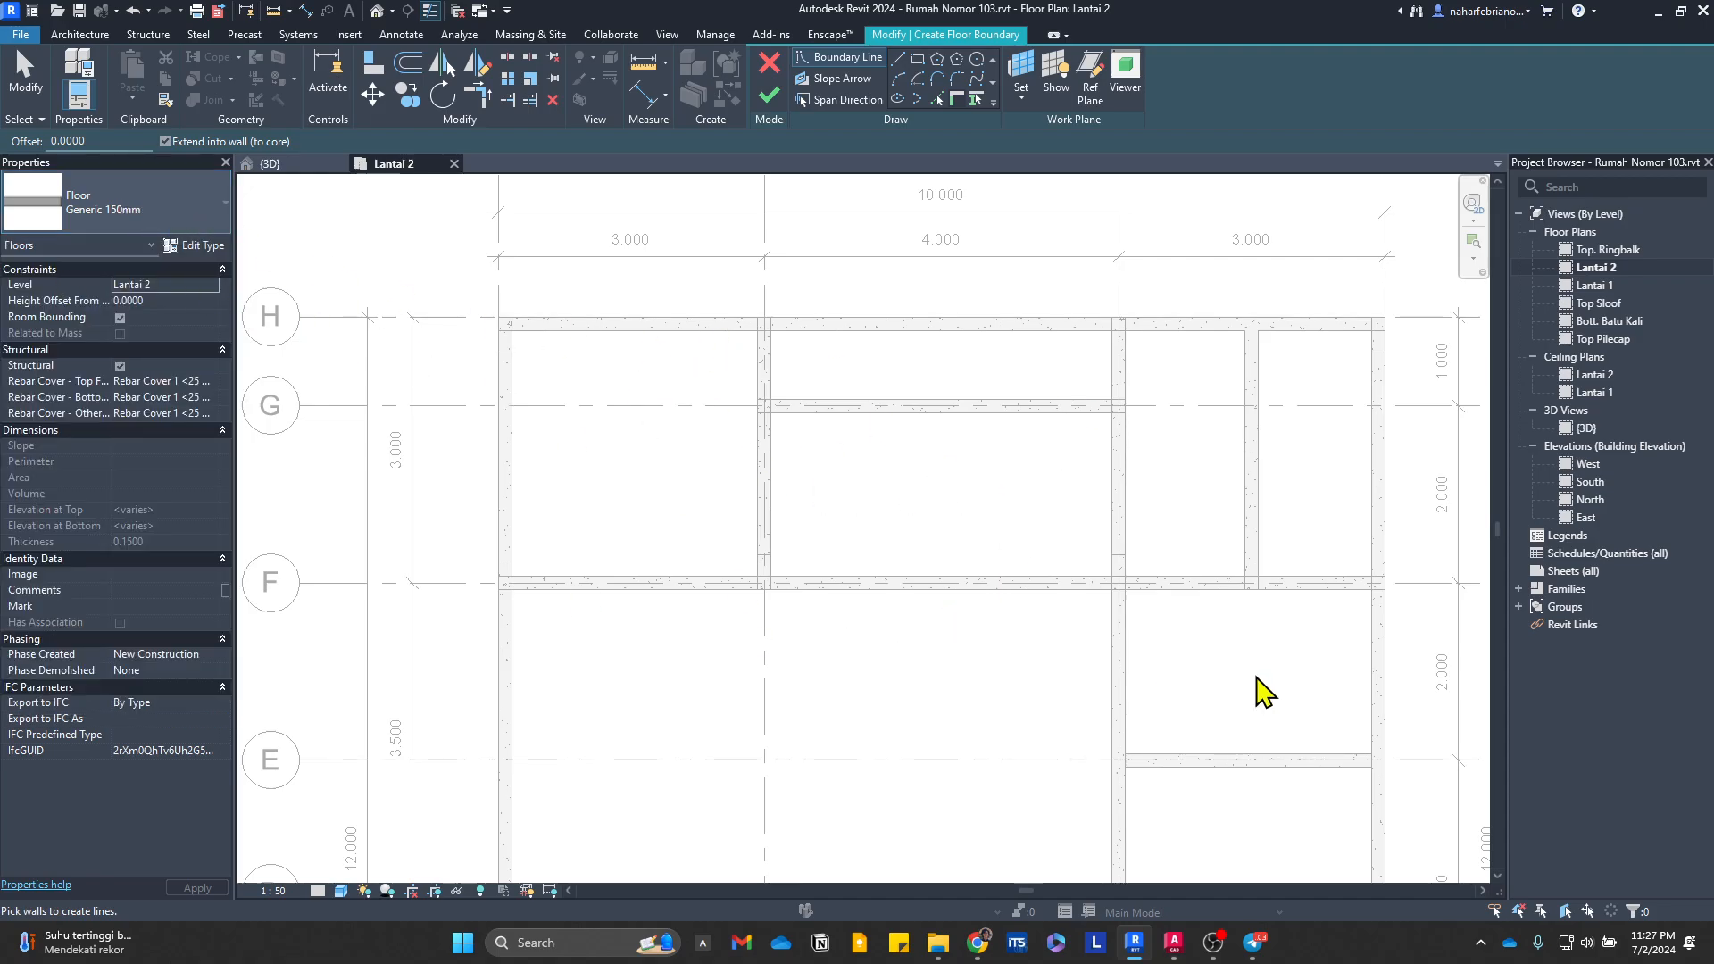
scroll(1063, 460, "down", 1)
middle_click_drag(1054, 486, 830, 478)
scroll(498, 425, "up", 1)
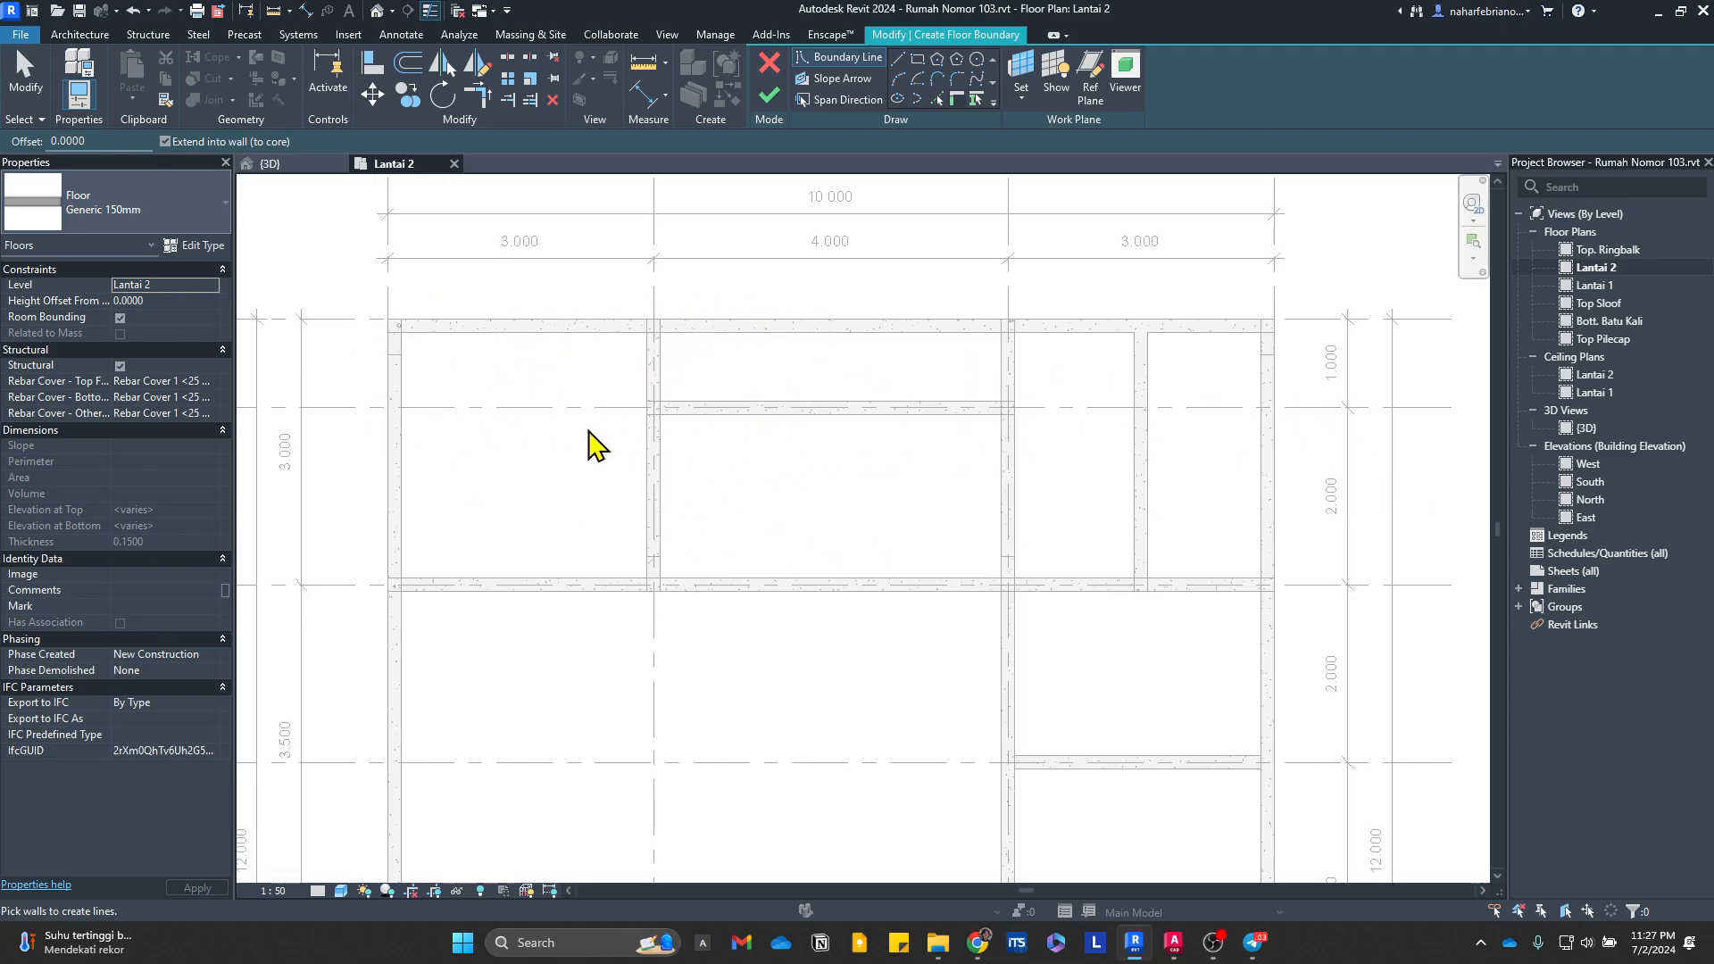
left_click(200, 211)
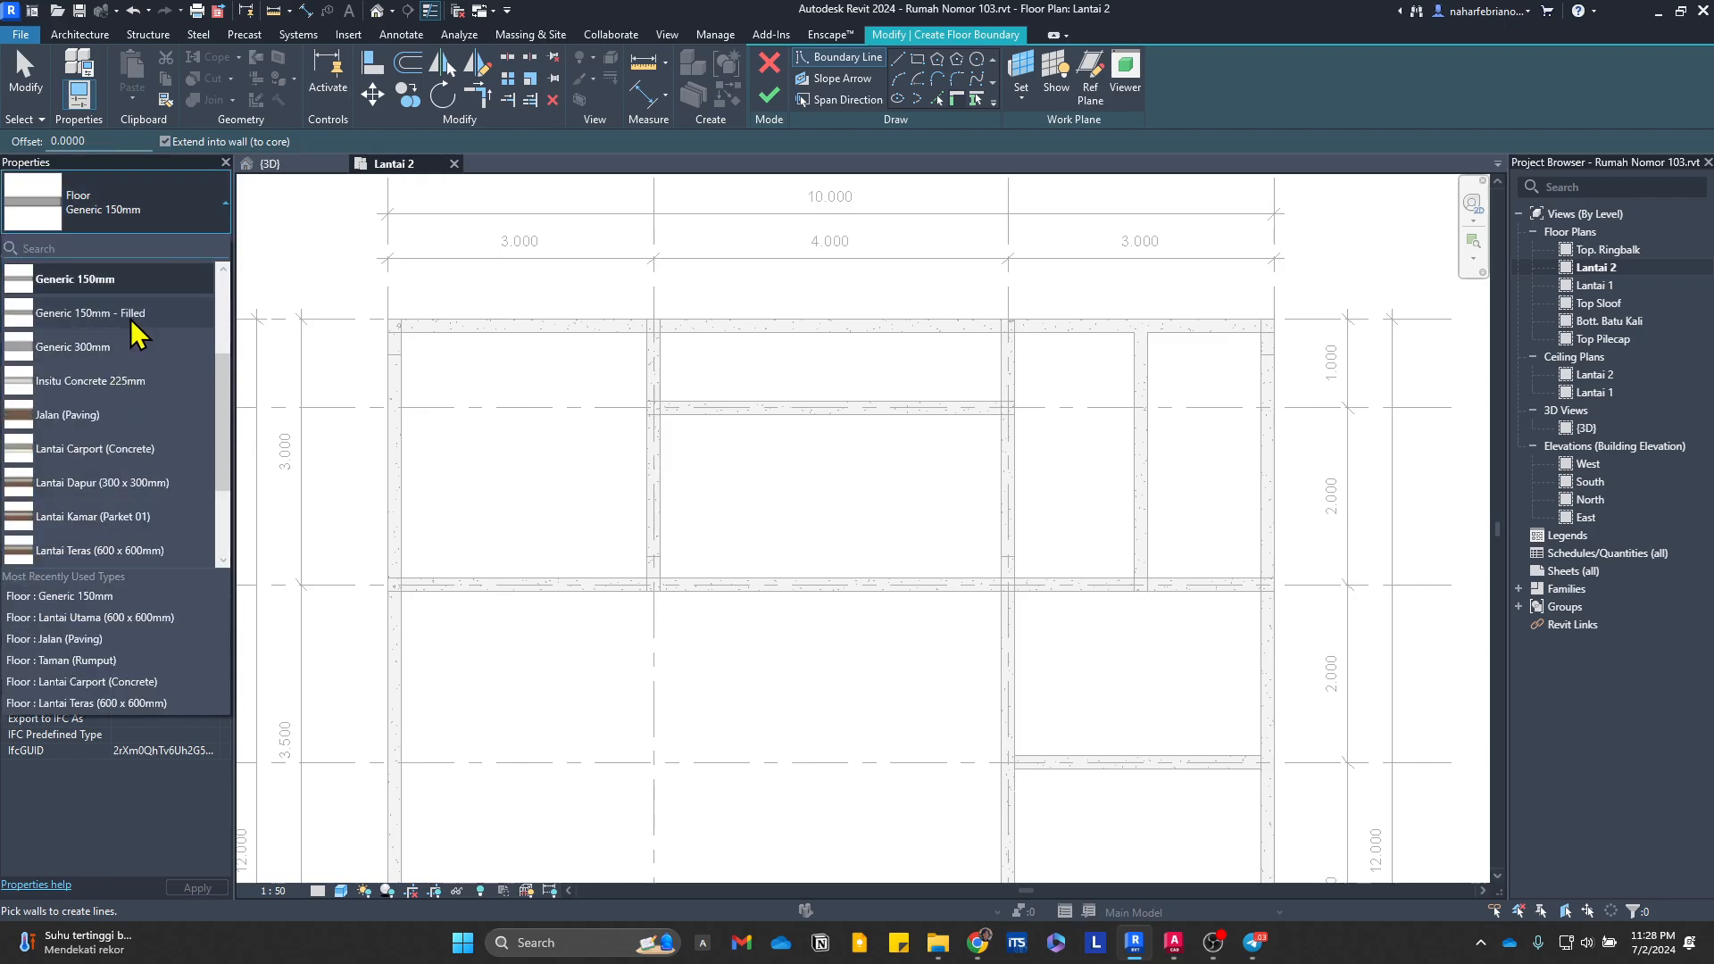
left_click(125, 313)
left_click(165, 215)
left_click(164, 280)
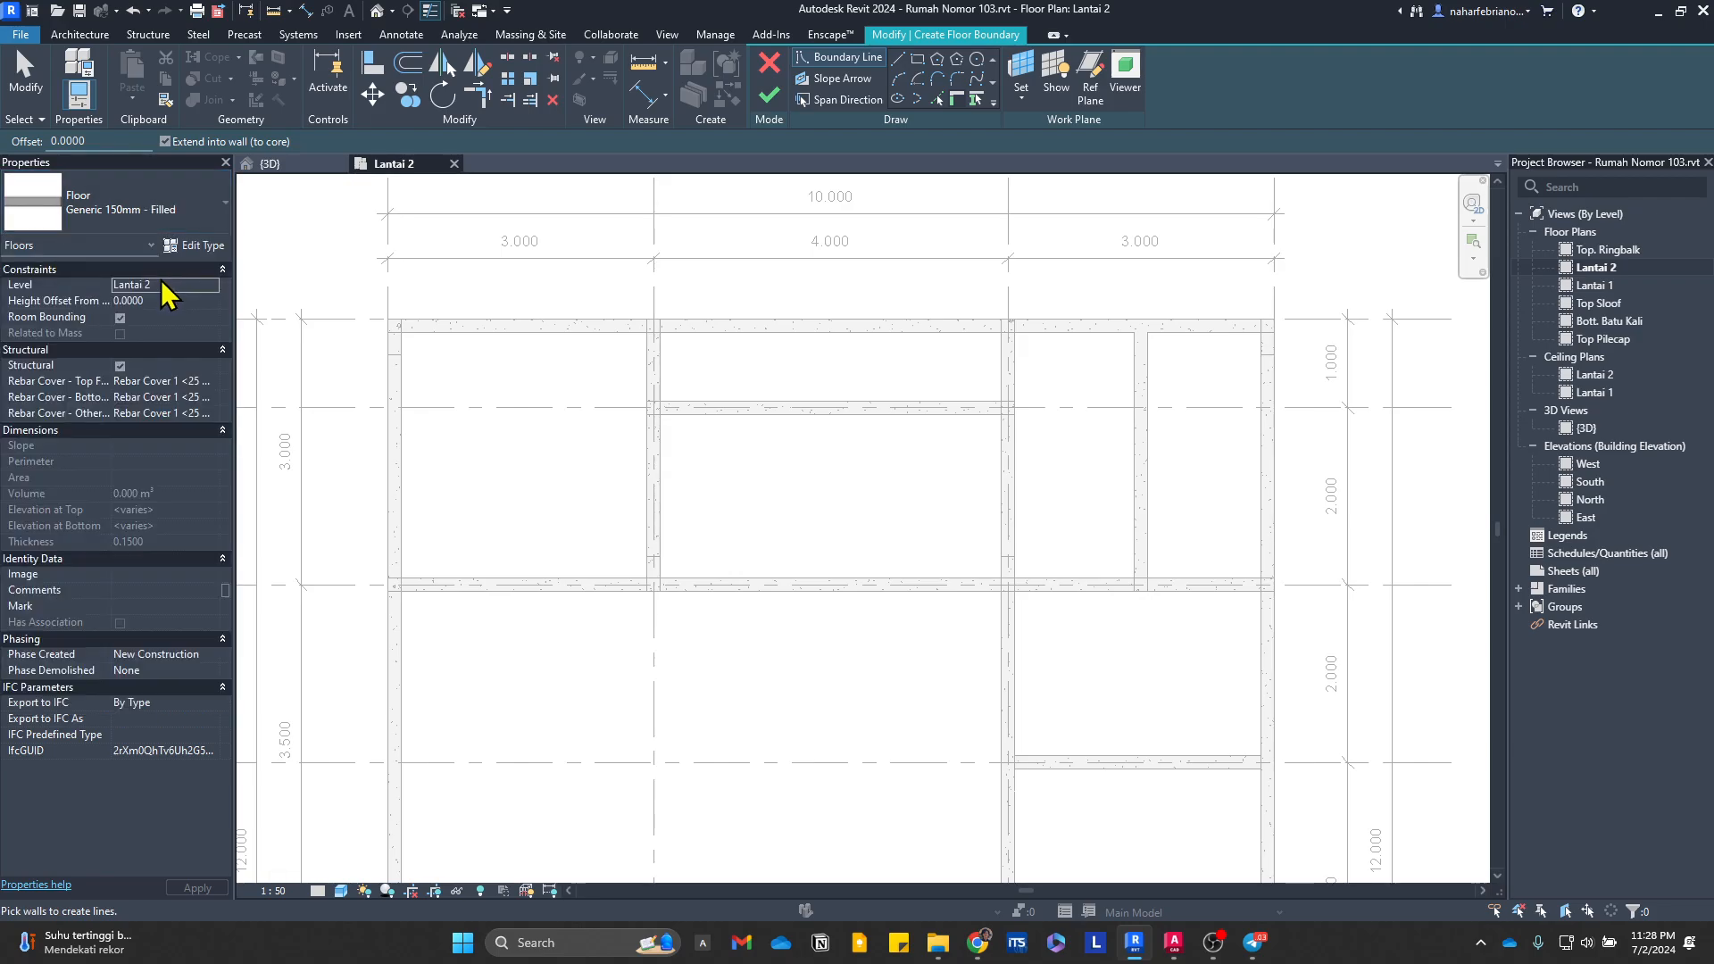
left_click(169, 219)
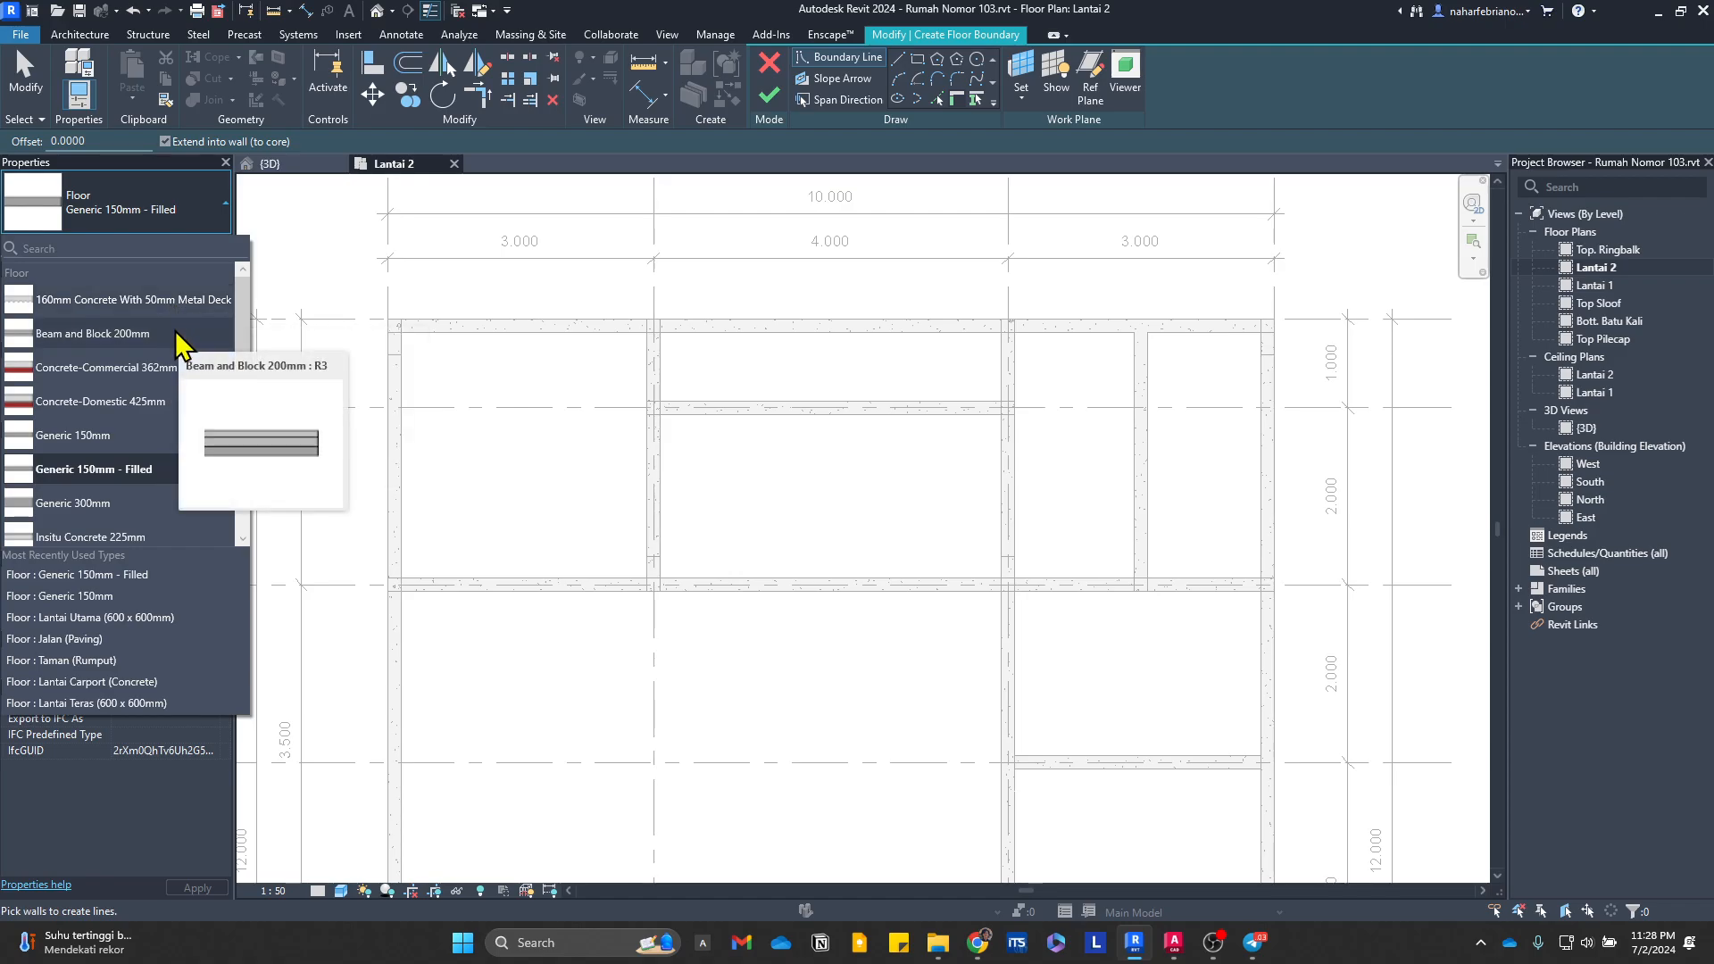
left_click(152, 438)
Step: Duplicate the Generic 150mm floor type under the name Plat Lantai 150mm
left_click(192, 252)
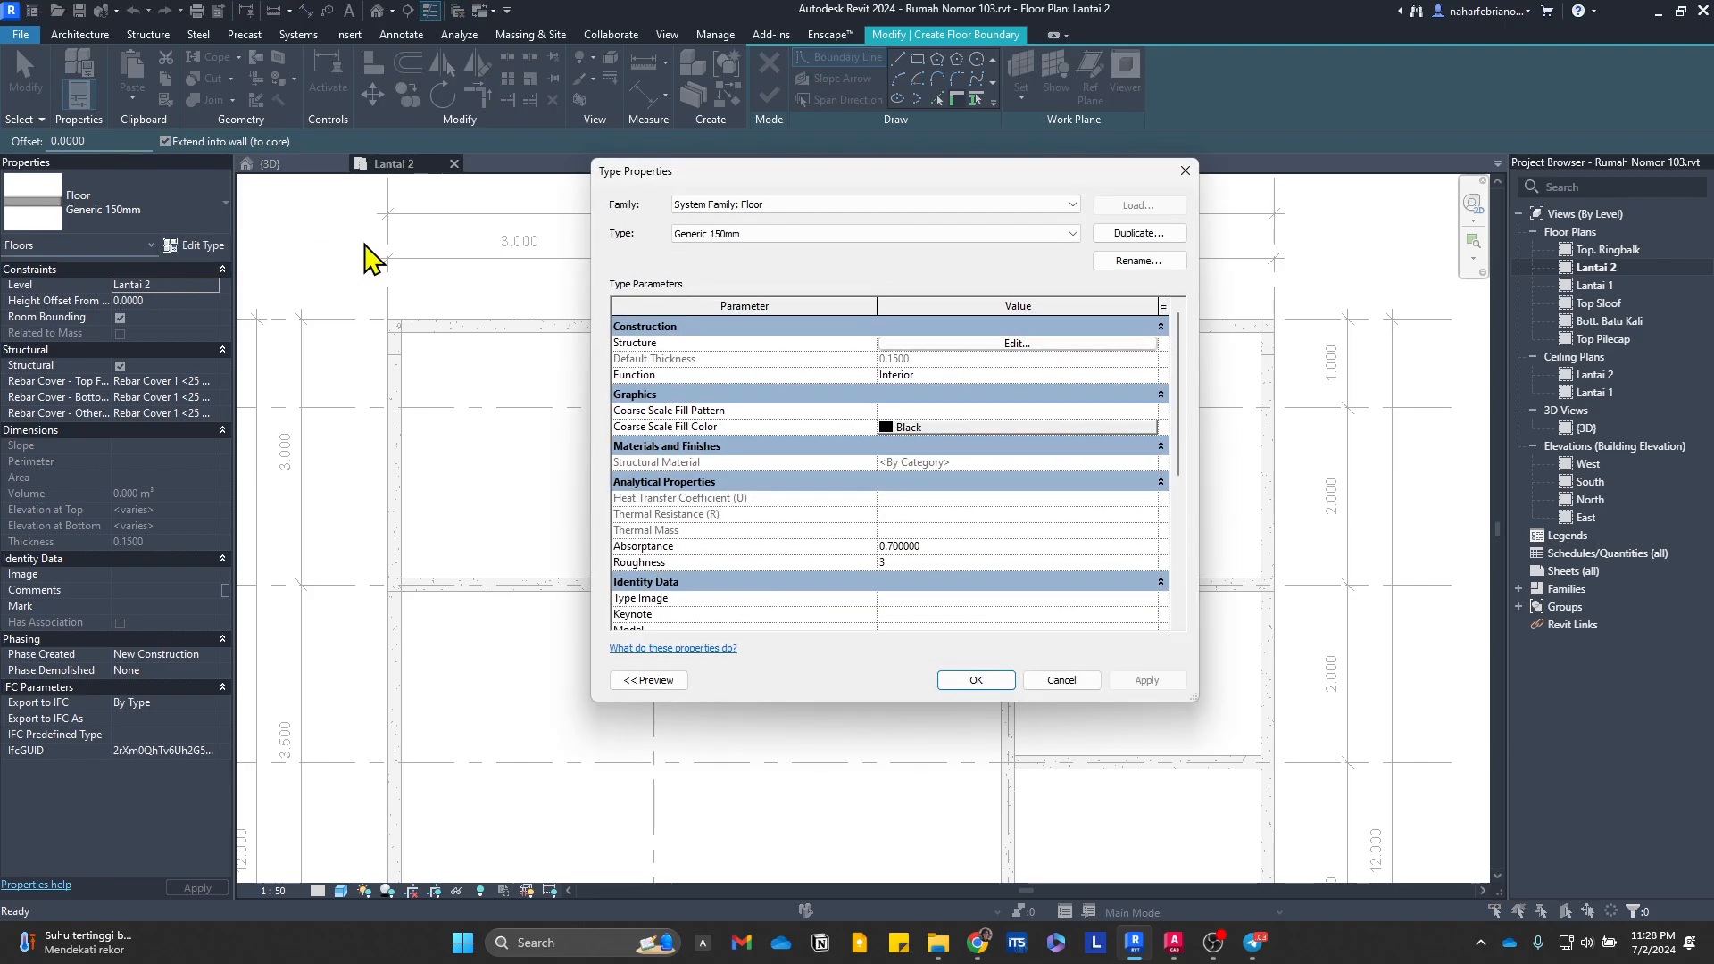
left_click(1160, 234)
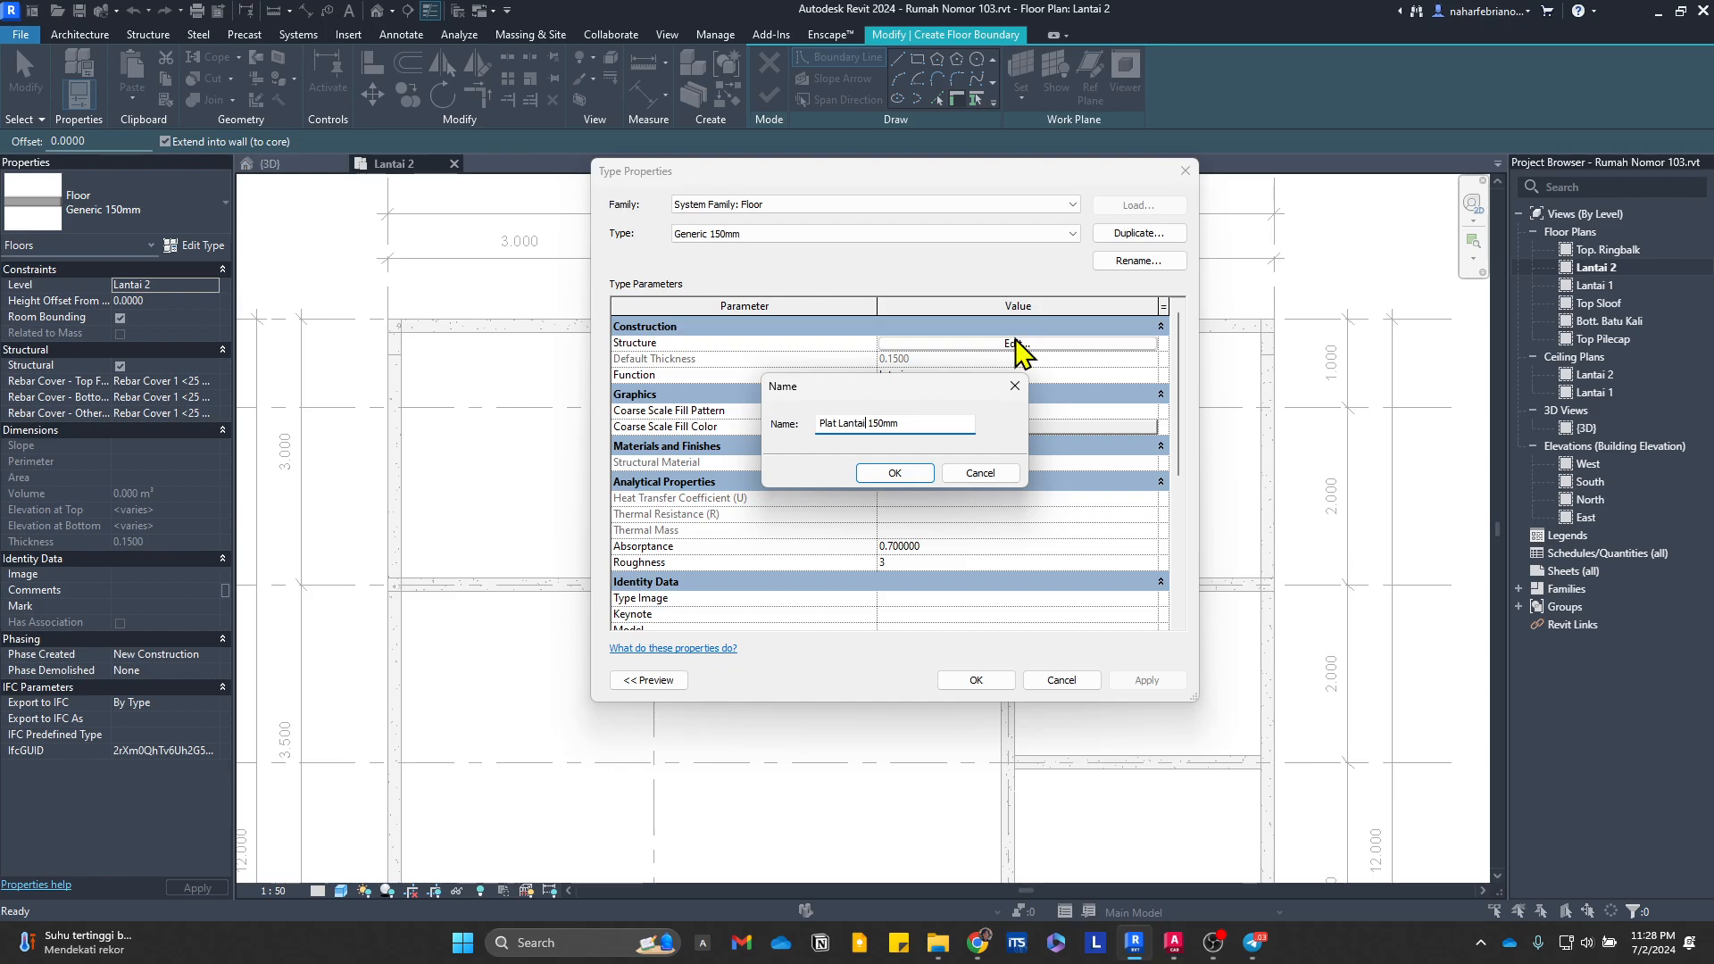
left_click(893, 474)
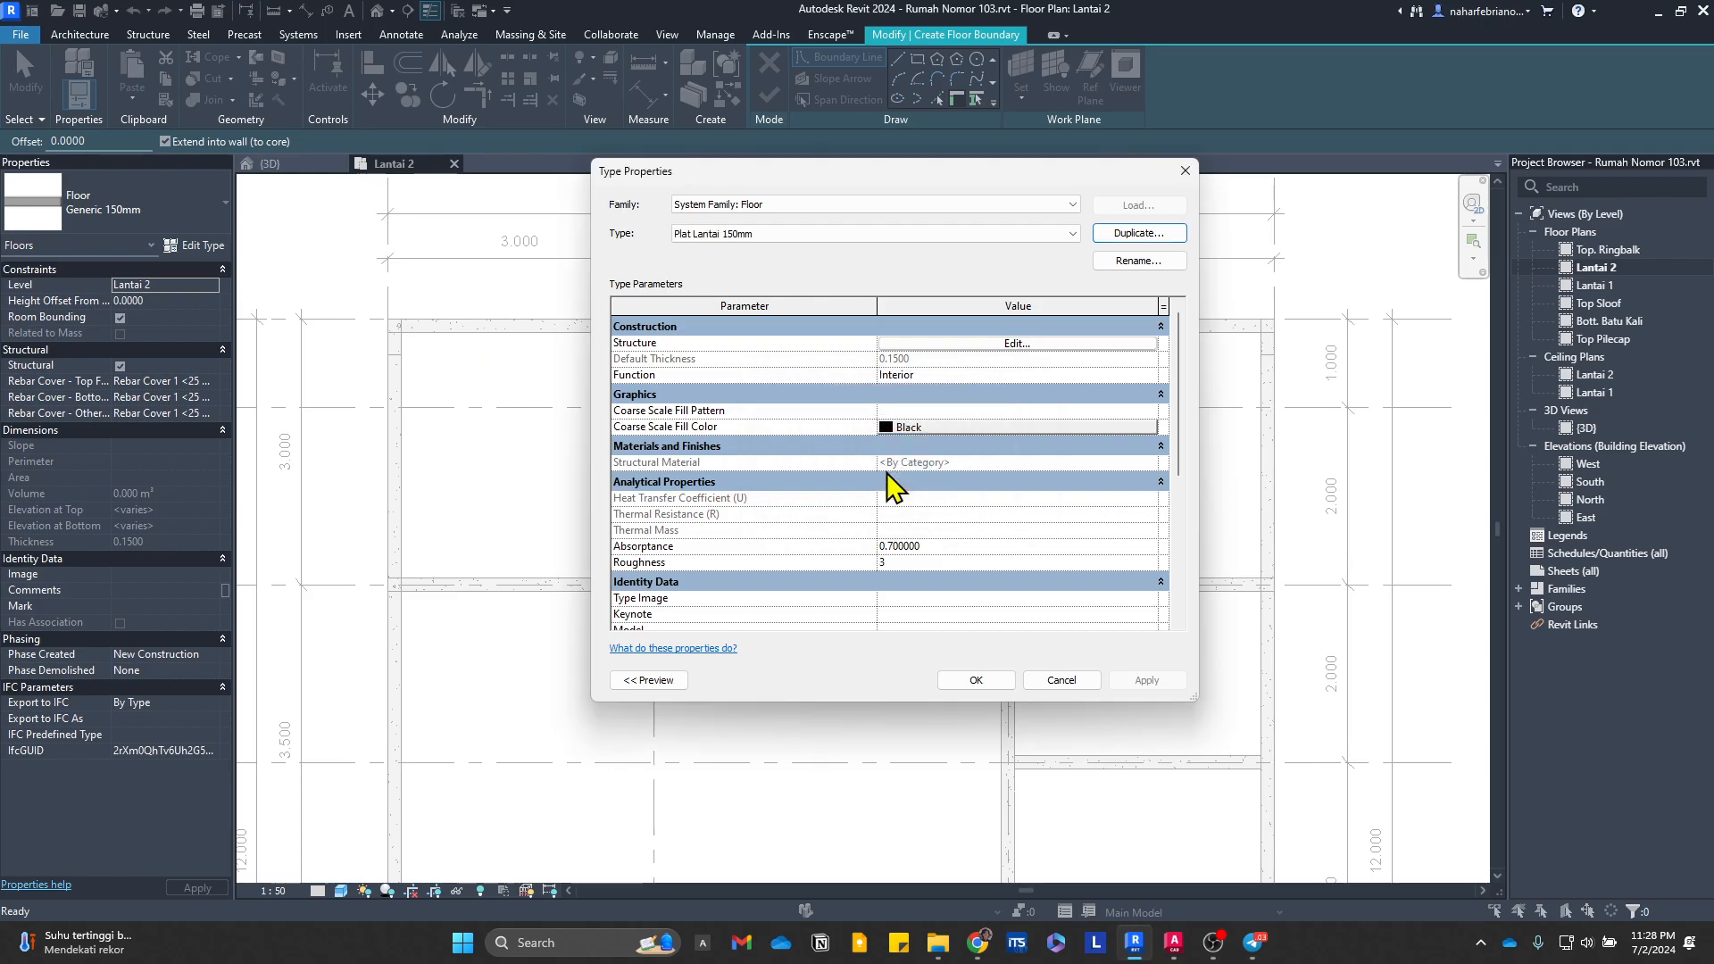
Step: Edit the new floor type's structure and delete the existing Beton Plat material from the project materials
left_click(1013, 346)
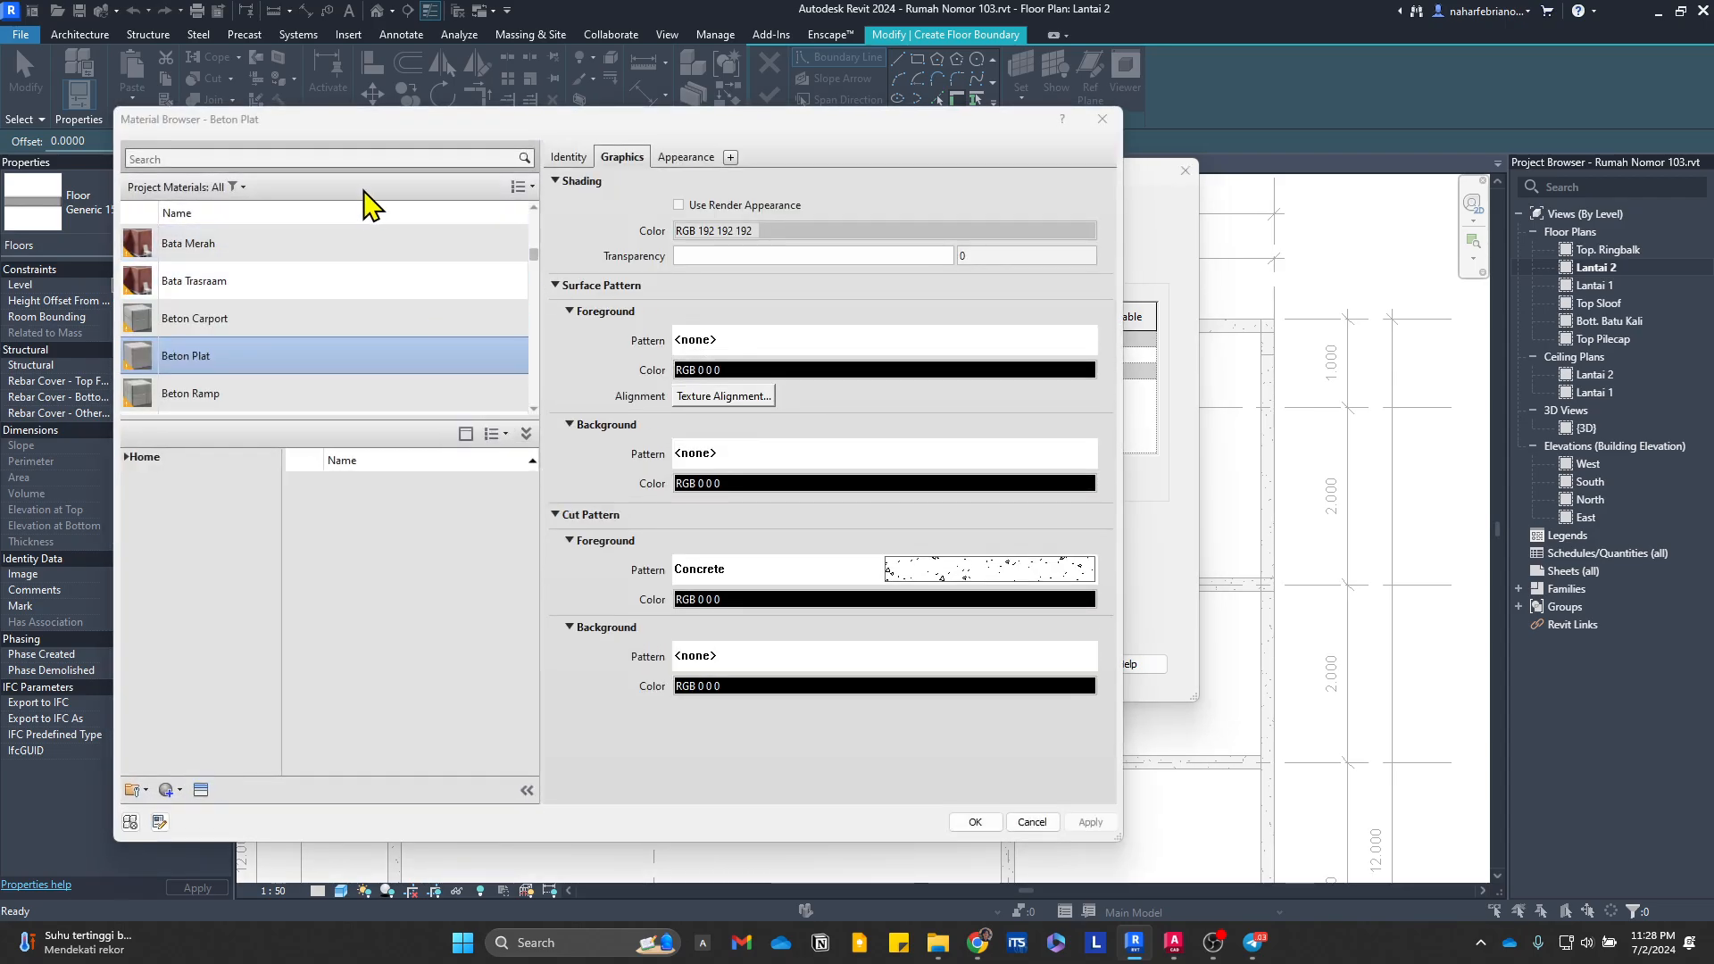
right_click(209, 341)
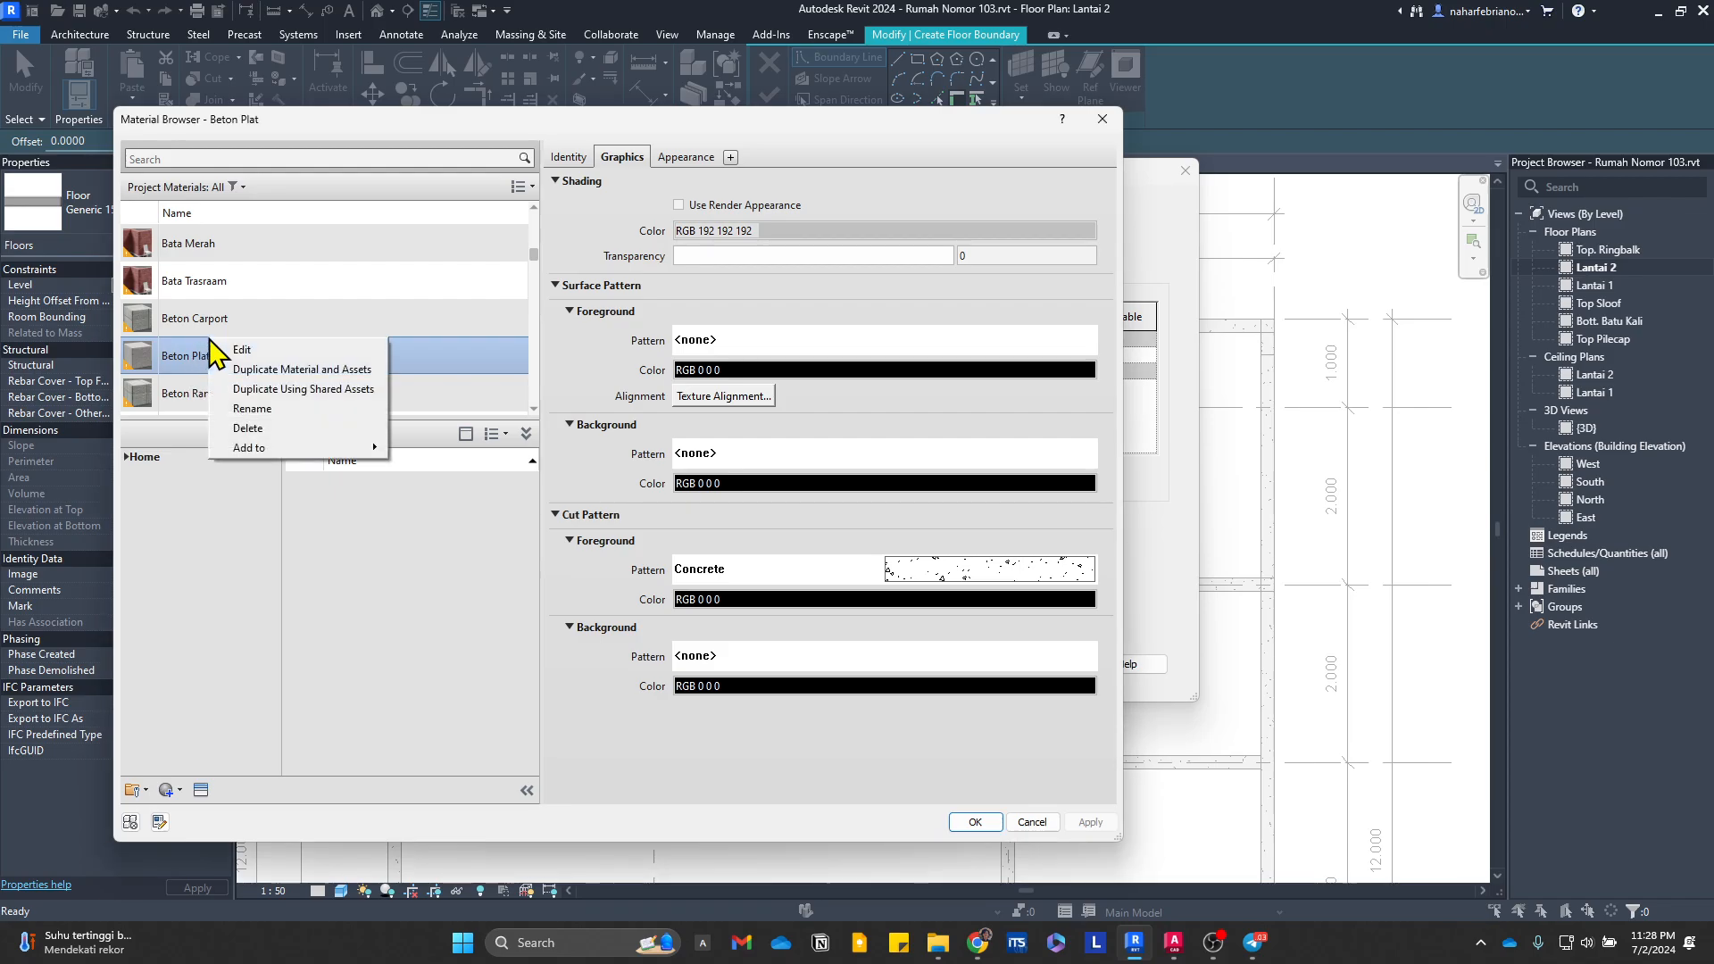
left_click(273, 426)
Step: Duplicate the Concrete - Cast-in-Place Concrete material with its assets as Beton Plat and assign it to the floor's structure layer
left_click(329, 157)
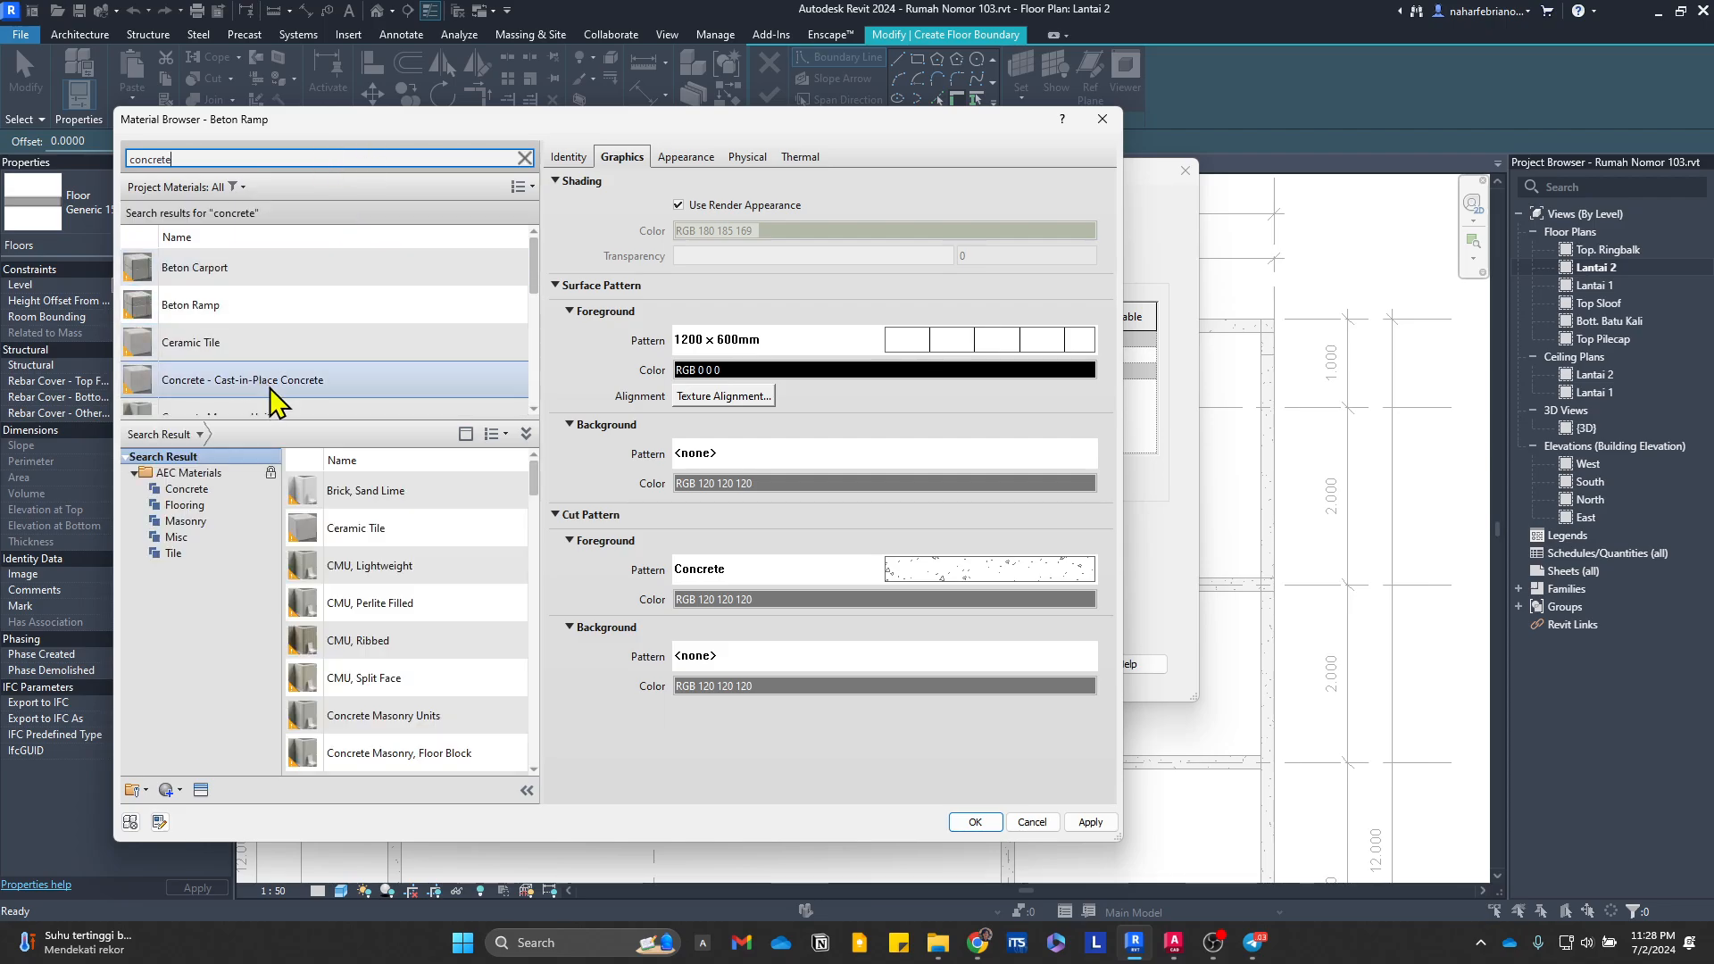
scroll(272, 402, "down", 1)
left_click(189, 286)
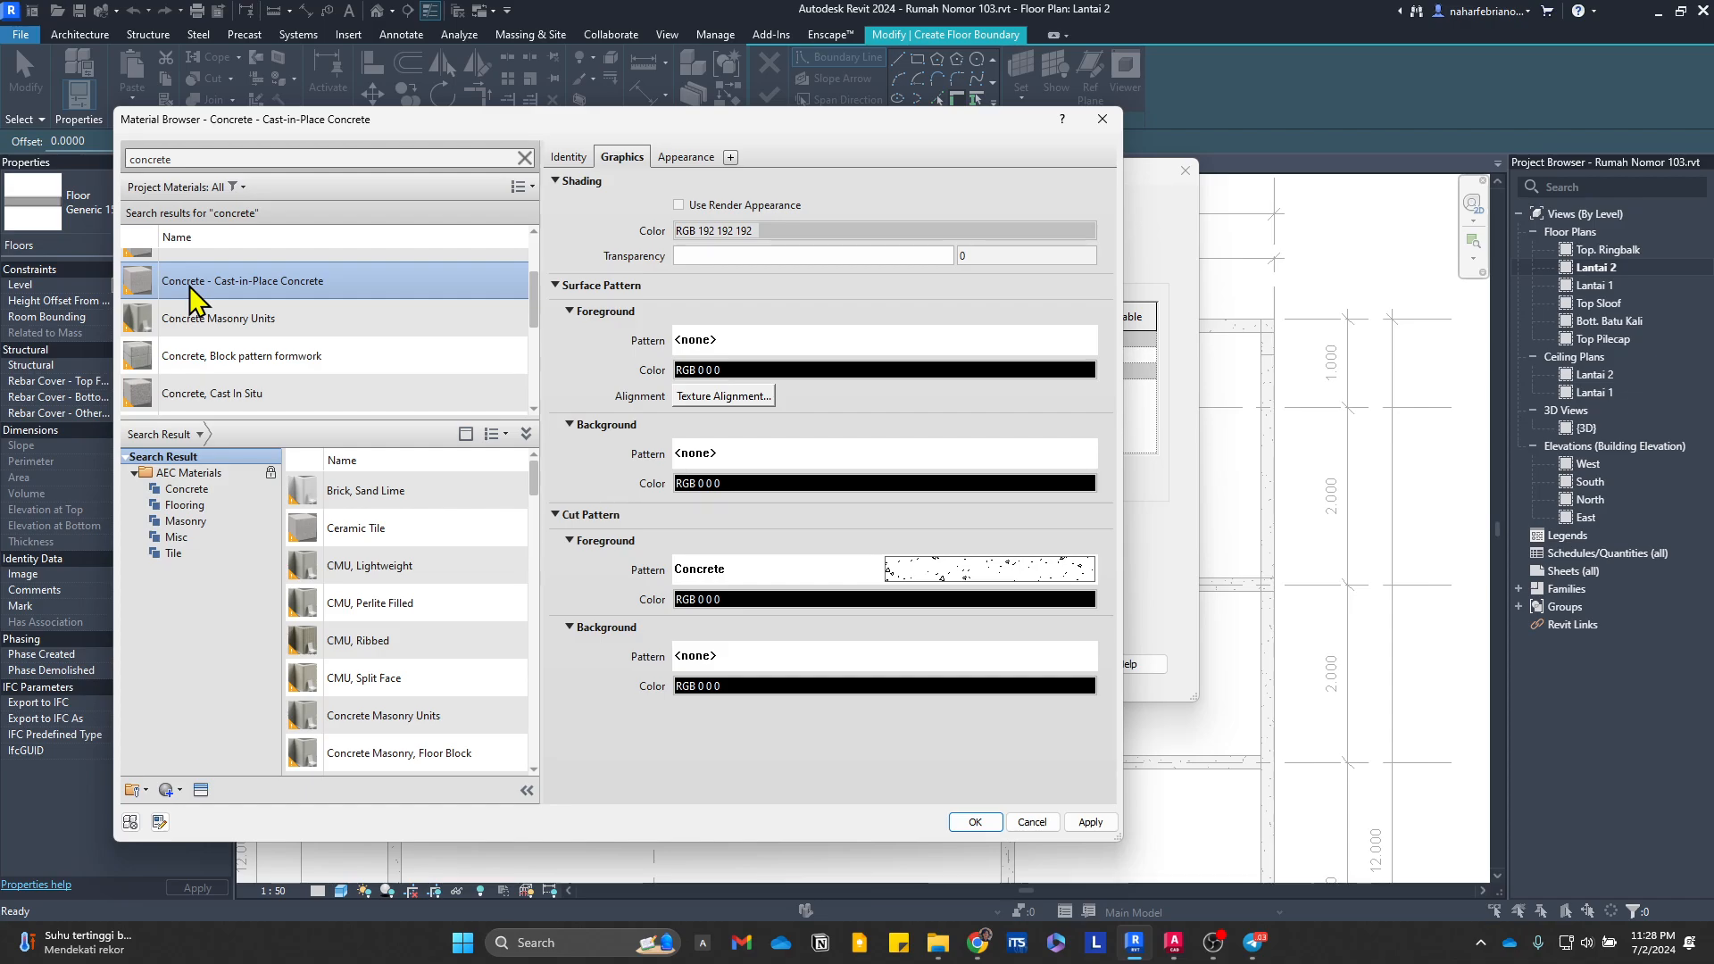
right_click(189, 285)
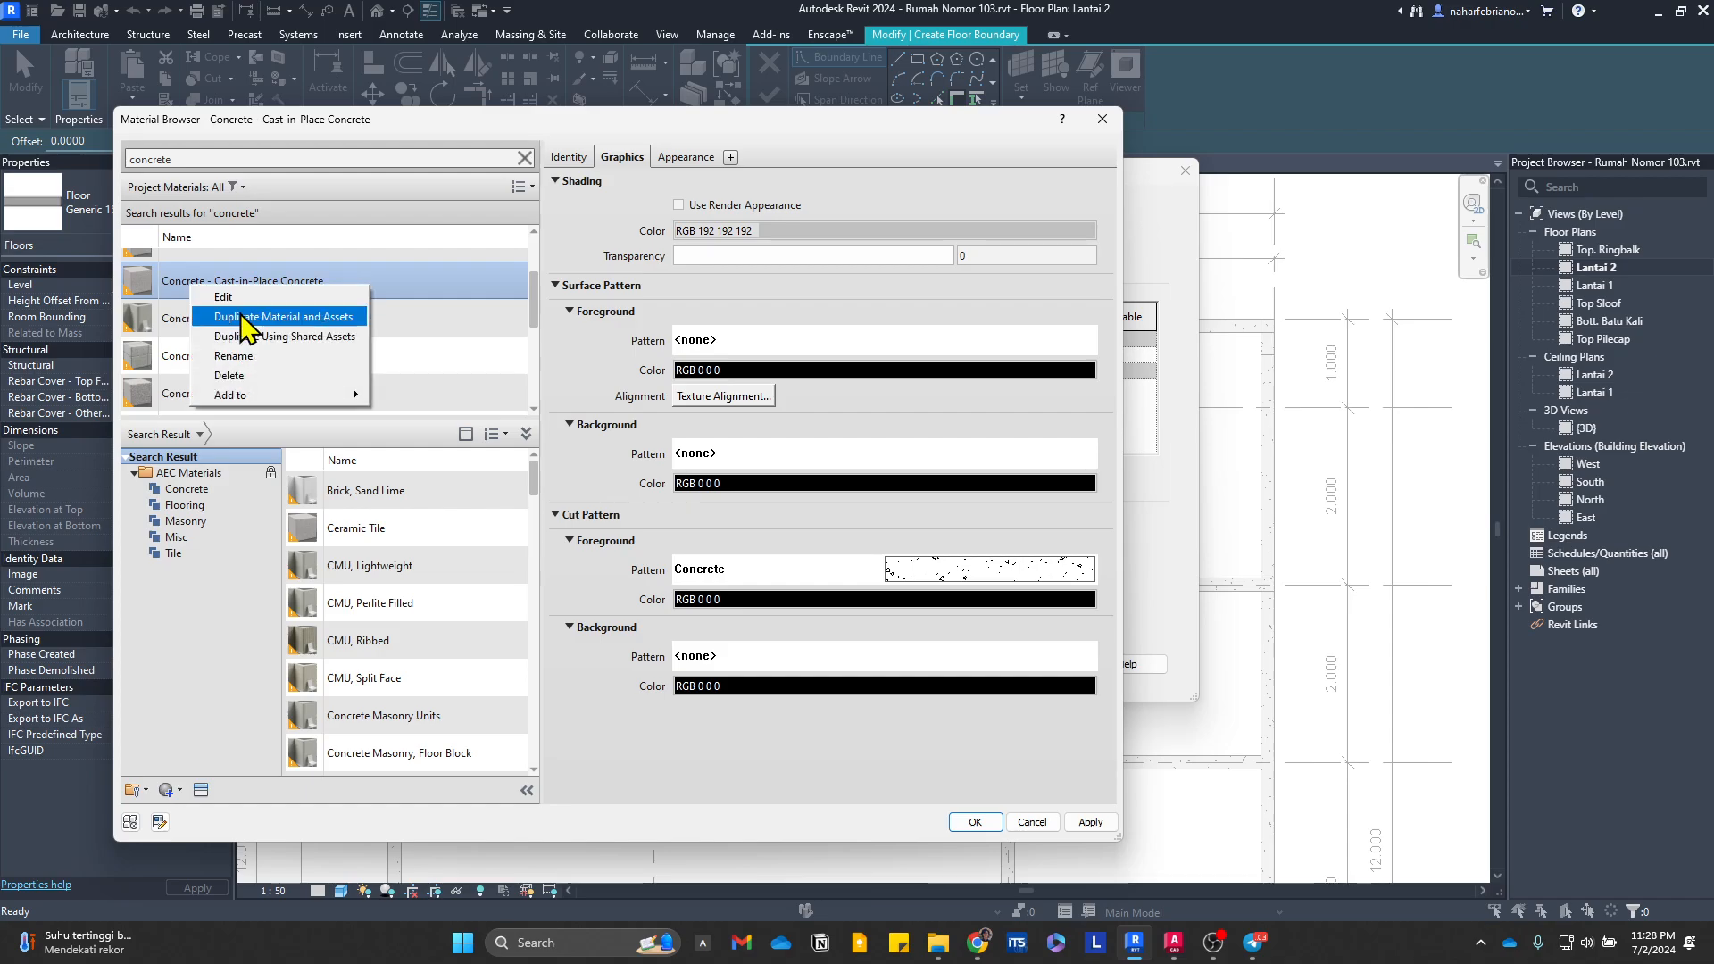
left_click(325, 323)
type("Be")
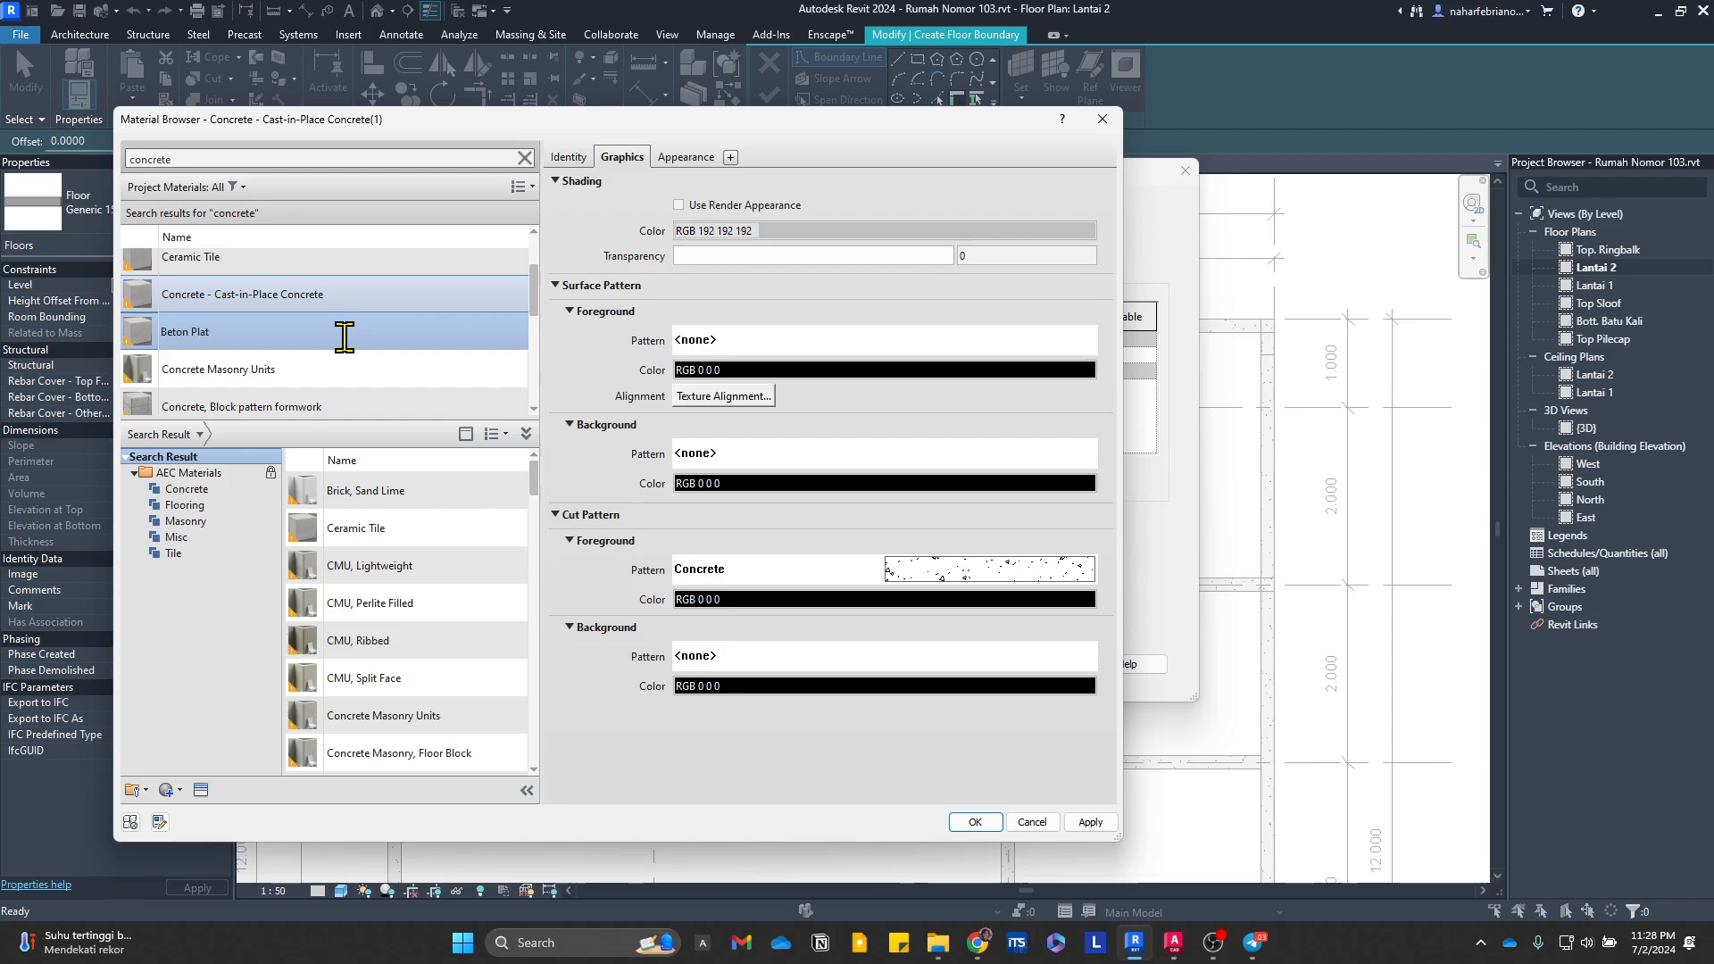
type("ton Plat")
key("Return")
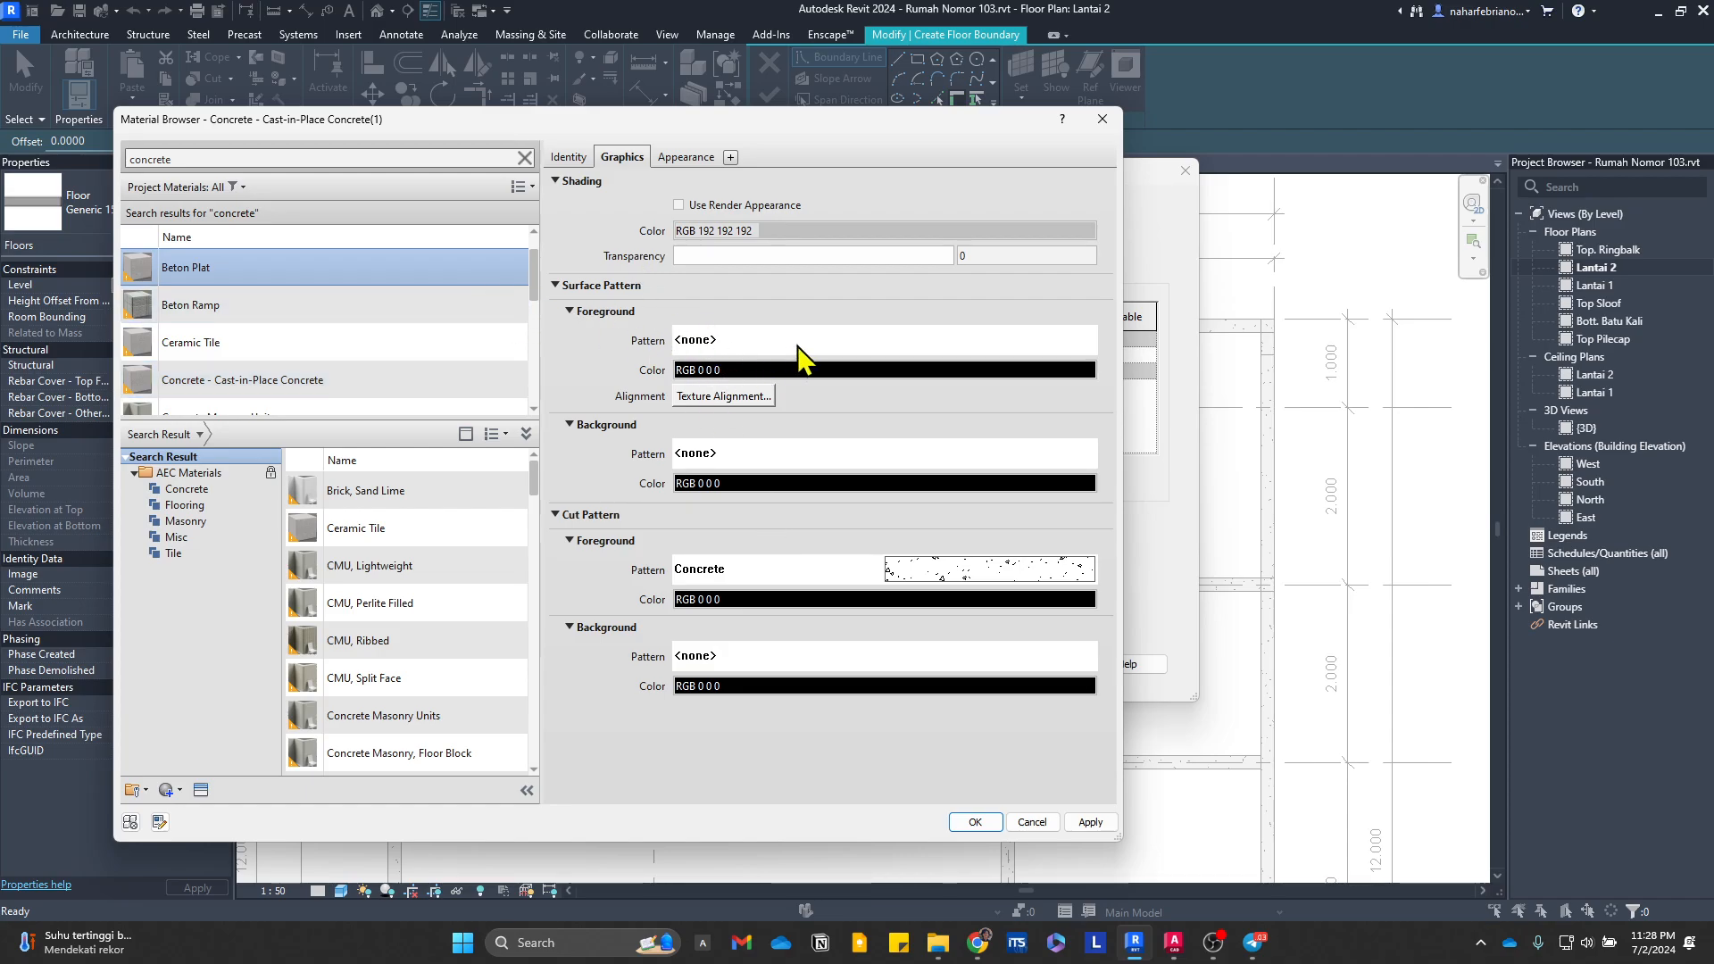
left_click(1091, 823)
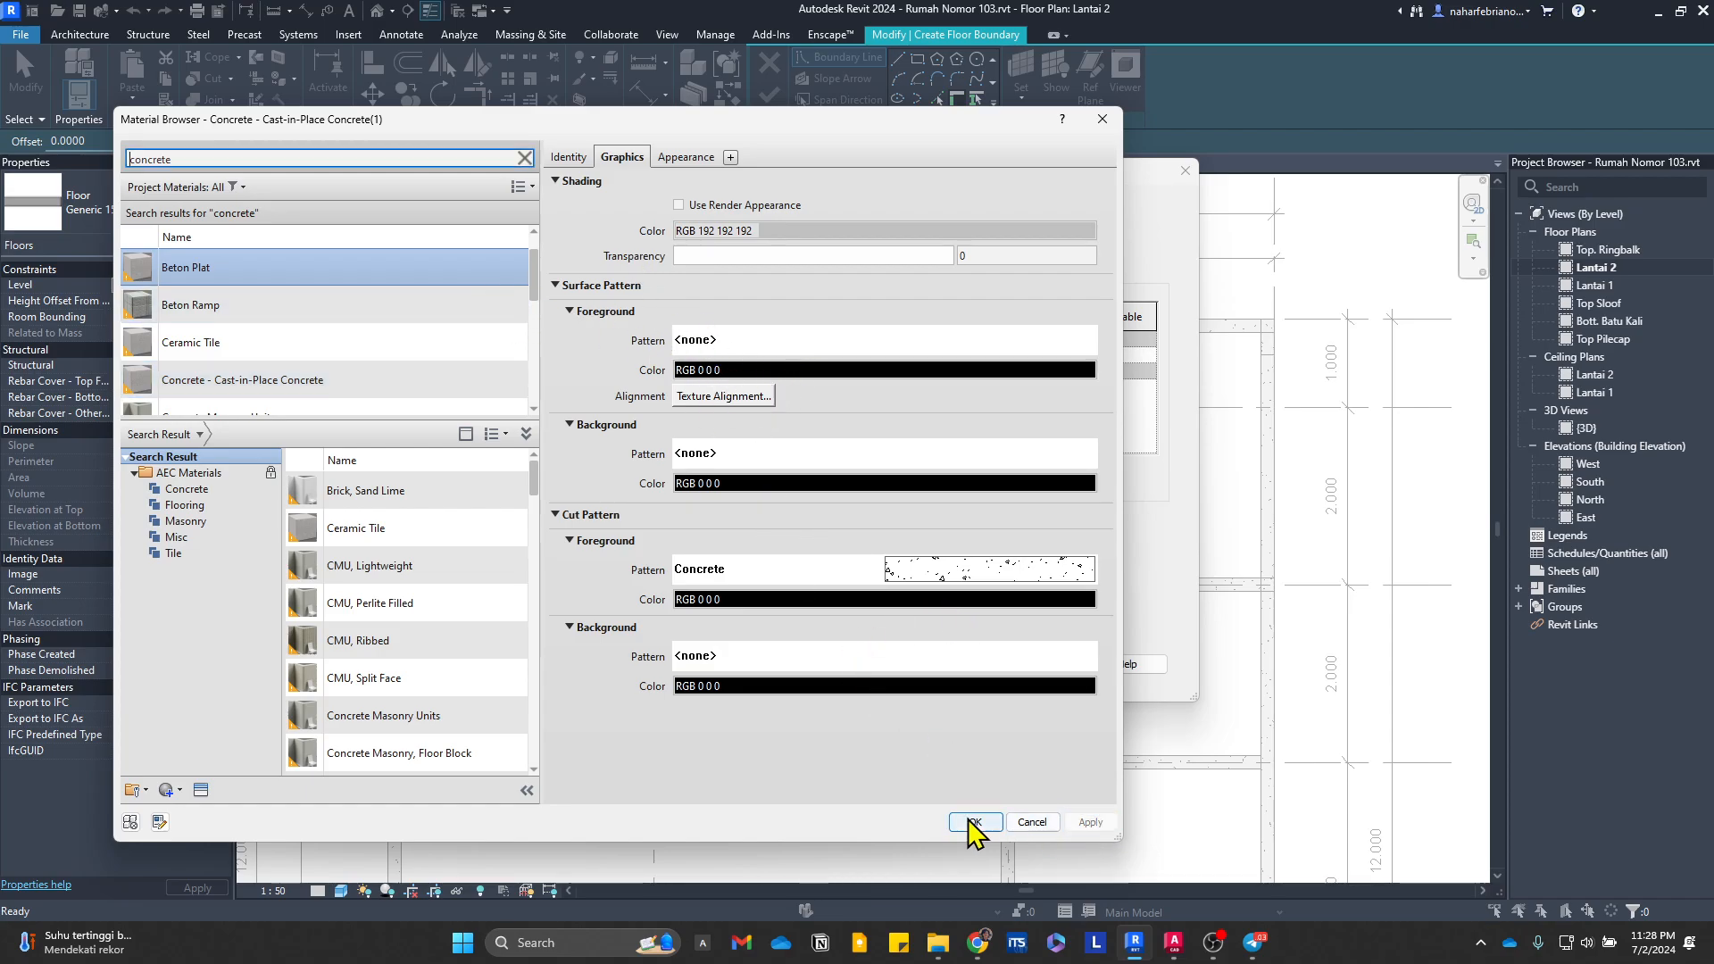
left_click(976, 822)
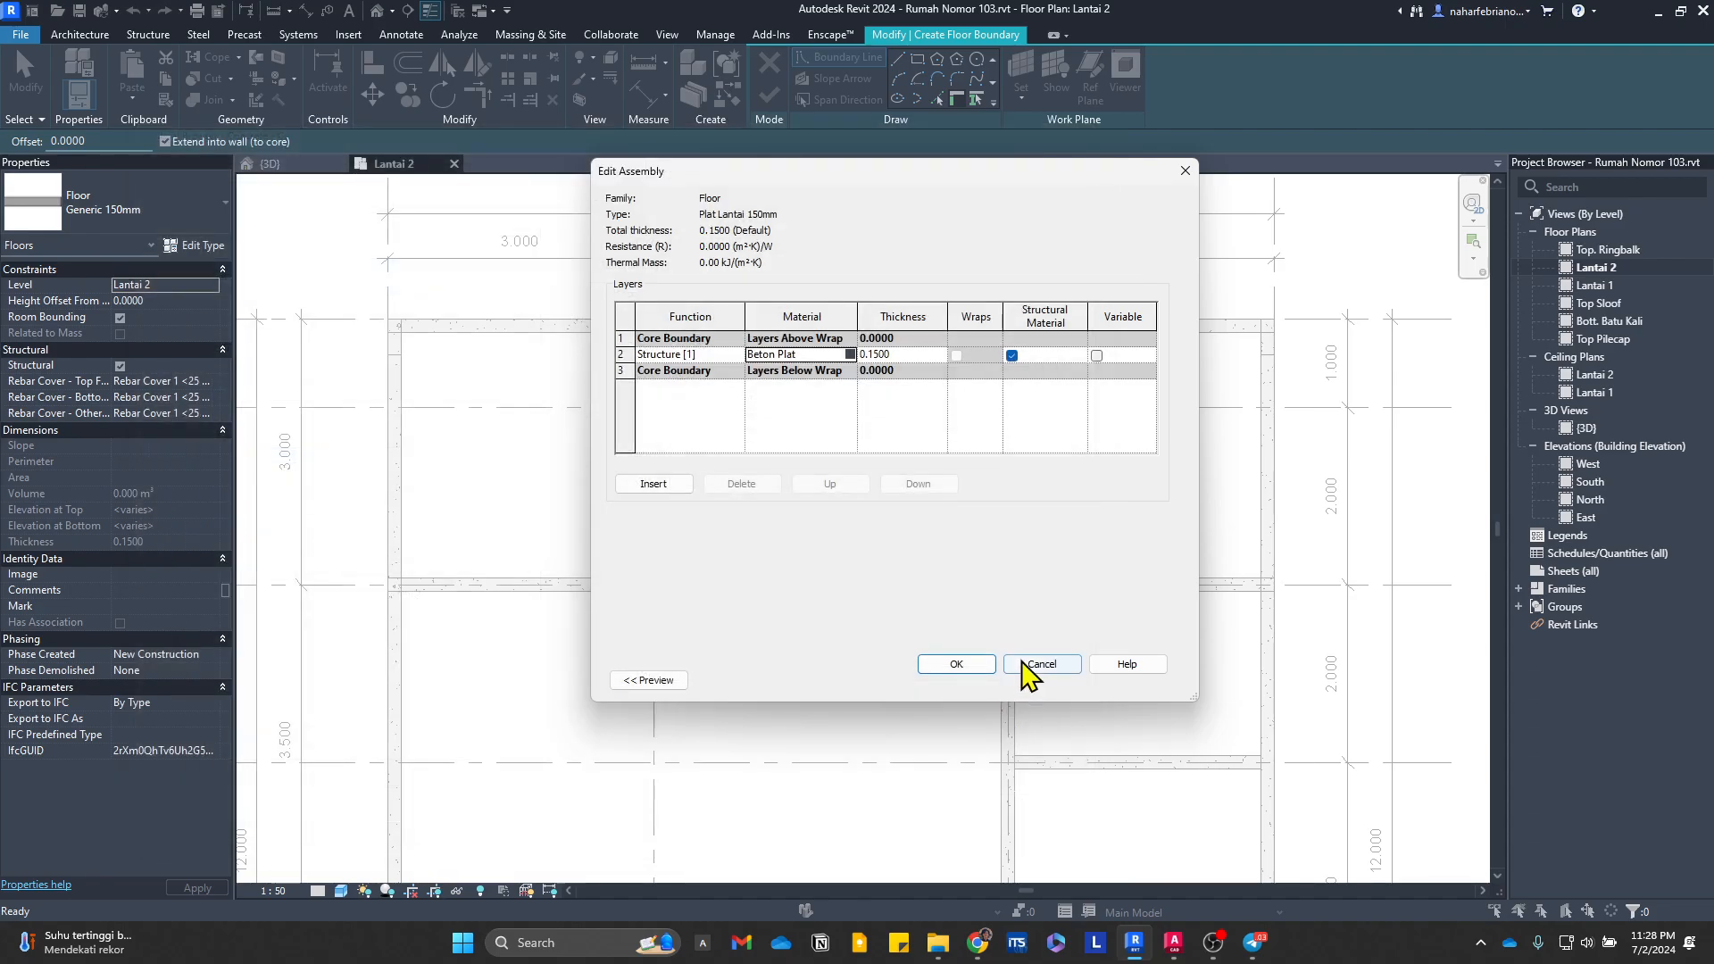
Step: Review Beton Plat's appearance and graphics settings, and apply Plat Lantai 150mm as the type for the floor sketch
left_click(850, 354)
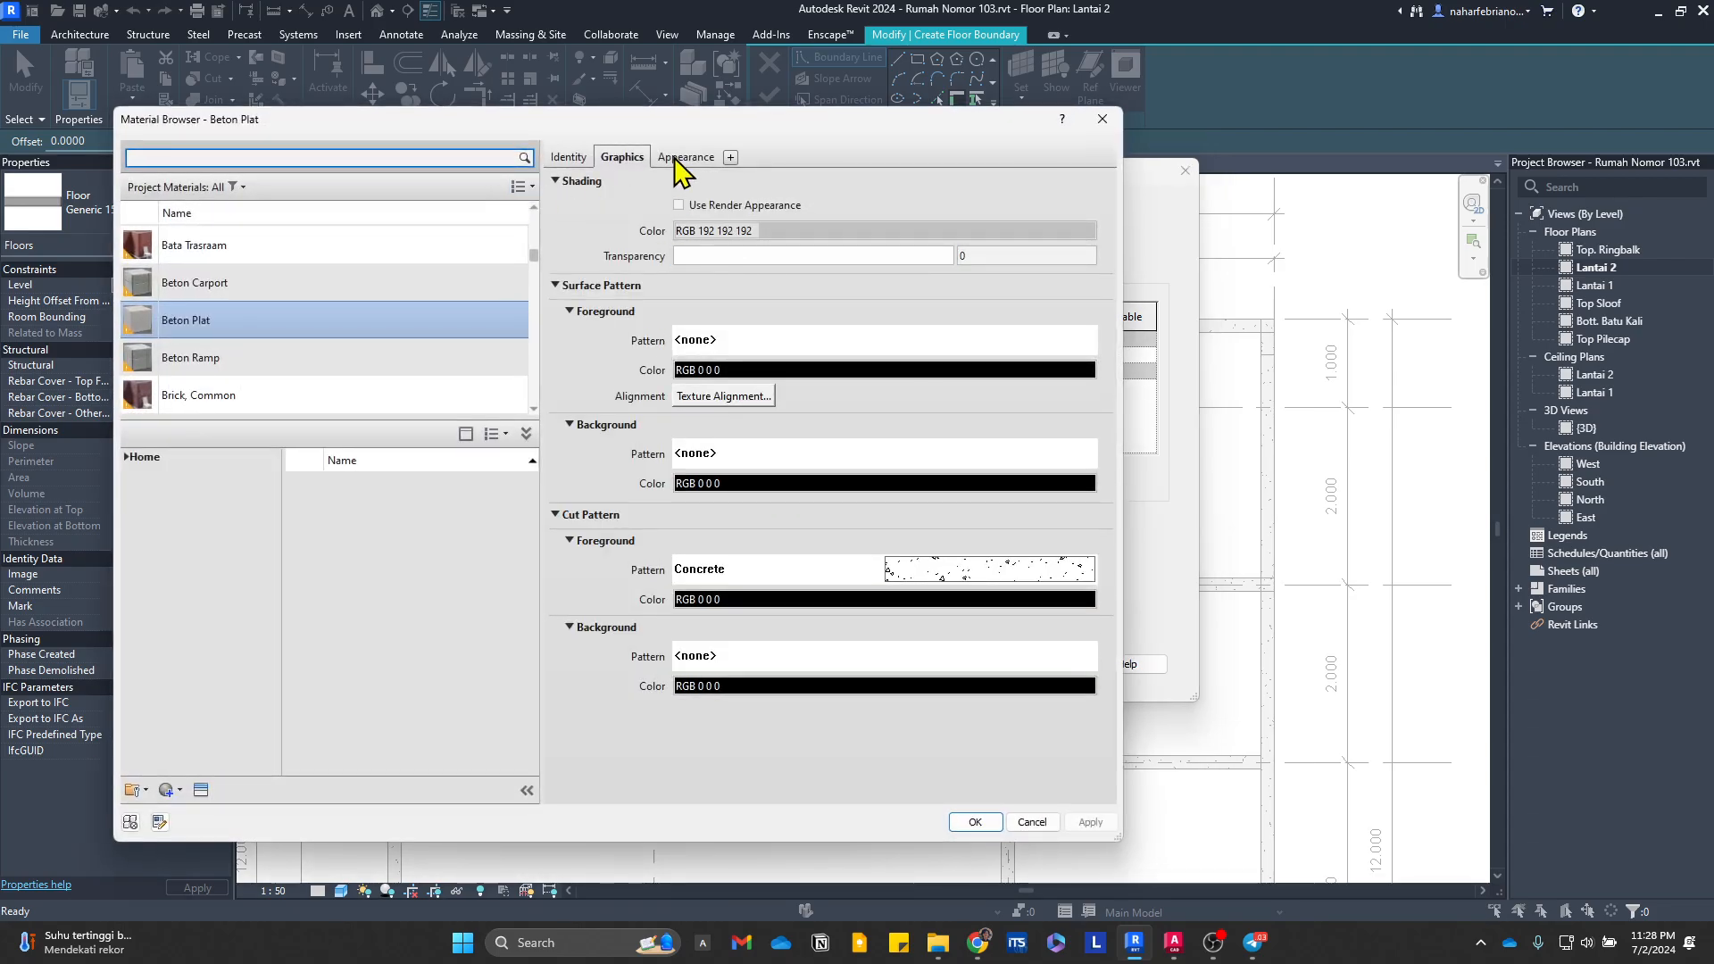
left_click(675, 158)
left_click(625, 161)
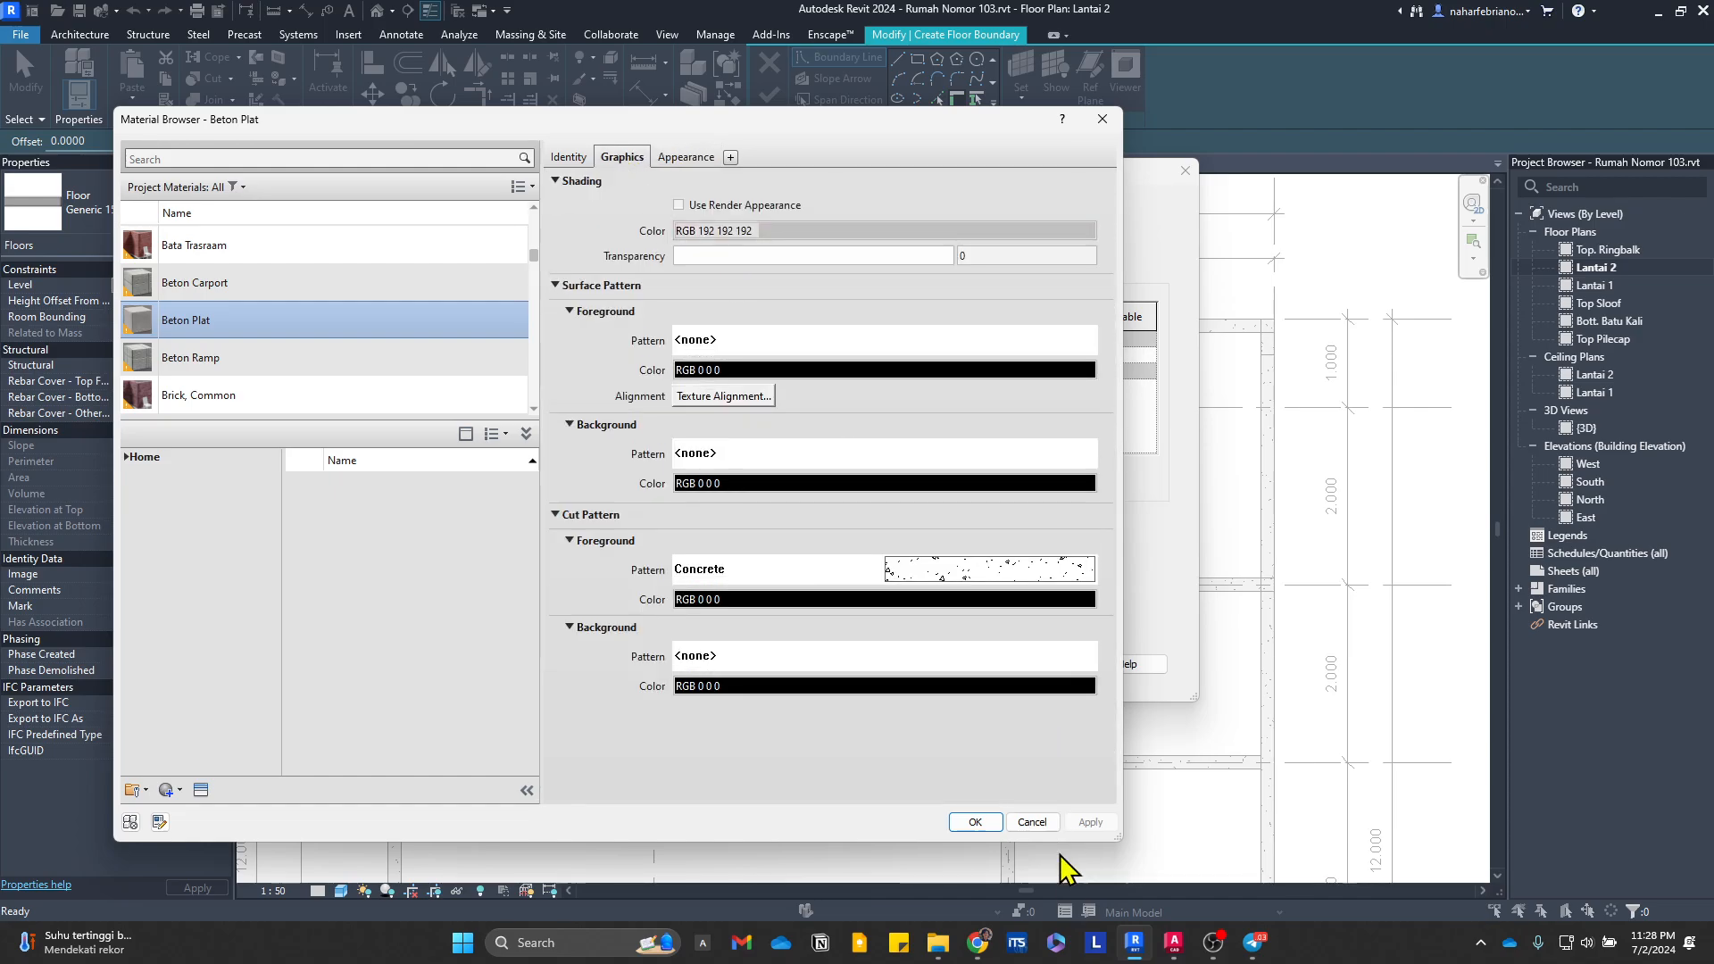
left_click(982, 827)
left_click(942, 665)
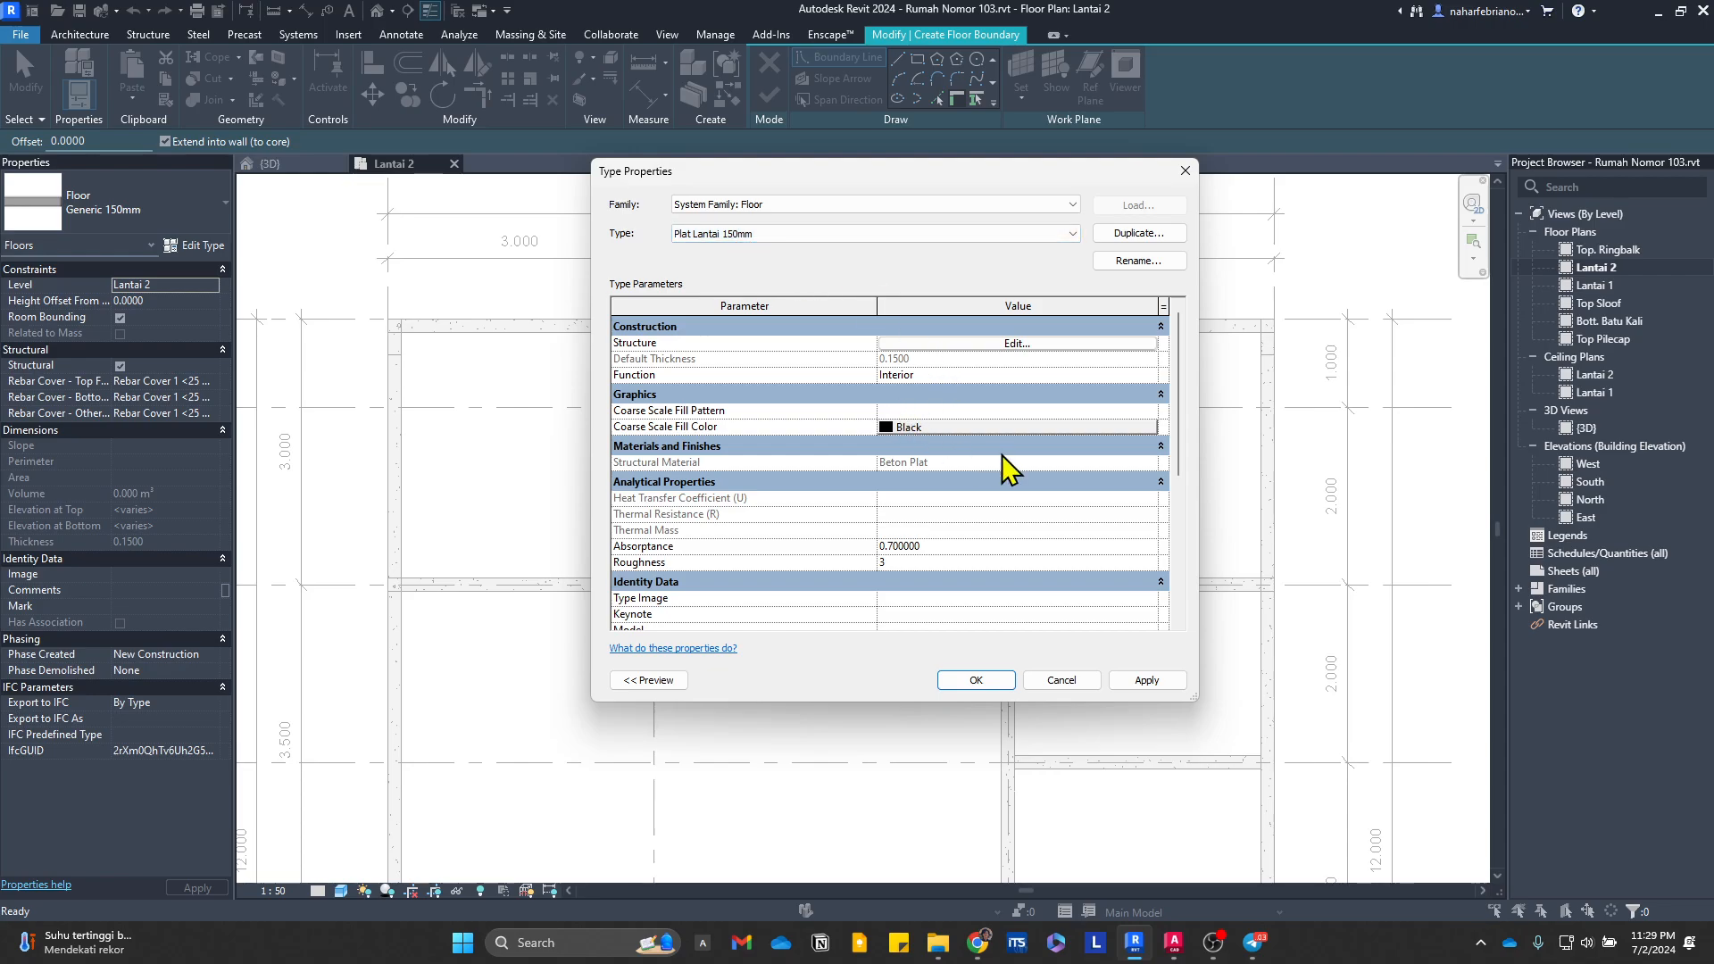
left_click(1137, 681)
left_click(978, 682)
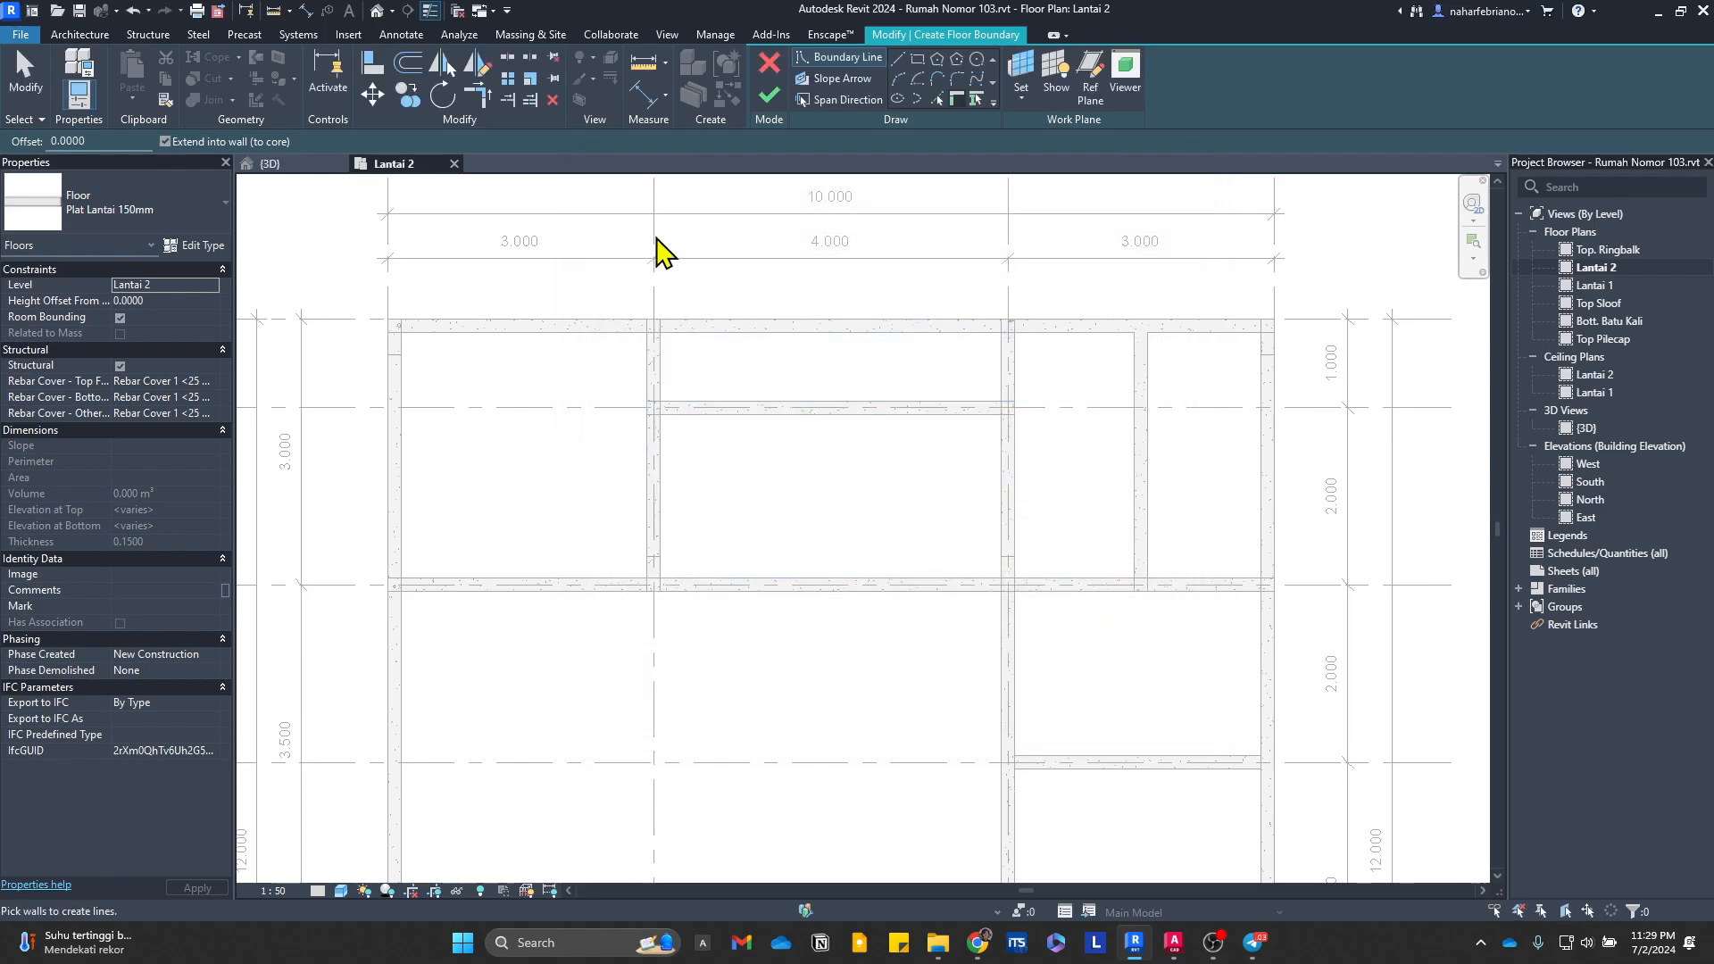
Step: Switch to AutoCAD and examine the Denah Lantai 2 plan for room layout, floor elevations, voids and the balcony extent
scroll(441, 368, "up", 5)
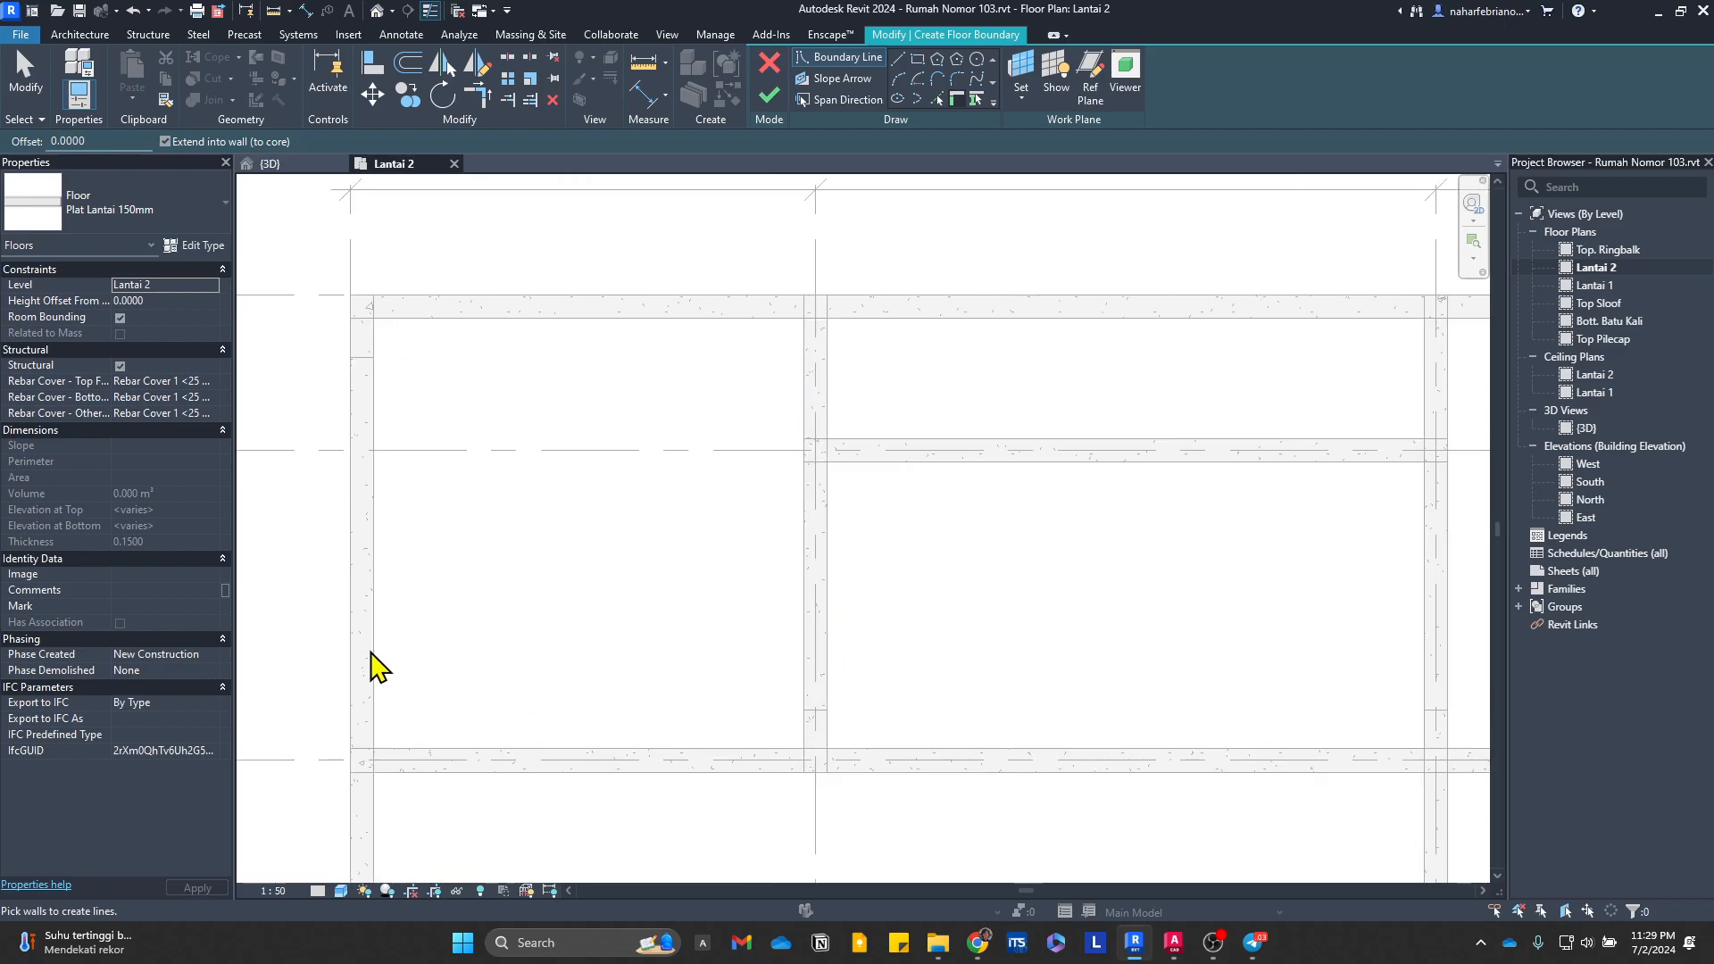
scroll(682, 394, "down", 2)
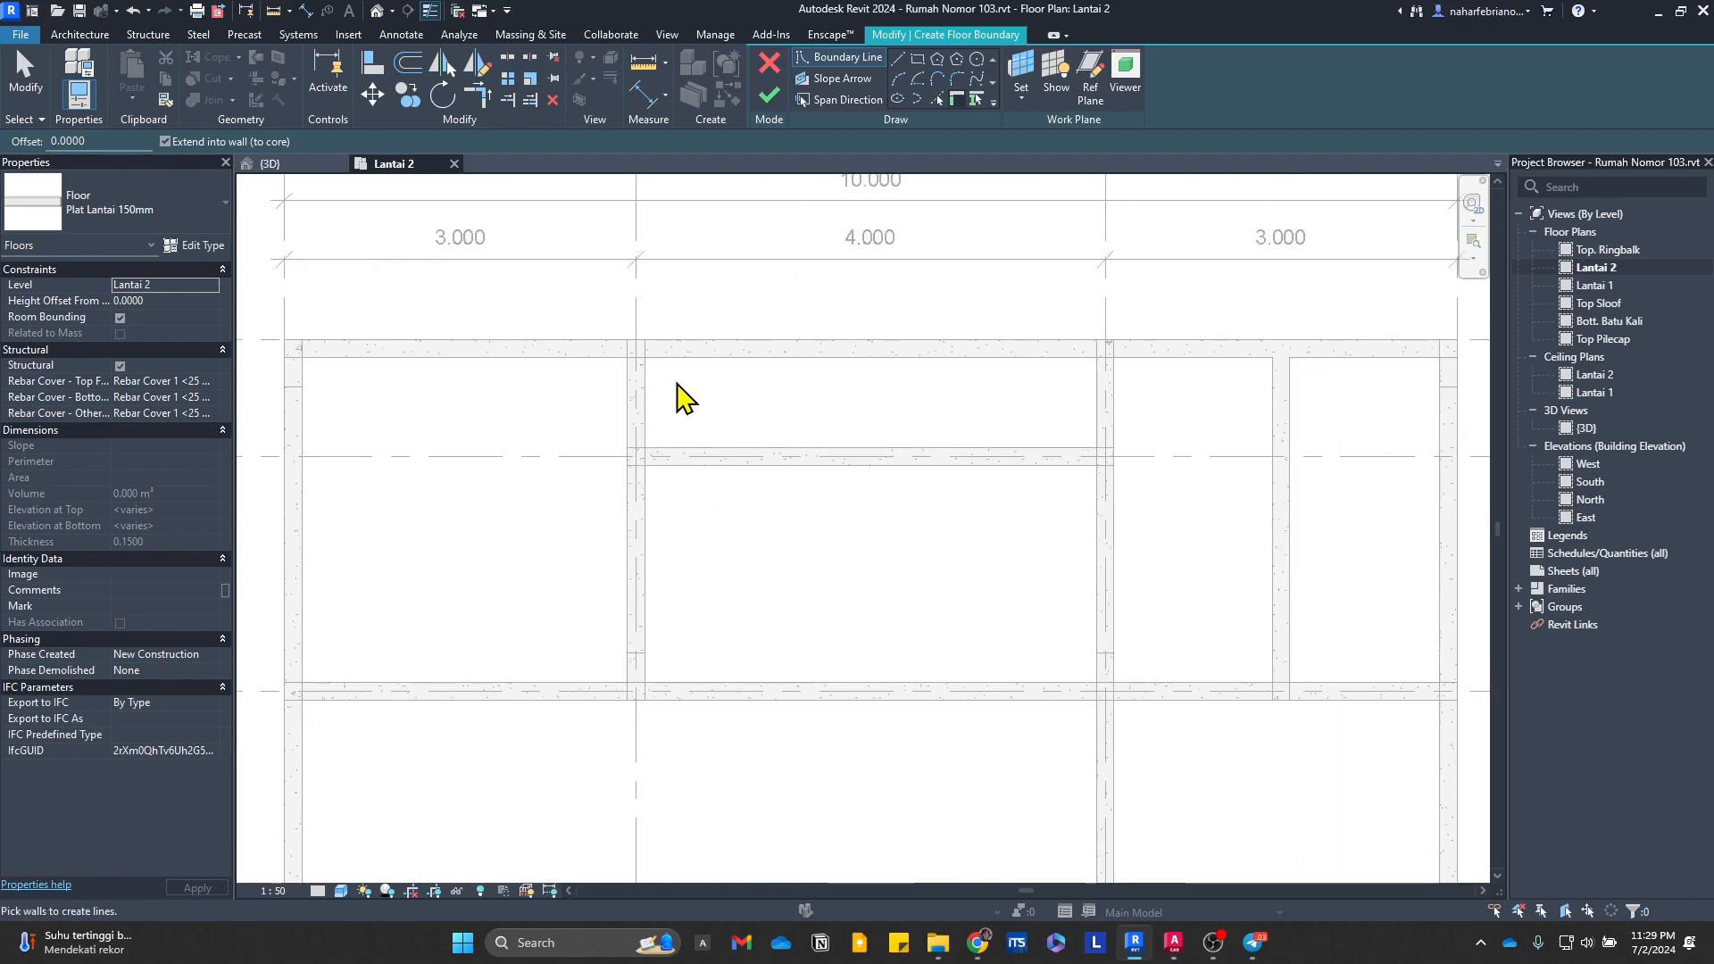
left_click(1174, 942)
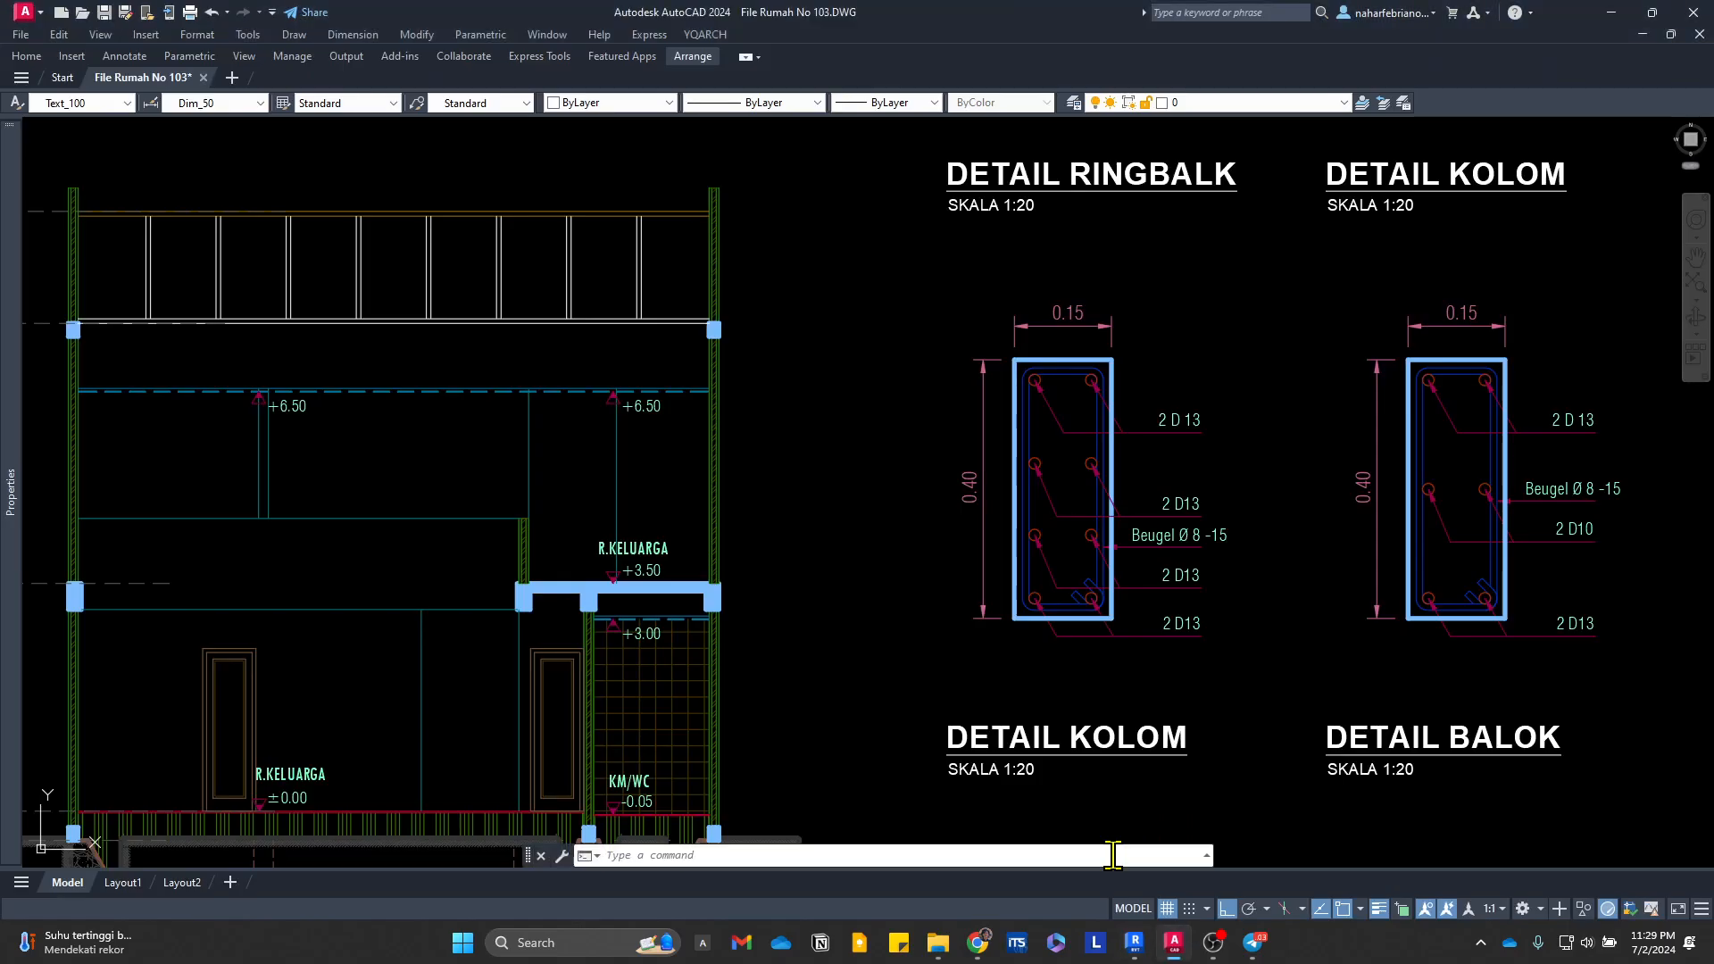
scroll(867, 527, "down", 6)
scroll(867, 527, "up", 1)
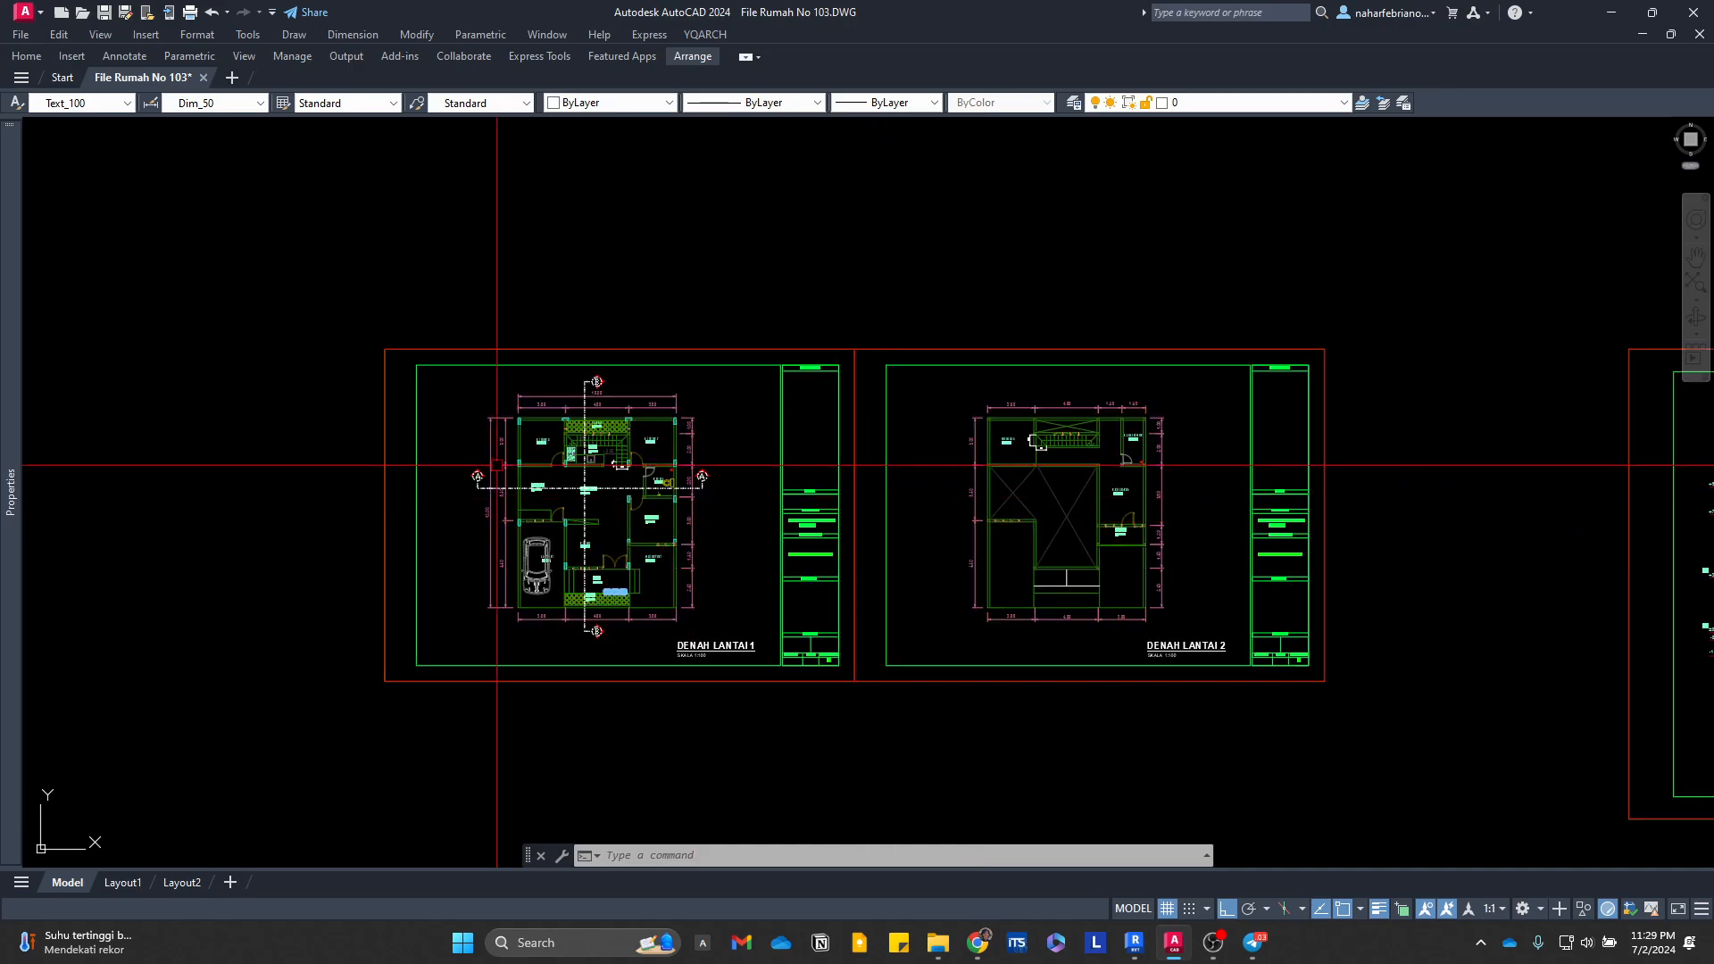
scroll(496, 467, "up", 2)
scroll(739, 529, "down", 3)
scroll(1080, 546, "up", 3)
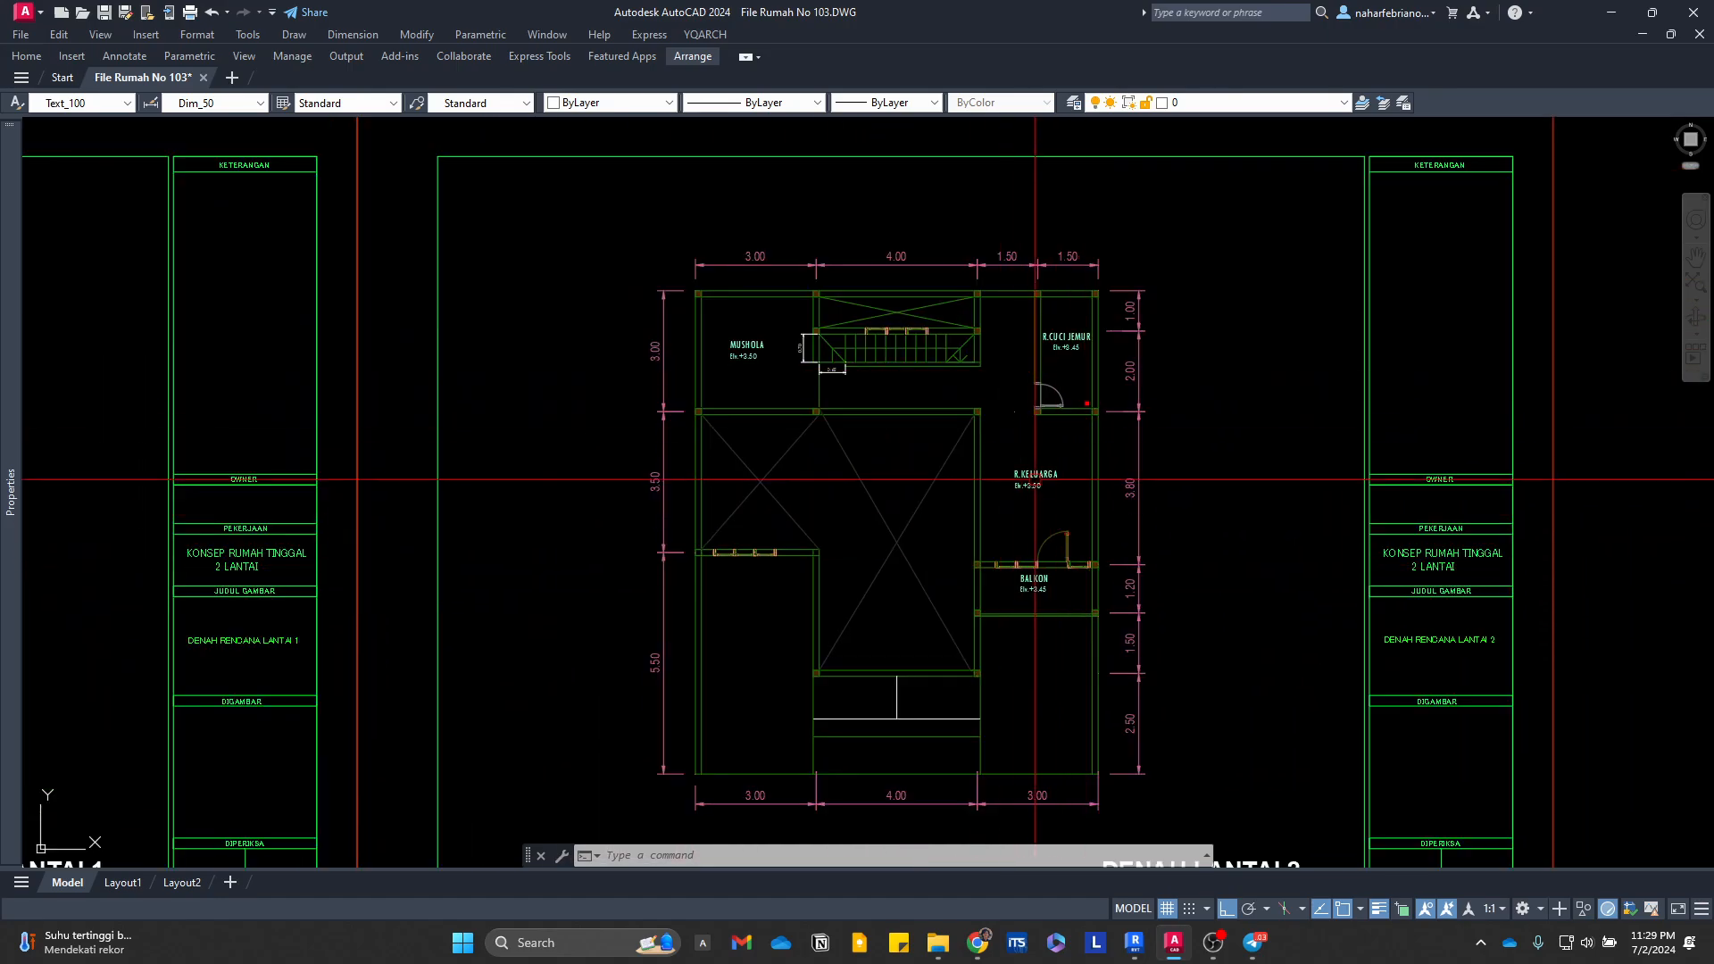
scroll(1005, 527, "up", 2)
middle_click_drag(1006, 527, 978, 554)
middle_click_drag(1058, 698, 1057, 581)
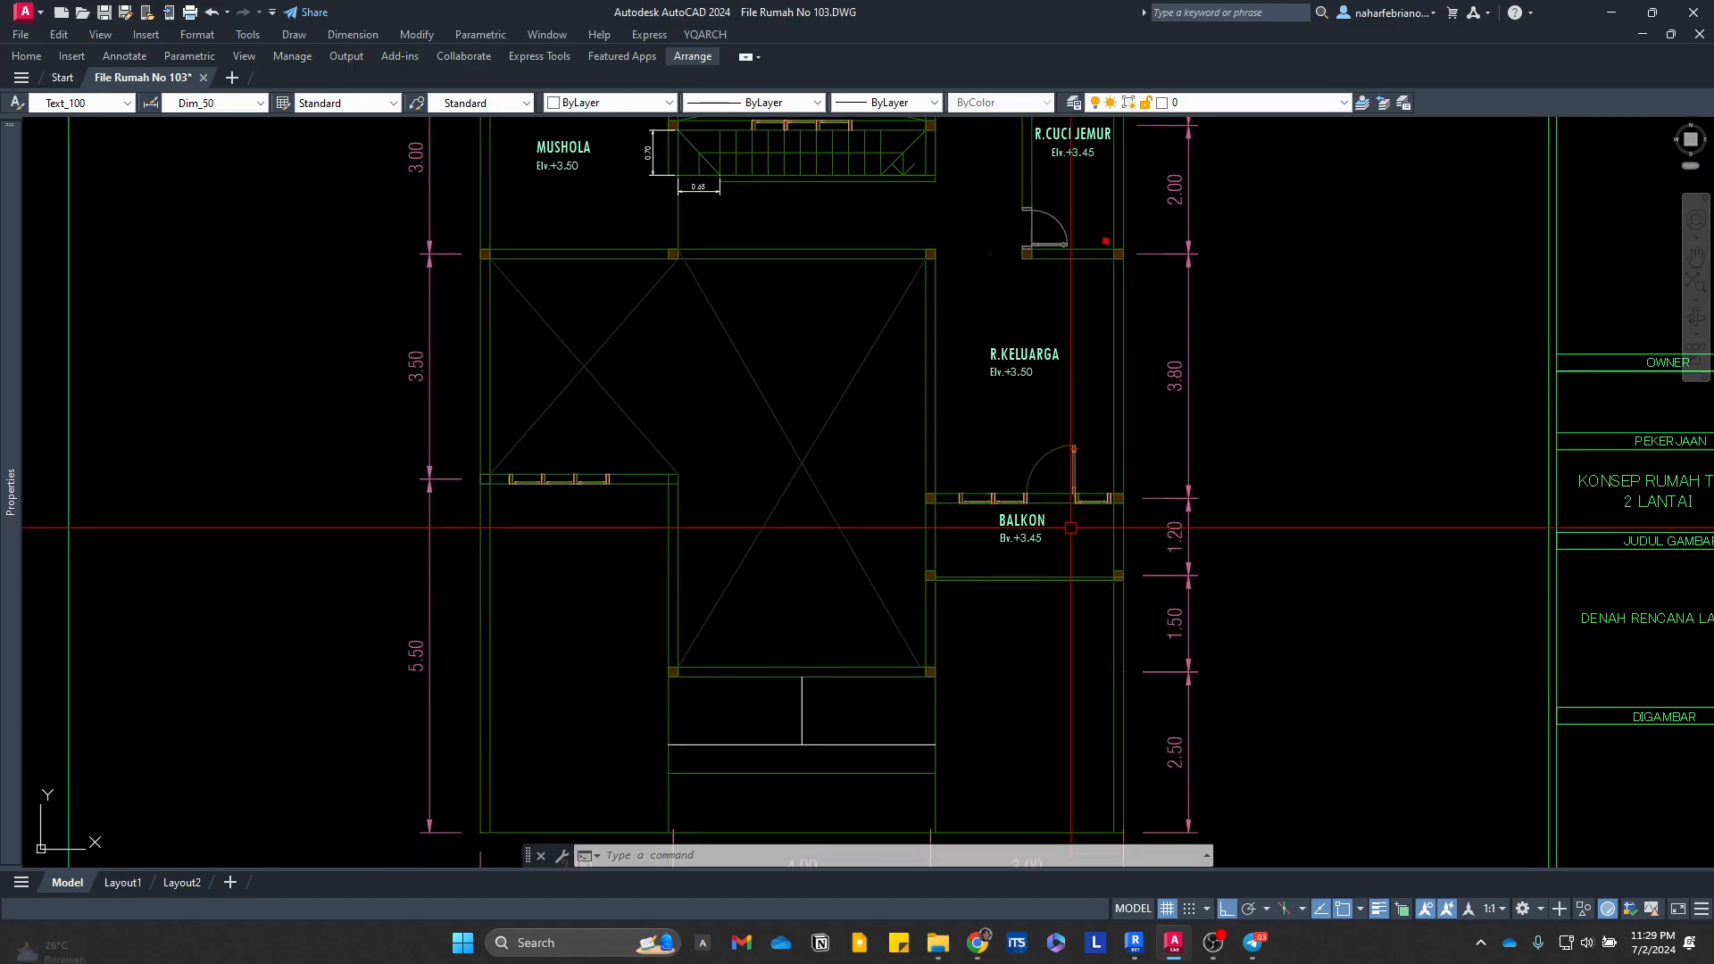
scroll(1019, 580, "up", 4)
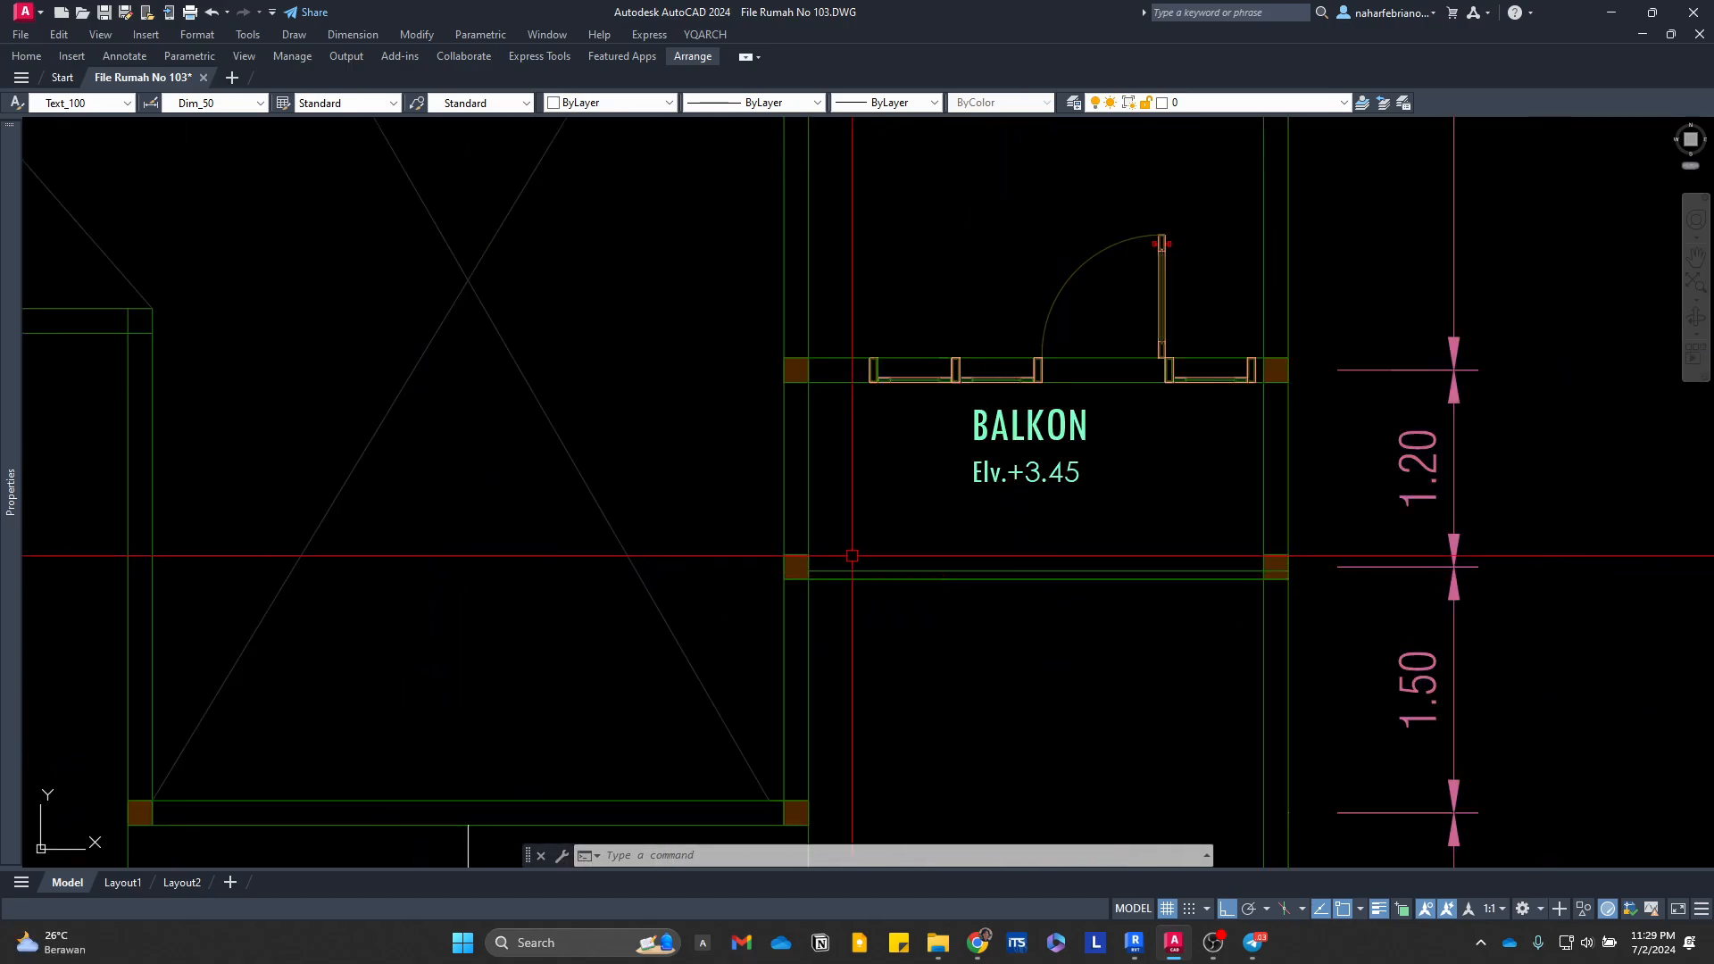
scroll(1107, 566, "down", 8)
scroll(1009, 549, "up", 6)
middle_click_drag(1007, 548, 705, 509)
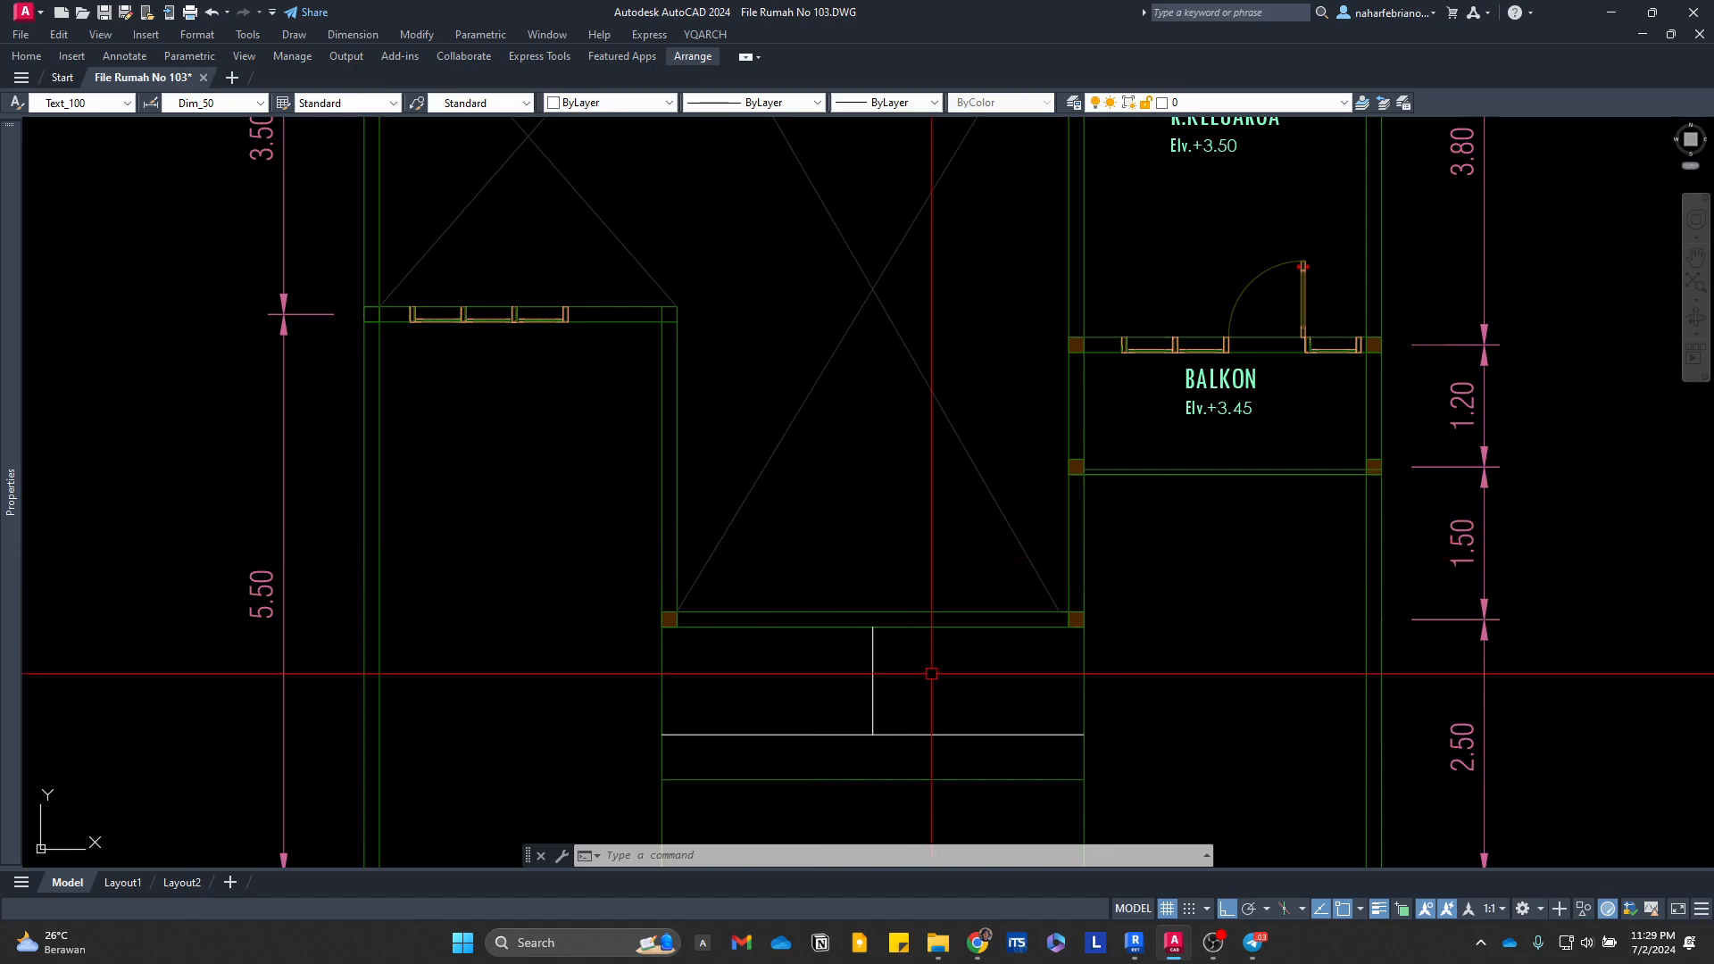
middle_click_drag(825, 665, 815, 542)
scroll(969, 478, "down", 2)
mouse_move(952, 479)
middle_mouse_down()
mouse_move(861, 608)
mouse_move(789, 639)
middle_mouse_up()
mouse_move(871, 503)
middle_mouse_down()
mouse_move(892, 753)
mouse_move(744, 776)
middle_mouse_up()
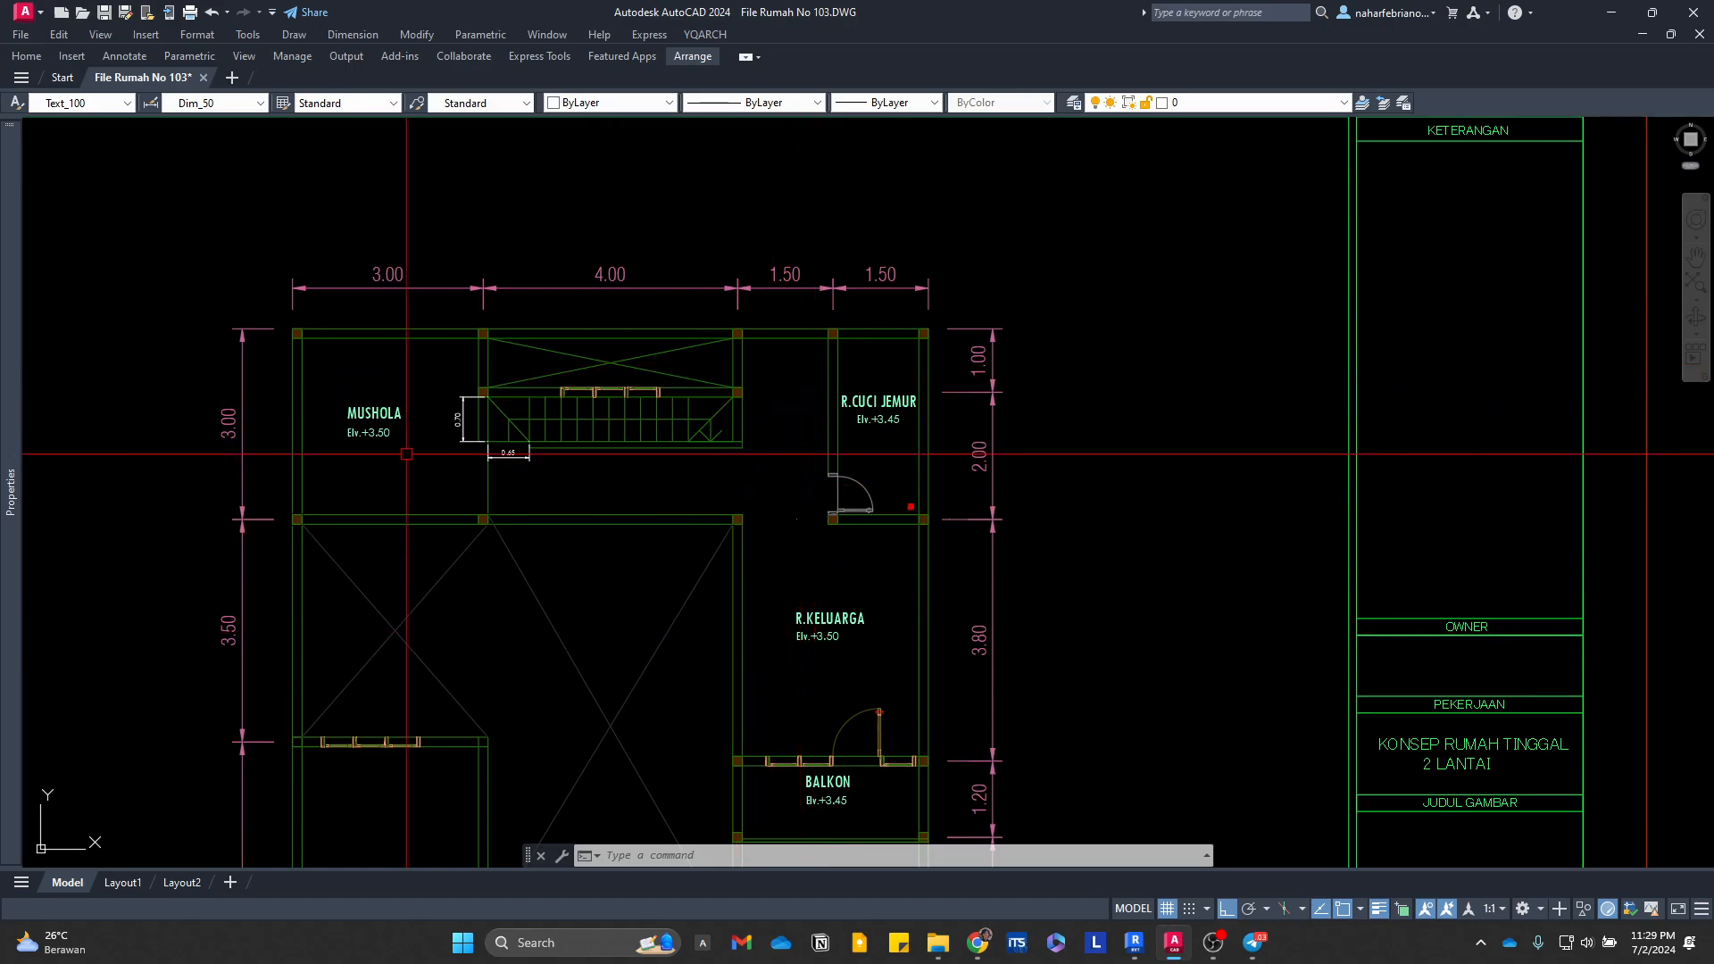
Step: Erase the 0.65 and 0.70 dimensions beside the staircase in the Denah Lantai 2 plan
scroll(500, 402, "up", 4)
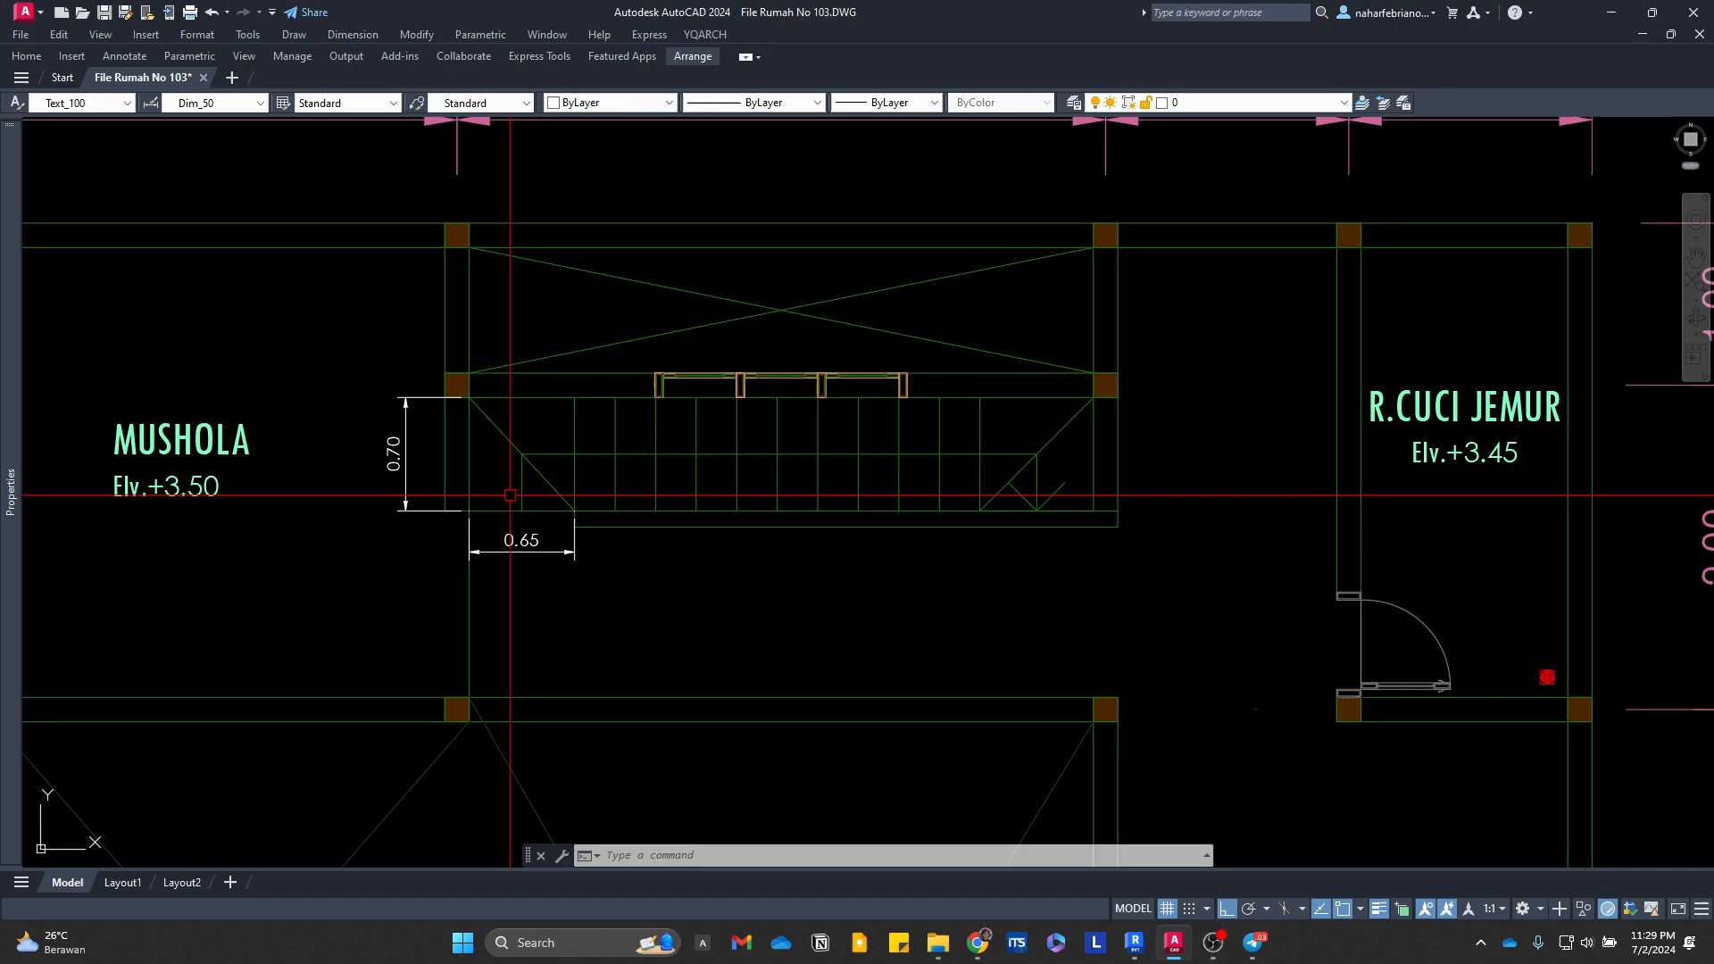
scroll(504, 561, "up", 2)
left_click(497, 565)
left_click(464, 525)
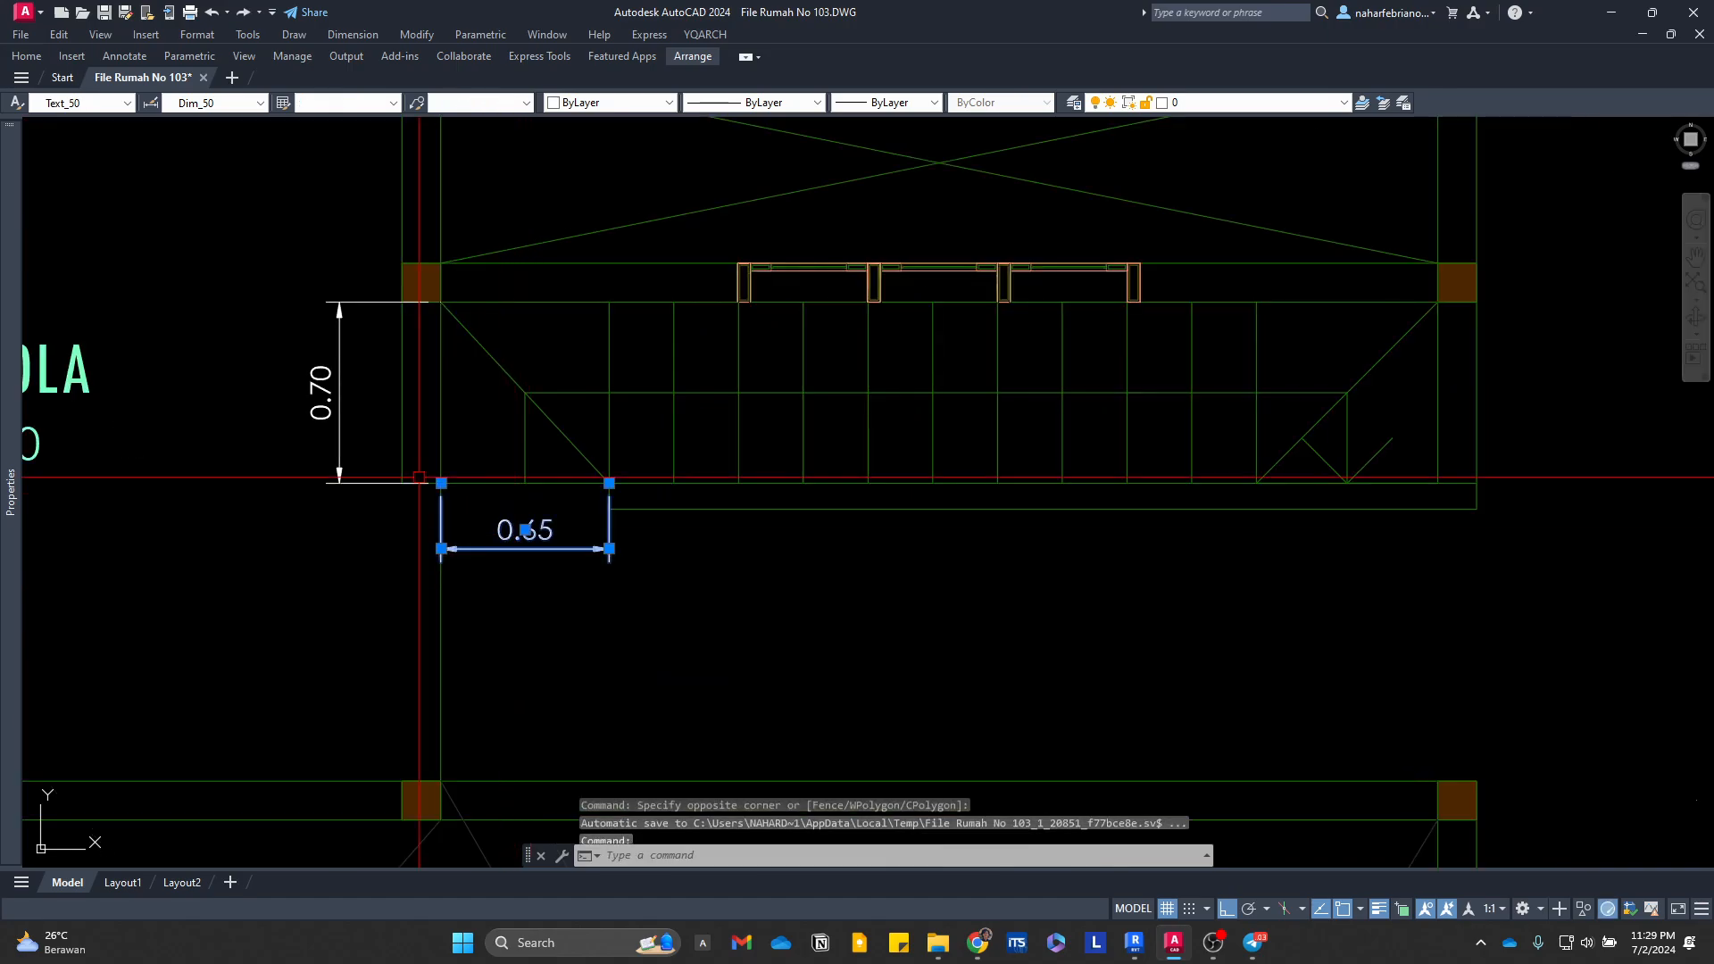
type("e")
key("space")
key("space")
left_click(363, 451)
left_click(324, 418)
key("space")
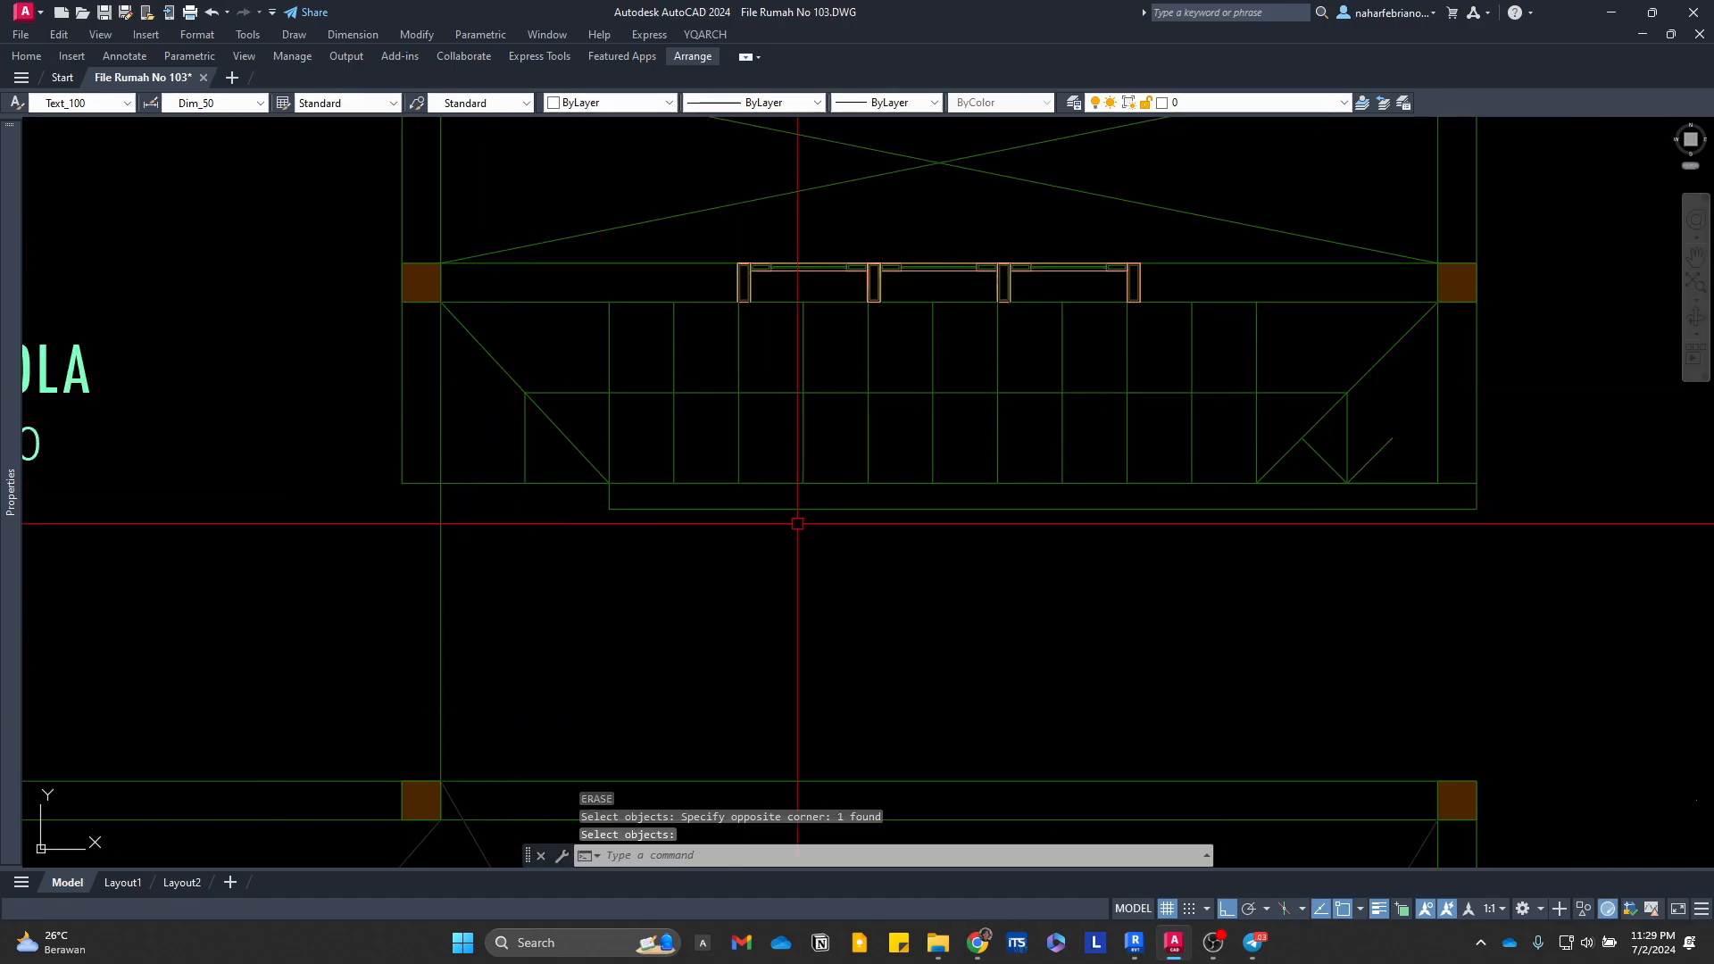
scroll(1052, 591, "down", 4)
middle_click_drag(1052, 591, 1023, 600)
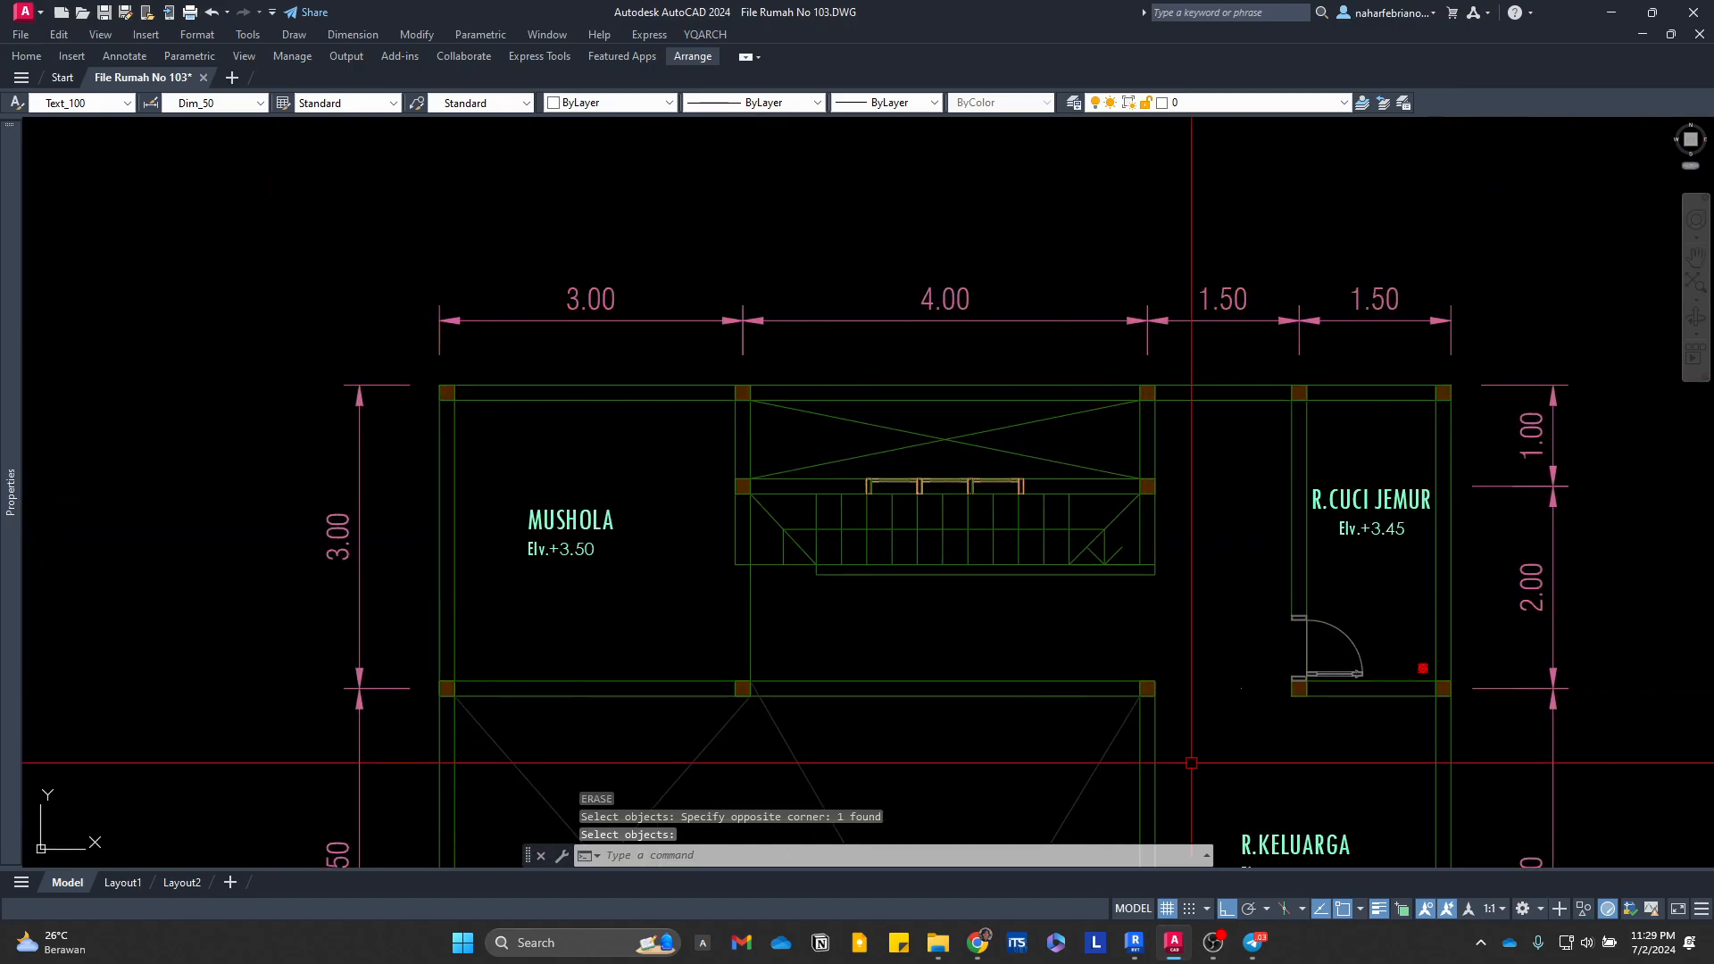
Step: Back in Revit, sketch a rectangular floor boundary about 2.775 by 2.775 m along the inner beam faces of the Mushola bay between grids F and H
left_click(1135, 943)
scroll(967, 498, "down", 2)
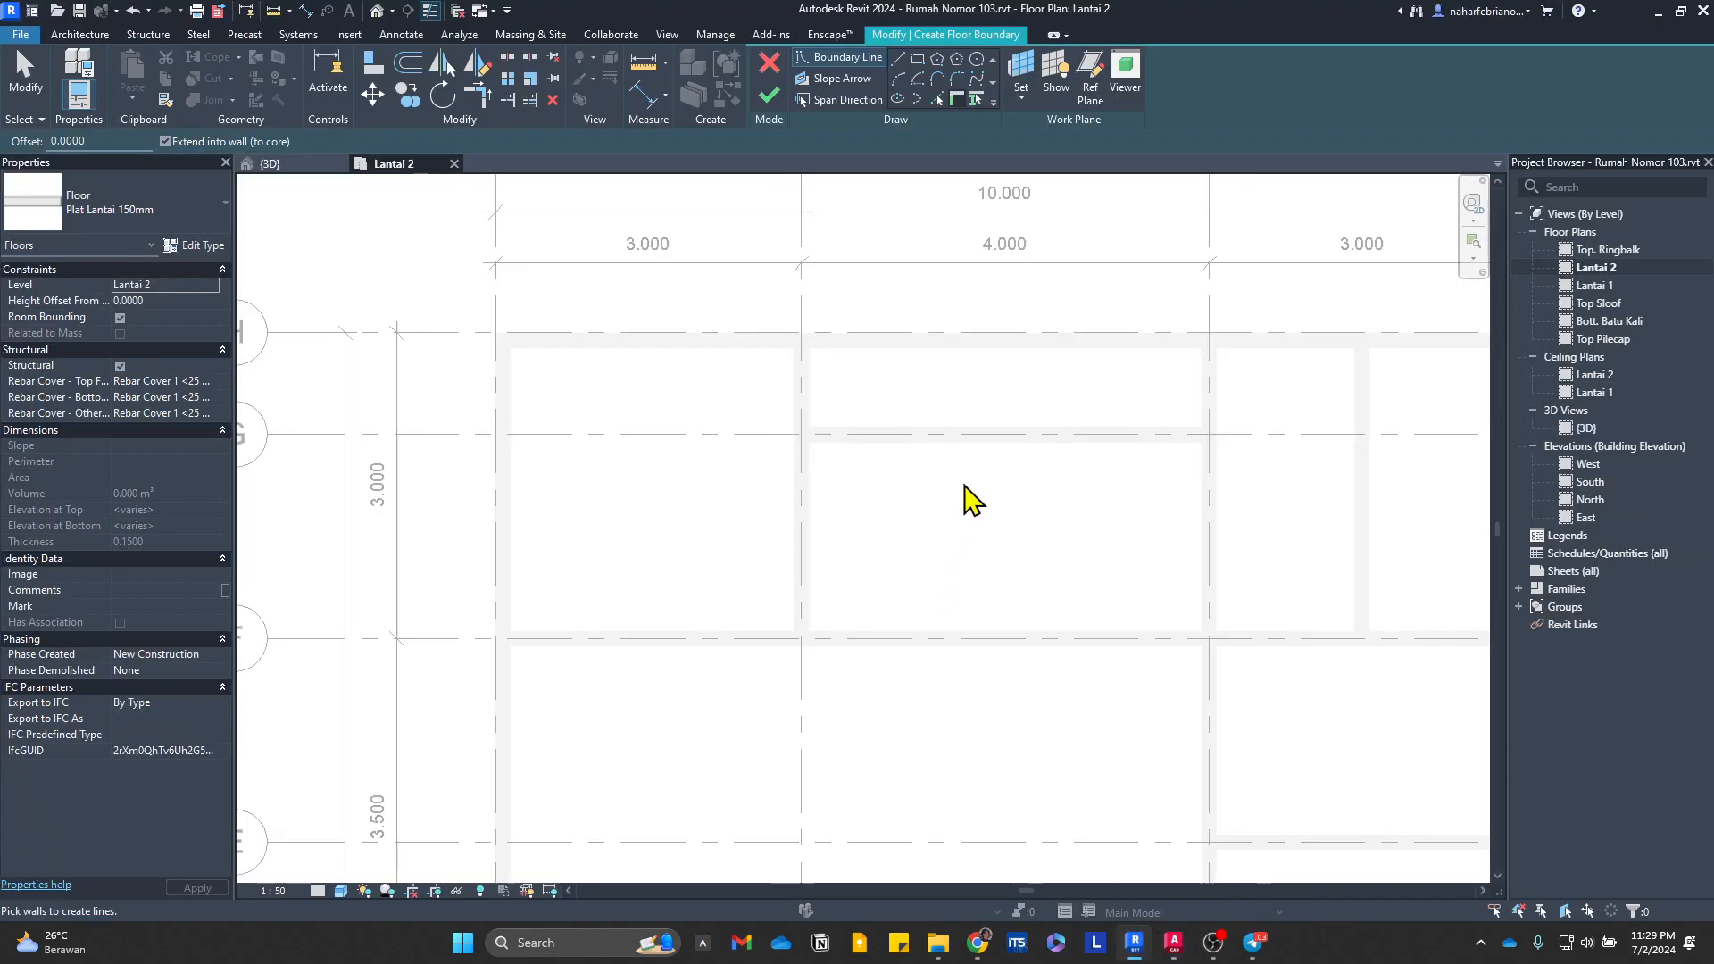
scroll(661, 420, "up", 4)
scroll(1196, 460, "down", 3)
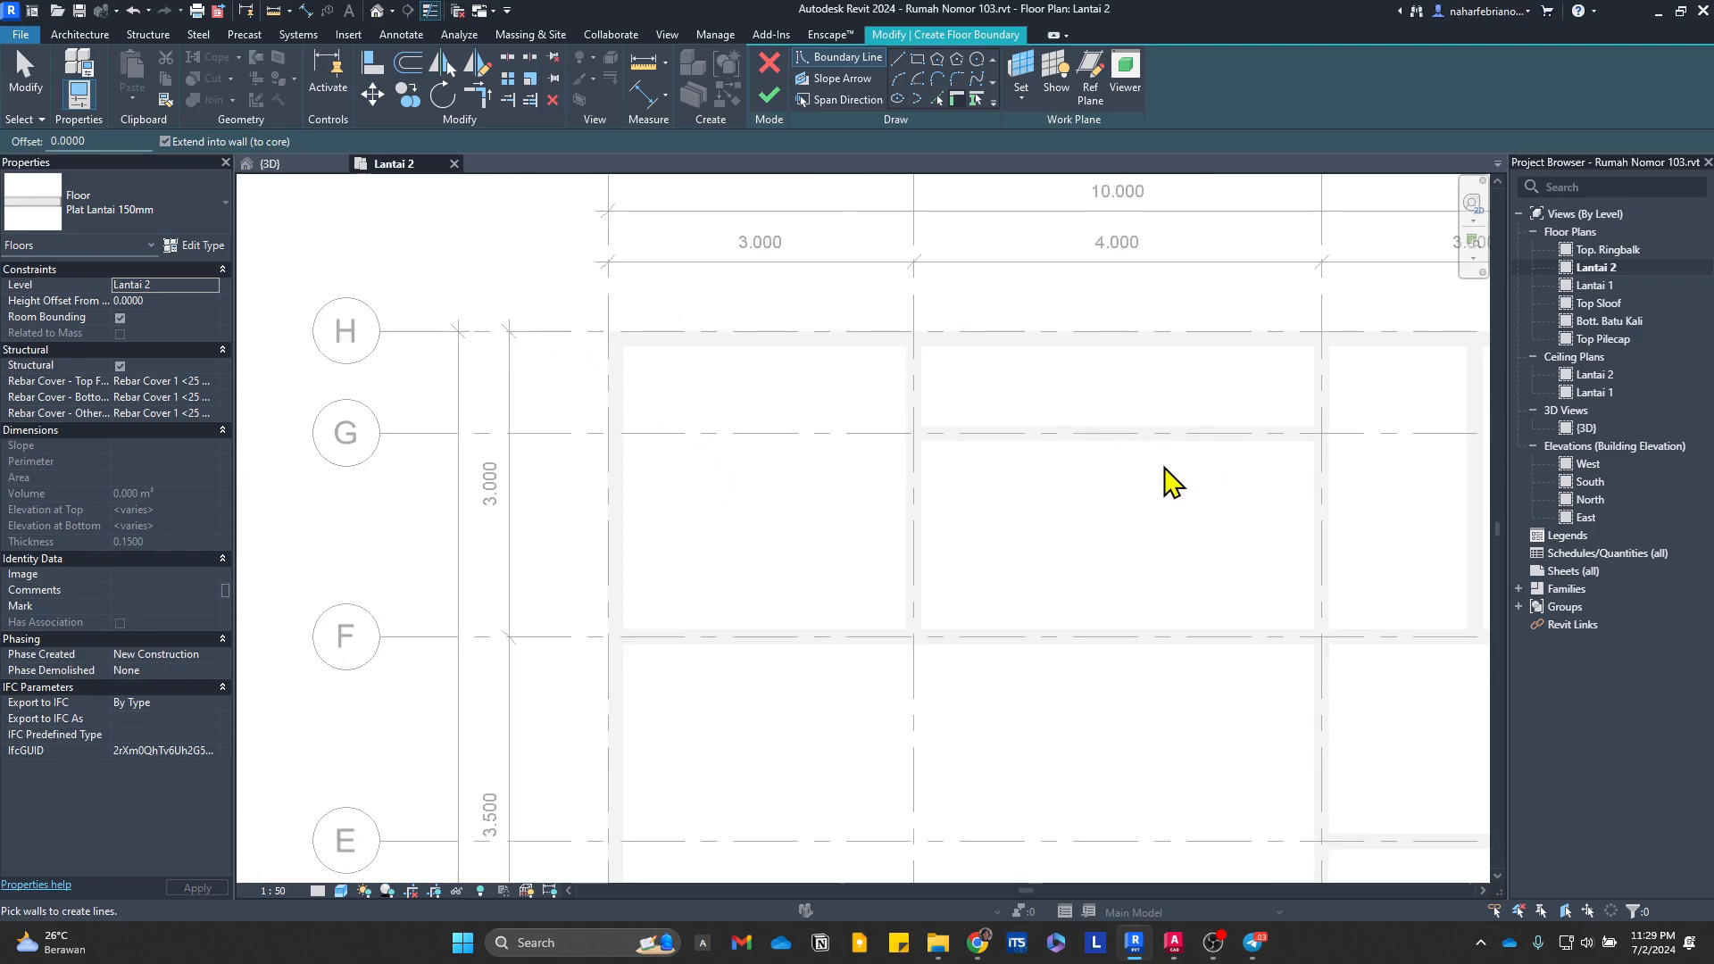
middle_click_drag(1164, 464, 763, 419)
middle_click_drag(608, 454, 860, 435)
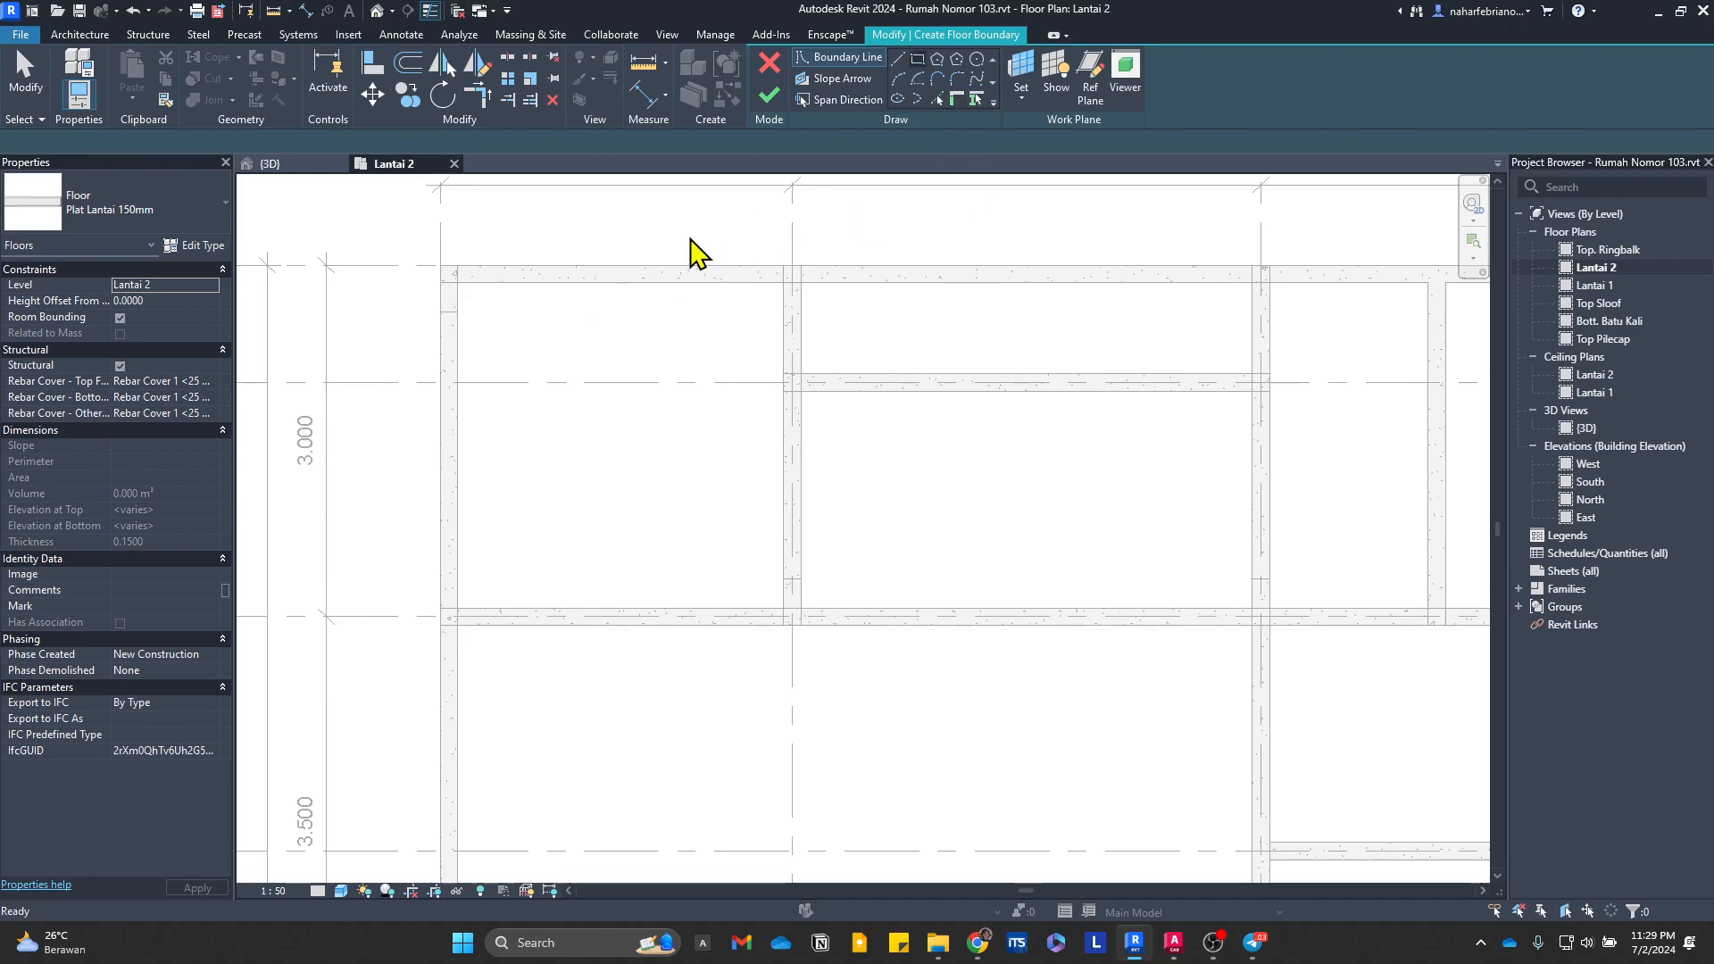
scroll(468, 349, "up", 2)
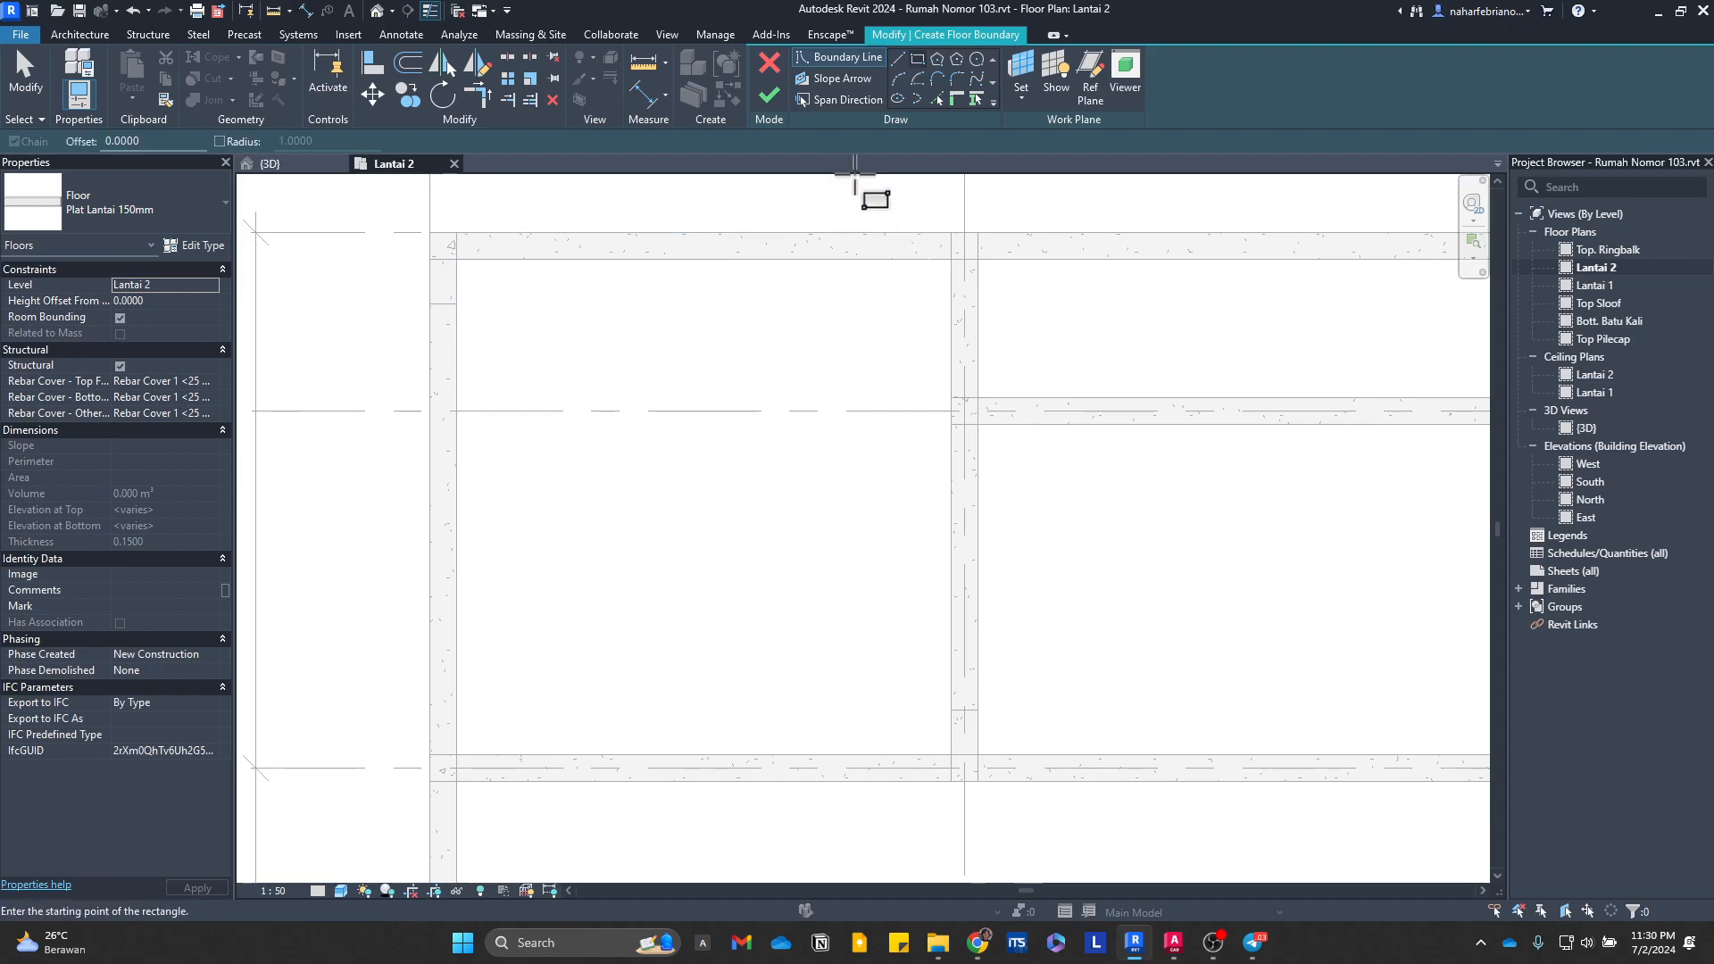
left_click(457, 259)
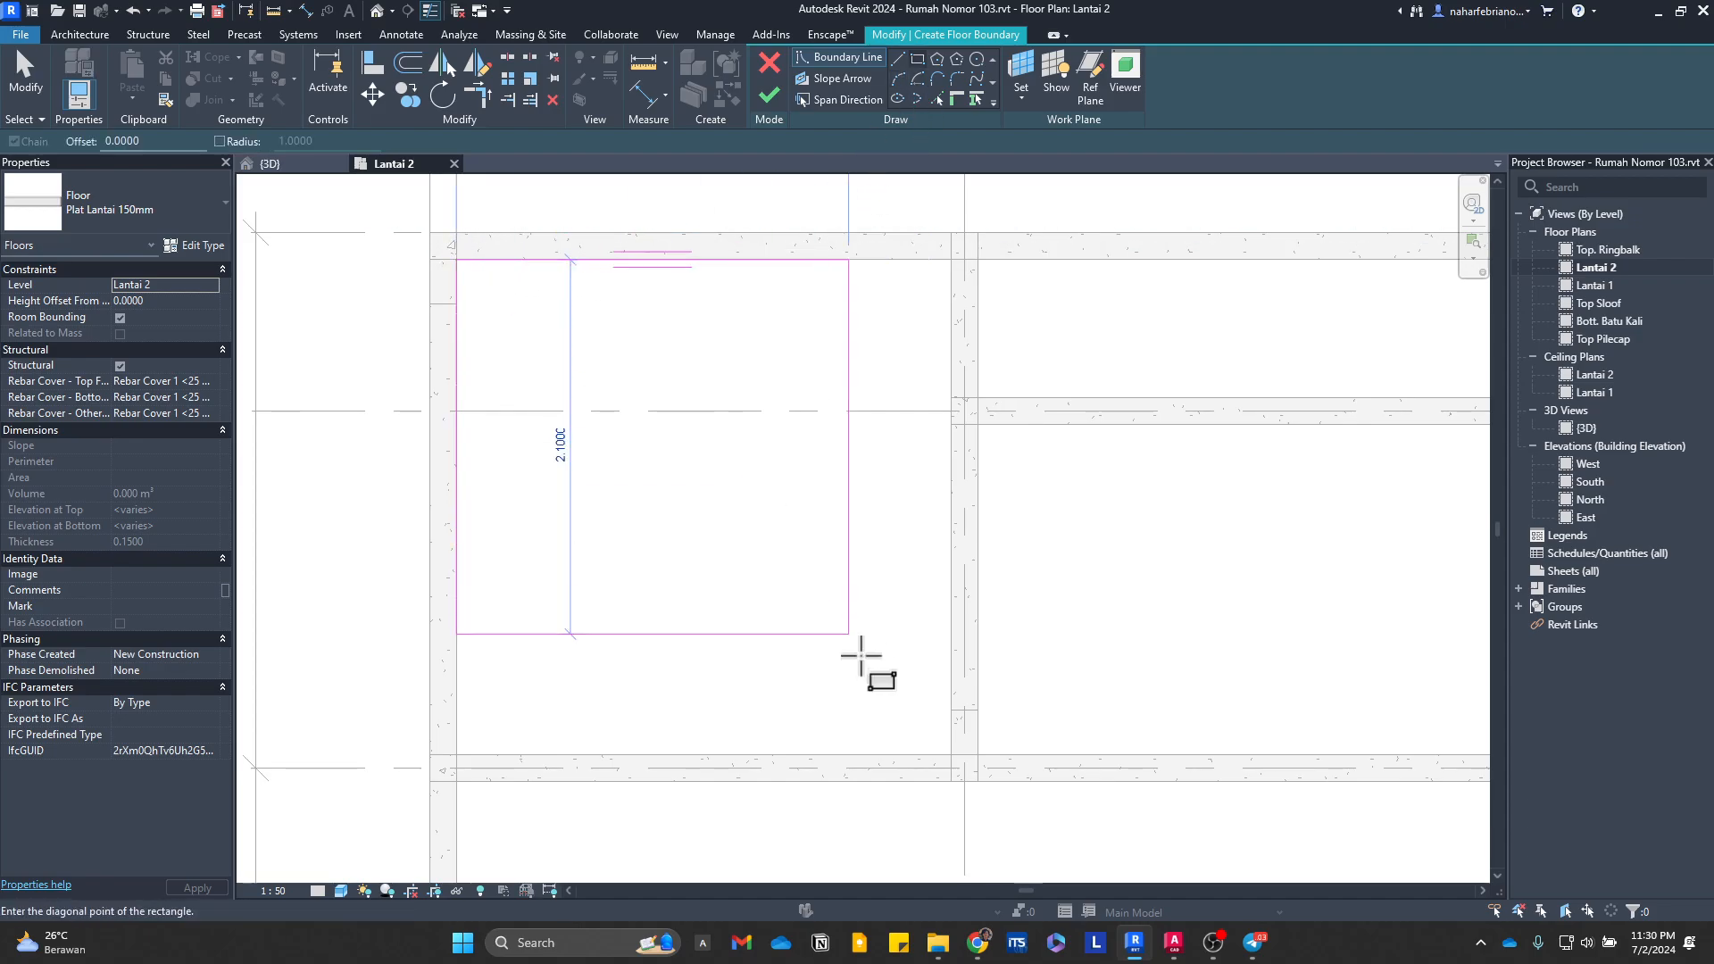
left_click(951, 754)
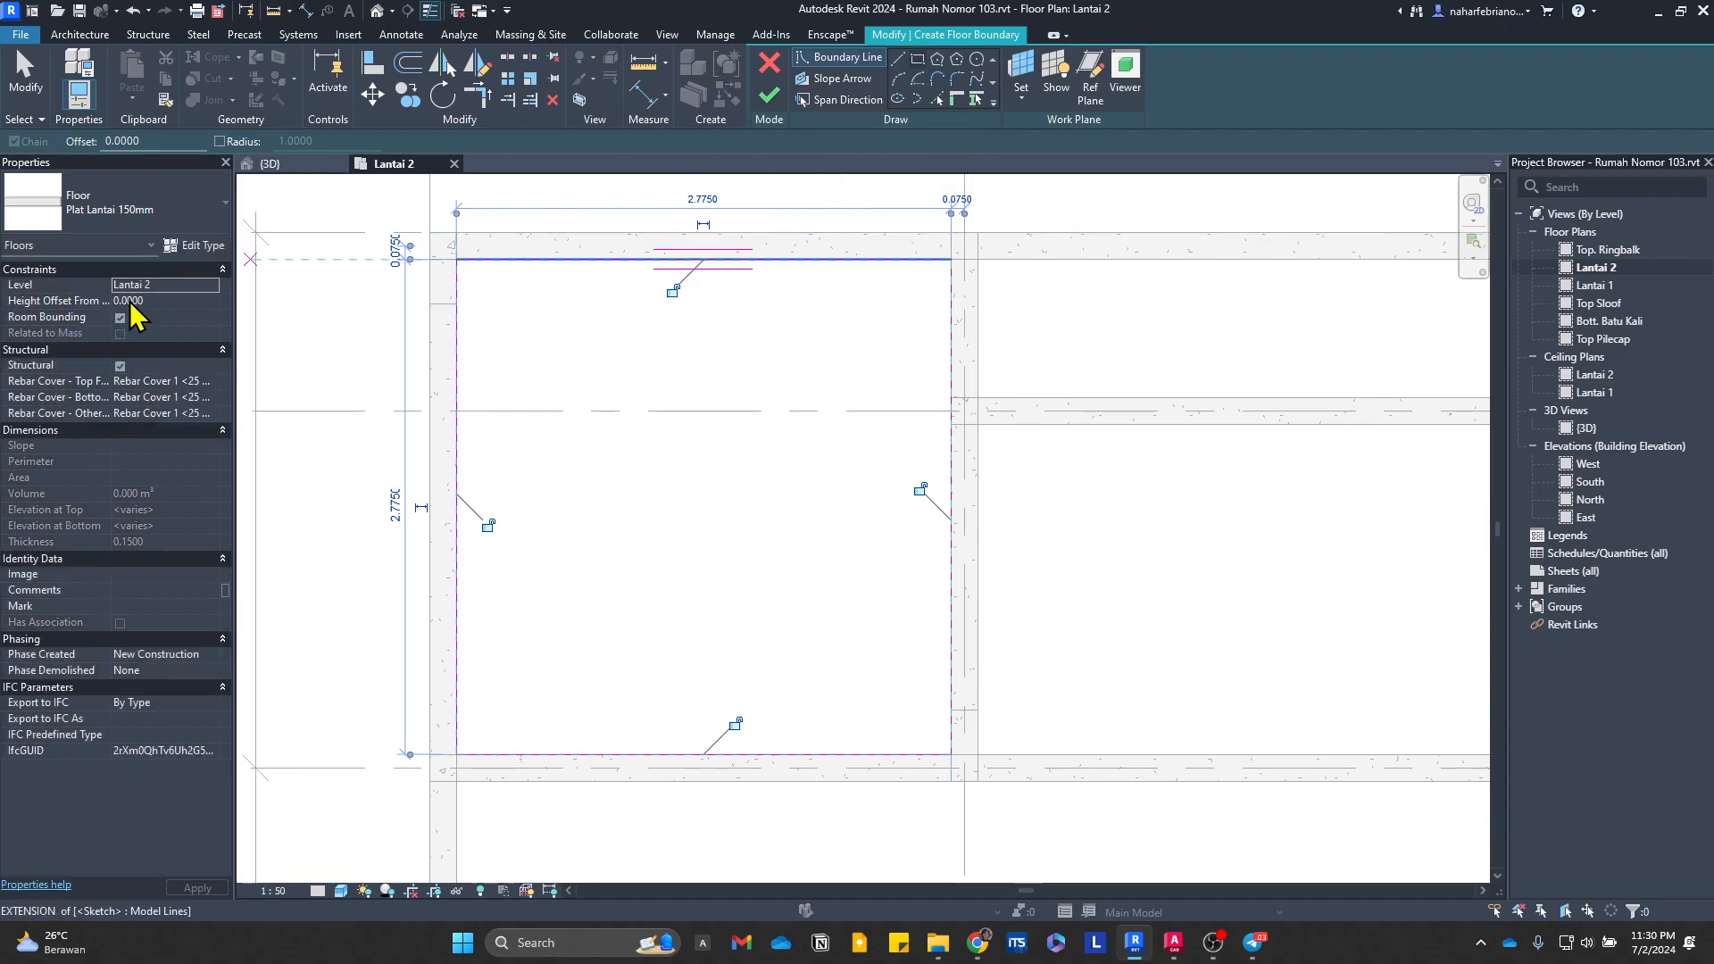
Step: Finish the floor sketch to create the Plat Lantai 150mm slab in the Mushola bay, and clear the selection
left_click(769, 98)
scroll(782, 544, "down", 1)
mouse_move(843, 516)
middle_mouse_down()
mouse_move(500, 494)
mouse_move(813, 509)
mouse_move(519, 516)
middle_mouse_up()
scroll(500, 494, "down", 3)
scroll(742, 497, "up", 1)
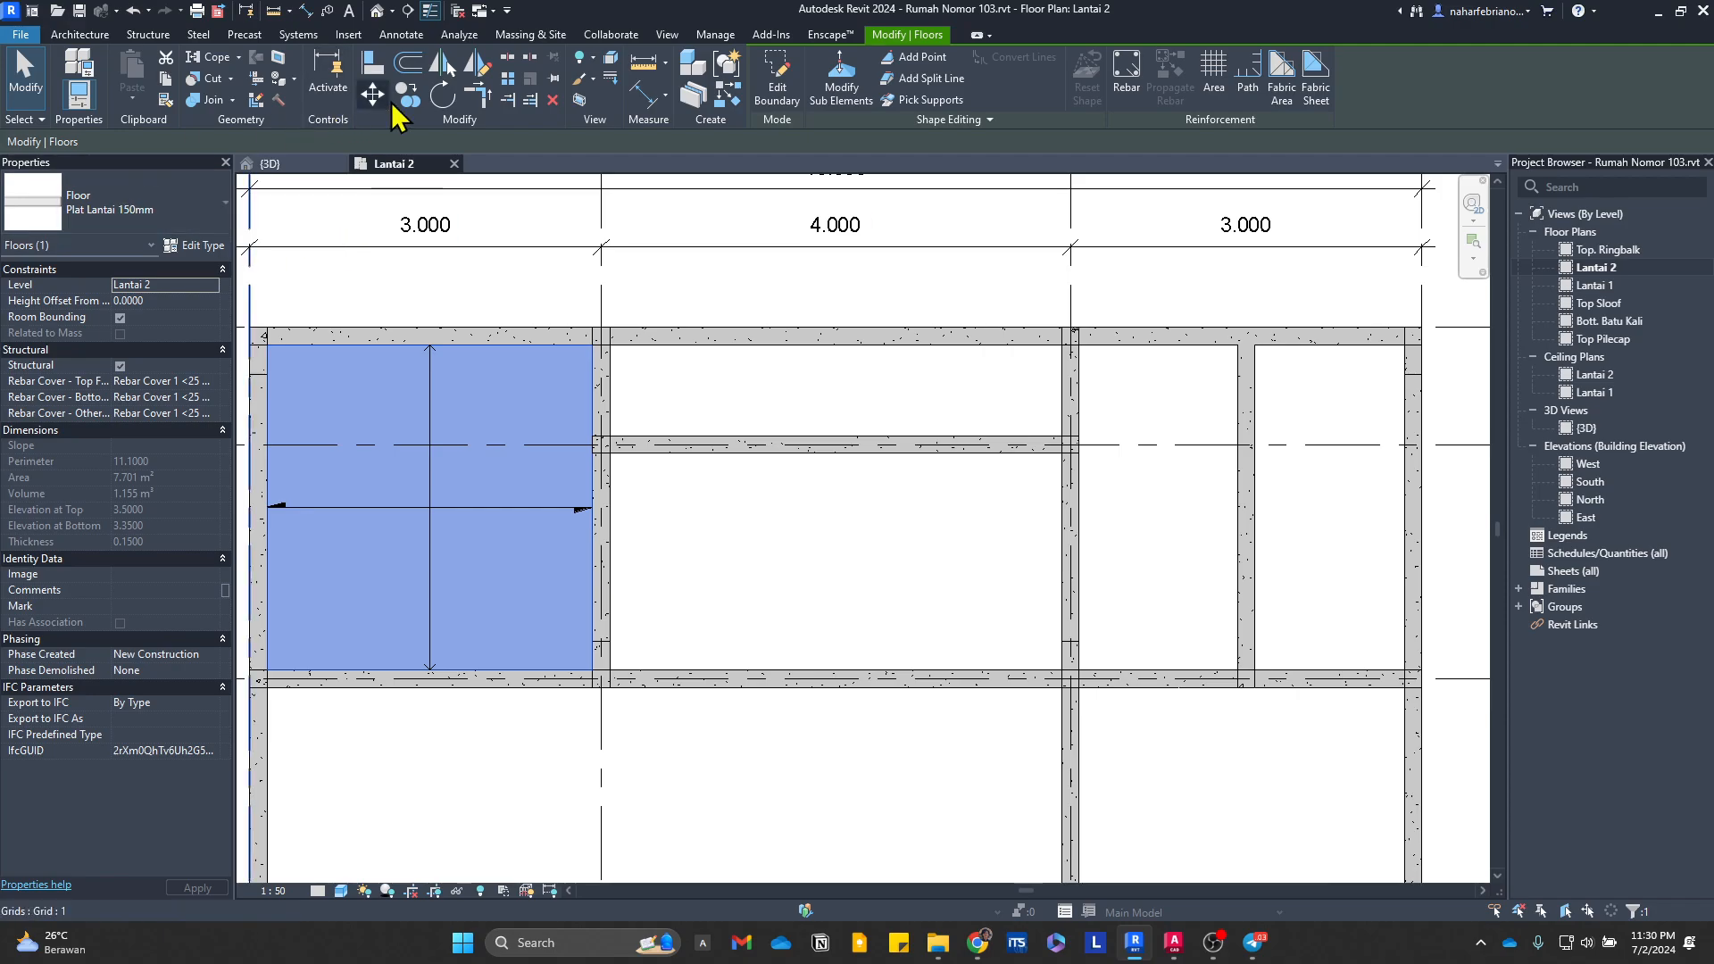
left_click(871, 590)
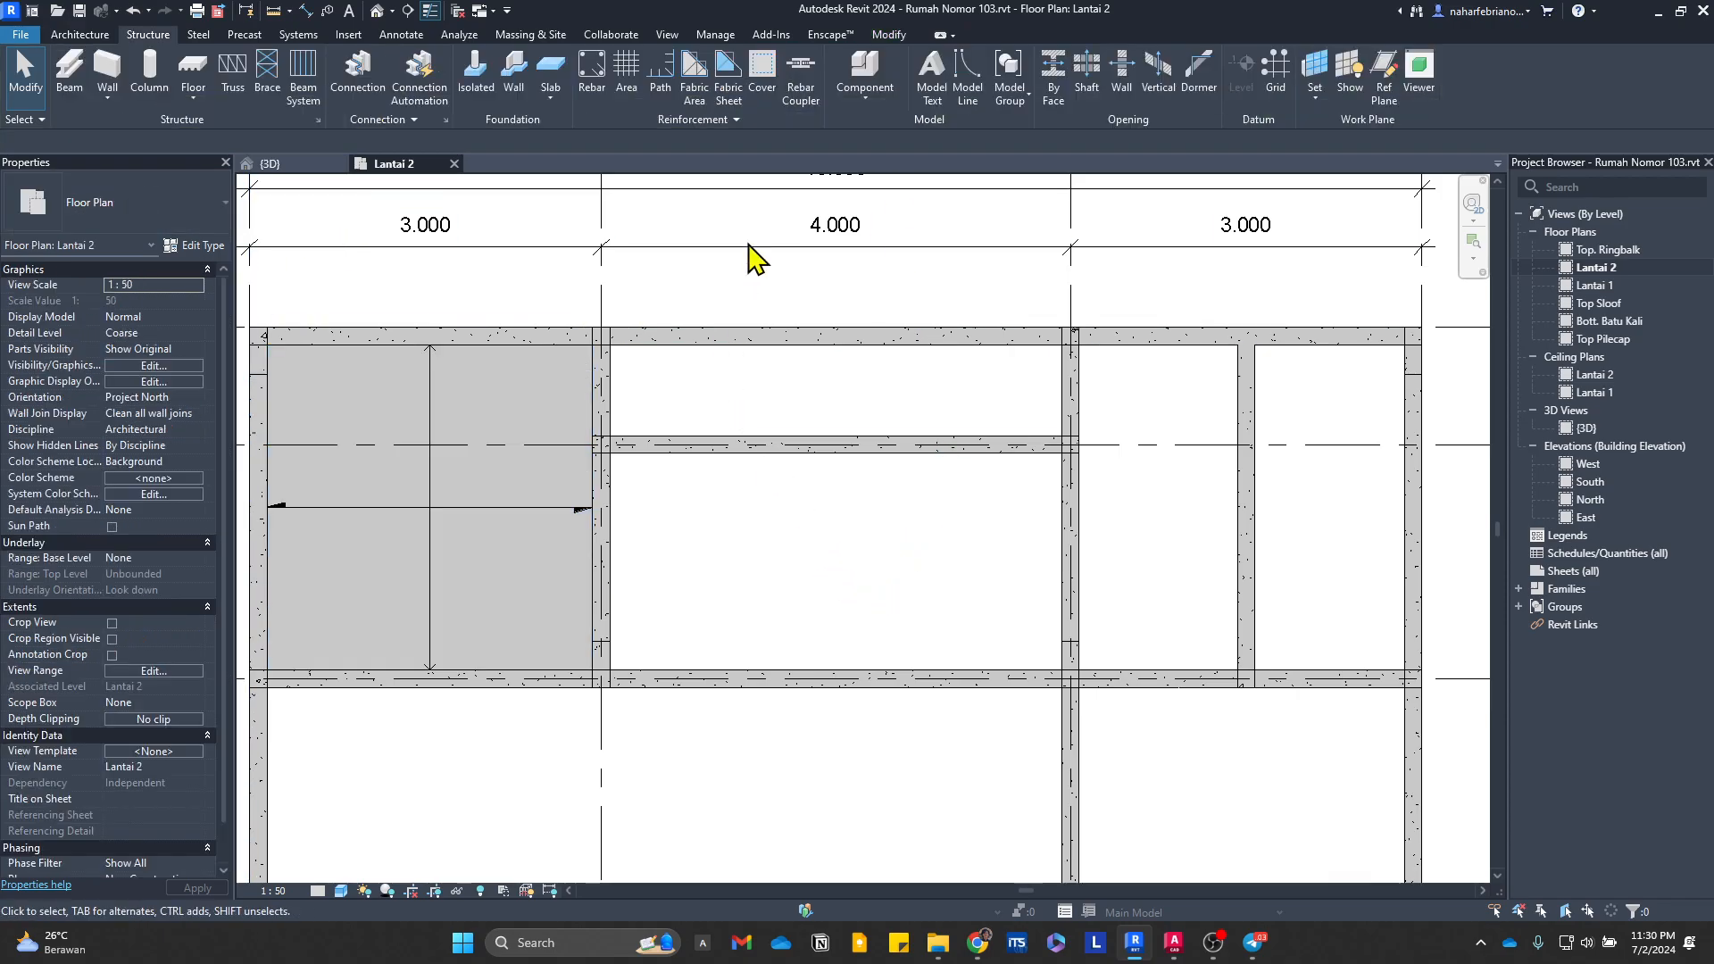
Step: Create a matching Plat Lantai 150mm slab, 1.35 by 2.775 m, in the west half of the eastern bay between grids F and H
left_click(536, 500)
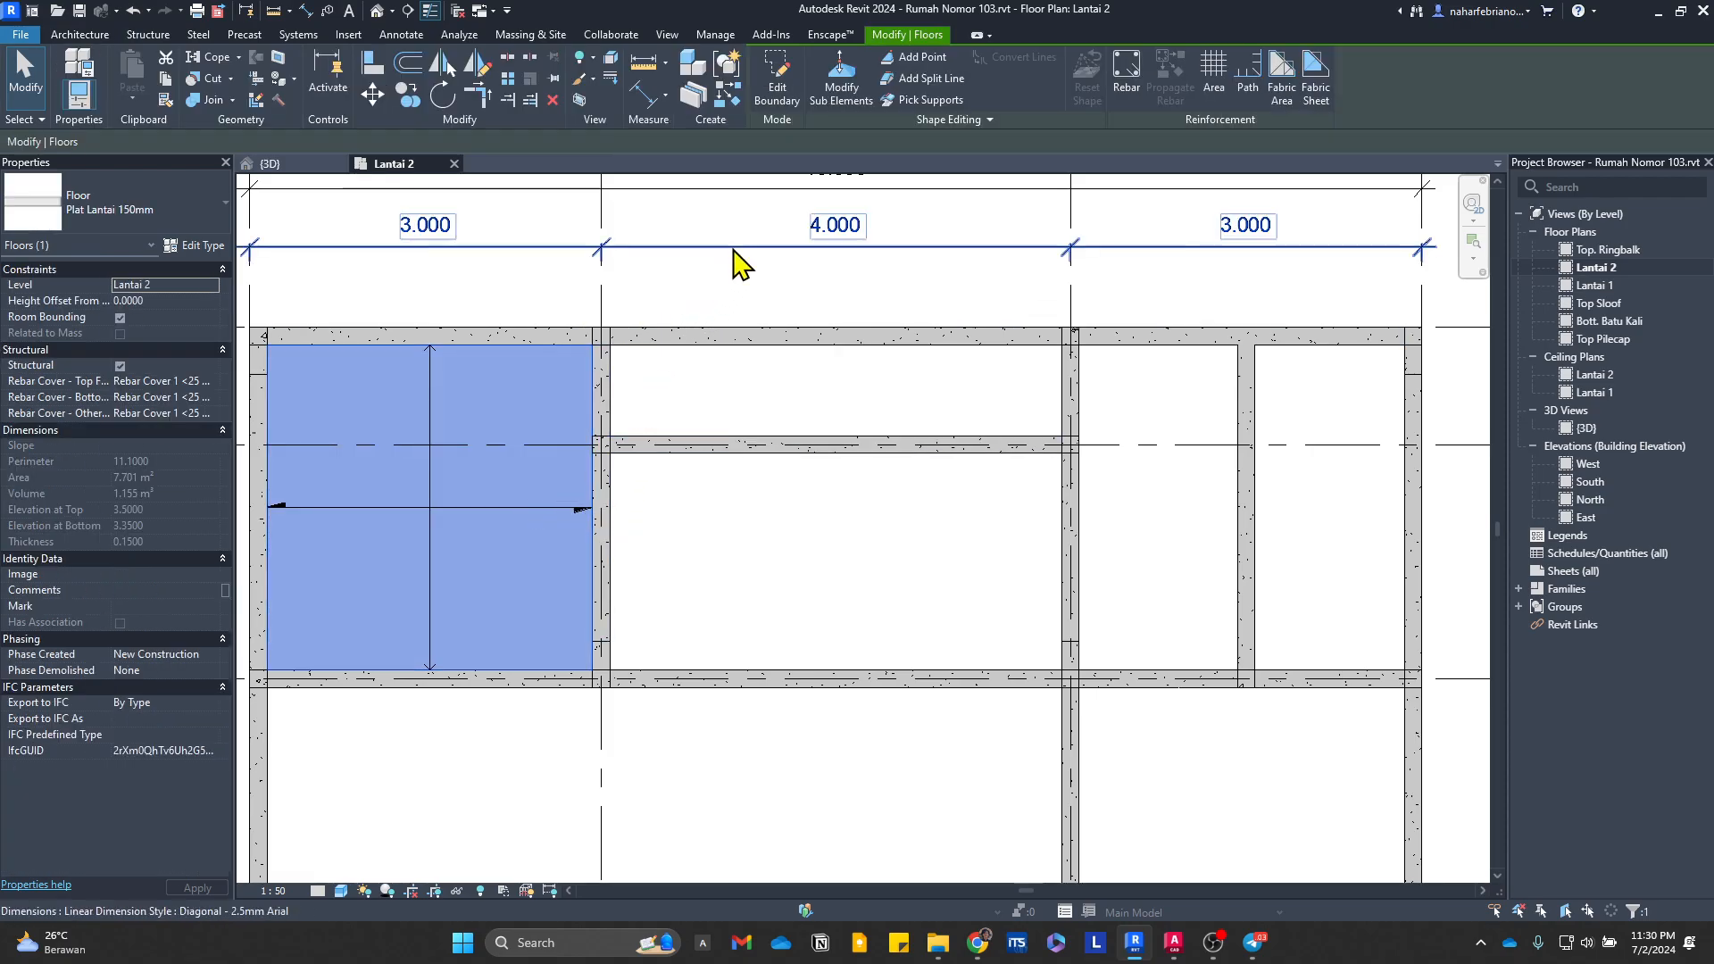
key("c")
key("s")
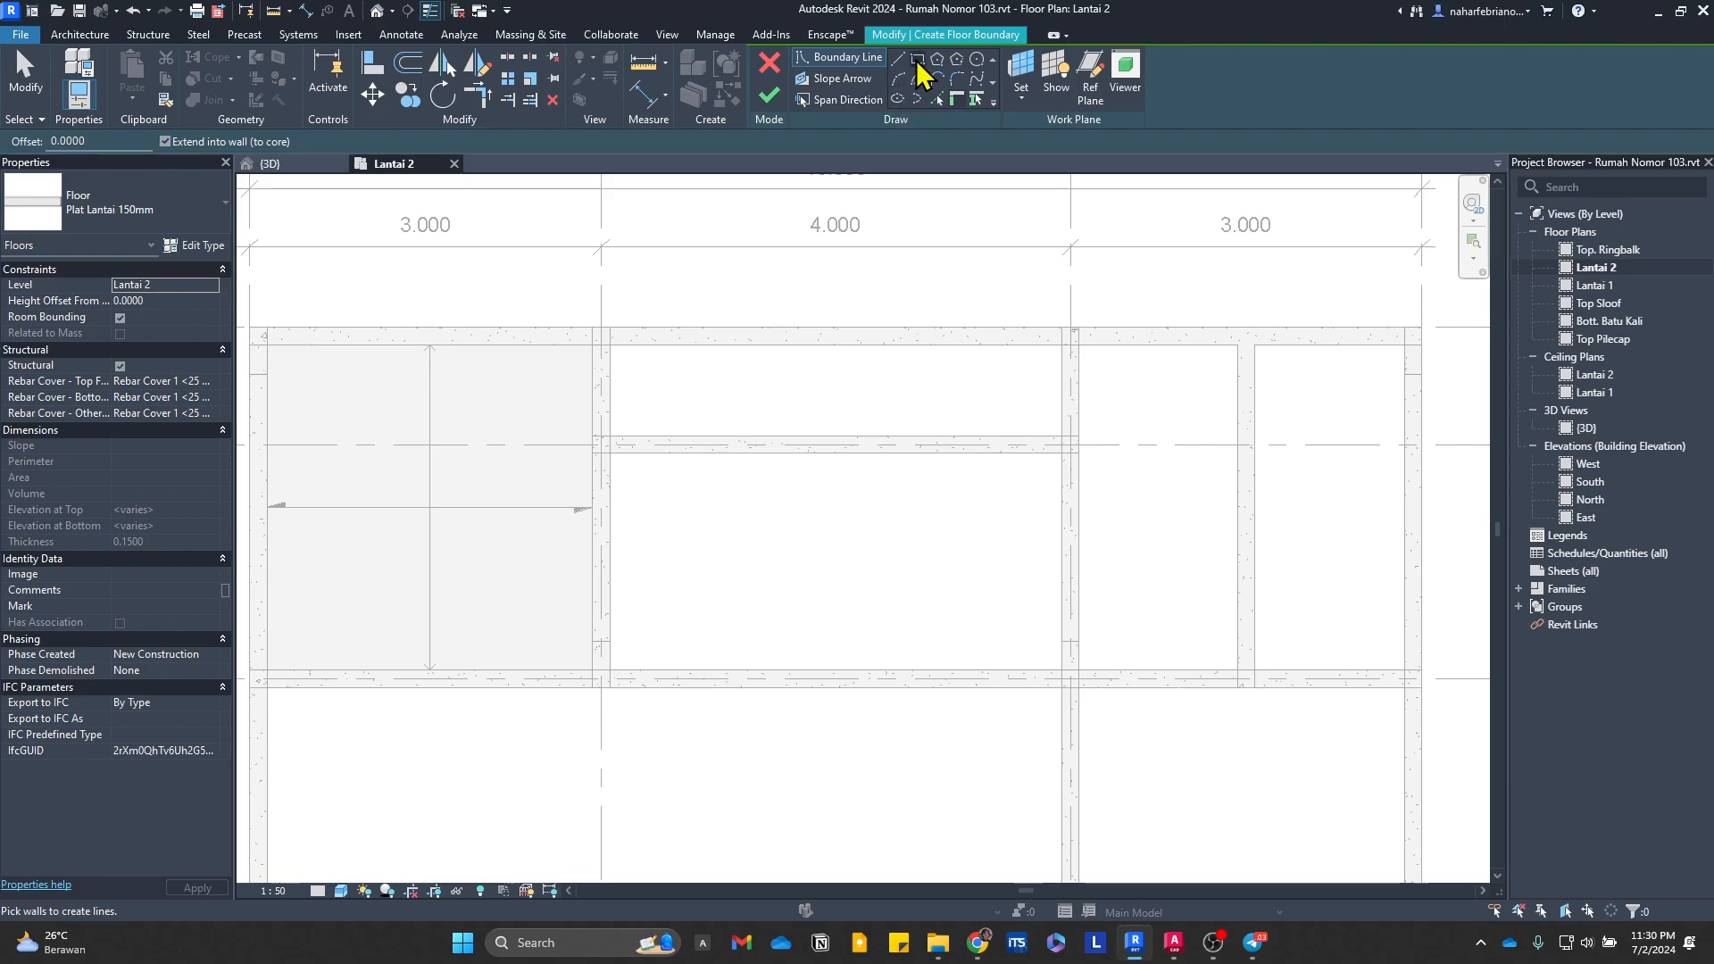
middle_click_drag(1140, 443, 916, 430)
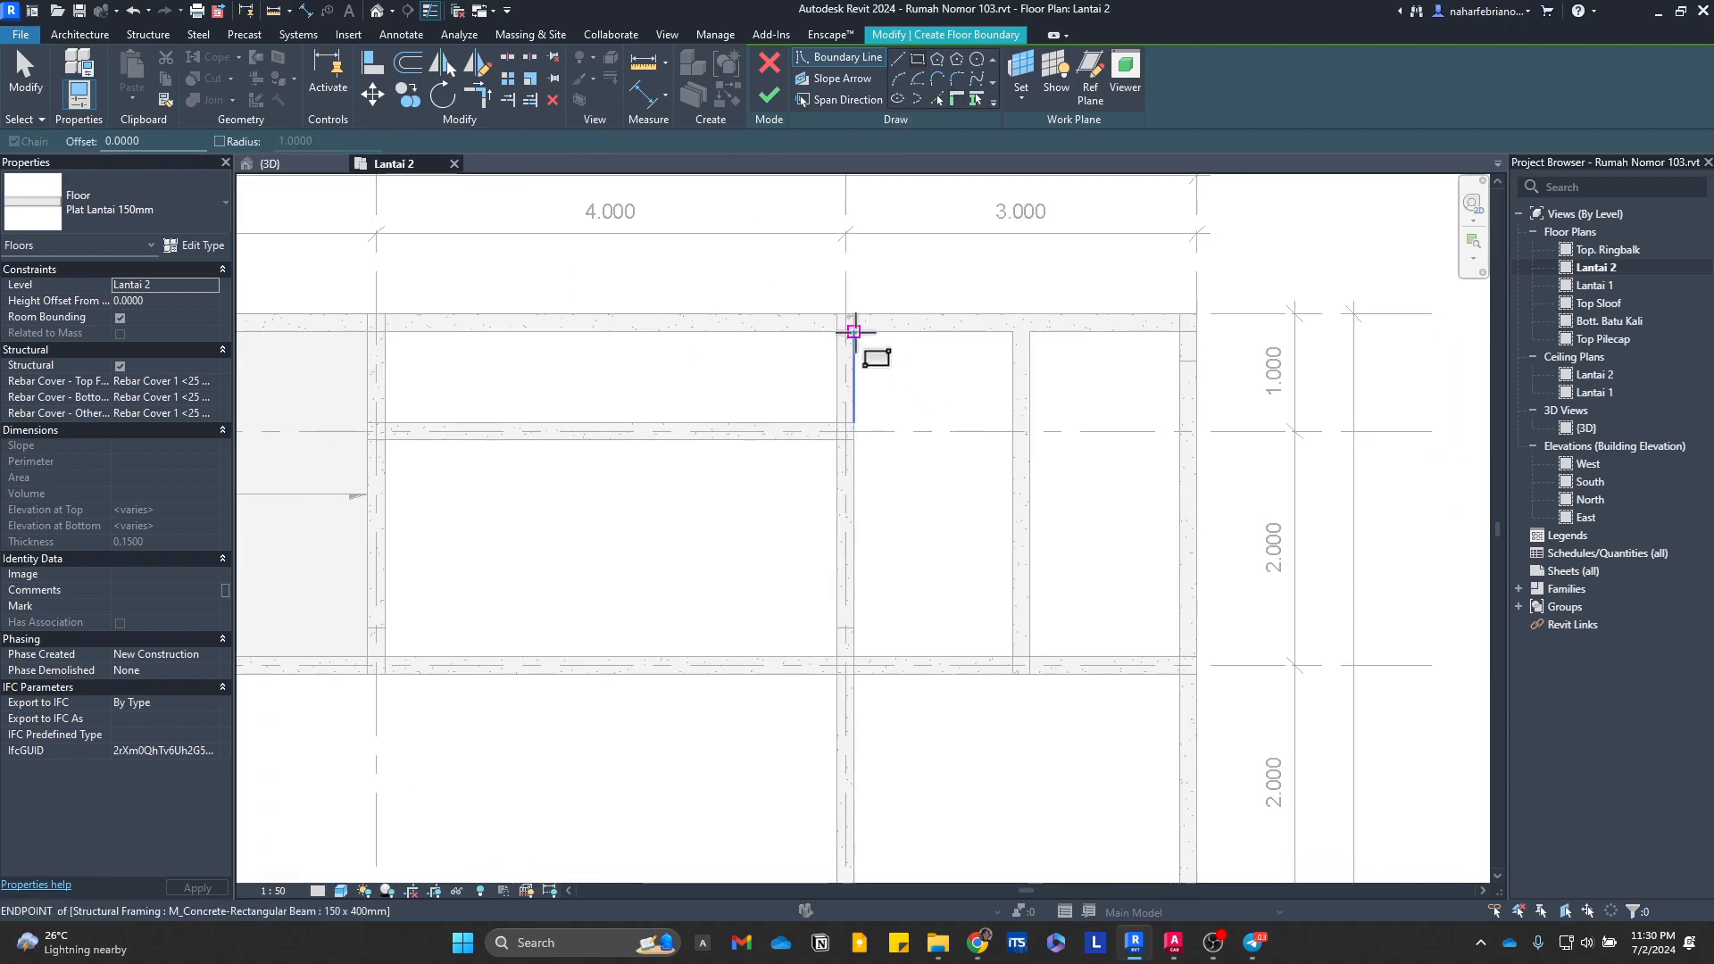
left_click(853, 332)
left_click(1013, 657)
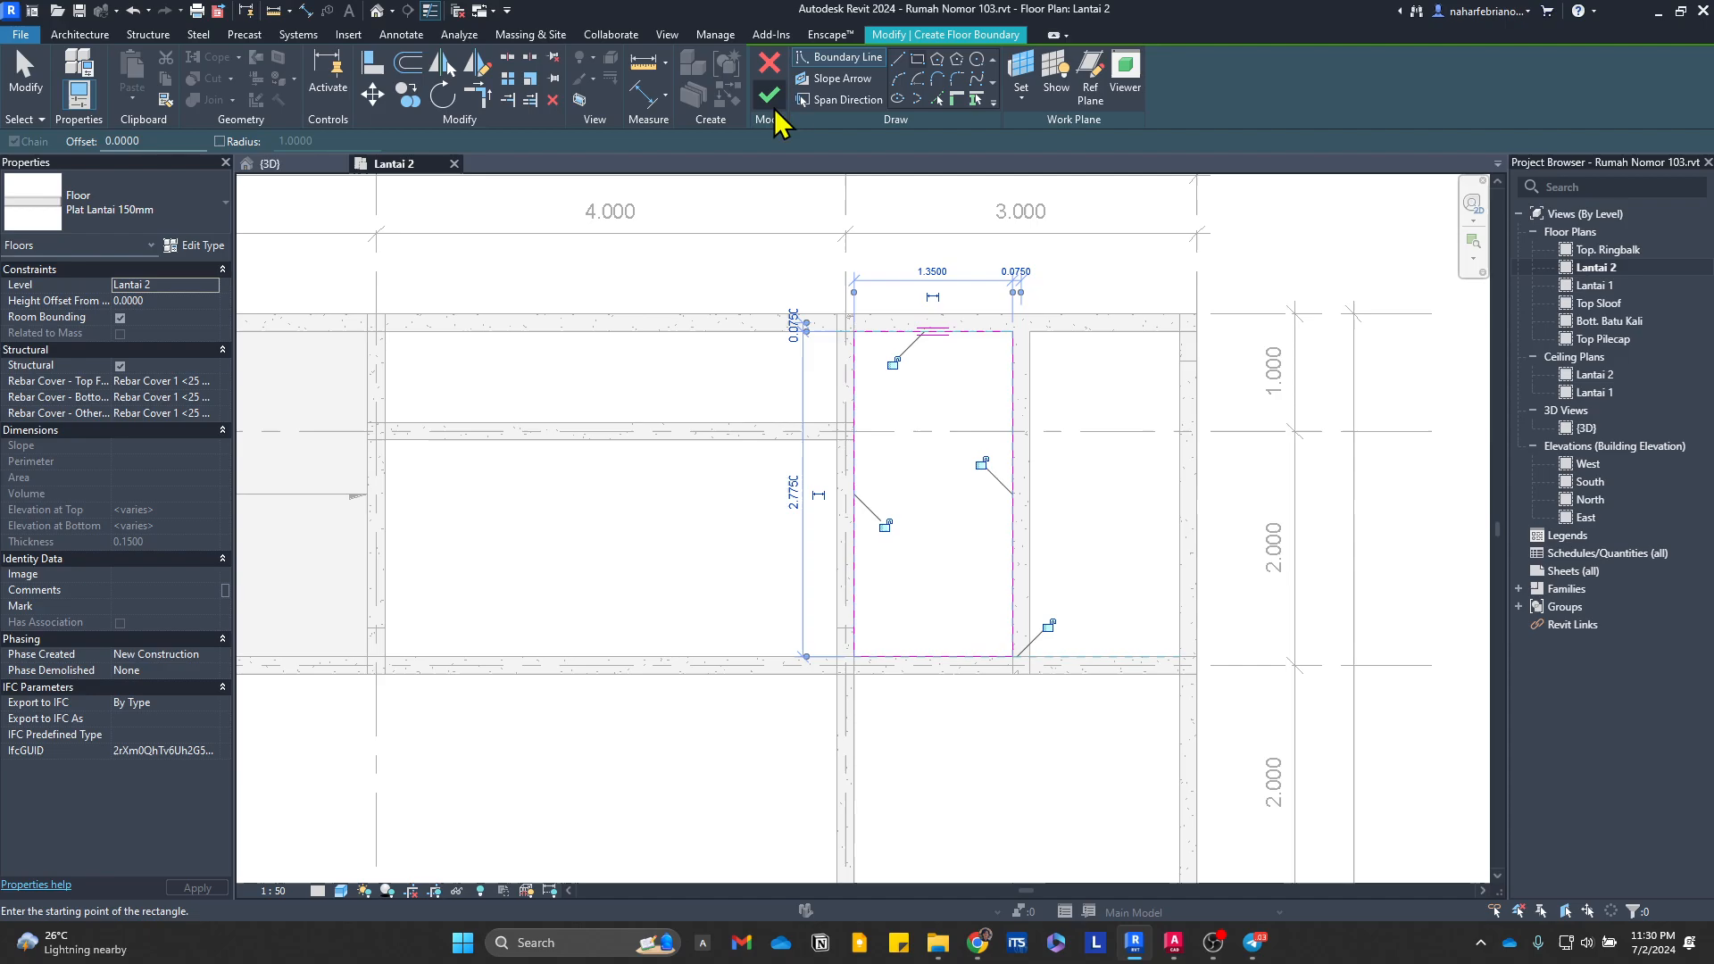
left_click(769, 94)
Step: Create a 2.775 by 1.85 m floor slab along the inner beam faces of the eastern bay between grids E and F
middle_click_drag(995, 631, 843, 421)
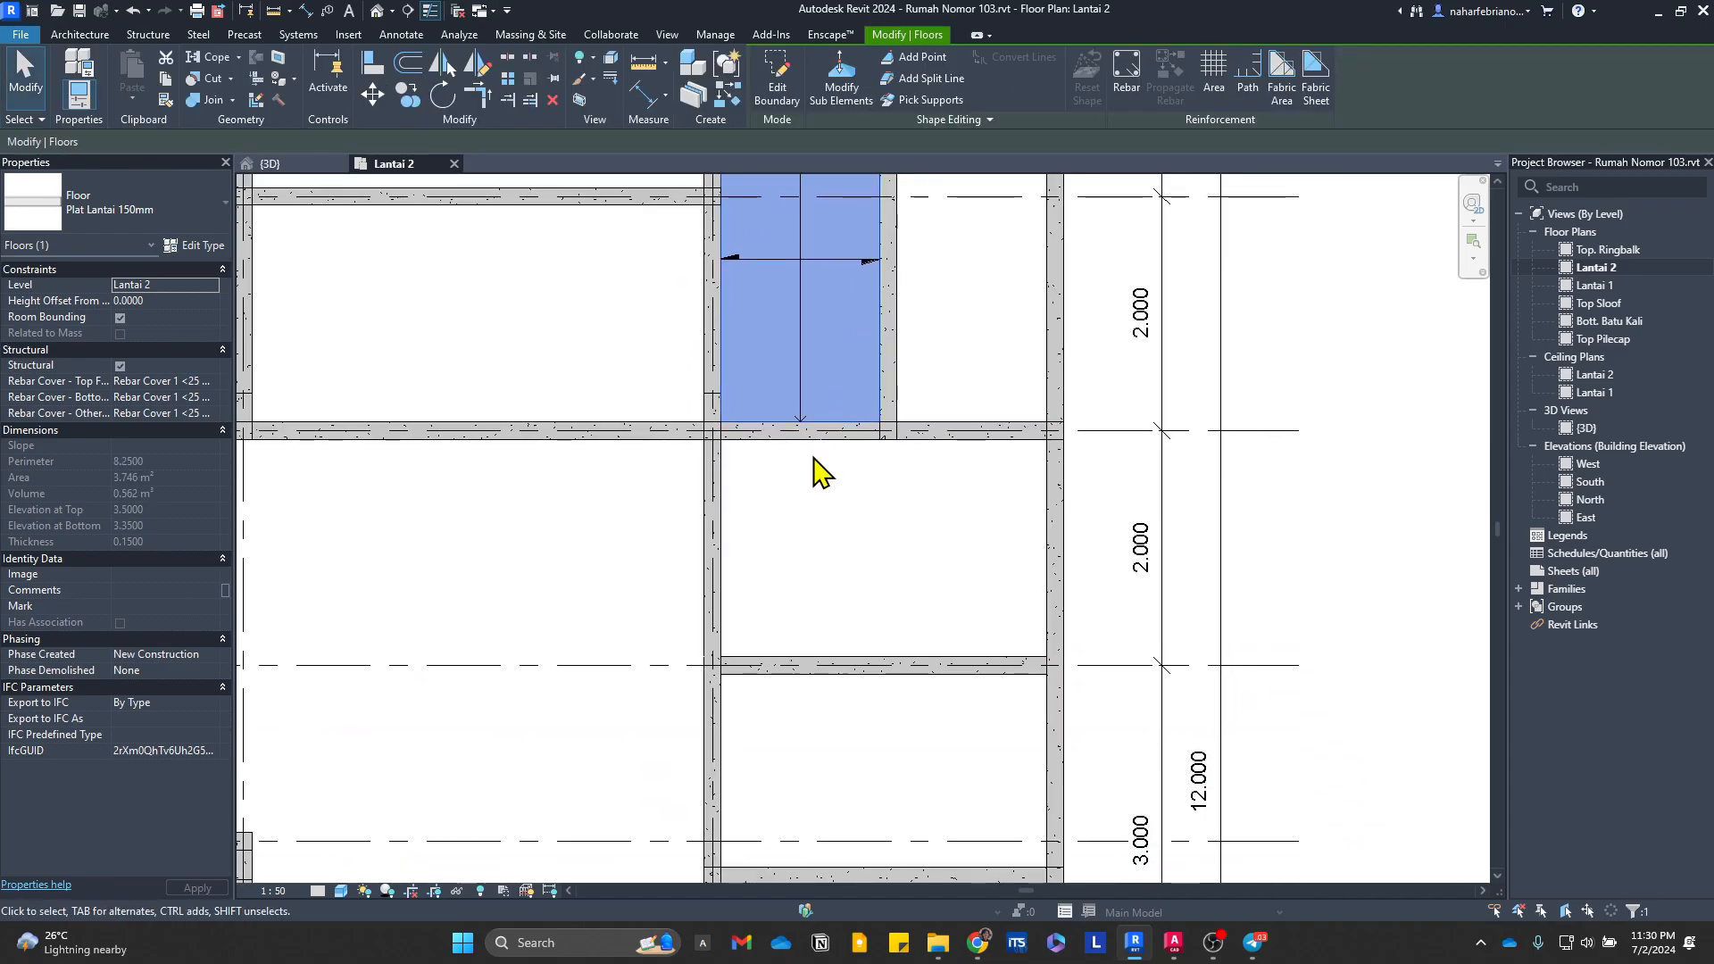
key("s")
key("b")
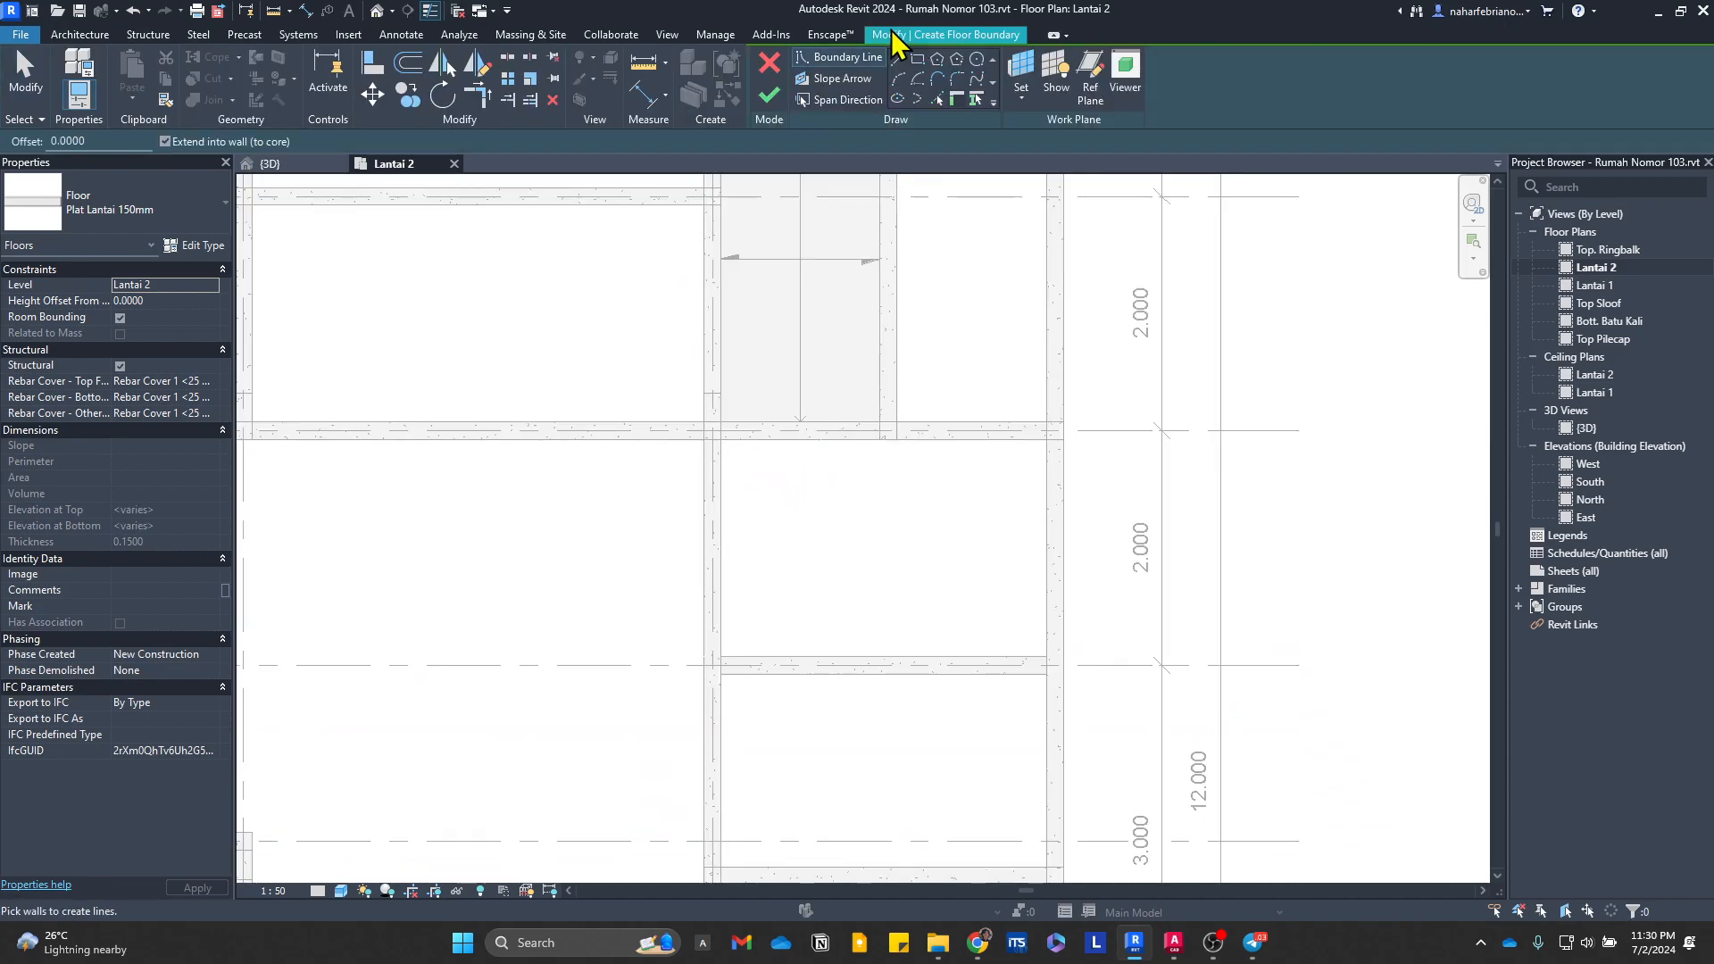
left_click(721, 439)
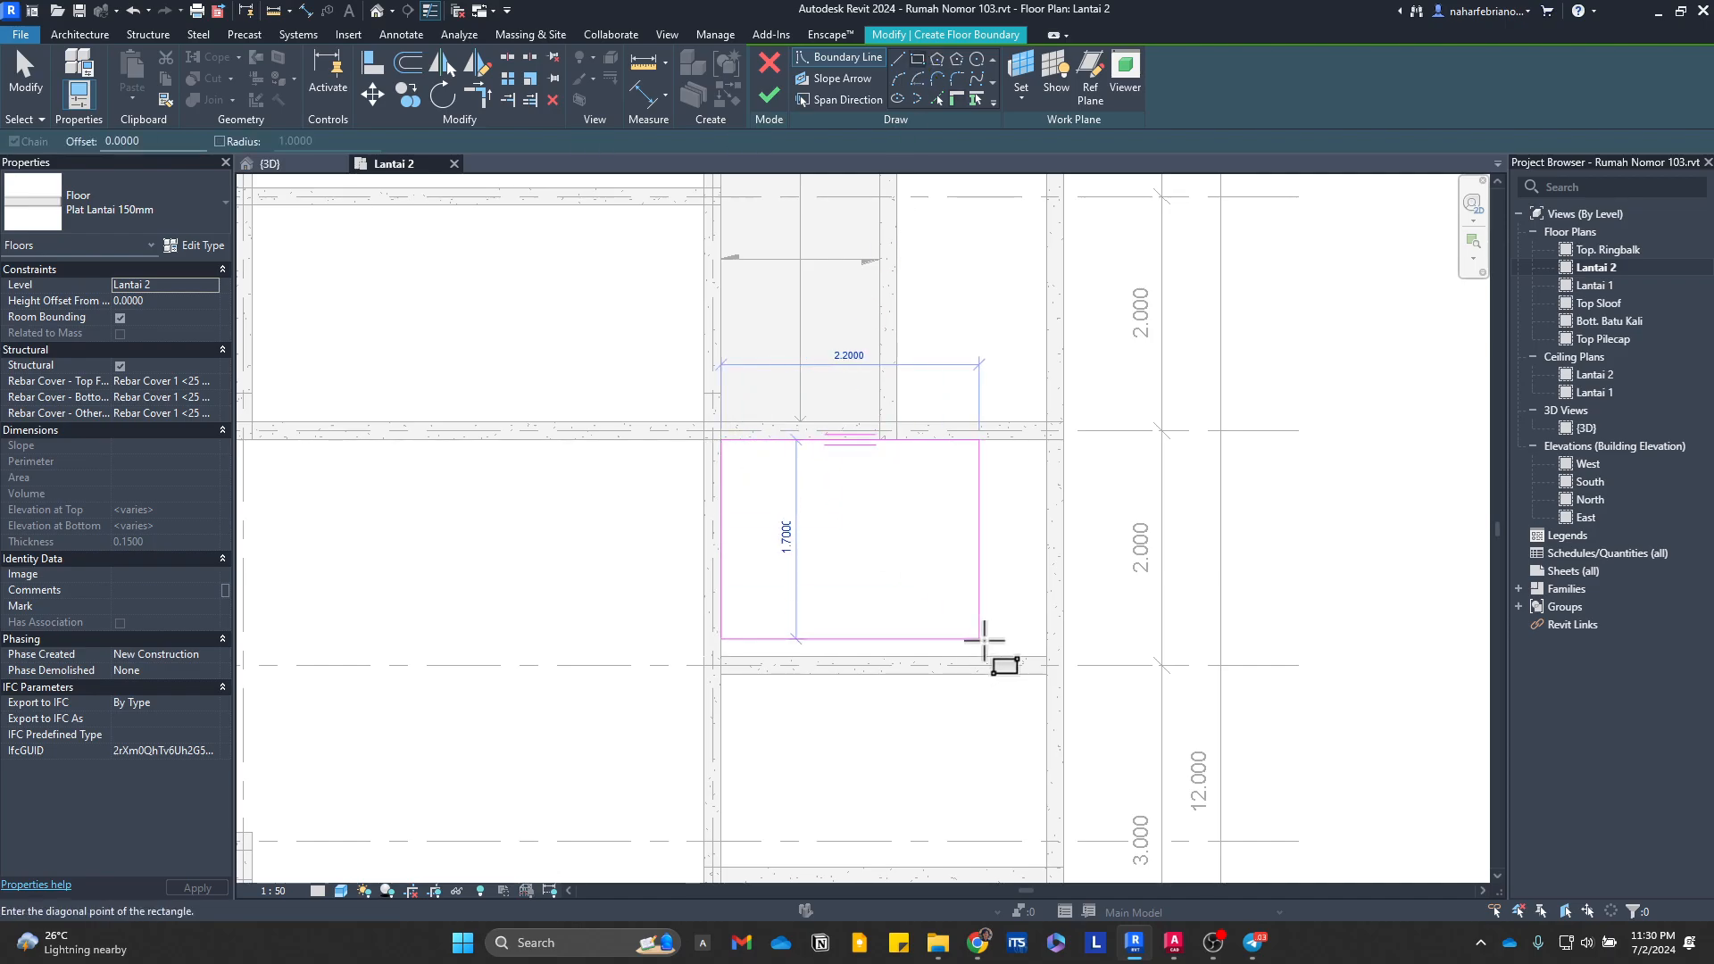
left_click(1046, 656)
left_click(769, 95)
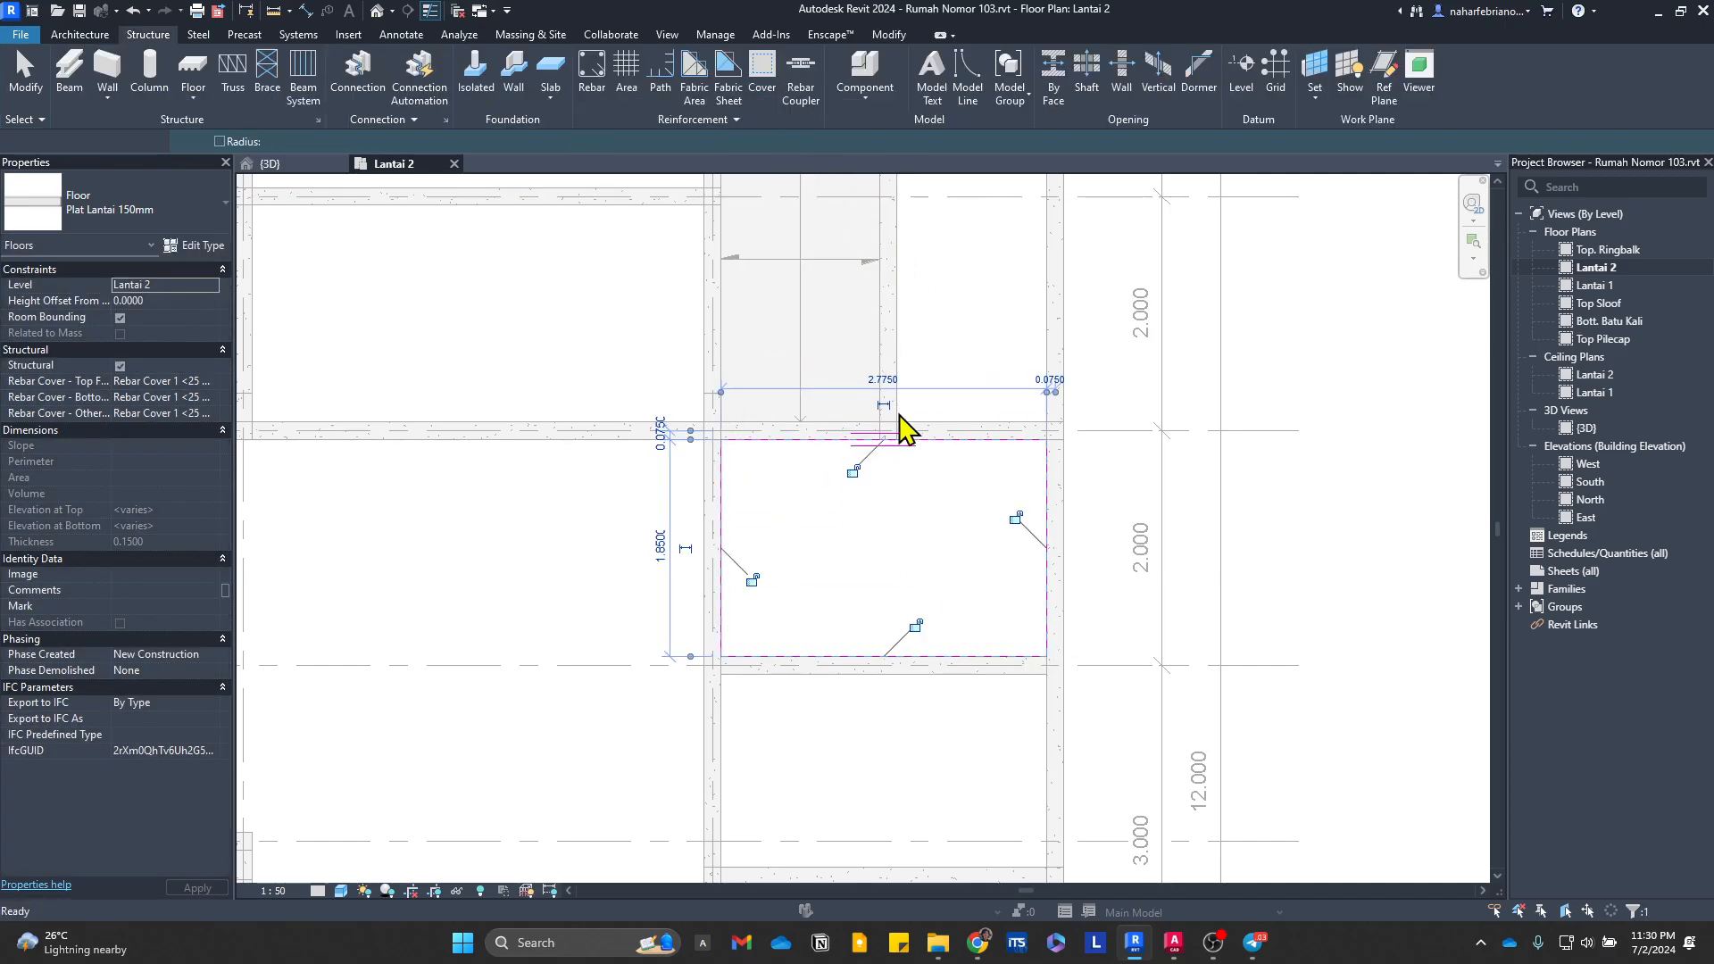
Step: Create a 1.275 by 2.775 m floor slab in the outer east strip of the bay between grids F and H
key("s")
key("b")
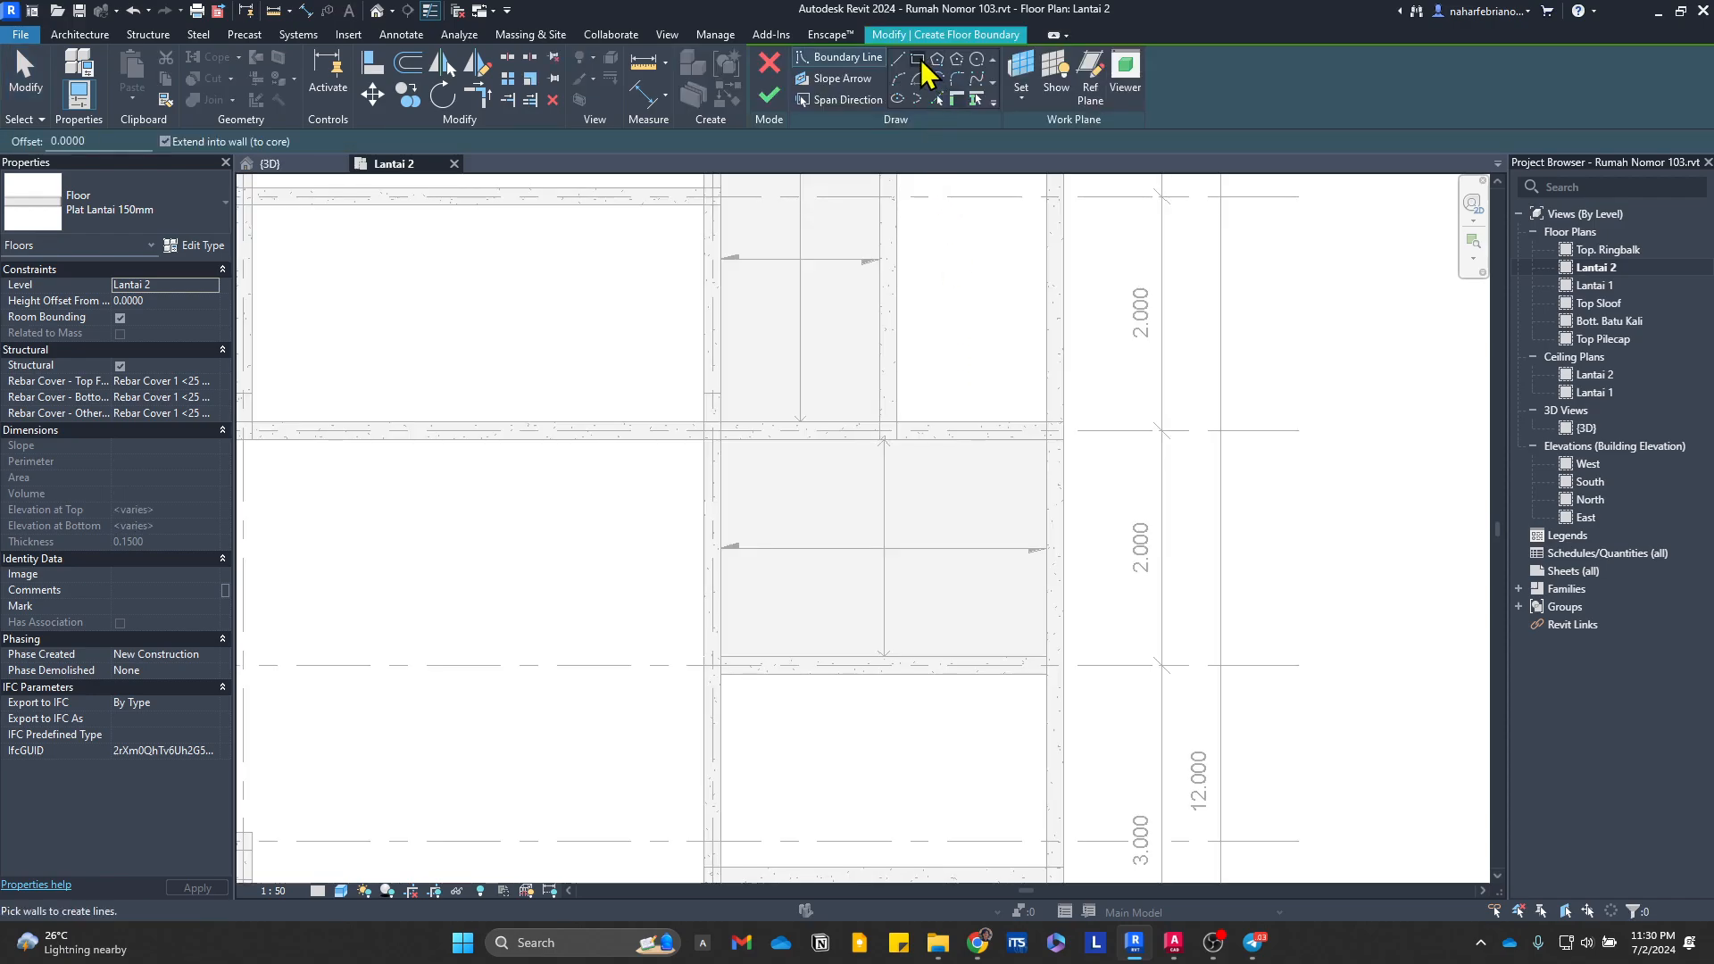
left_click(896, 422)
middle_click_drag(1004, 268, 934, 437)
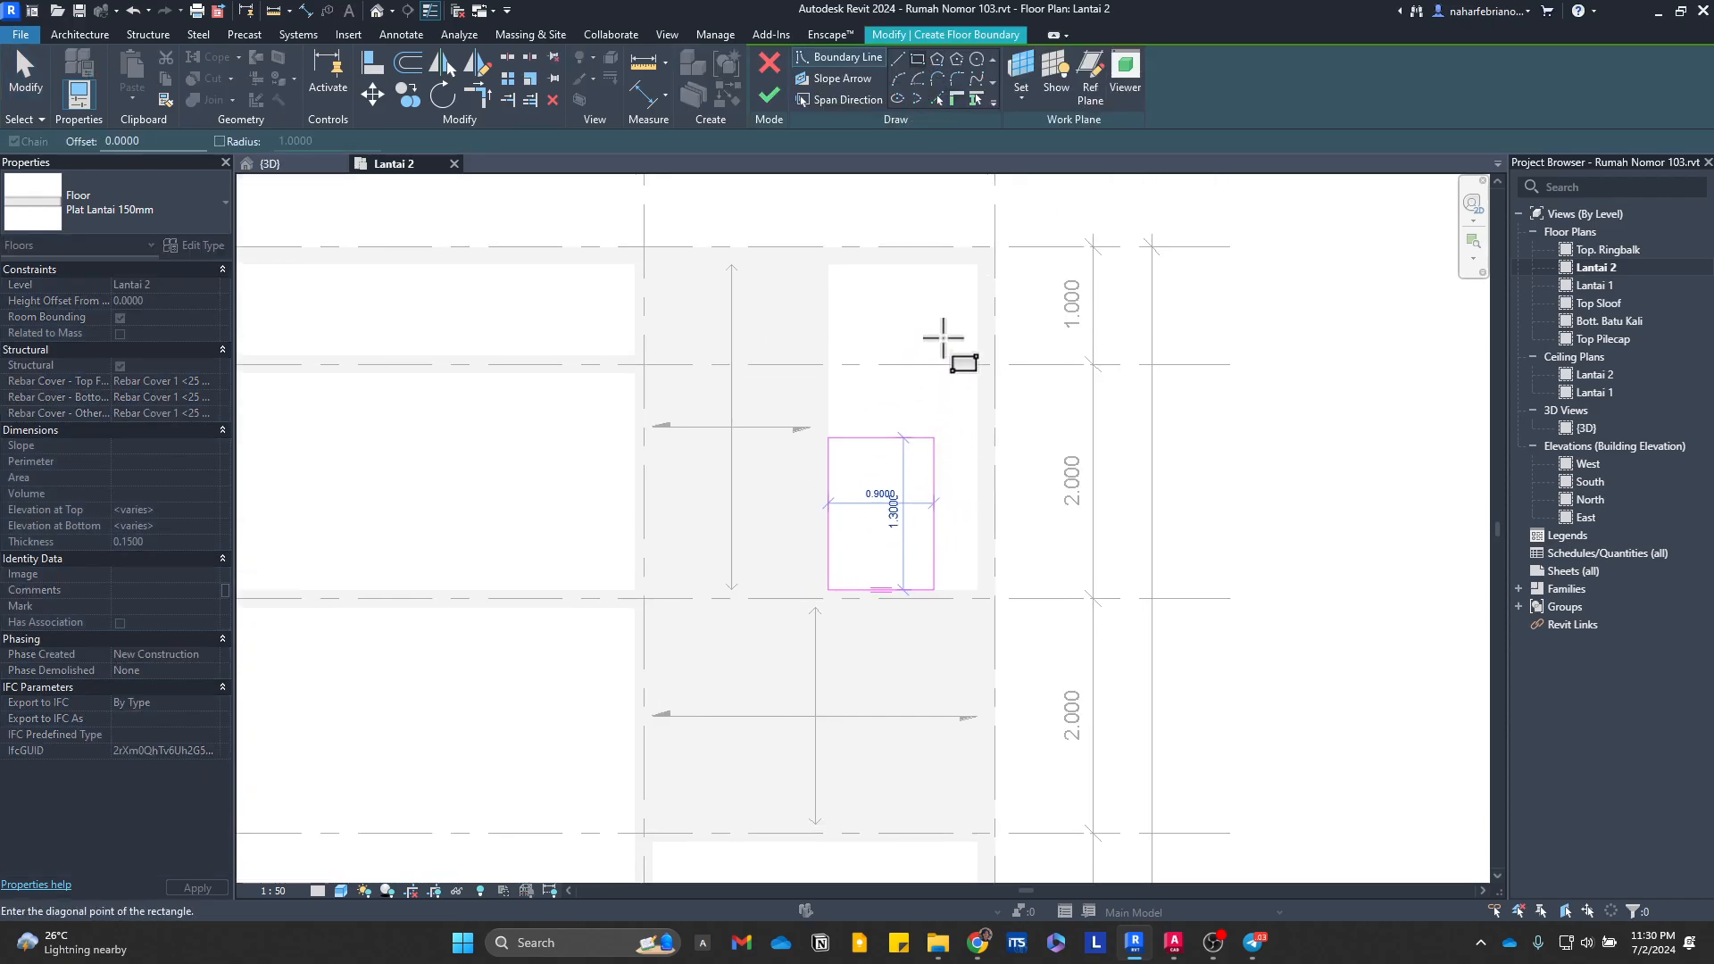
left_click(977, 265)
left_click(771, 98)
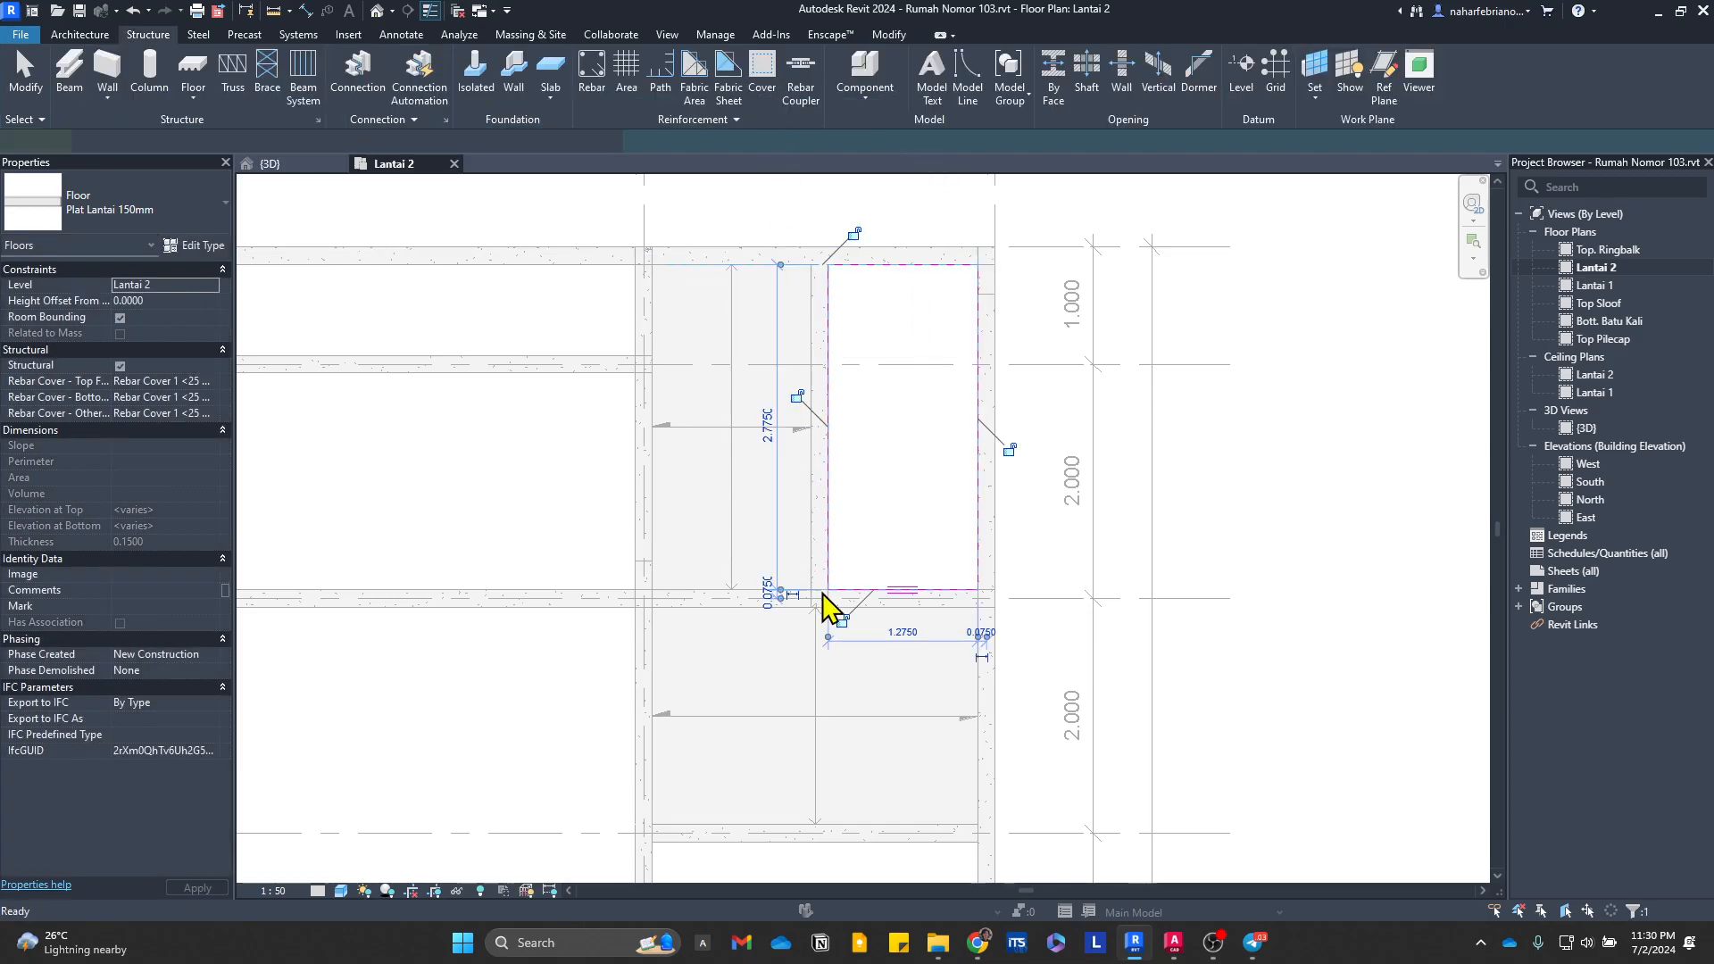
Step: Create a 2.775 by 1.65 m floor slab in the eastern bay between grid E and the intermediate beam south of it
key("s")
key("b")
middle_click_drag(911, 762, 773, 380)
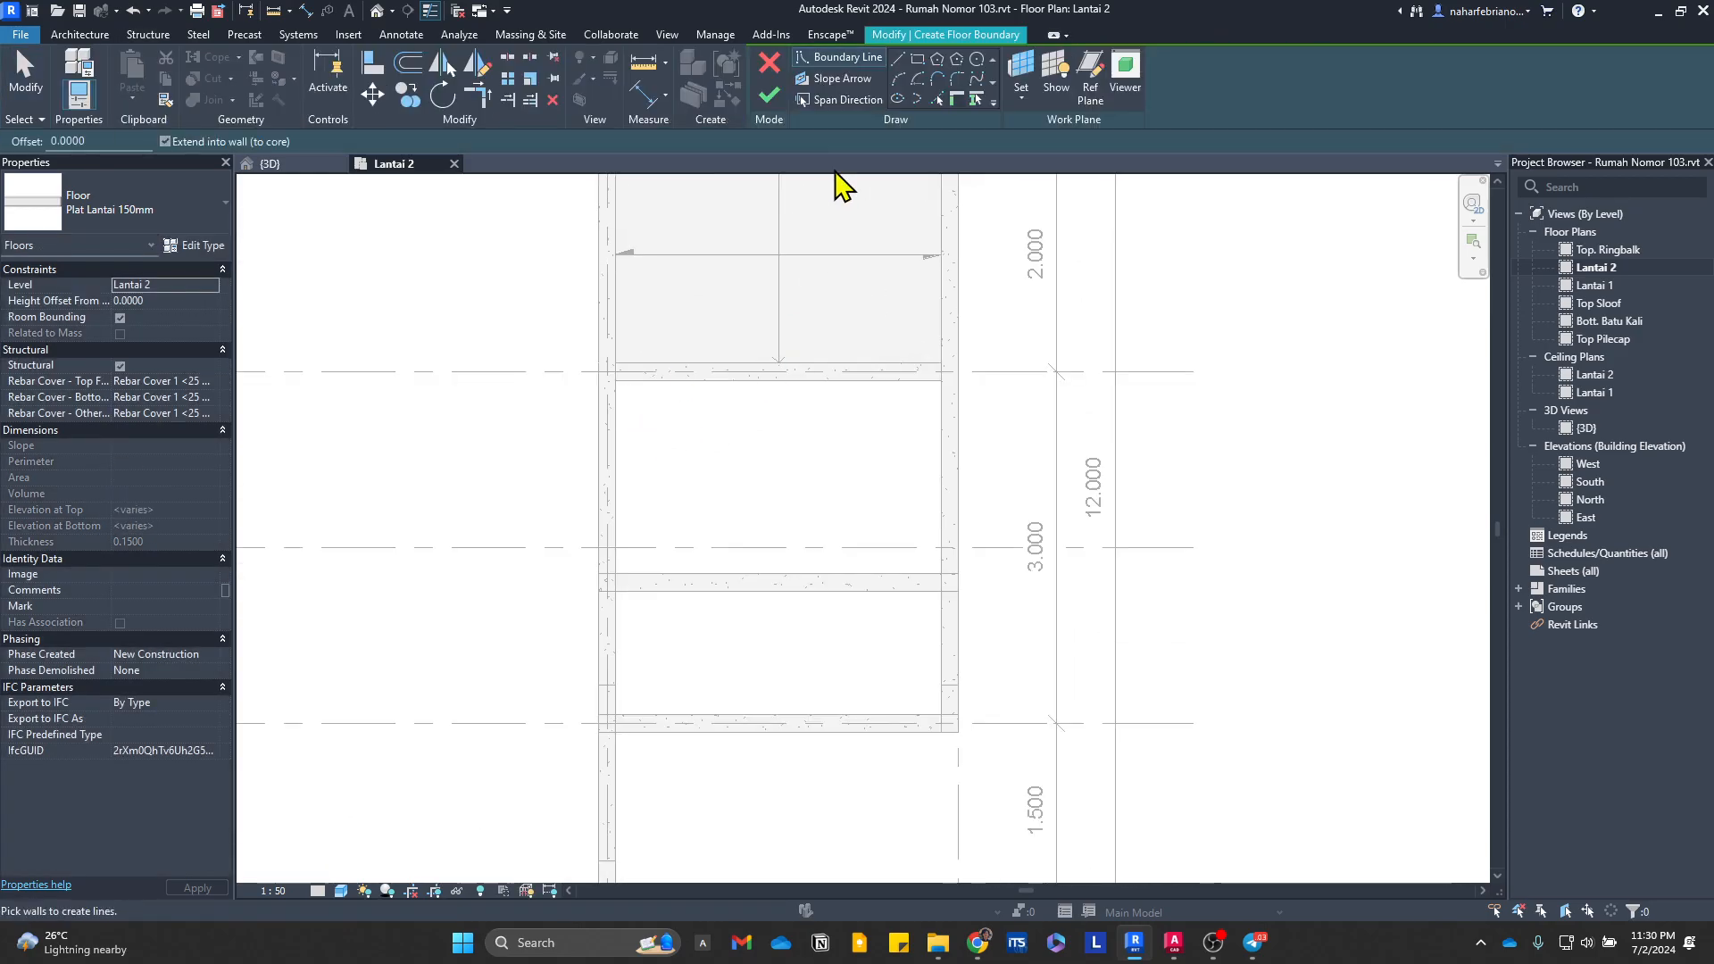
left_click(616, 381)
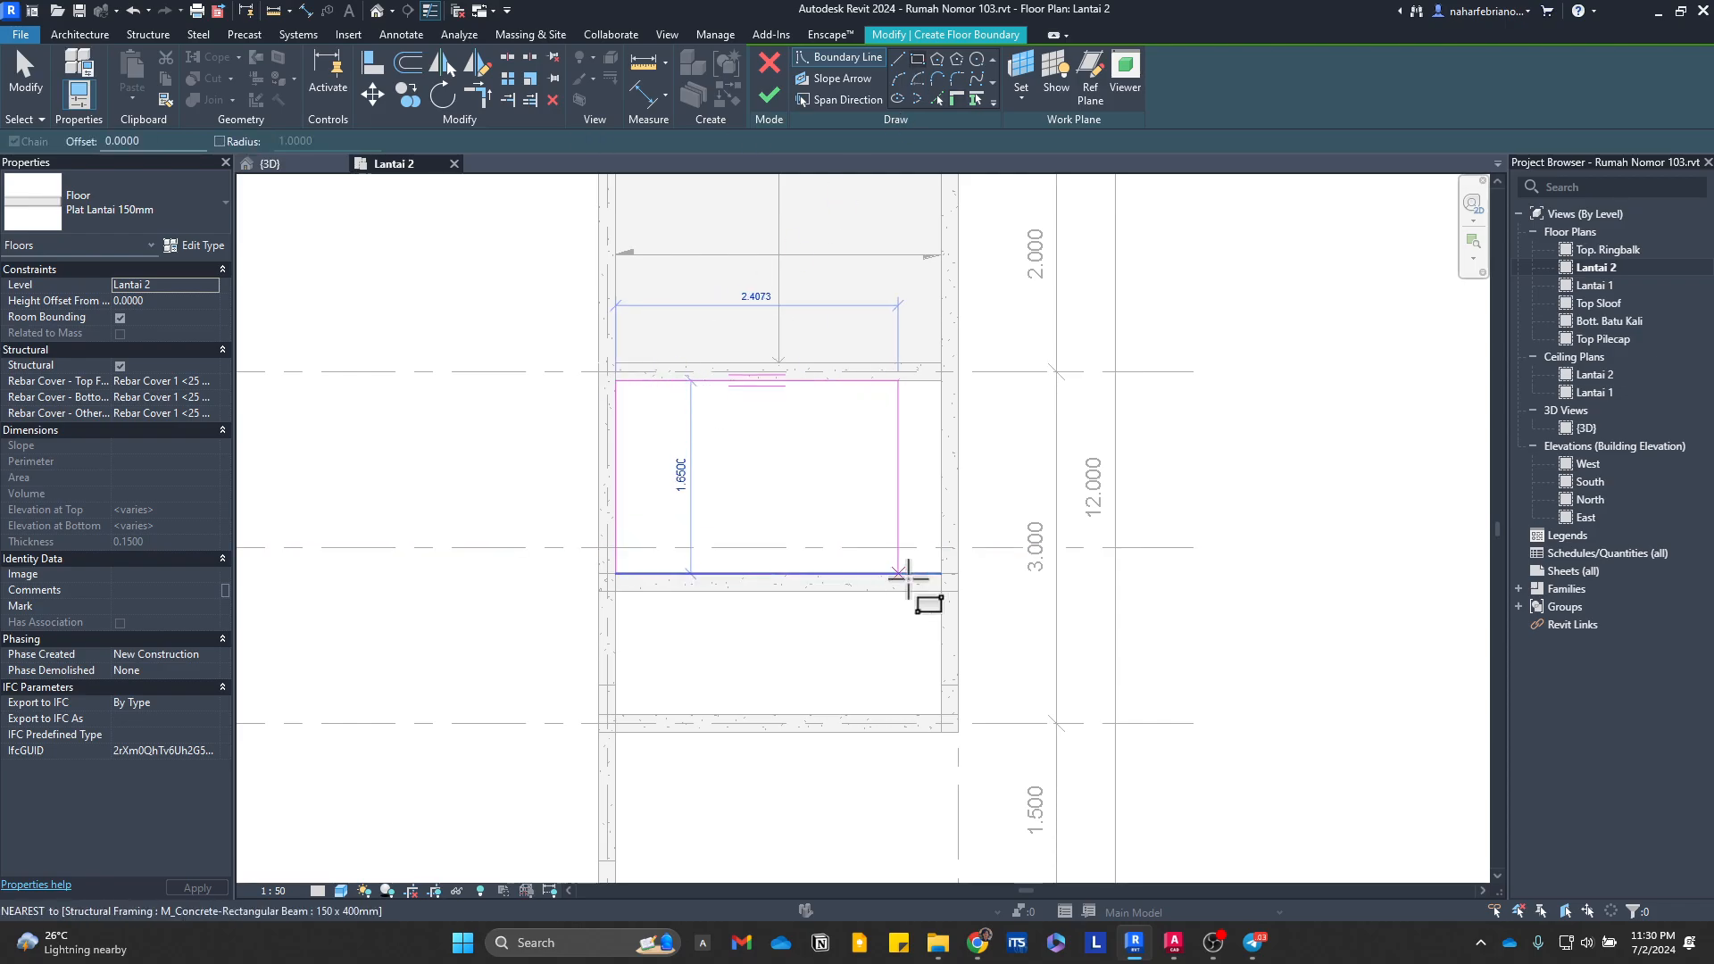
left_click(942, 574)
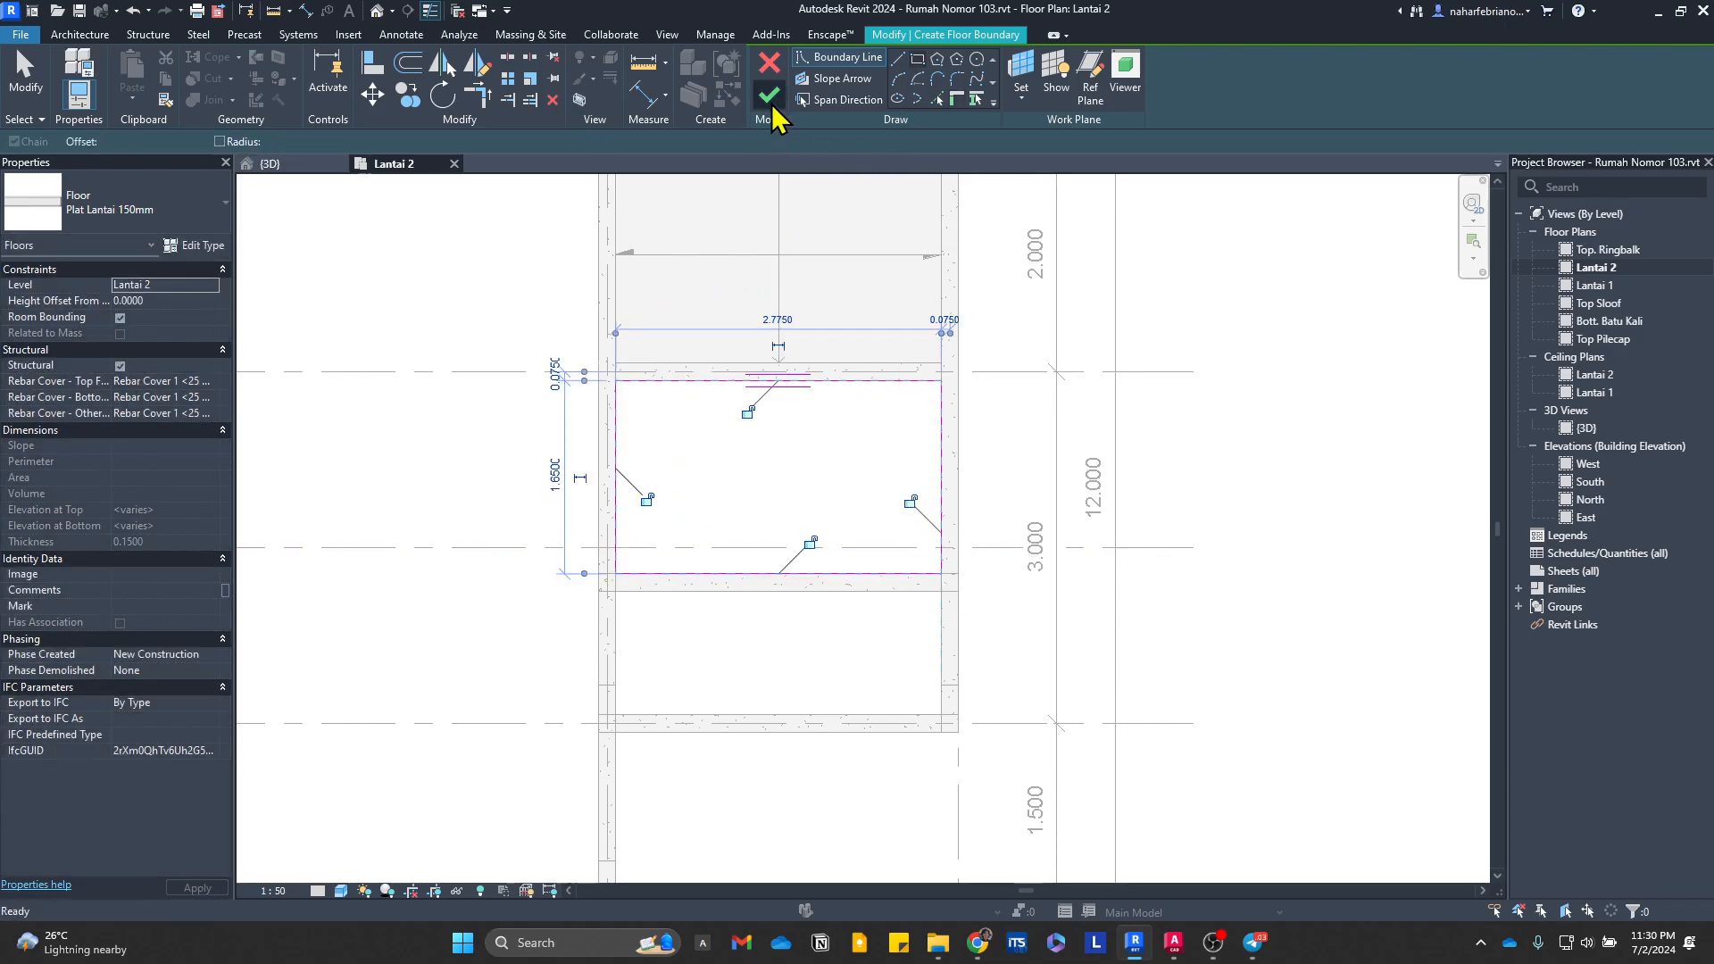
left_click(771, 98)
Step: Create a 2.775 by 1.05 m floor slab in the southernmost eastern bay, below the intermediate beam
key("s")
key("b")
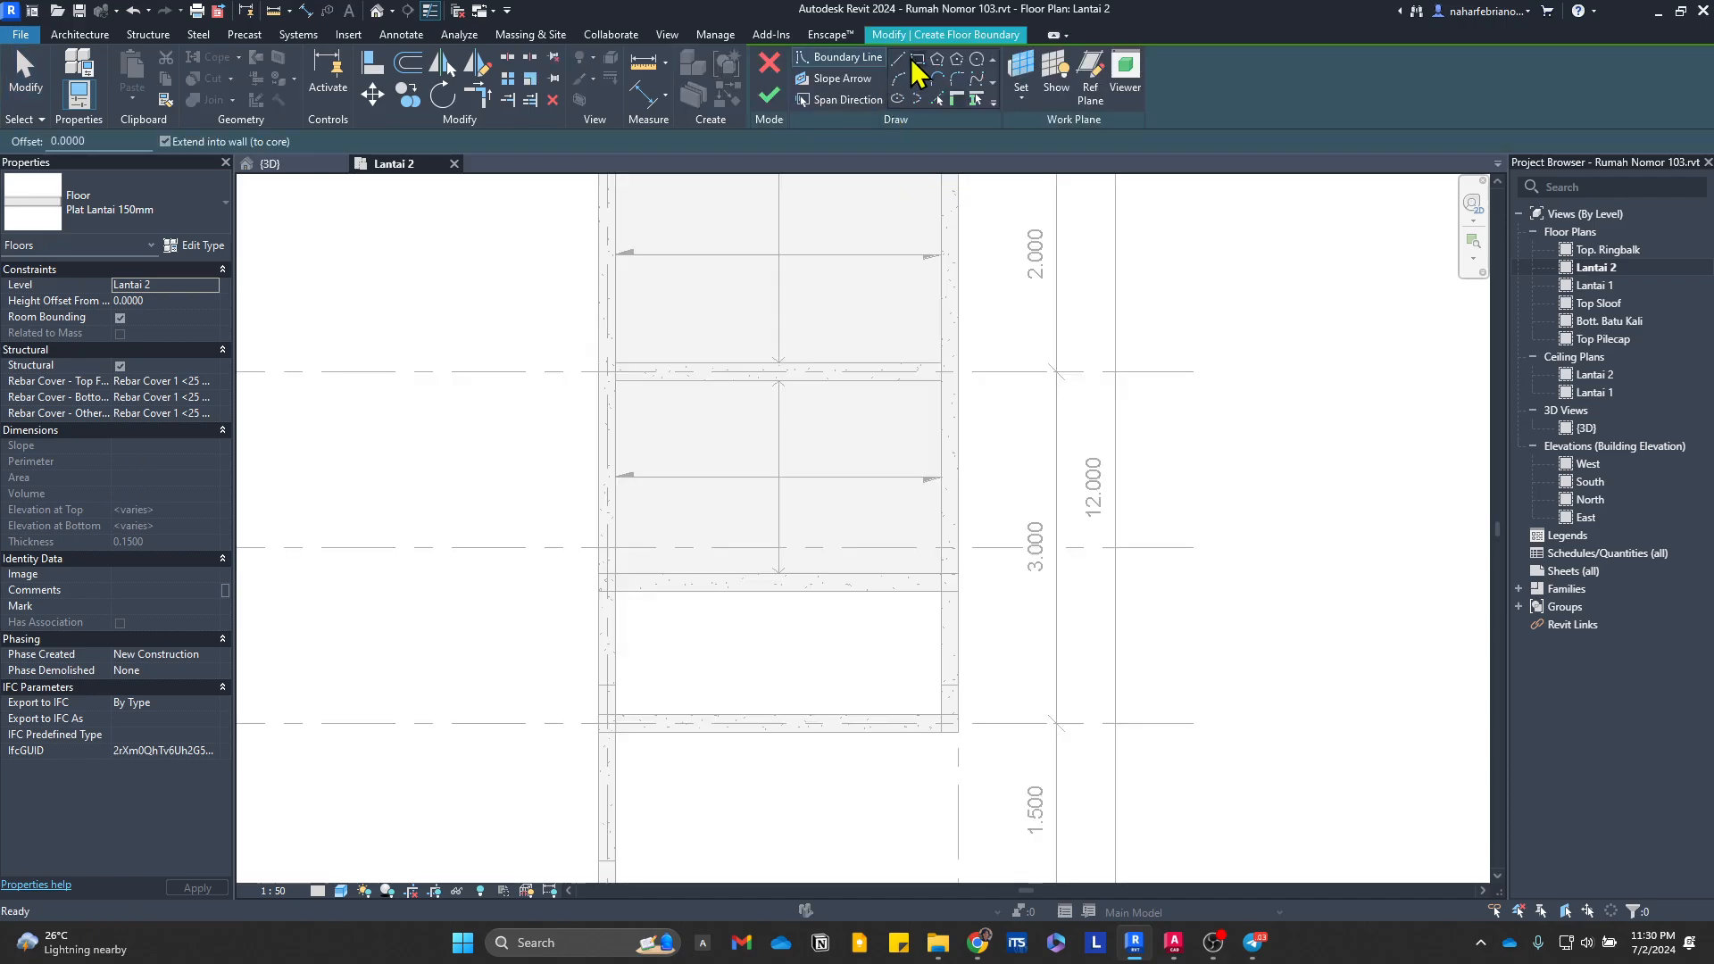
left_click(918, 60)
left_click(617, 591)
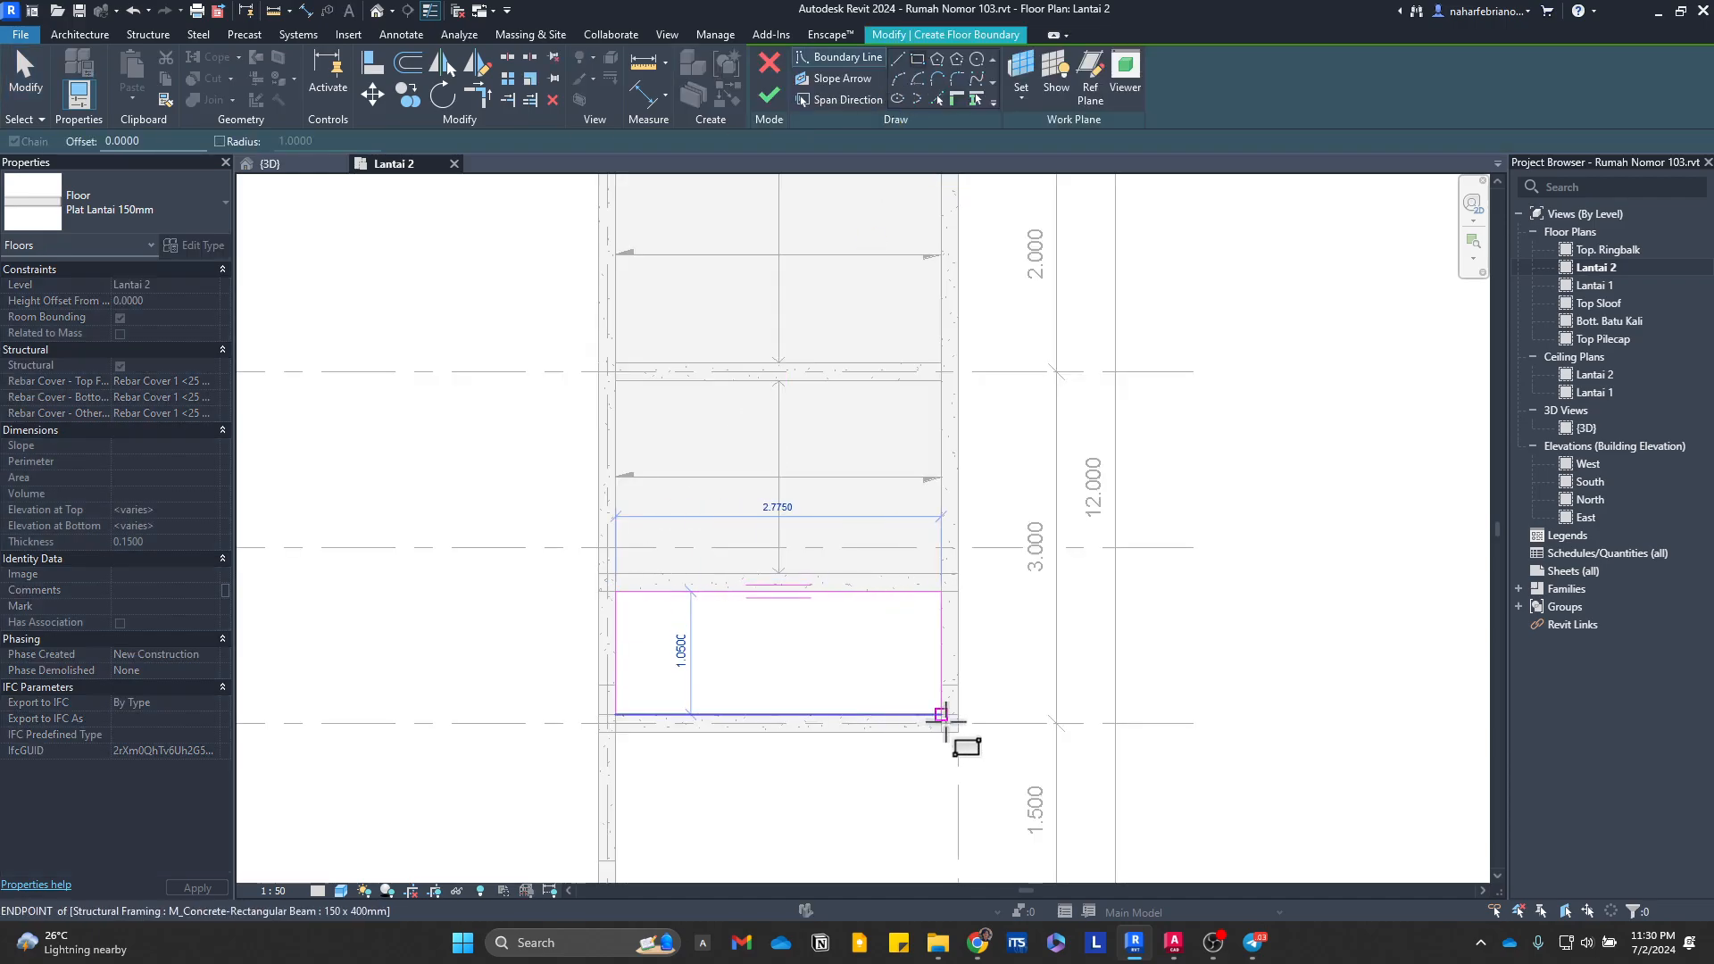
left_click(942, 714)
scroll(1110, 352, "down", 2)
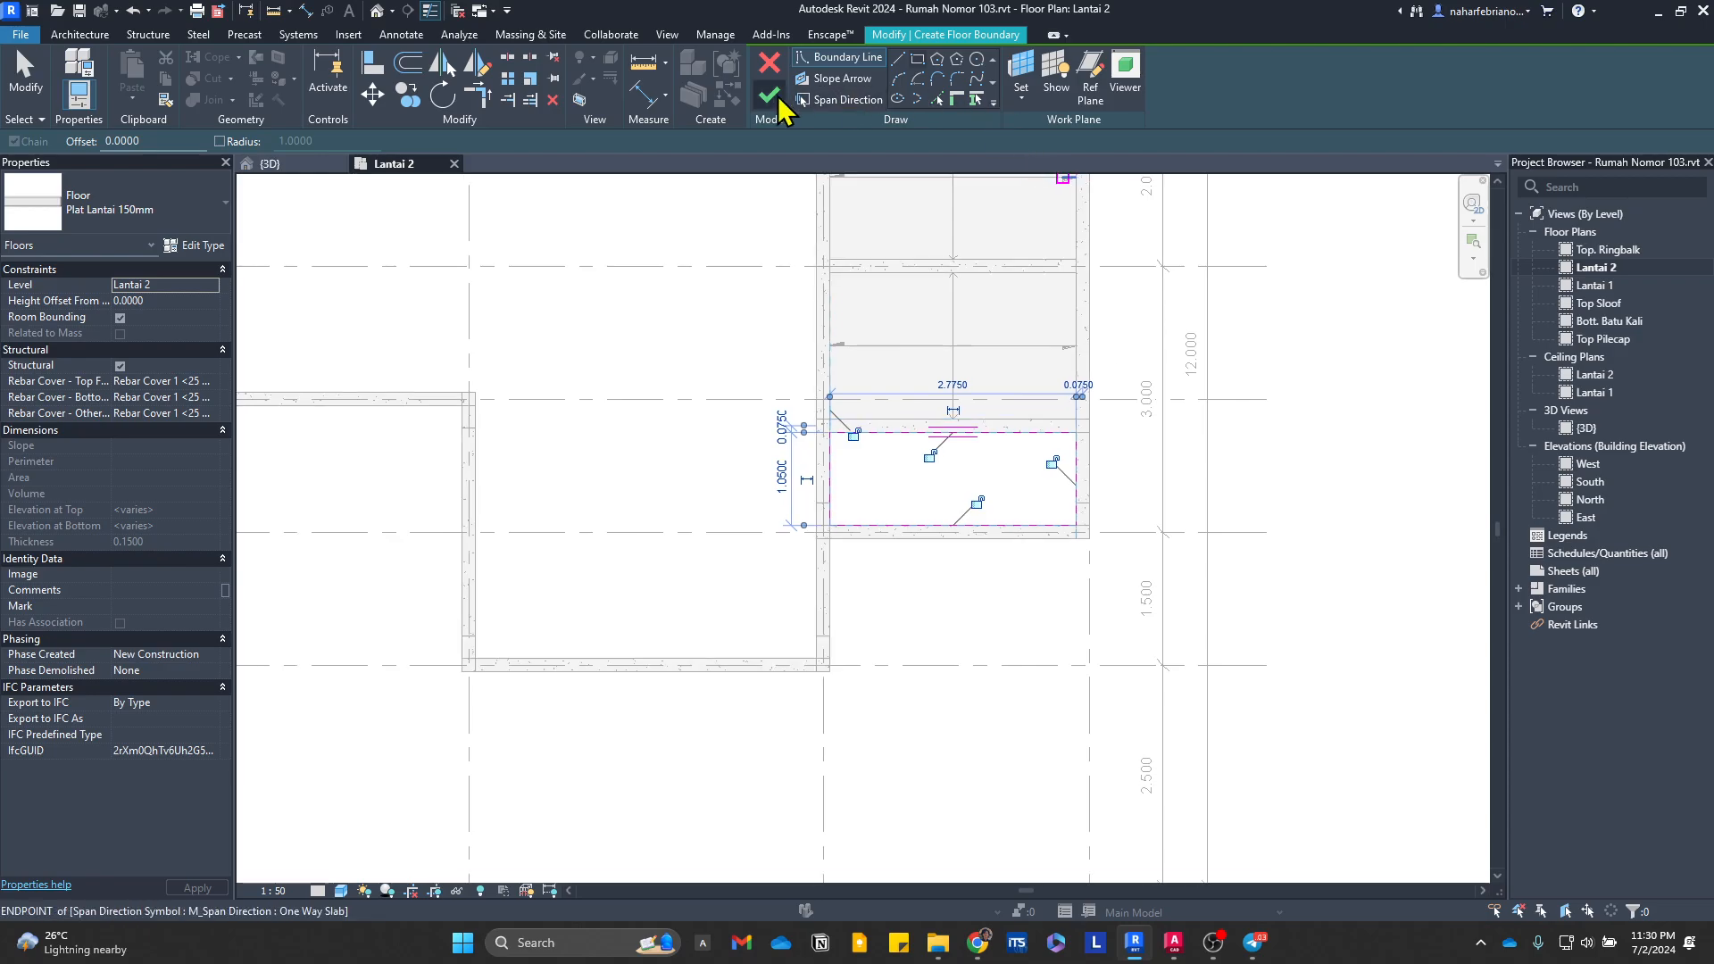
left_click(778, 96)
Step: Create a concrete rectangular beam type named 150 x 250mm from the 150 x 400mm type, with b 0.1500 and h 0.2500
scroll(831, 482, "down", 1)
middle_click_drag(841, 506, 925, 859)
scroll(756, 395, "up", 1)
left_click(714, 406)
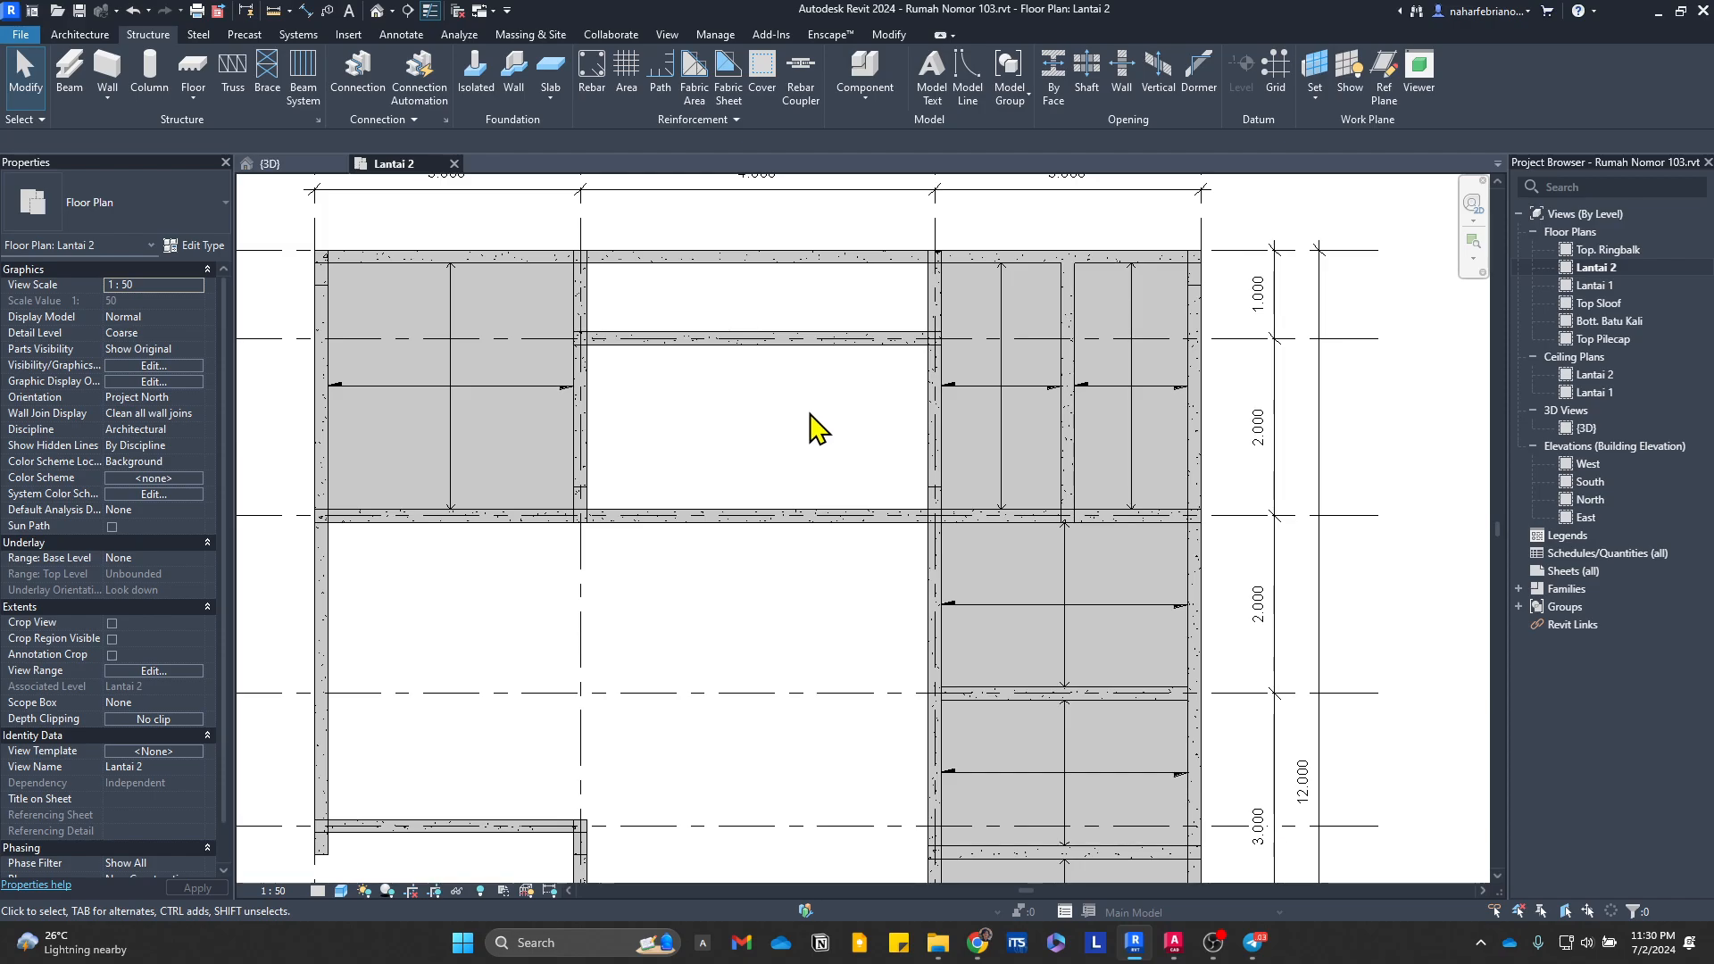
middle_click_drag(774, 435, 940, 556)
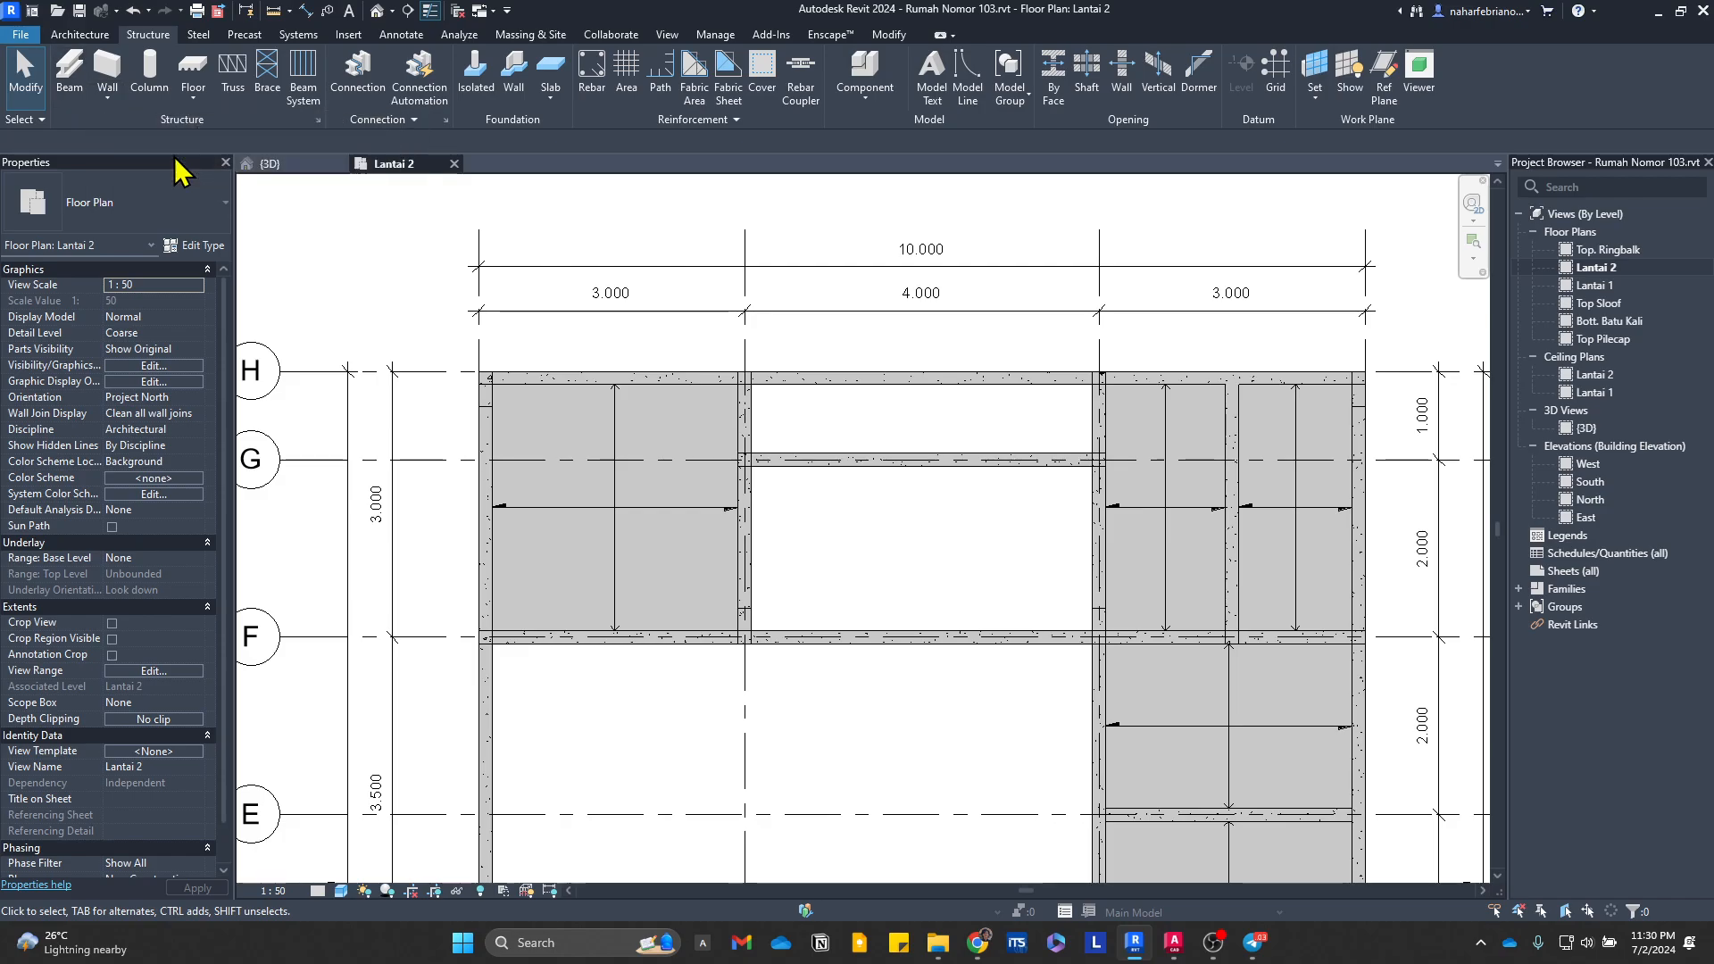
left_click(823, 480)
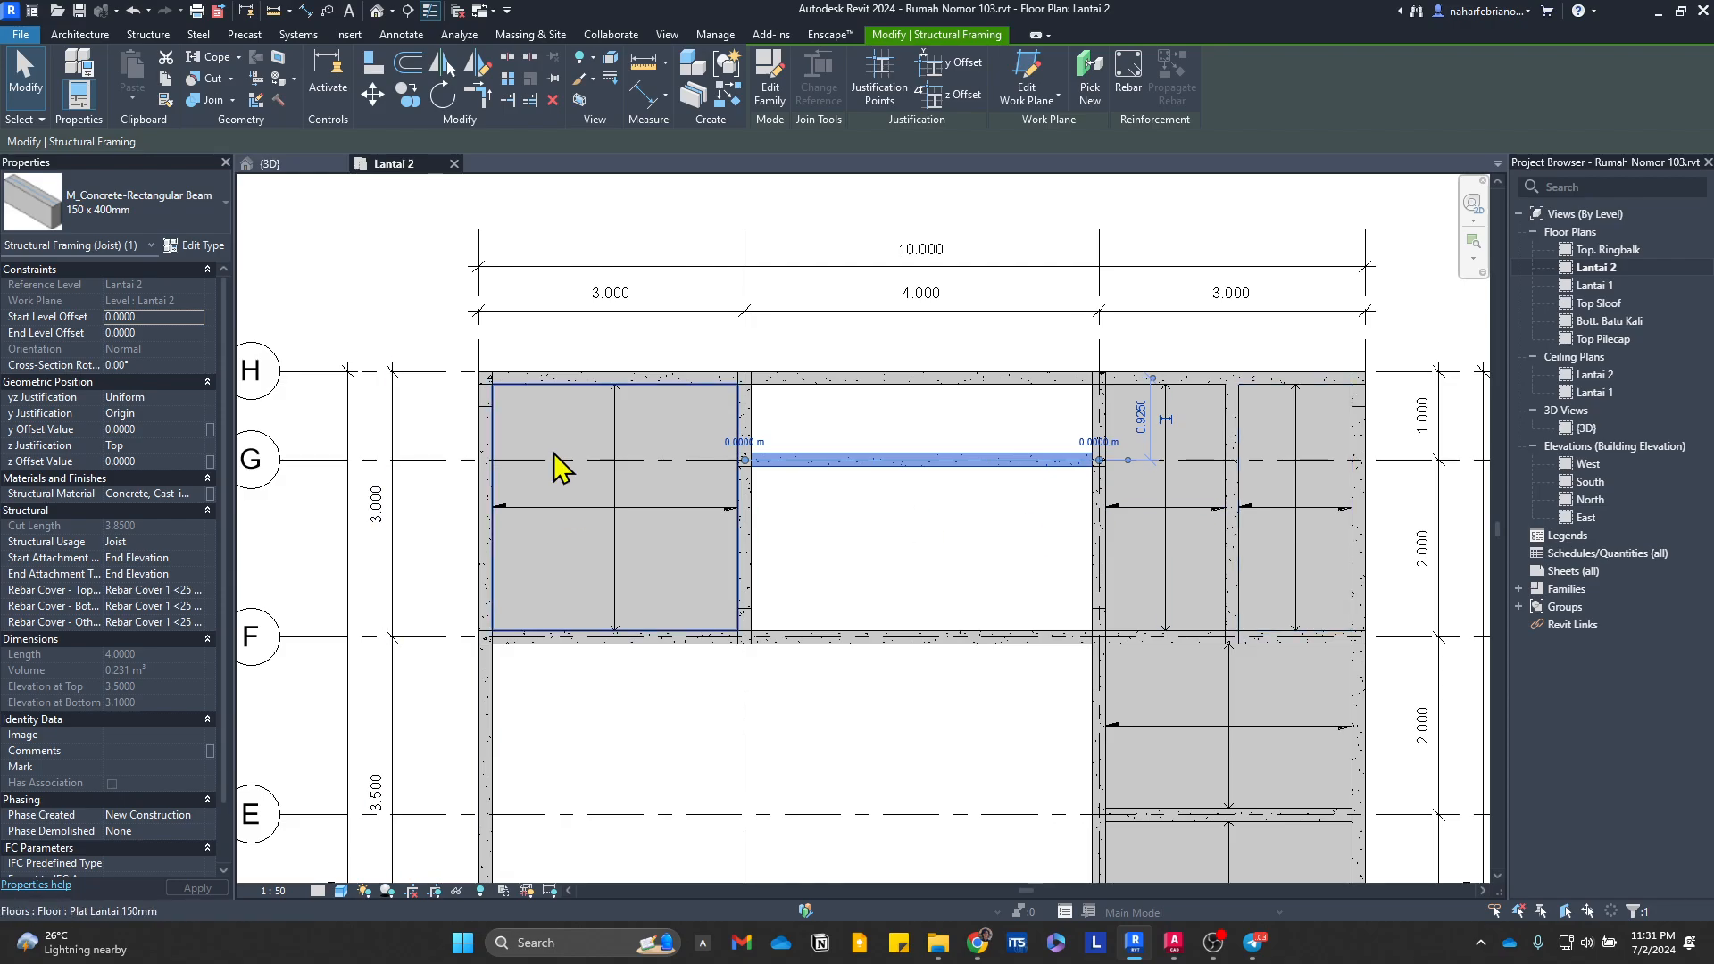
left_click(143, 36)
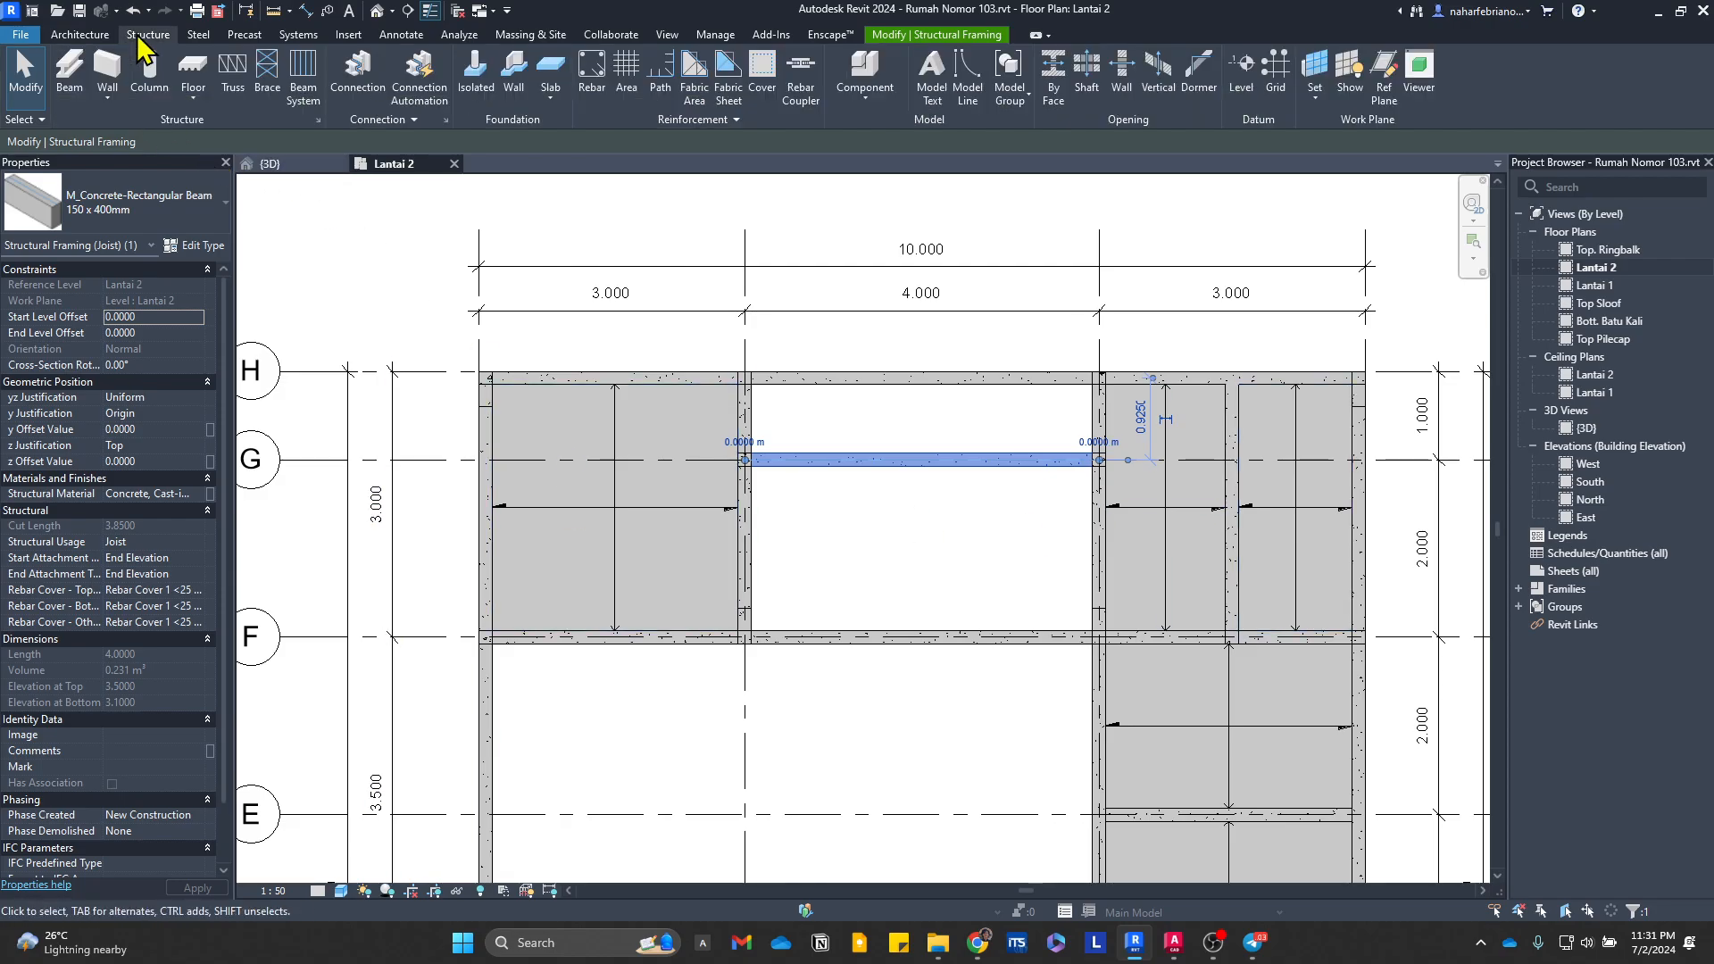
left_click(78, 89)
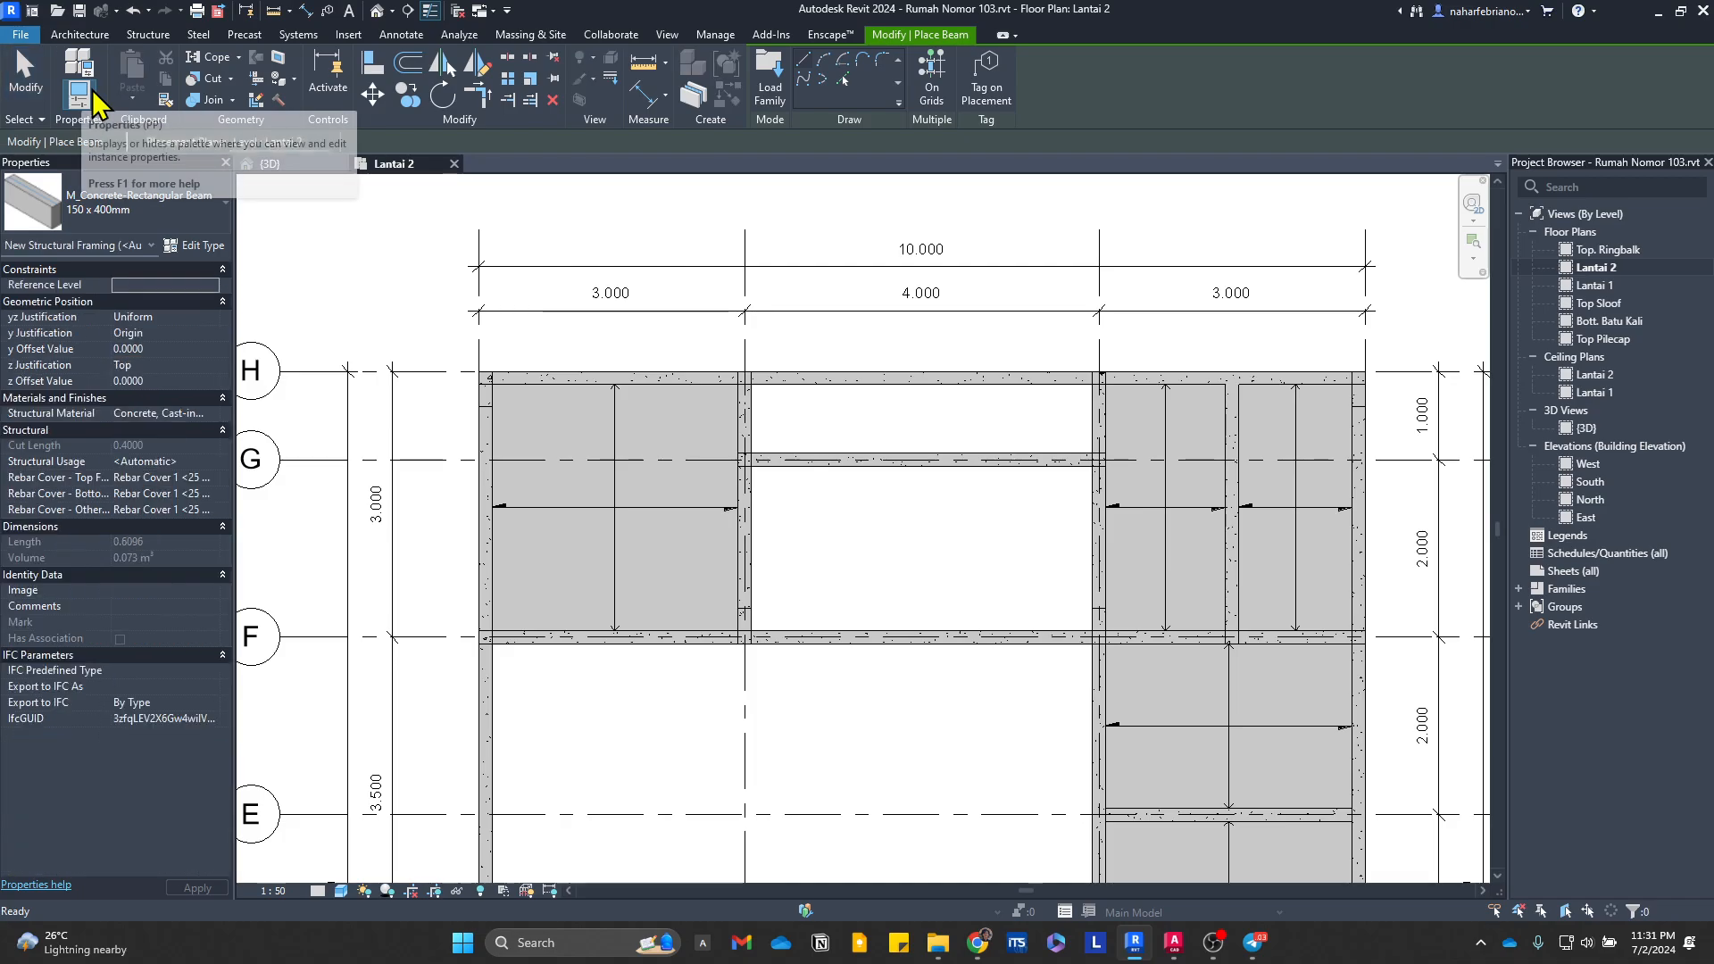
left_click(194, 245)
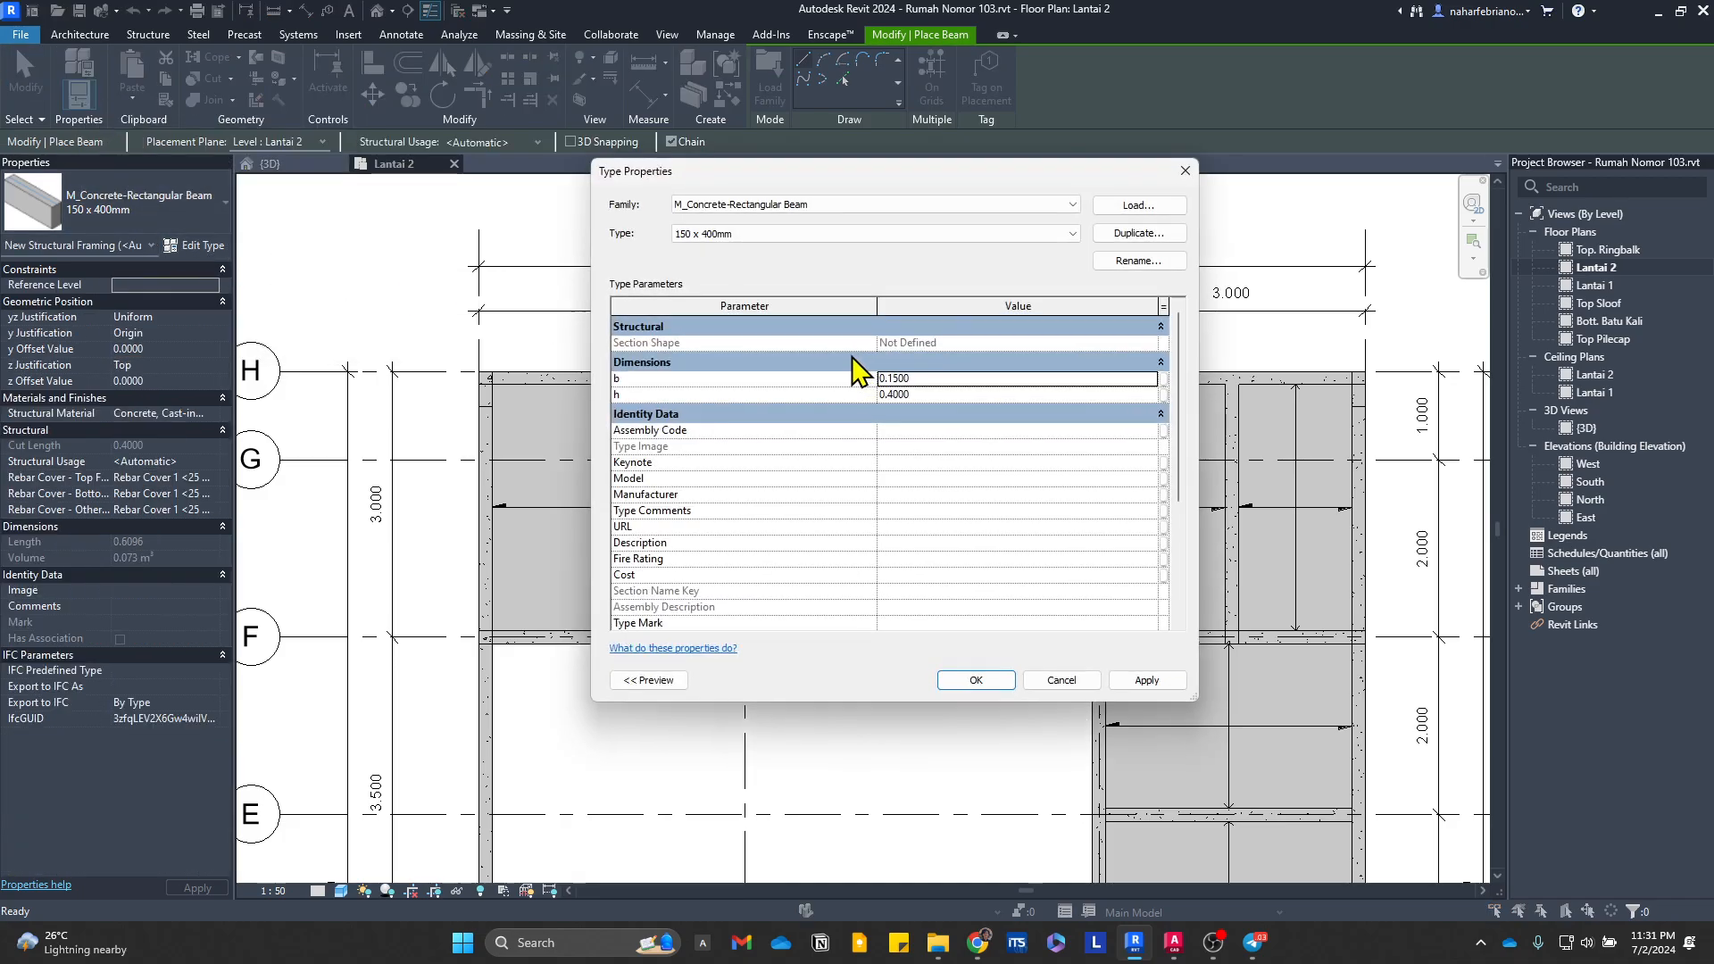
left_click(790, 234)
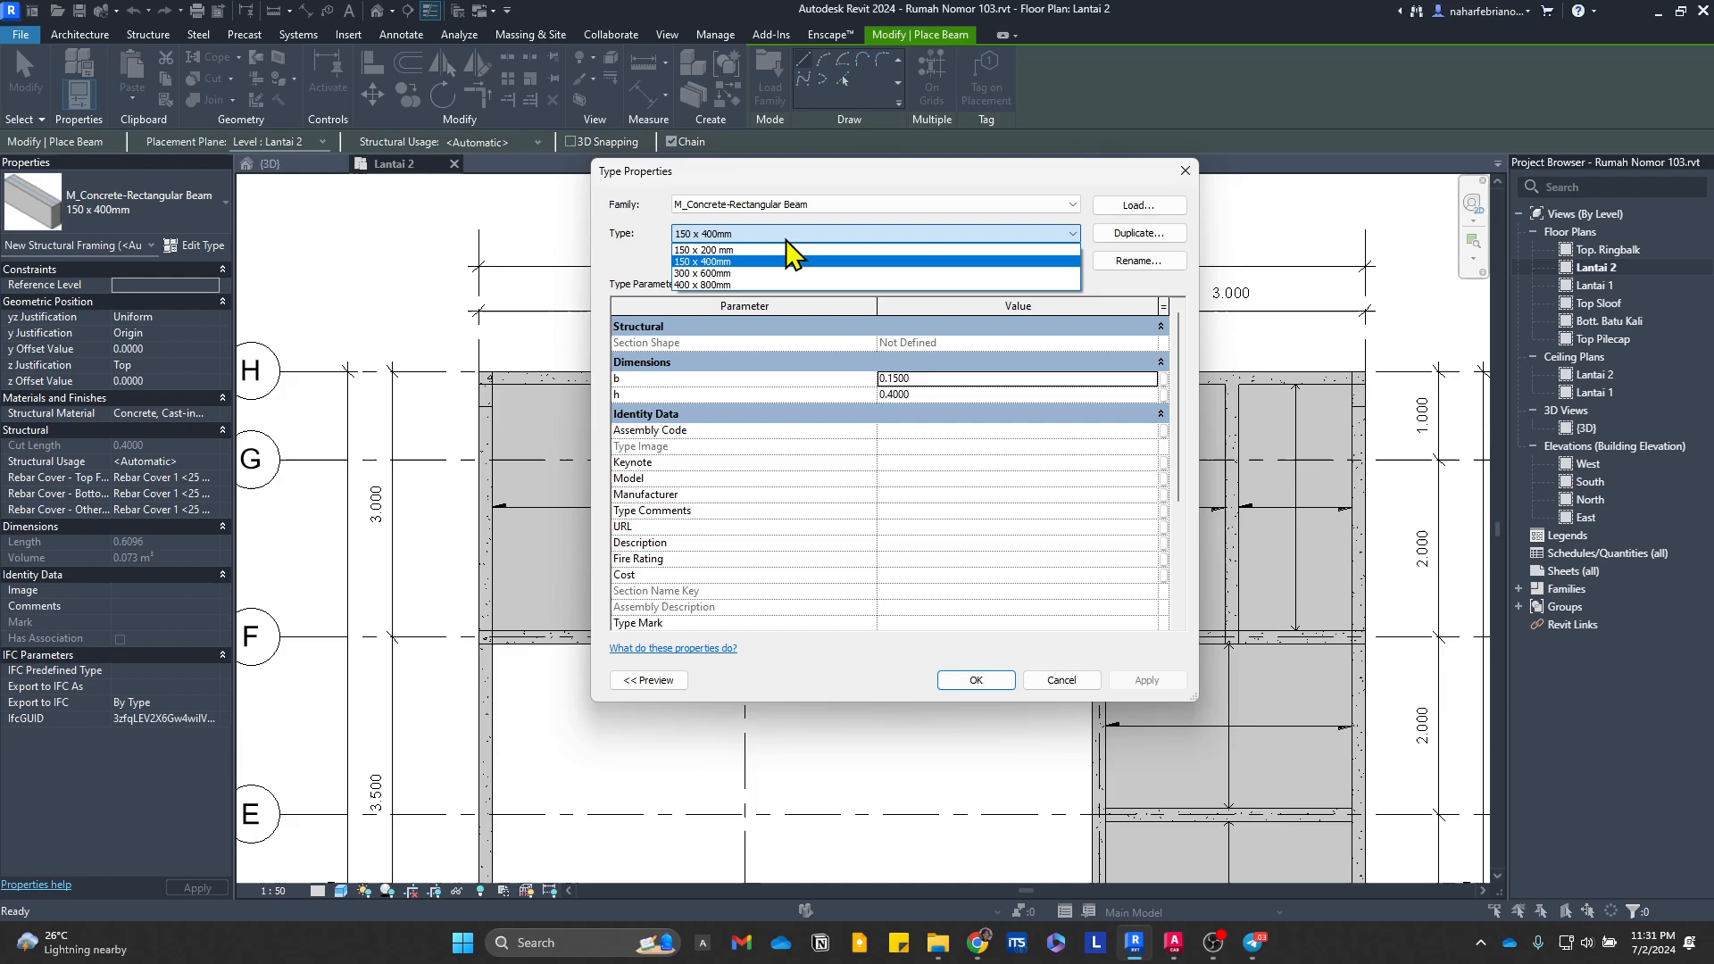
left_click(1132, 250)
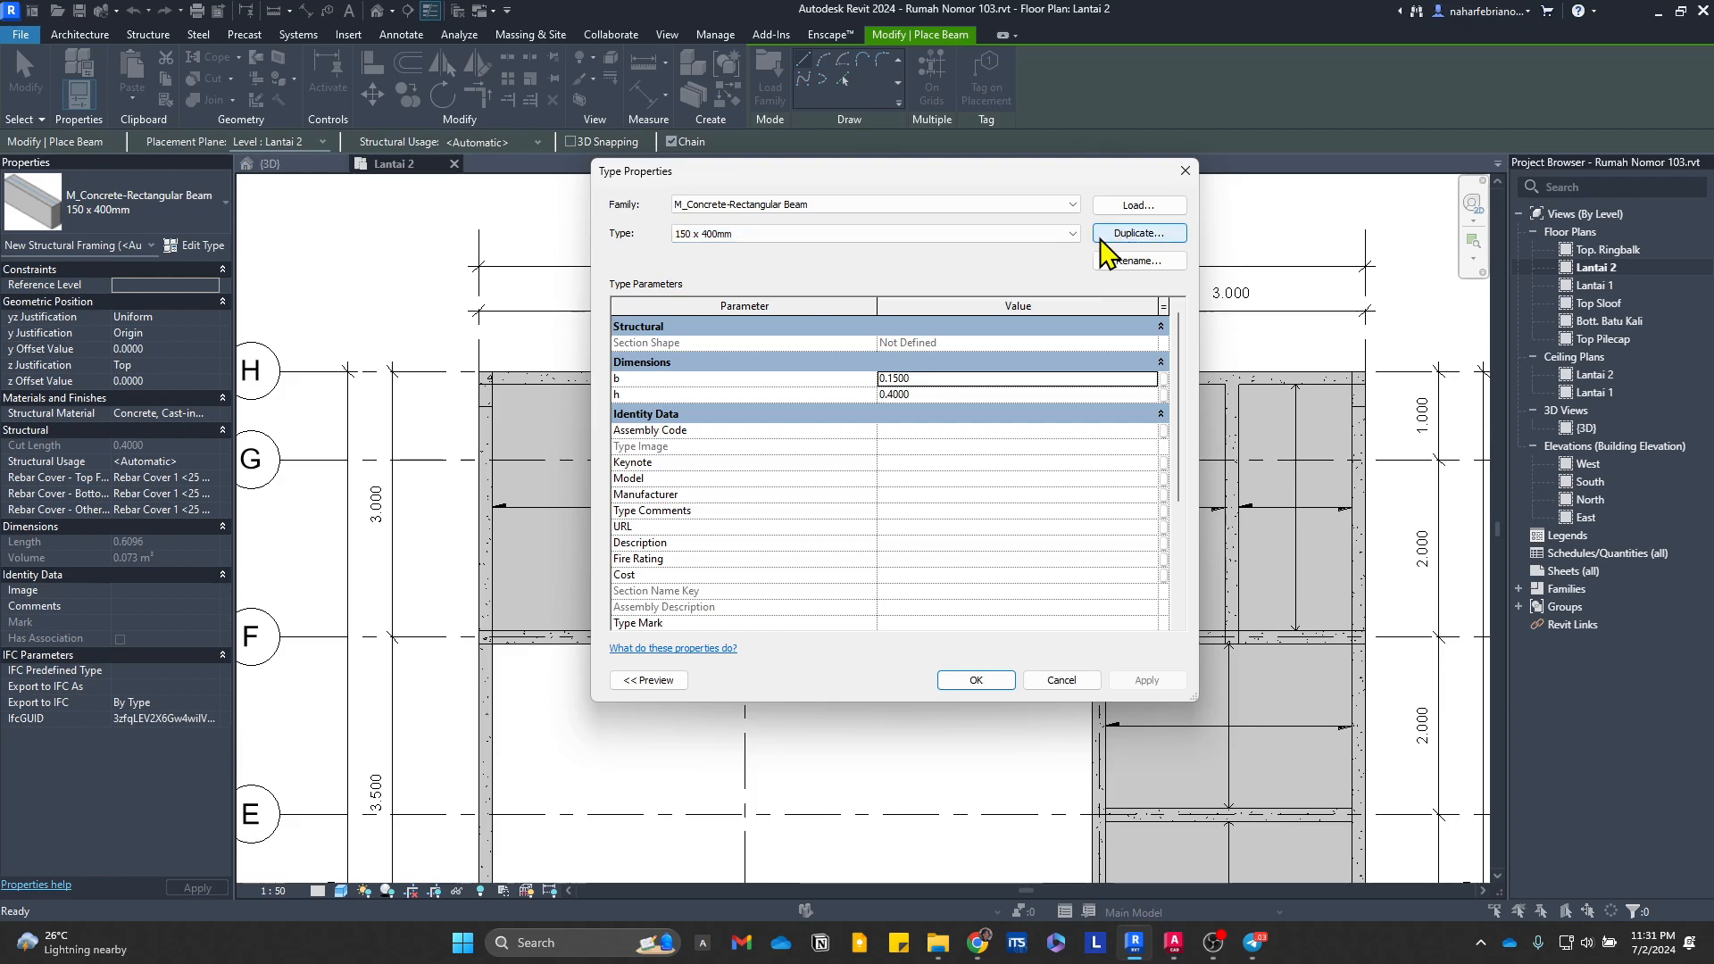
left_click(1132, 235)
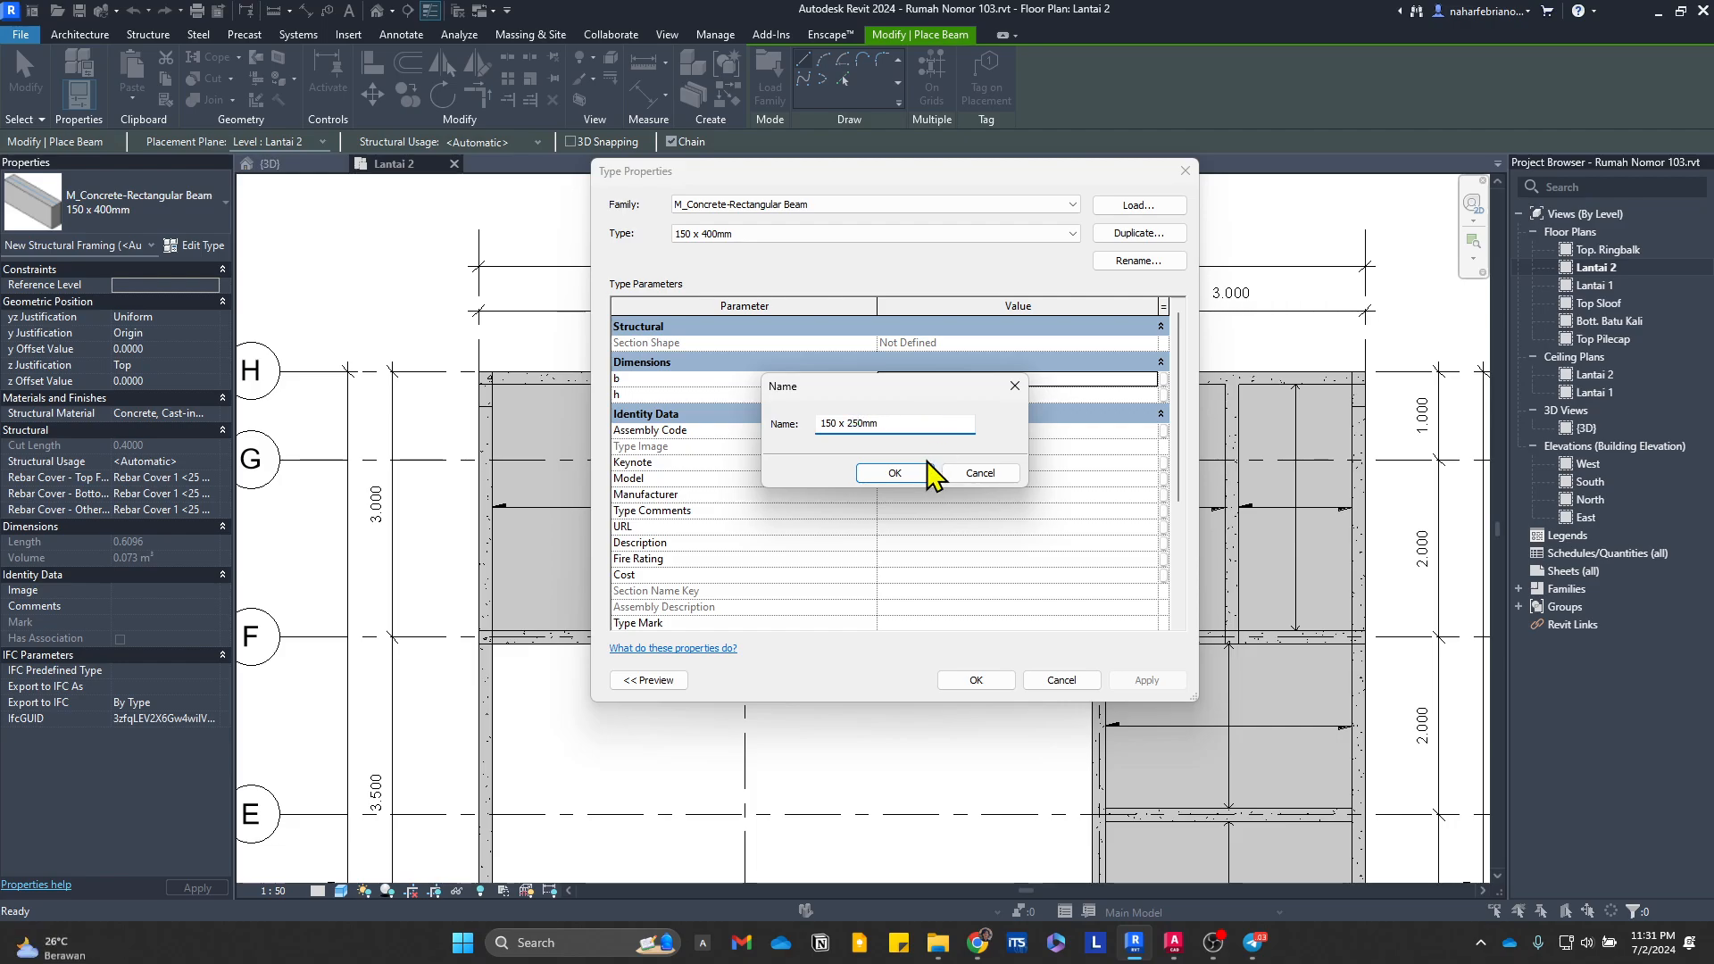
left_click(896, 473)
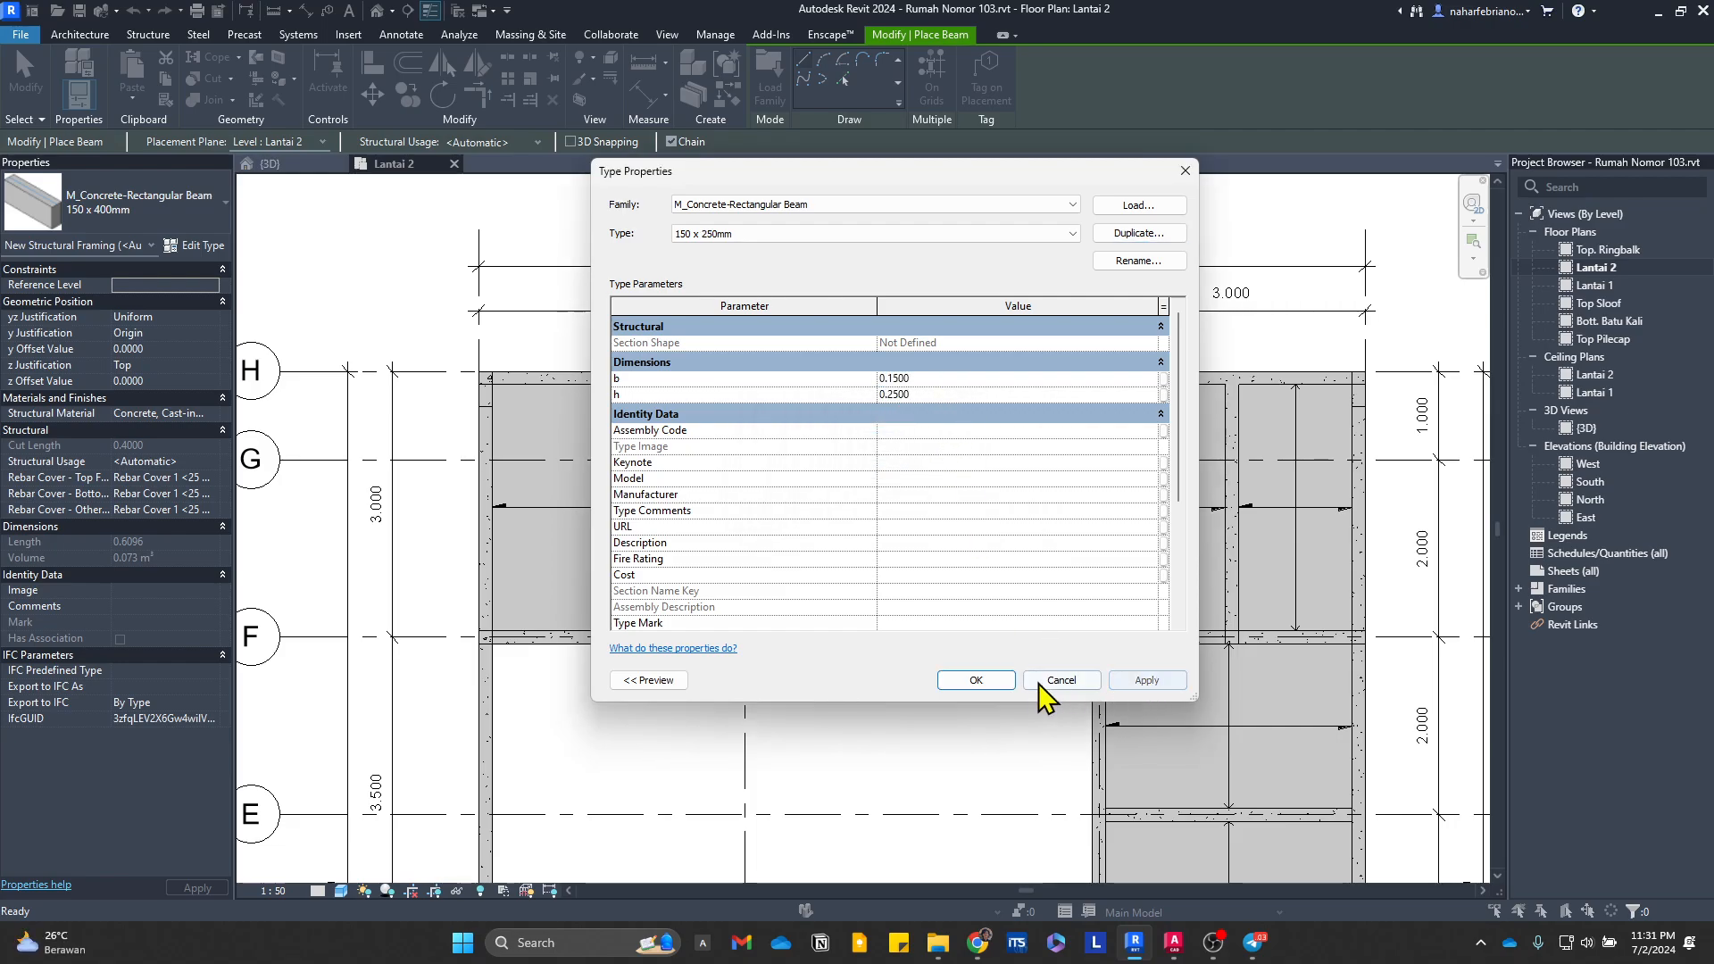
left_click(982, 681)
Step: Place a 150 x 250mm beam across the 4 m middle bay, parallel to grid G and about 1.3 m from grid F
scroll(1152, 518, "up", 3)
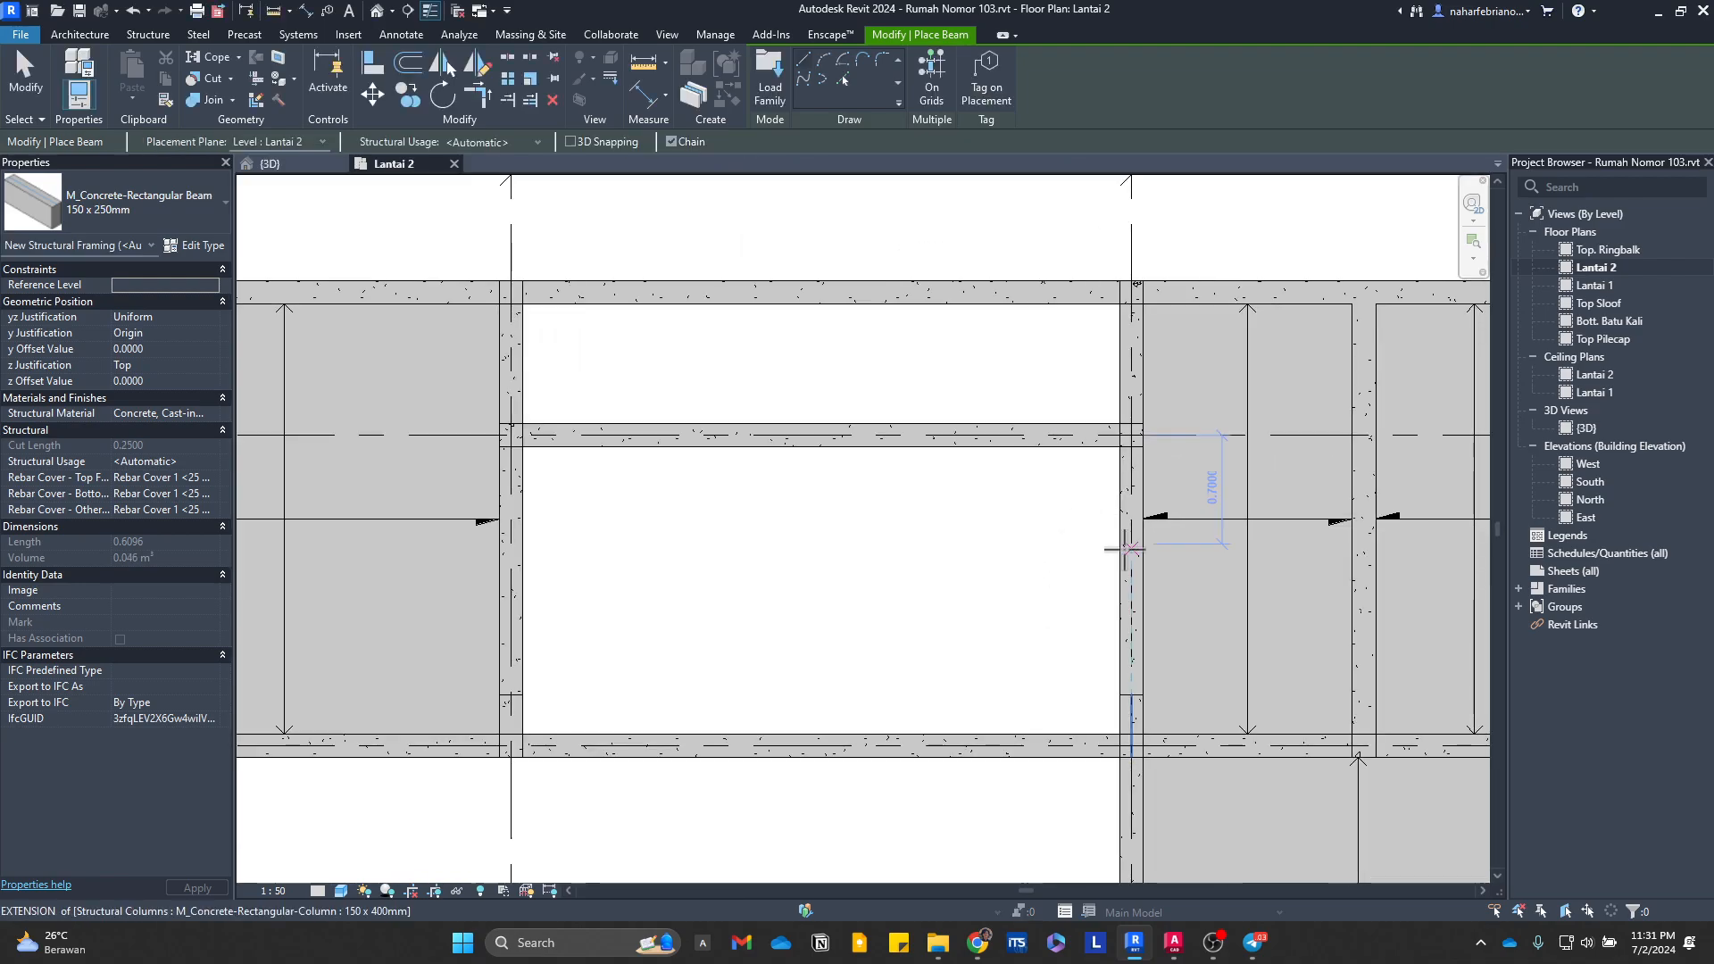
left_click(1130, 548)
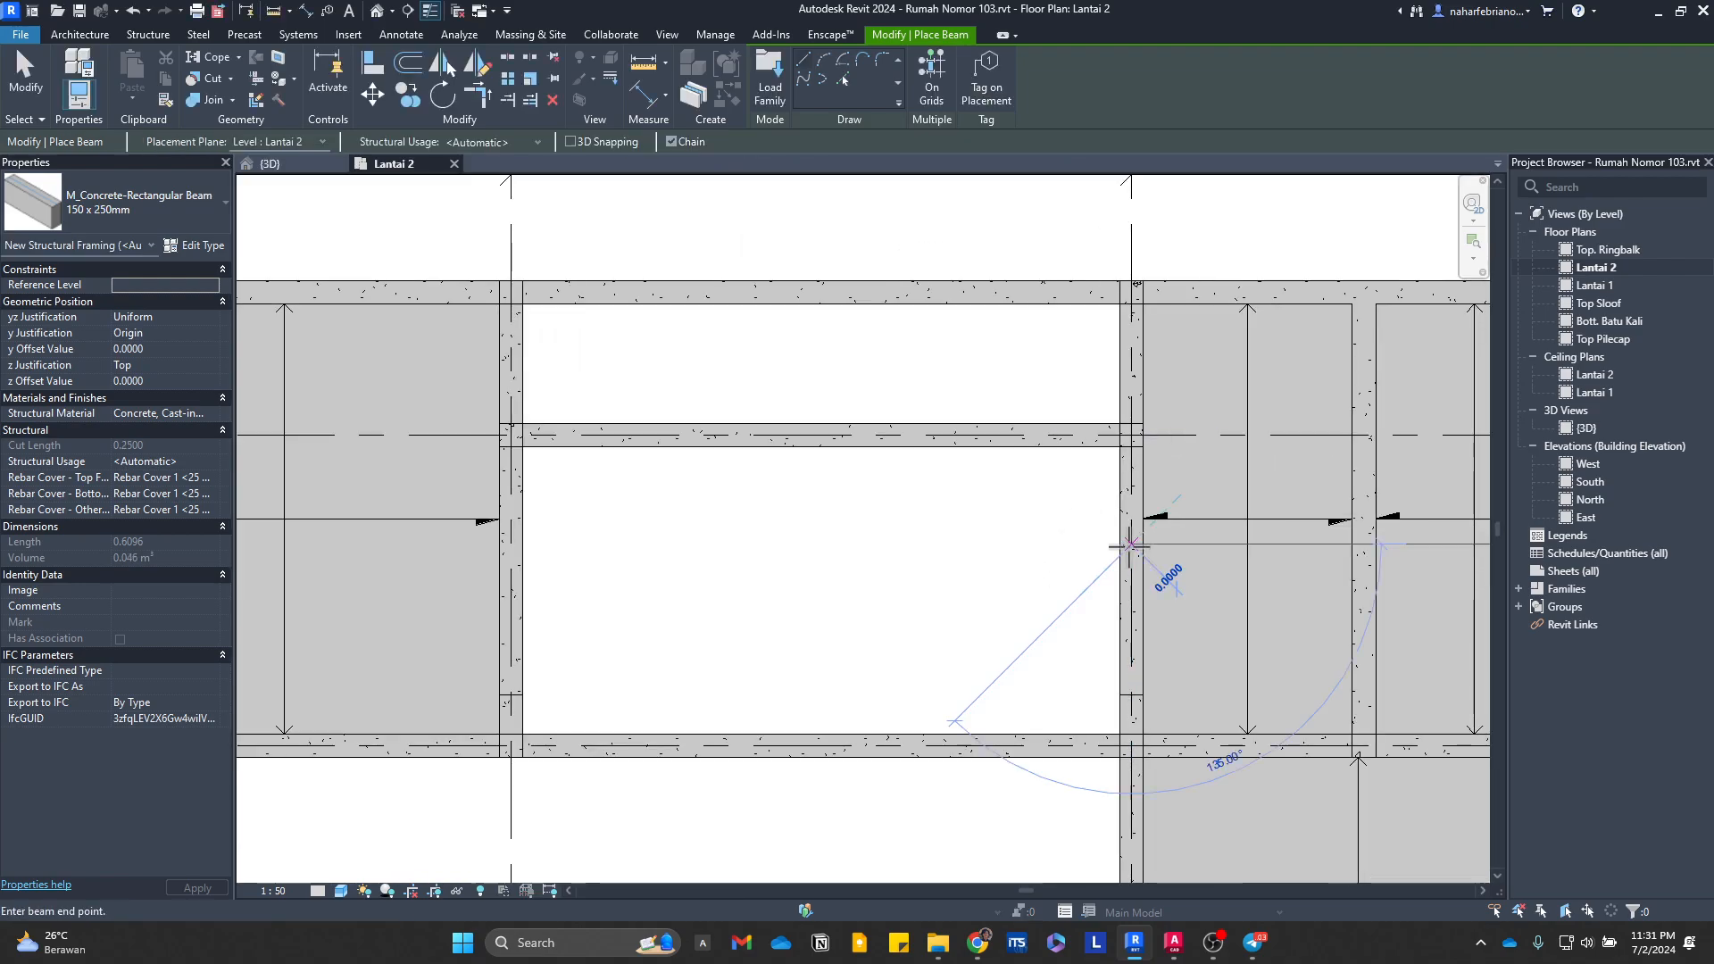
left_click(513, 542)
key("Escape")
key("Escape")
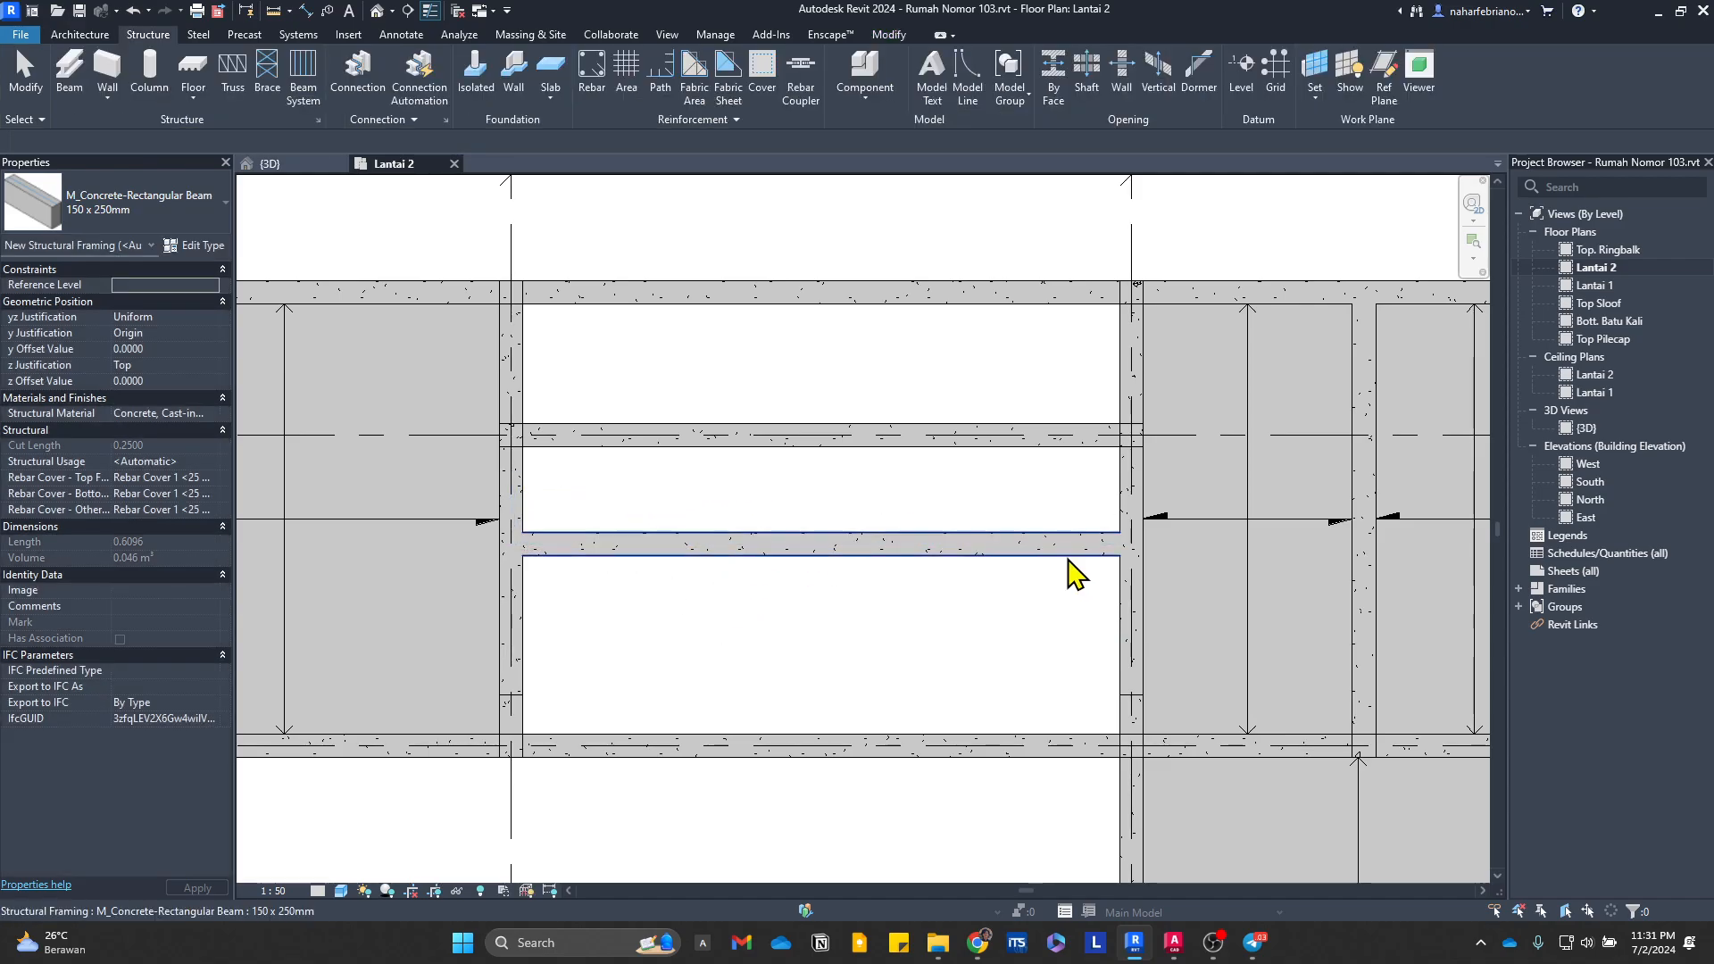
Step: Add an aligned dimension across the clear gap between the 150 x 250mm beam and the beam north of it, and open its value for editing
left_click(1072, 549)
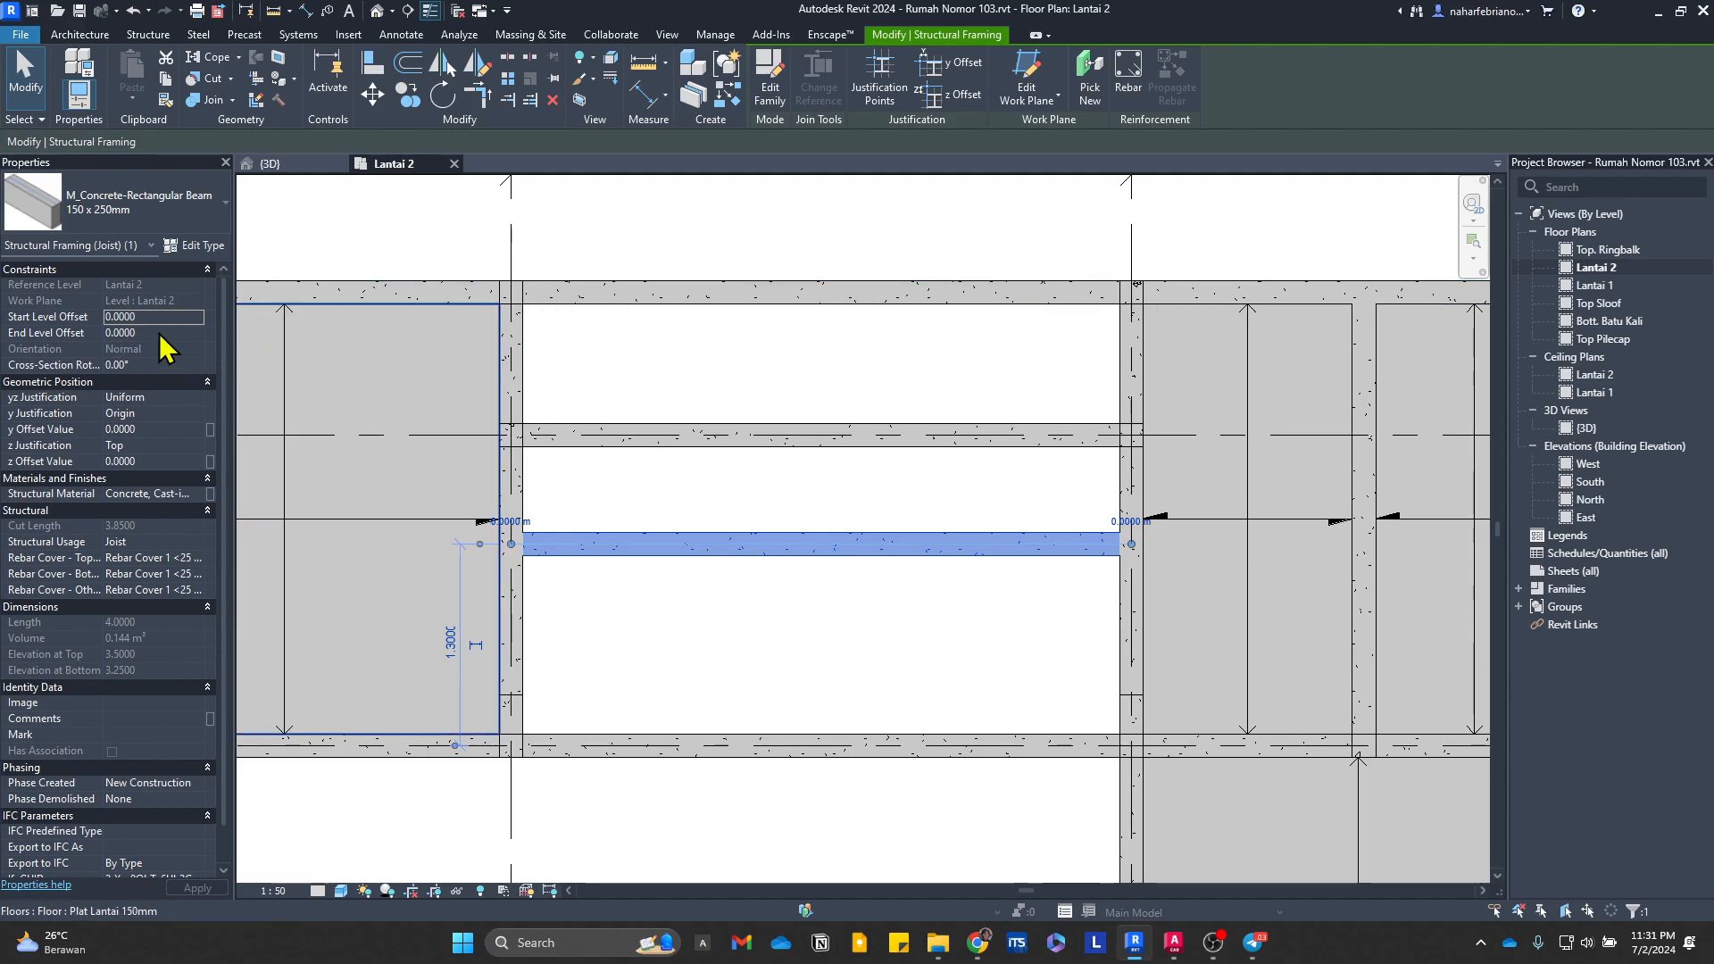
scroll(817, 535, "down", 1)
scroll(819, 520, "up", 1)
left_click(819, 518)
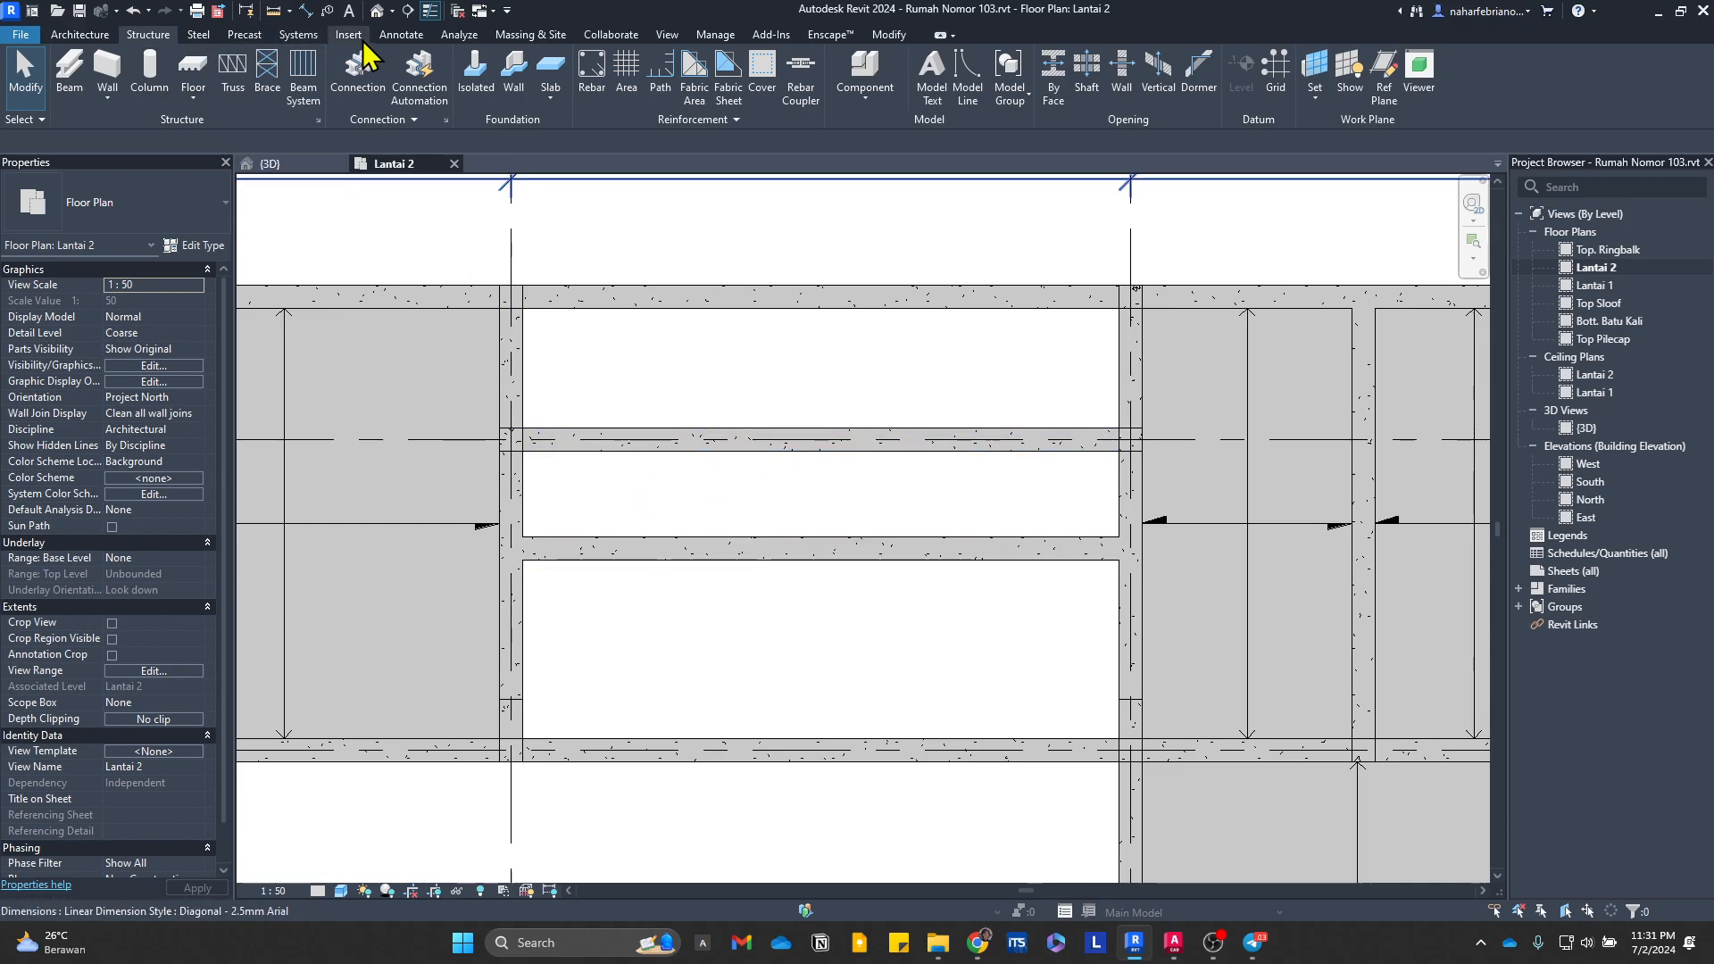
left_click(401, 33)
left_click(70, 76)
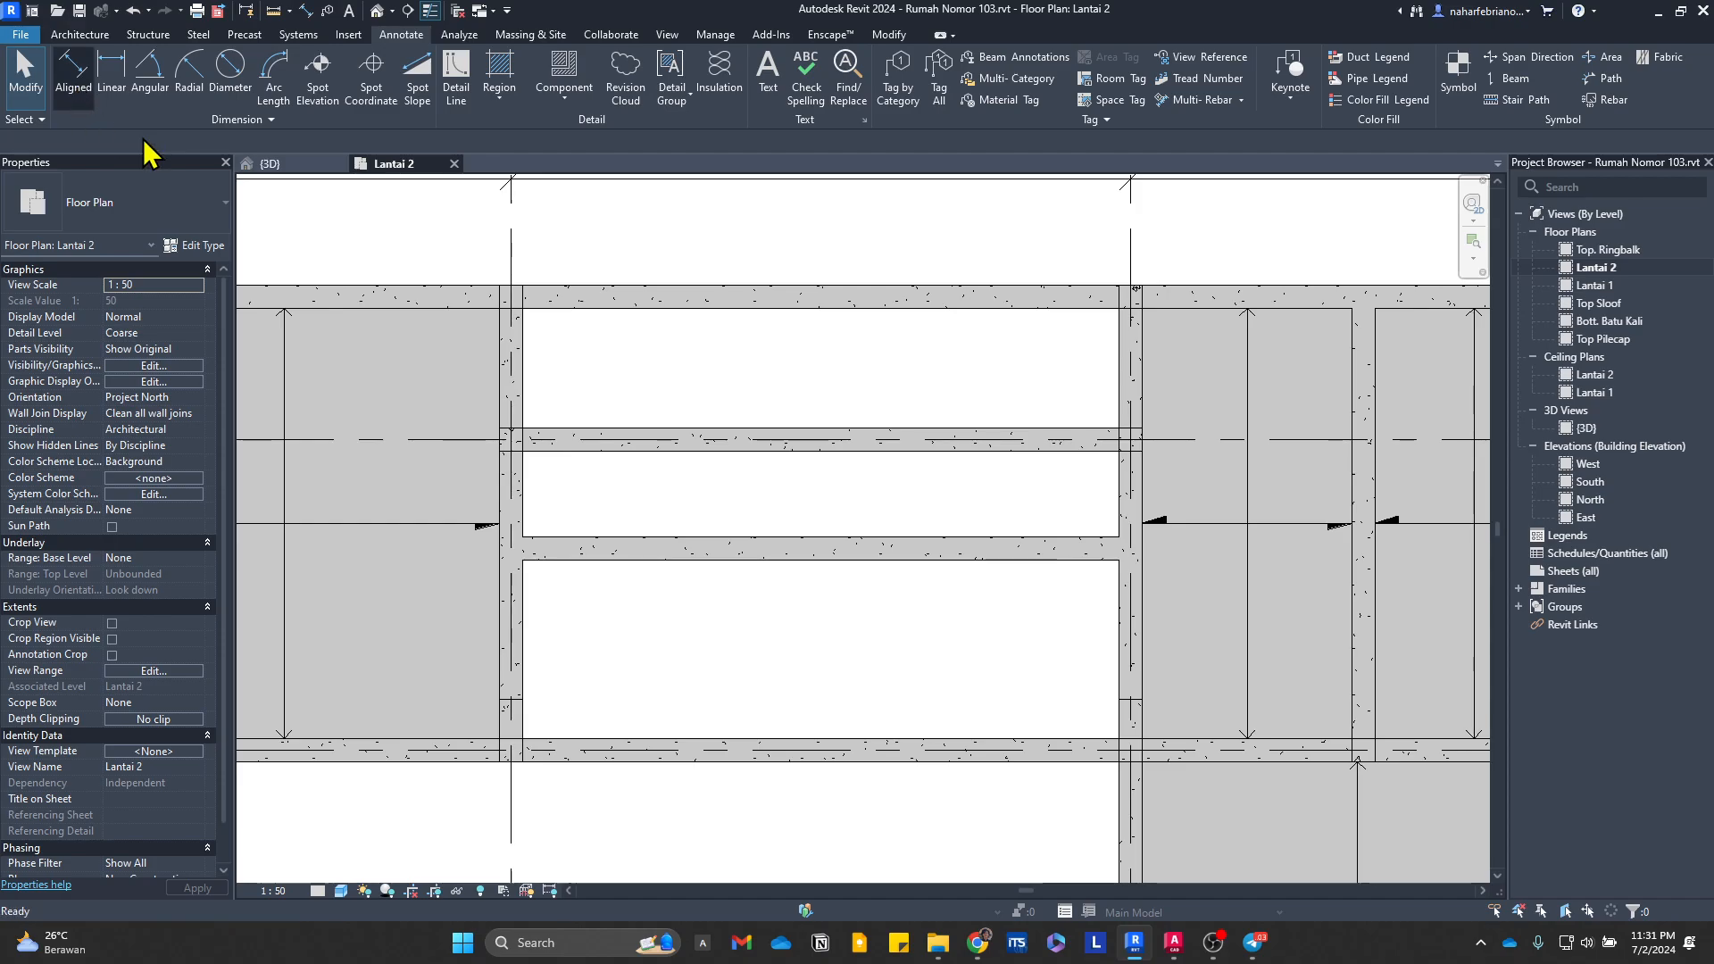
left_click(863, 452)
left_click(880, 536)
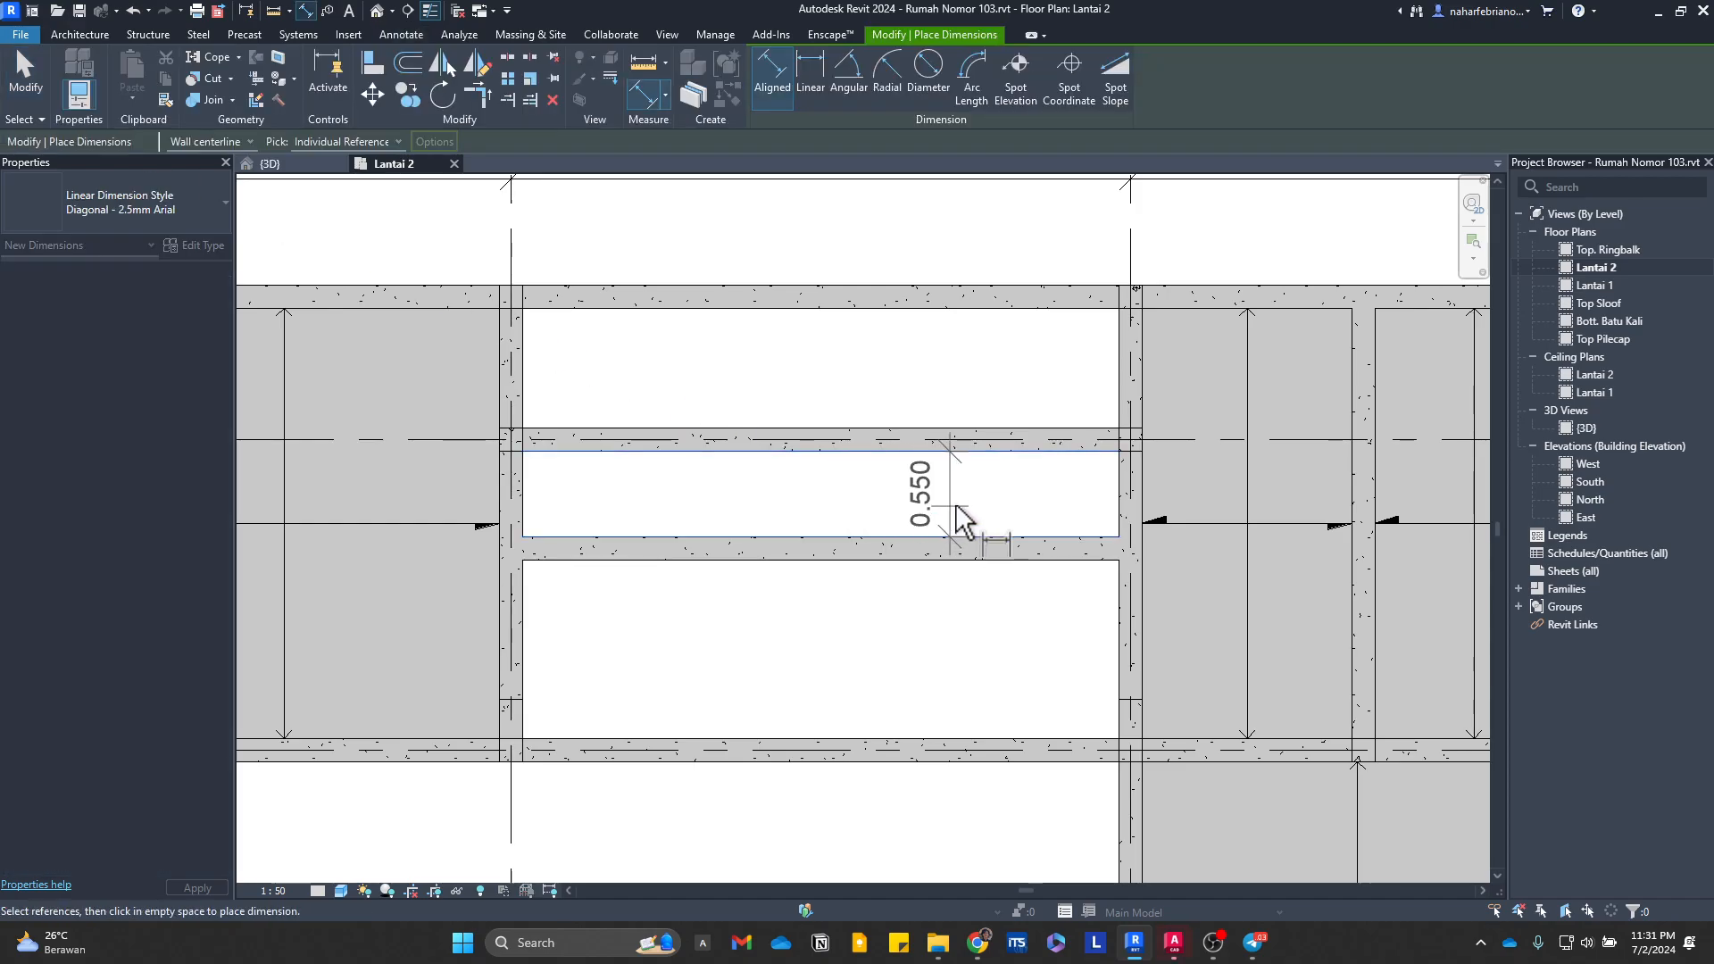
left_click(1003, 513)
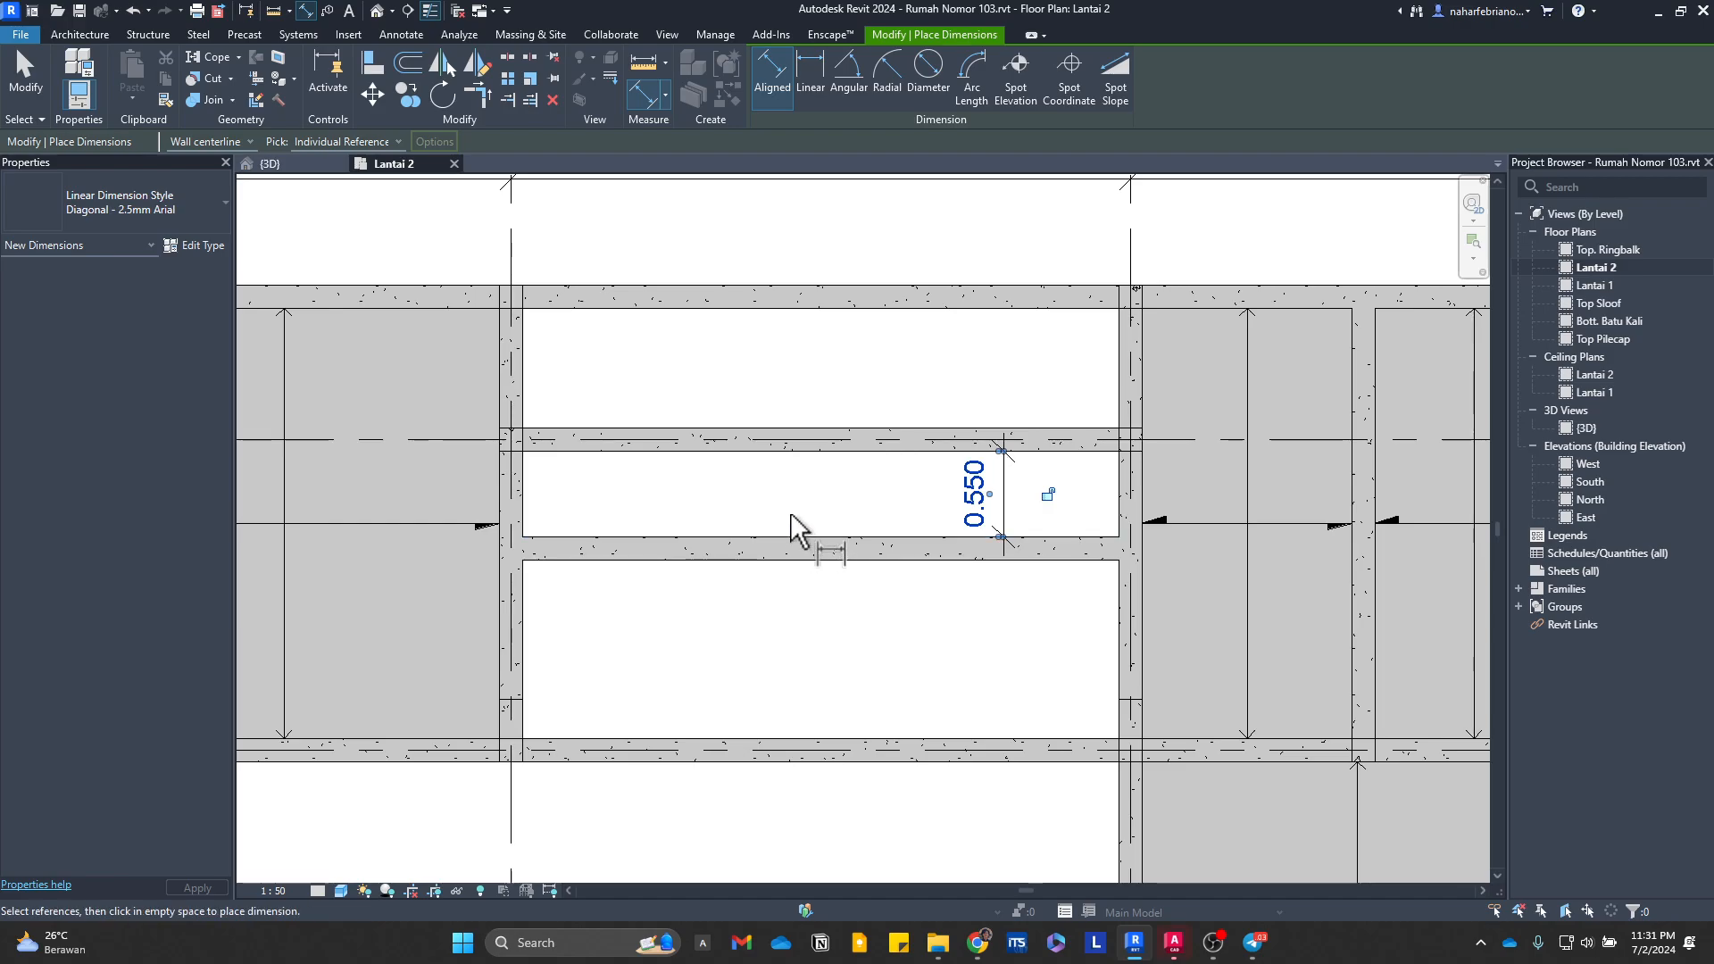
key("Escape")
key("Escape")
left_click(1000, 554)
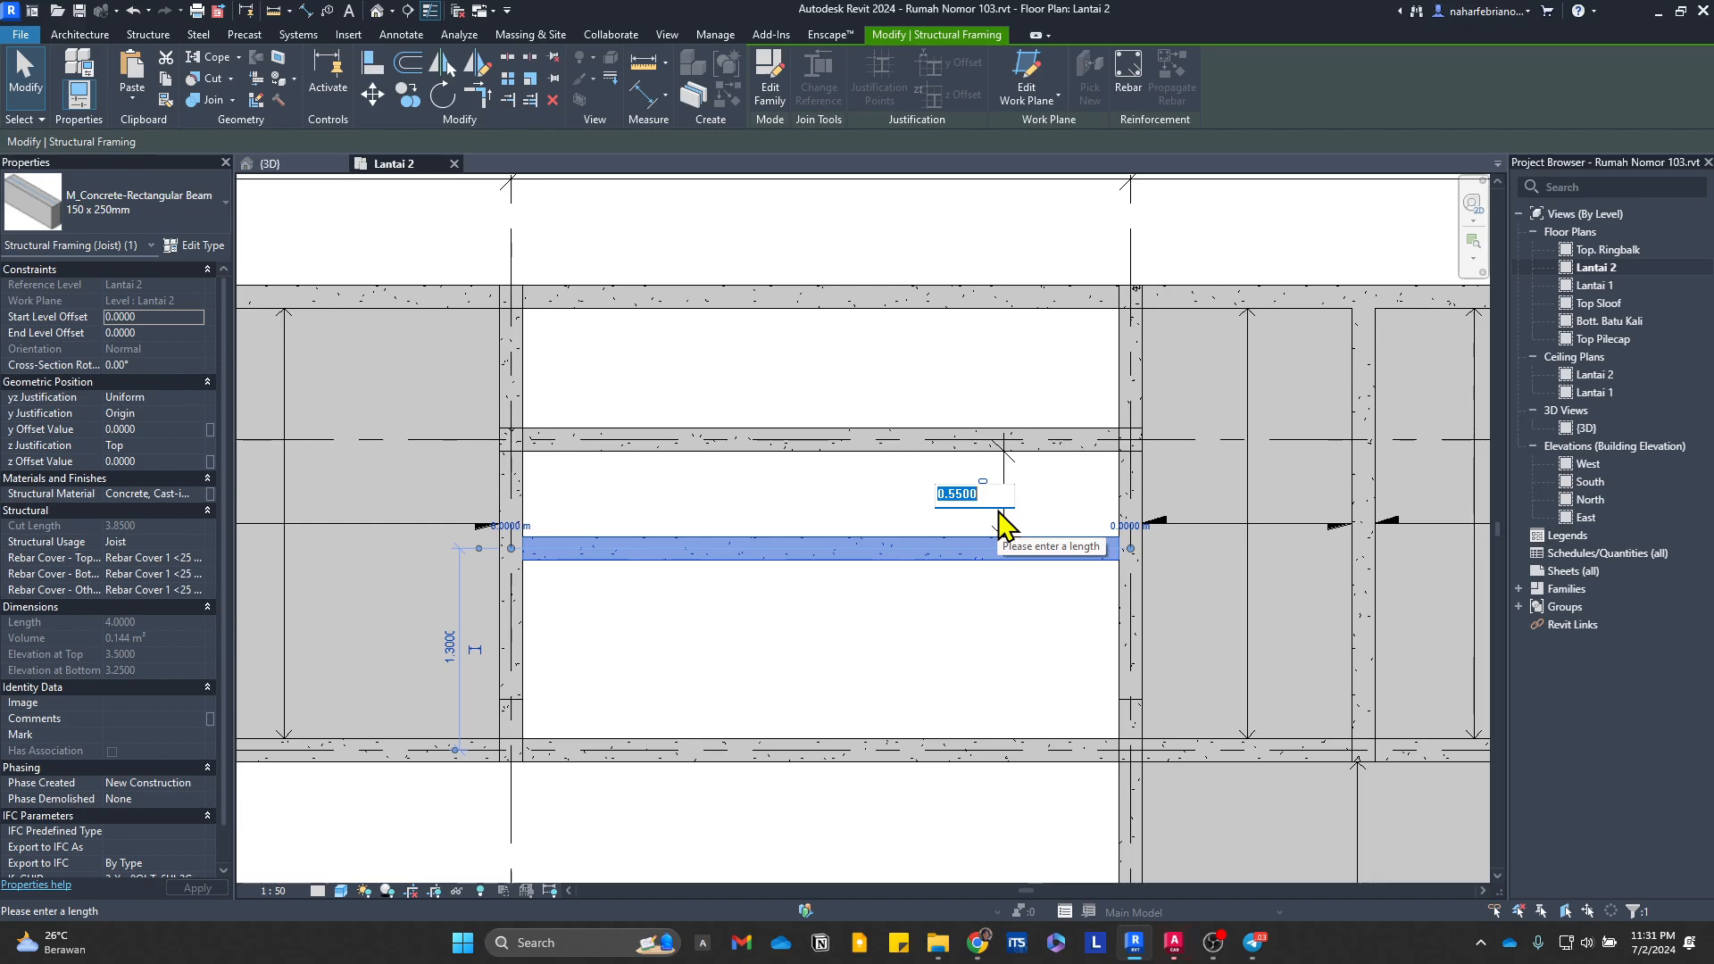
Step: Switch to the AutoCAD plan and dimension the vertical distance from the column's lower corner to the stair landing edge beside MUSHOLA
left_click(1175, 939)
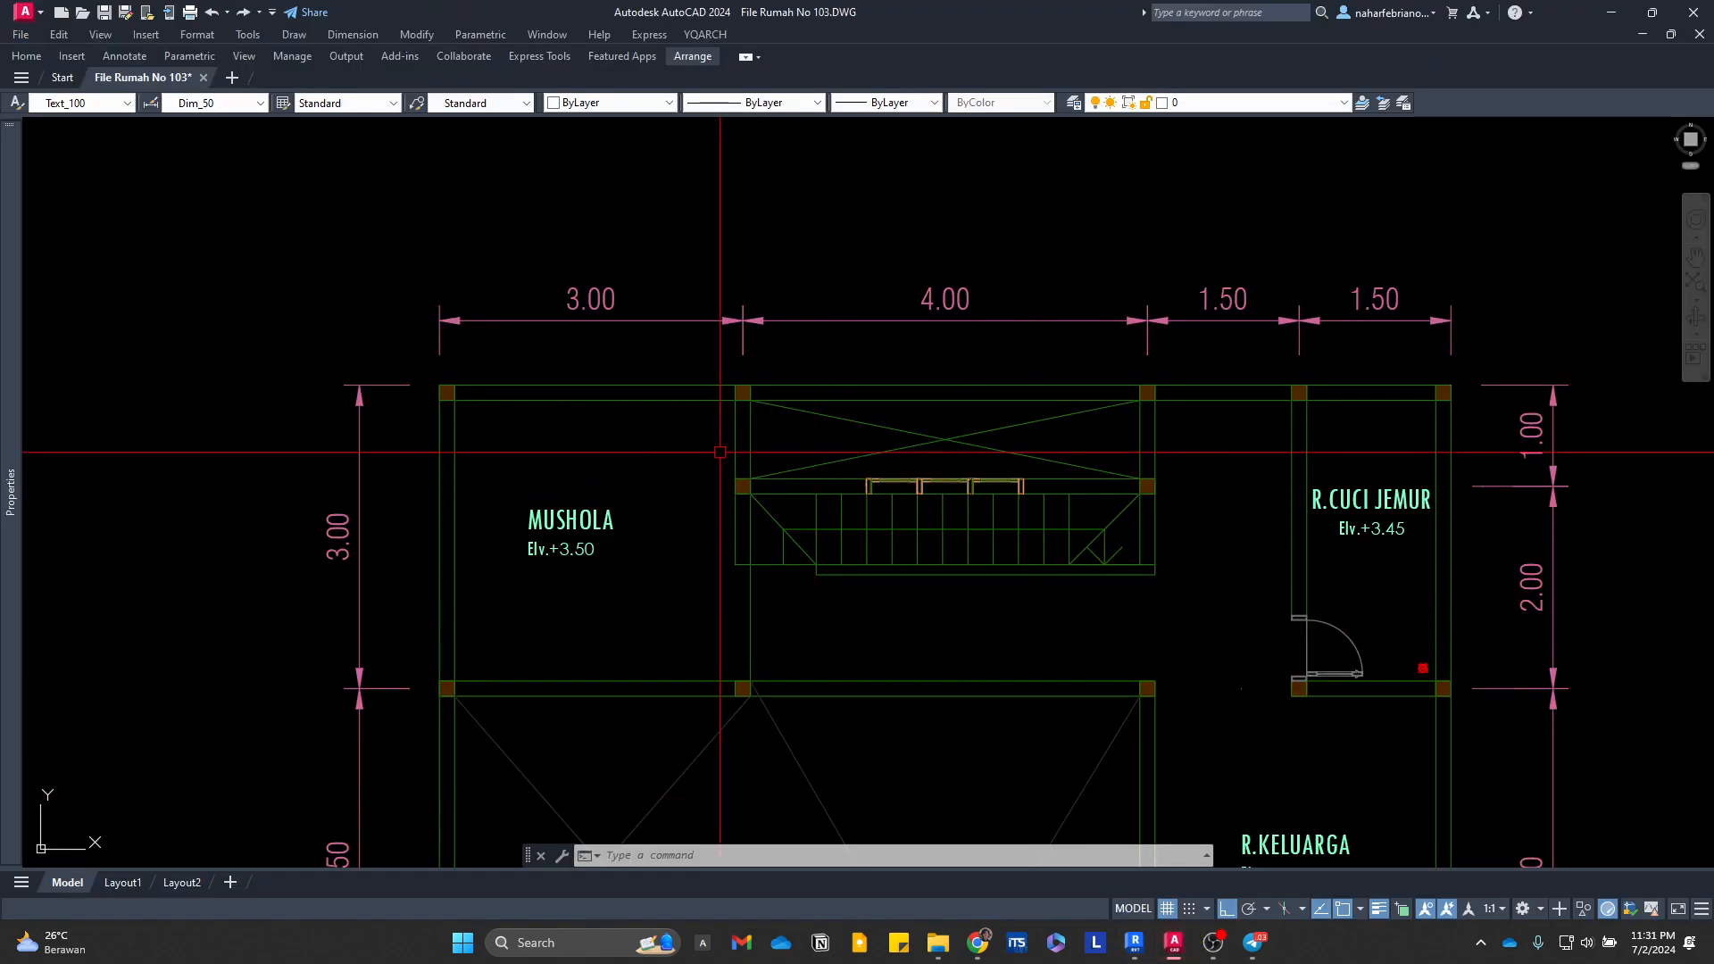
scroll(714, 500, "up", 5)
type("dli")
key("space")
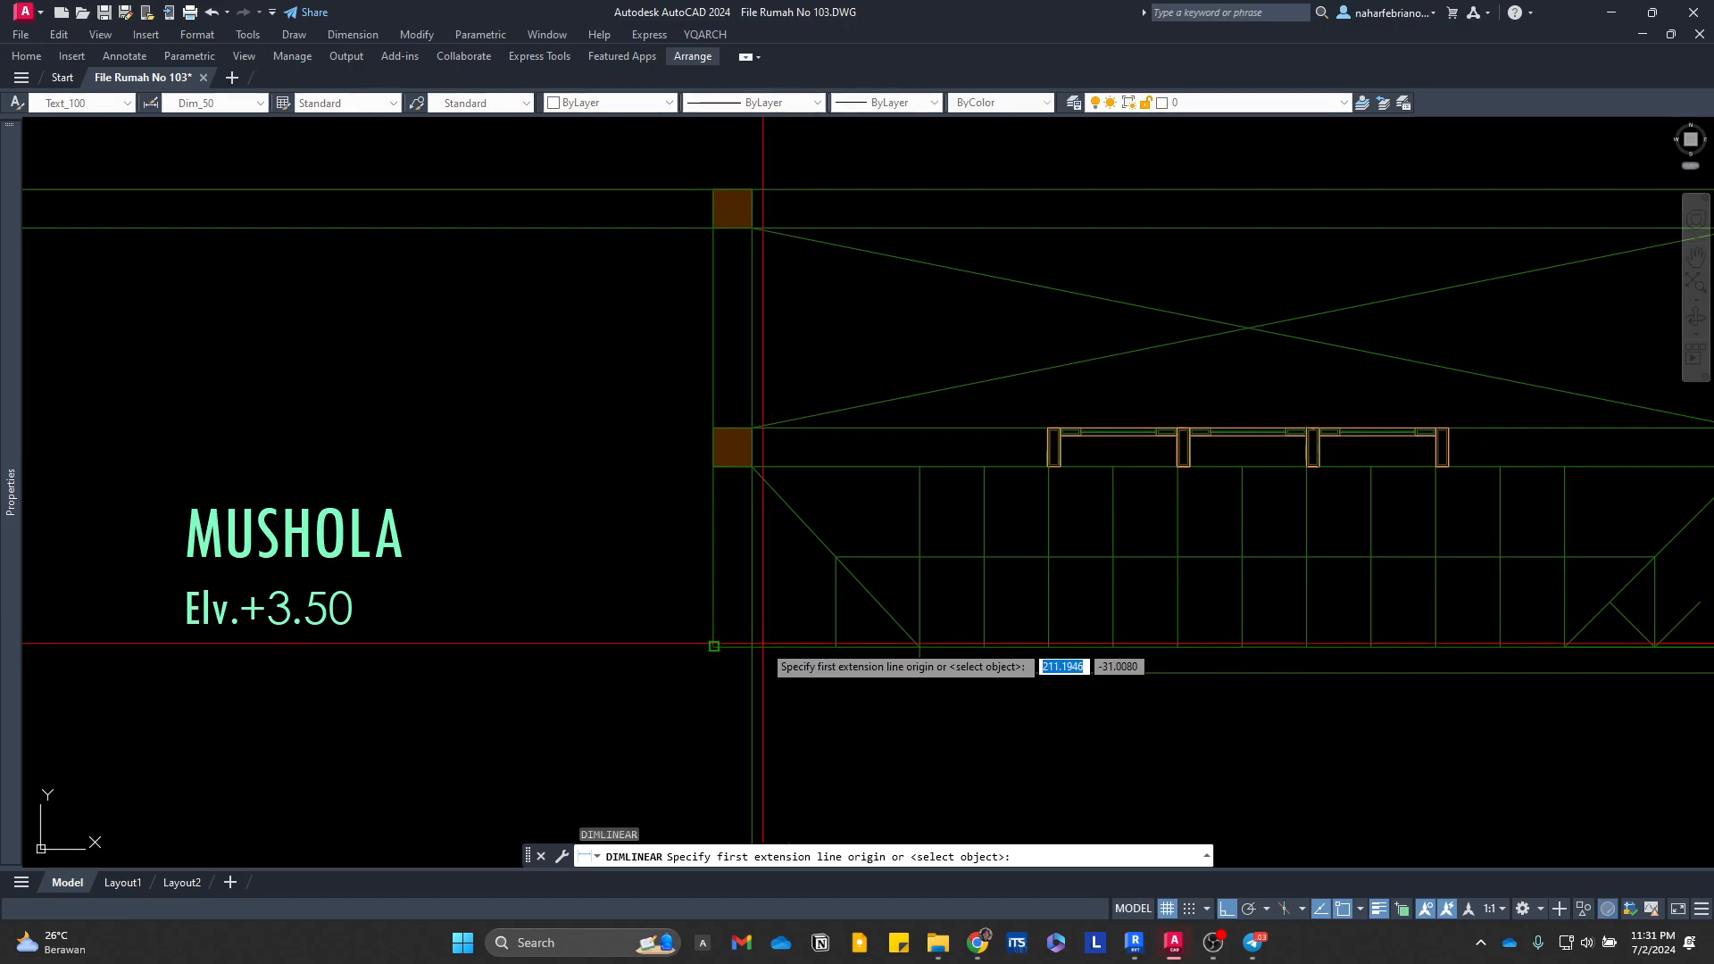
left_click(761, 647)
left_click(752, 467)
left_click(897, 562)
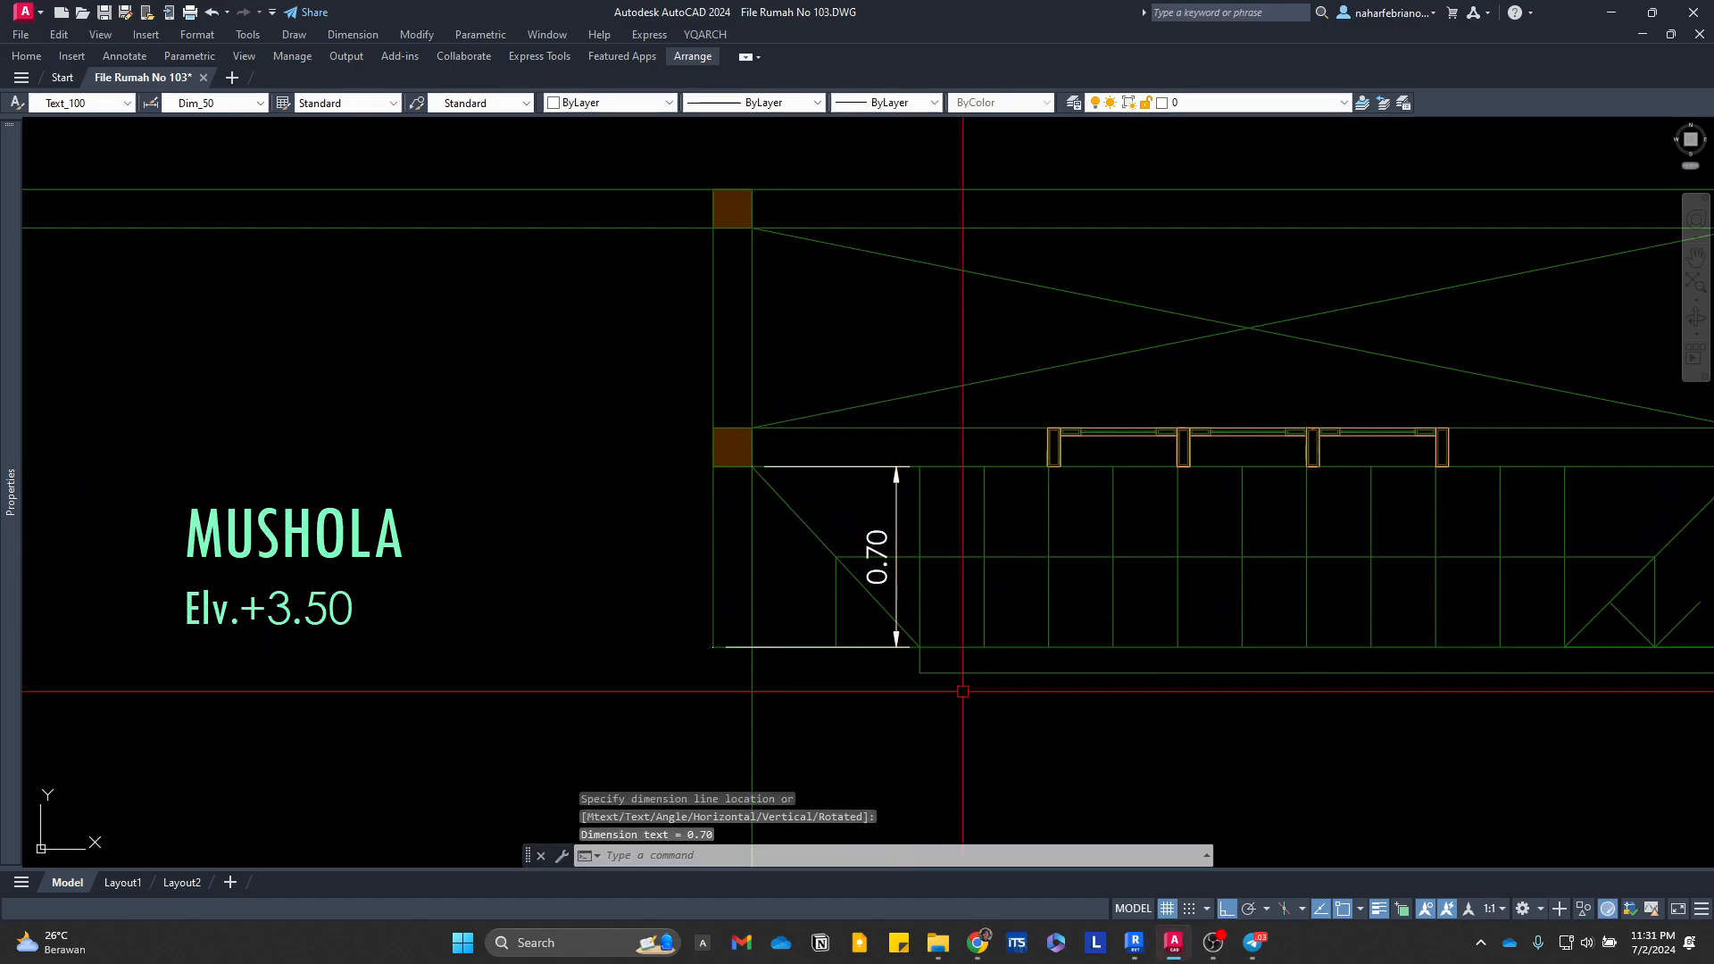
Step: Back in Revit, set the gap between the 150 x 250mm beam and the beam north of it to 0.7 m, and delete the dimension
left_click(1132, 952)
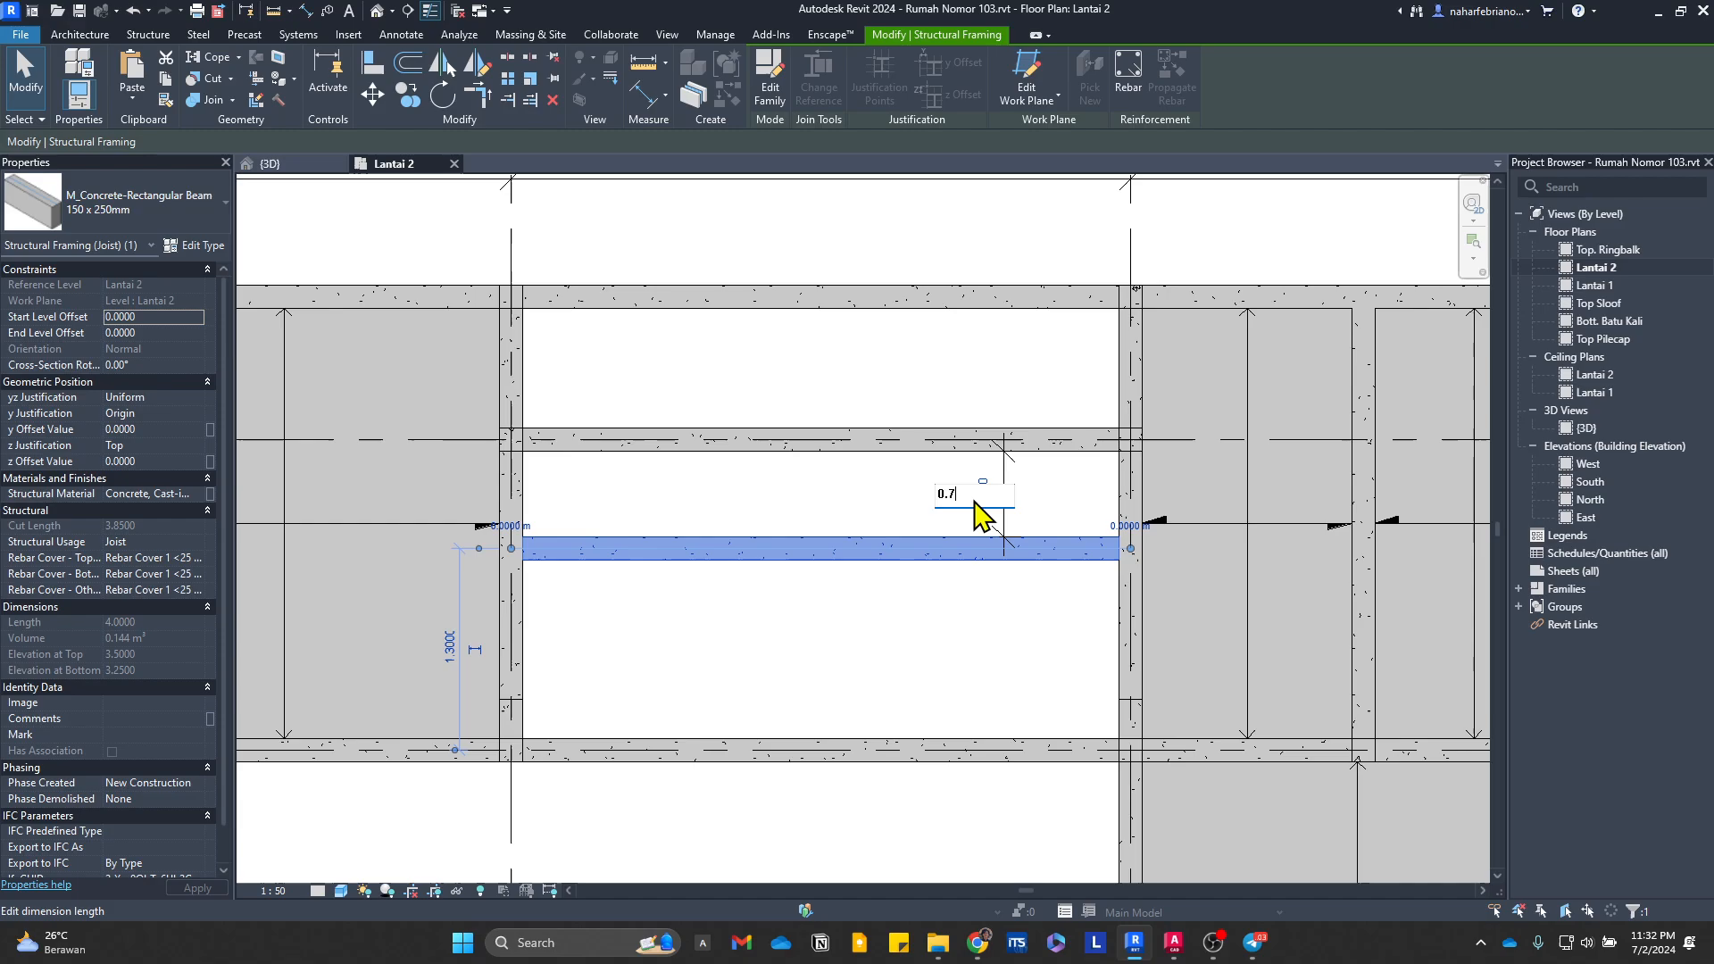
key("Return")
key("Escape")
left_click(982, 507)
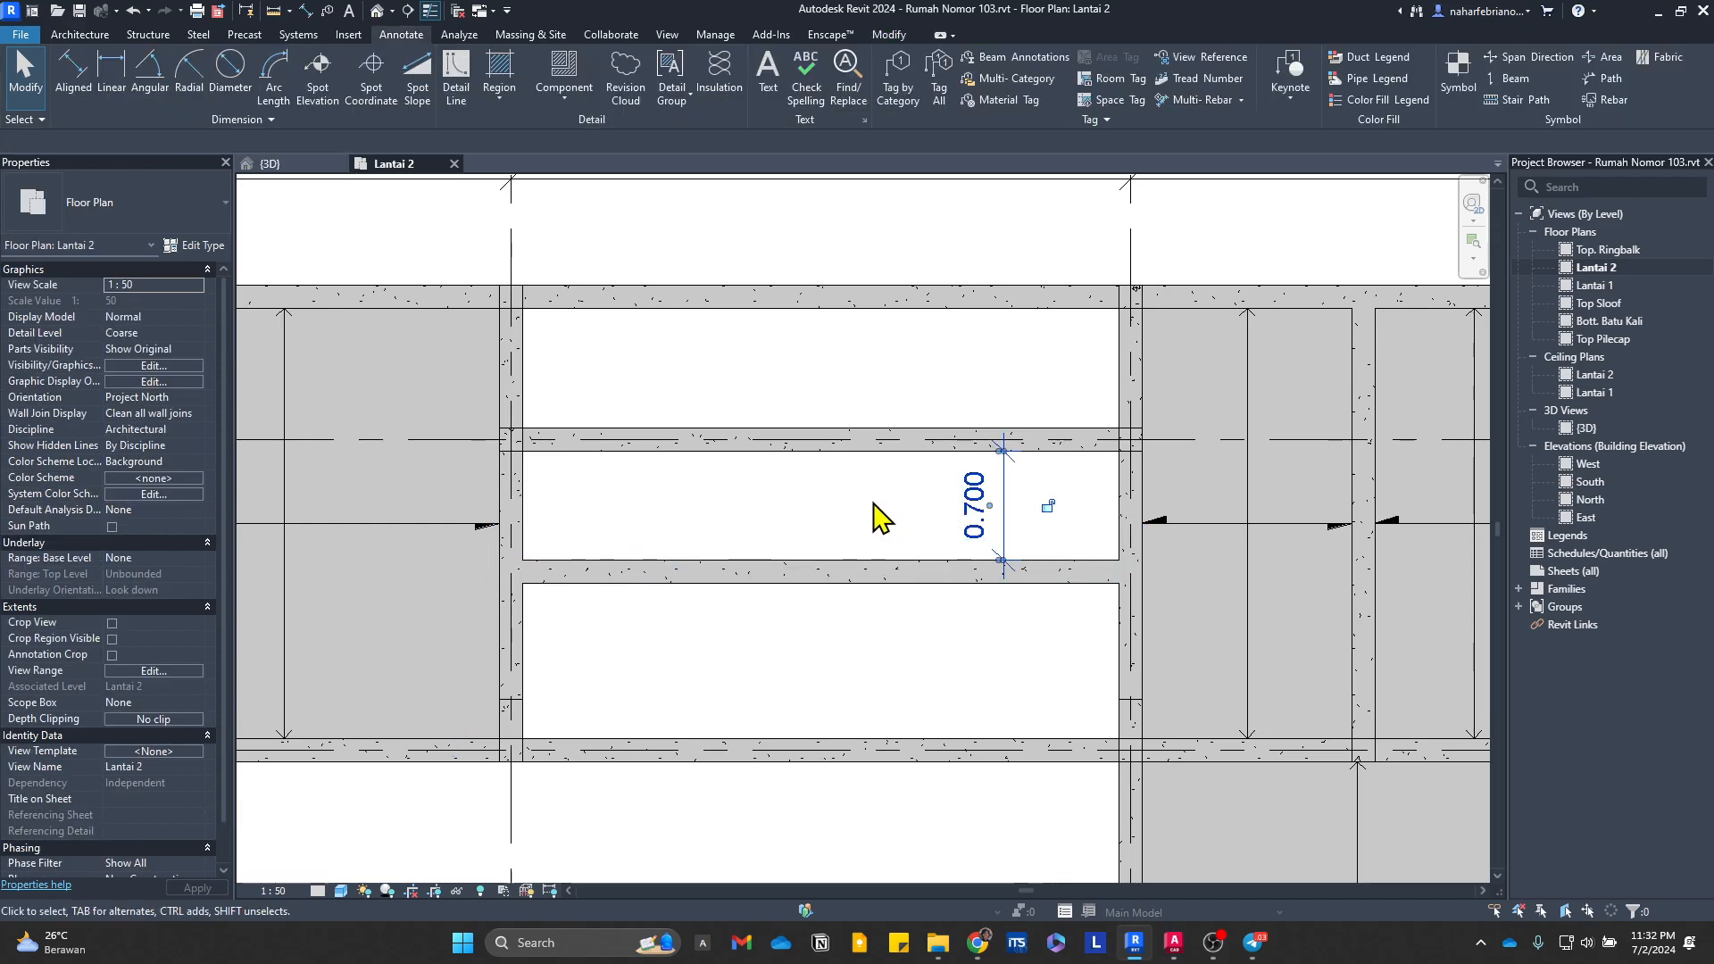
key("Delete")
Step: Create a 3.85 by 1 m Plat Lantai 150mm floor slab in the middle bay, south of the 150 x 250mm beam
scroll(768, 558, "down", 3)
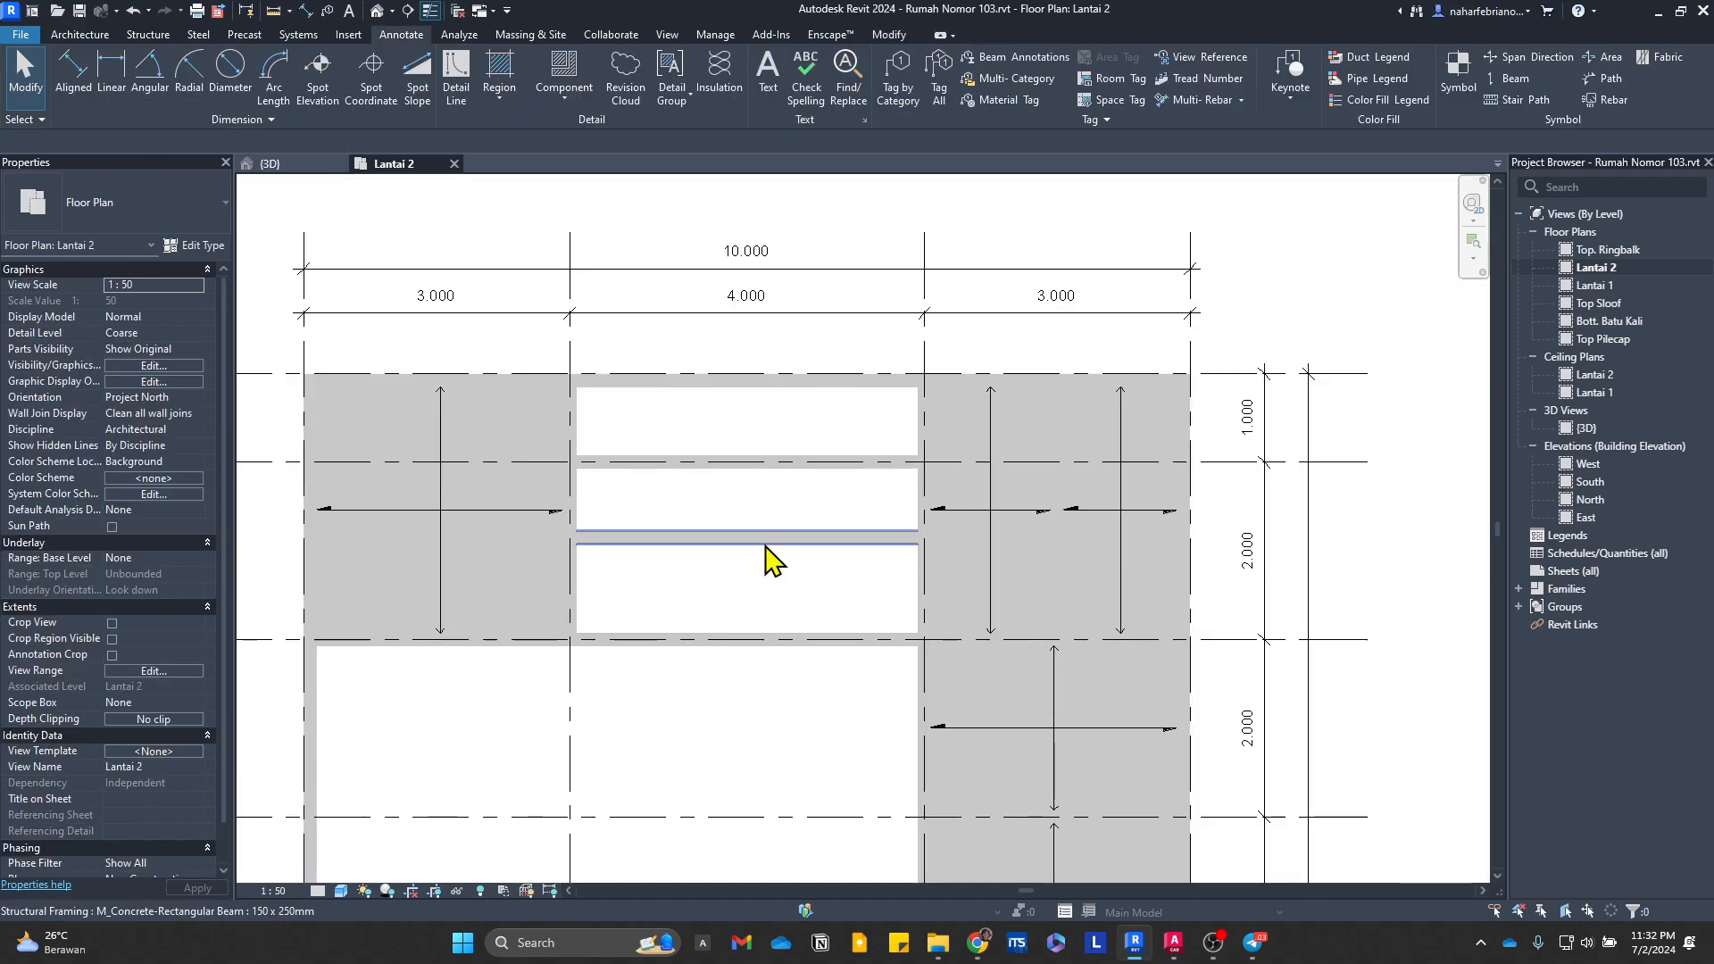
scroll(669, 371, "up", 2)
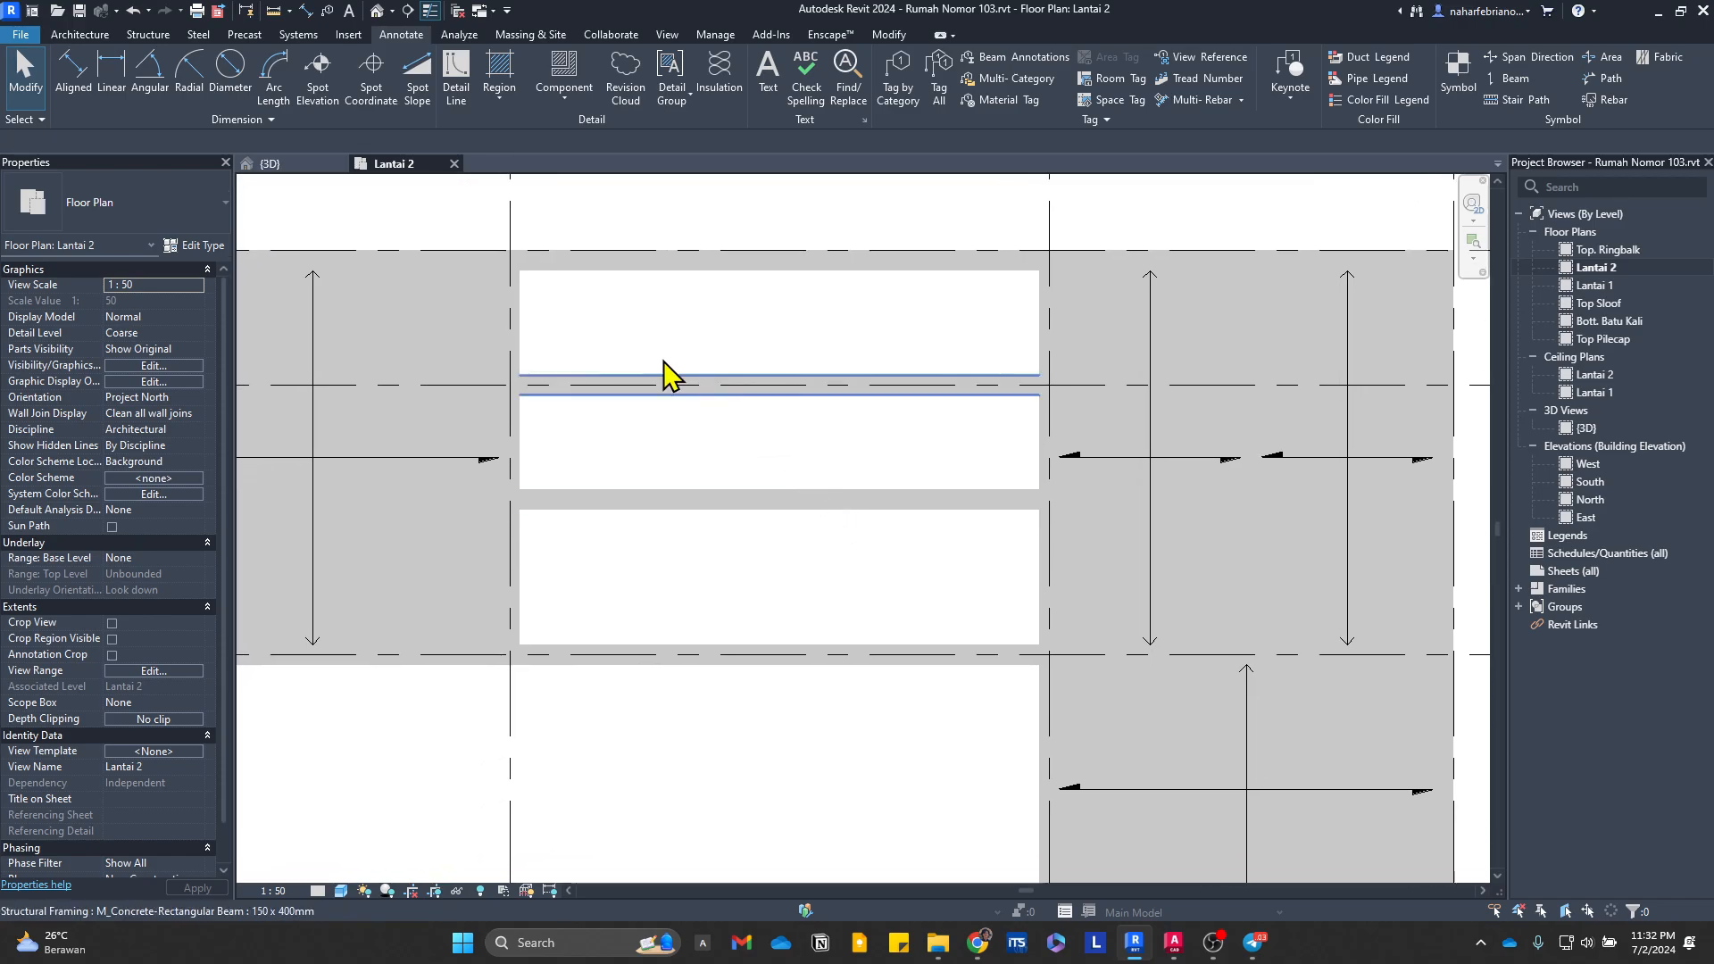
left_click(416, 489)
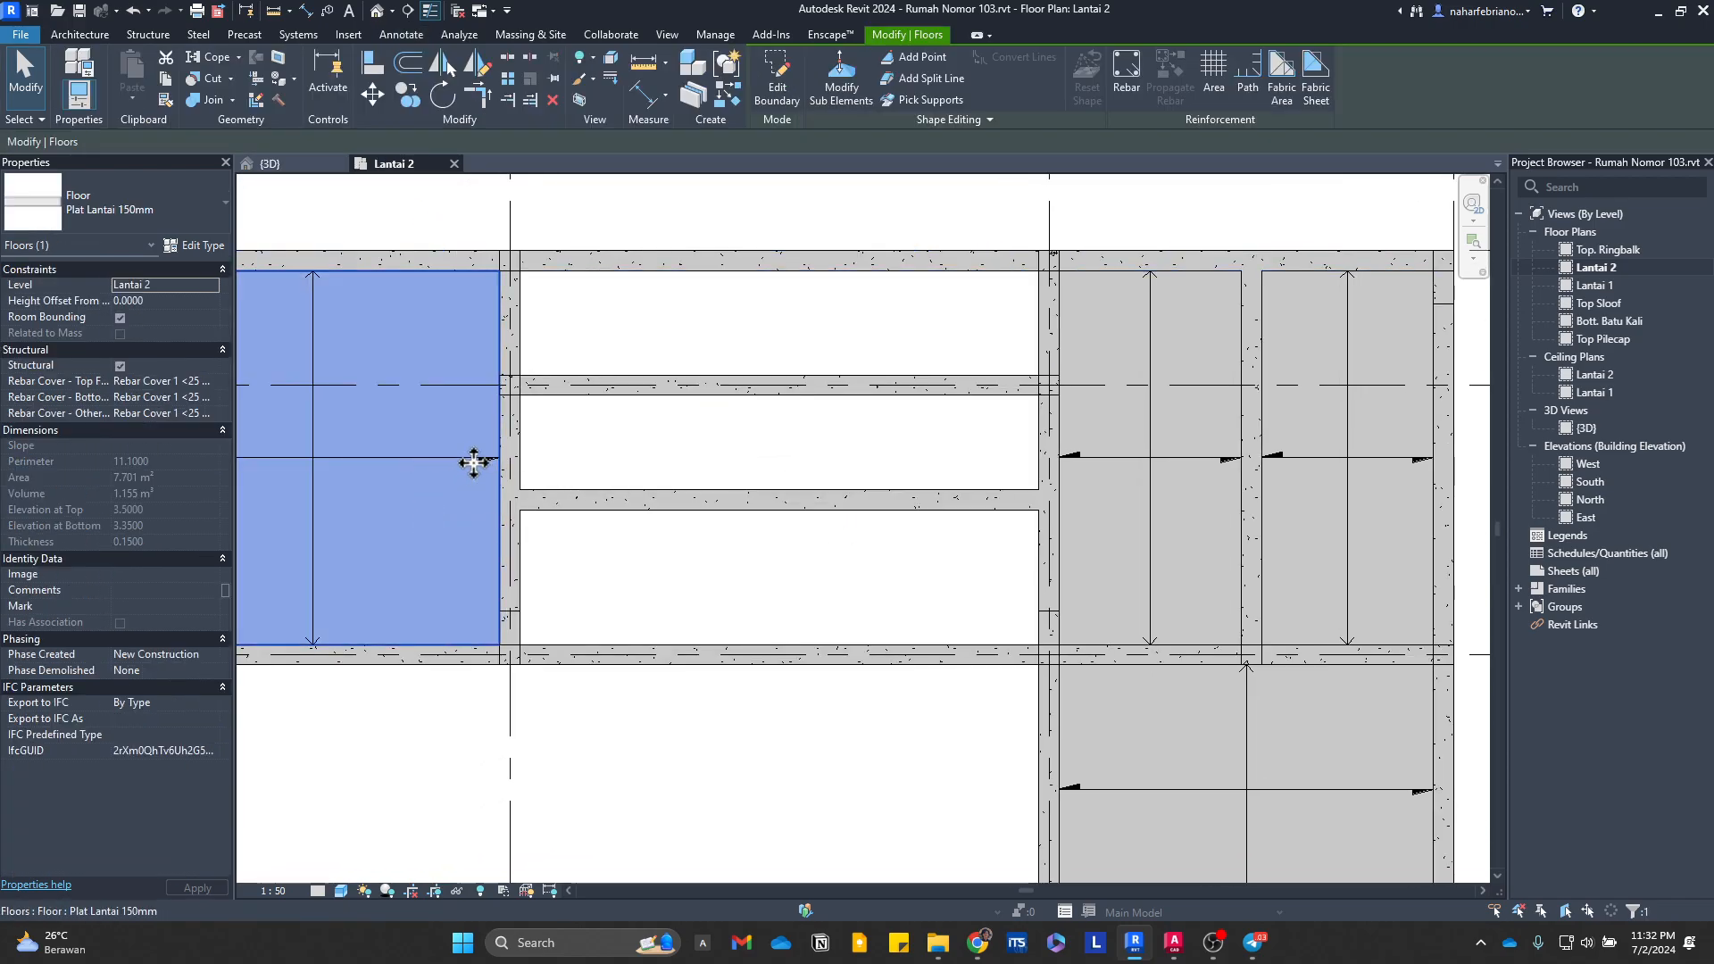
key("c")
key("s")
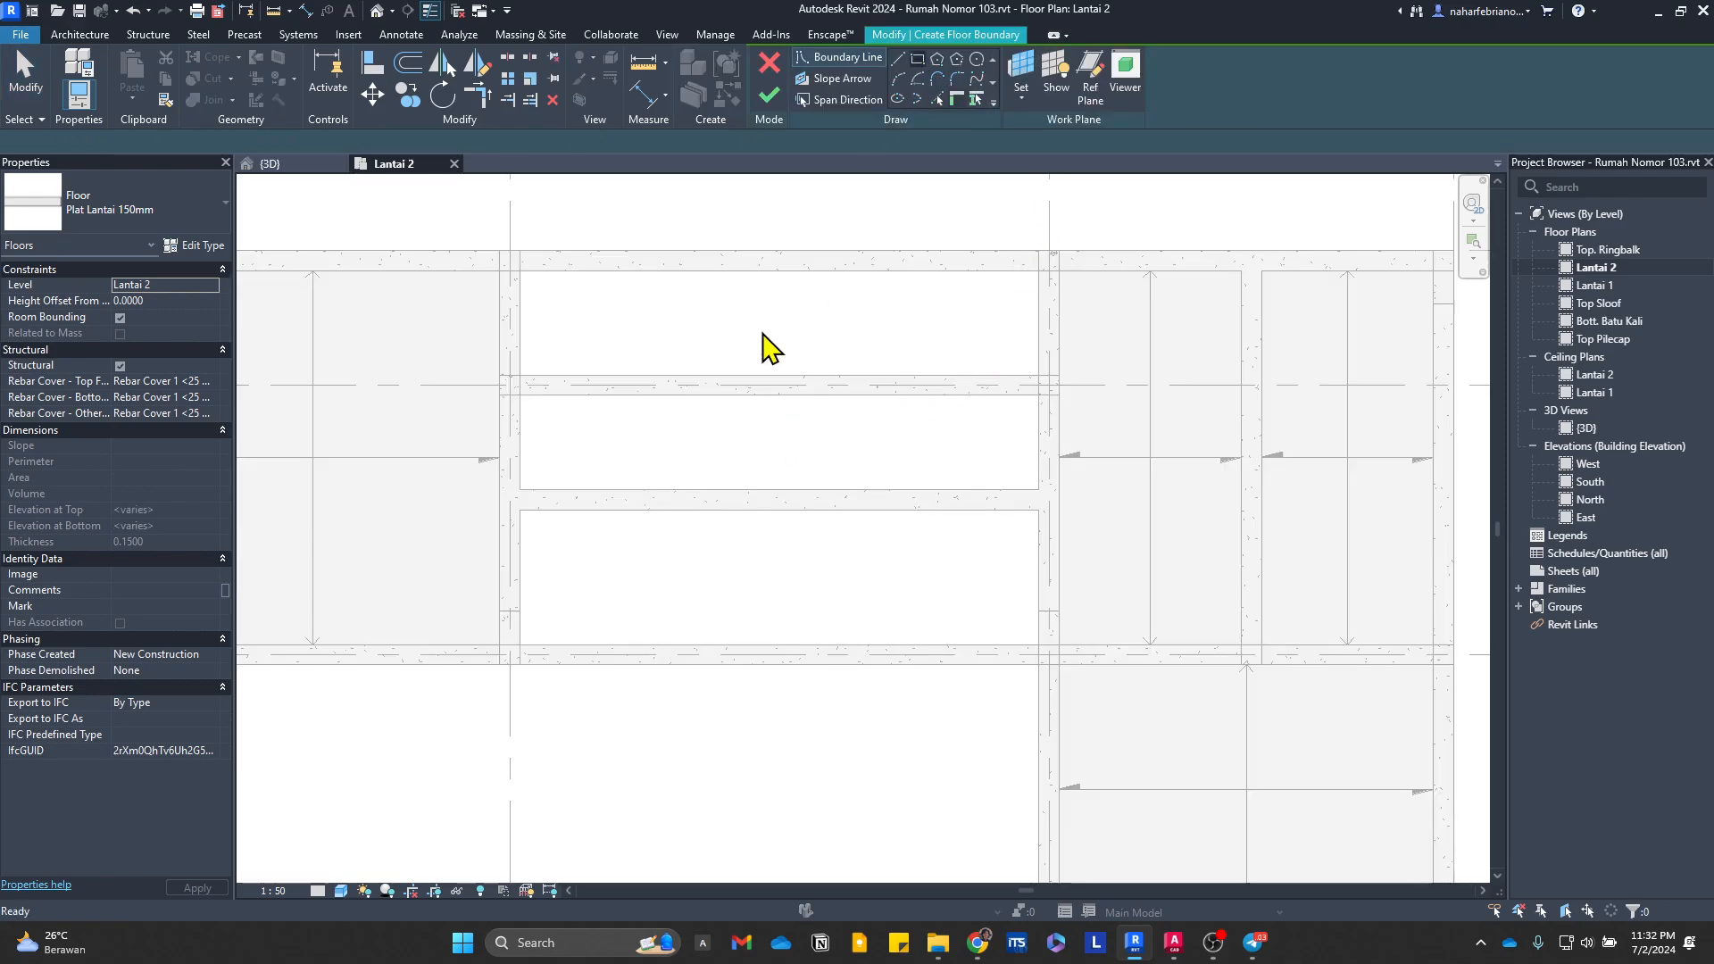
left_click(519, 510)
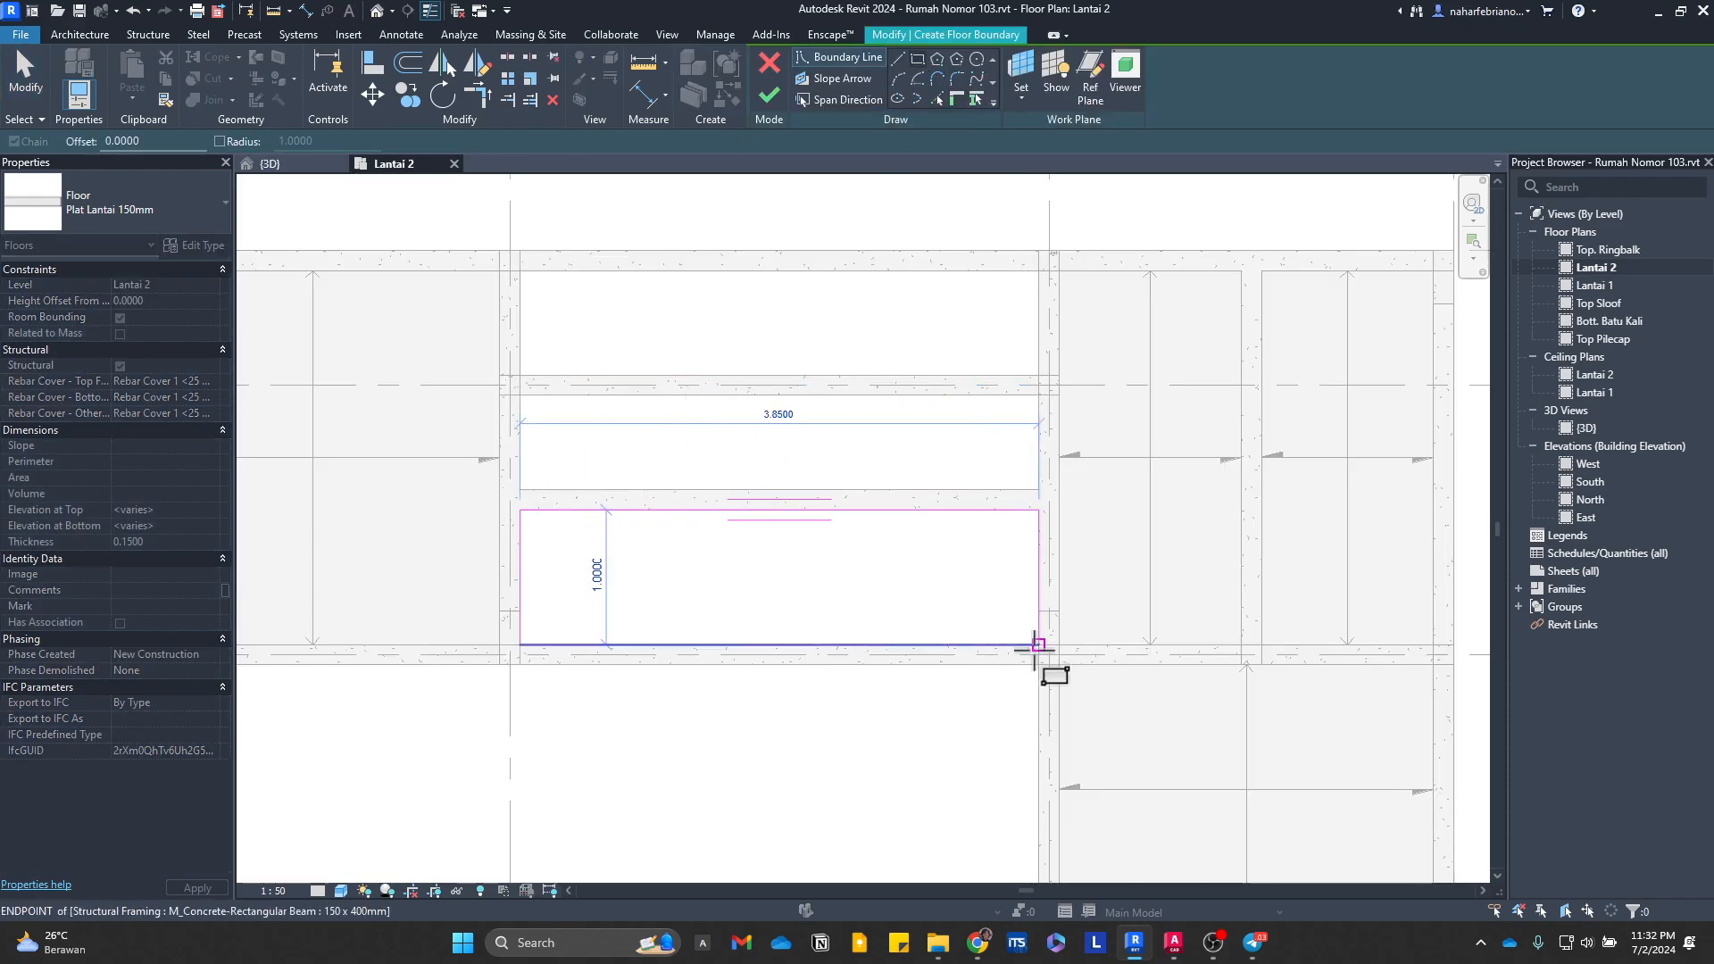
left_click(1038, 644)
left_click(769, 99)
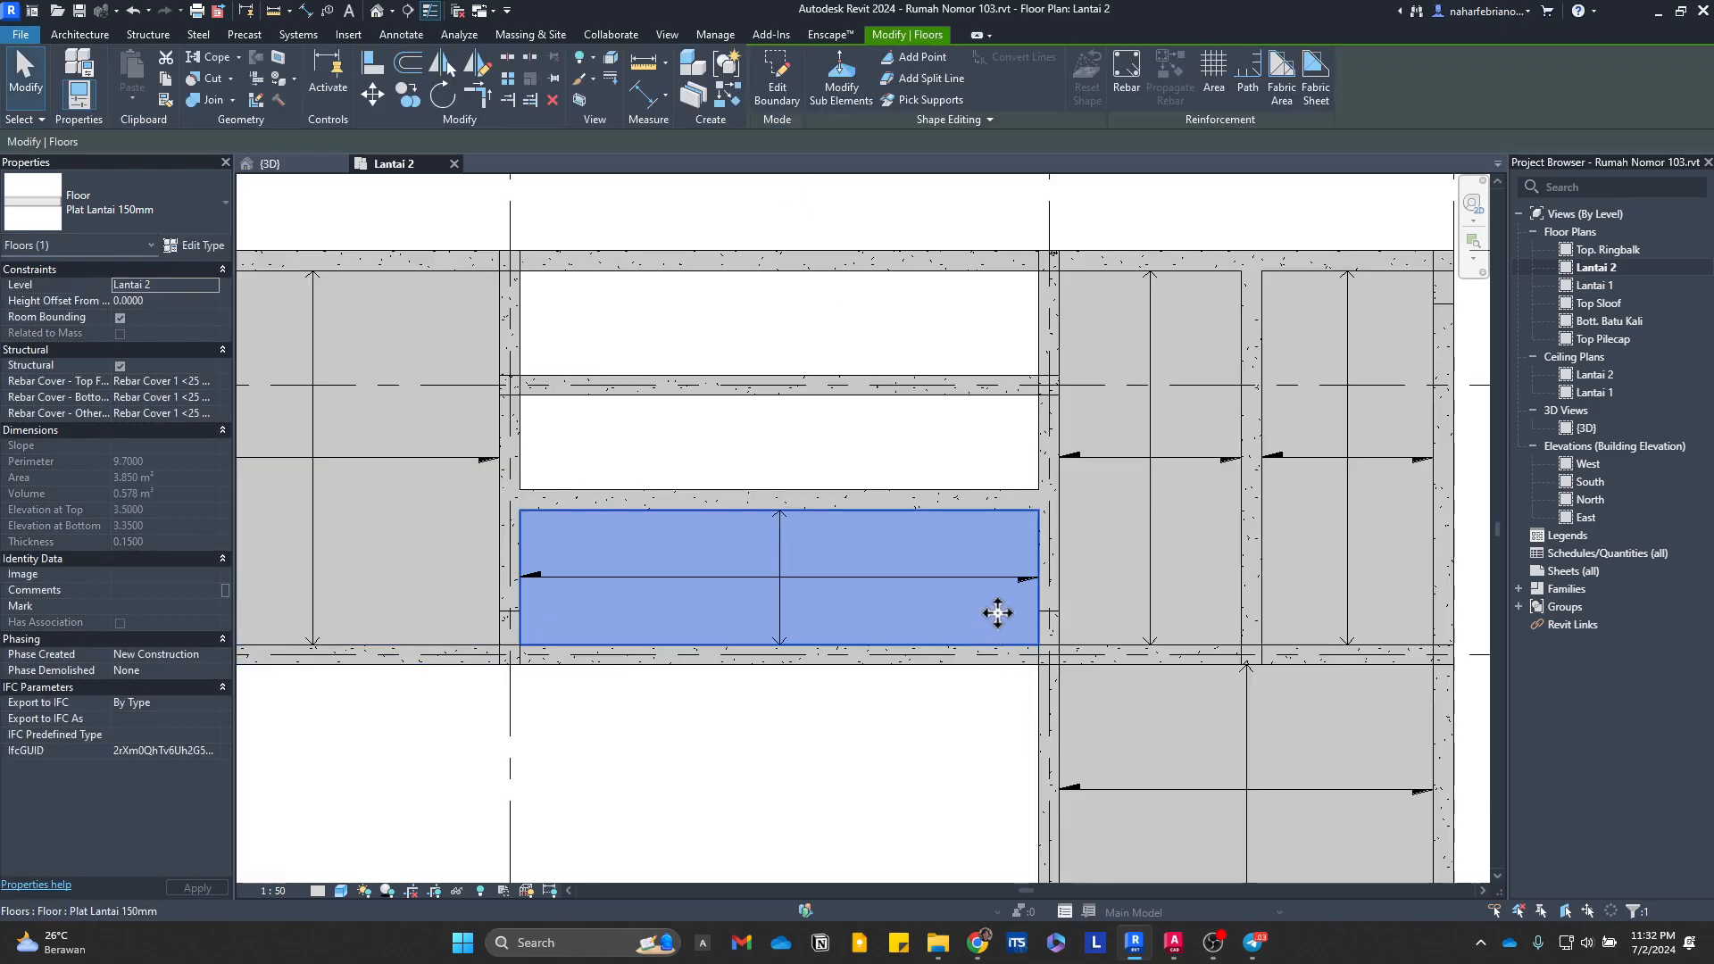
key("Escape")
Step: Delete the span direction symbols from all the Lantai 2 floor slabs in the western, middle and eastern bays
scroll(964, 491, "down", 5)
middle_click_drag(965, 699, 837, 584)
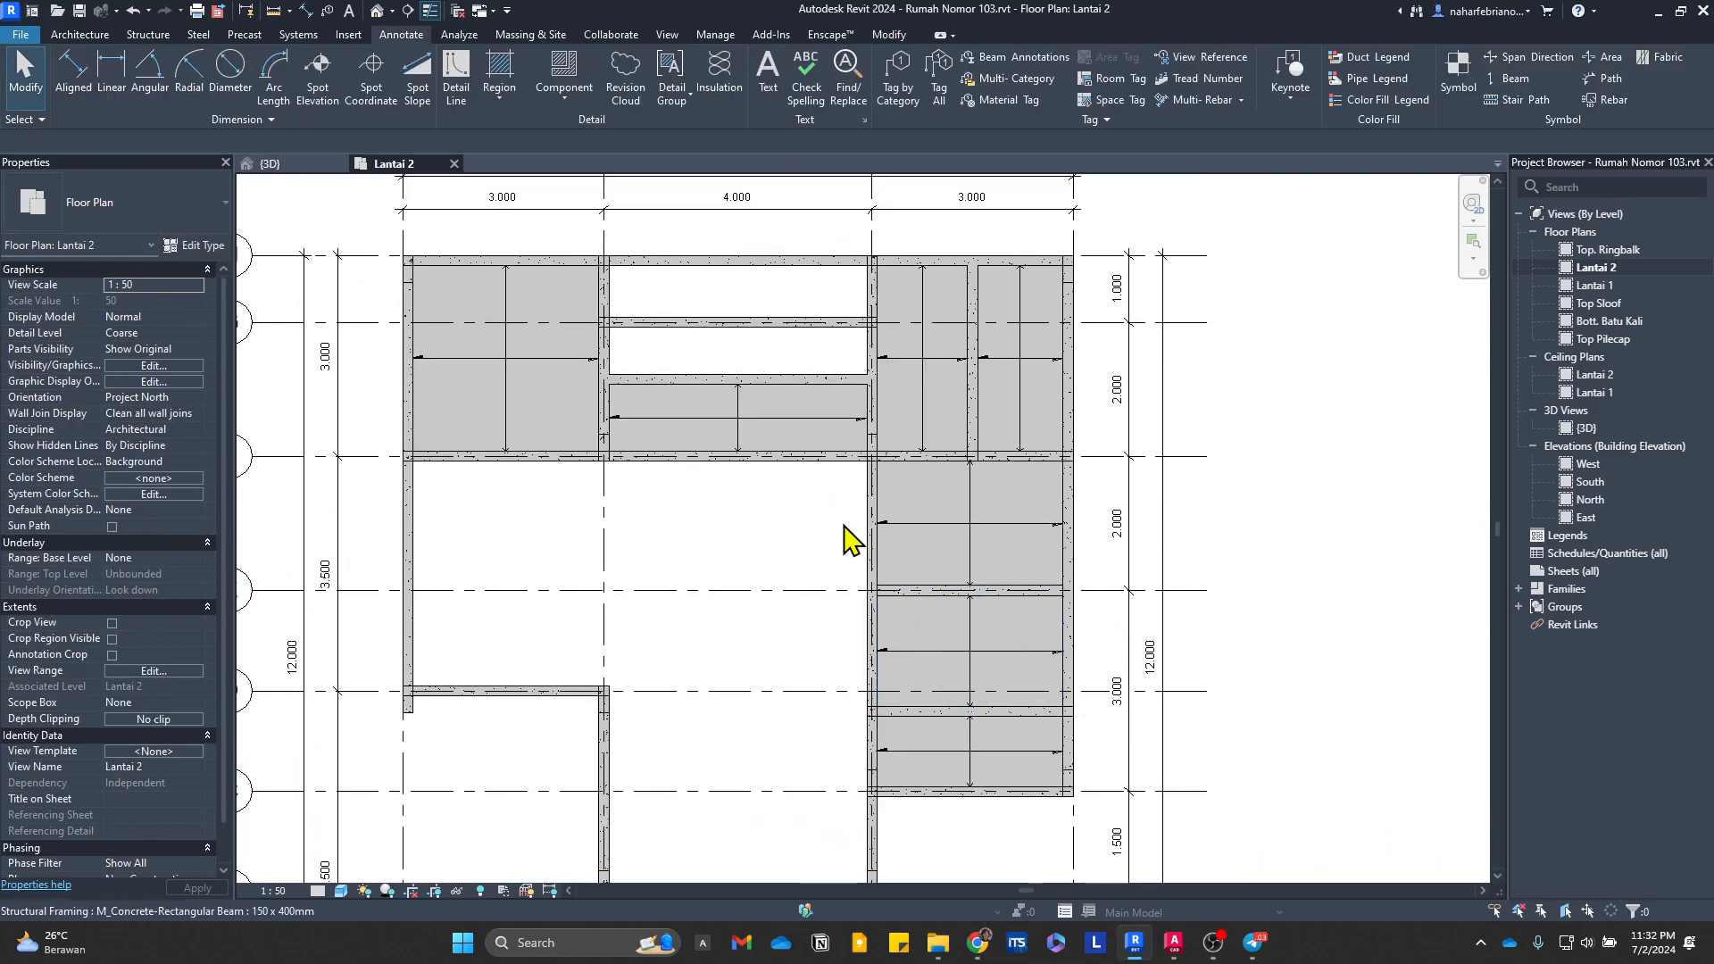
left_click(512, 373)
key("Delete")
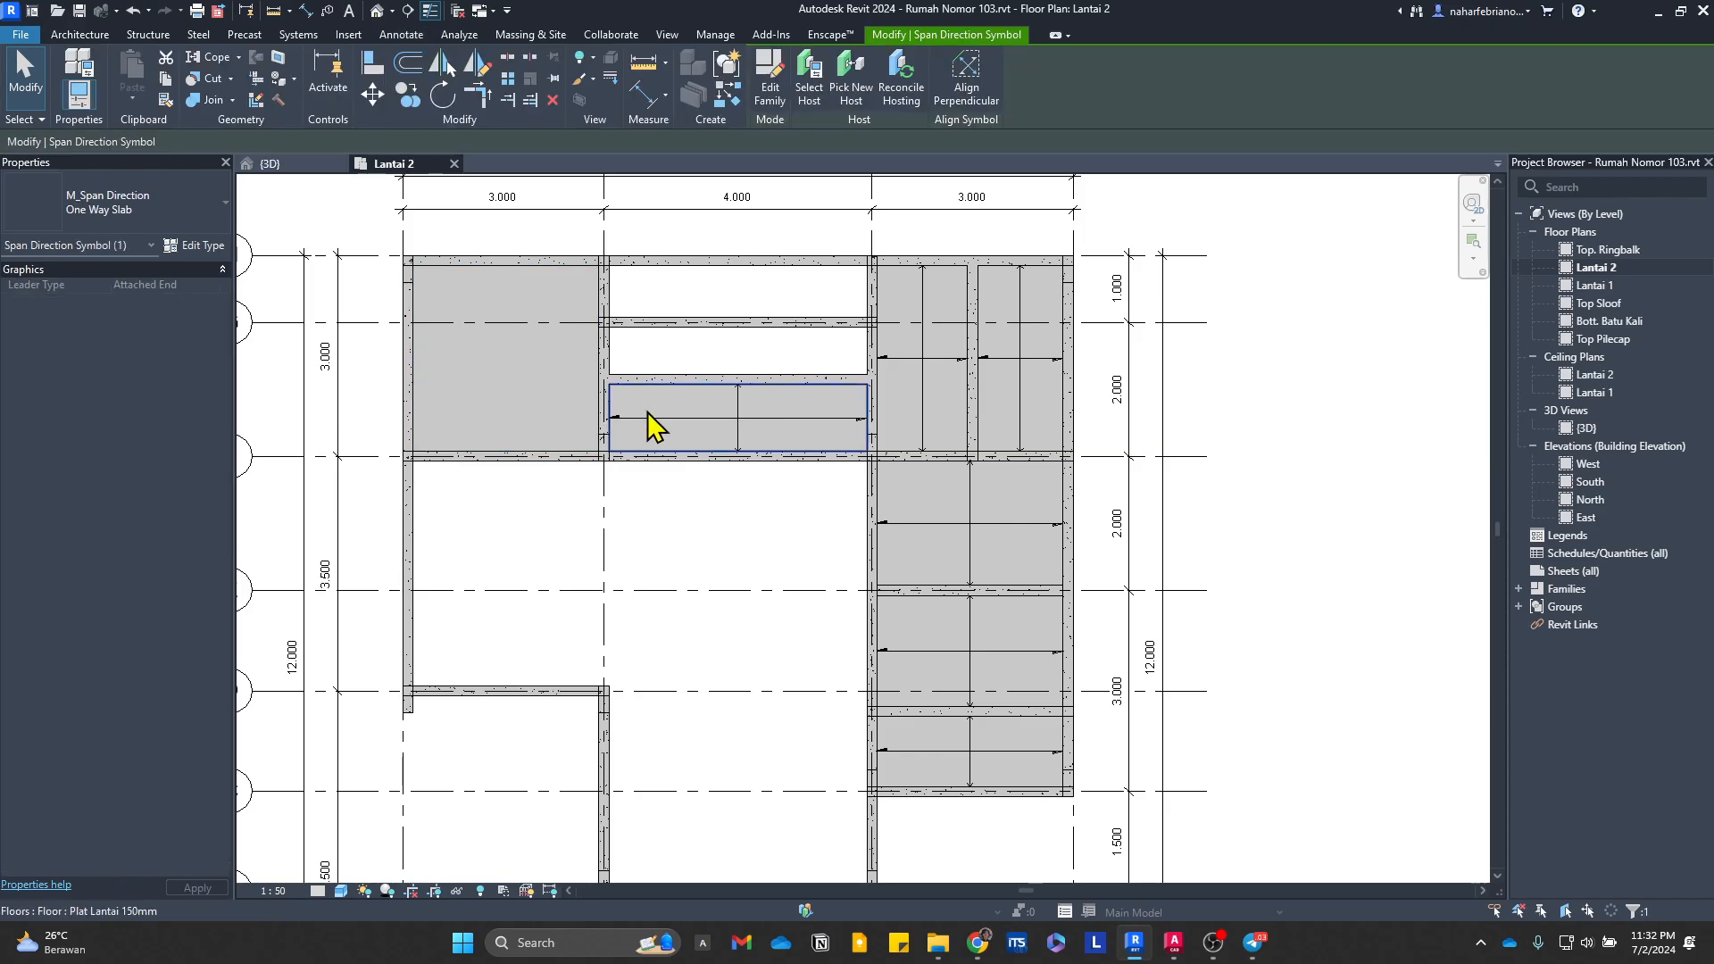
left_click(950, 359)
key("Delete")
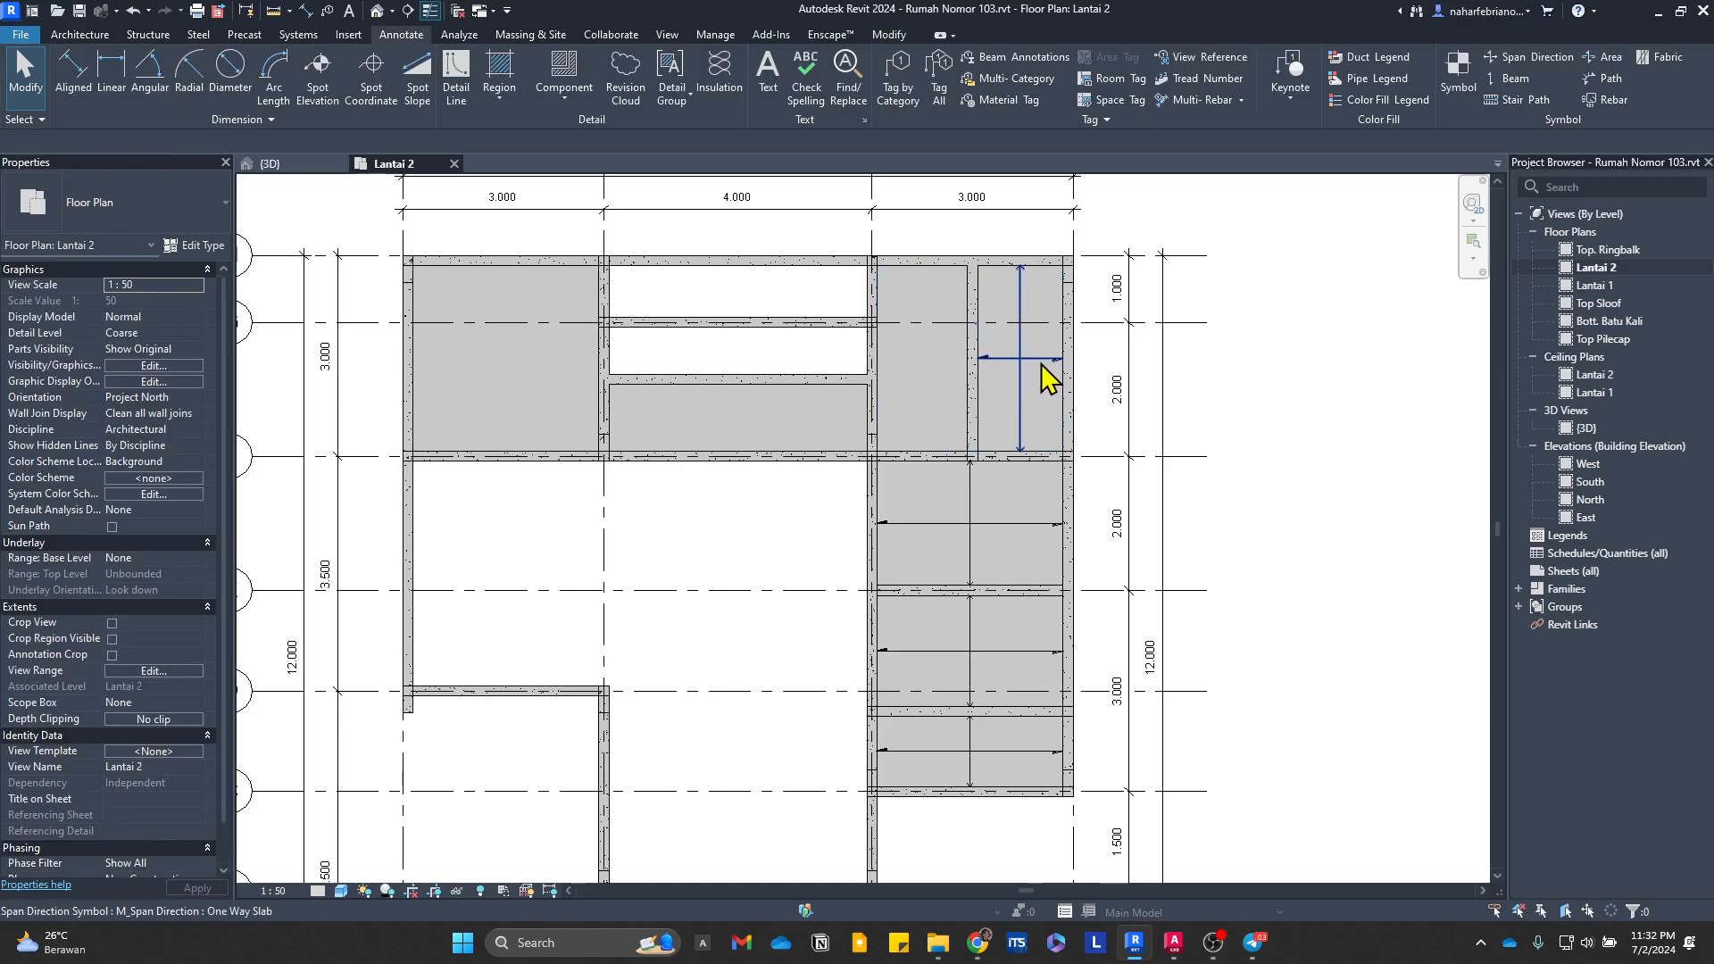
left_click(1041, 361)
key("Delete")
left_click(1004, 527)
key("Delete")
left_click(993, 655)
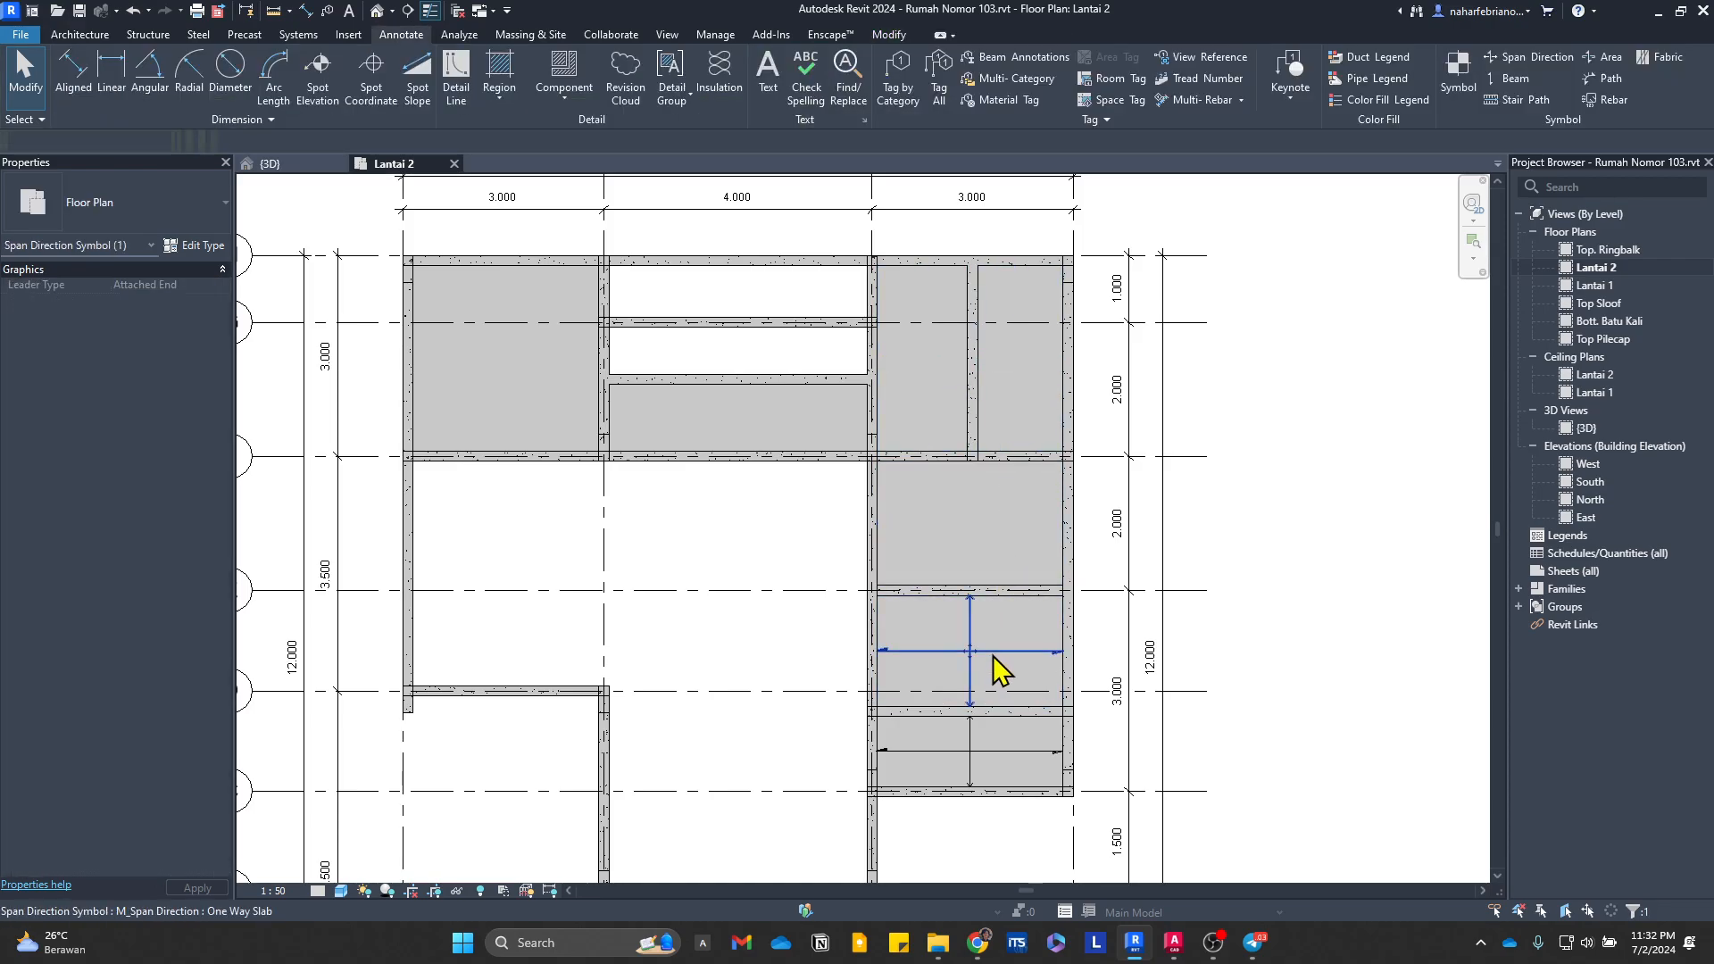
key("Delete")
left_click(987, 763)
key("Delete")
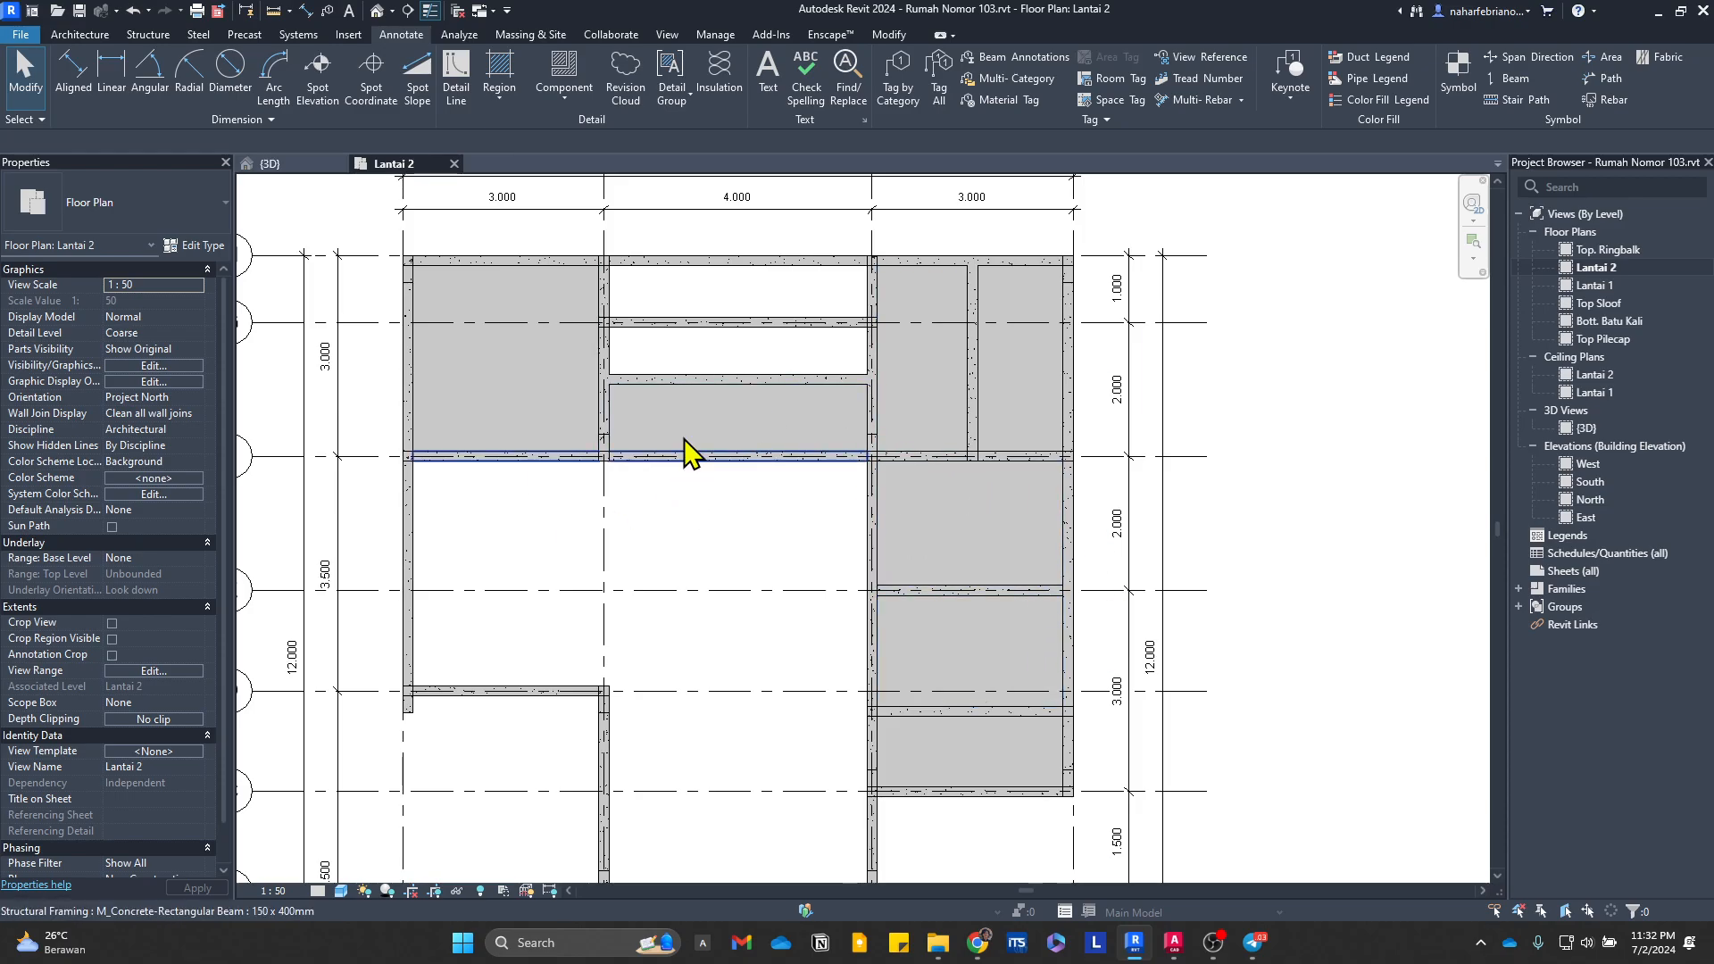
Step: Start an architectural floor and duplicate the Lantai Utama (600 x 600mm) type as Lantai Utama 2 (600 x 600mm)
scroll(777, 535, "down", 3)
scroll(651, 421, "up", 2)
scroll(694, 366, "up", 3)
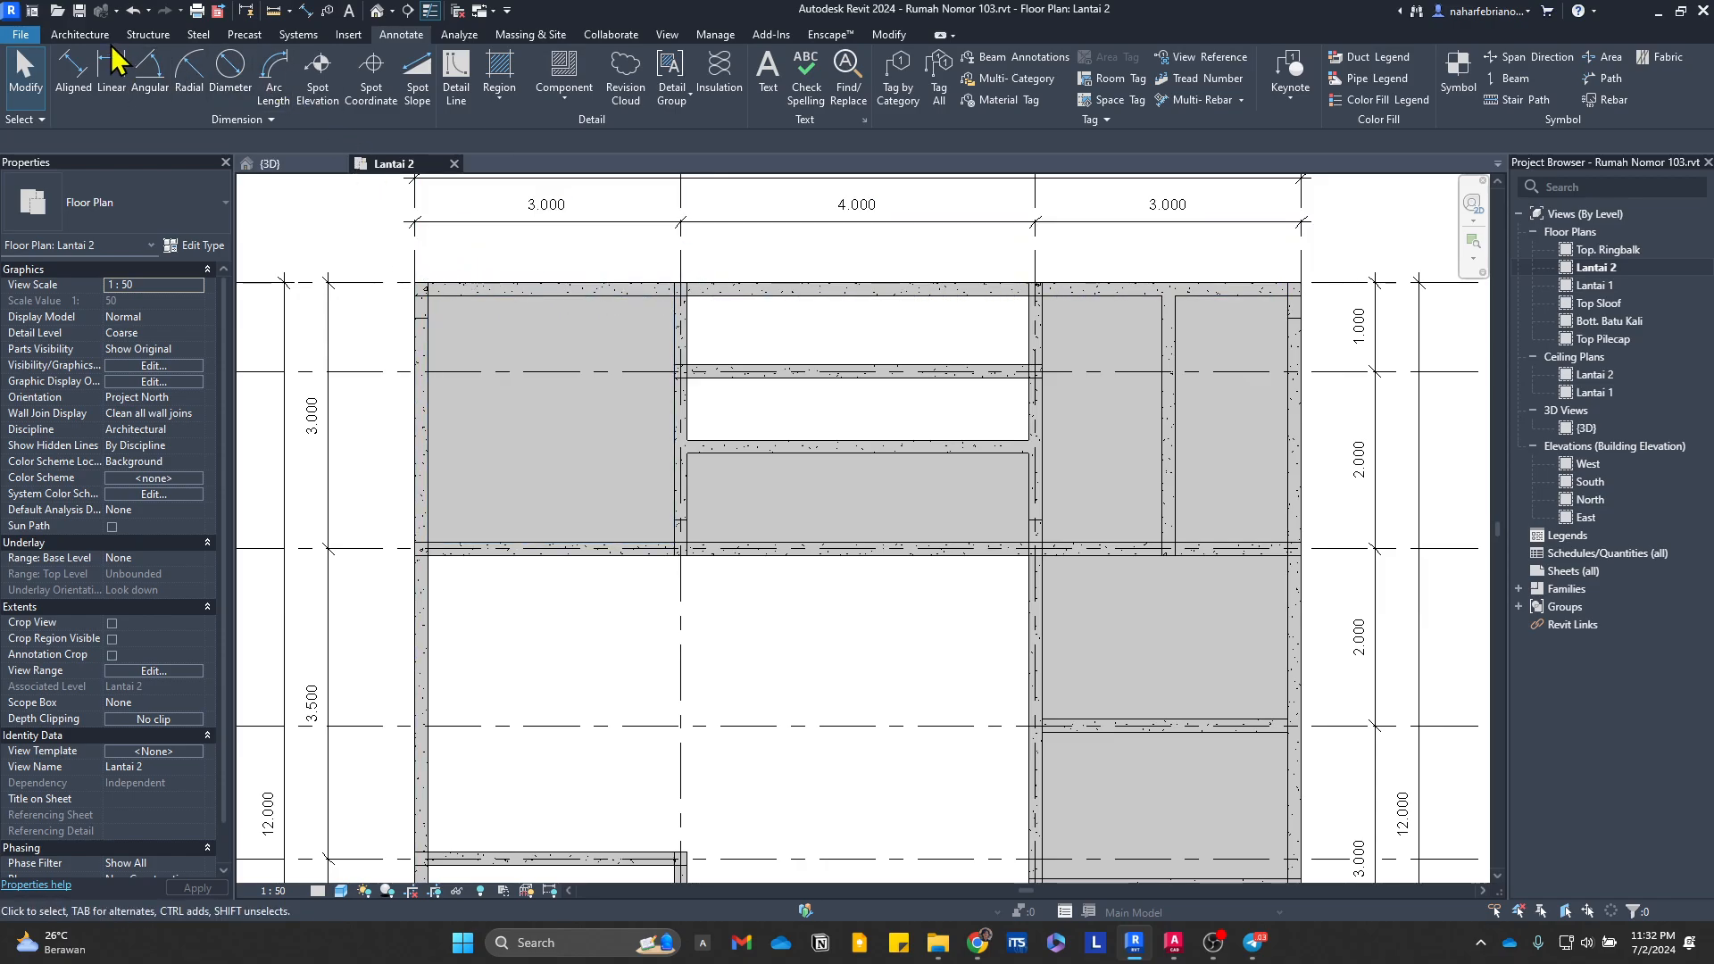
left_click(80, 34)
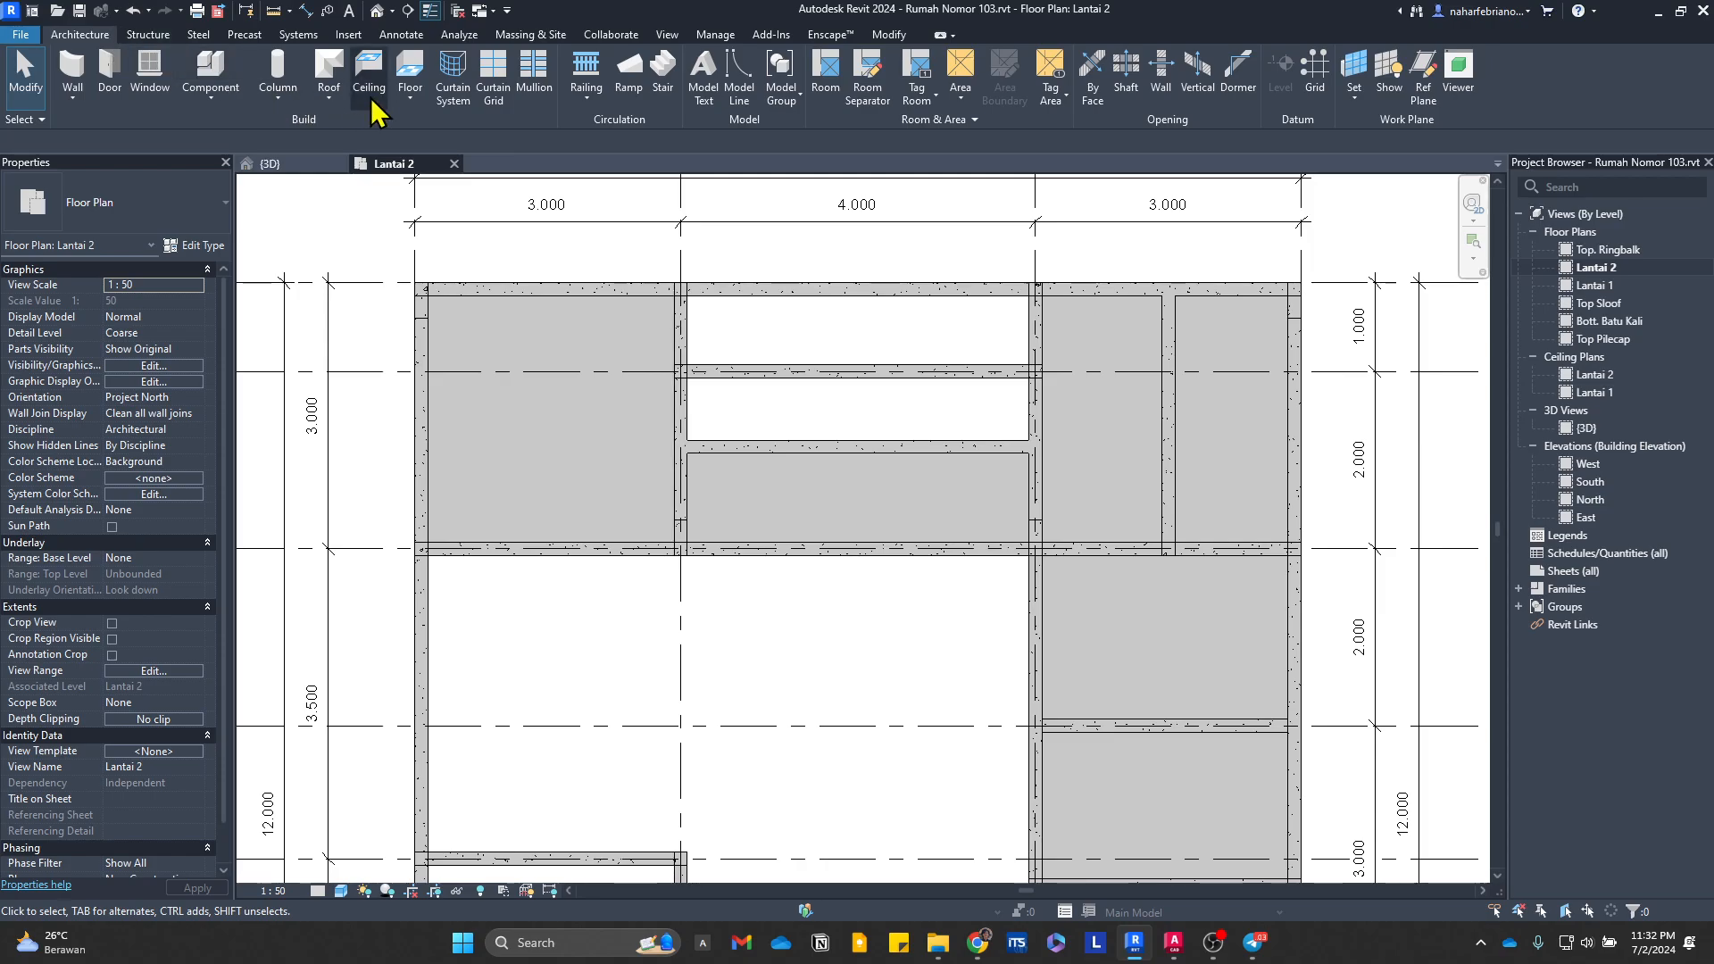
left_click(411, 73)
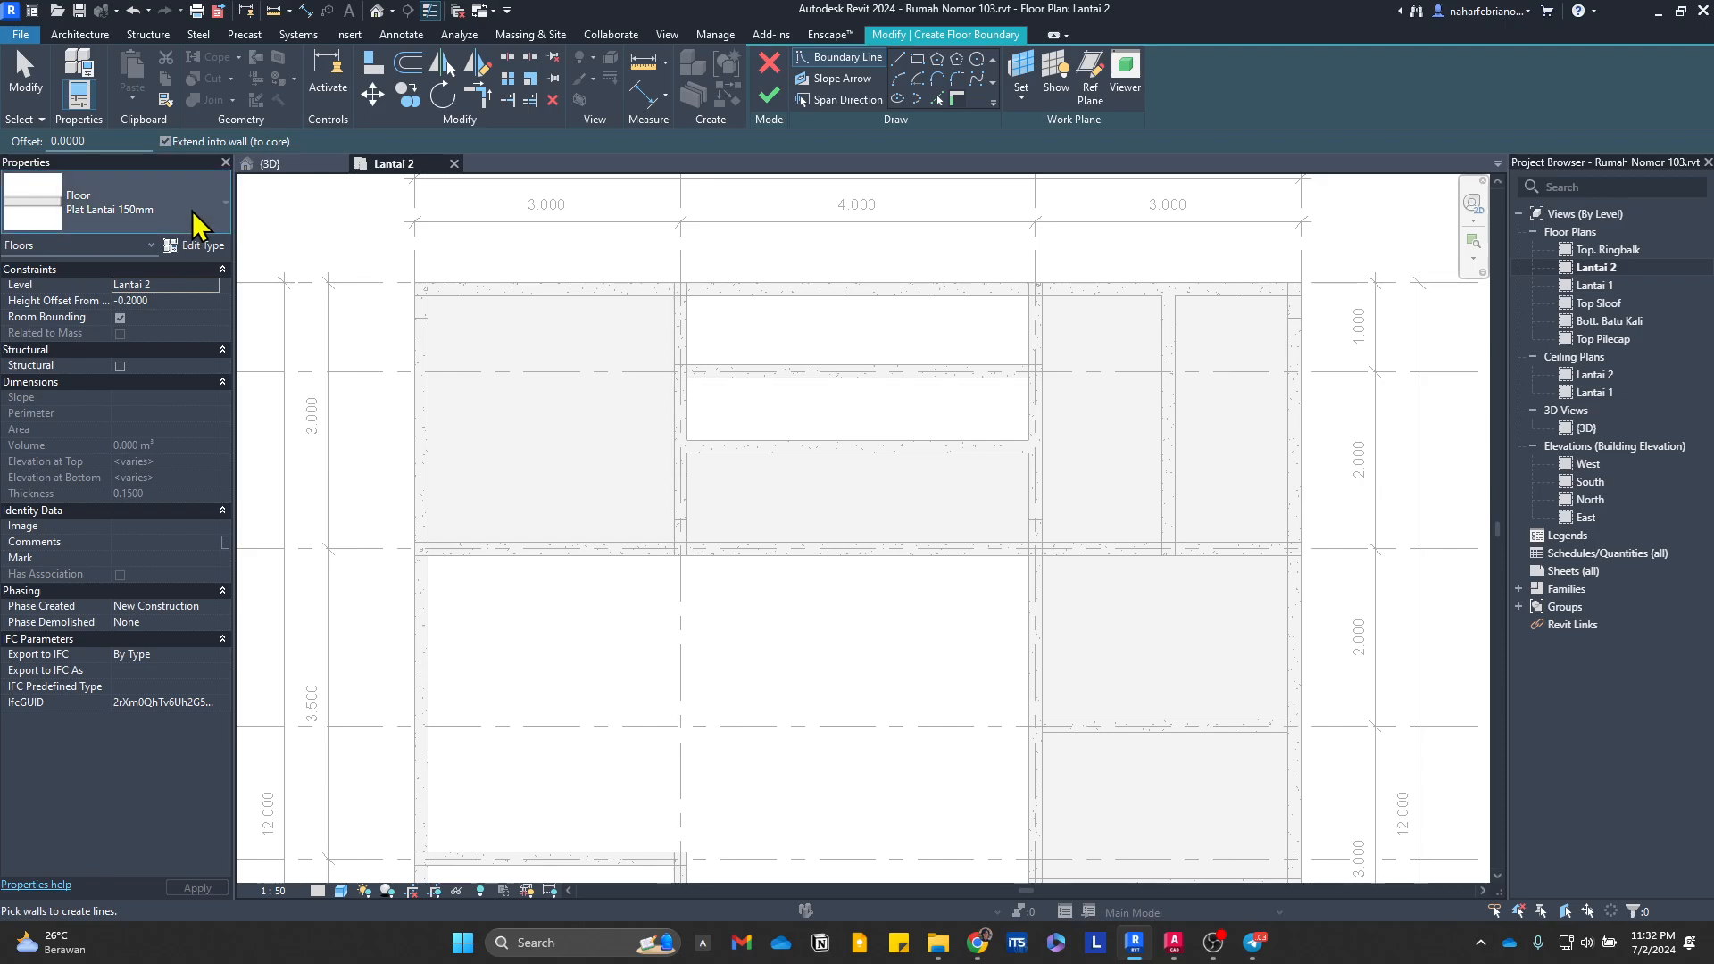
left_click(191, 213)
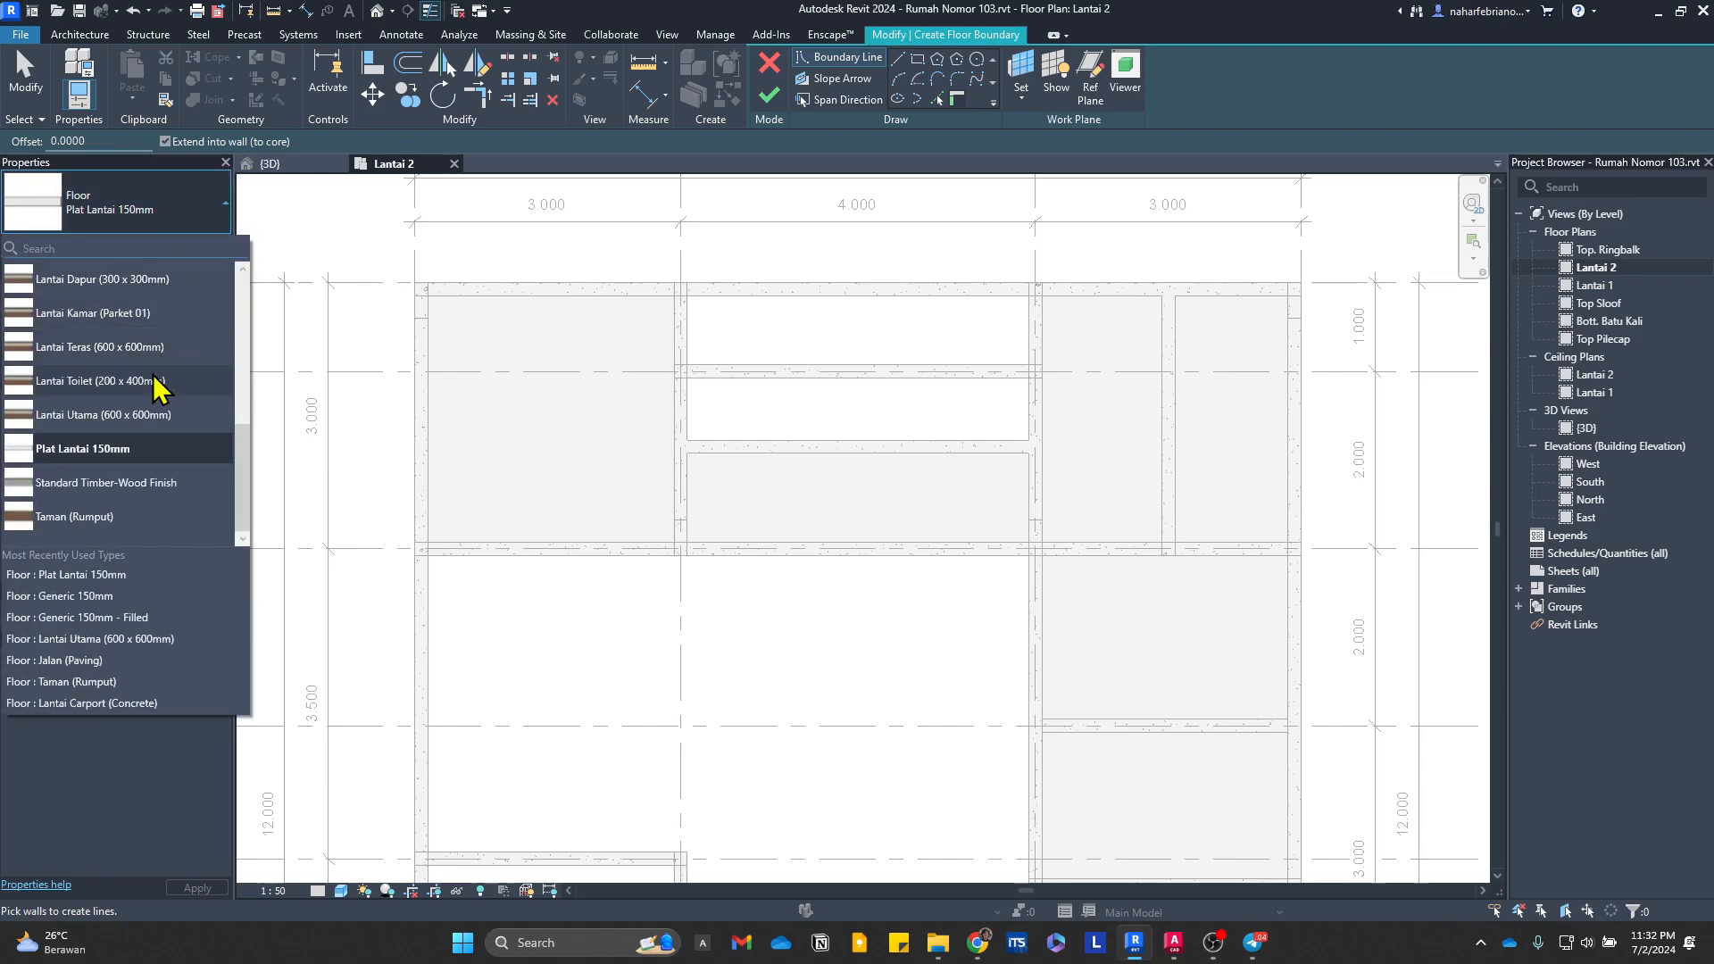
left_click(162, 416)
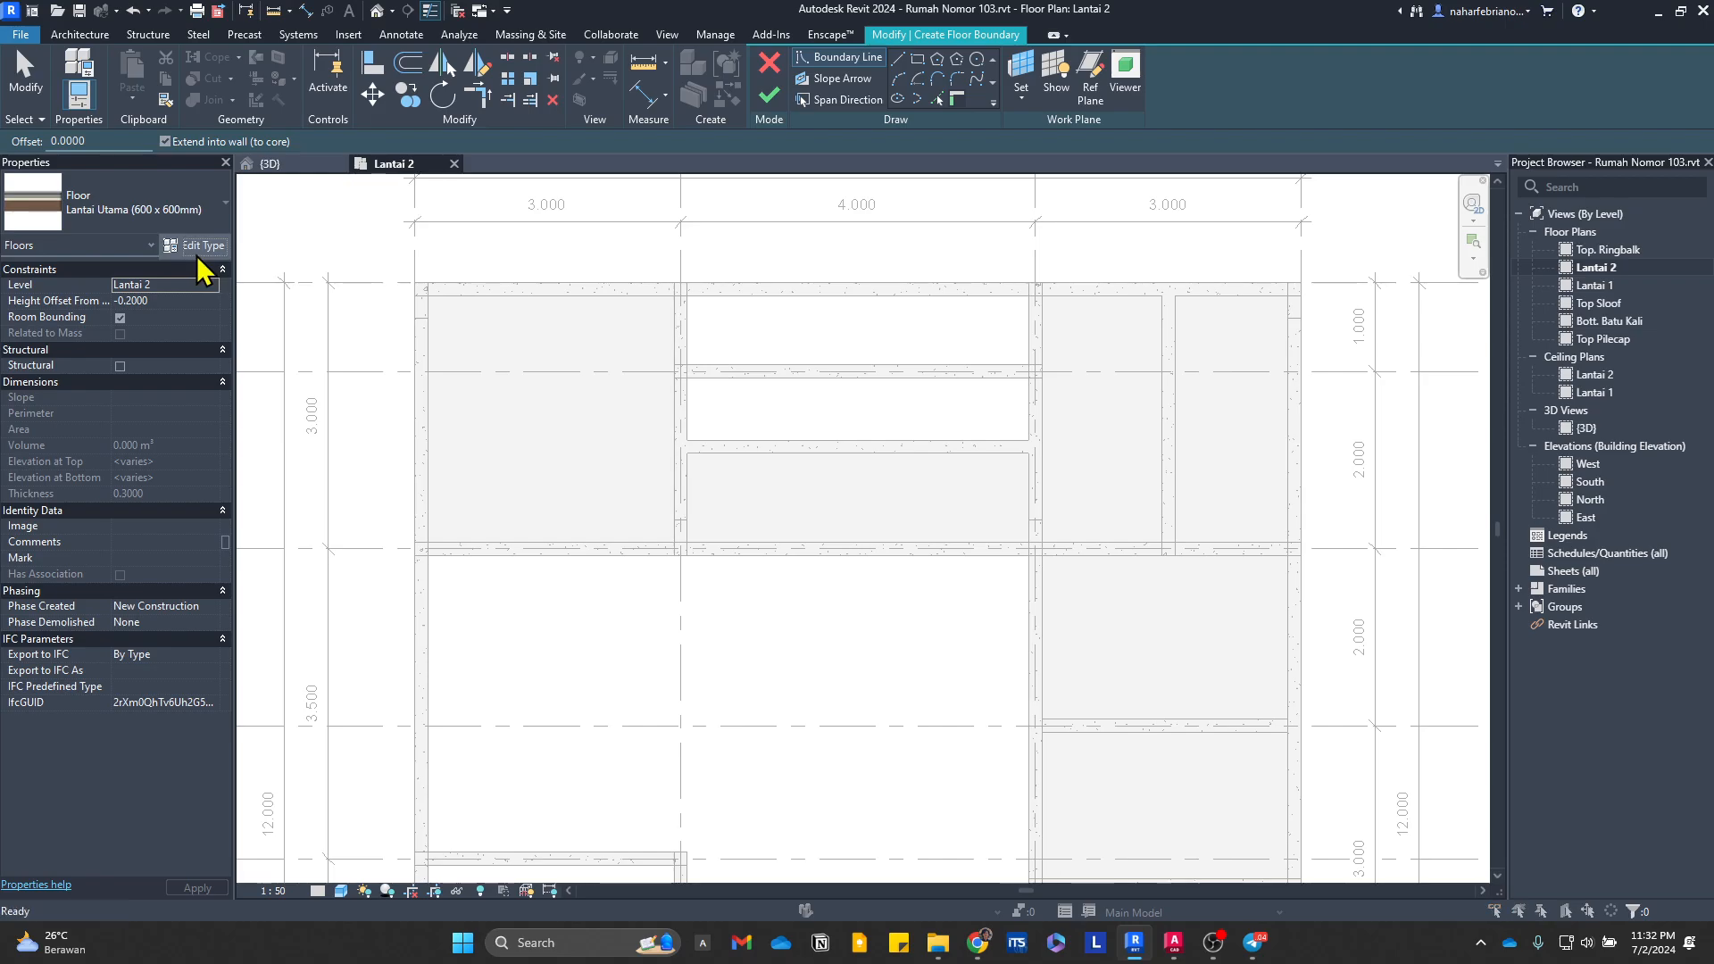
left_click(197, 247)
left_click(1121, 236)
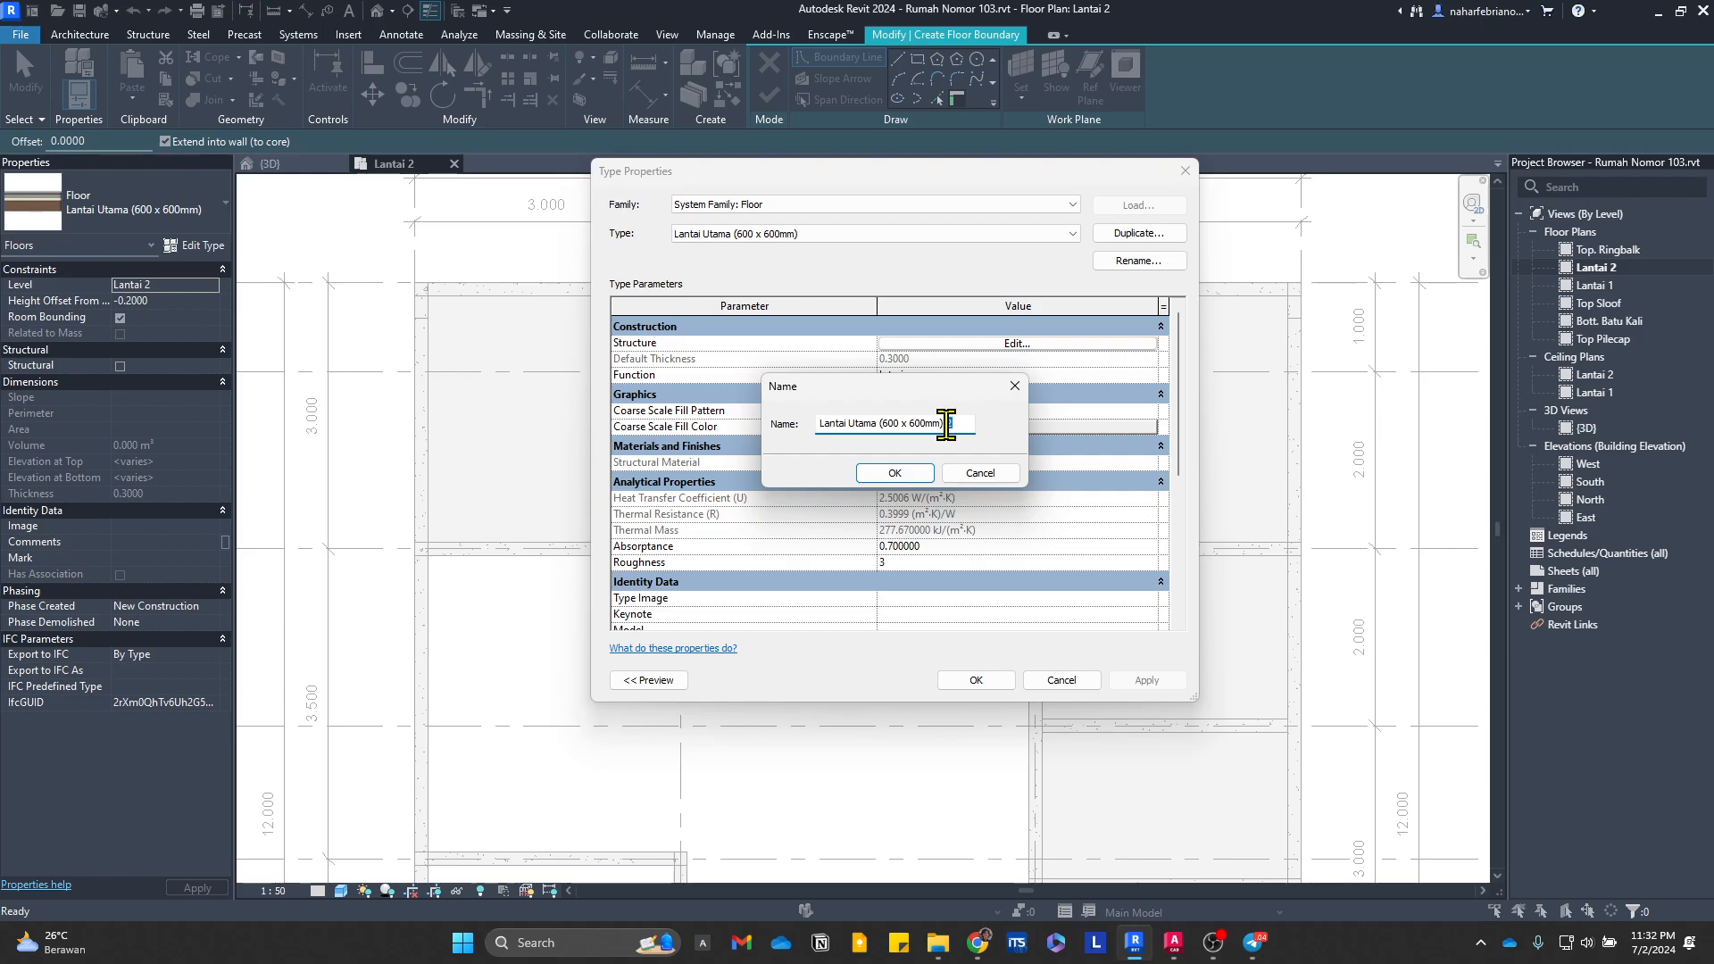
key("BackSpace")
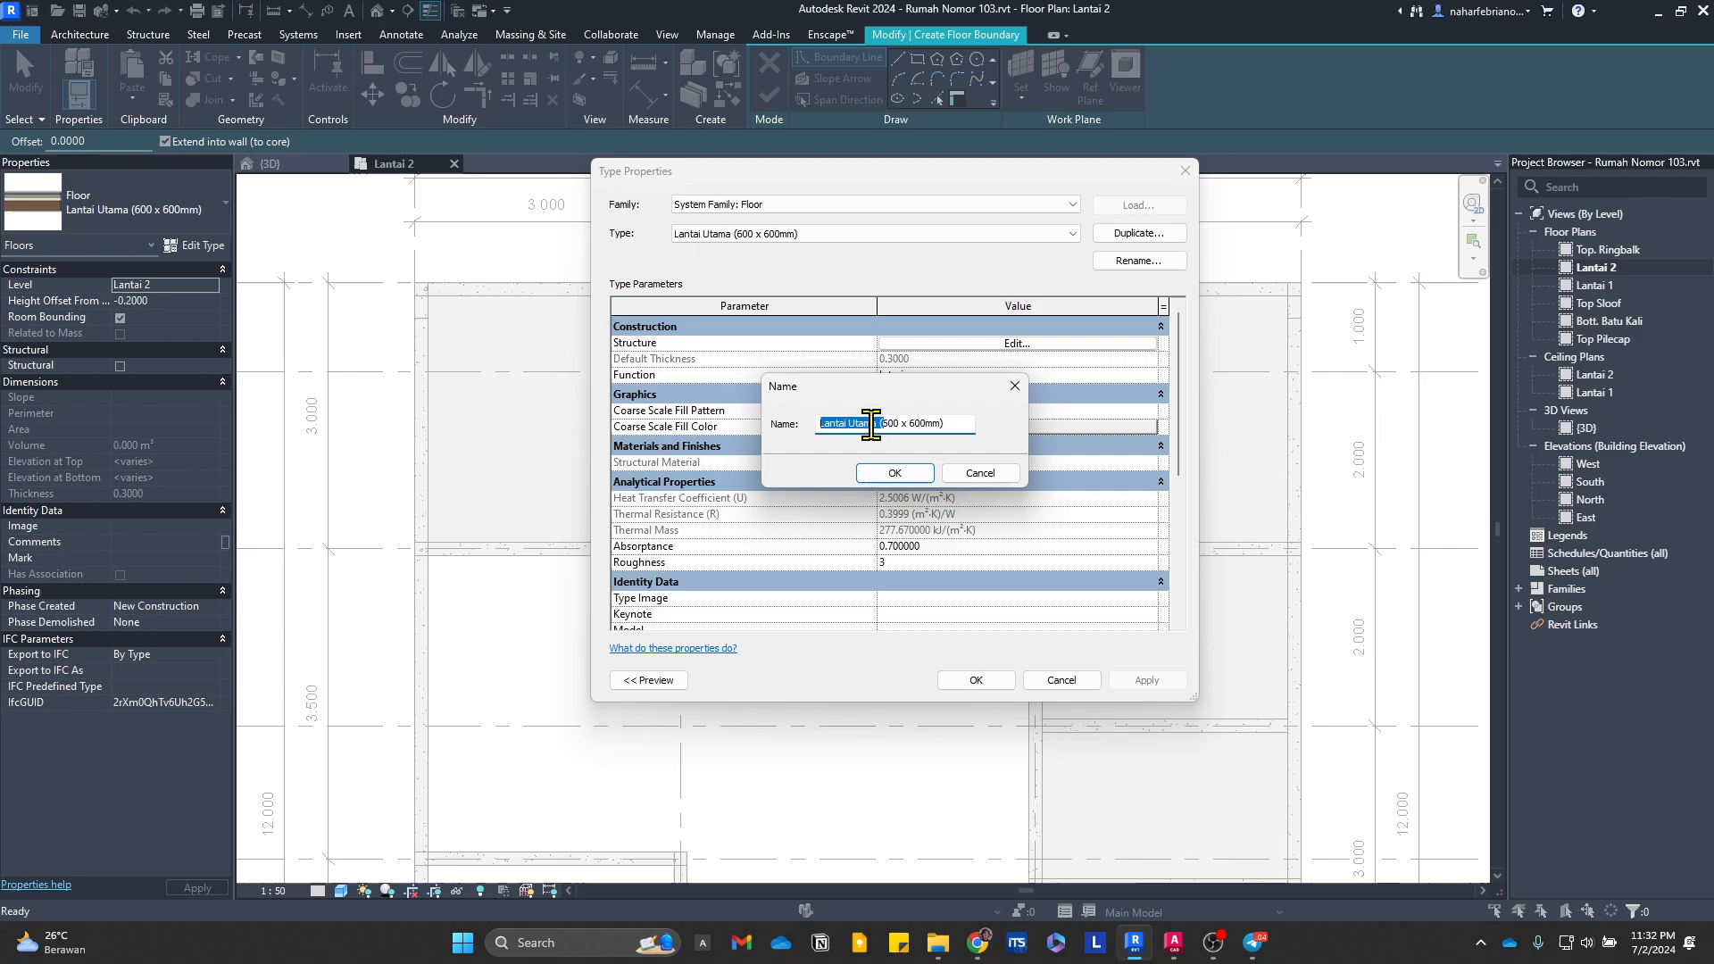
left_click(900, 479)
Step: Remove the Pasir Urug, Tanah urugan and Lantai kerja layers from the Lantai Utama 2 type's structure, keeping only Keramik 600 x 600 and Spesi
left_click(649, 681)
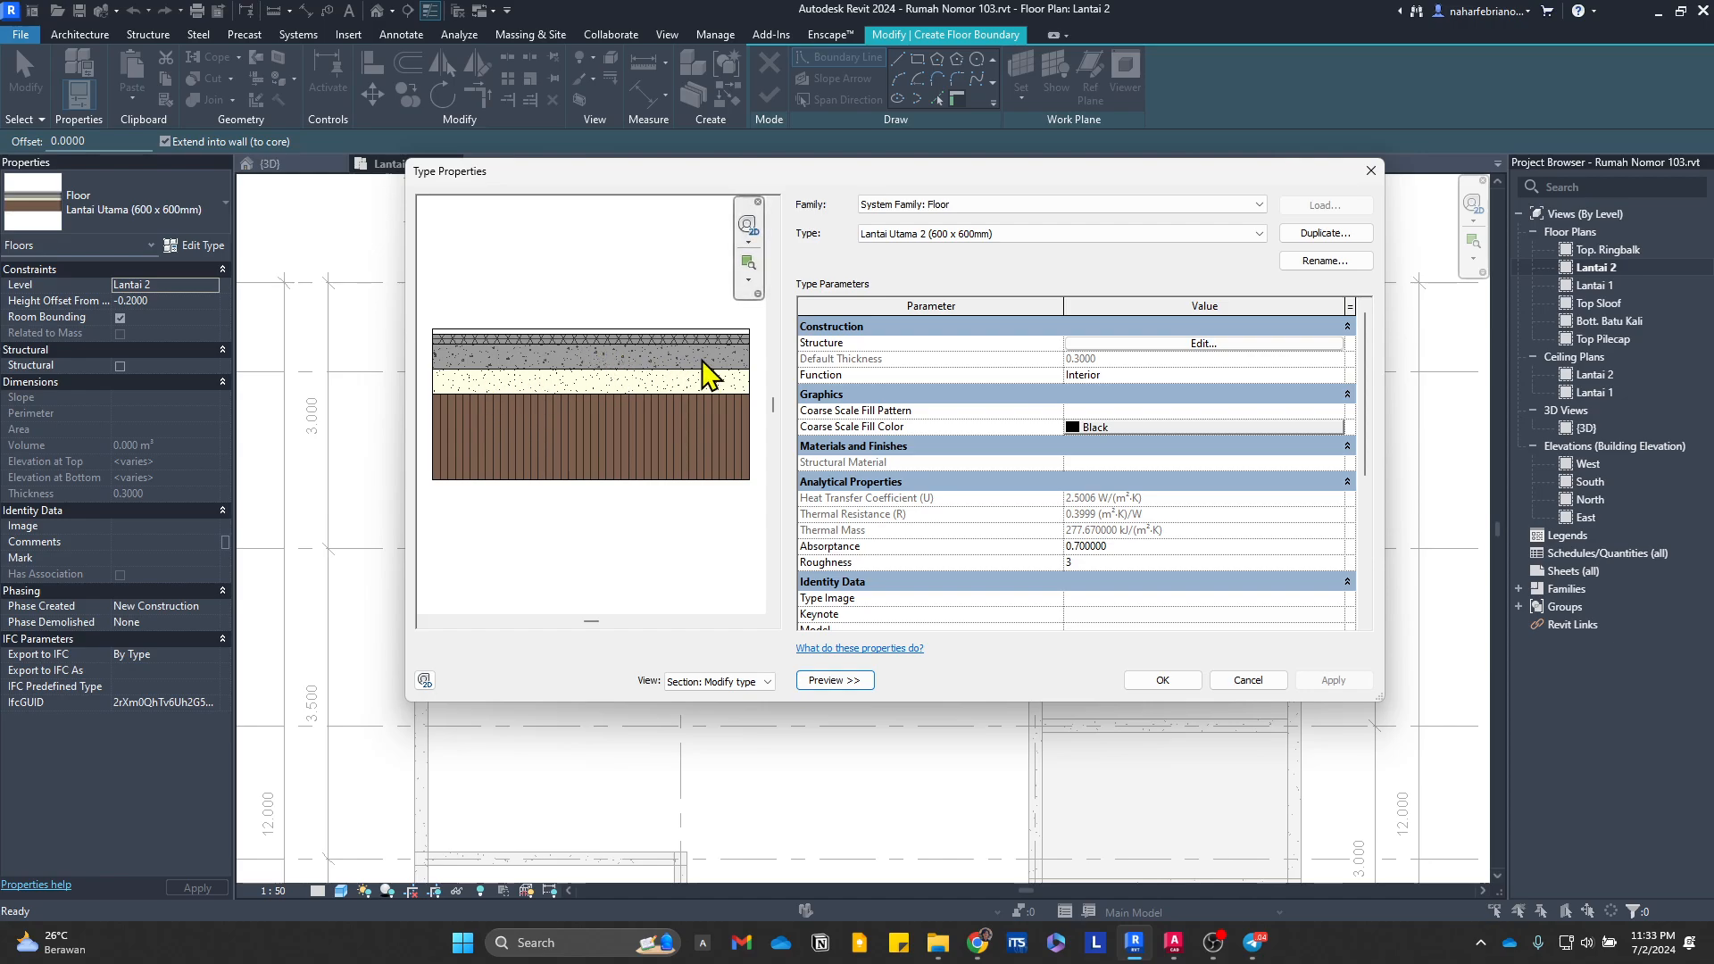
left_click(1202, 344)
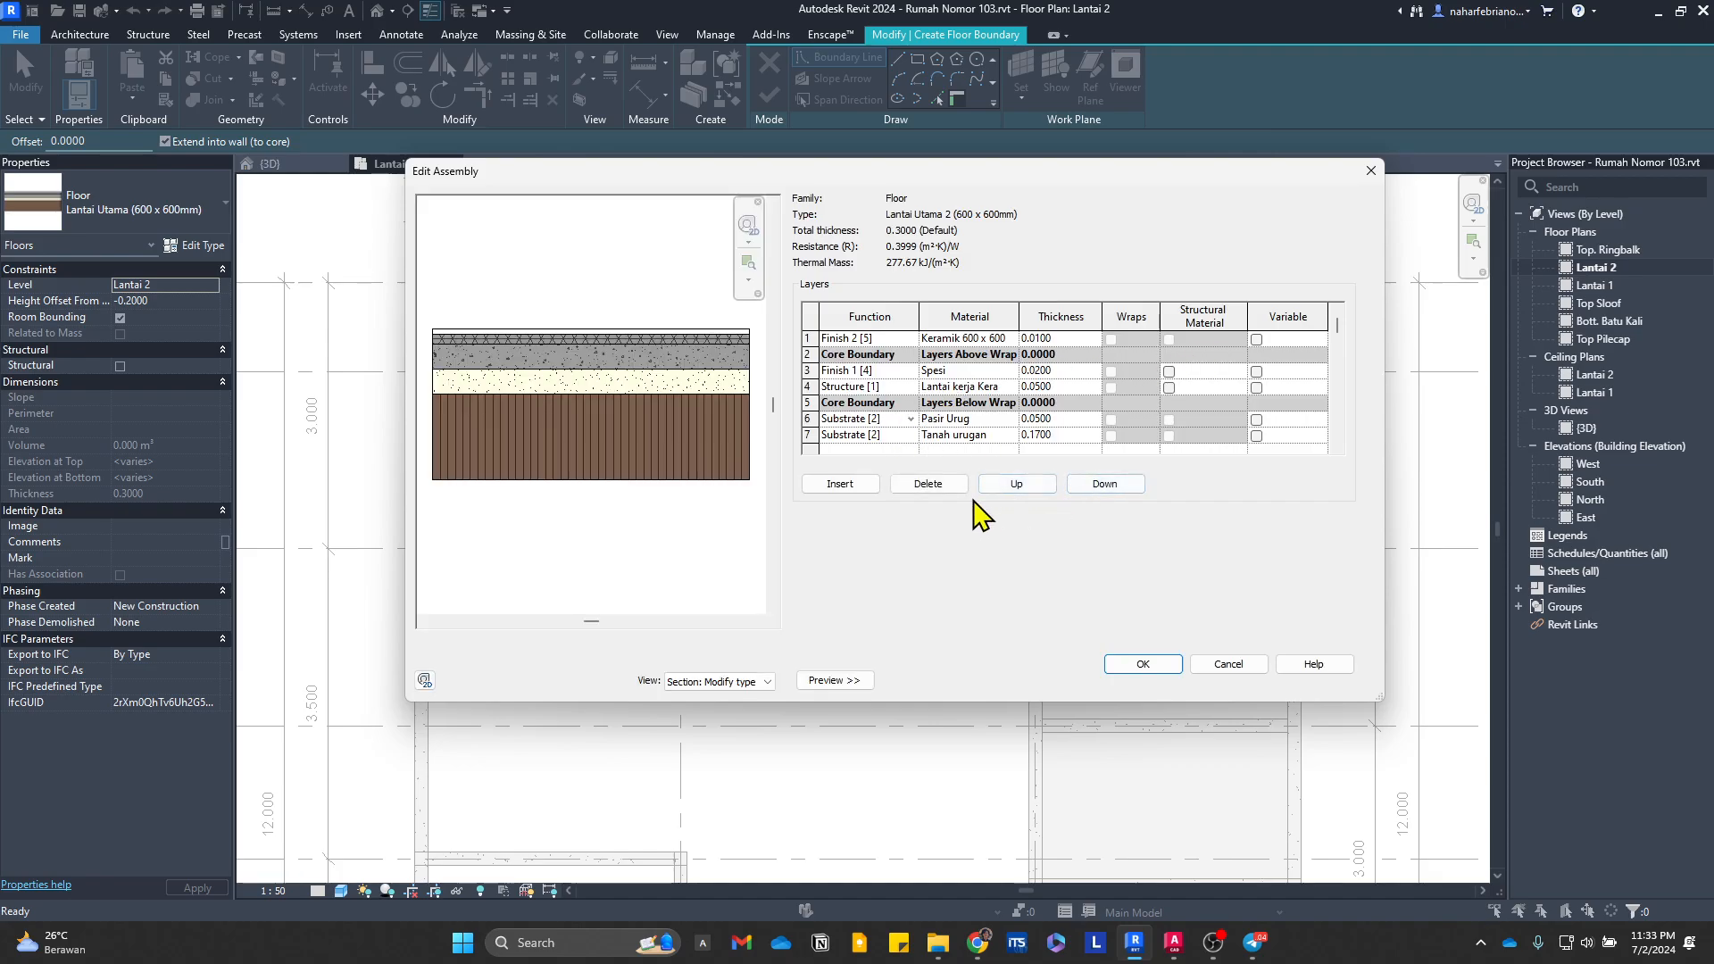
left_click(928, 484)
left_click(928, 484)
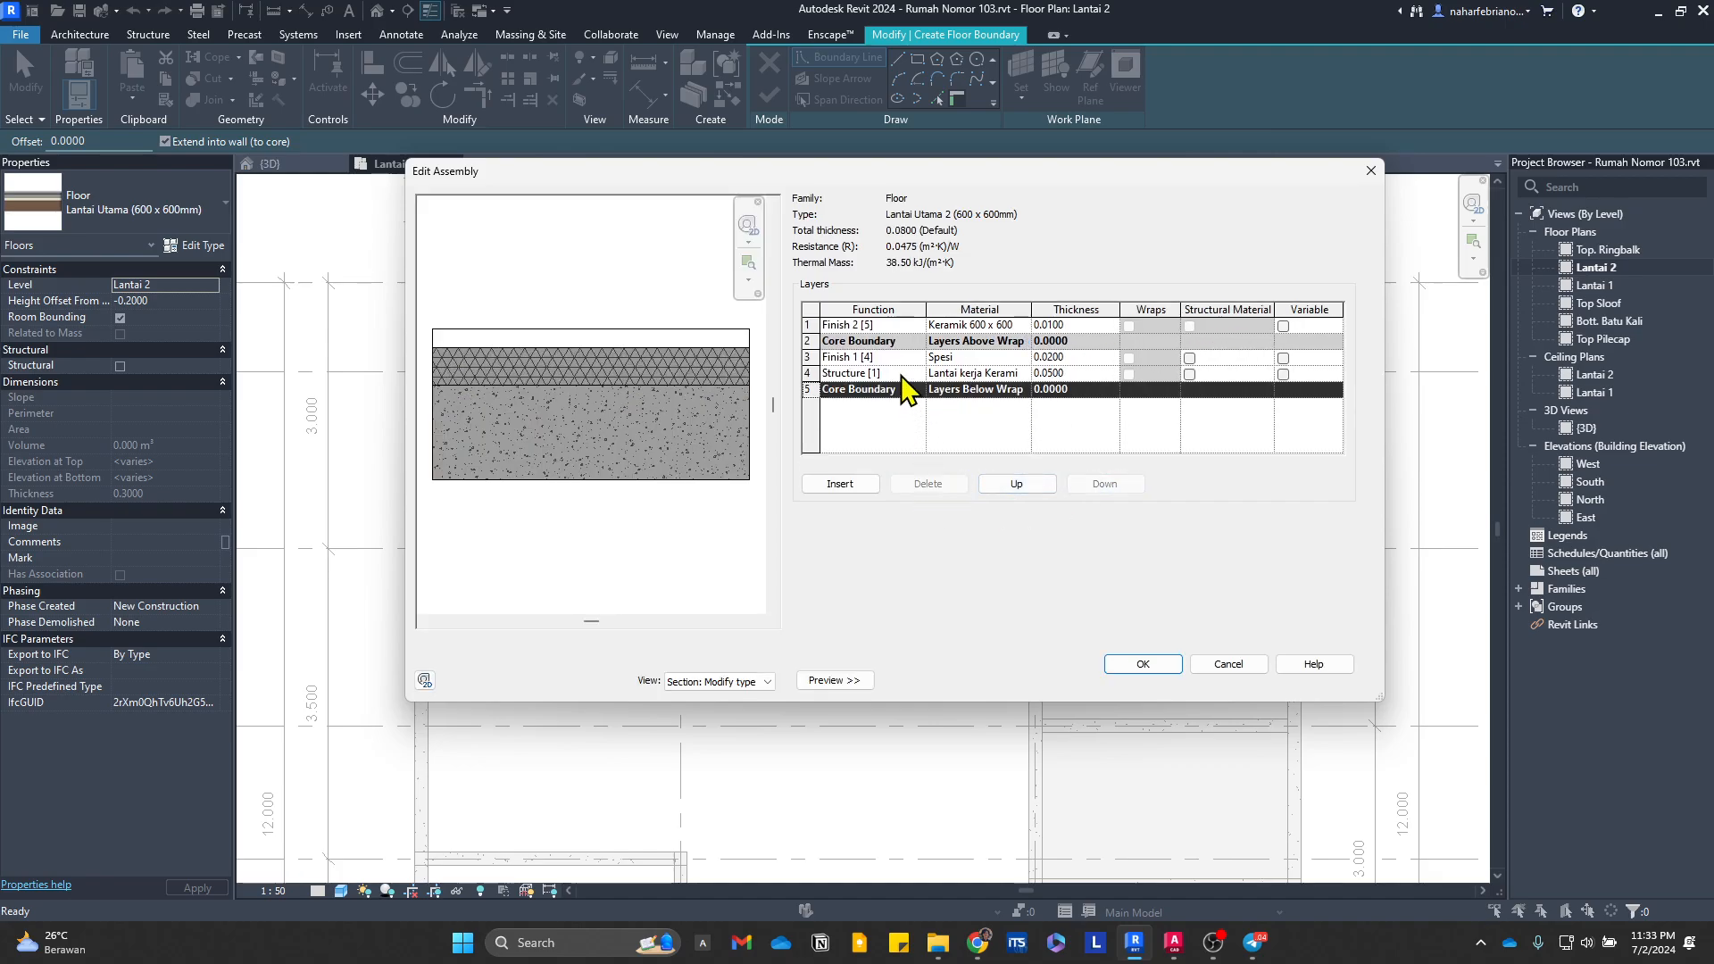
left_click(901, 373)
left_click(928, 484)
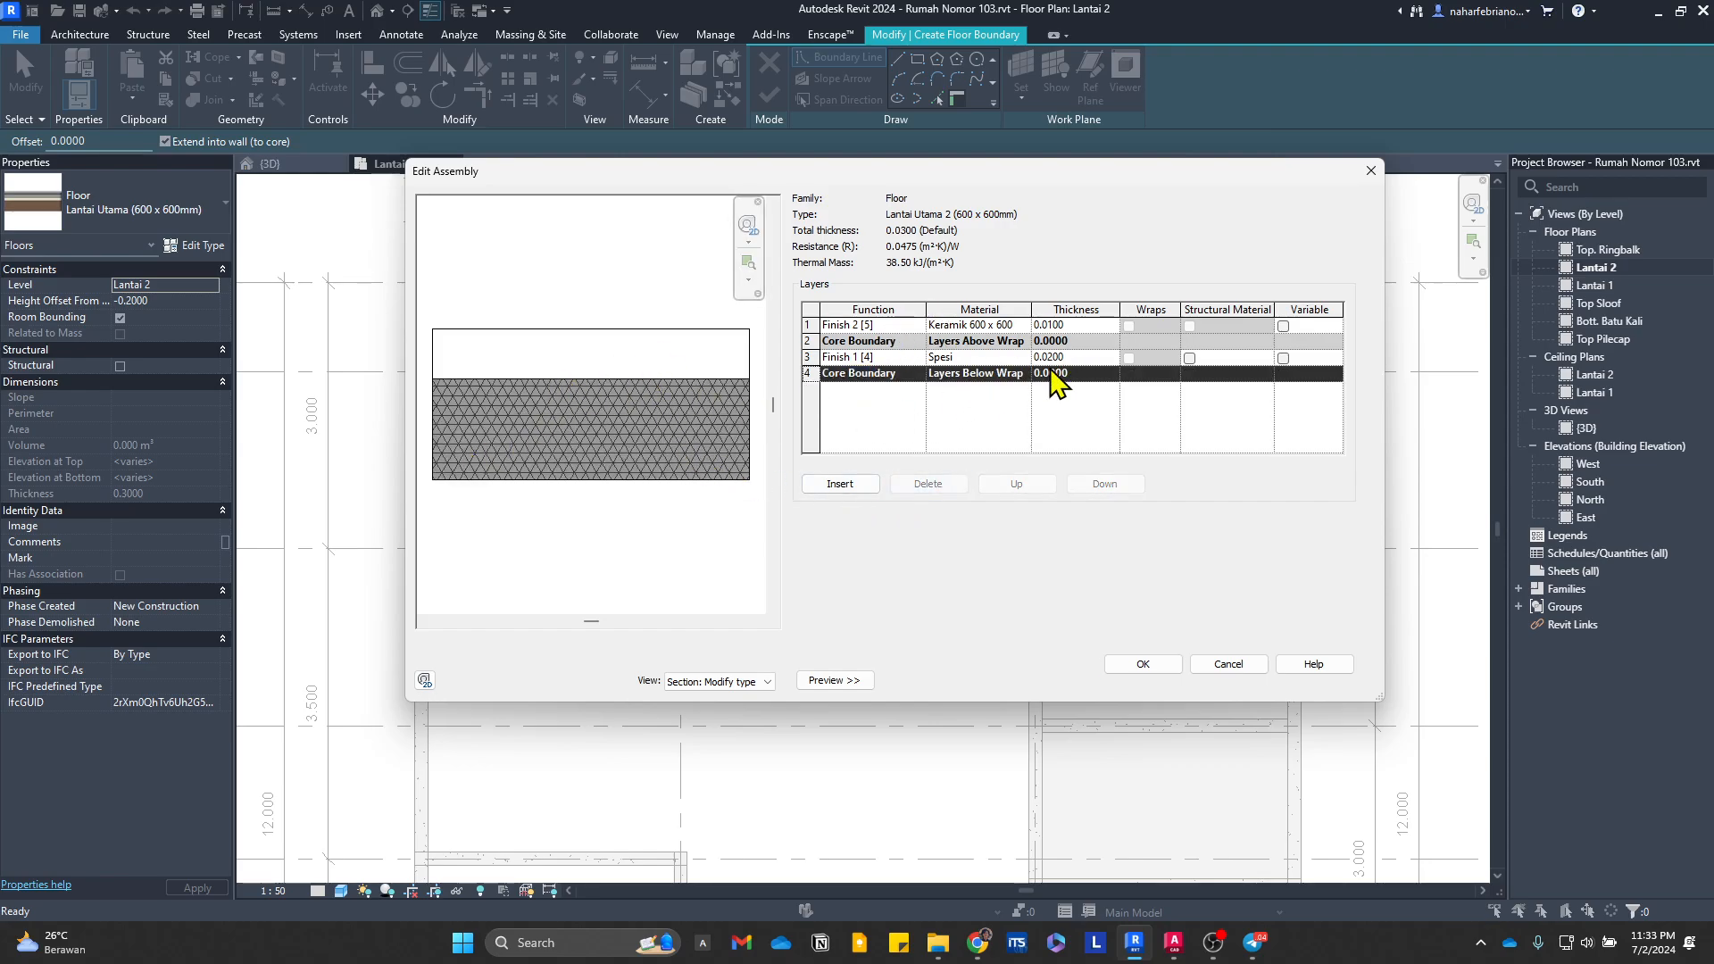
left_click(1142, 663)
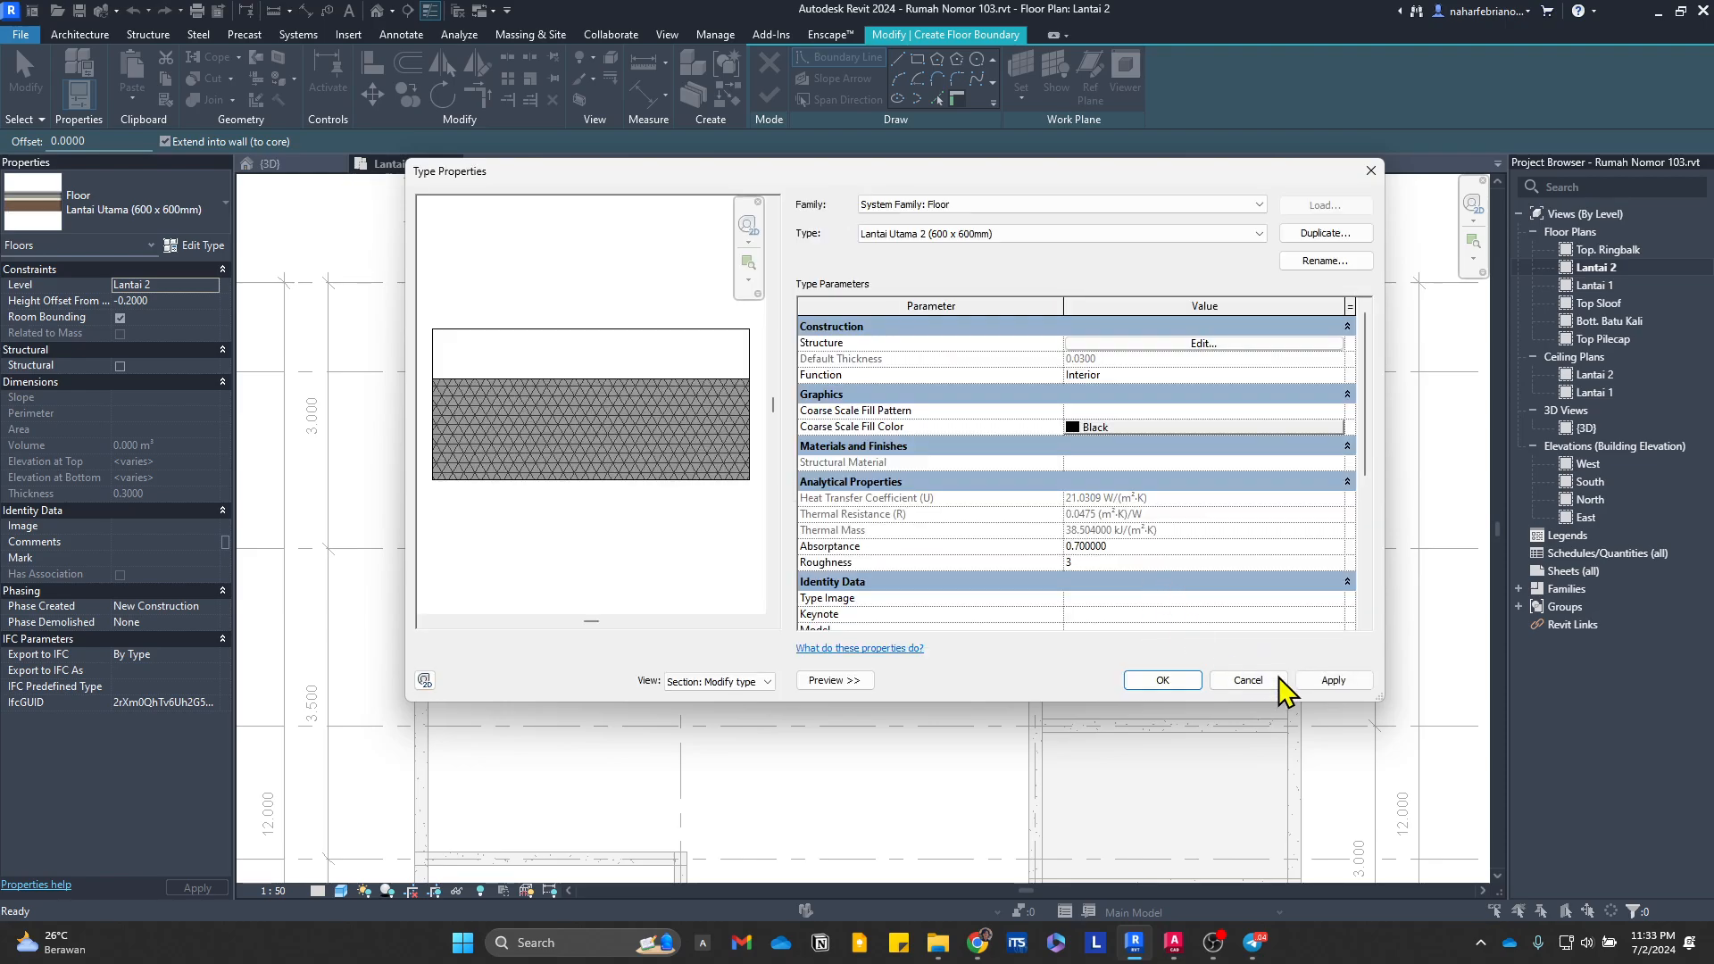
left_click(1195, 681)
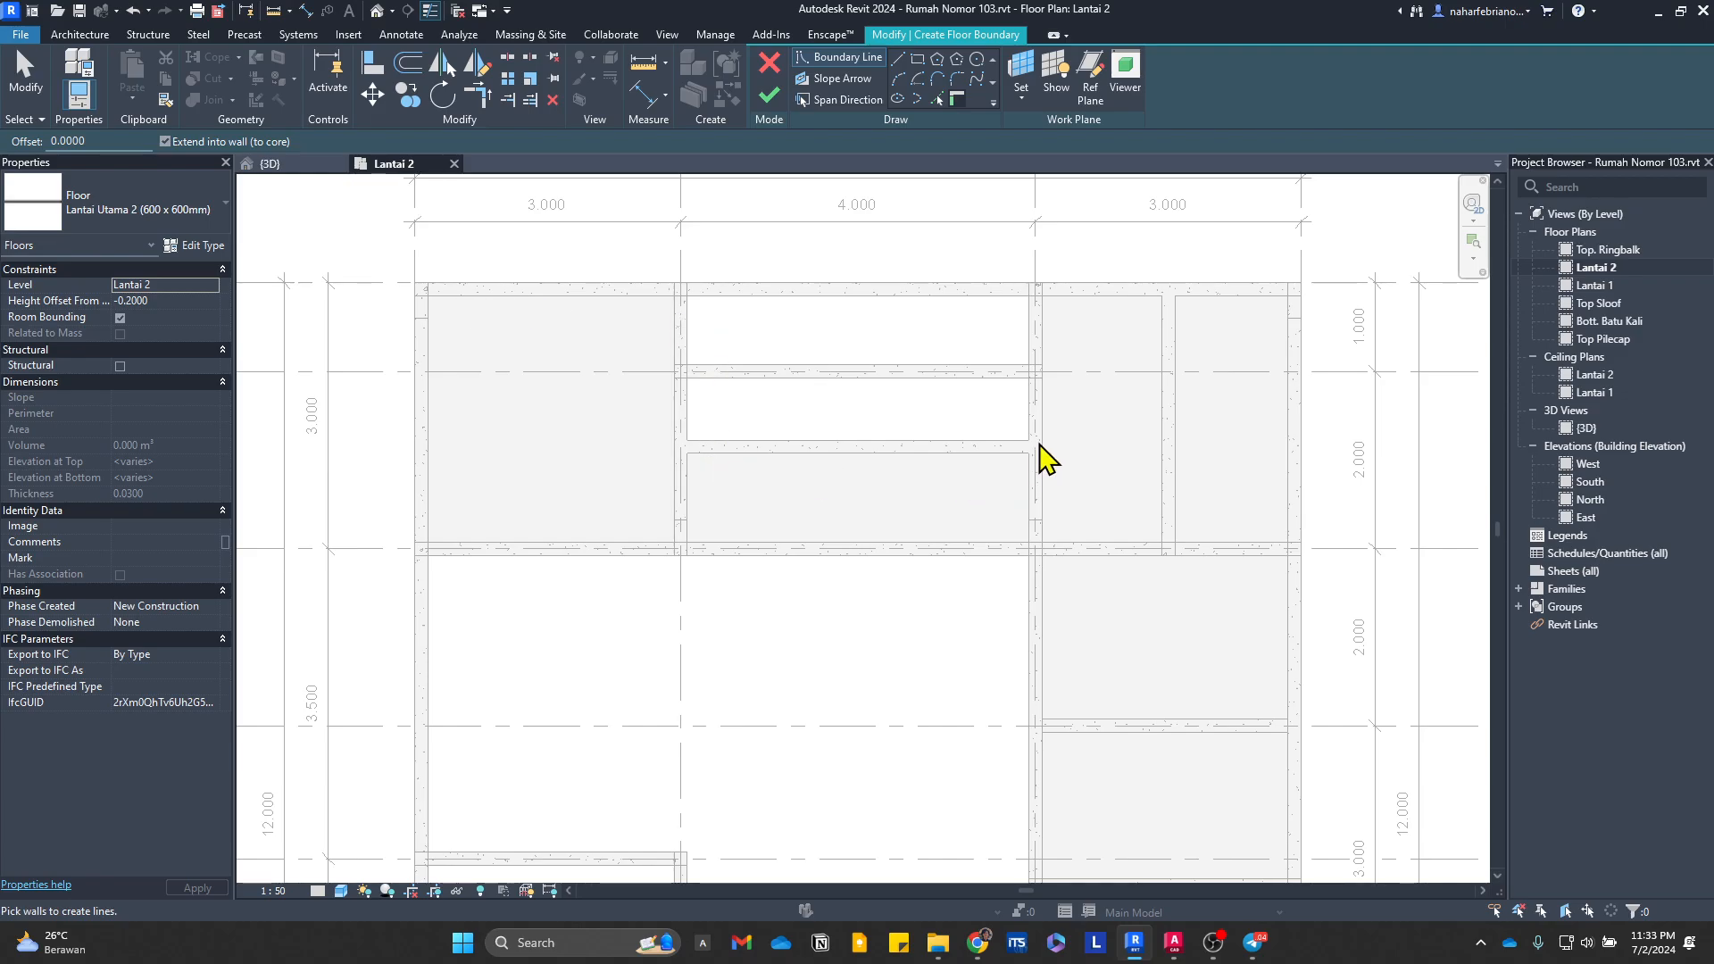
Step: Check the room layout and elevations in the second-floor plan in AutoCAD and return to the Lantai 2 plan in Revit
scroll(1250, 662, "down", 2)
middle_click_drag(1234, 786, 1110, 492)
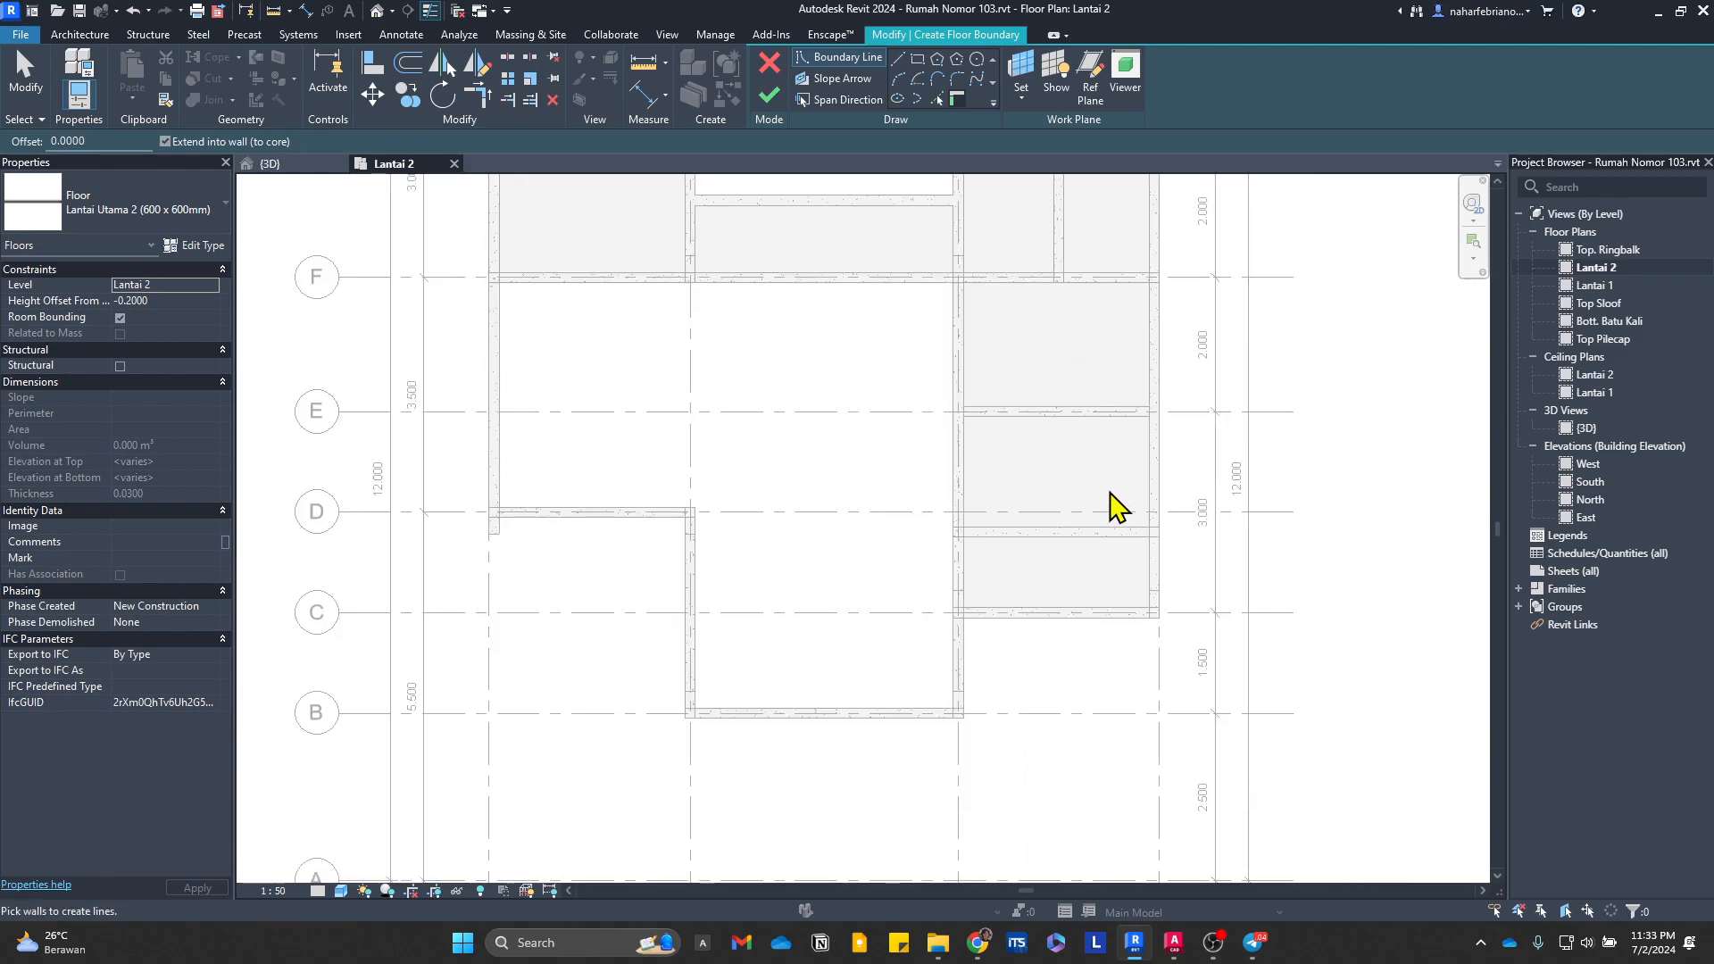
middle_click_drag(1151, 565, 1103, 738)
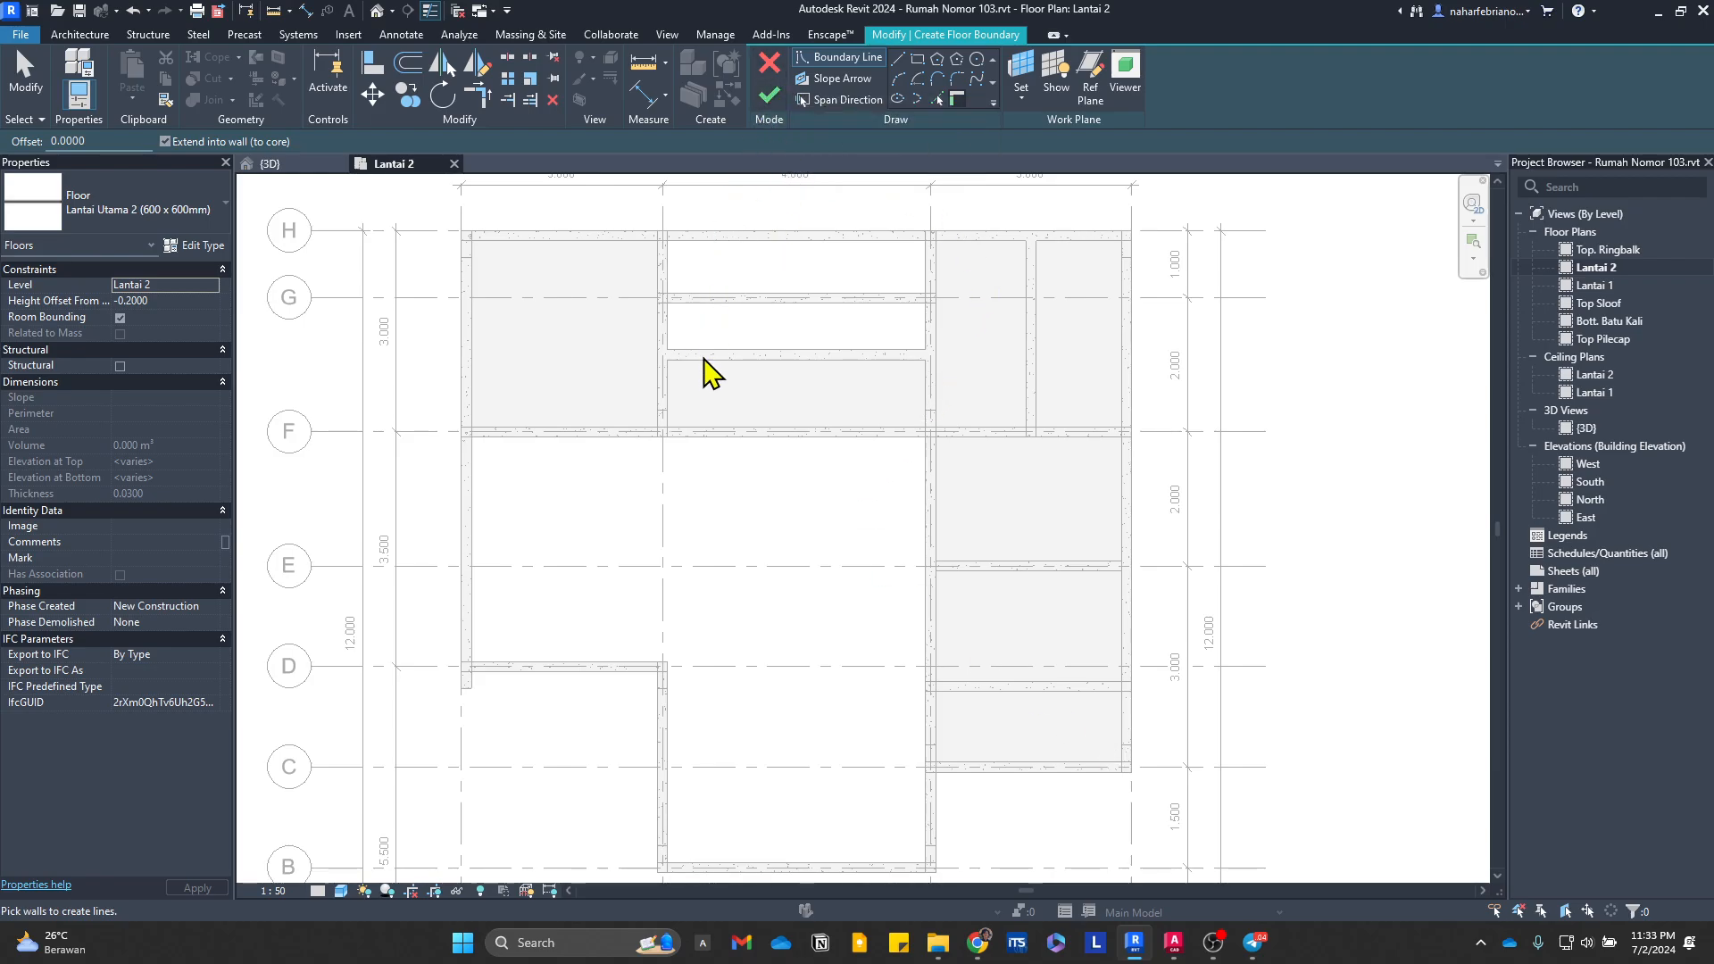
left_click(1174, 942)
scroll(1009, 625, "down", 3)
scroll(1010, 625, "up", 2)
middle_click_drag(1023, 601, 1010, 681)
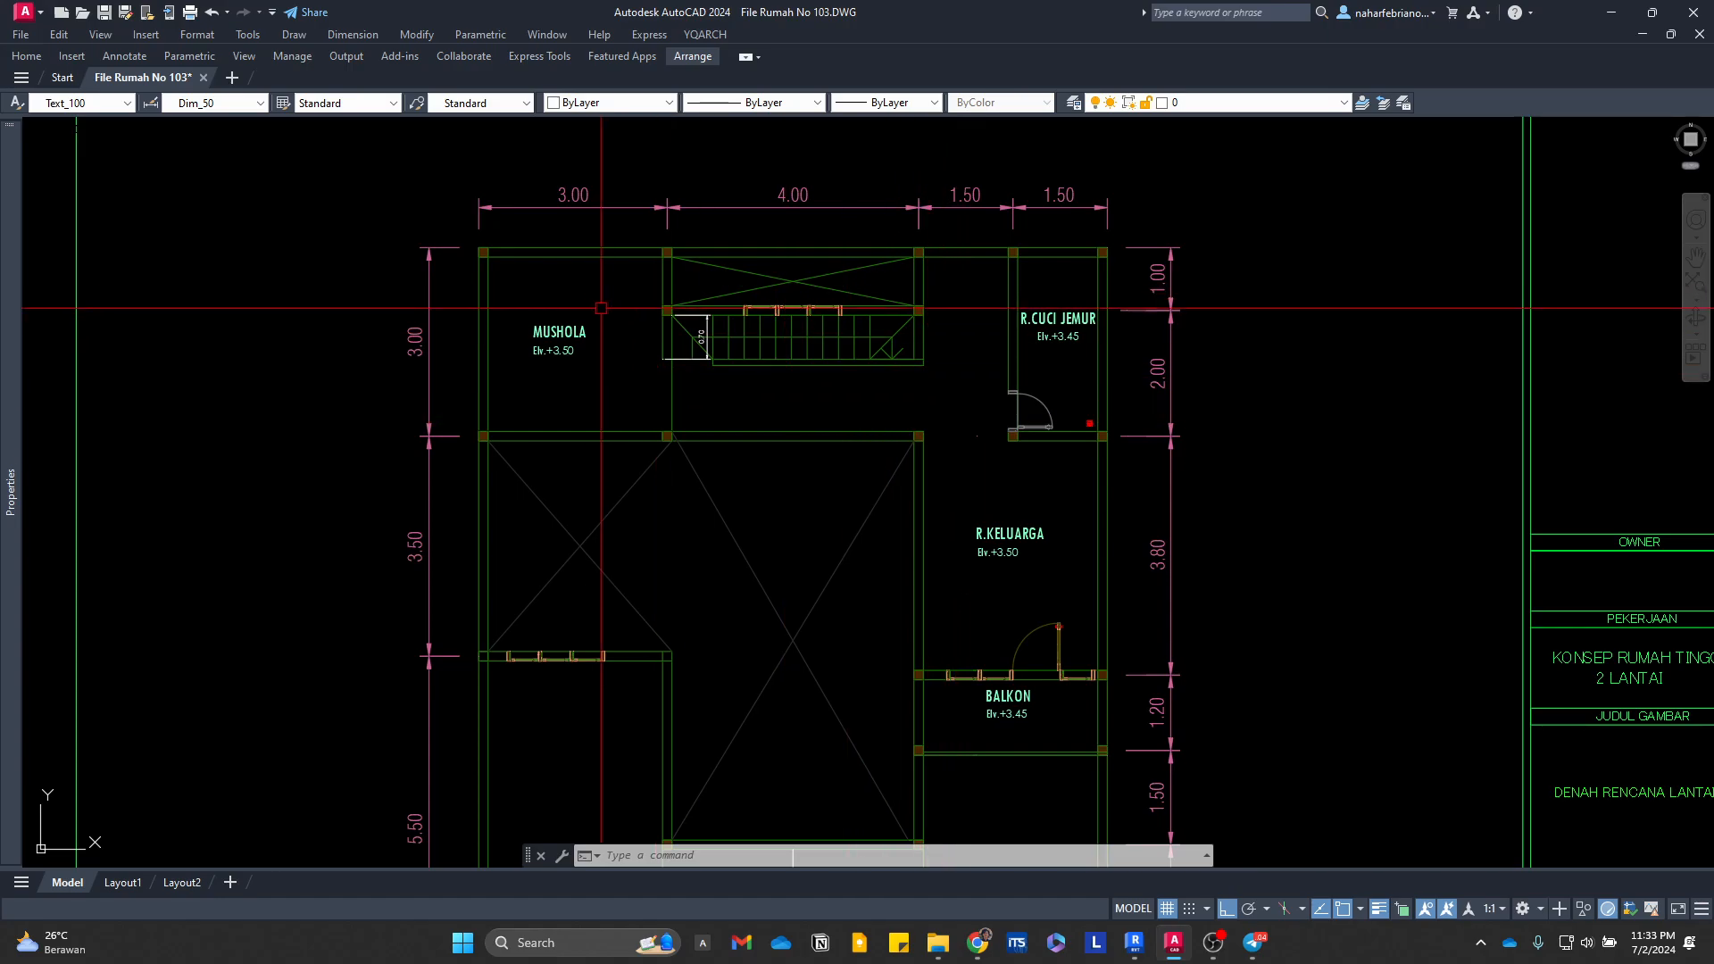
scroll(673, 252, "up", 2)
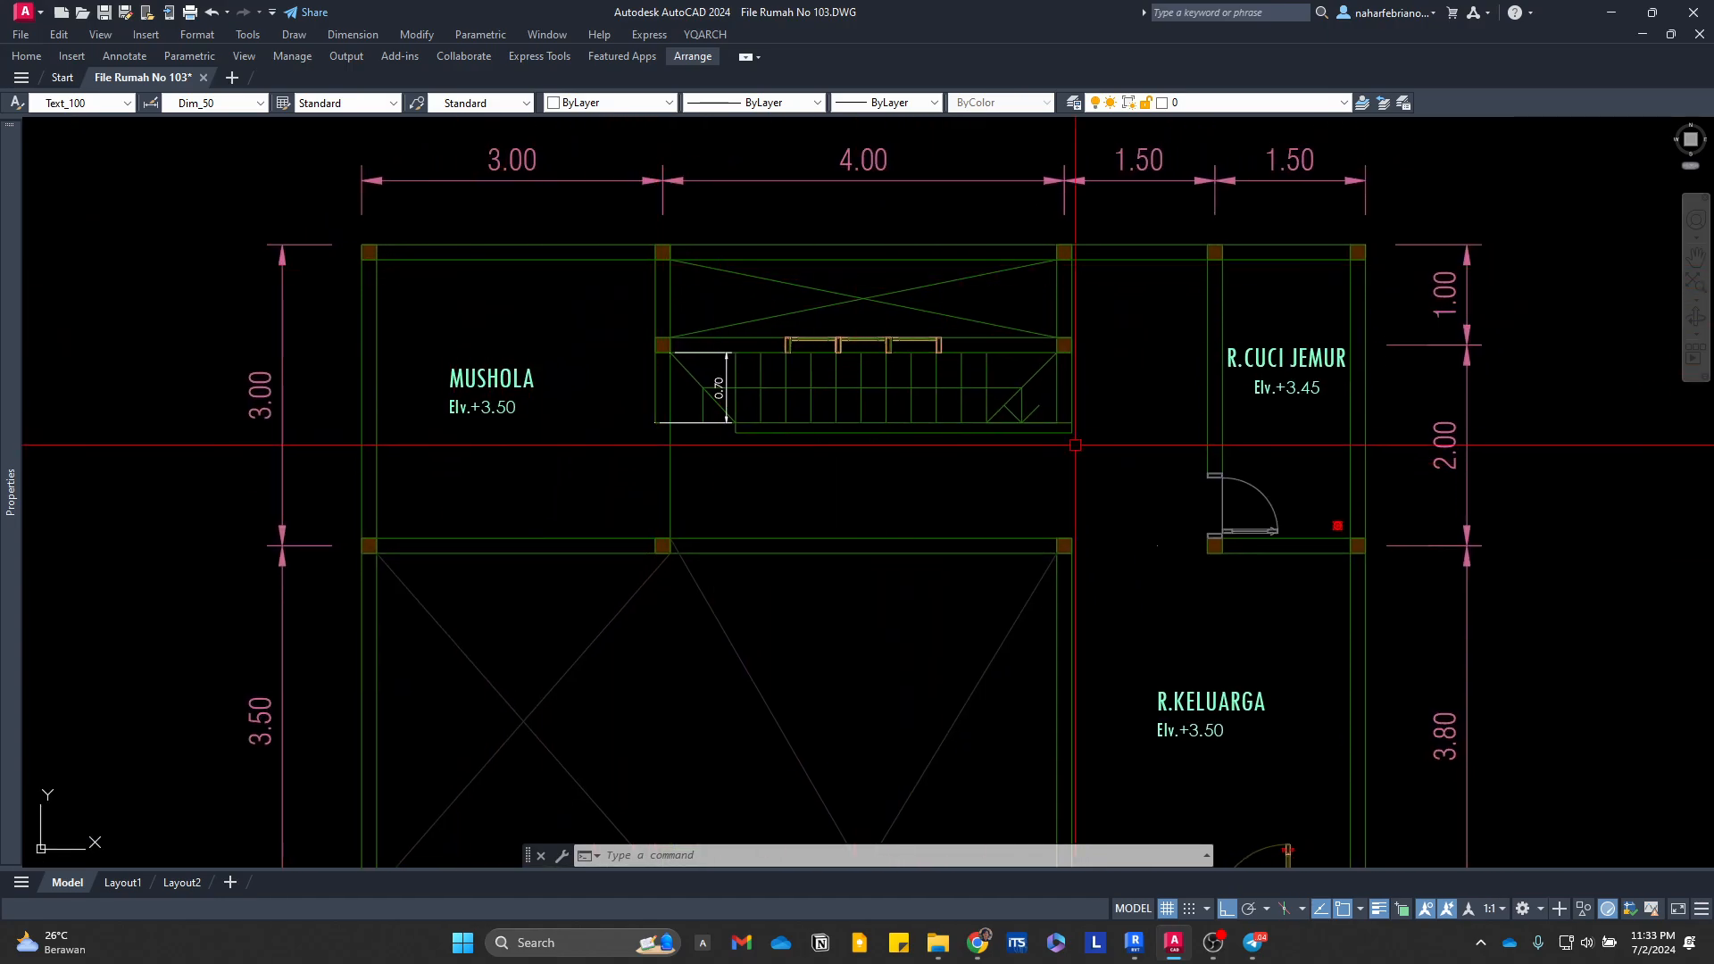
middle_click_drag(1075, 445, 887, 279)
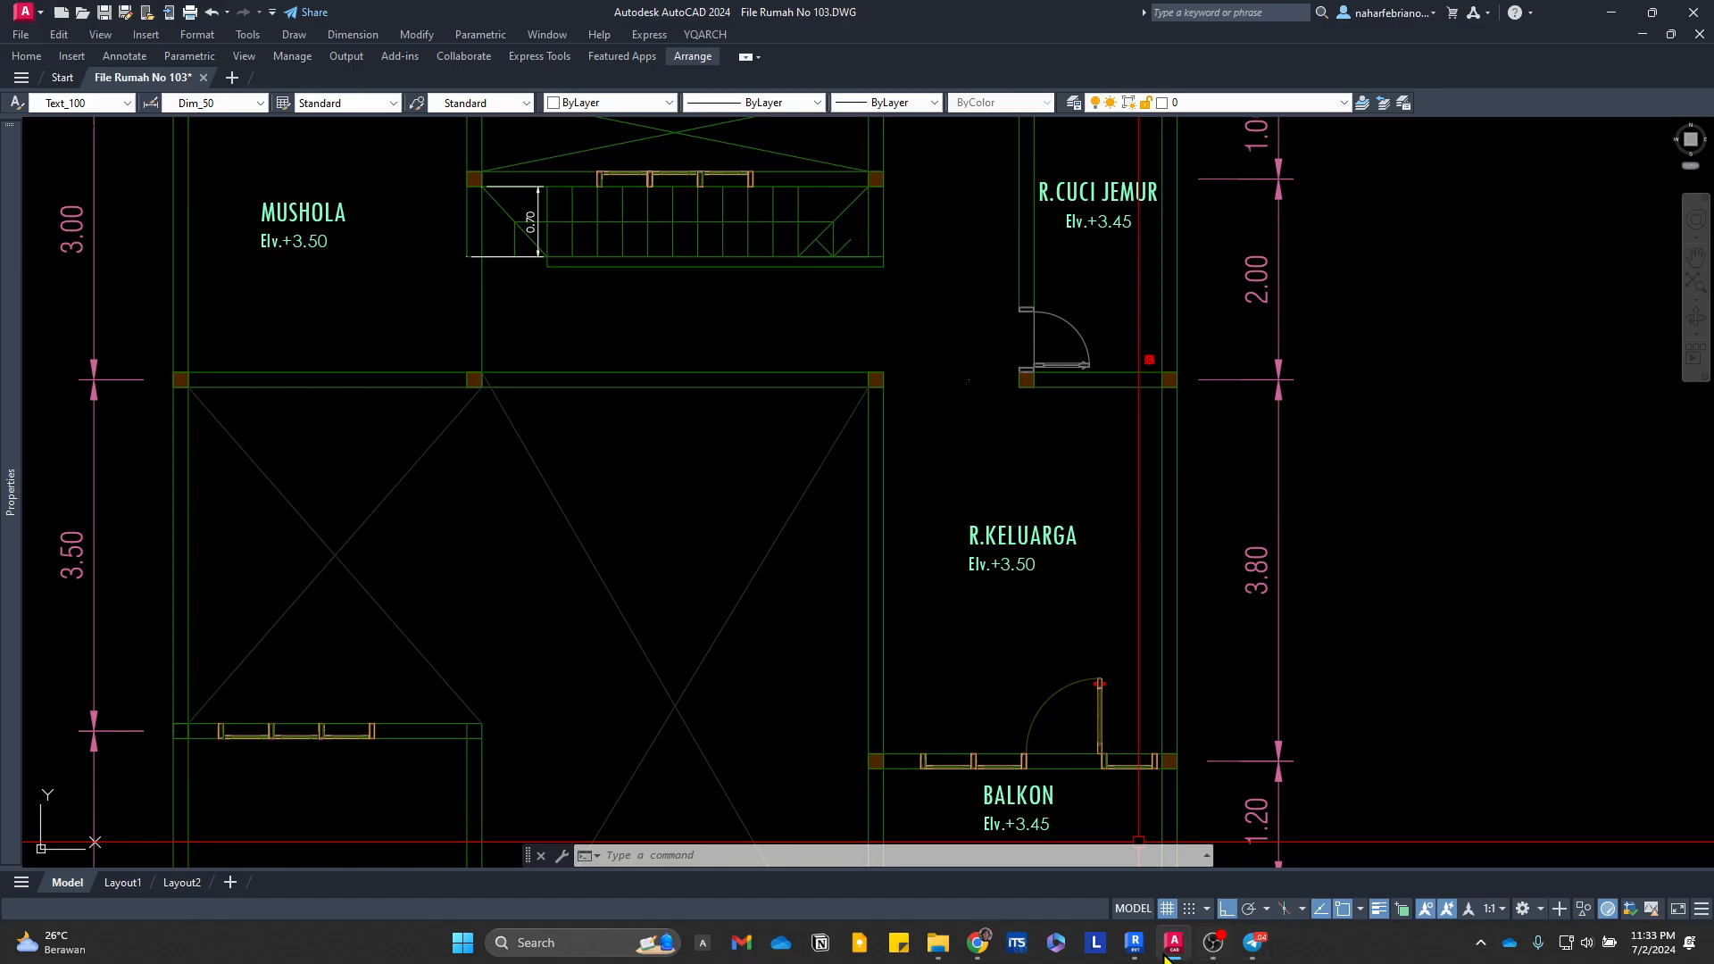
left_click(1135, 944)
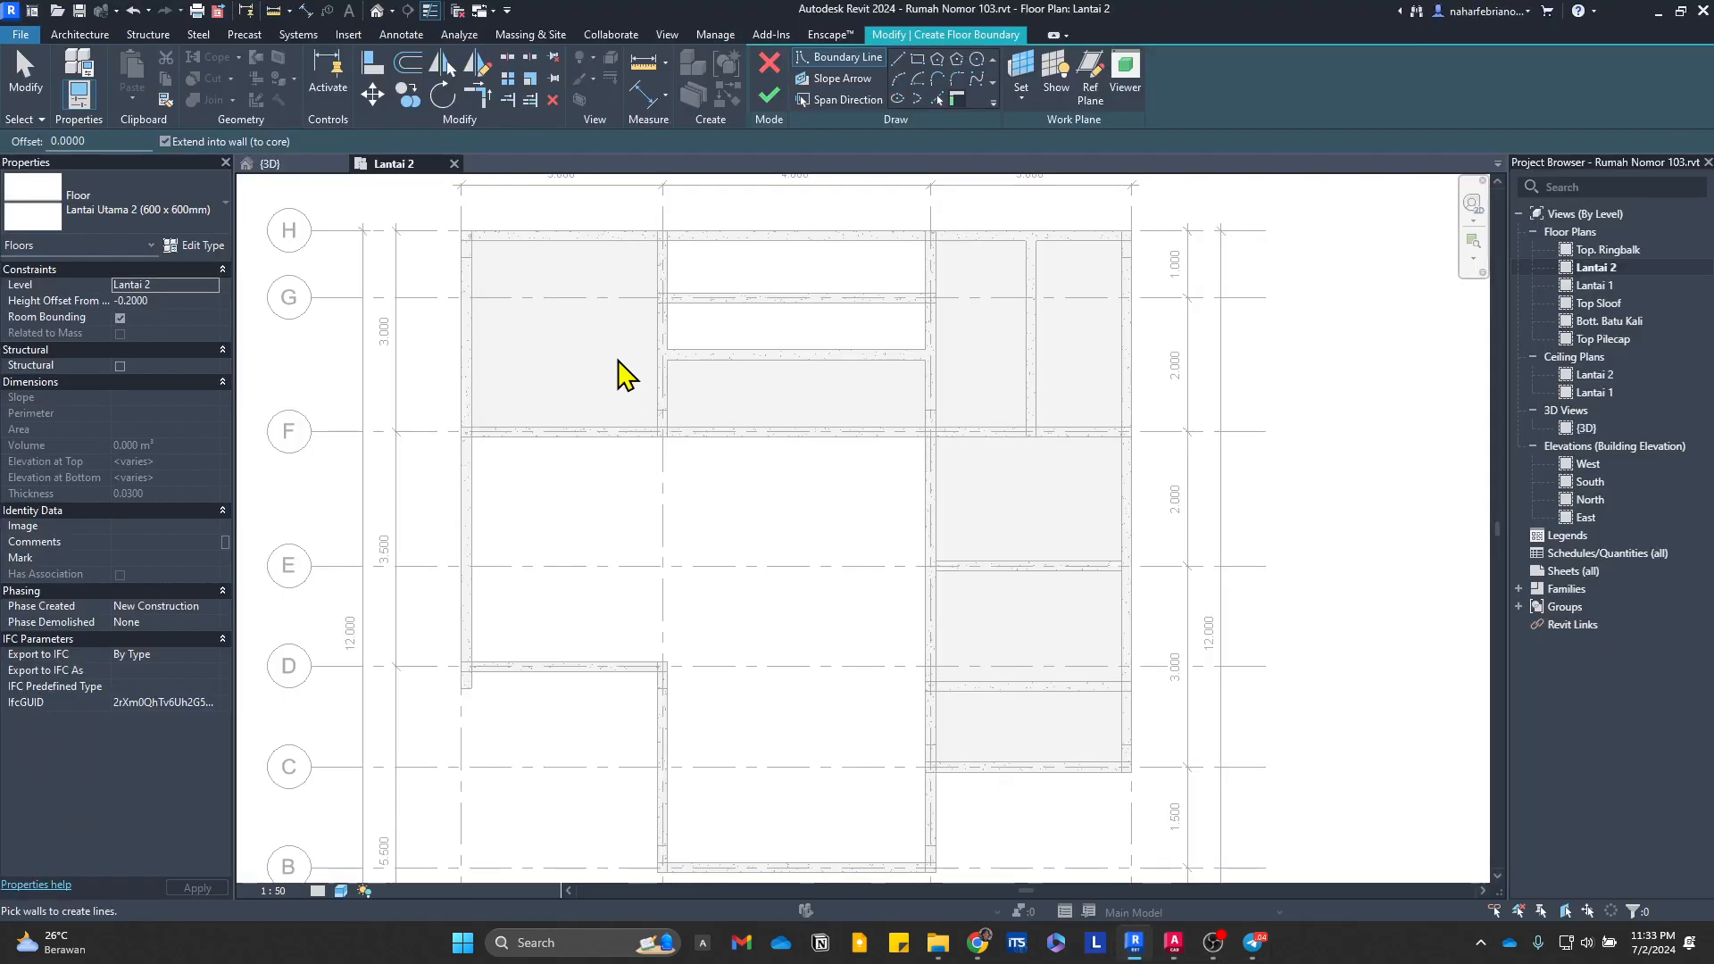
left_click(898, 58)
scroll(528, 399, "up", 3)
middle_click_drag(528, 399, 446, 526)
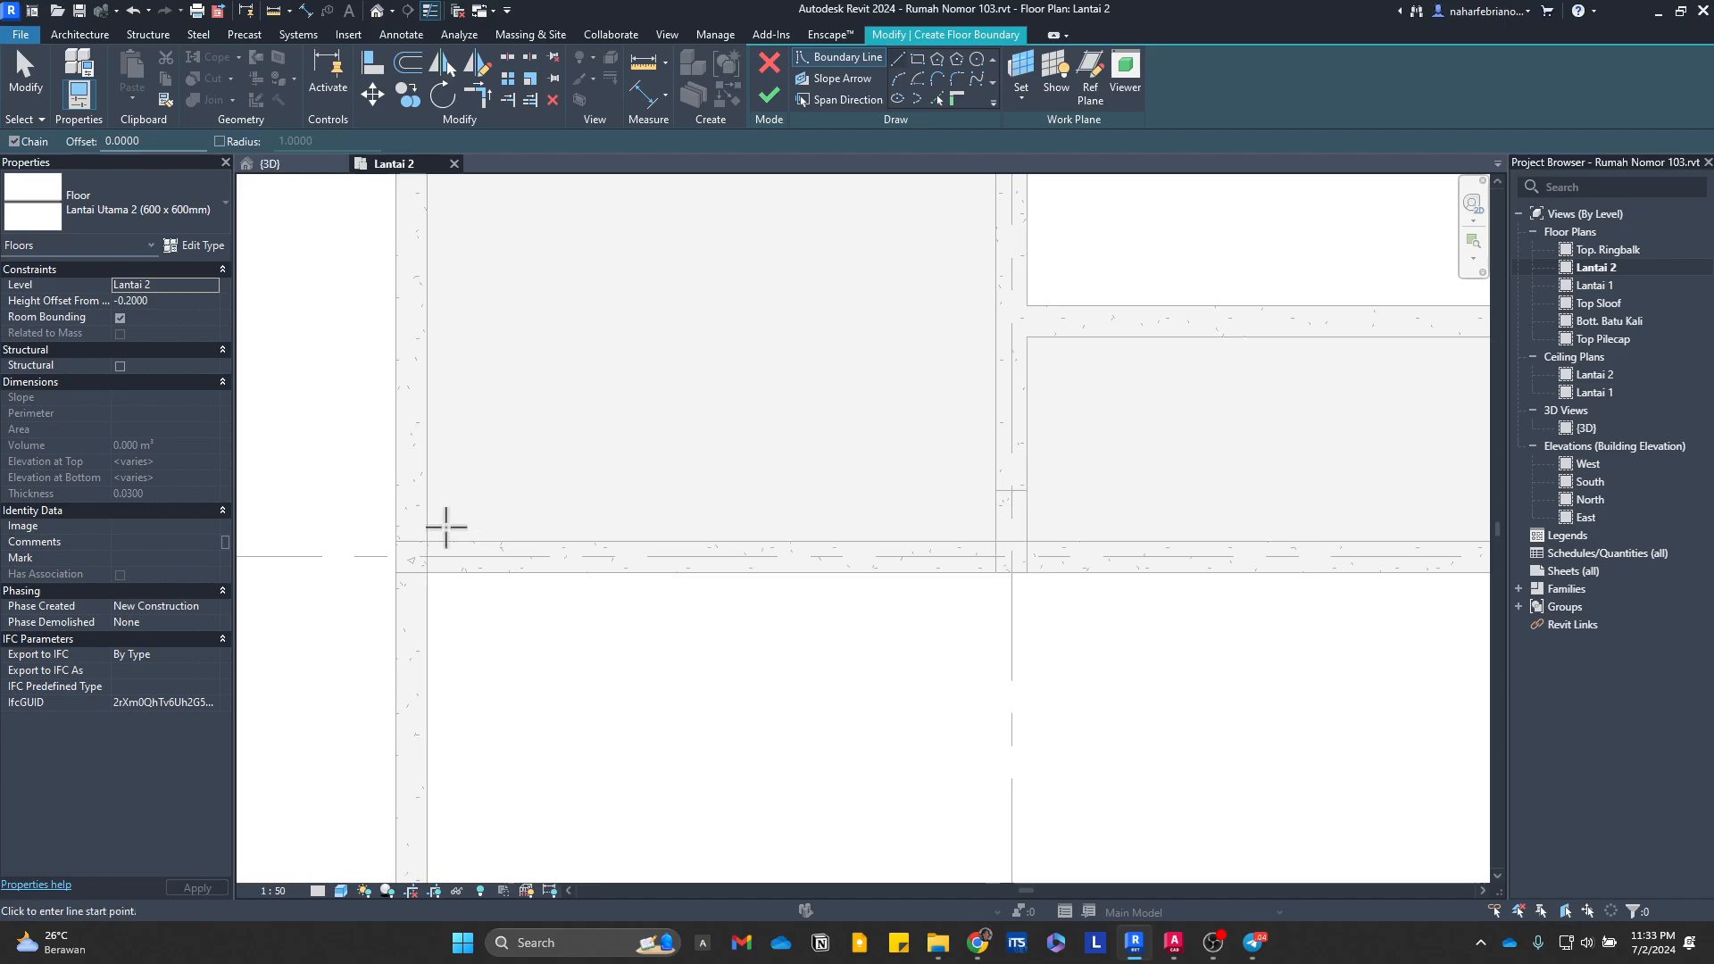
left_click(428, 539)
scroll(602, 368, "down", 2)
middle_click_drag(602, 368, 625, 610)
key("Escape")
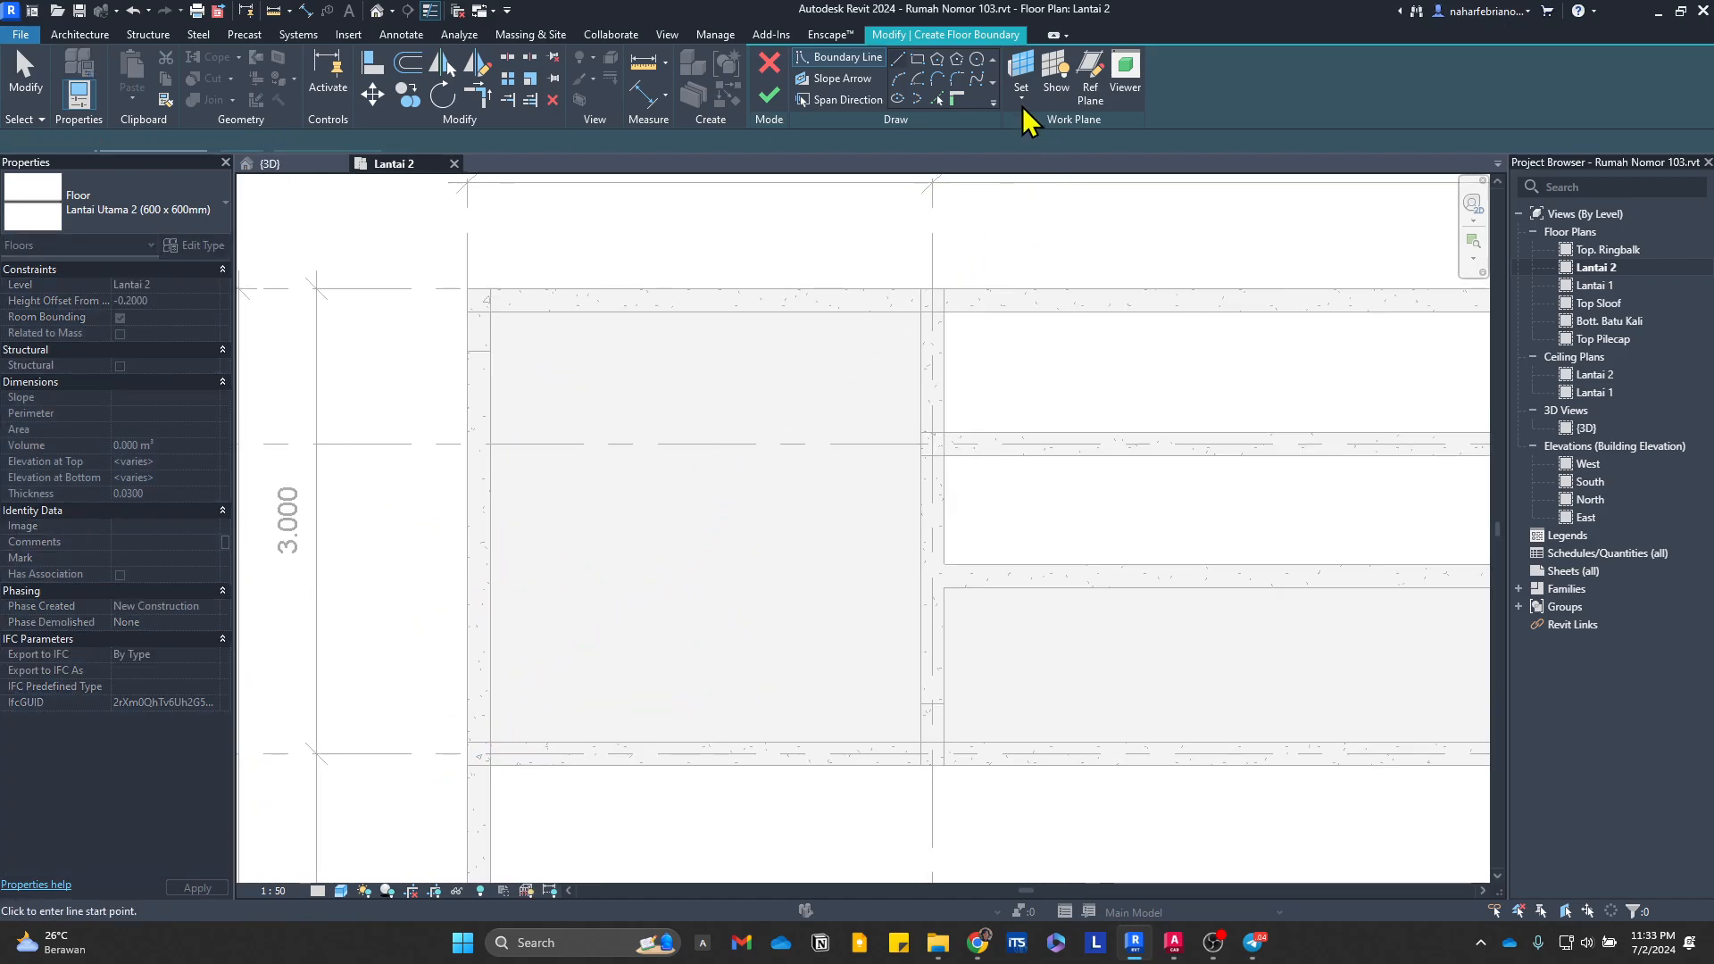
Step: Sketch rectangular floor boundaries around the 2.775 by 2.775 m western bay and the narrow slab on the western side of the north-eastern bay
left_click(918, 59)
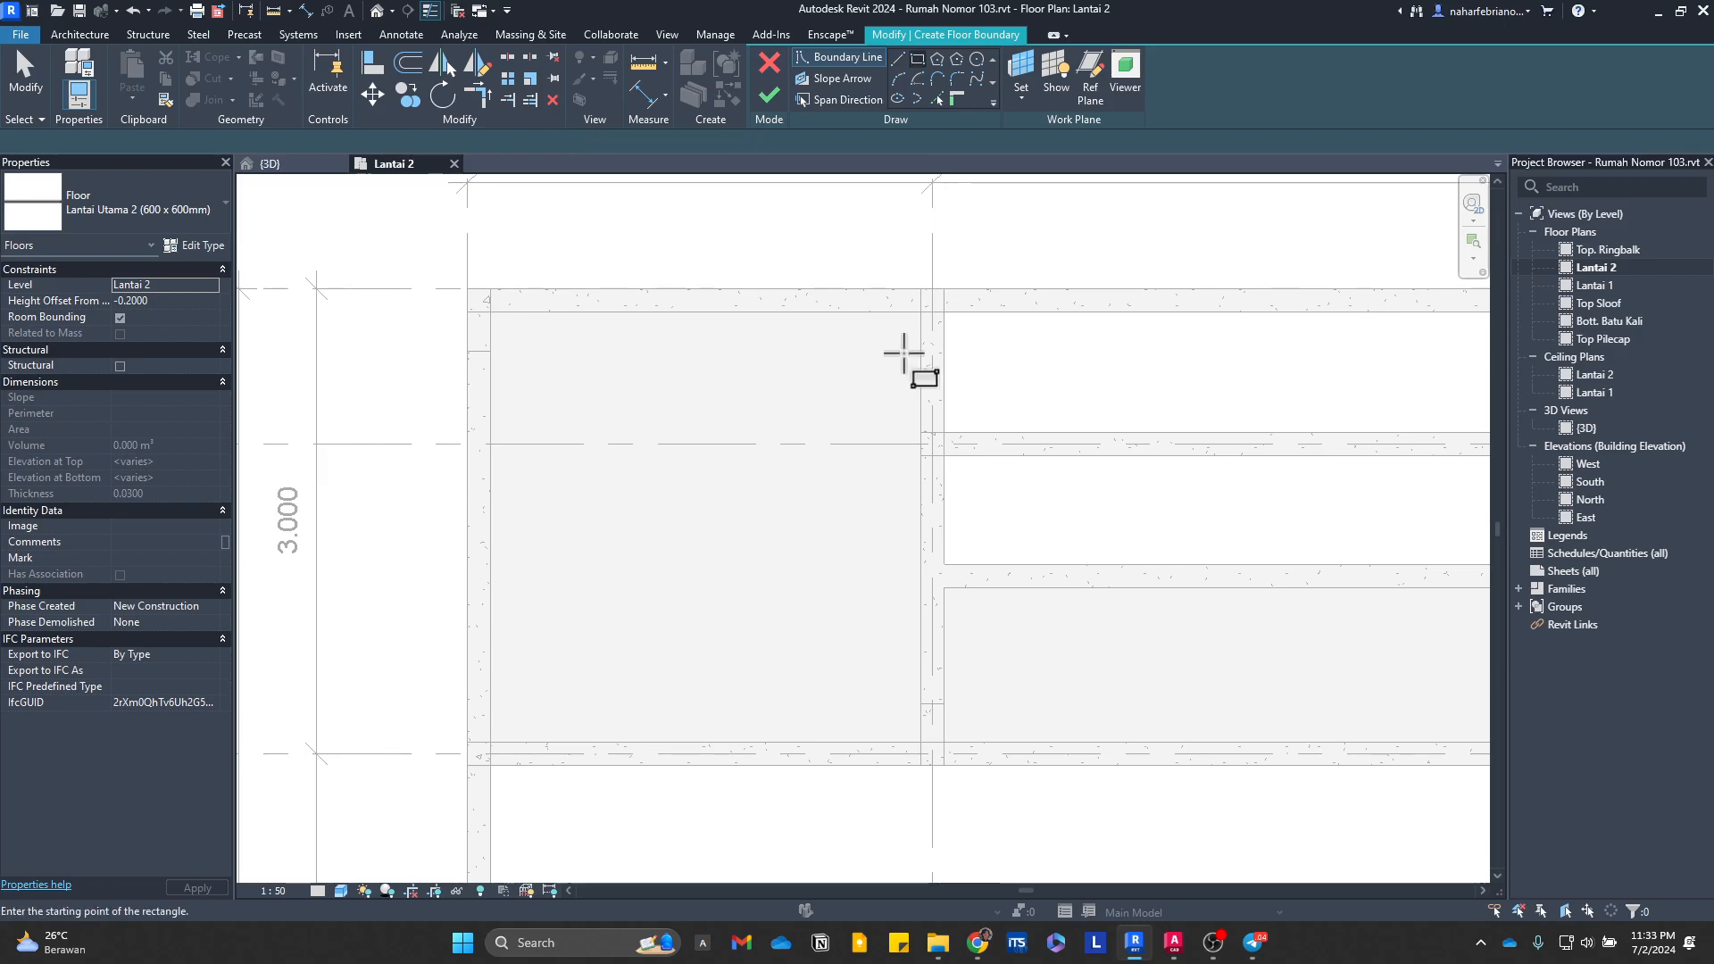
left_click(920, 312)
left_click(492, 740)
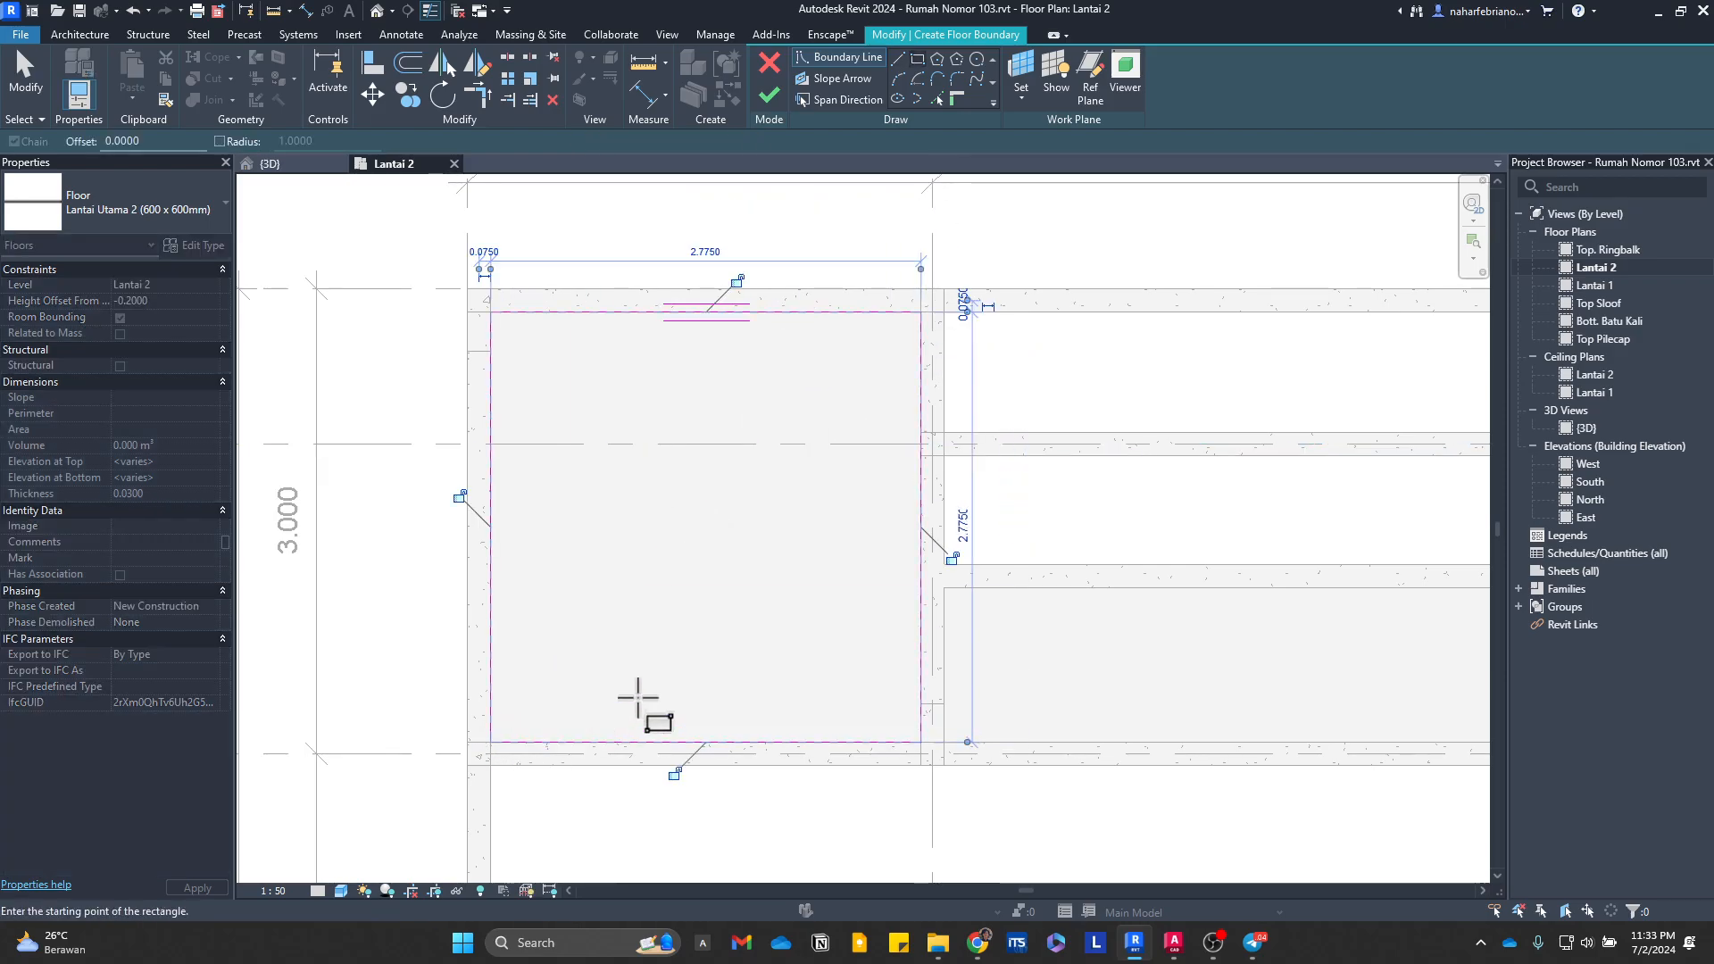
middle_click_drag(1036, 683, 689, 664)
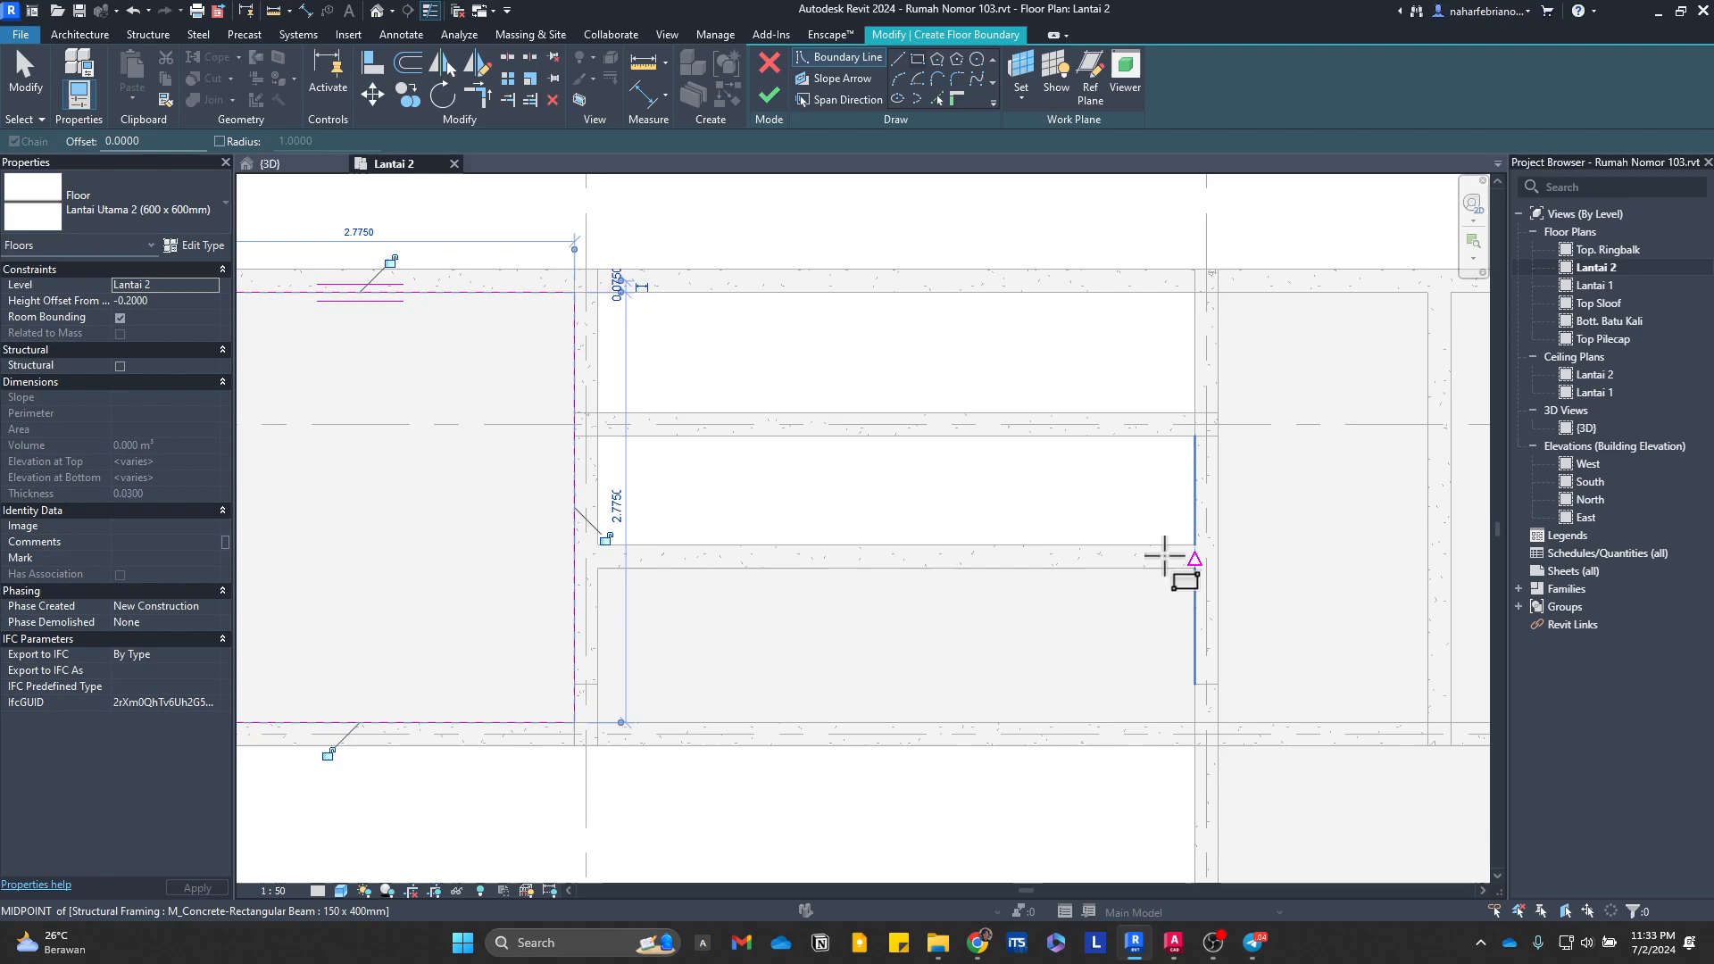
middle_click_drag(1168, 562, 916, 513)
left_click(964, 243)
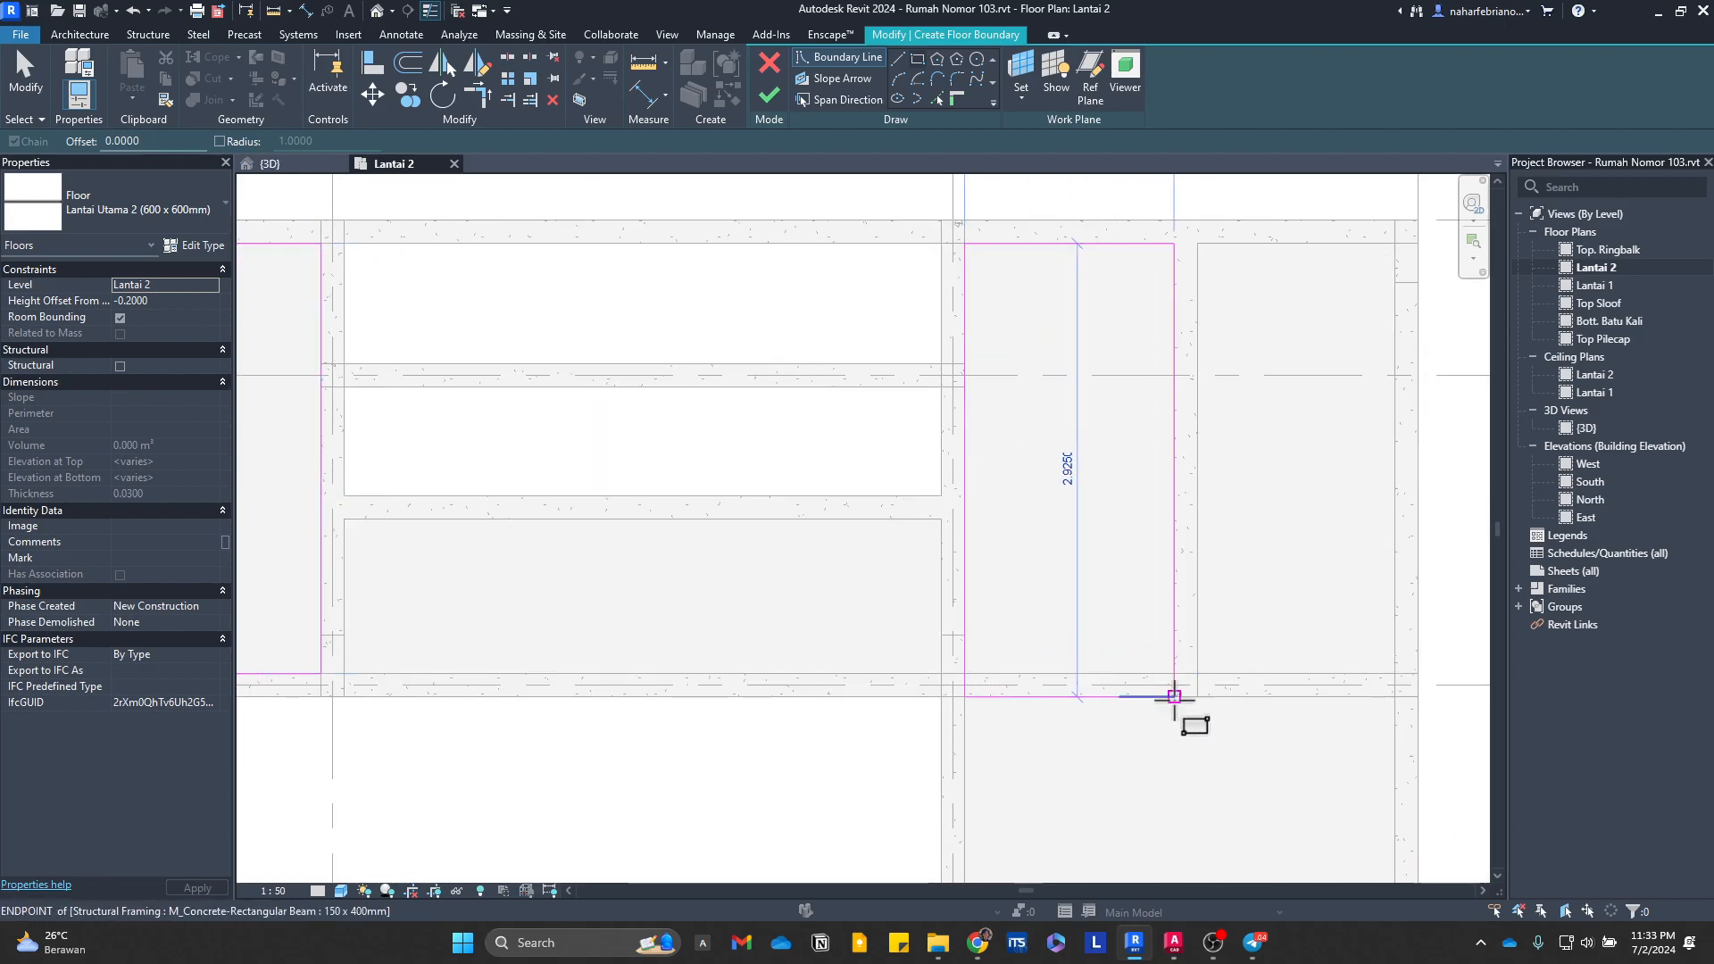
left_click(1198, 705)
Step: Sketch rectangular boundaries over the eastern bay from grid F to the beam north of the balcony and over the middle bay's slab
scroll(1198, 705, "down", 1)
middle_click_drag(1199, 705, 1038, 288)
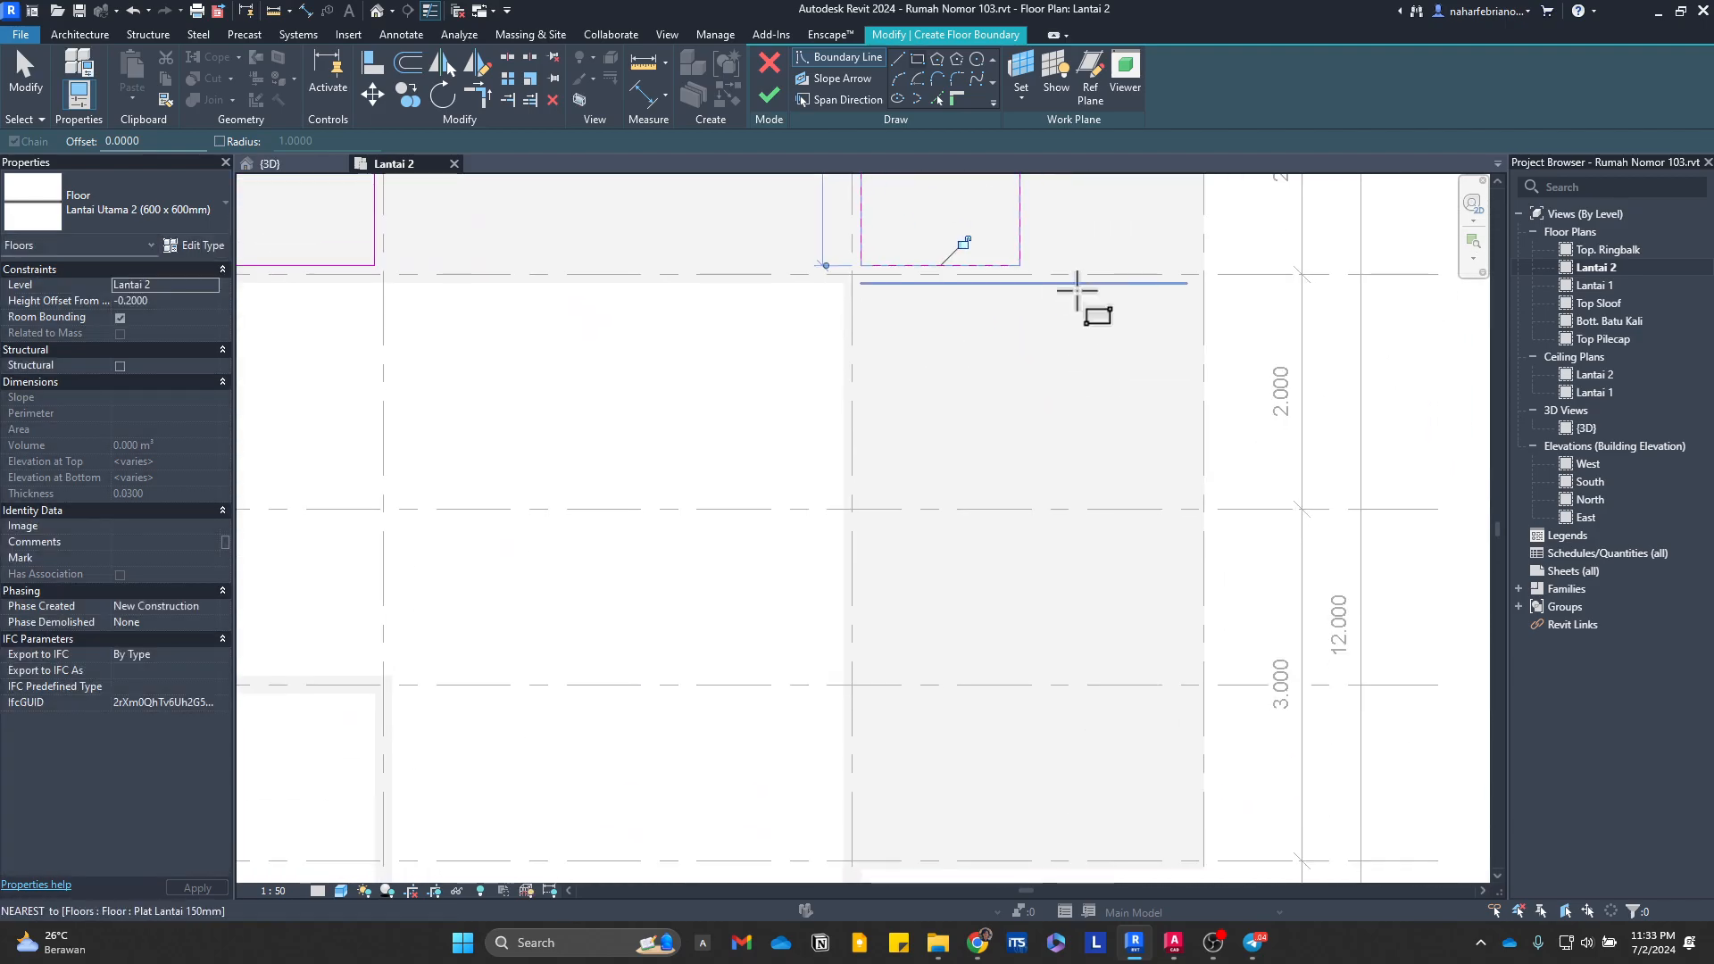
left_click(1183, 281)
left_click(862, 711)
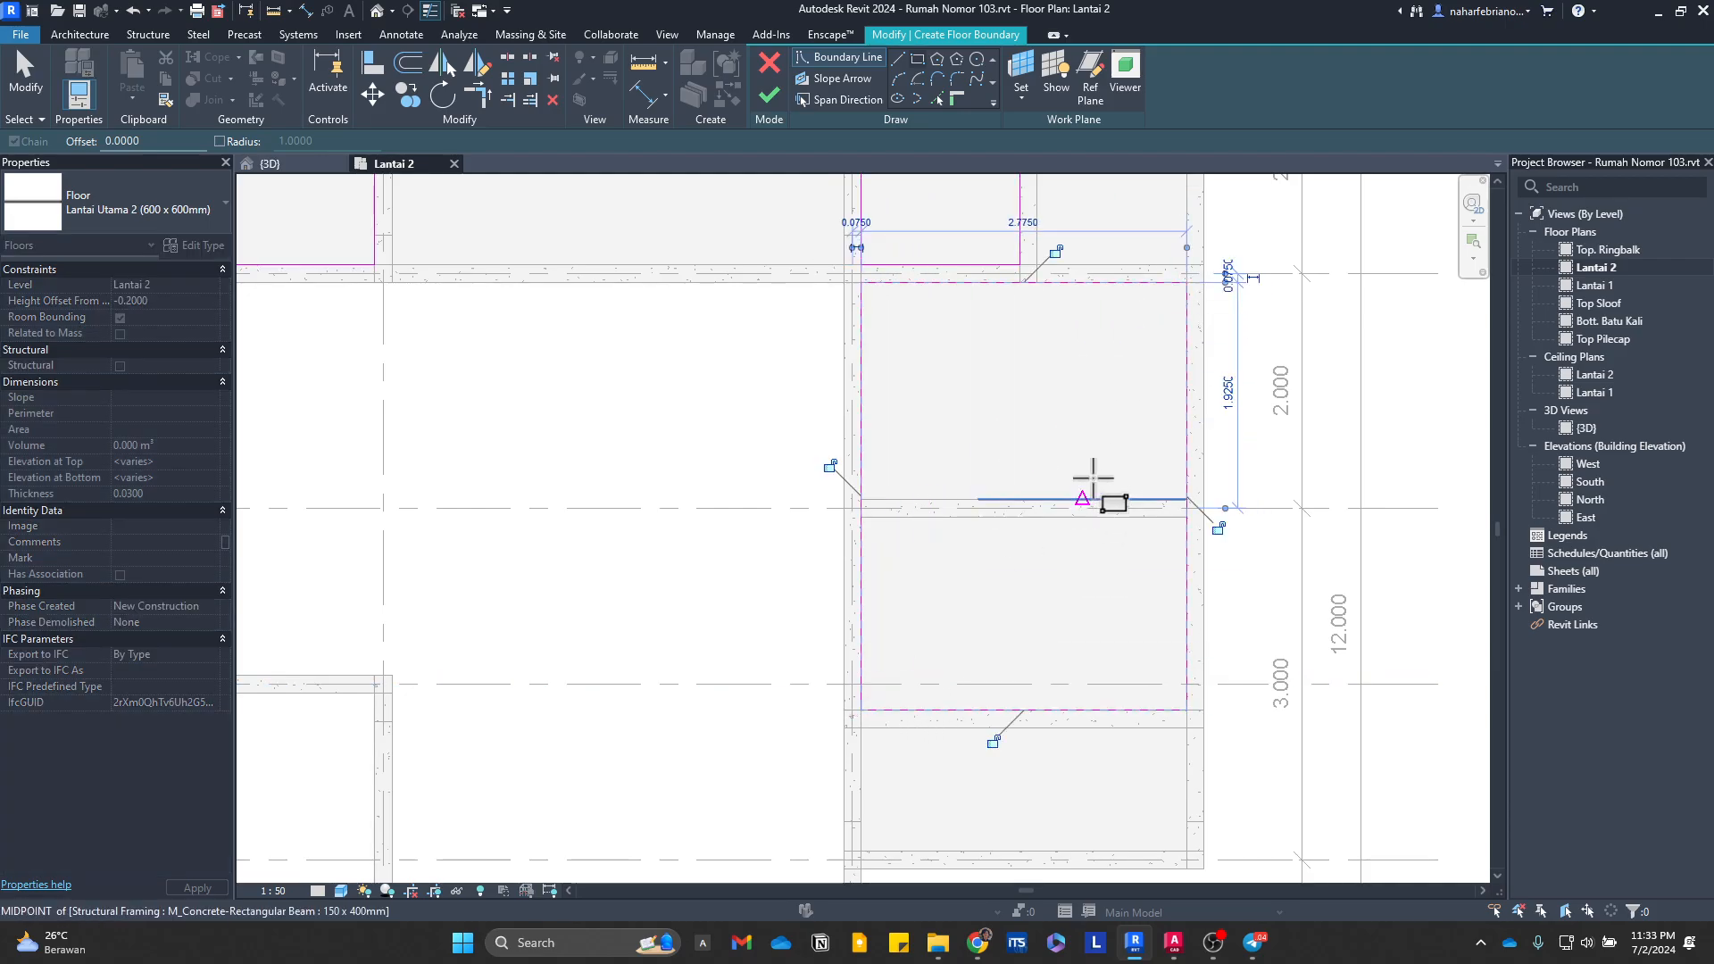
mouse_move(880, 235)
middle_mouse_down()
mouse_move(967, 496)
mouse_move(1107, 524)
middle_mouse_up()
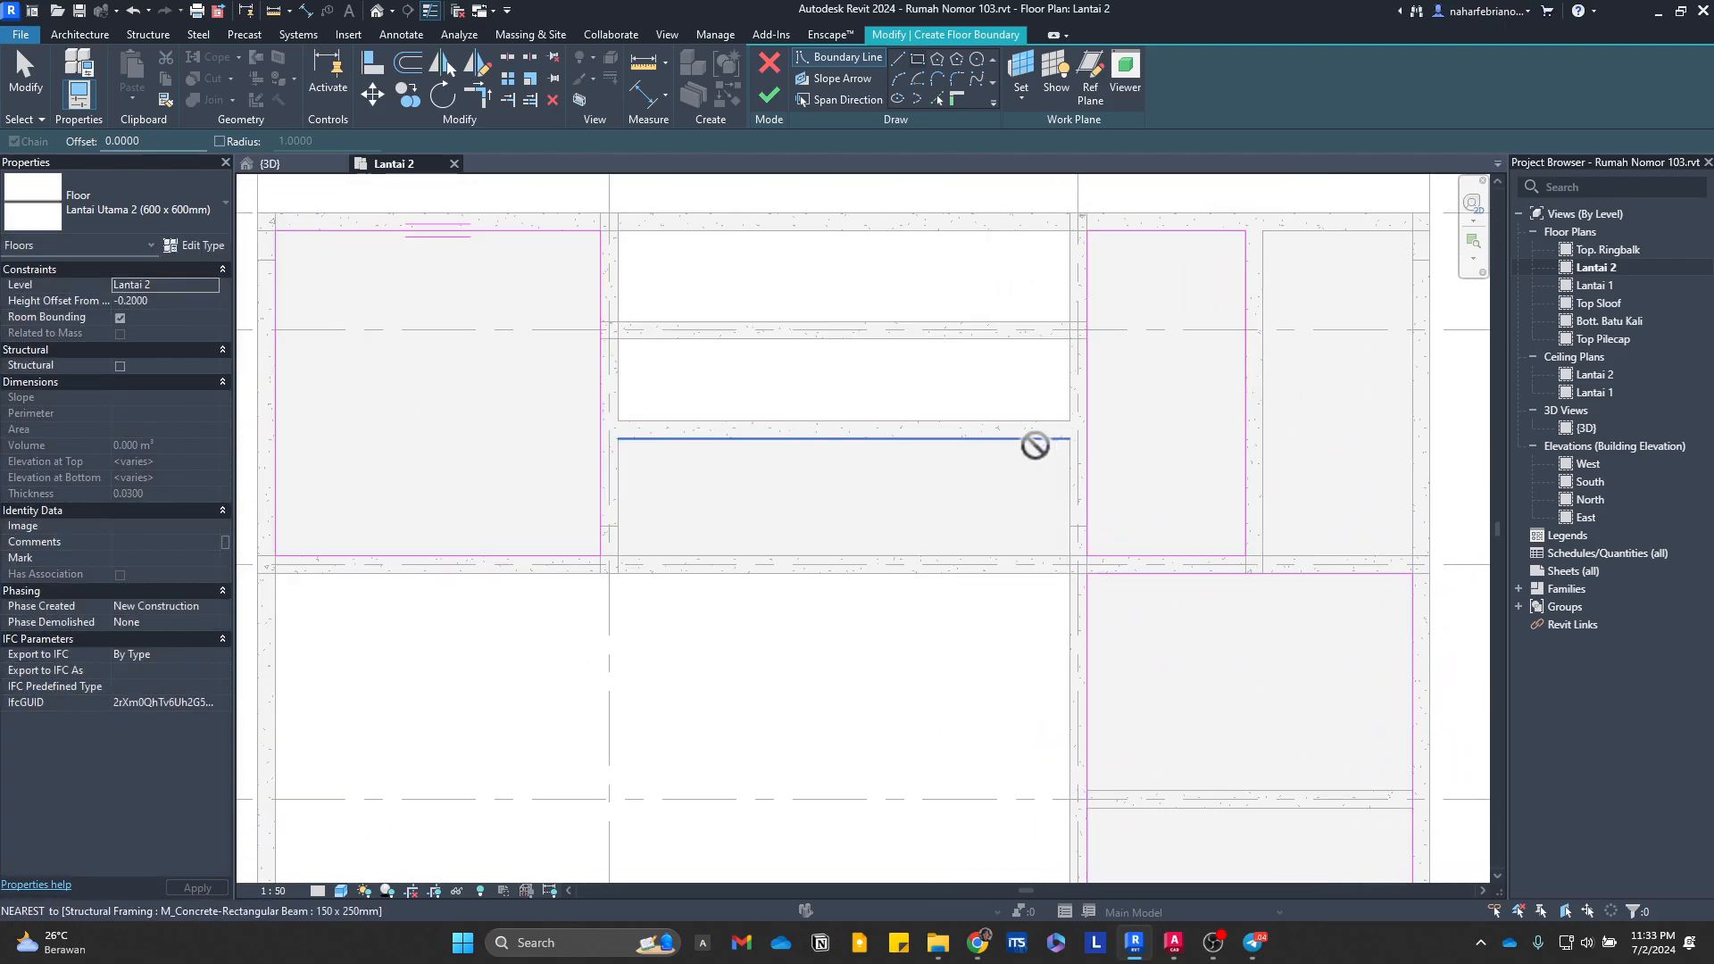
left_click(1070, 438)
left_click(619, 556)
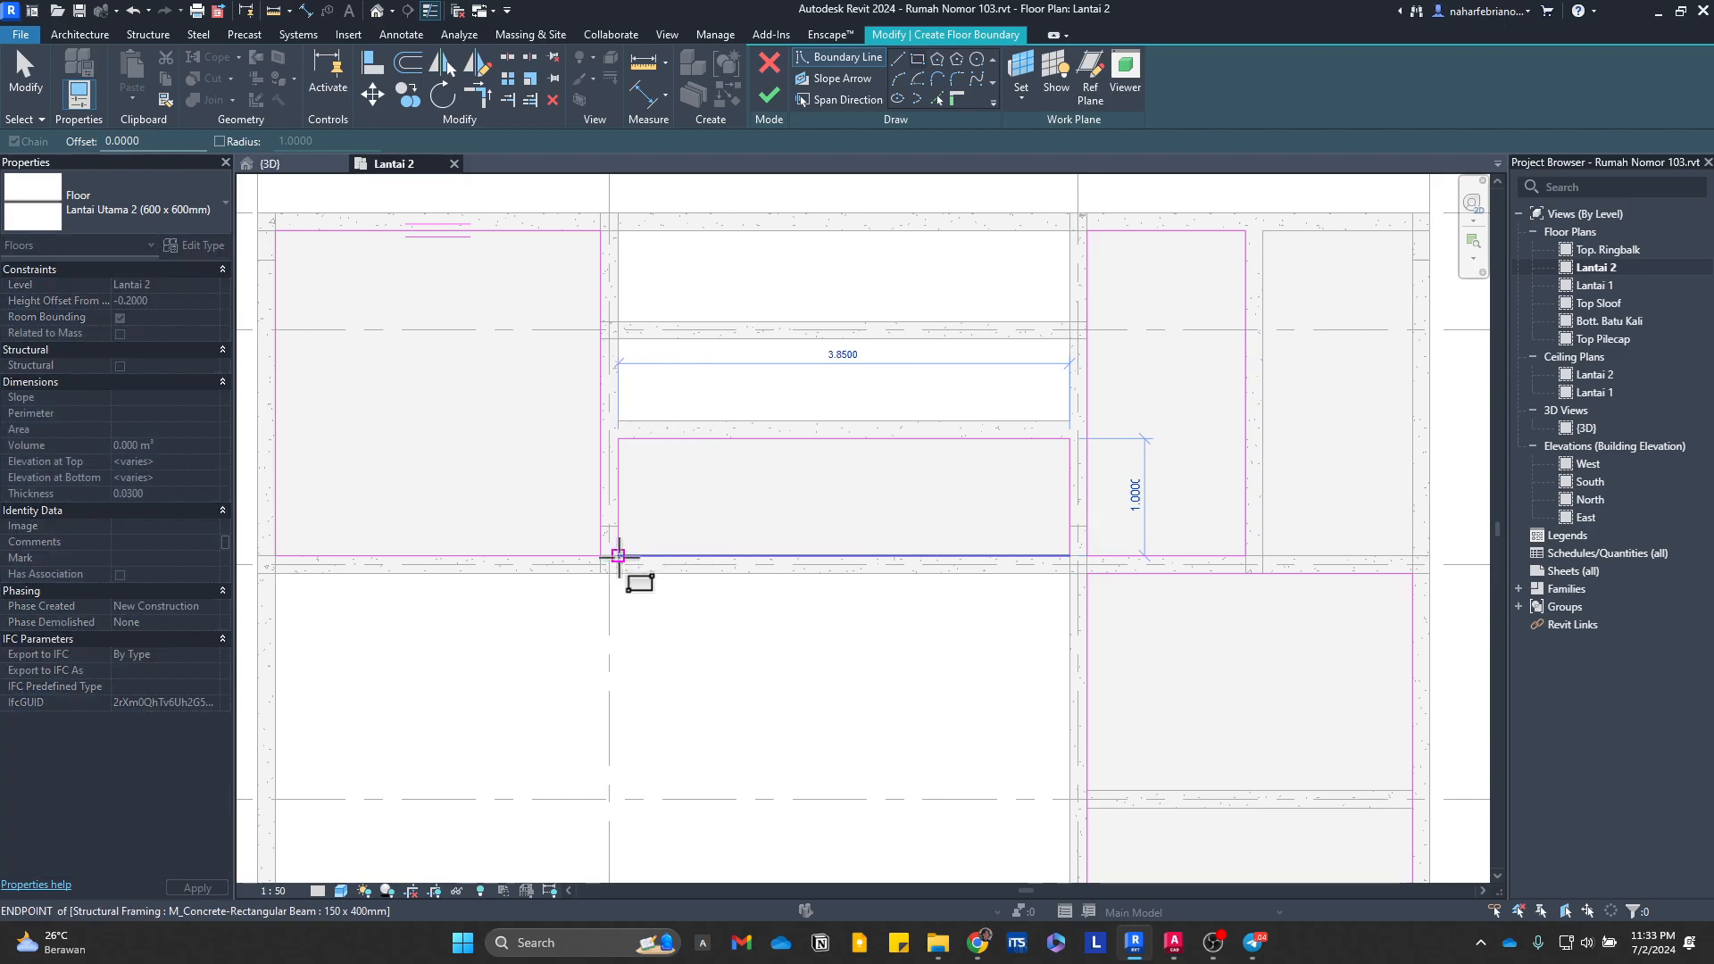
Step: Delete the west and east edges of the middle rectangle and the south edge of the north-eastern rectangle
left_click(617, 498)
key("Delete")
left_click(1069, 498)
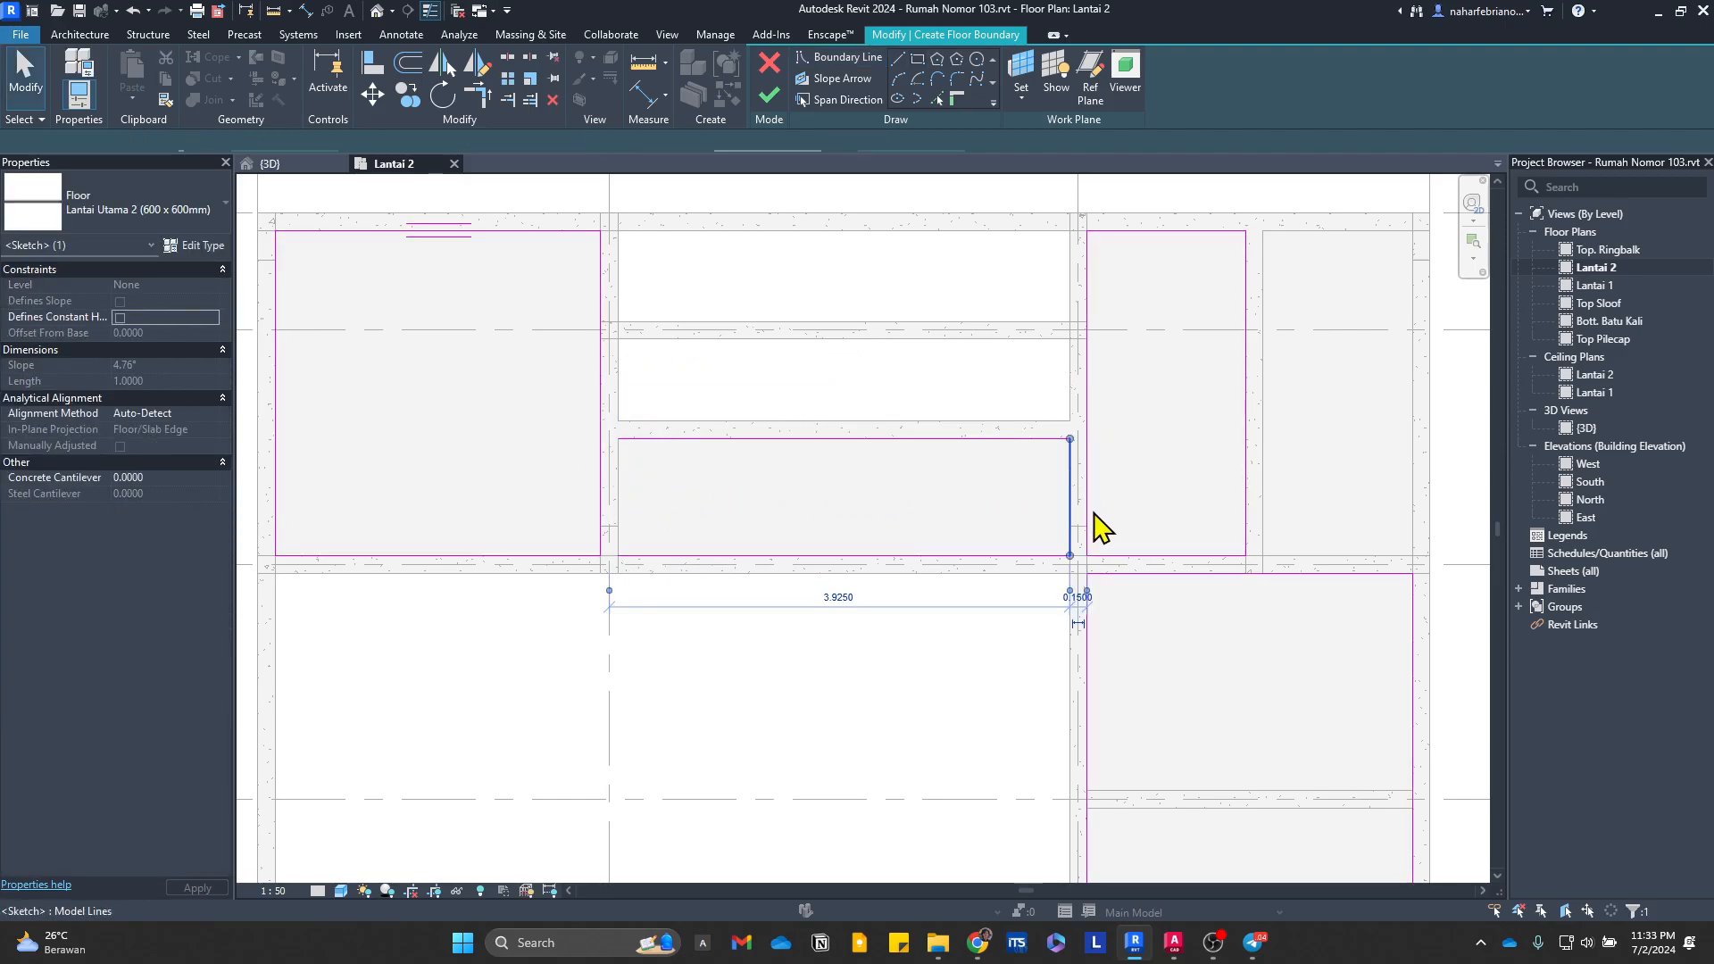
key("Delete")
left_click(1137, 558)
key("Delete")
Step: Trim the middle rectangle's north edge to the western rectangle's east edge and delete the middle rectangle's south edge
middle_click_drag(1259, 602, 1081, 570)
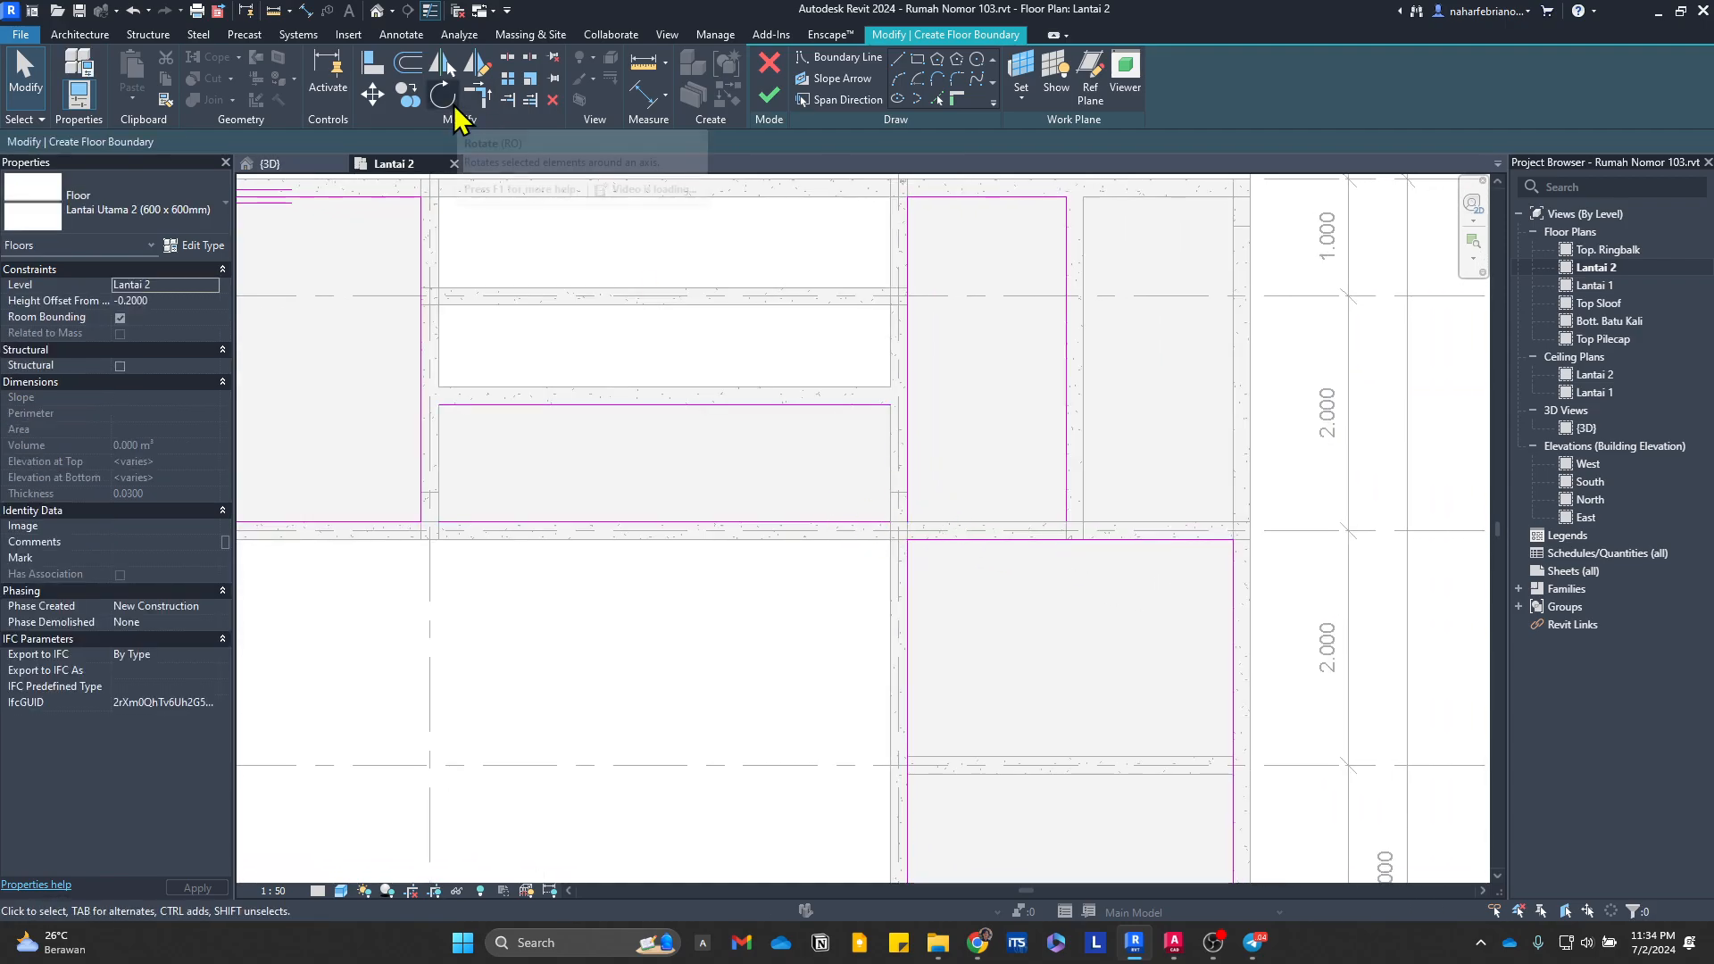
left_click(479, 97)
left_click(455, 404)
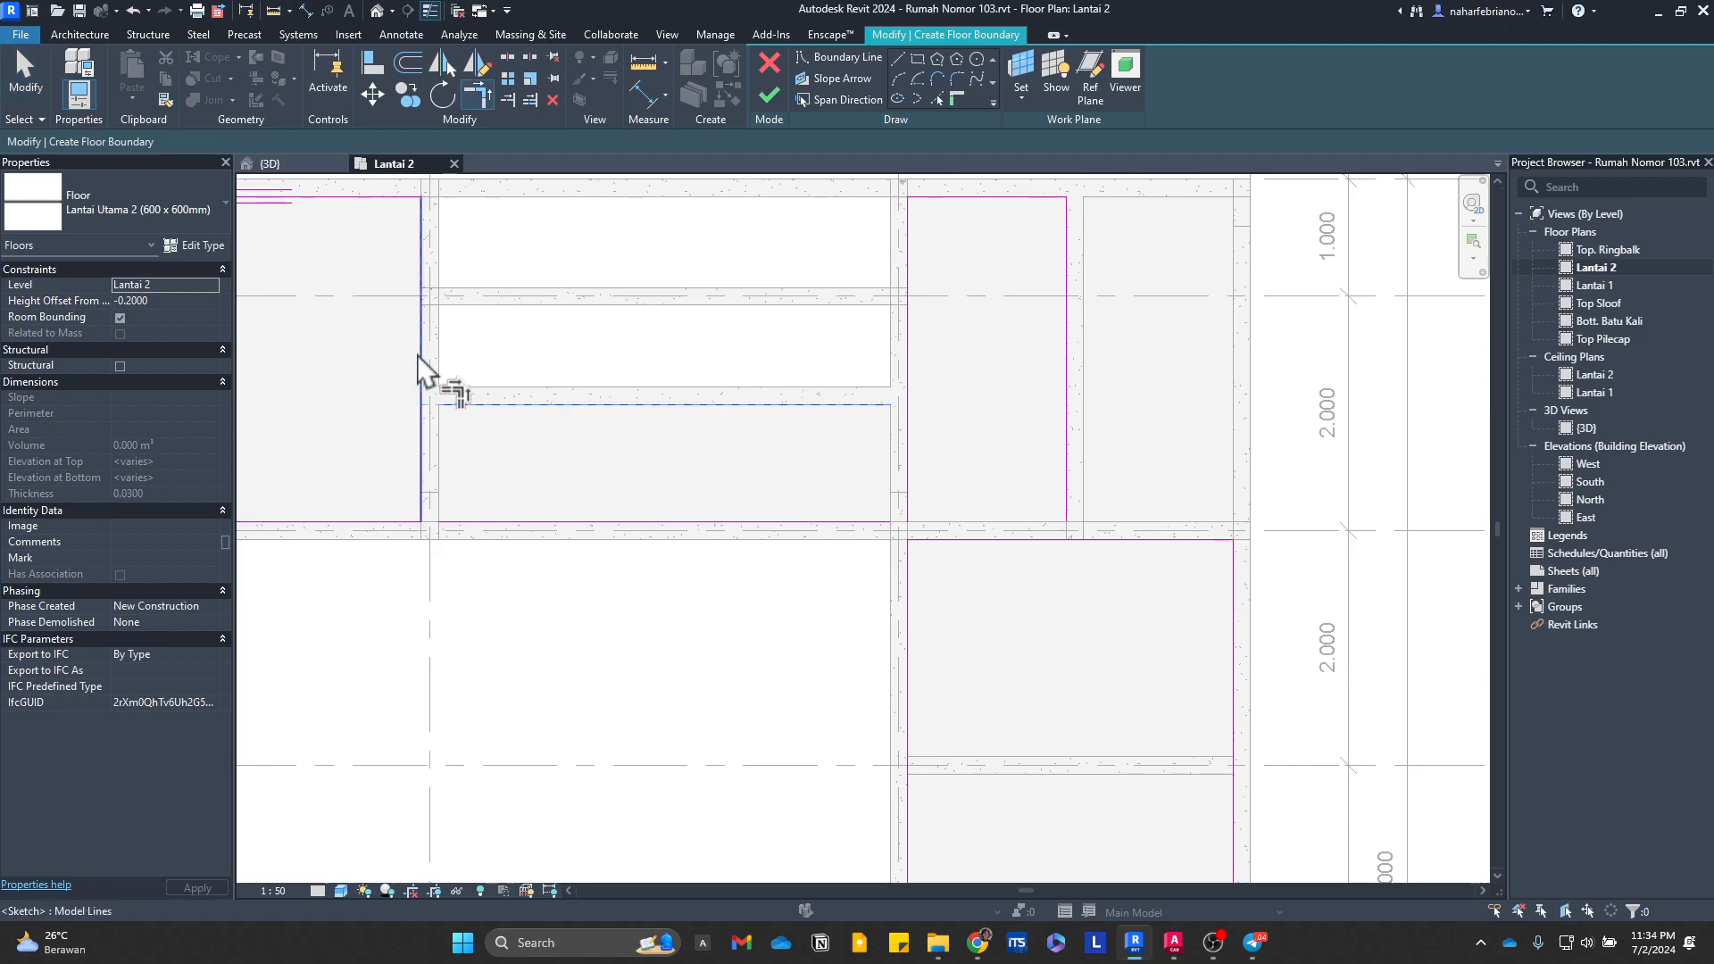
left_click(421, 373)
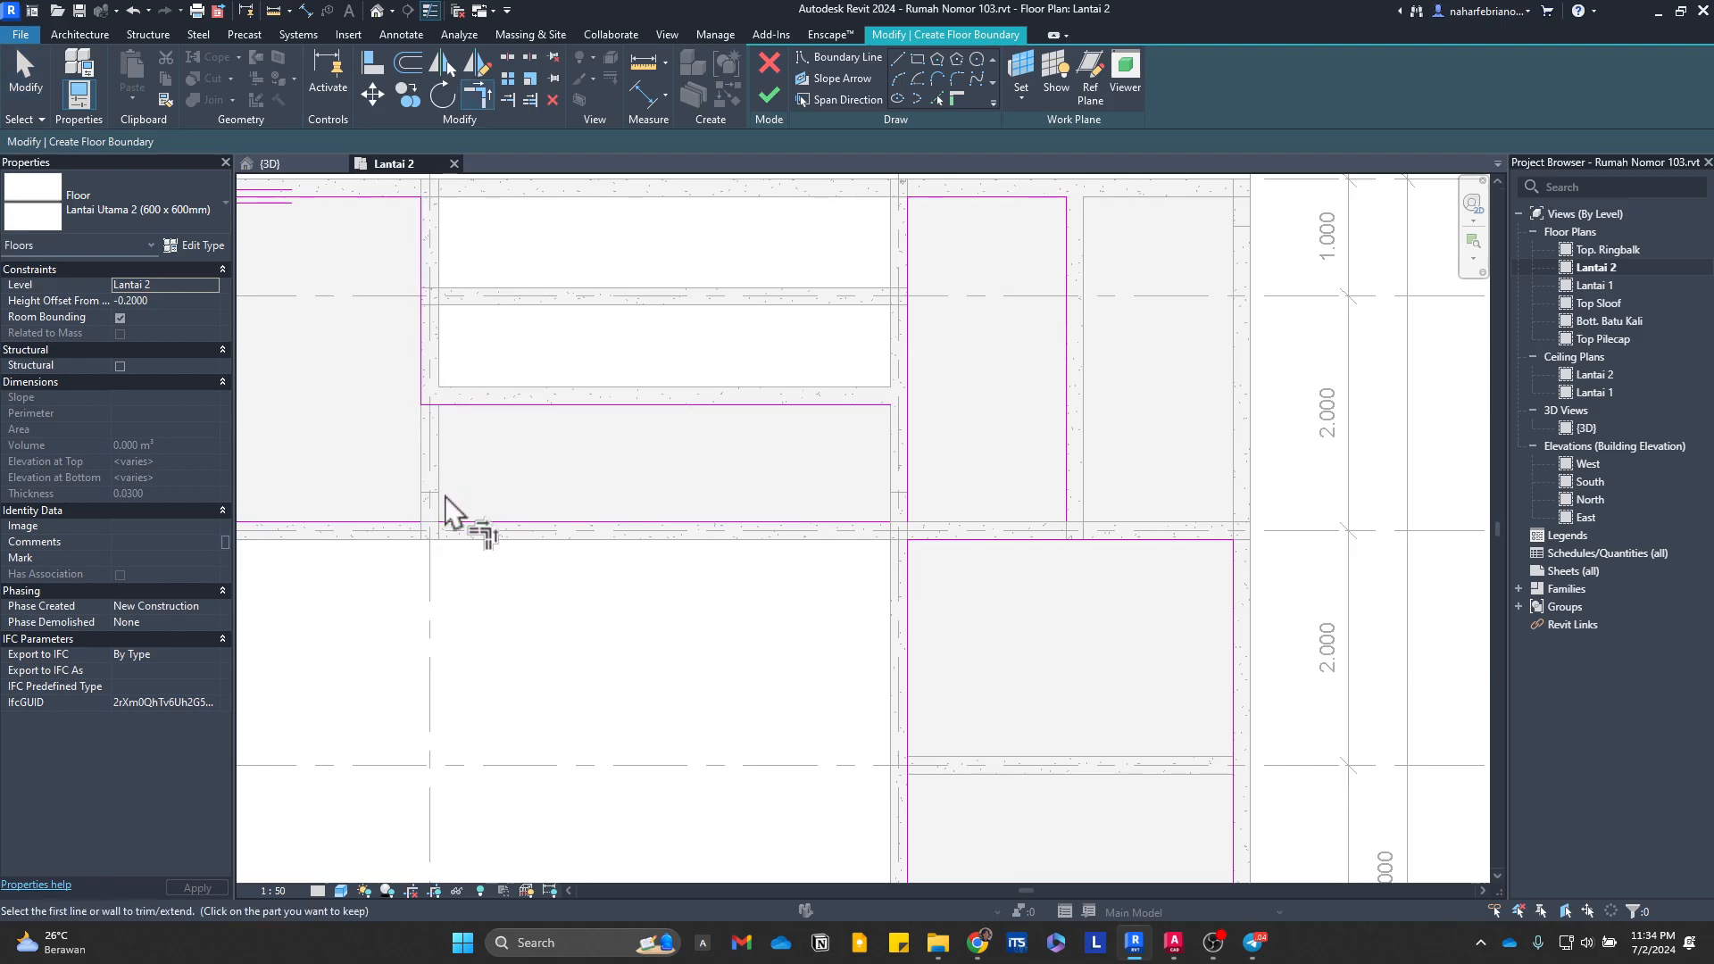
key("Escape")
left_click(866, 523)
key("Delete")
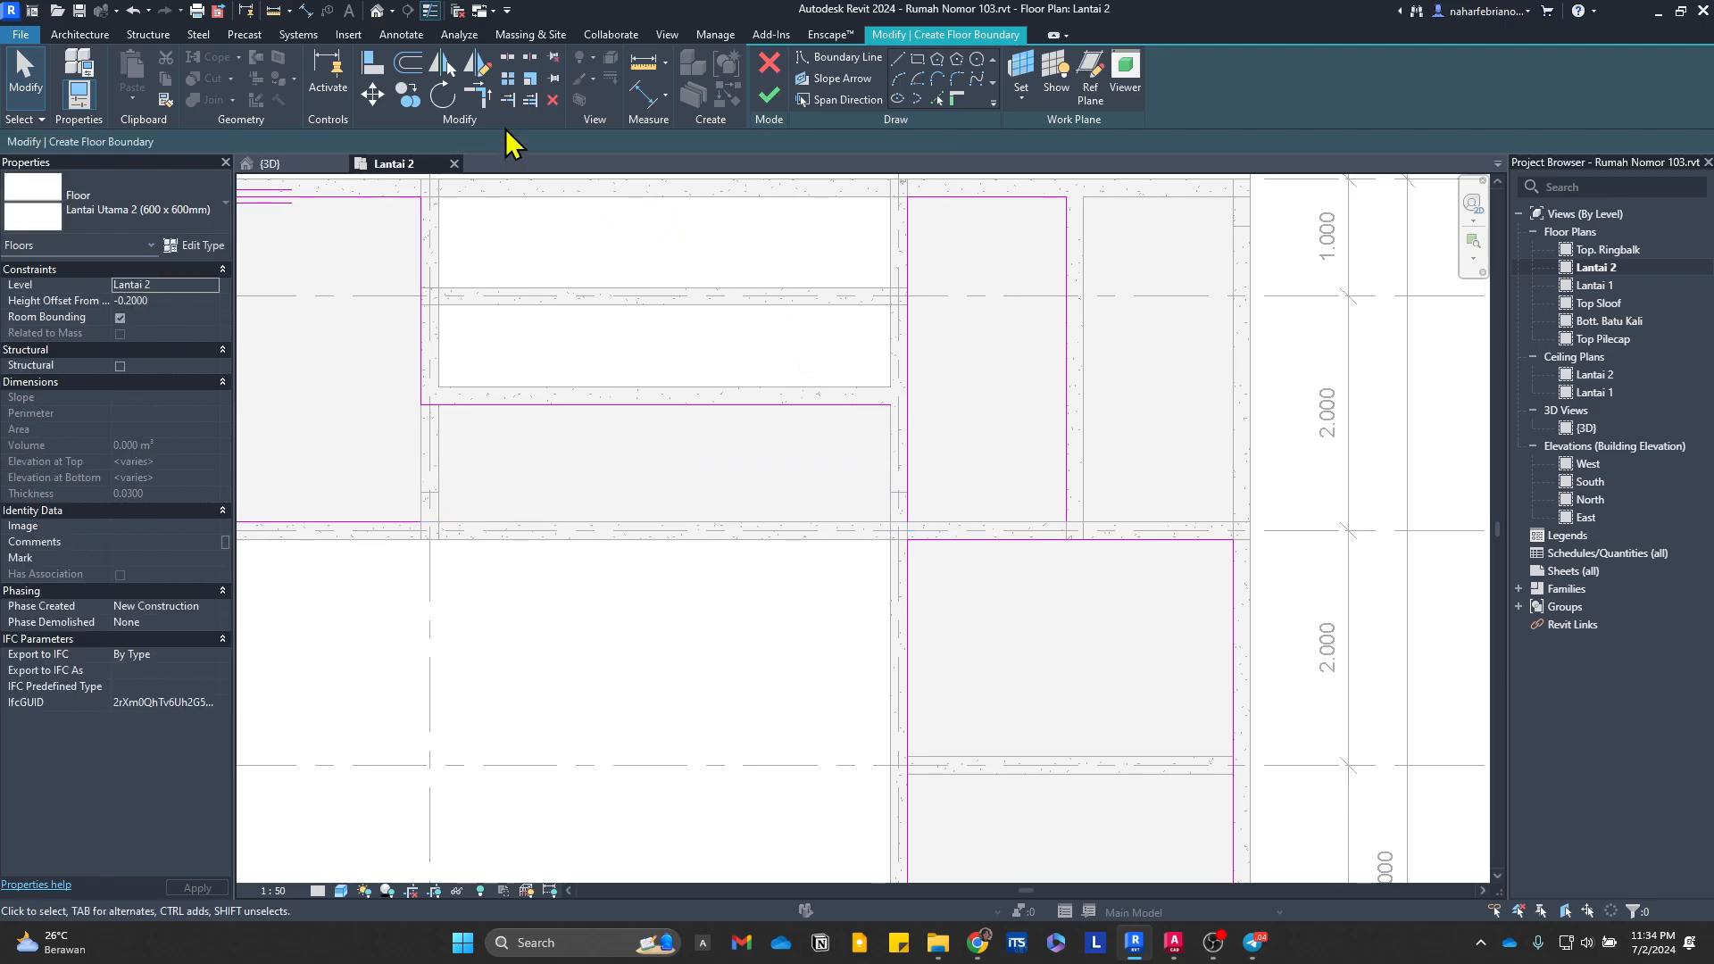
Step: Trim the remaining boundary lines into one closed loop across the western, middle and eastern bays and finish the floor
left_click(481, 98)
left_click(408, 524)
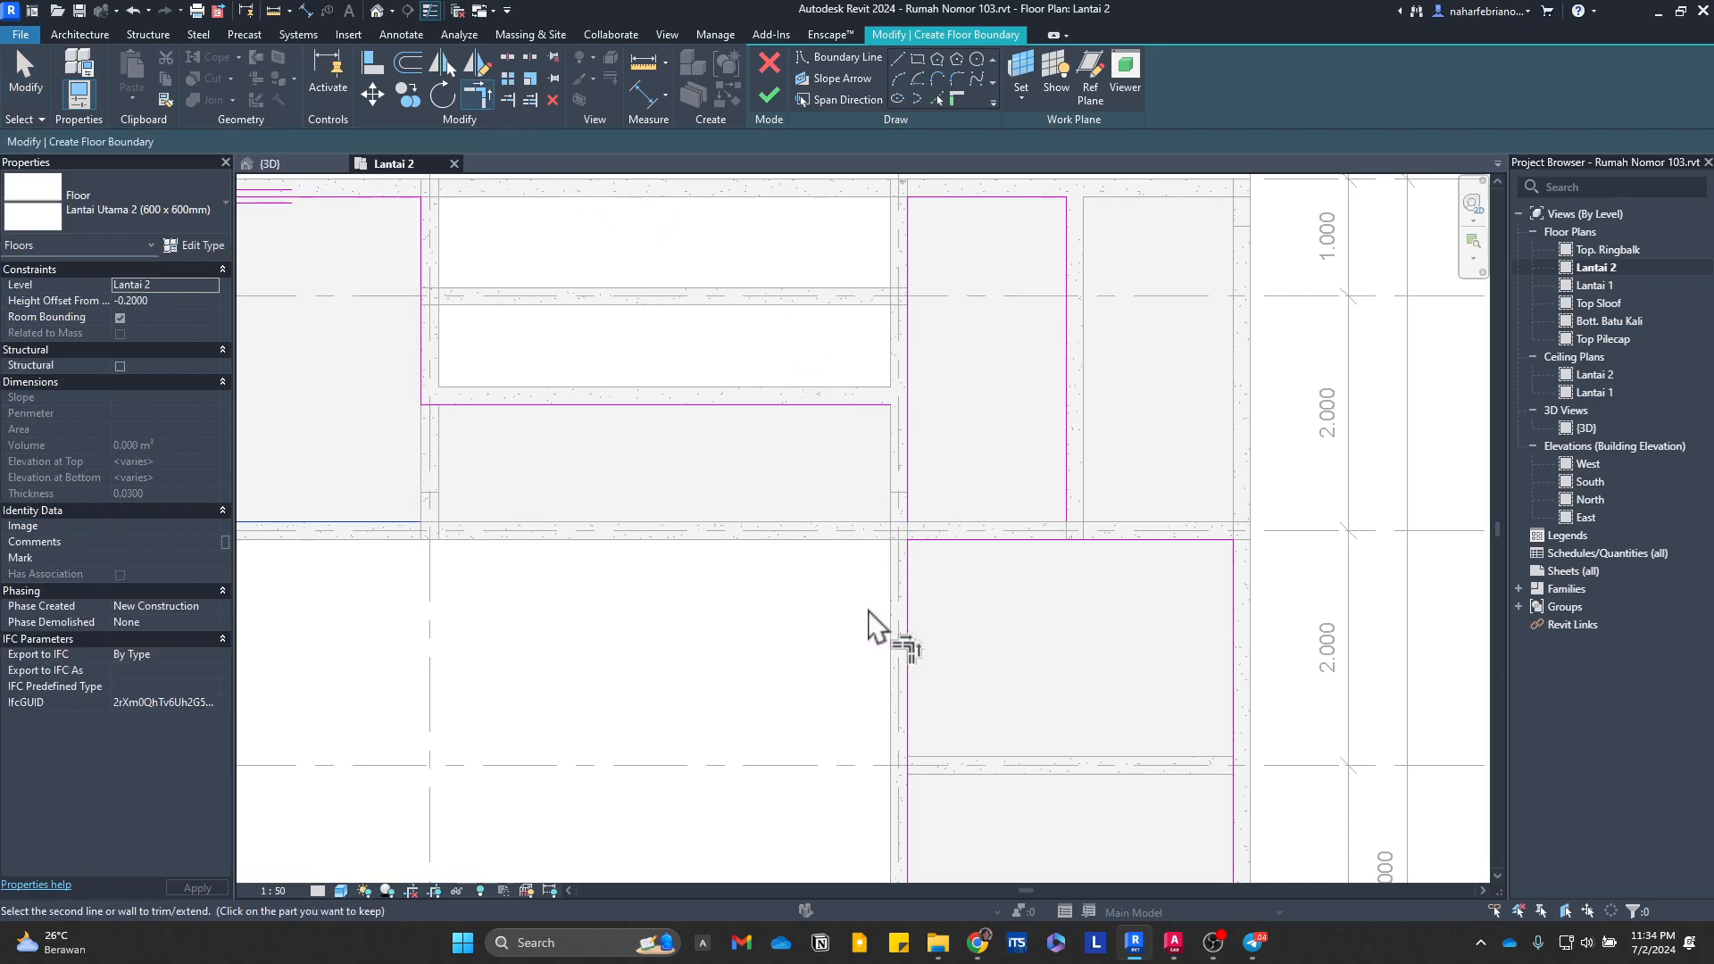
left_click(909, 546)
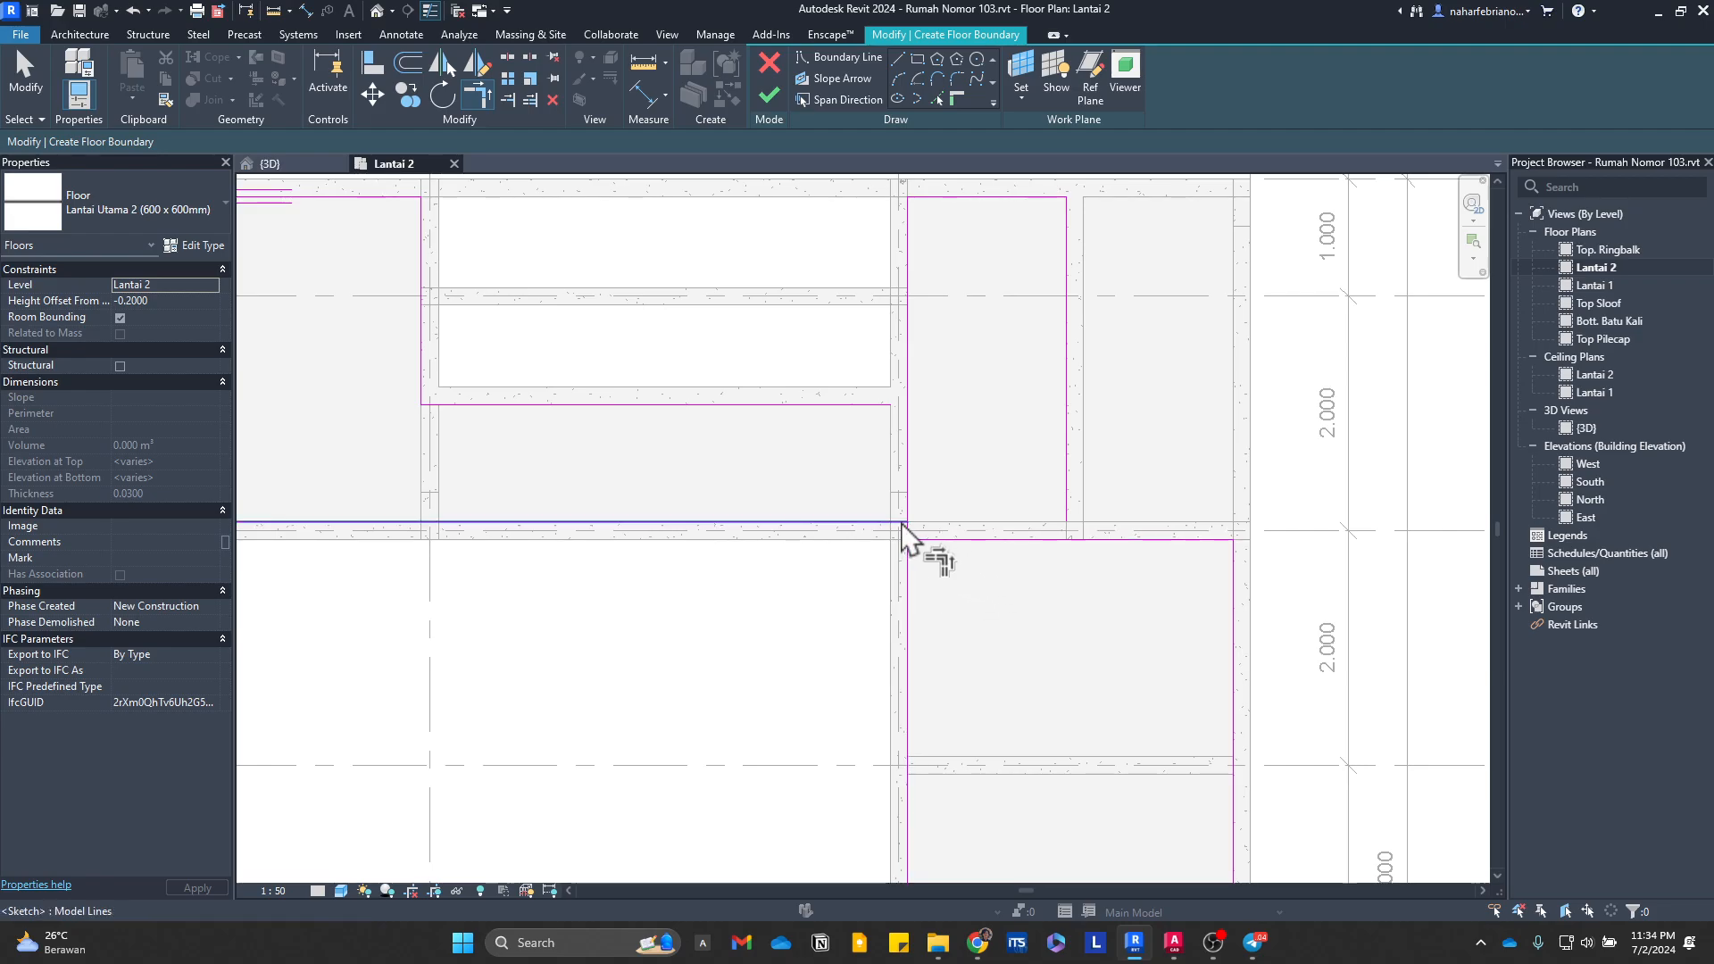
left_click(882, 406)
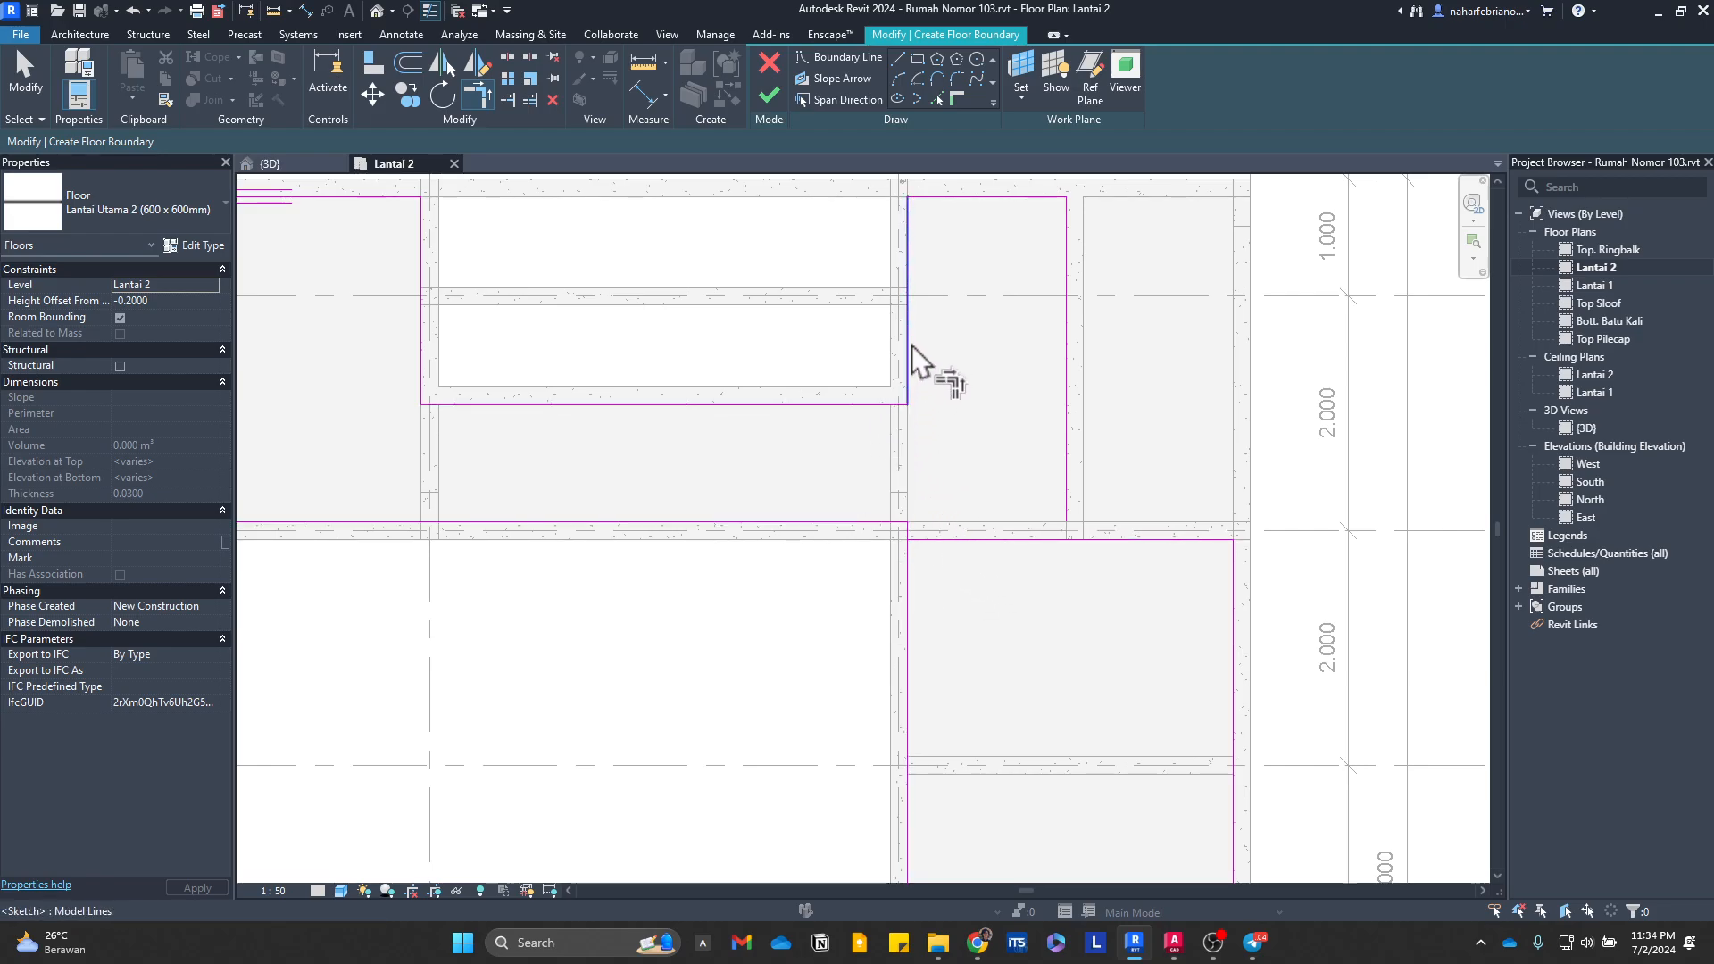
left_click(1064, 478)
left_click(1130, 541)
scroll(1060, 382, "down", 4)
middle_click_drag(1074, 435, 1121, 476)
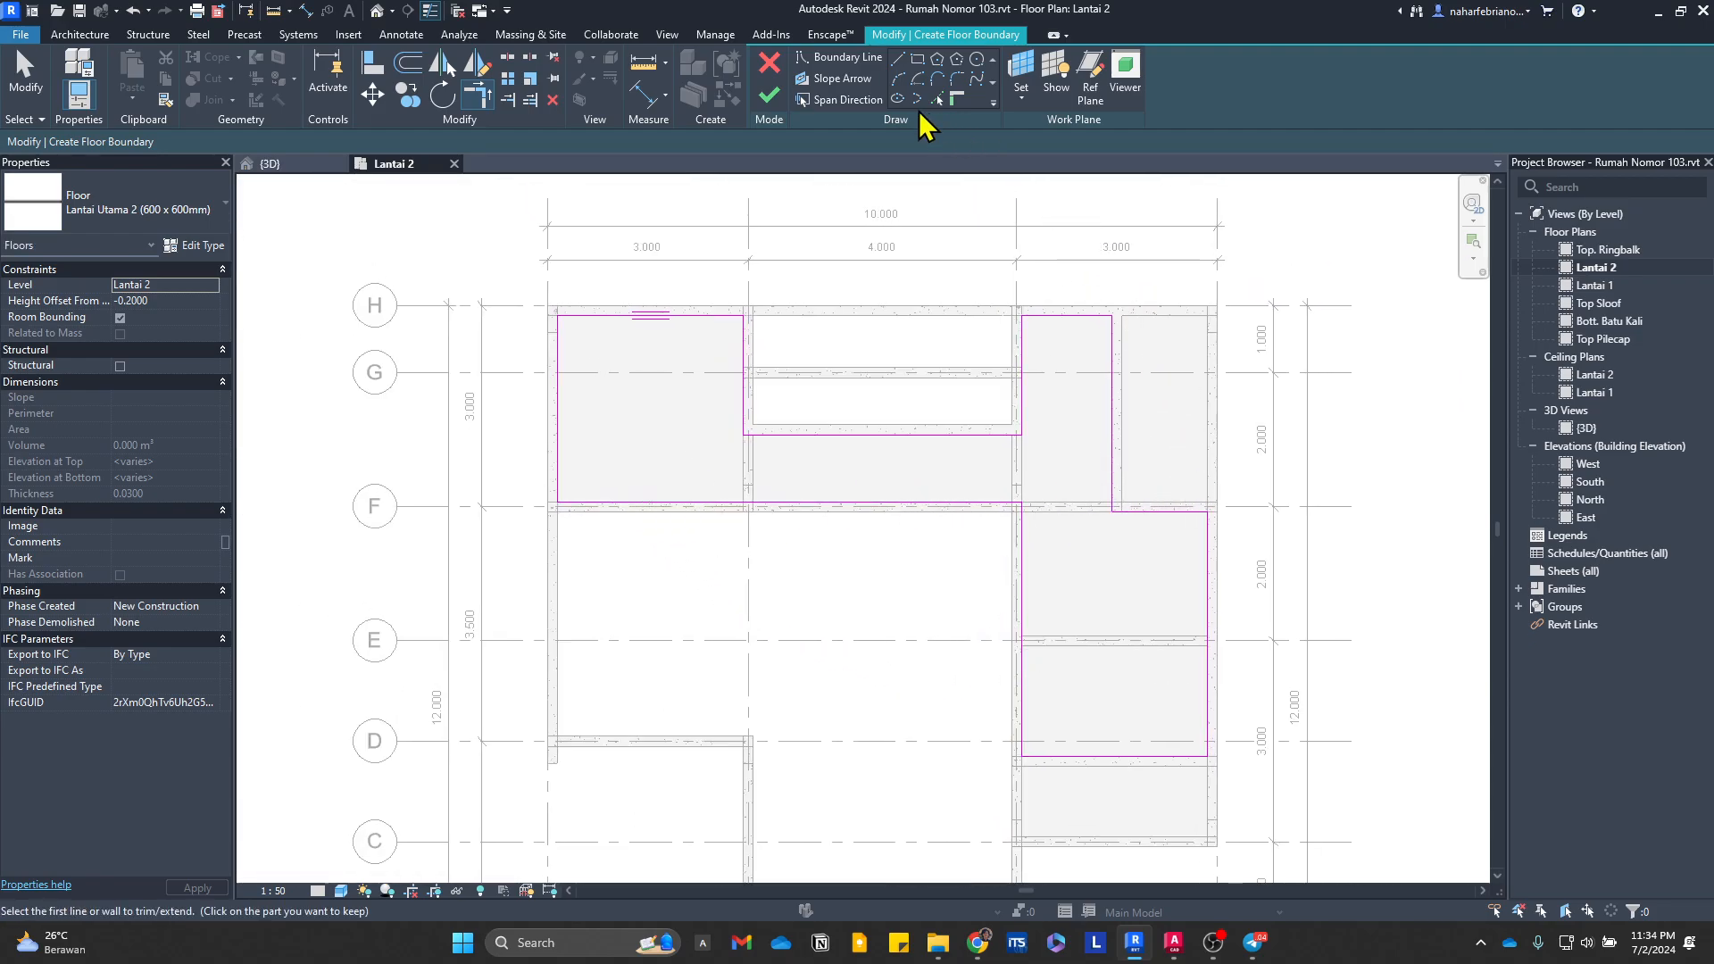
left_click(770, 105)
Step: Examine the new floor finish against the slabs in the Lantai 2 plan and the 3D view
scroll(1094, 564, "up", 2)
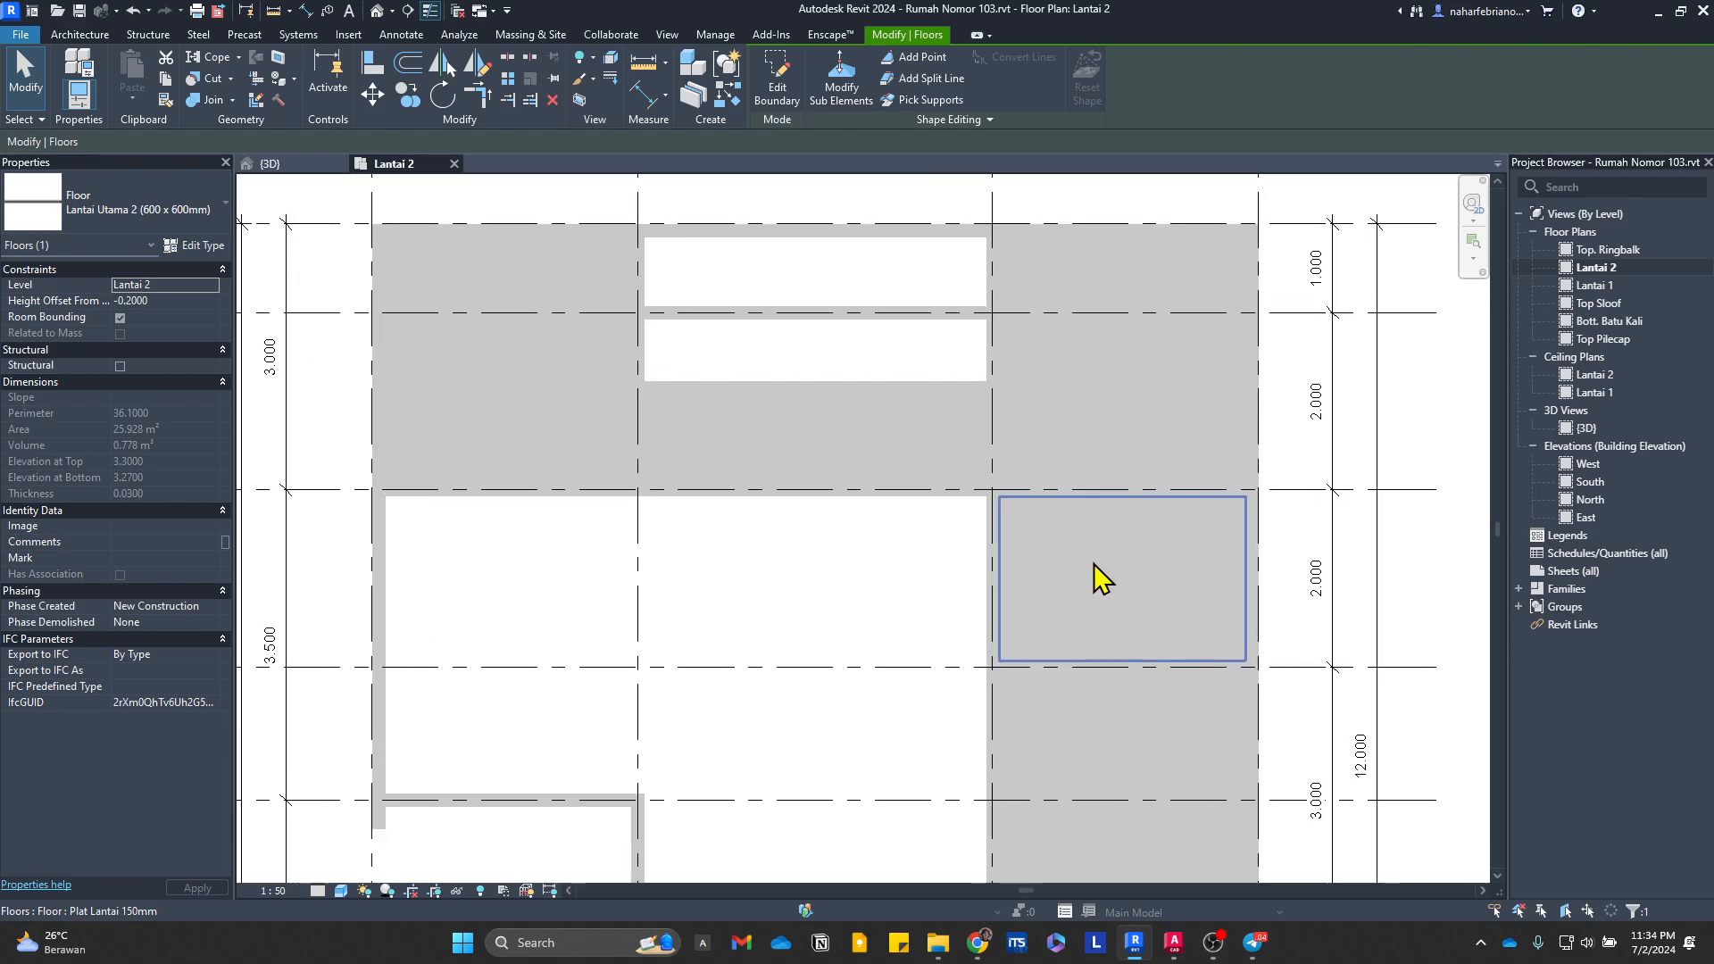
key("Escape")
left_click(1100, 585)
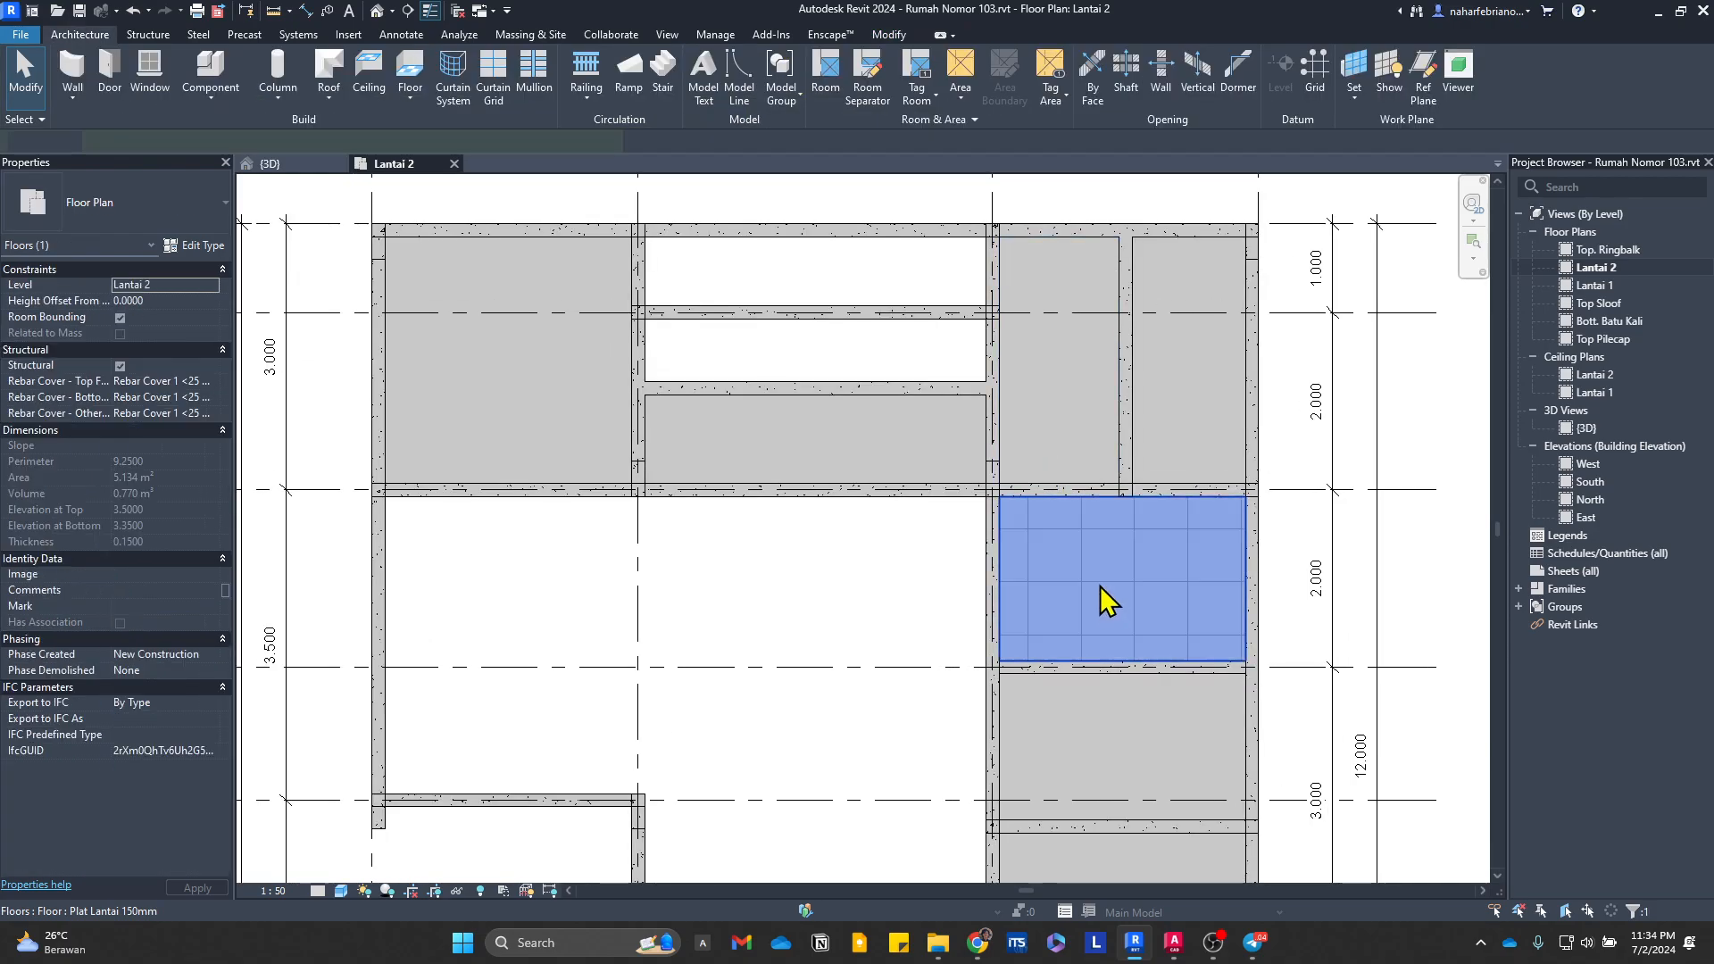
key("Escape")
scroll(1020, 425, "down", 1)
scroll(1019, 425, "up", 1)
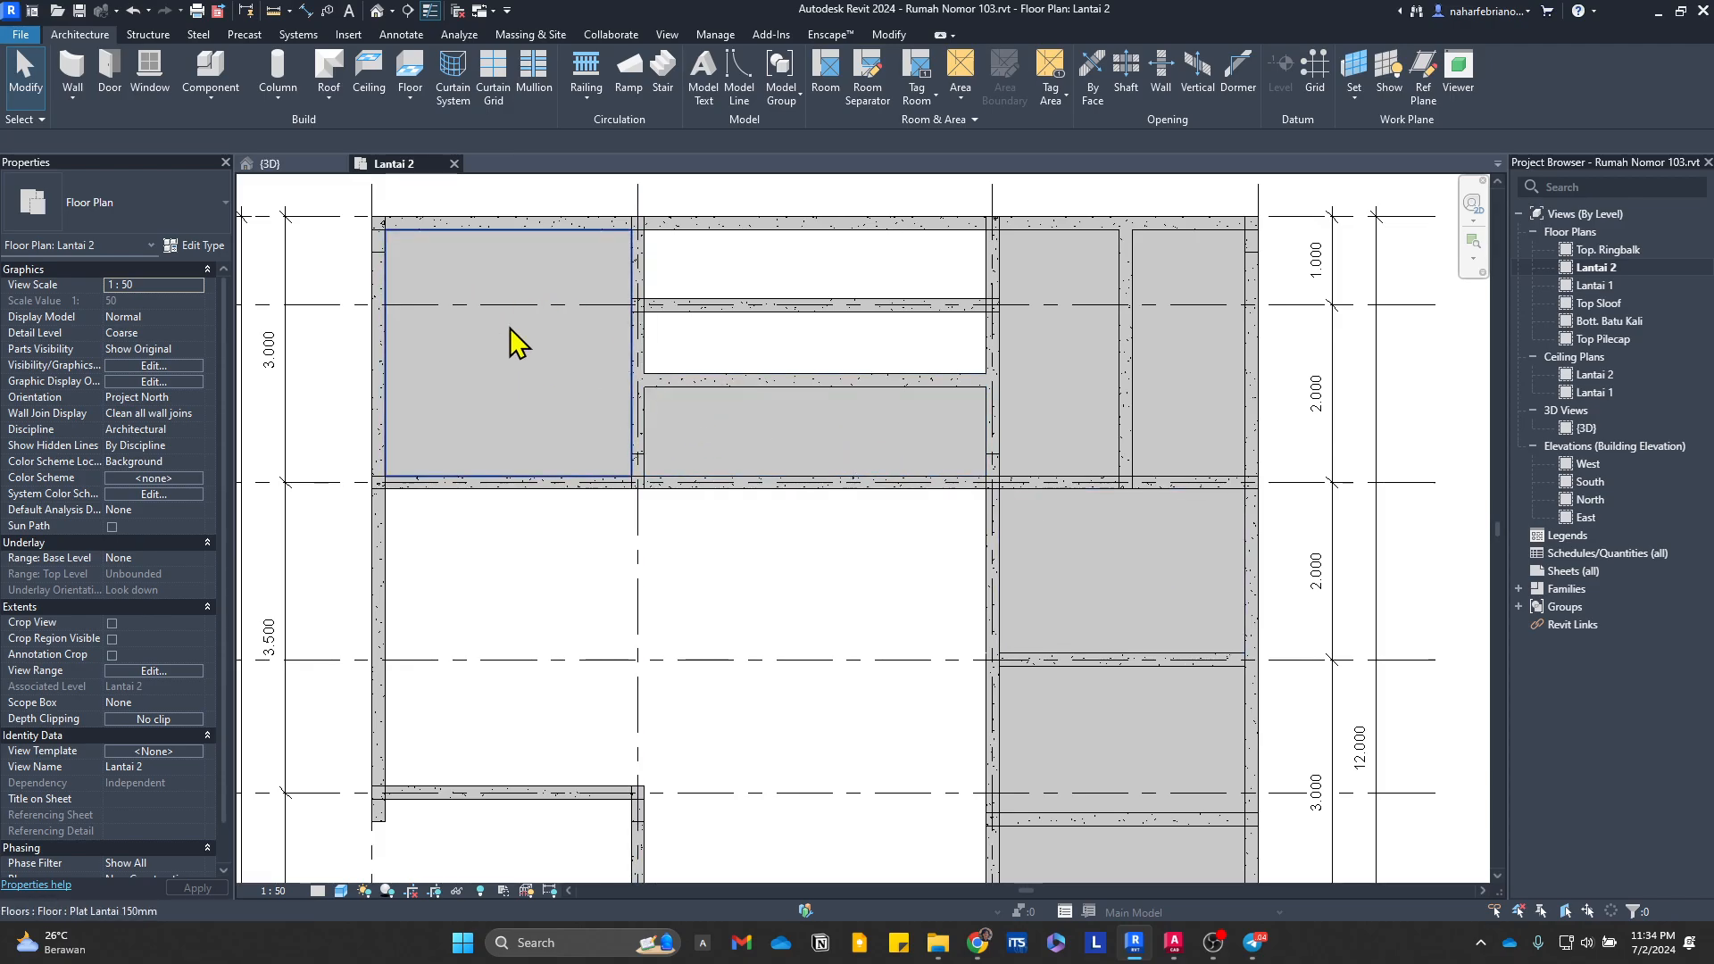
left_click(271, 164)
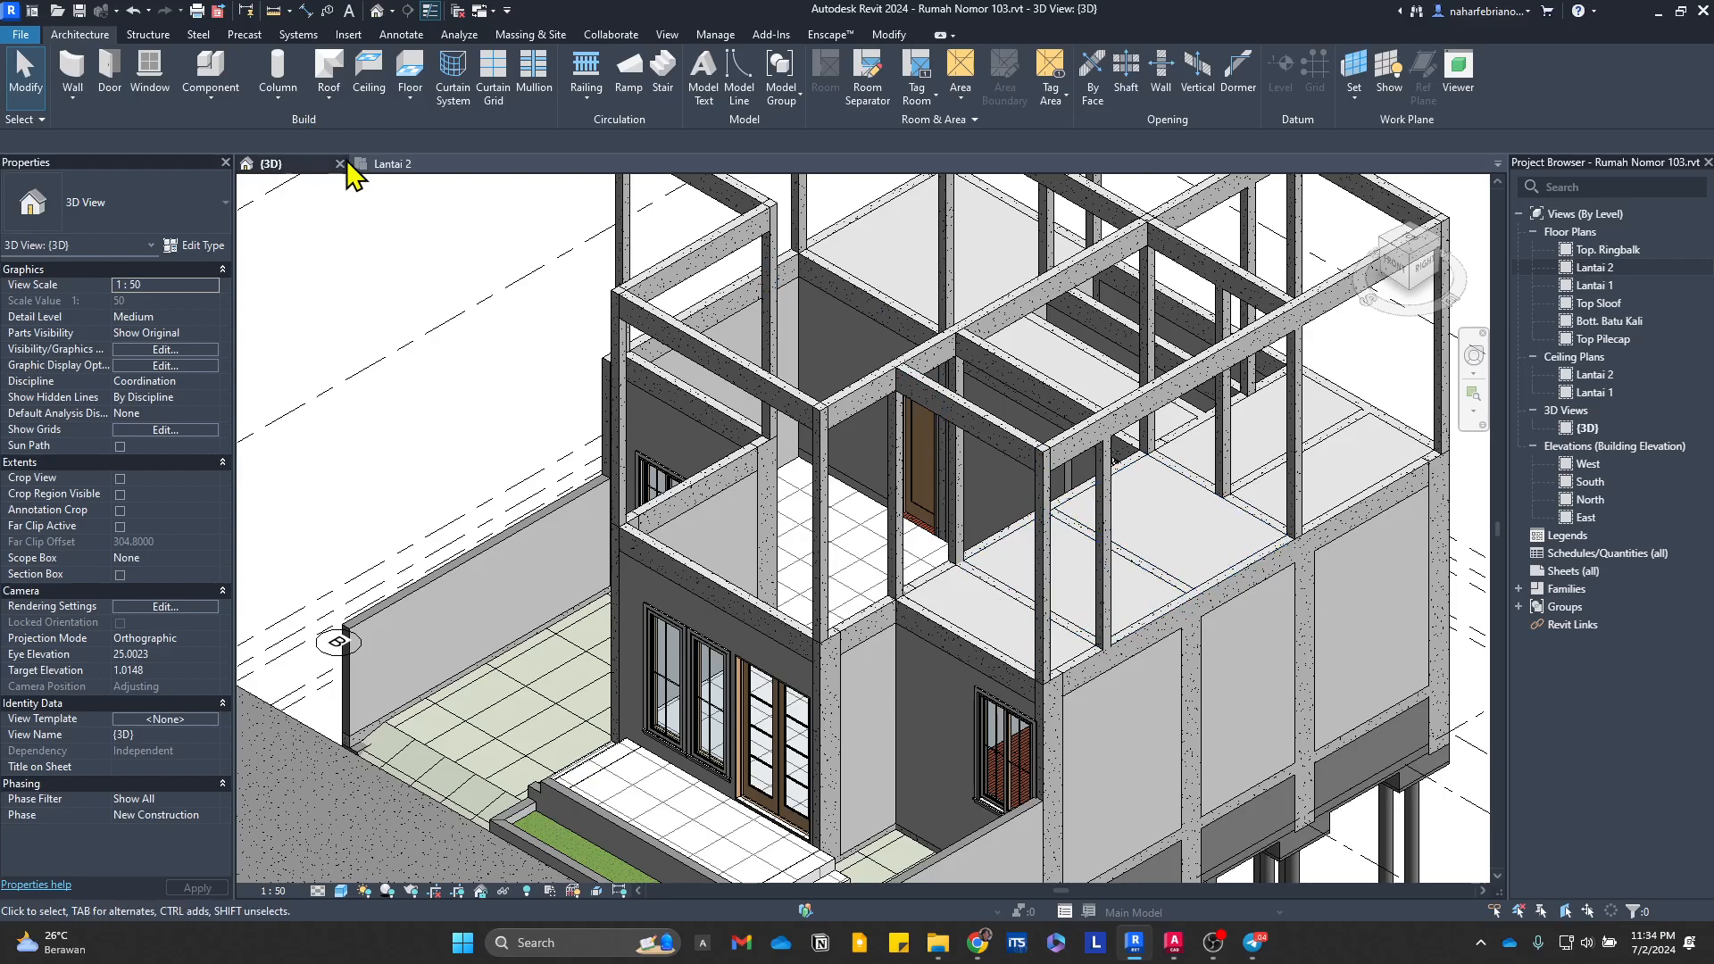
left_click(380, 164)
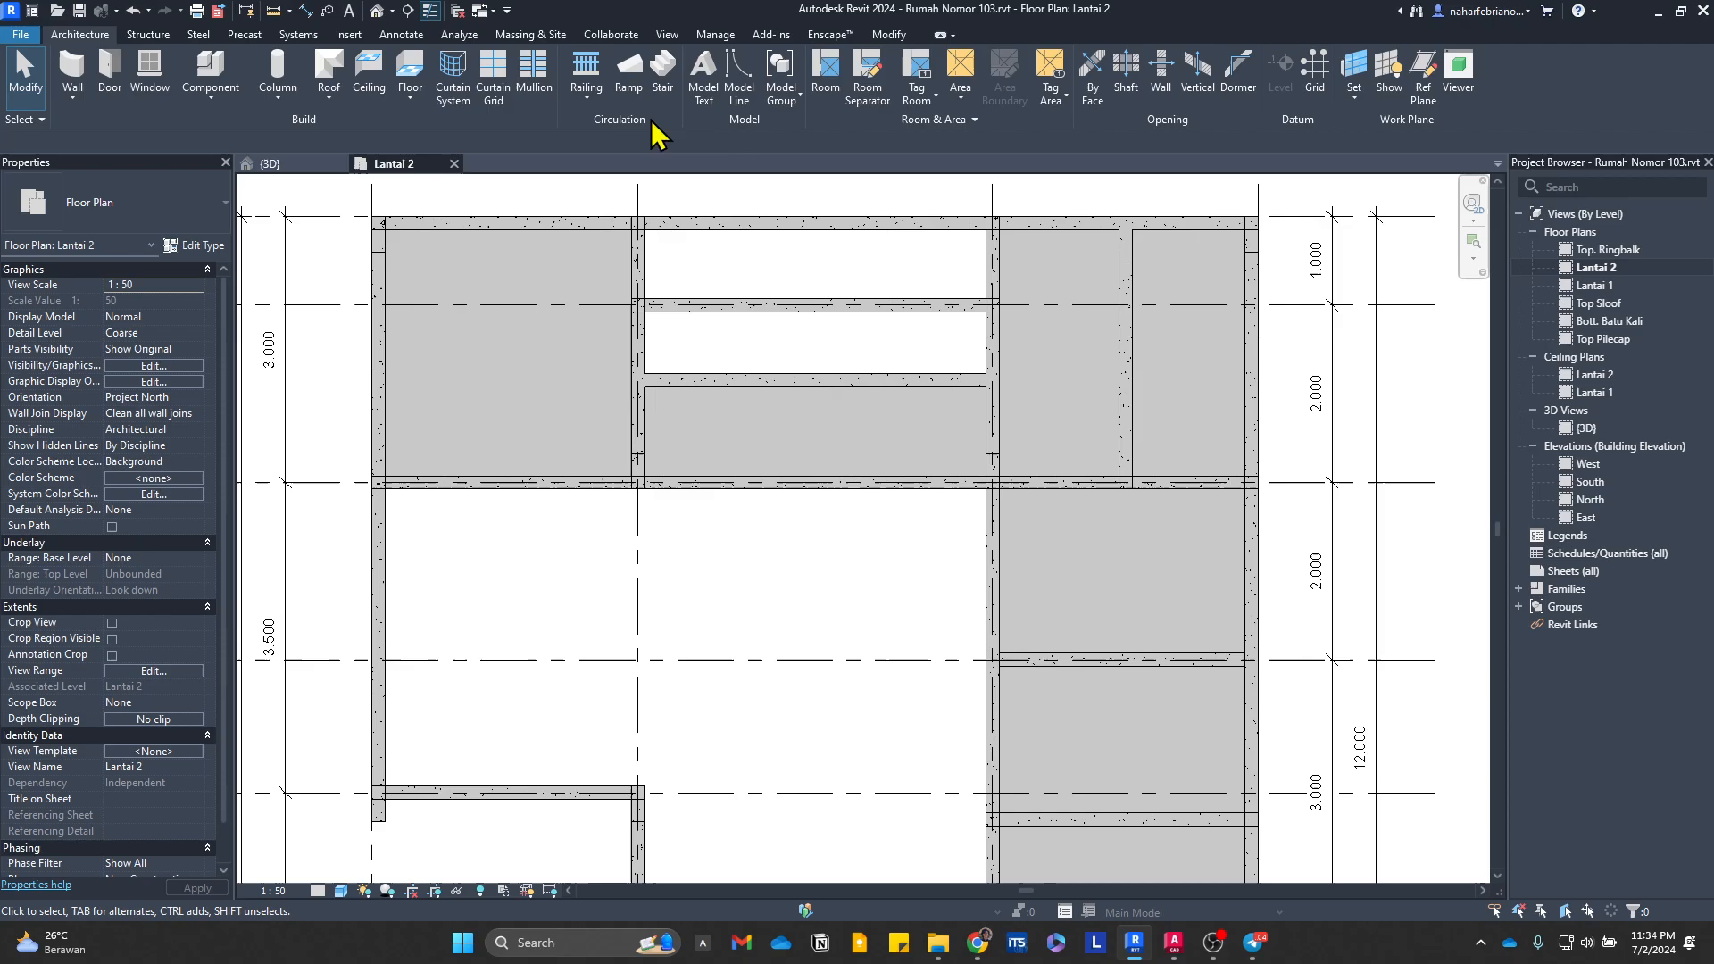
Step: Try deleting the western bay's Plat Lantai 150mm slab to reach the floor finish beneath it
left_click(574, 353)
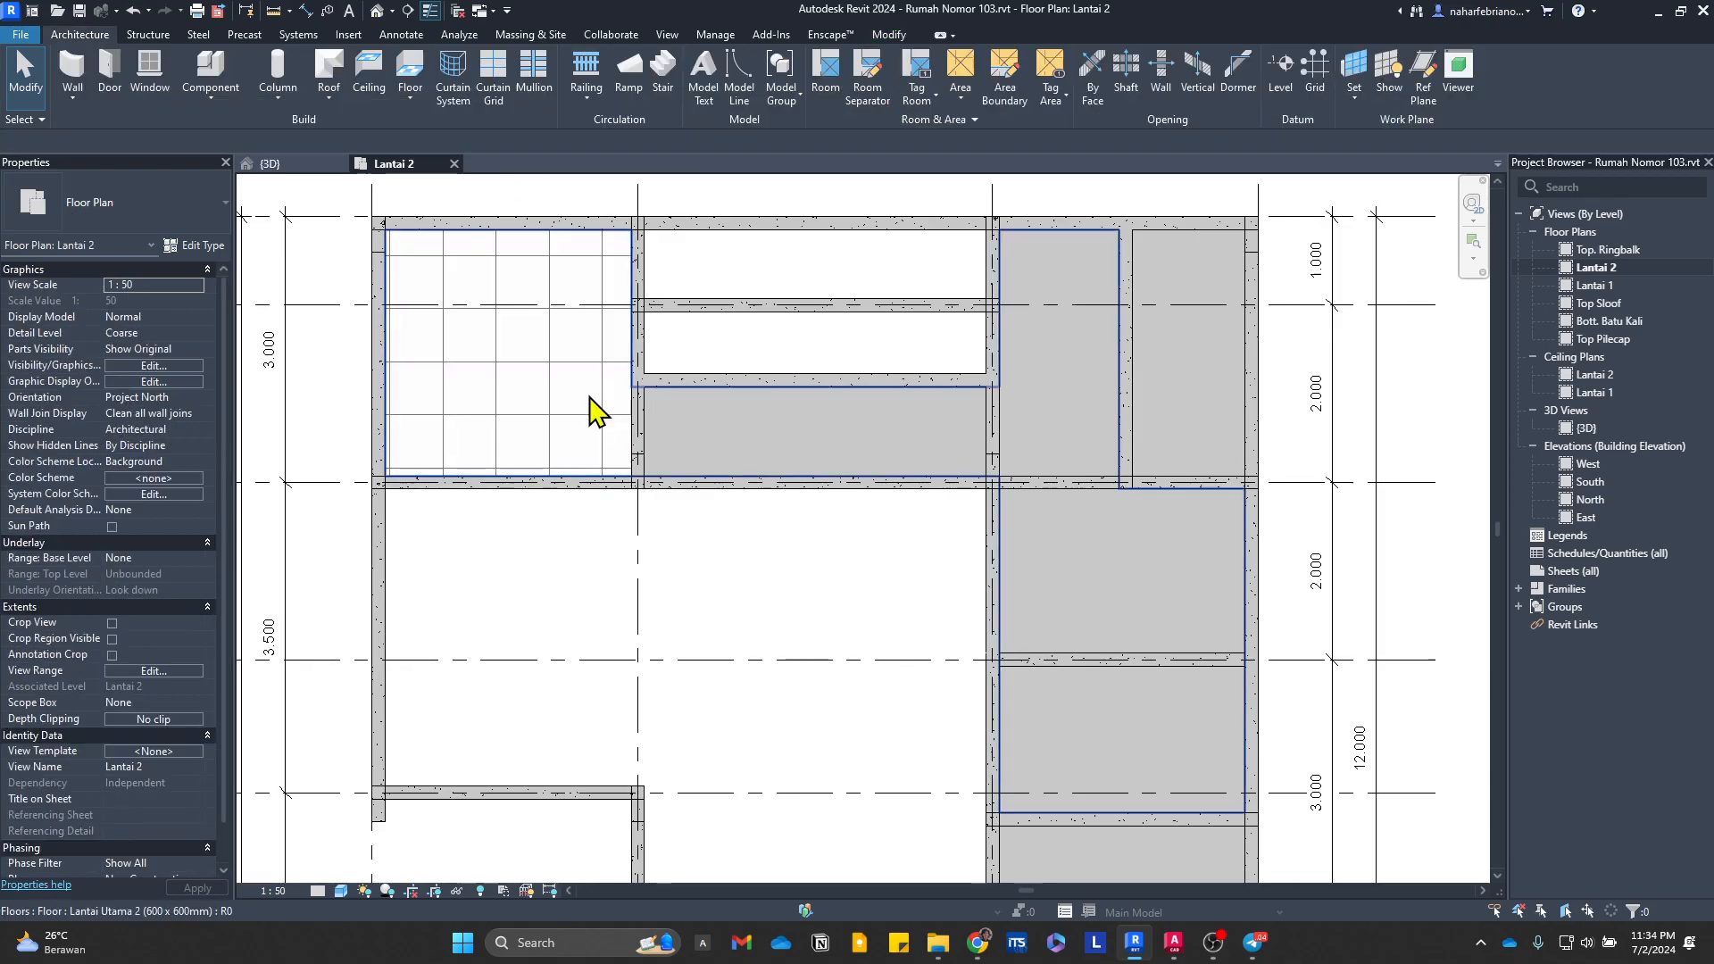
key("Delete")
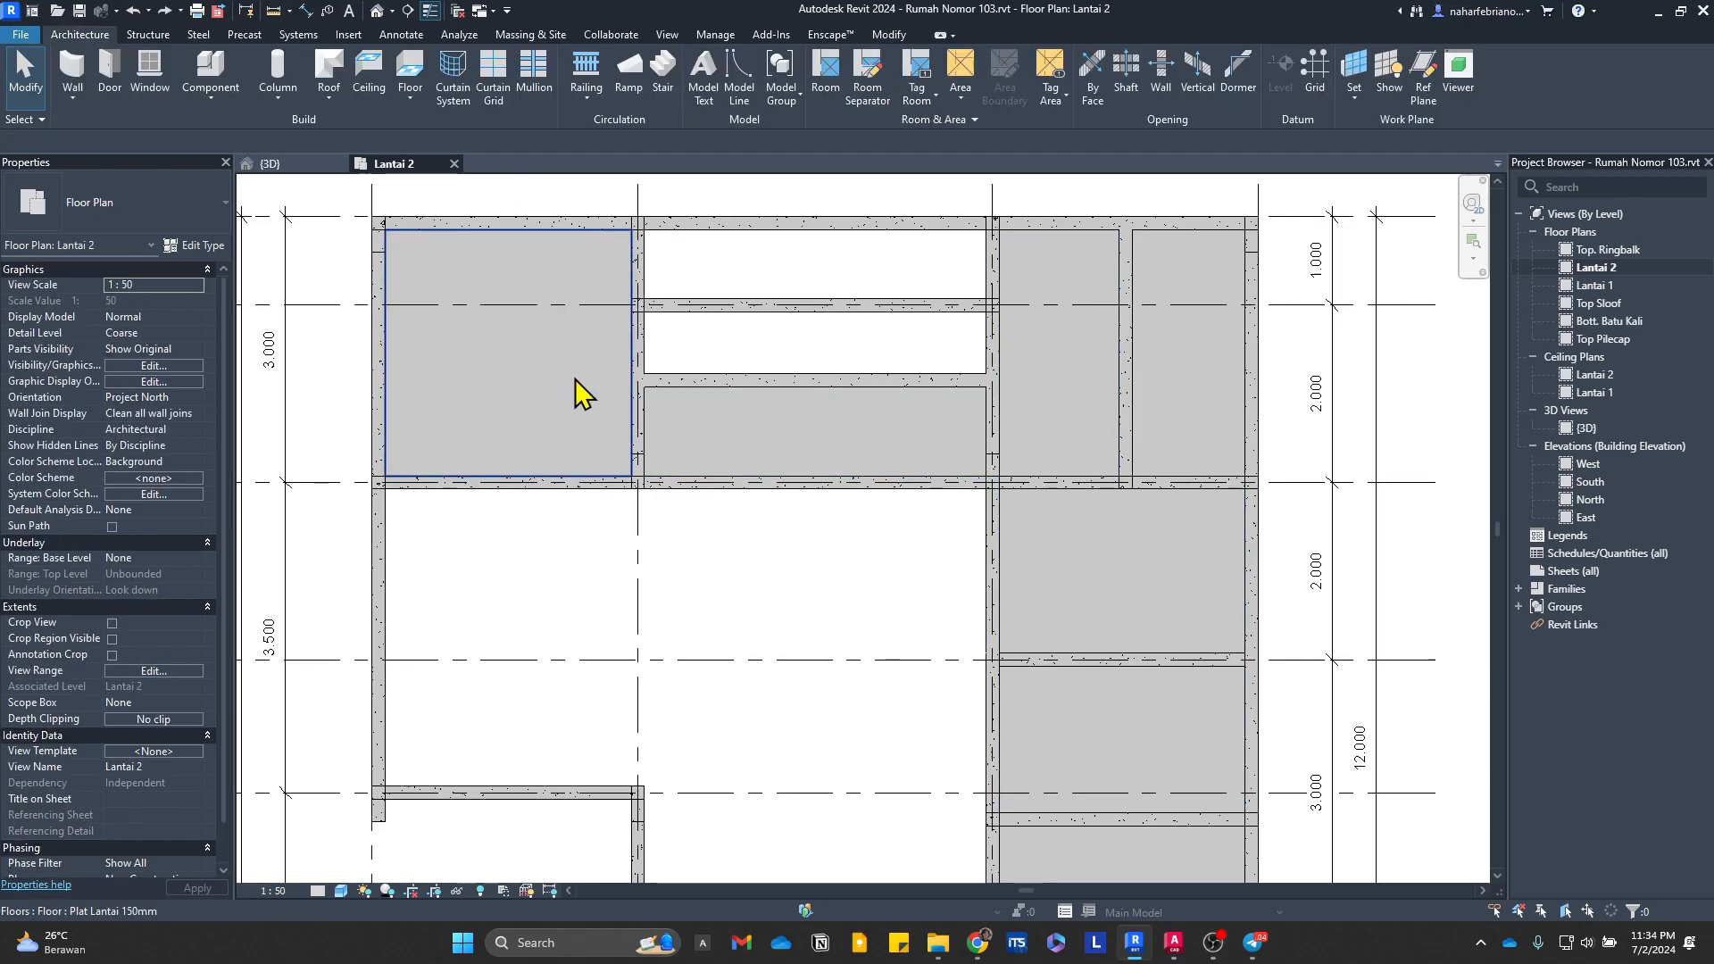
Step: Hide the western bay's Plat Lantai 150mm slab element in the Lantai 2 plan view
left_click(575, 379)
right_click(575, 379)
mouse_move(742, 470)
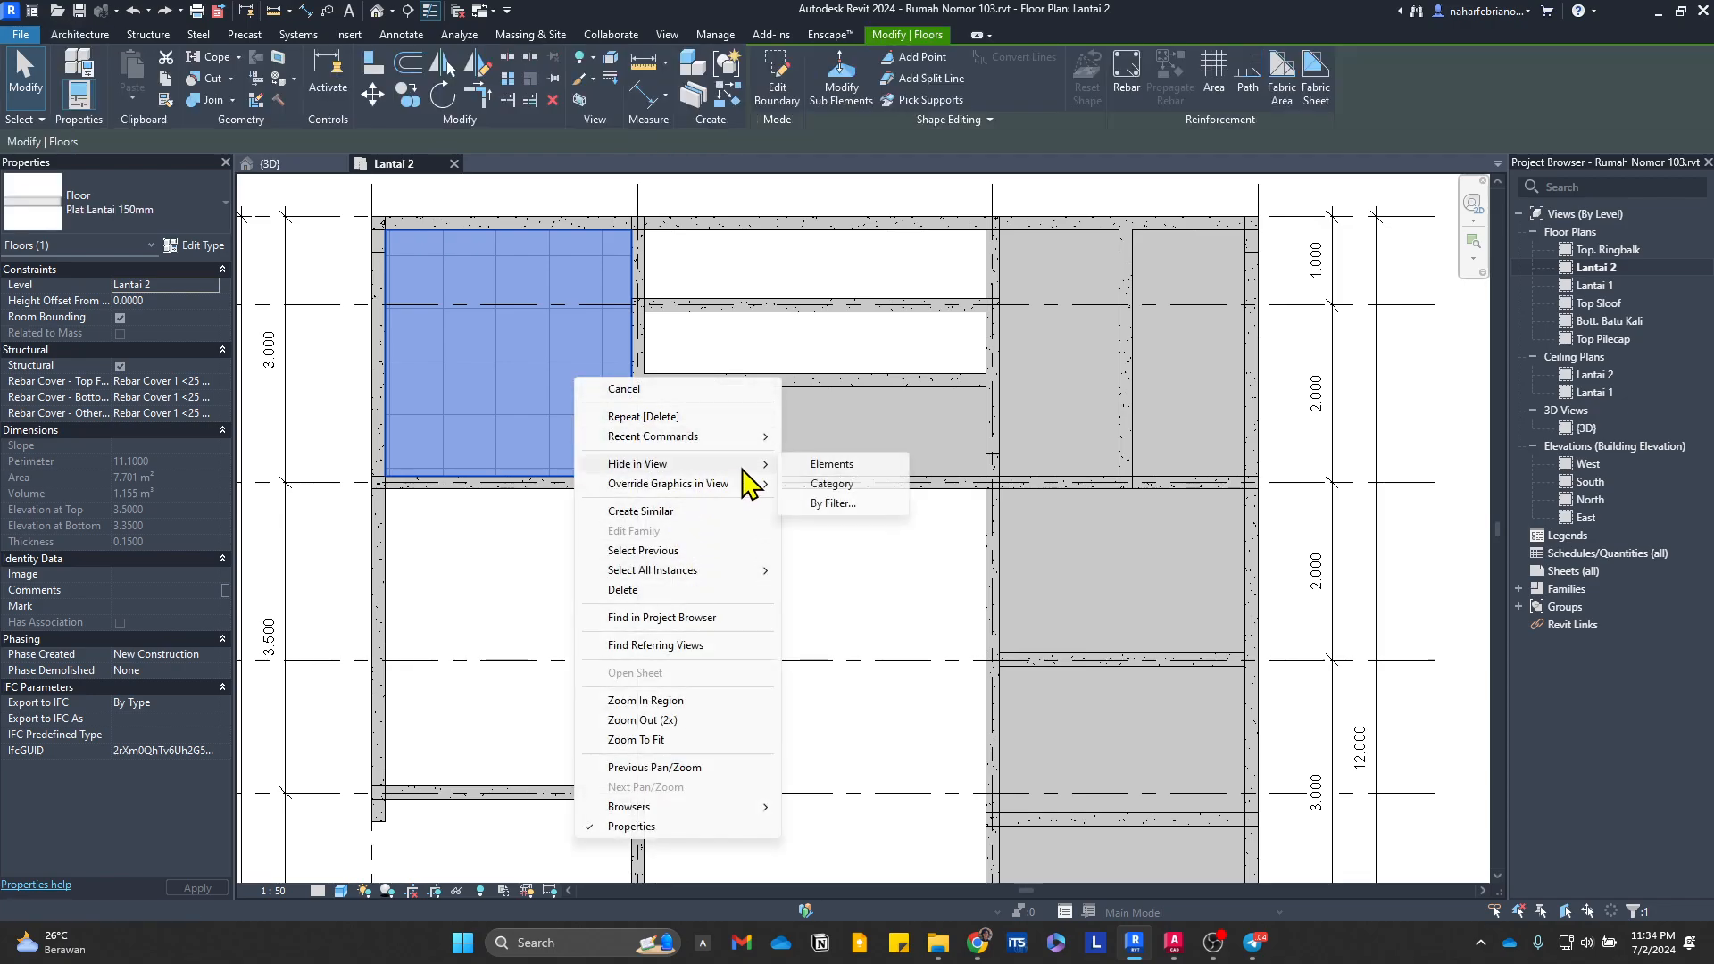
left_click(822, 465)
Step: Set the Lantai Utama 2 (600 x 600mm) floor finish's height offset from Lantai 2 to 0.03
left_click(571, 430)
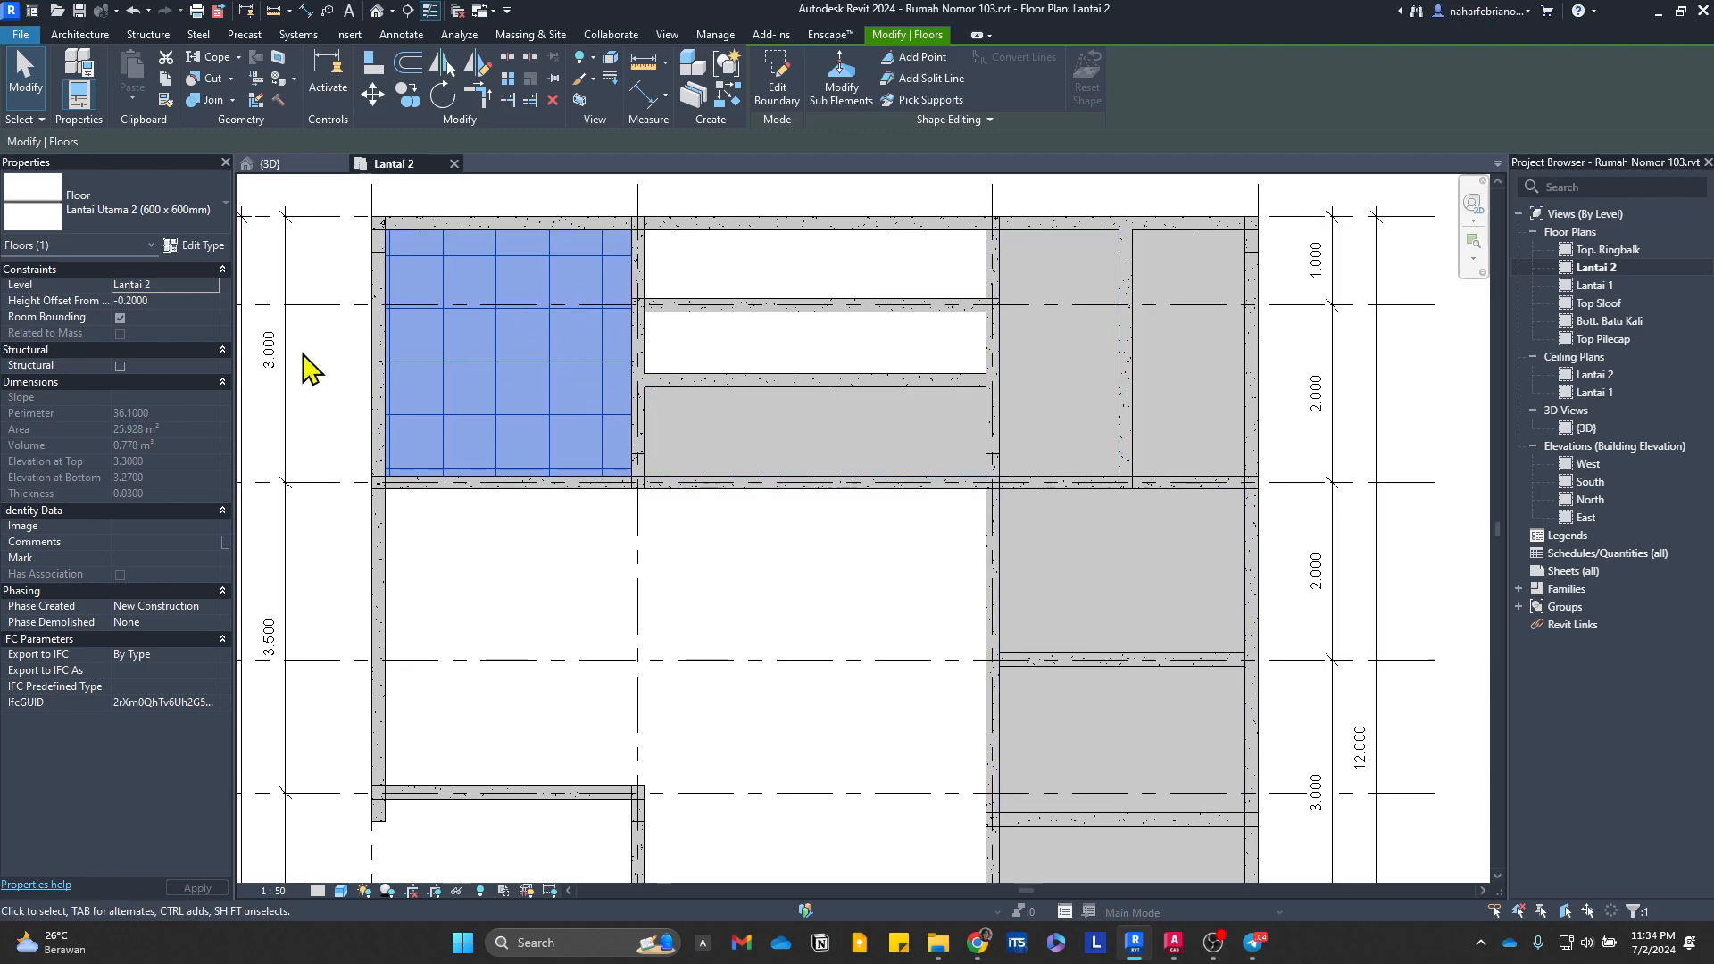
left_click(160, 302)
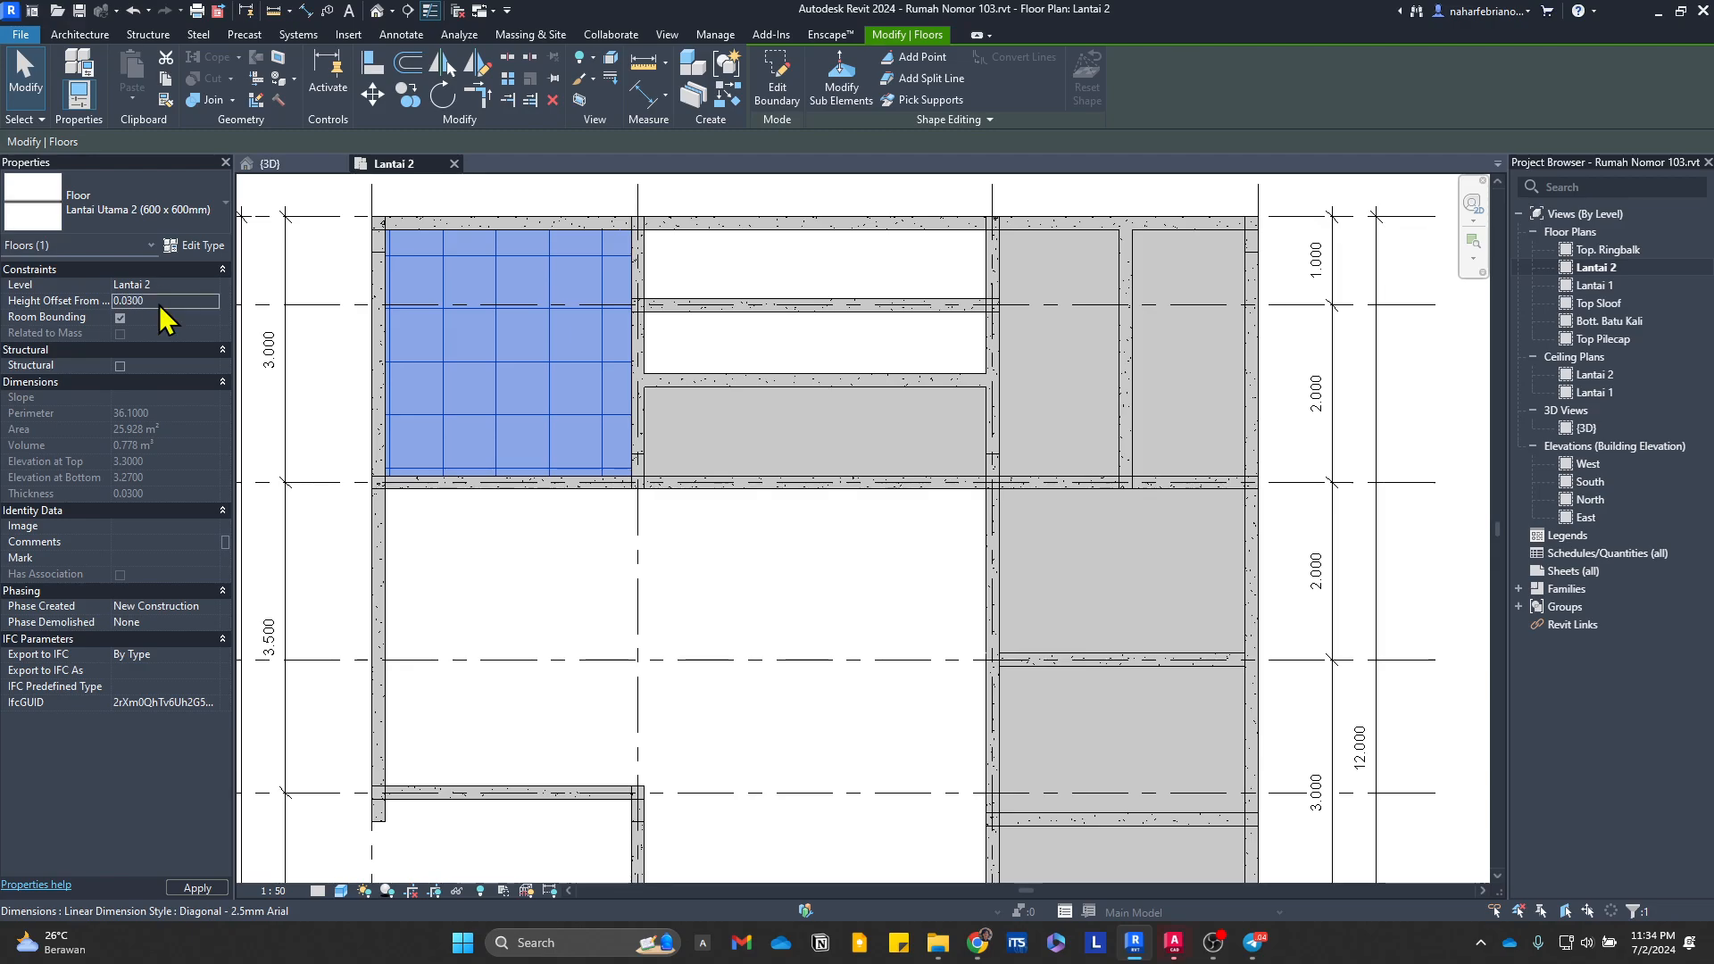
key("Escape")
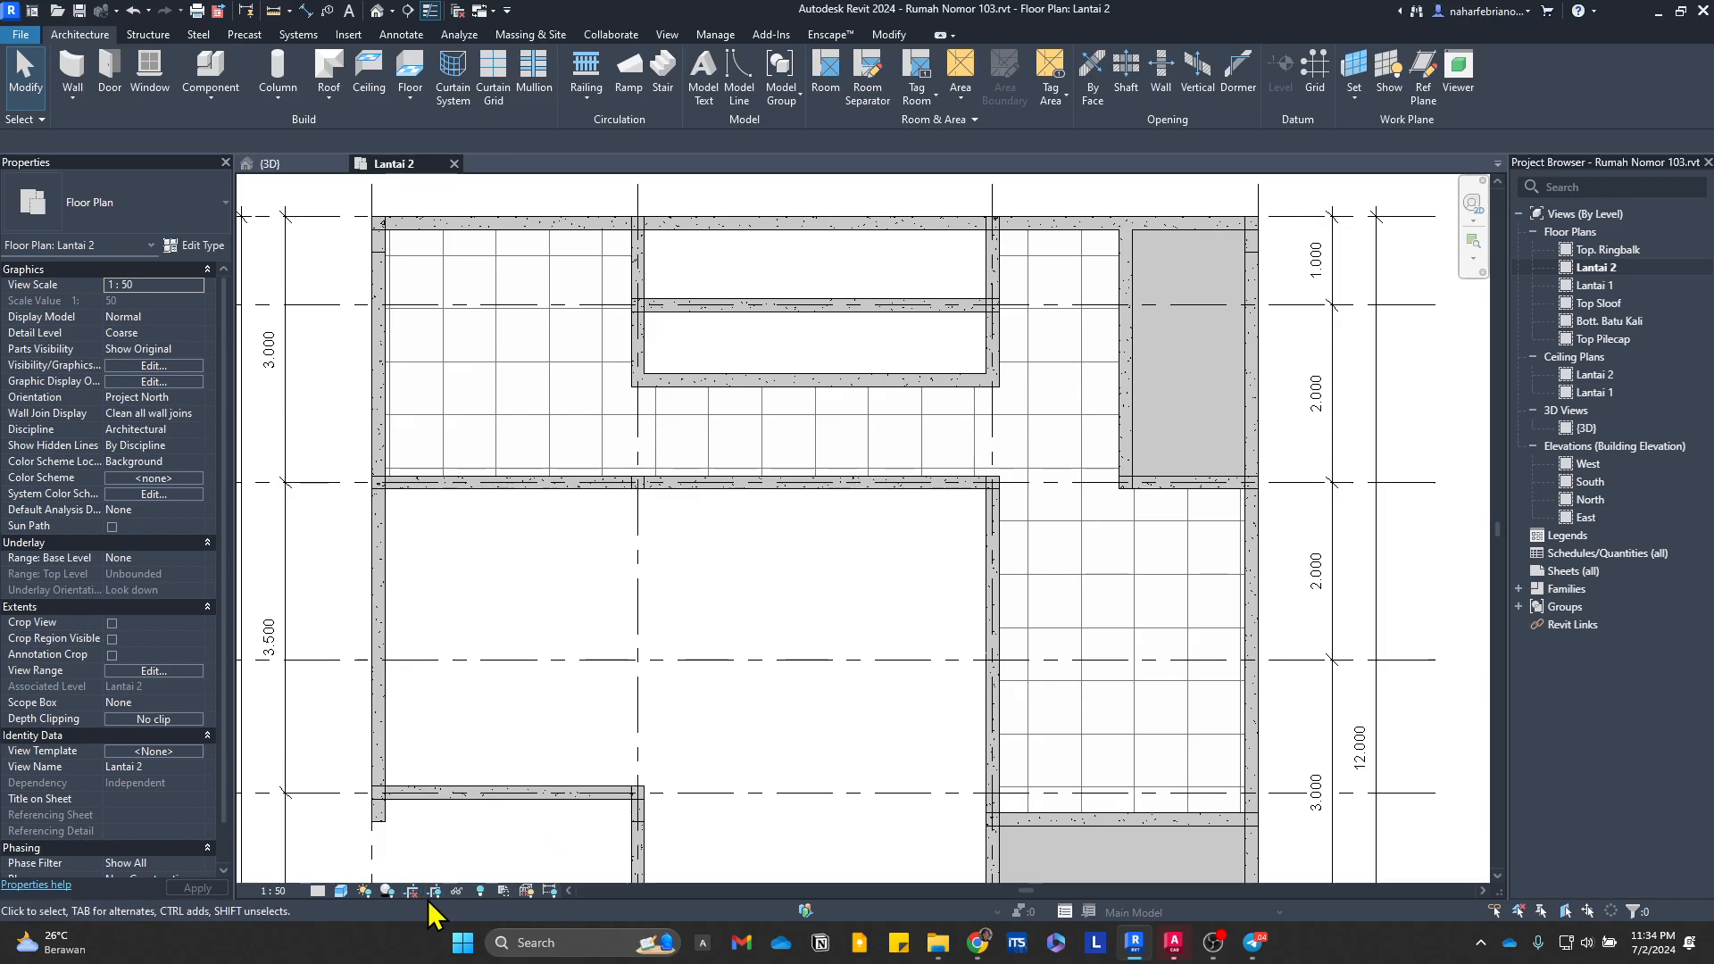
Step: Reveal hidden elements in the Lantai 2 plan and check the western bay for the hidden Plat Lantai 150mm slab
left_click(486, 889)
scroll(497, 754, "down", 3)
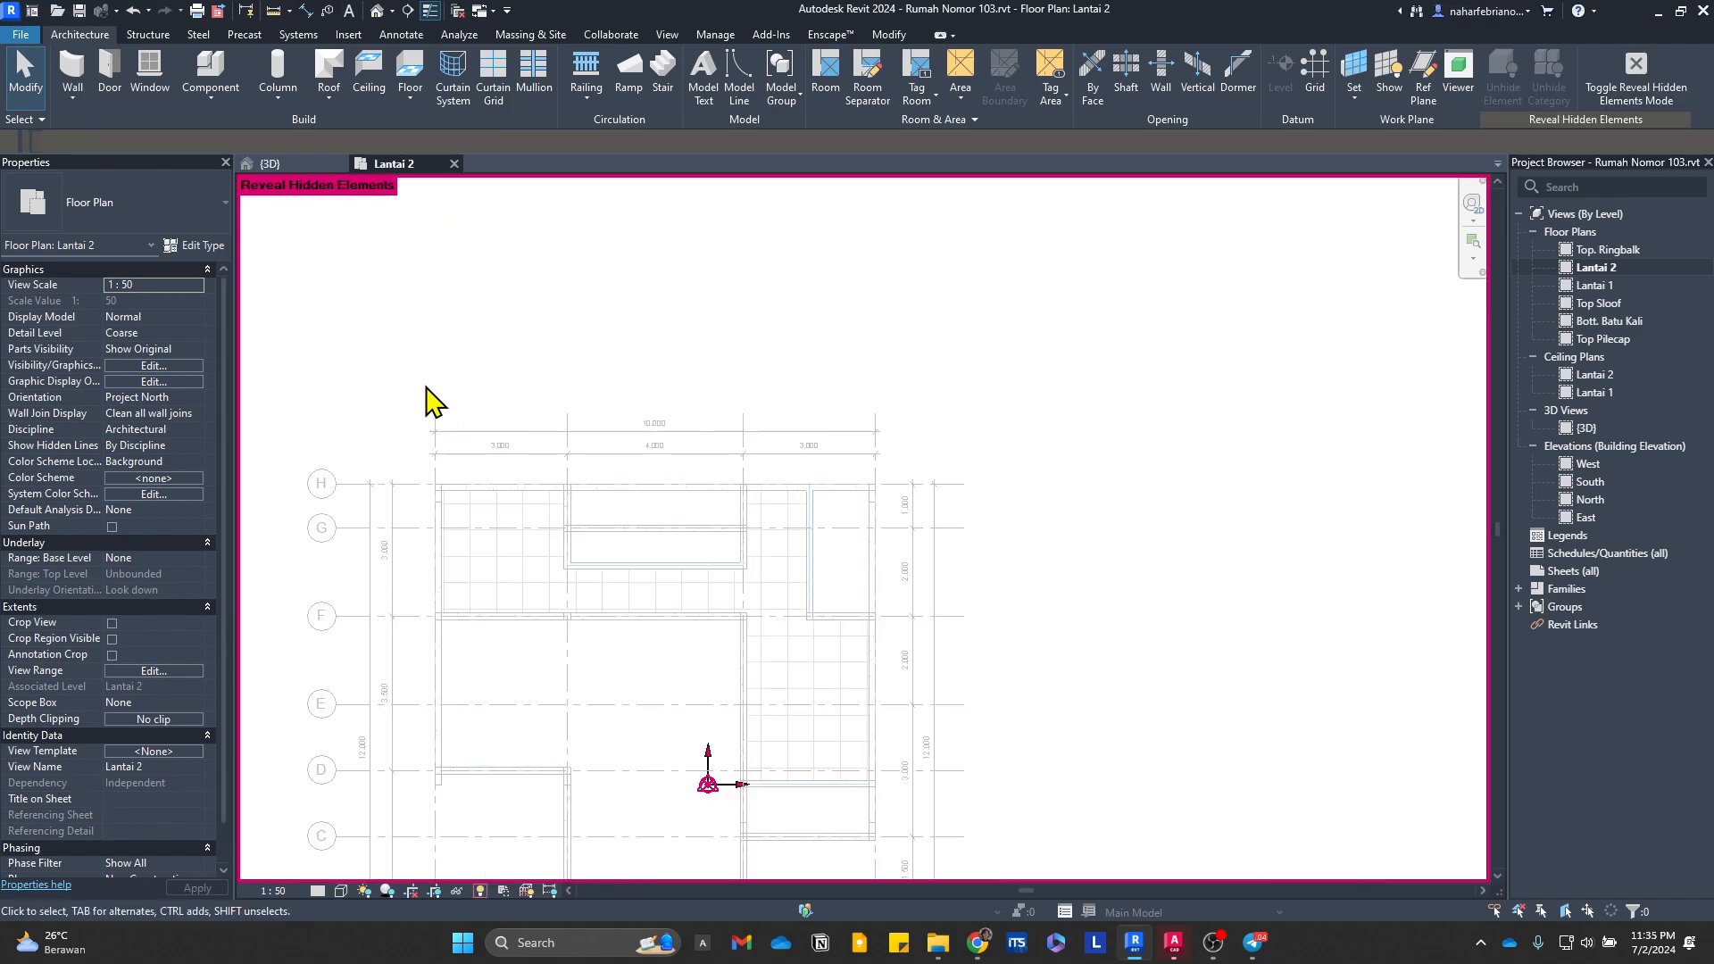
left_click_drag(374, 348, 597, 644)
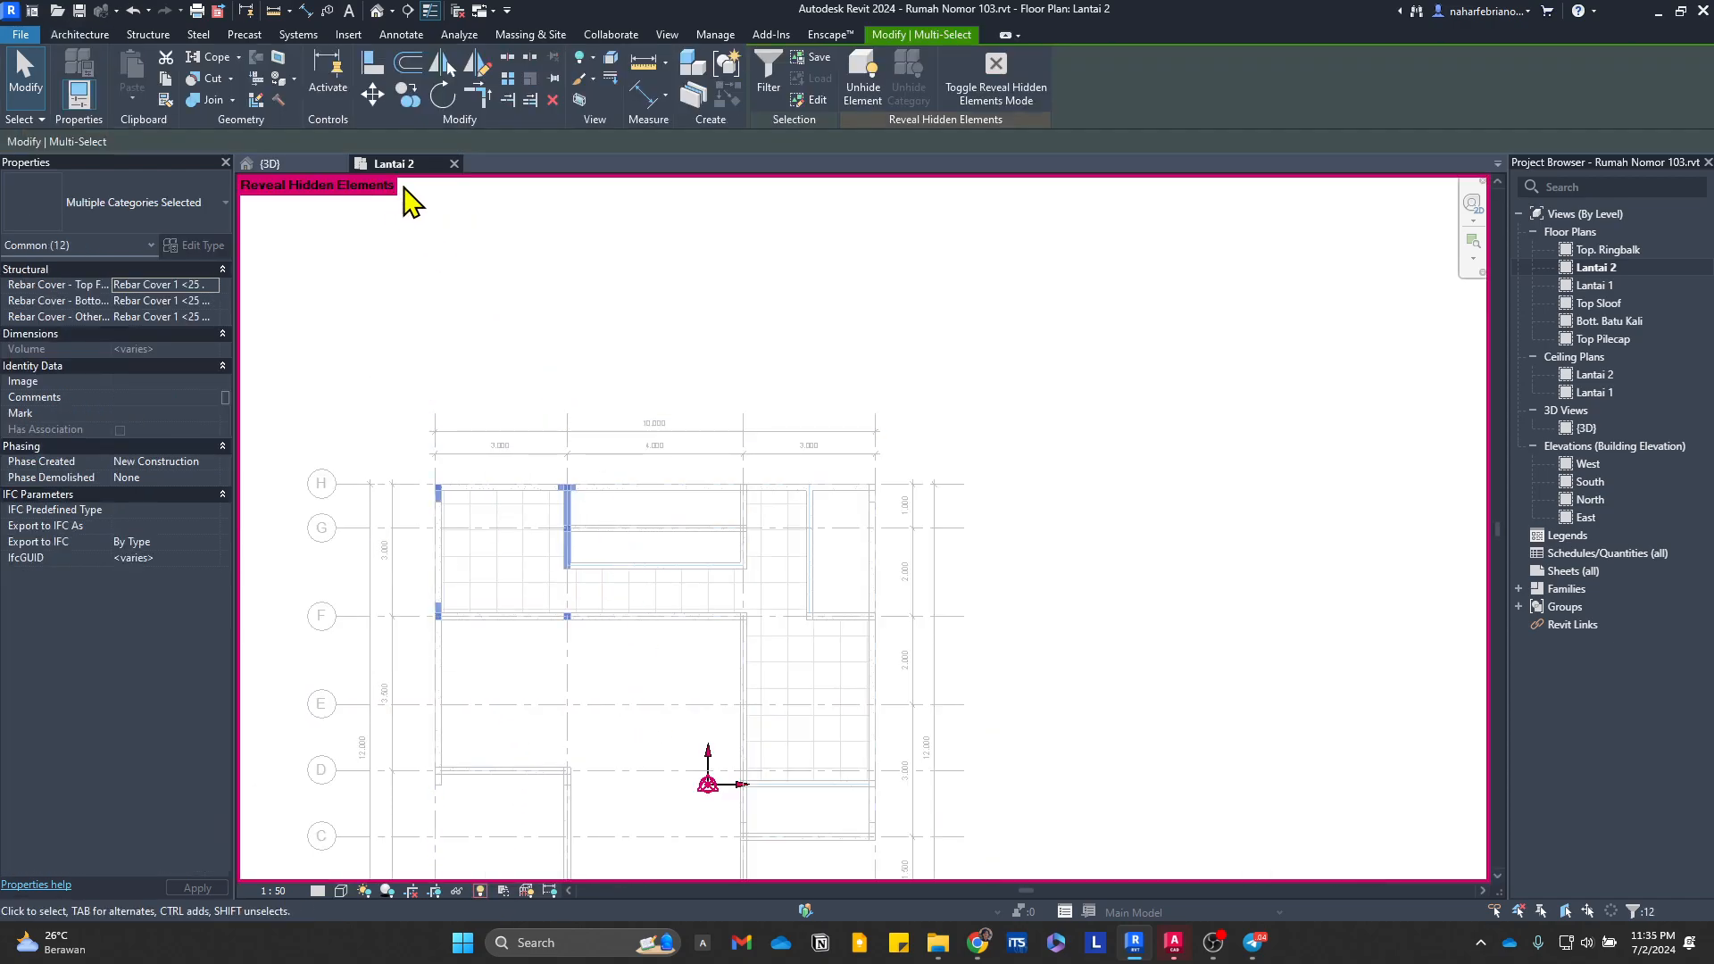
left_click(536, 574)
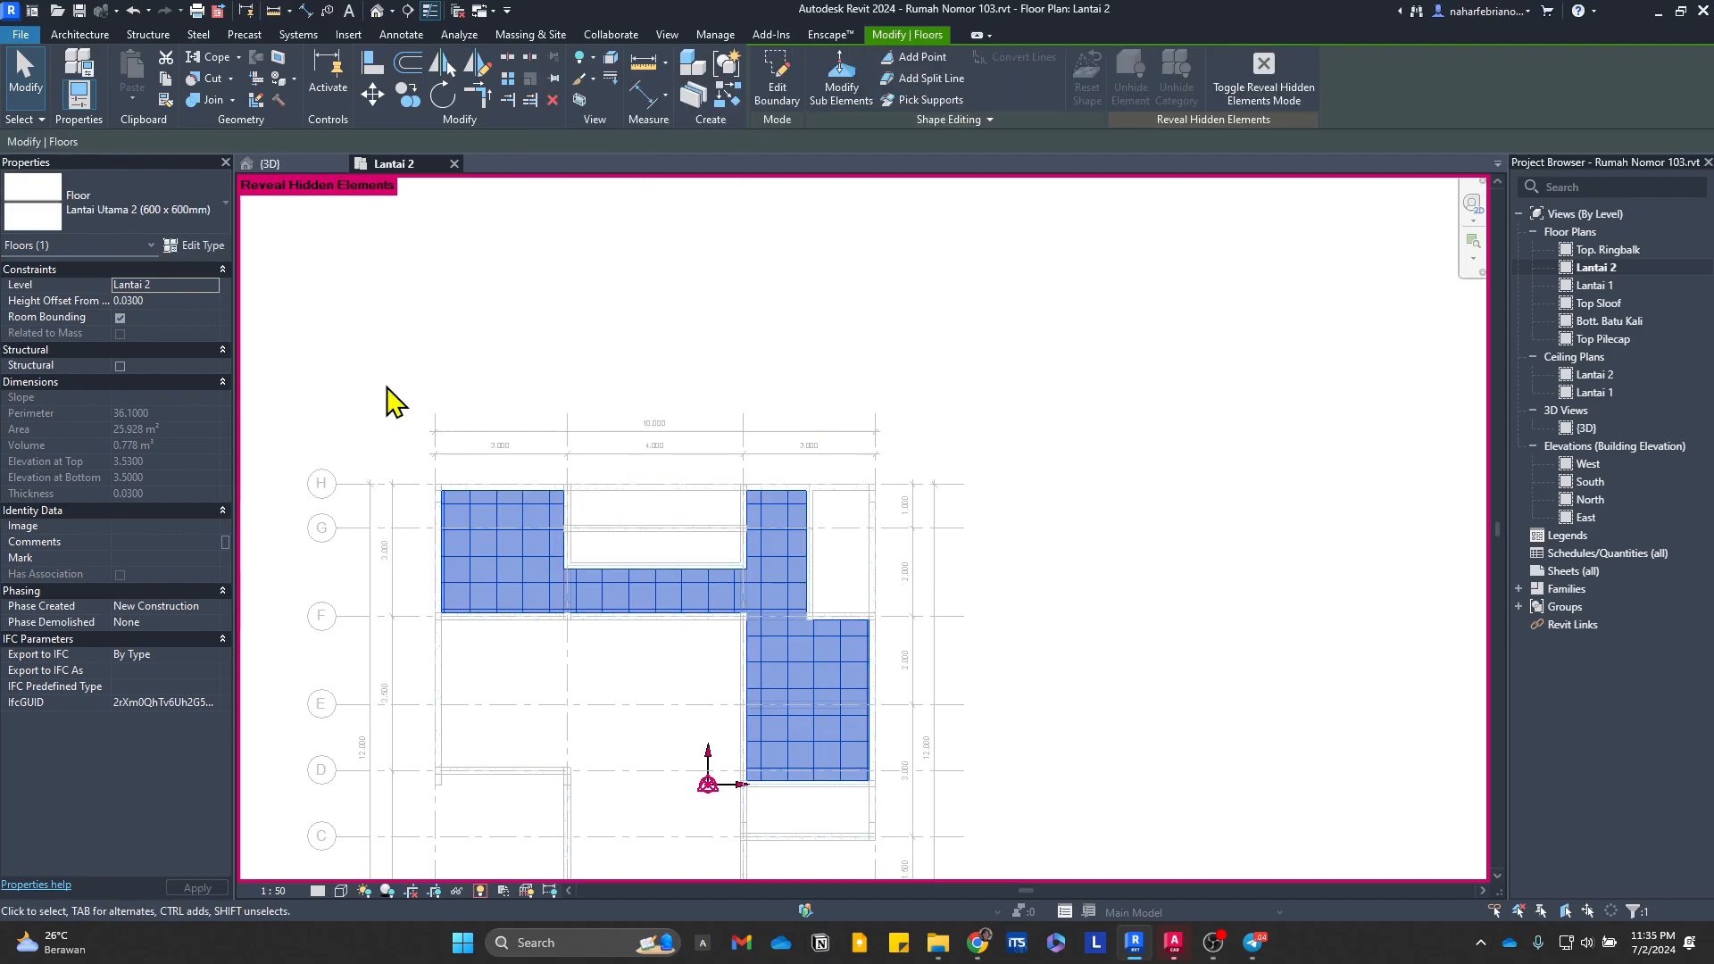
left_click_drag(394, 403, 562, 490)
scroll(562, 490, "up", 4)
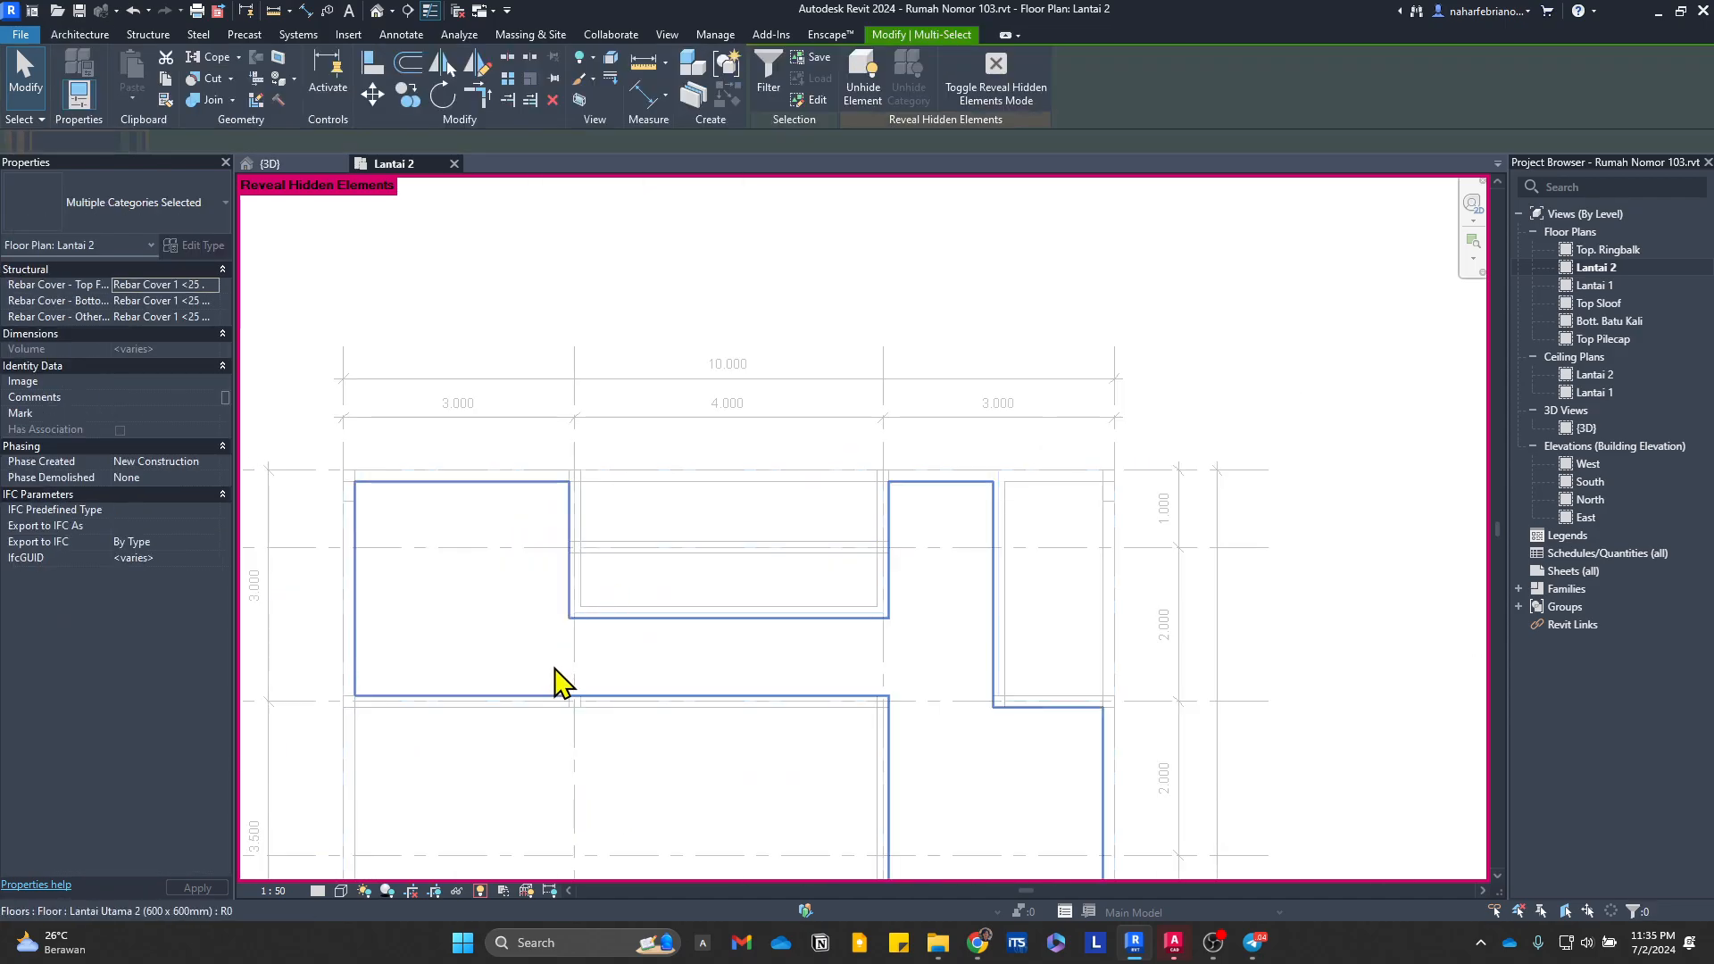
key("Escape")
Step: Inspect the second-floor finish and surrounding framing in the 3D view with hidden elements temporarily revealed
left_click(295, 163)
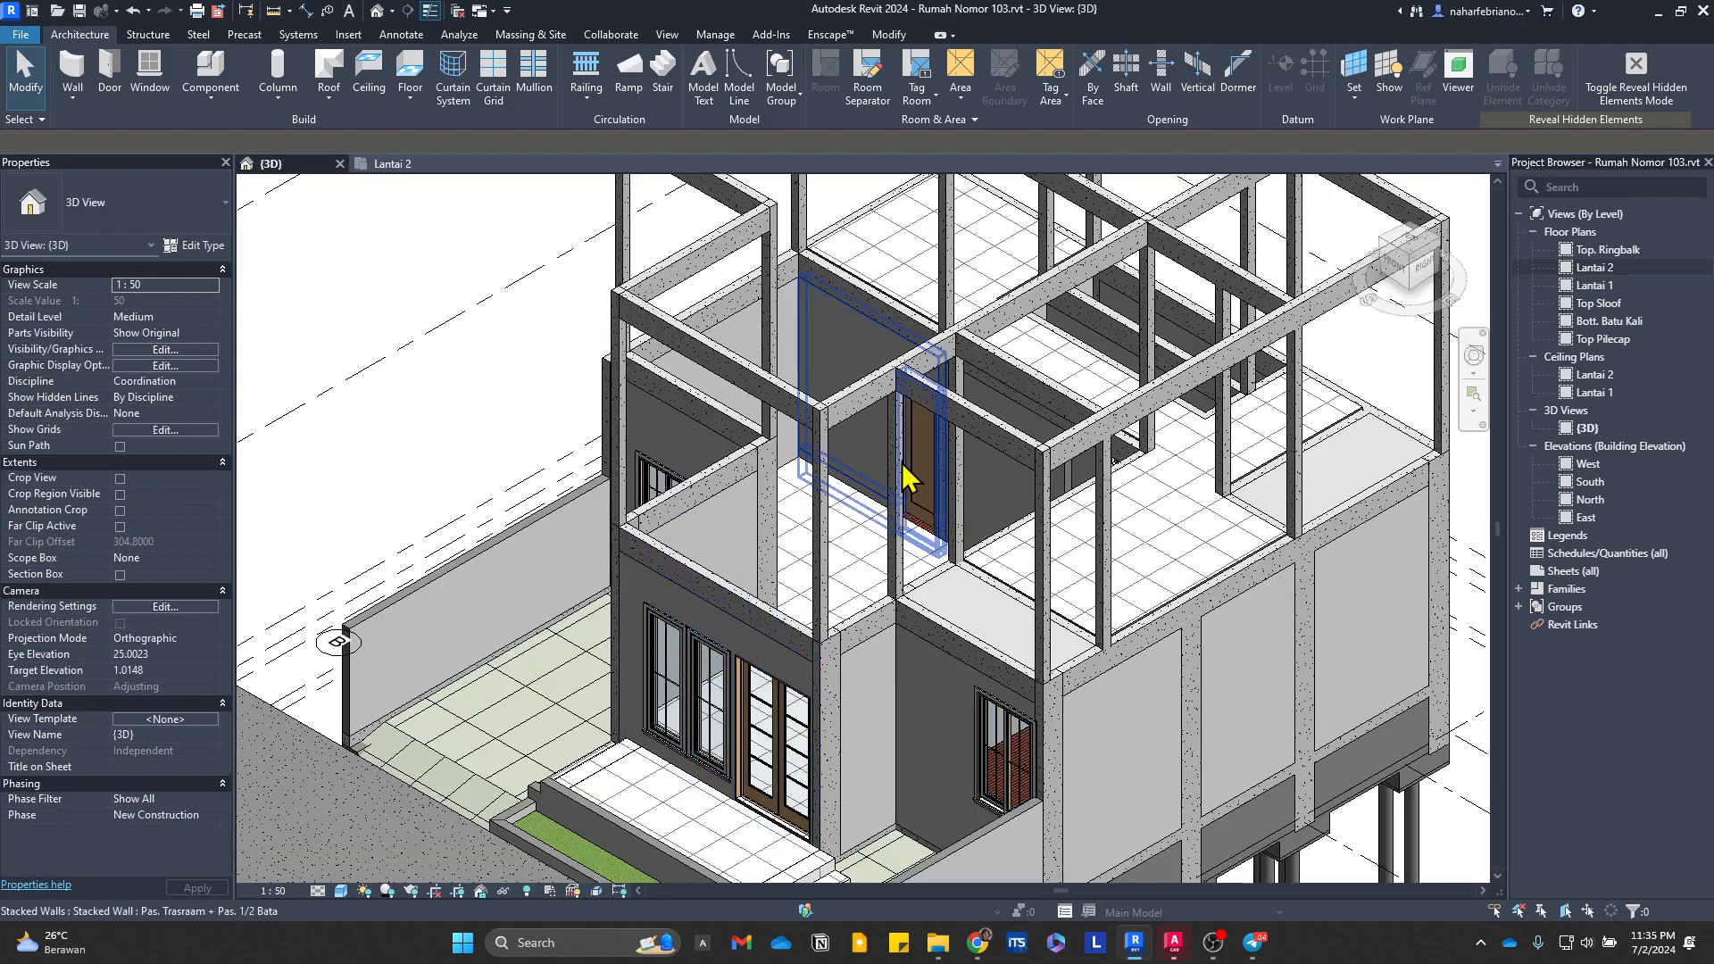
middle_click_drag(964, 415, 823, 578)
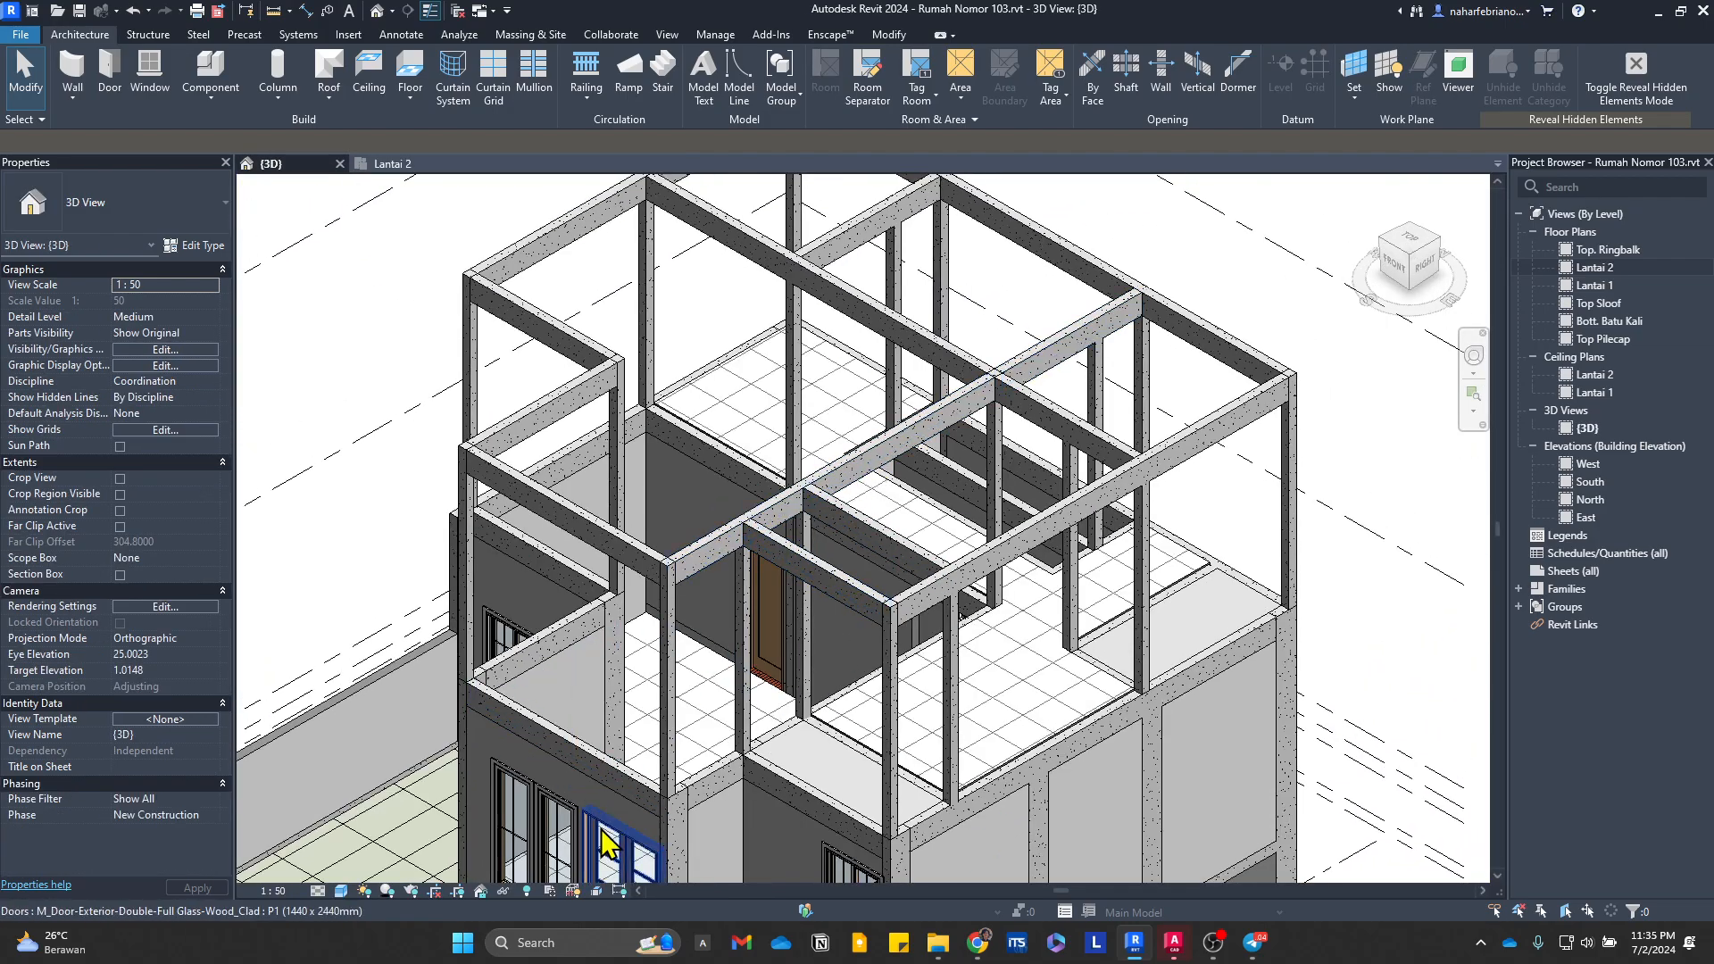
left_click(527, 892)
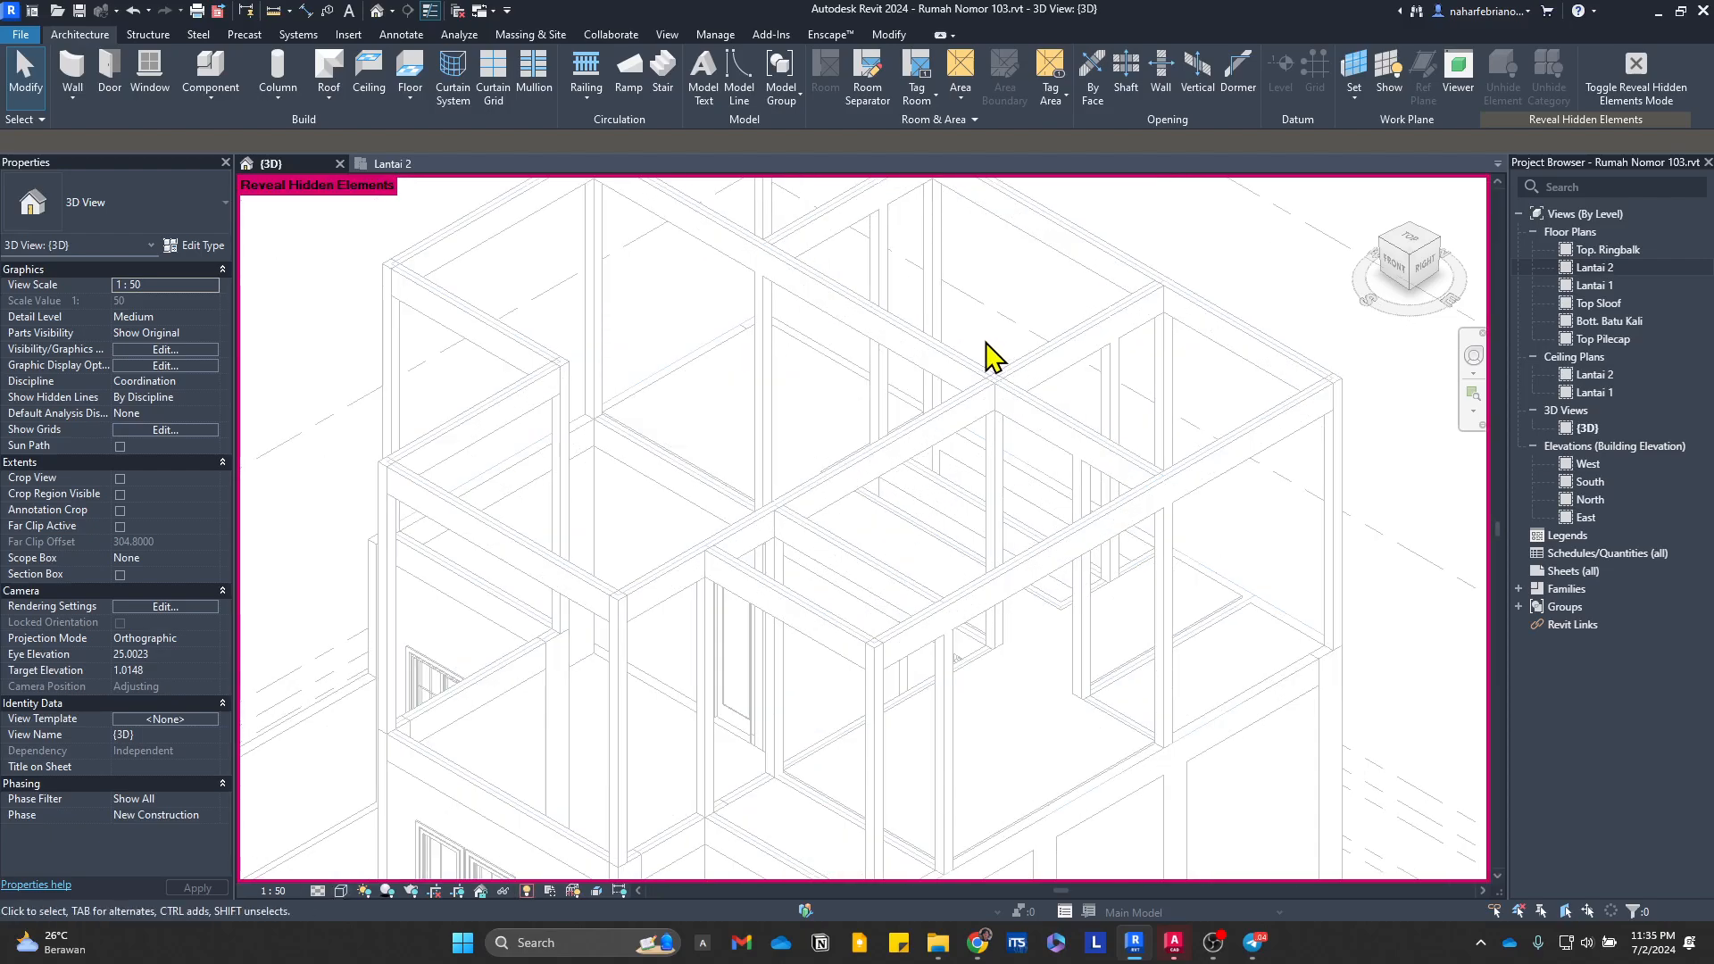
scroll(982, 383, "up", 6)
scroll(750, 478, "down", 4)
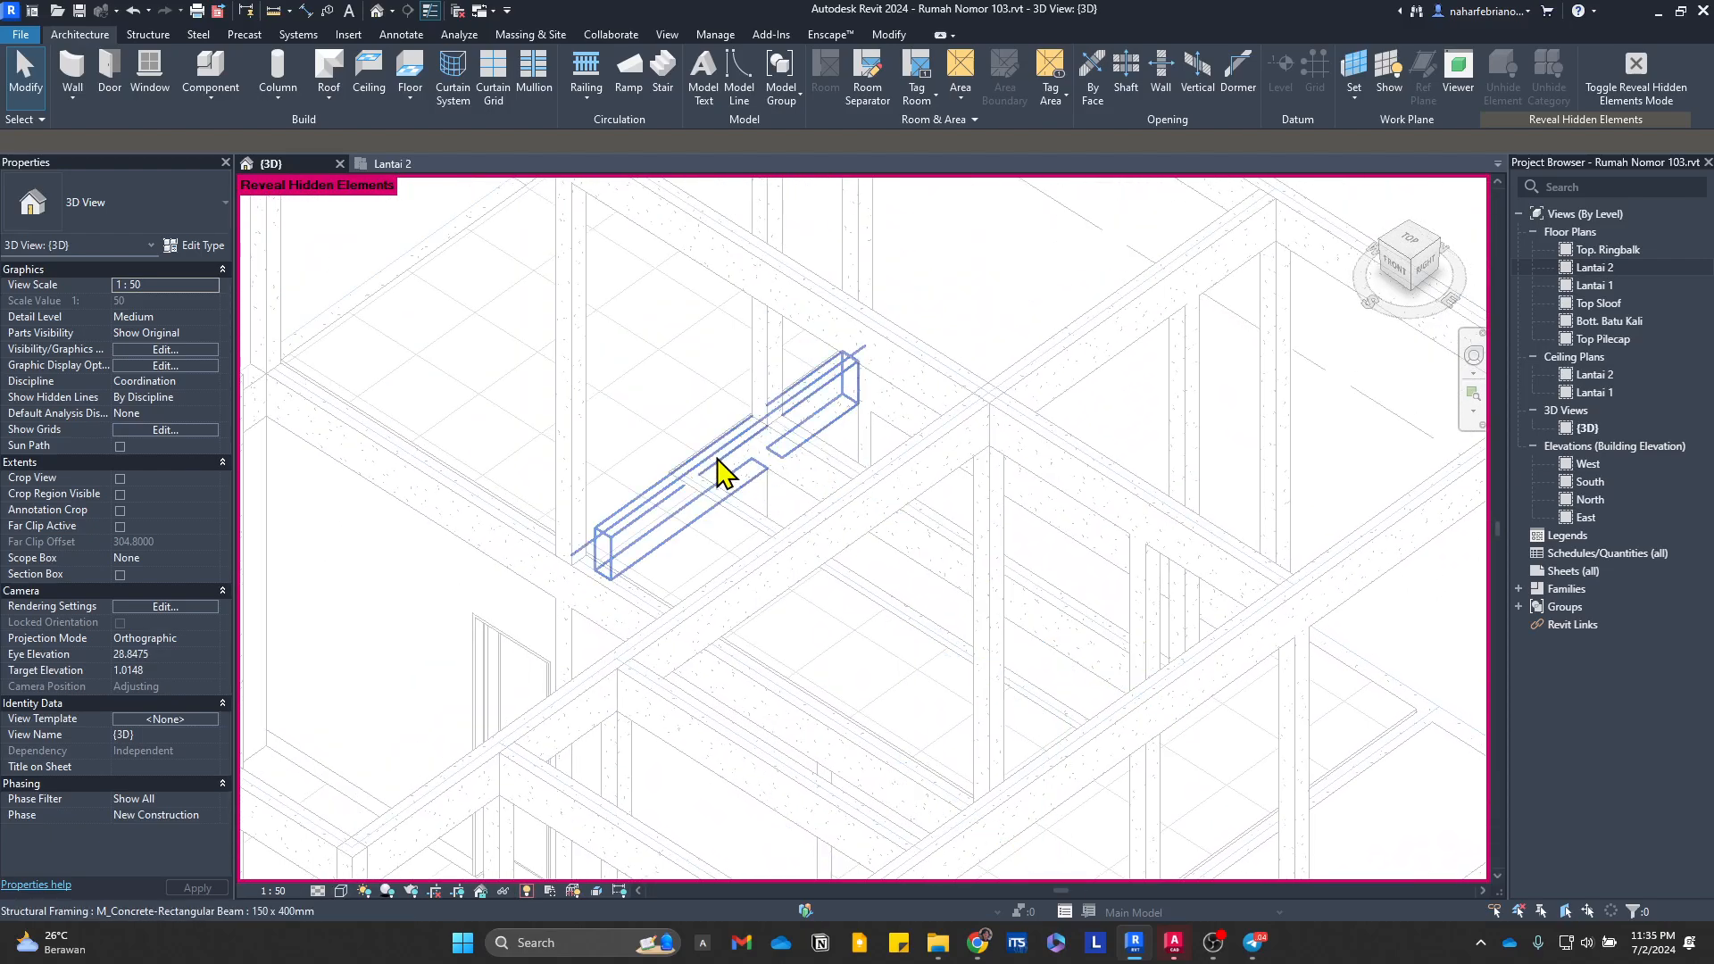
middle_click_drag(715, 474, 665, 463, "shift")
left_click(1041, 690)
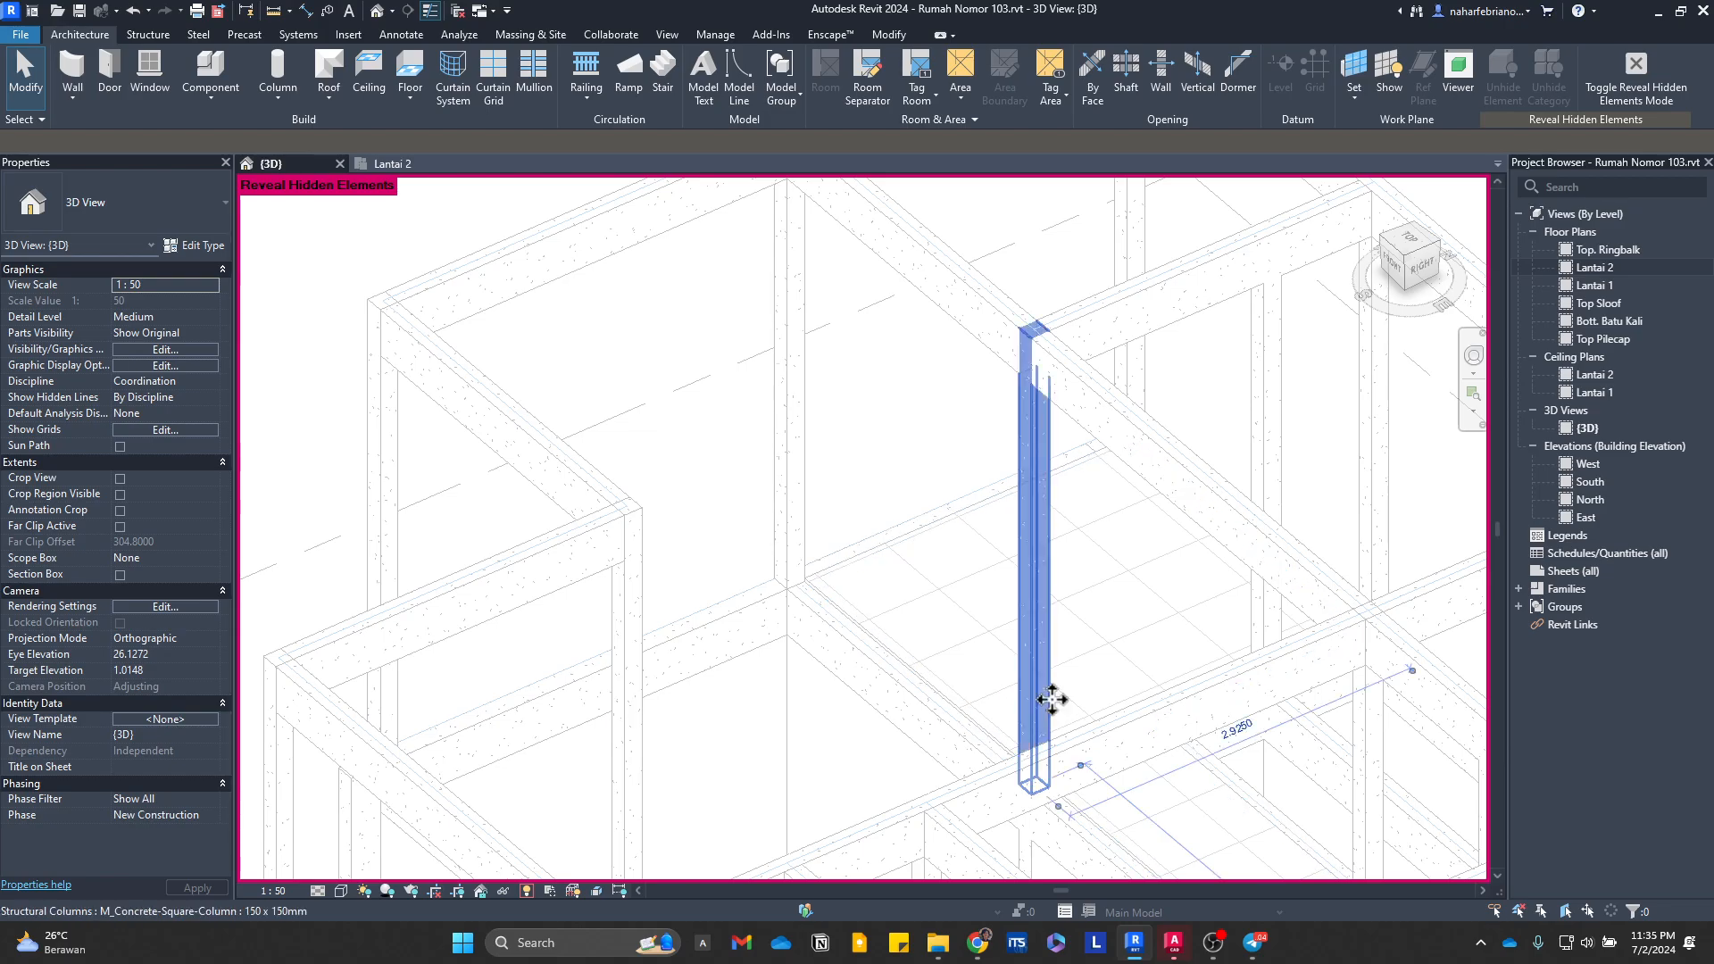
key("Escape")
left_click(971, 665)
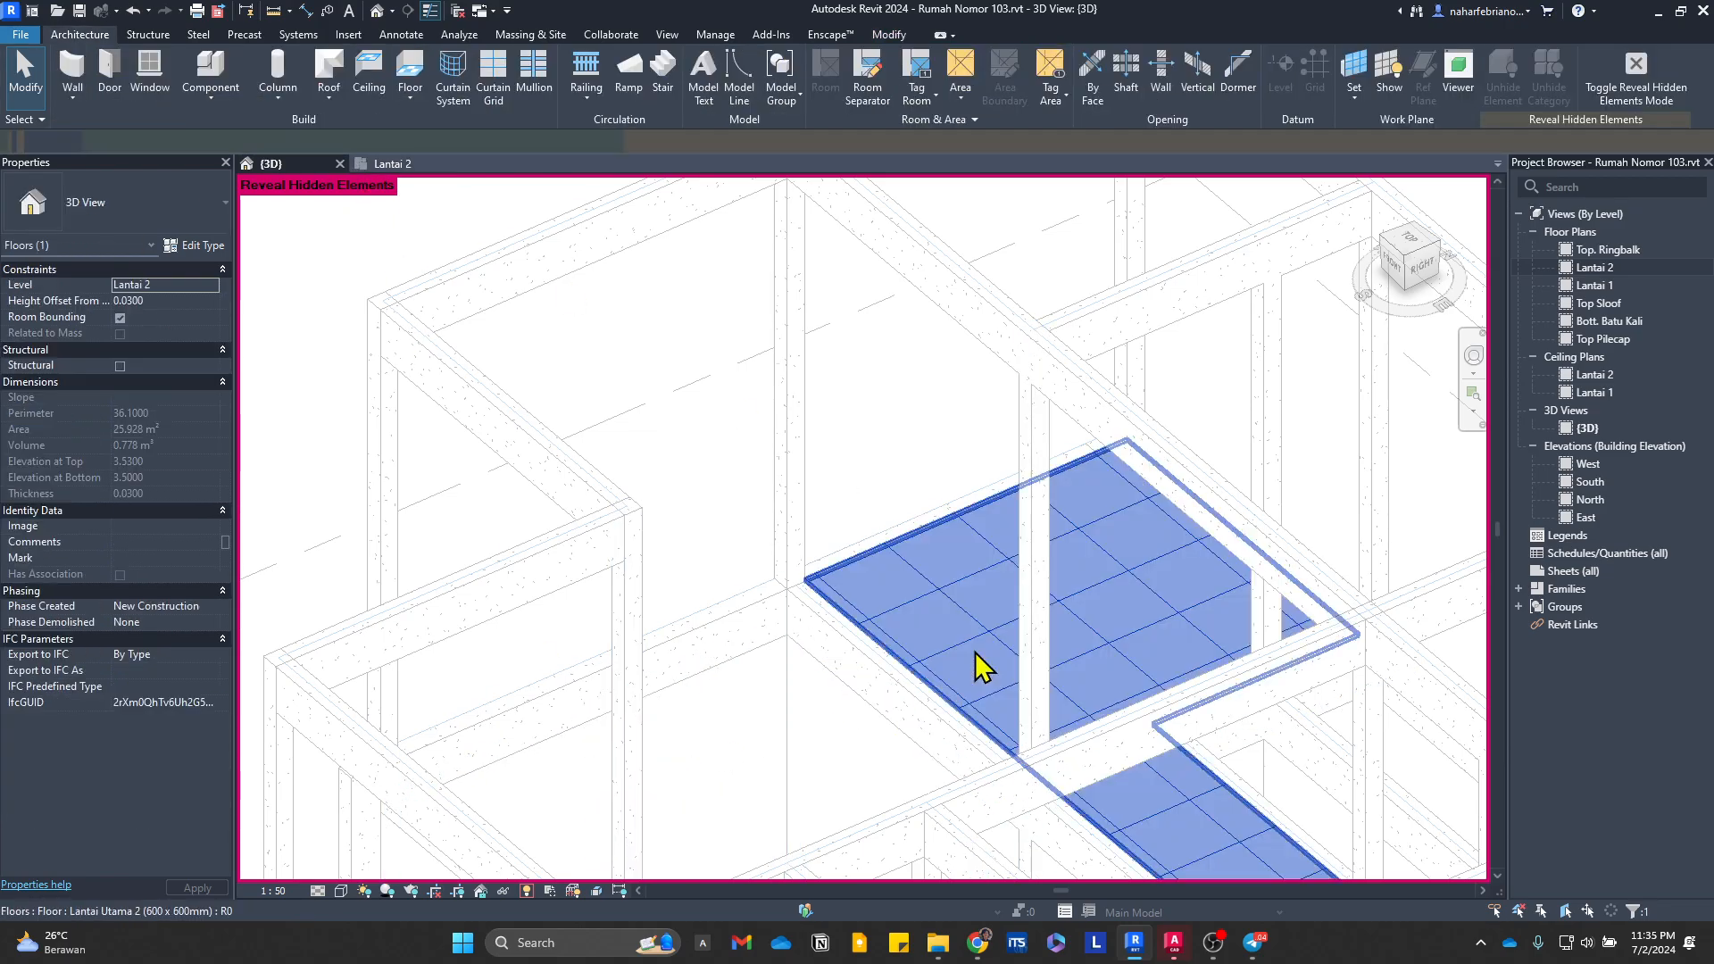
left_click(527, 890)
Step: Hide the Lantai Utama 2 floor finish element in the 3D view and examine the slabs beneath it
left_click(968, 631)
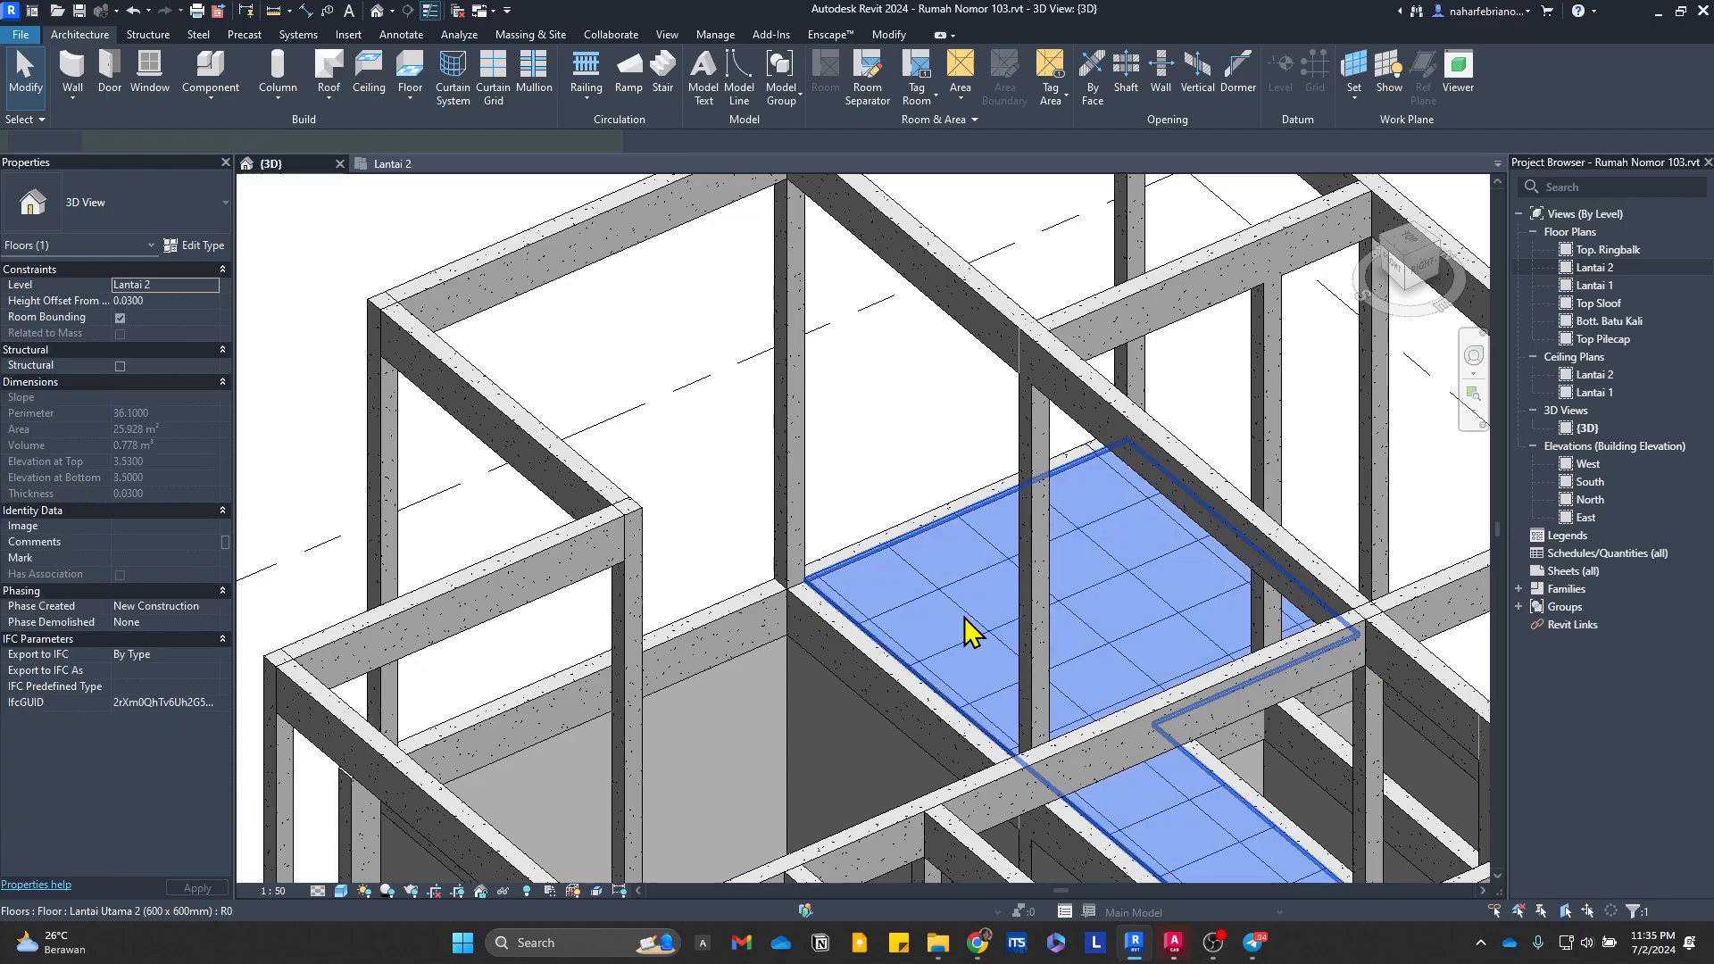
right_click(968, 631)
mouse_move(1093, 193)
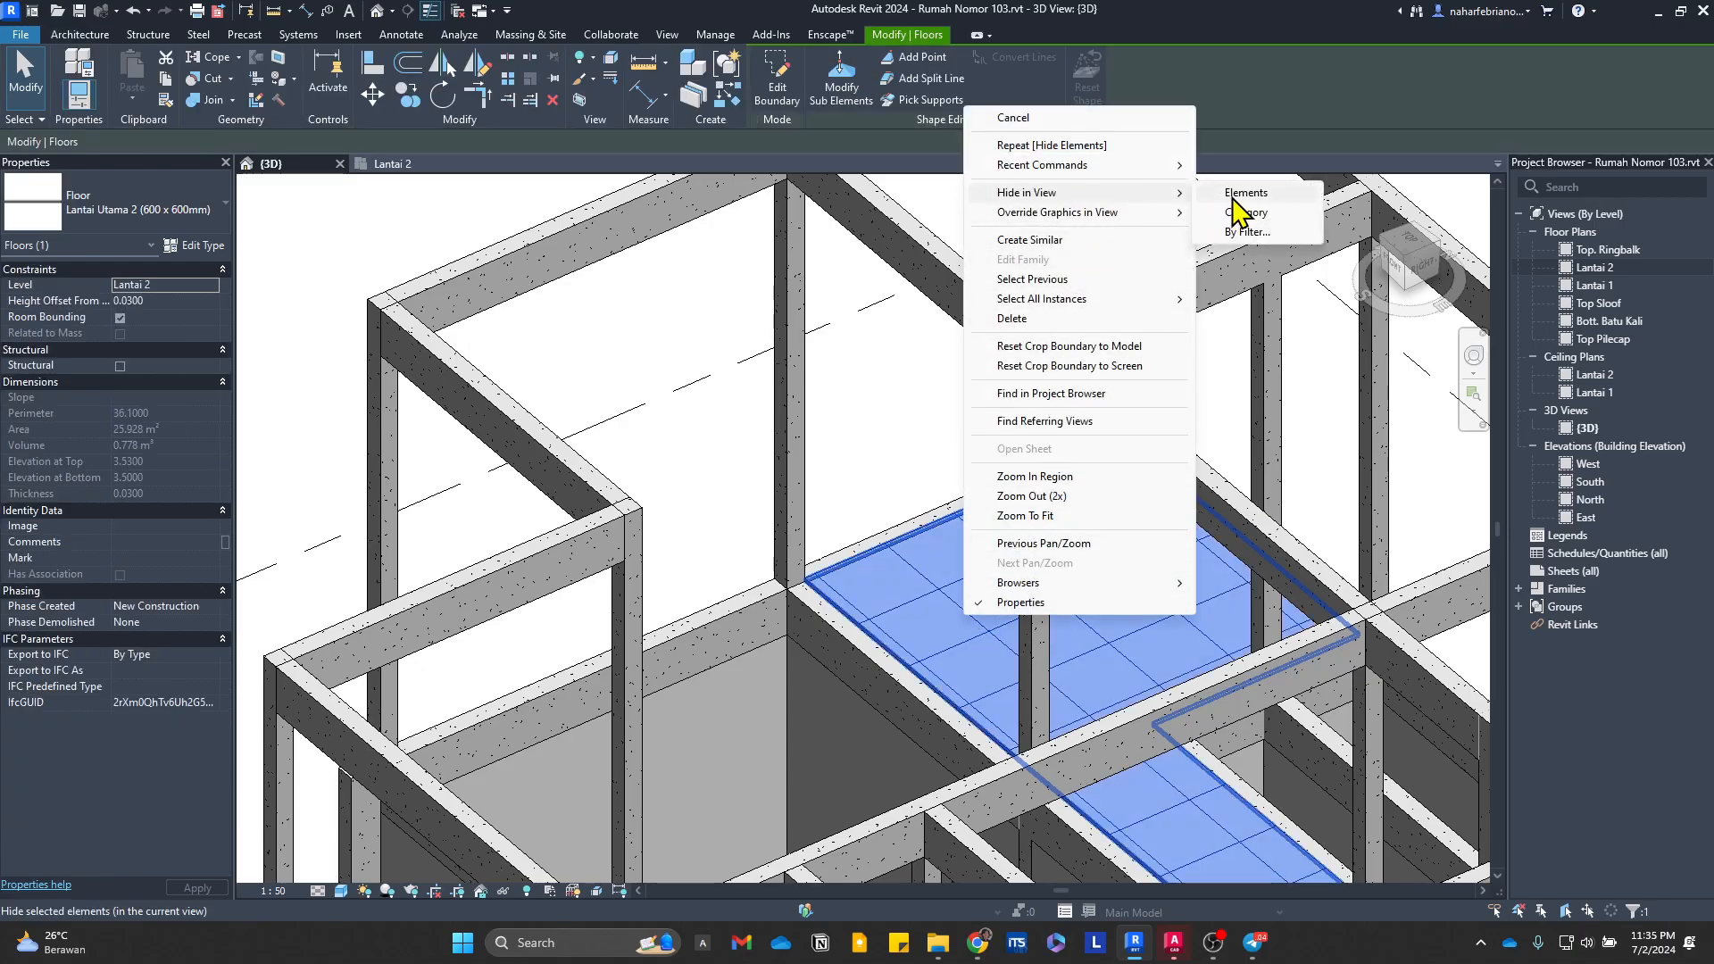
left_click(1239, 212)
left_click(1088, 619)
scroll(956, 509, "down", 2)
left_click(900, 495)
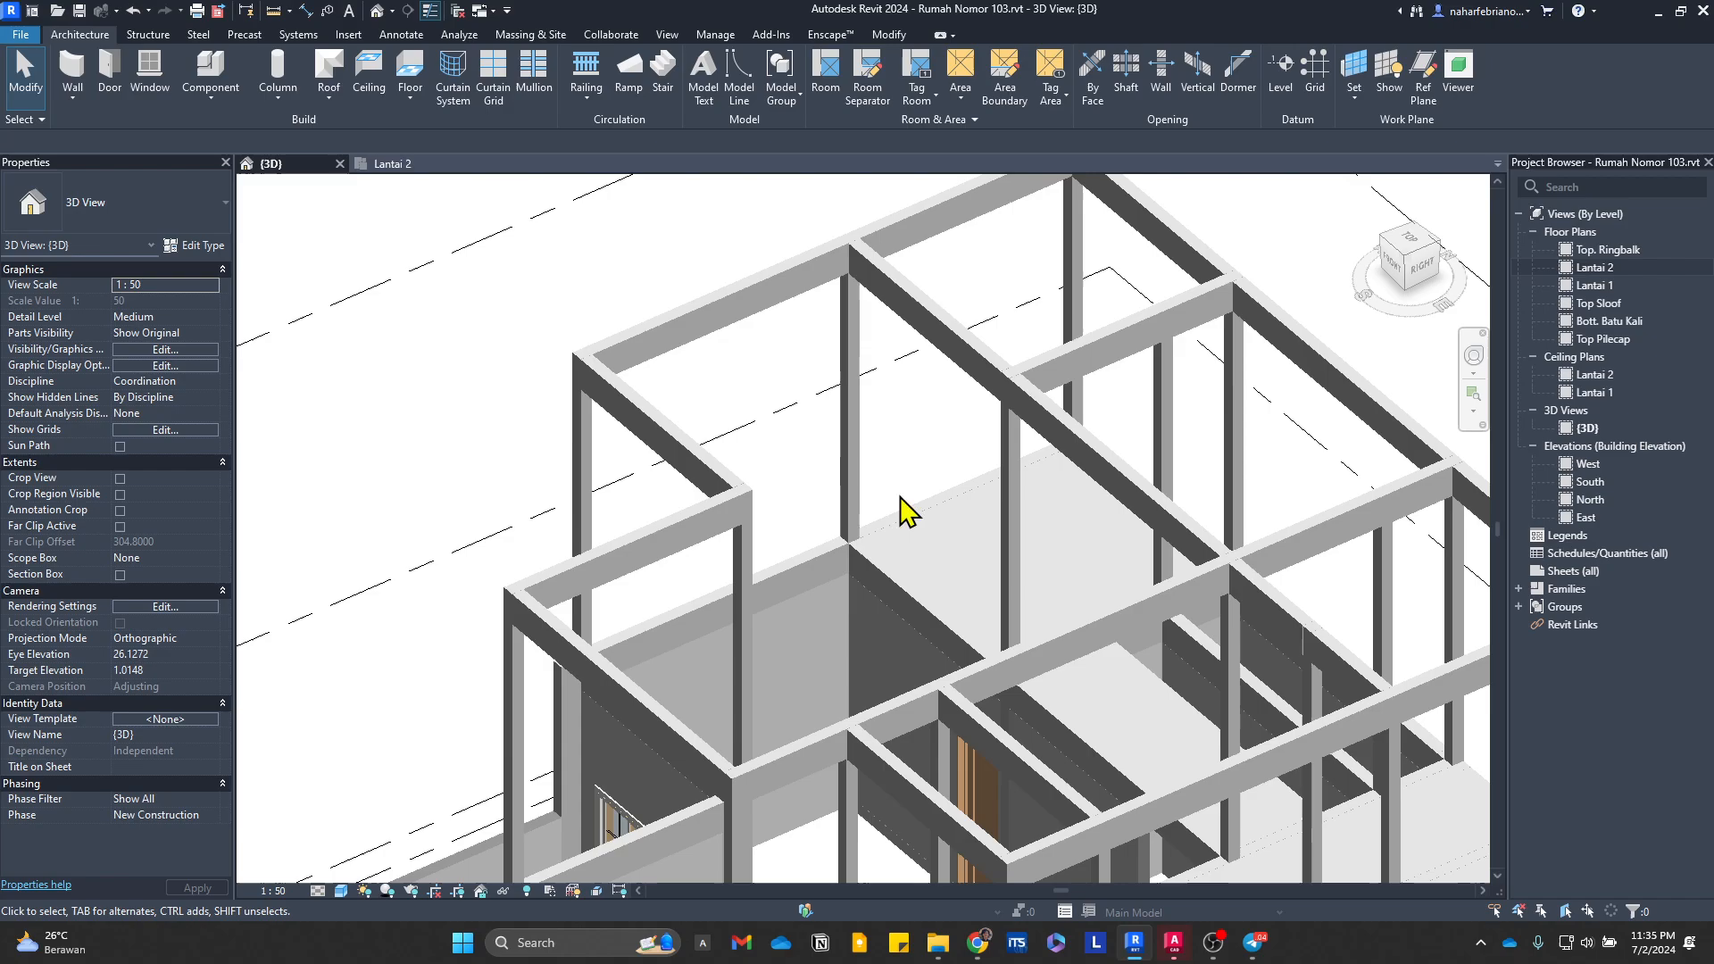
middle_click_drag(846, 576, 384, 167)
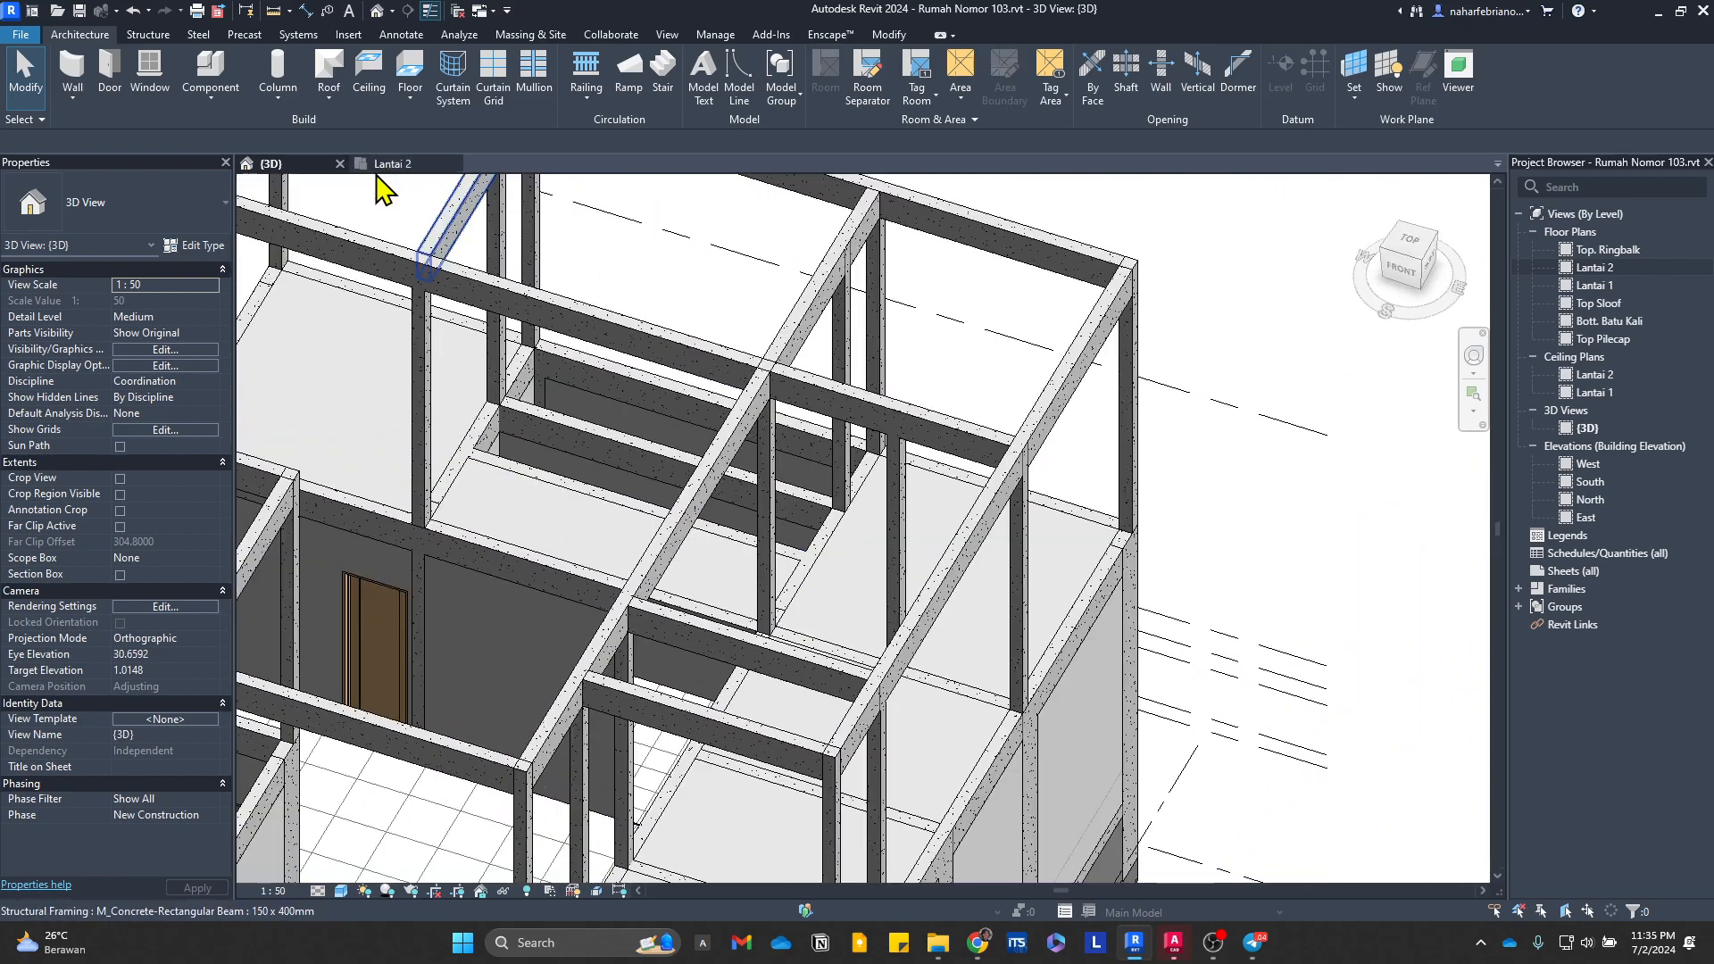
Step: Hide the Lantai Utama 2 floor finish element in the Lantai 2 plan and leave the reveal-hidden display
left_click(388, 164)
left_click(564, 639)
right_click(564, 639)
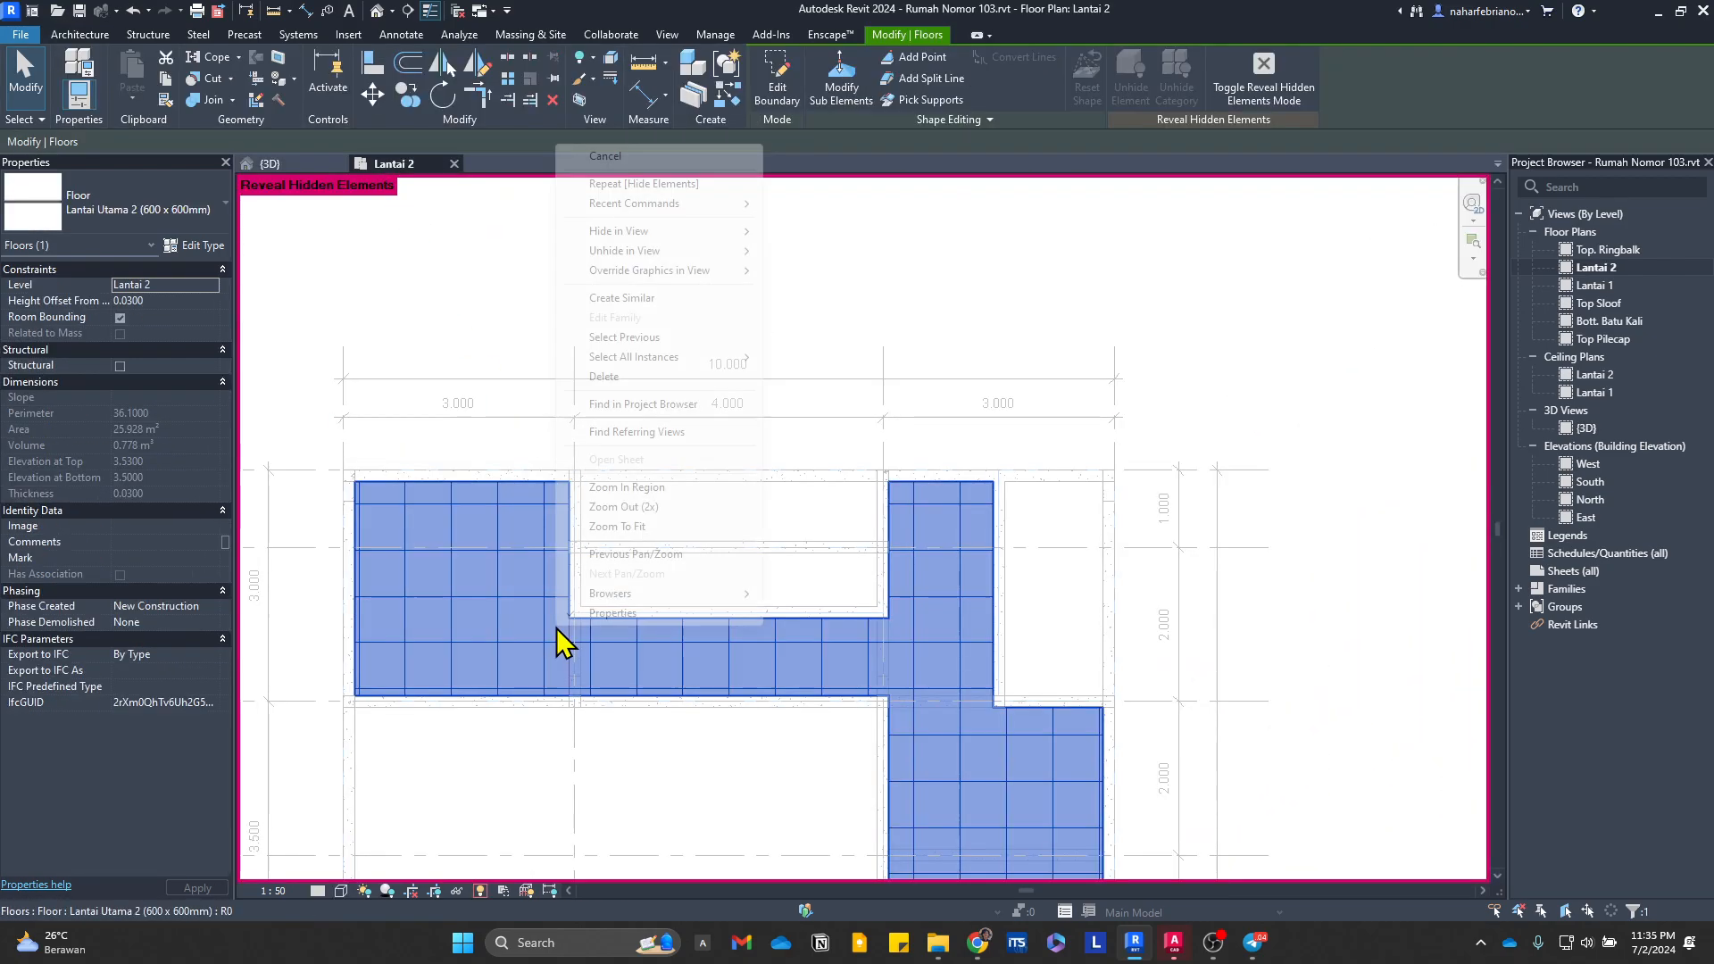
left_click(809, 232)
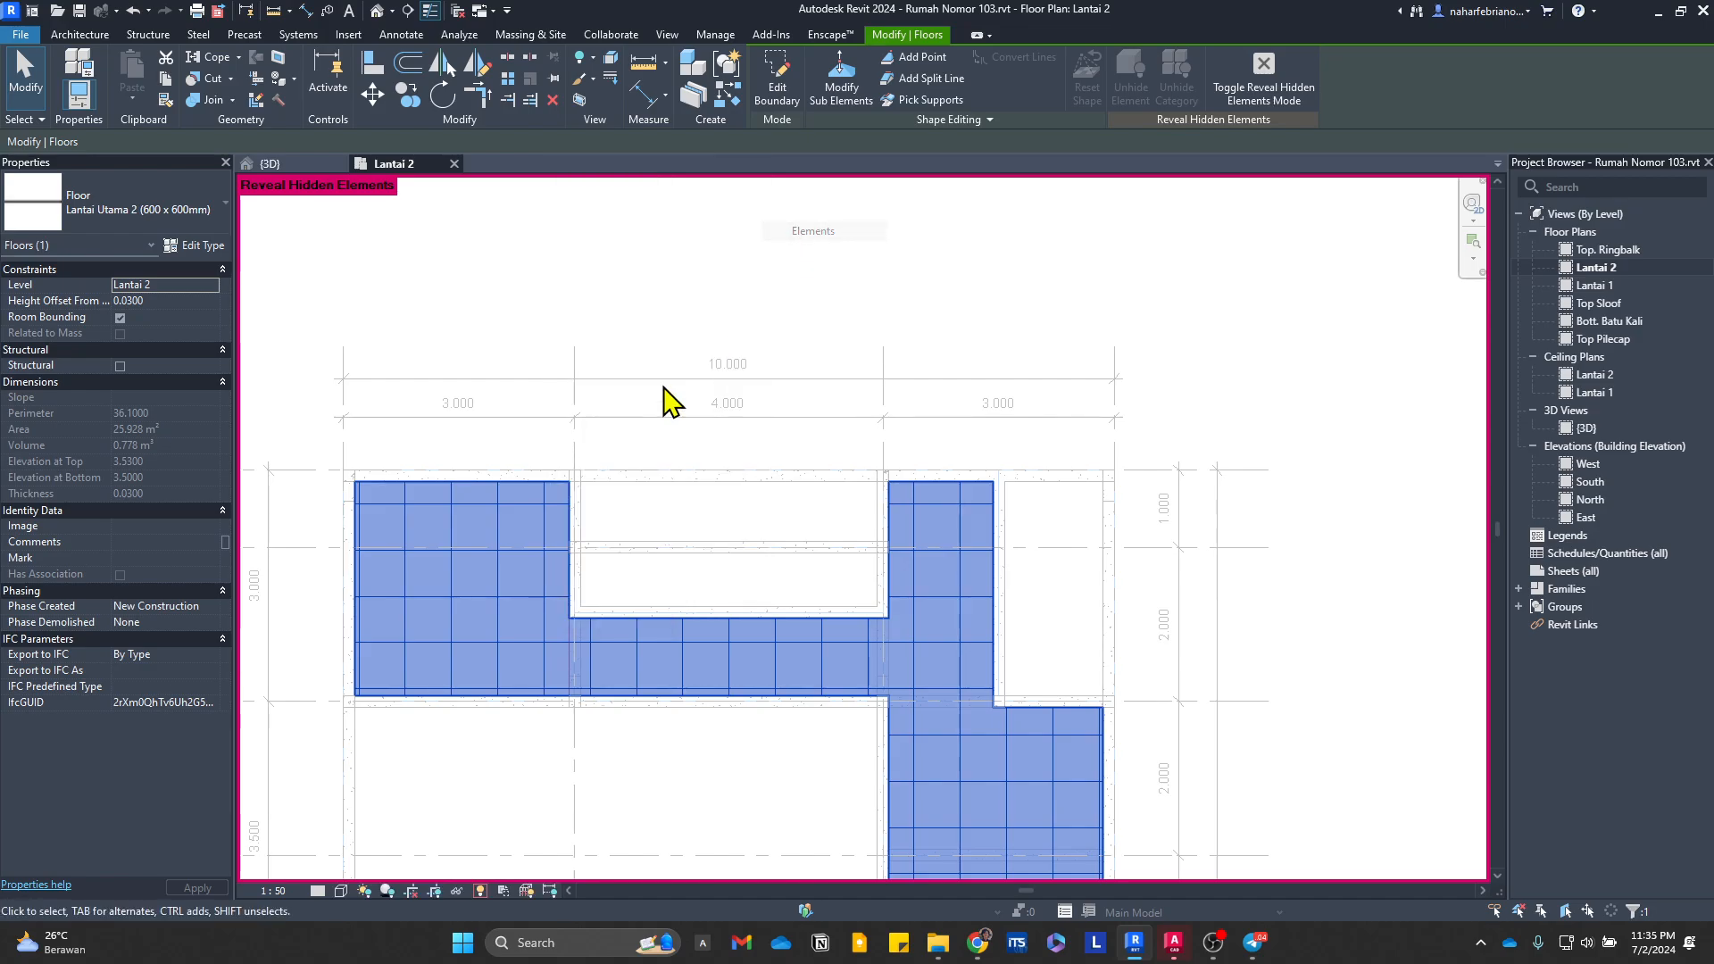
left_click(502, 596)
key("Escape")
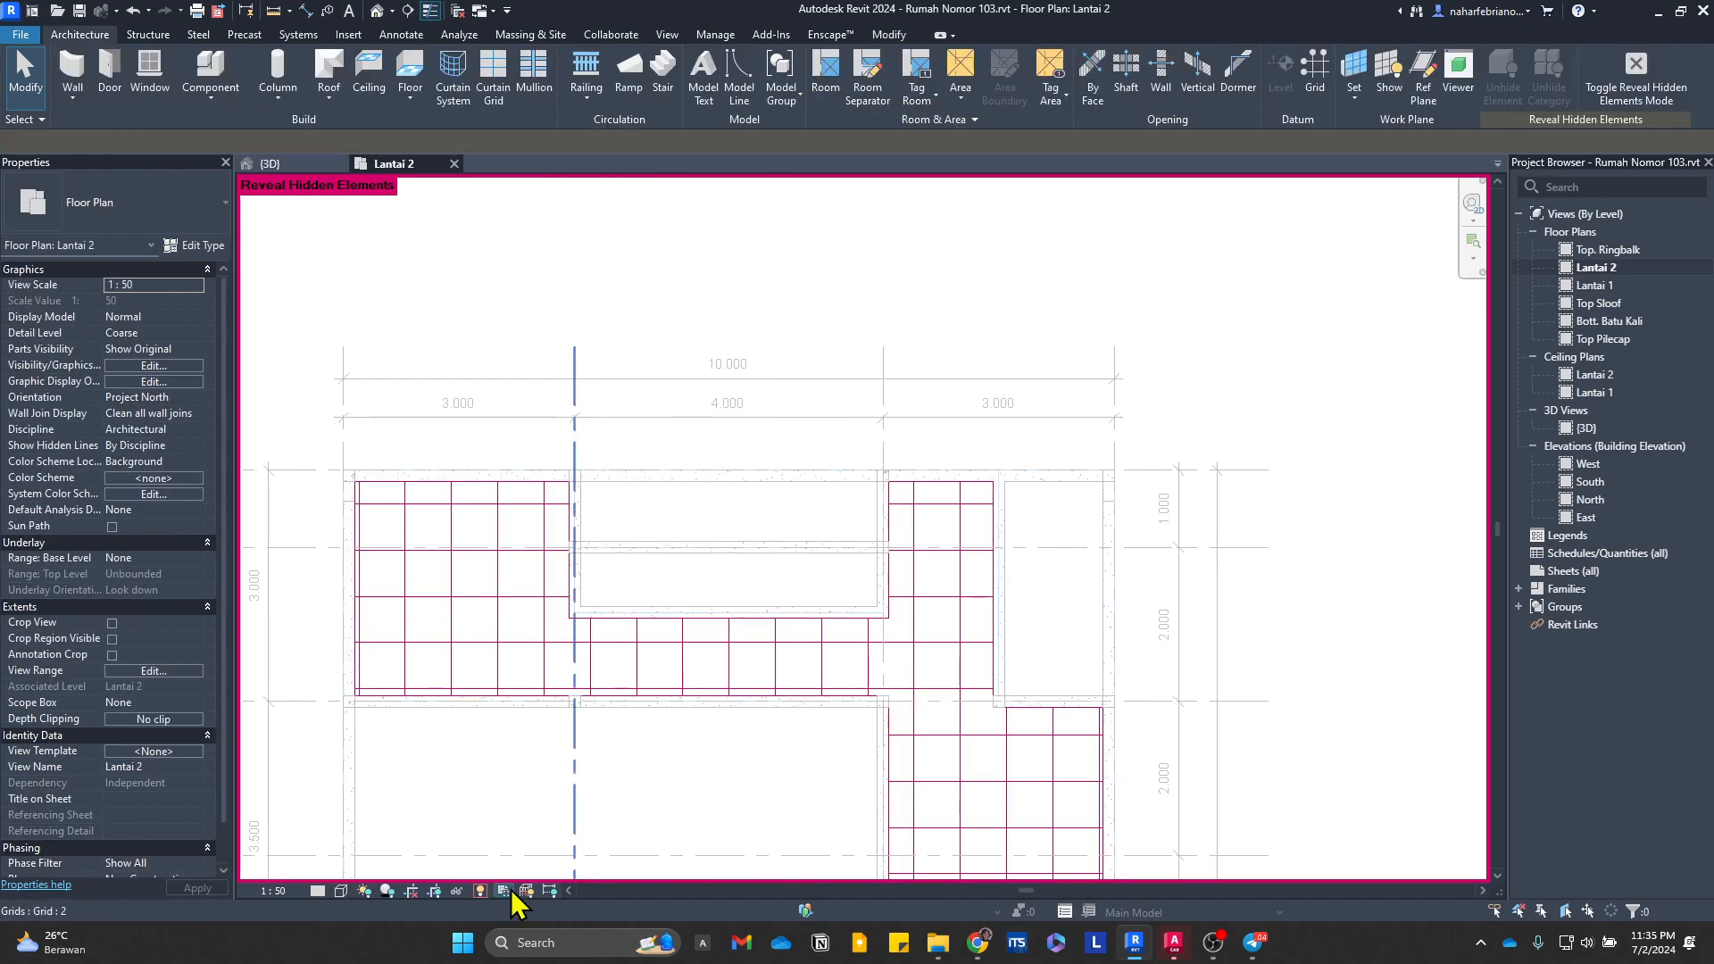
key("r")
key("h")
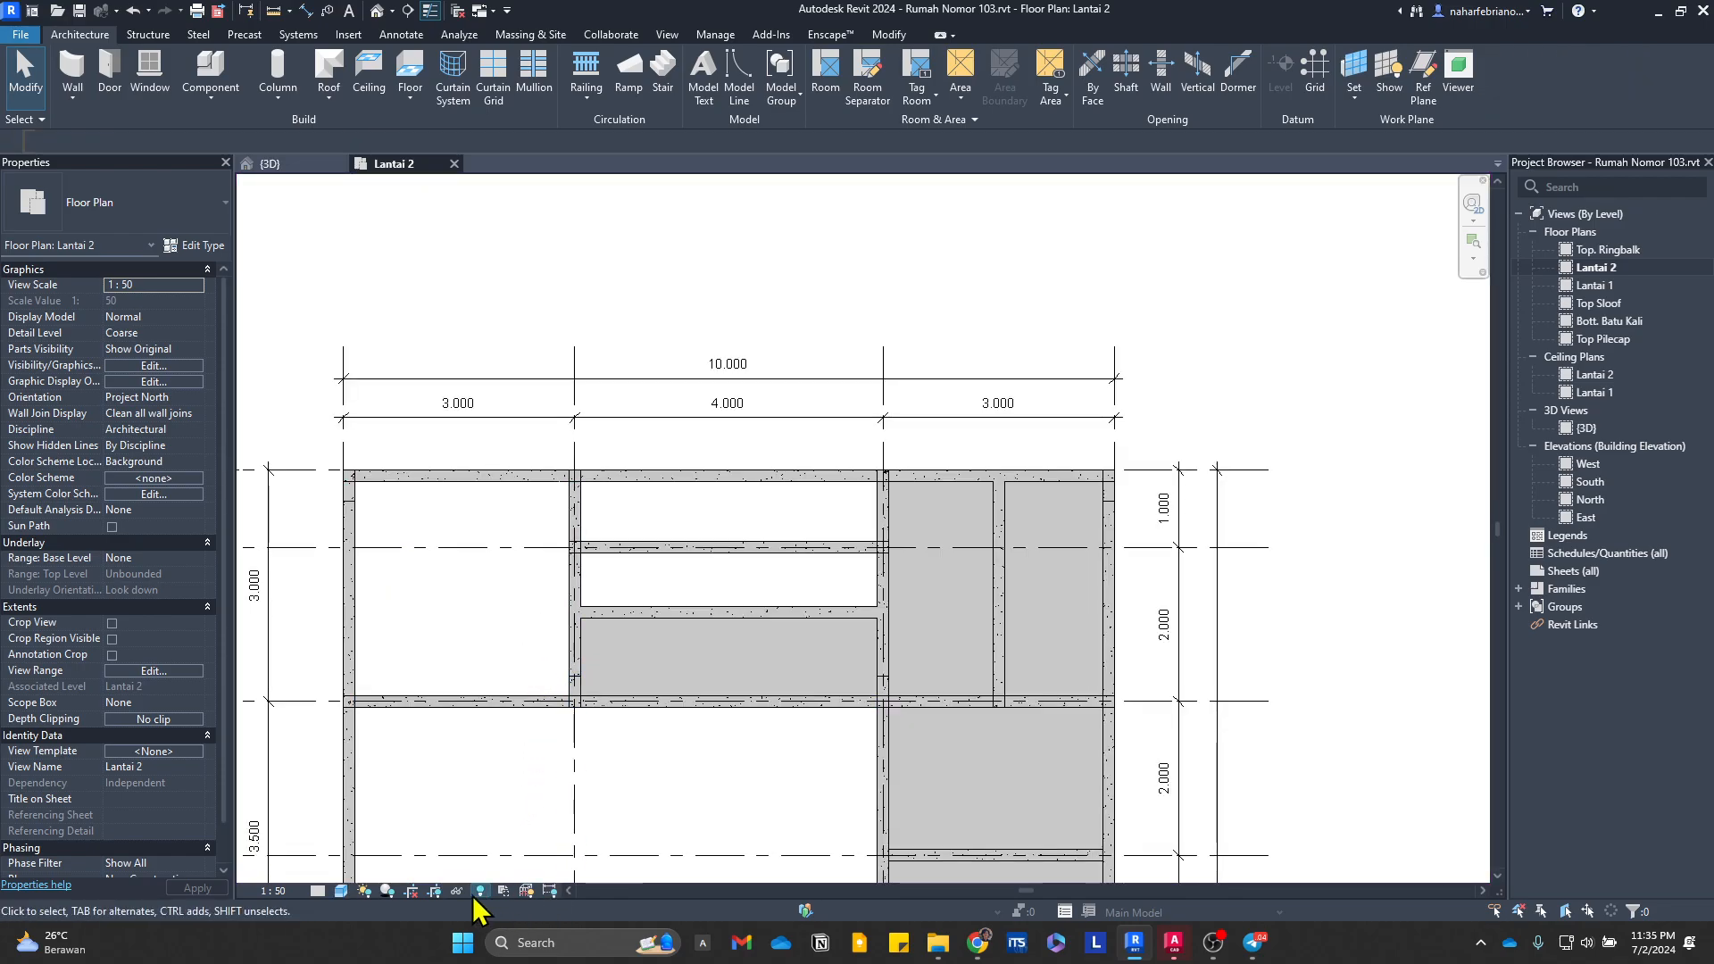
Step: Reveal hidden elements in the Lantai 2 plan and unhide the elements enclosed around the western bay, including its slab
left_click(479, 891)
left_click(540, 585)
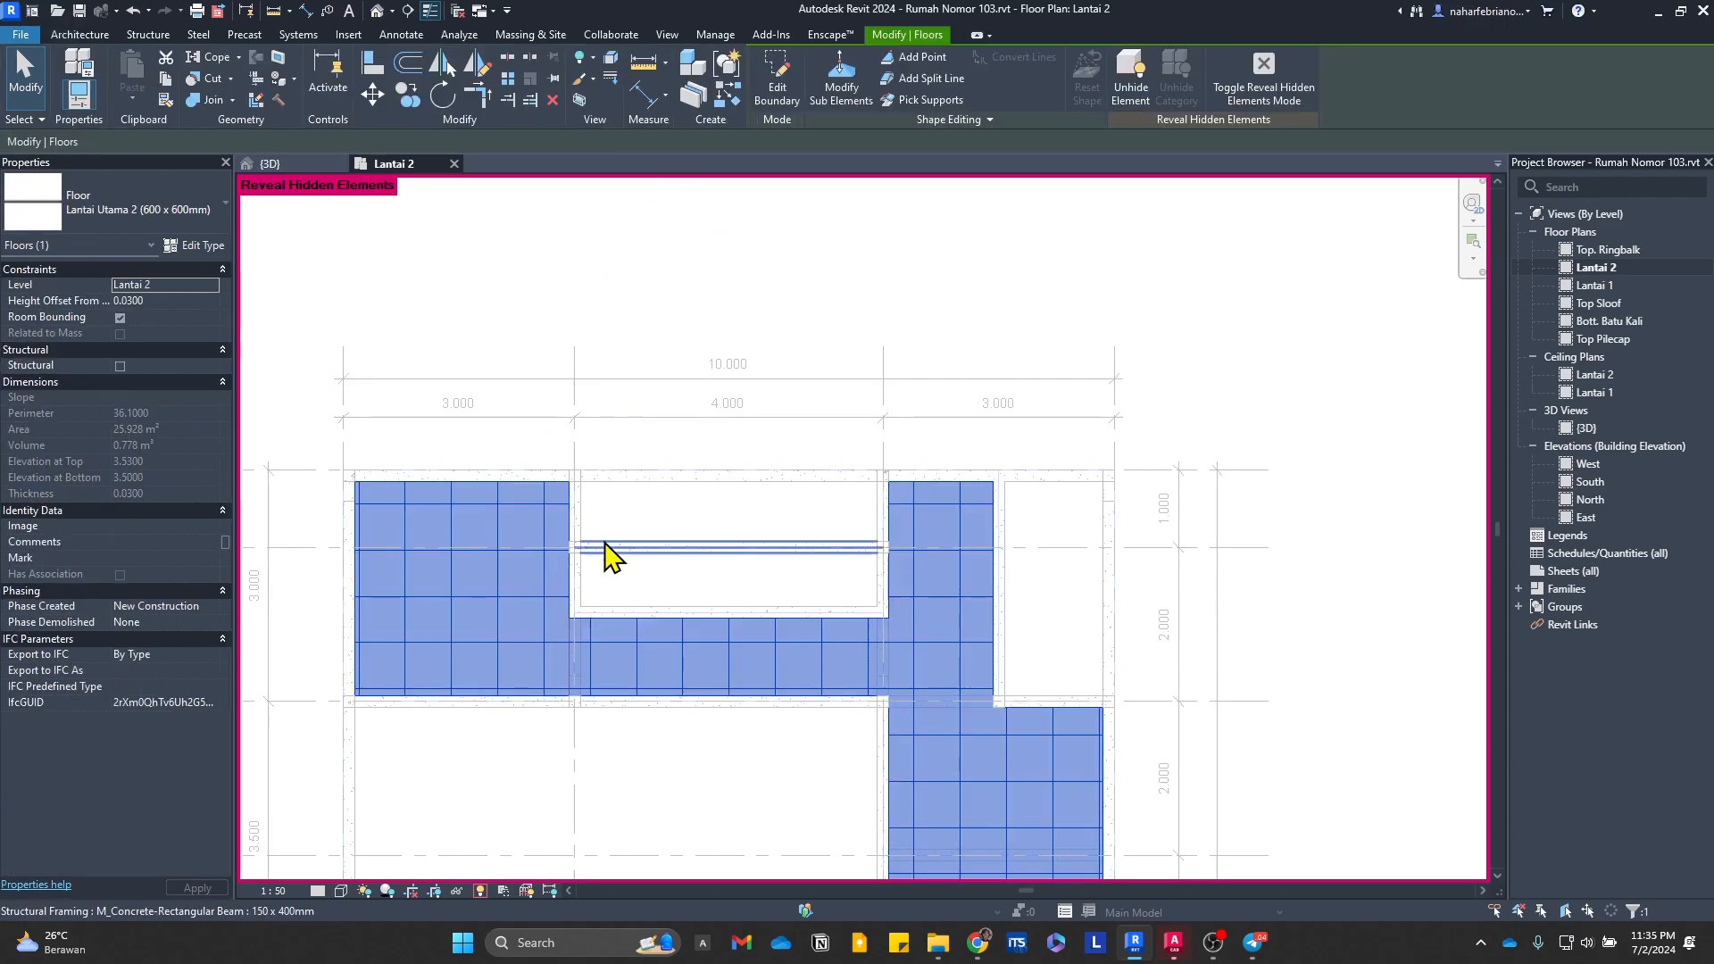
key("Escape")
left_click_drag(289, 384, 613, 769)
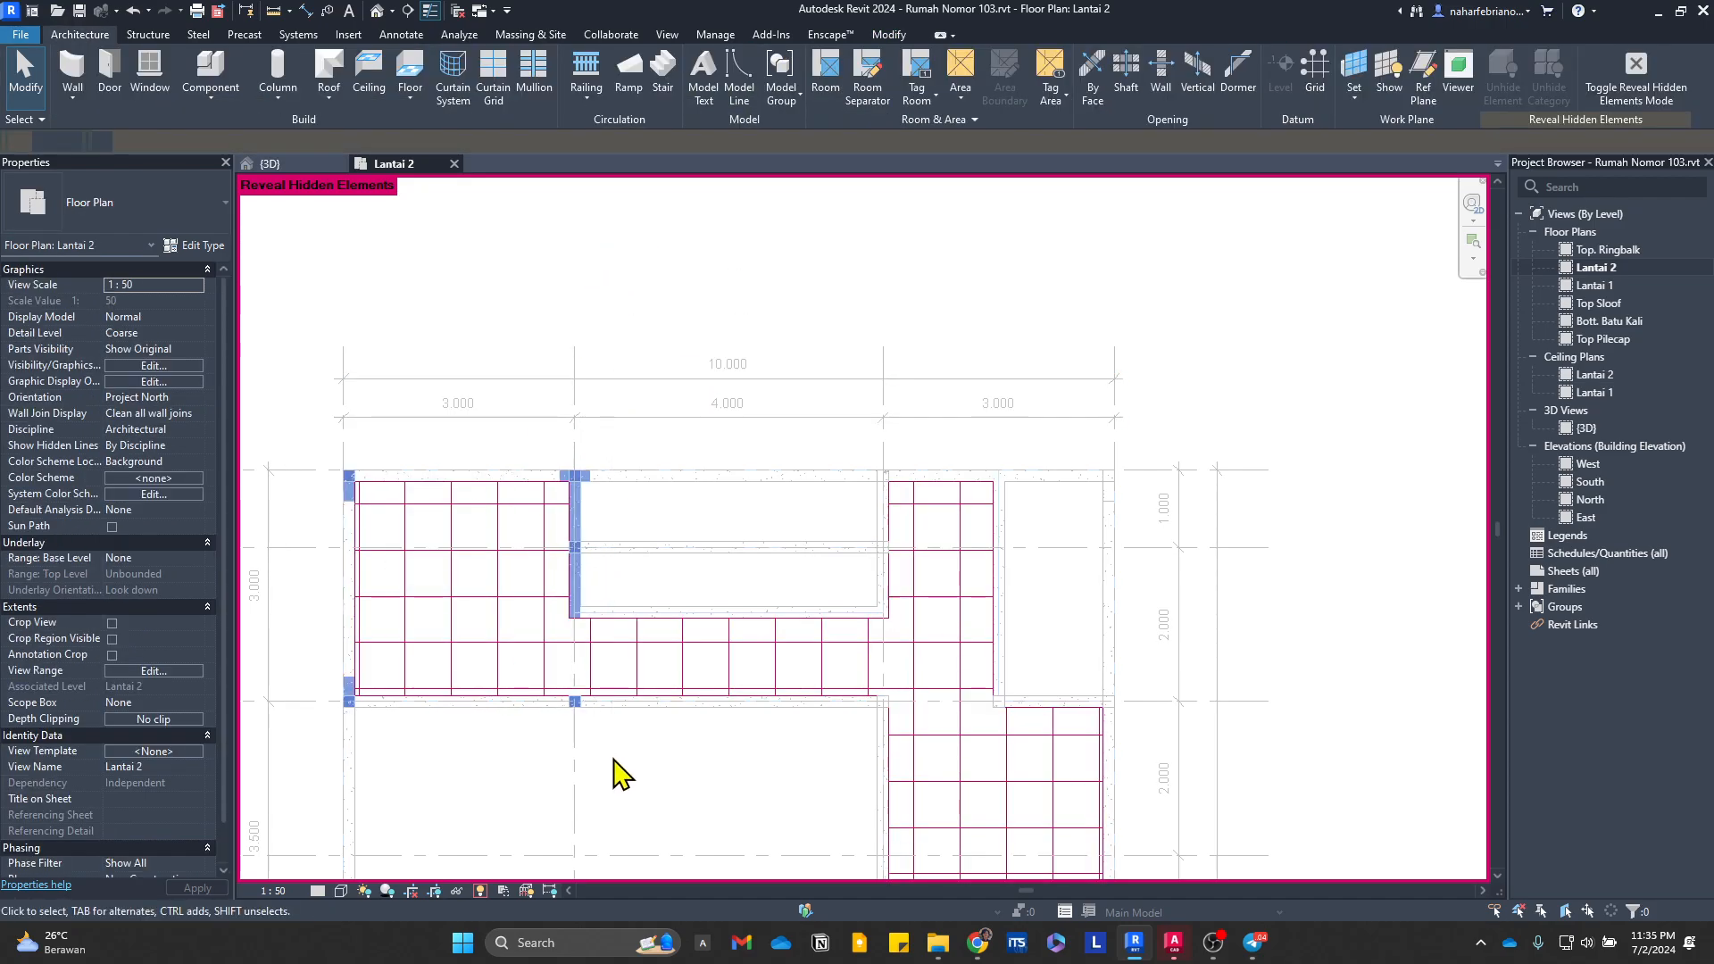
right_click(576, 487)
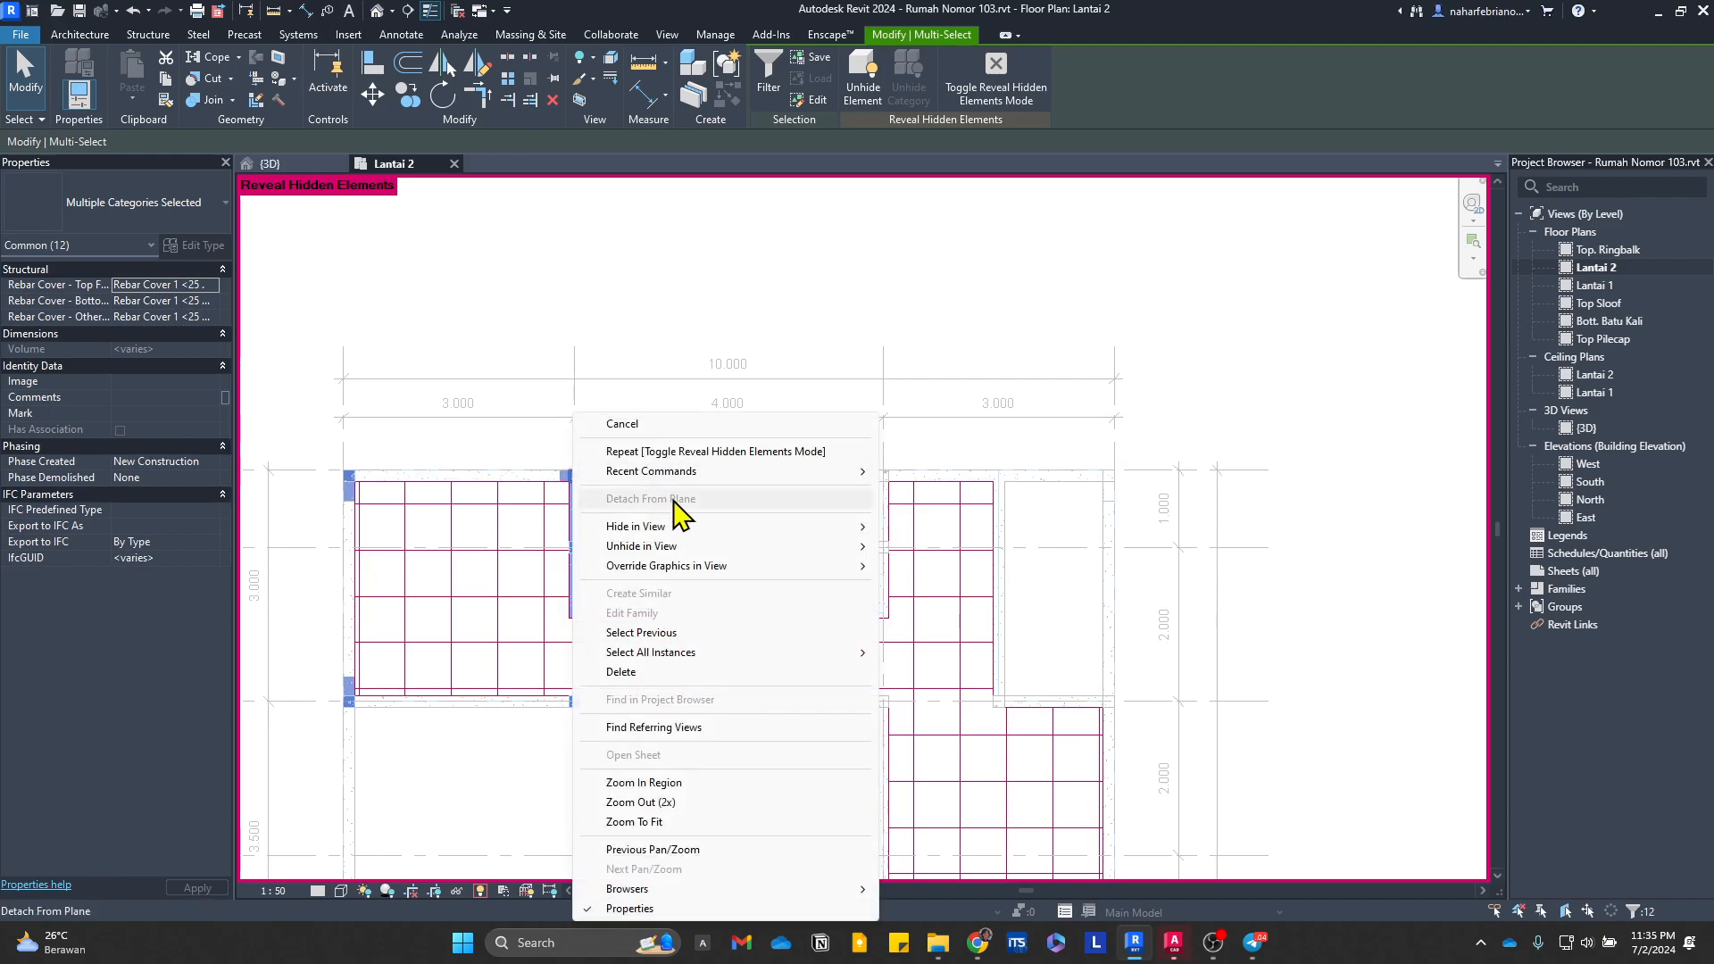
mouse_move(711, 544)
key("Escape")
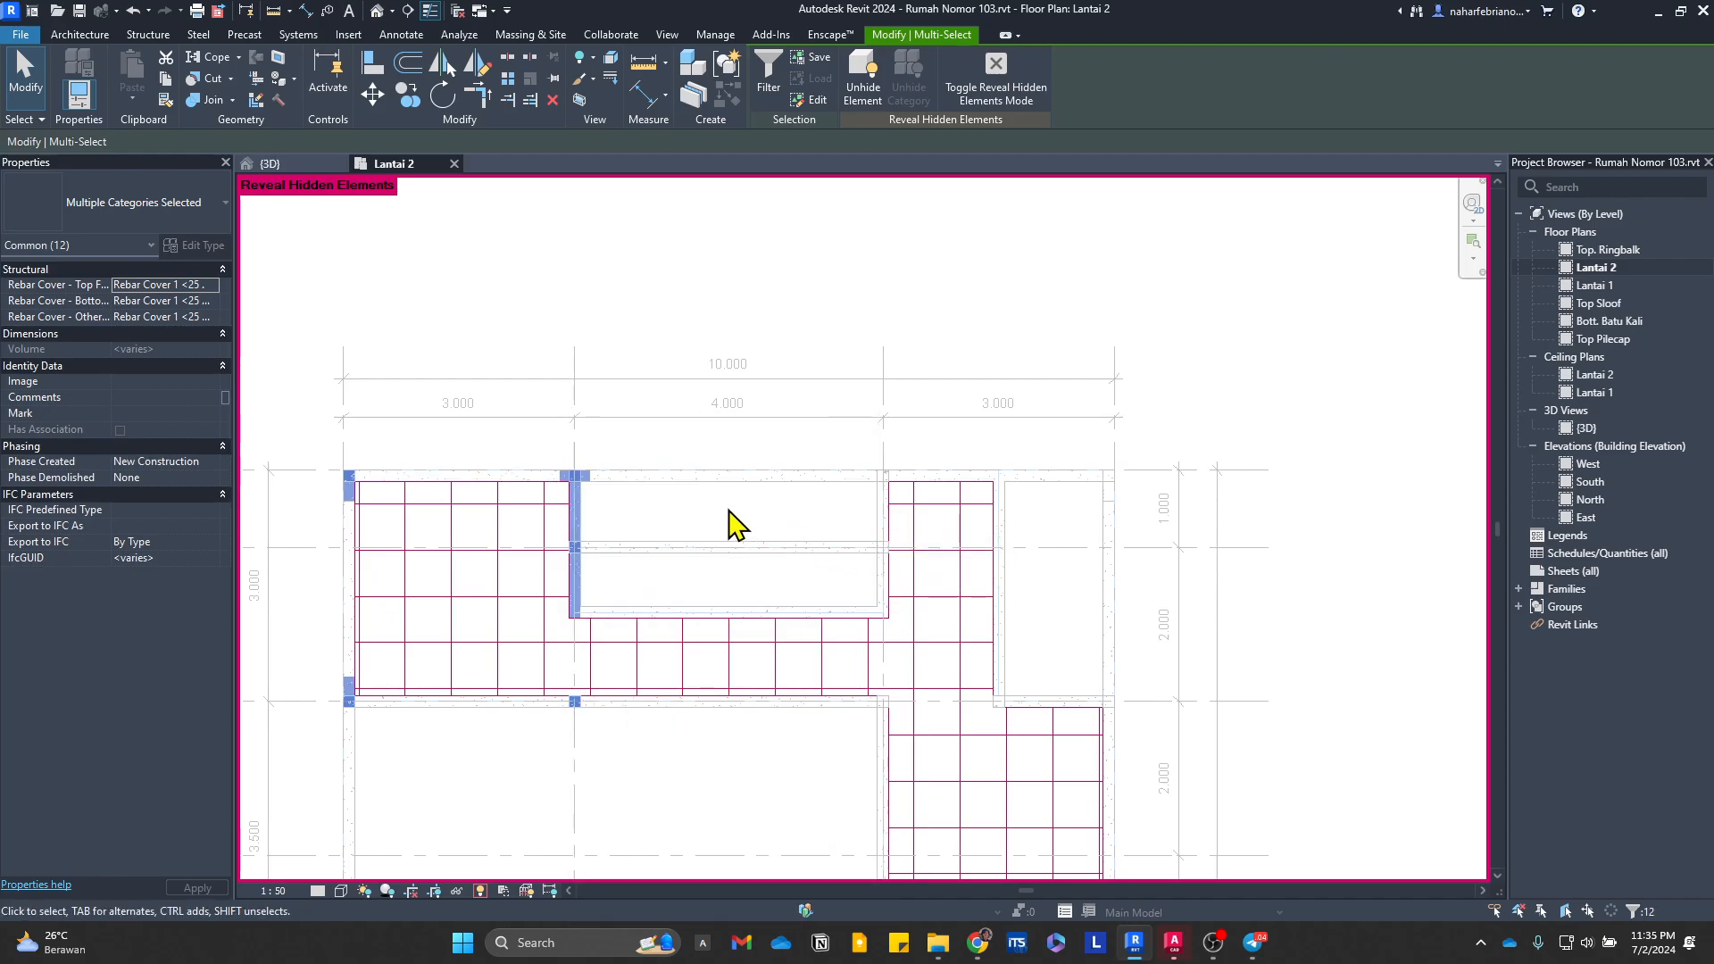
key("Escape")
Step: Unhide the Lantai Utama 2 floor finish element in the Lantai 2 plan and turn off the reveal-hidden display
left_click(547, 670)
right_click(548, 663)
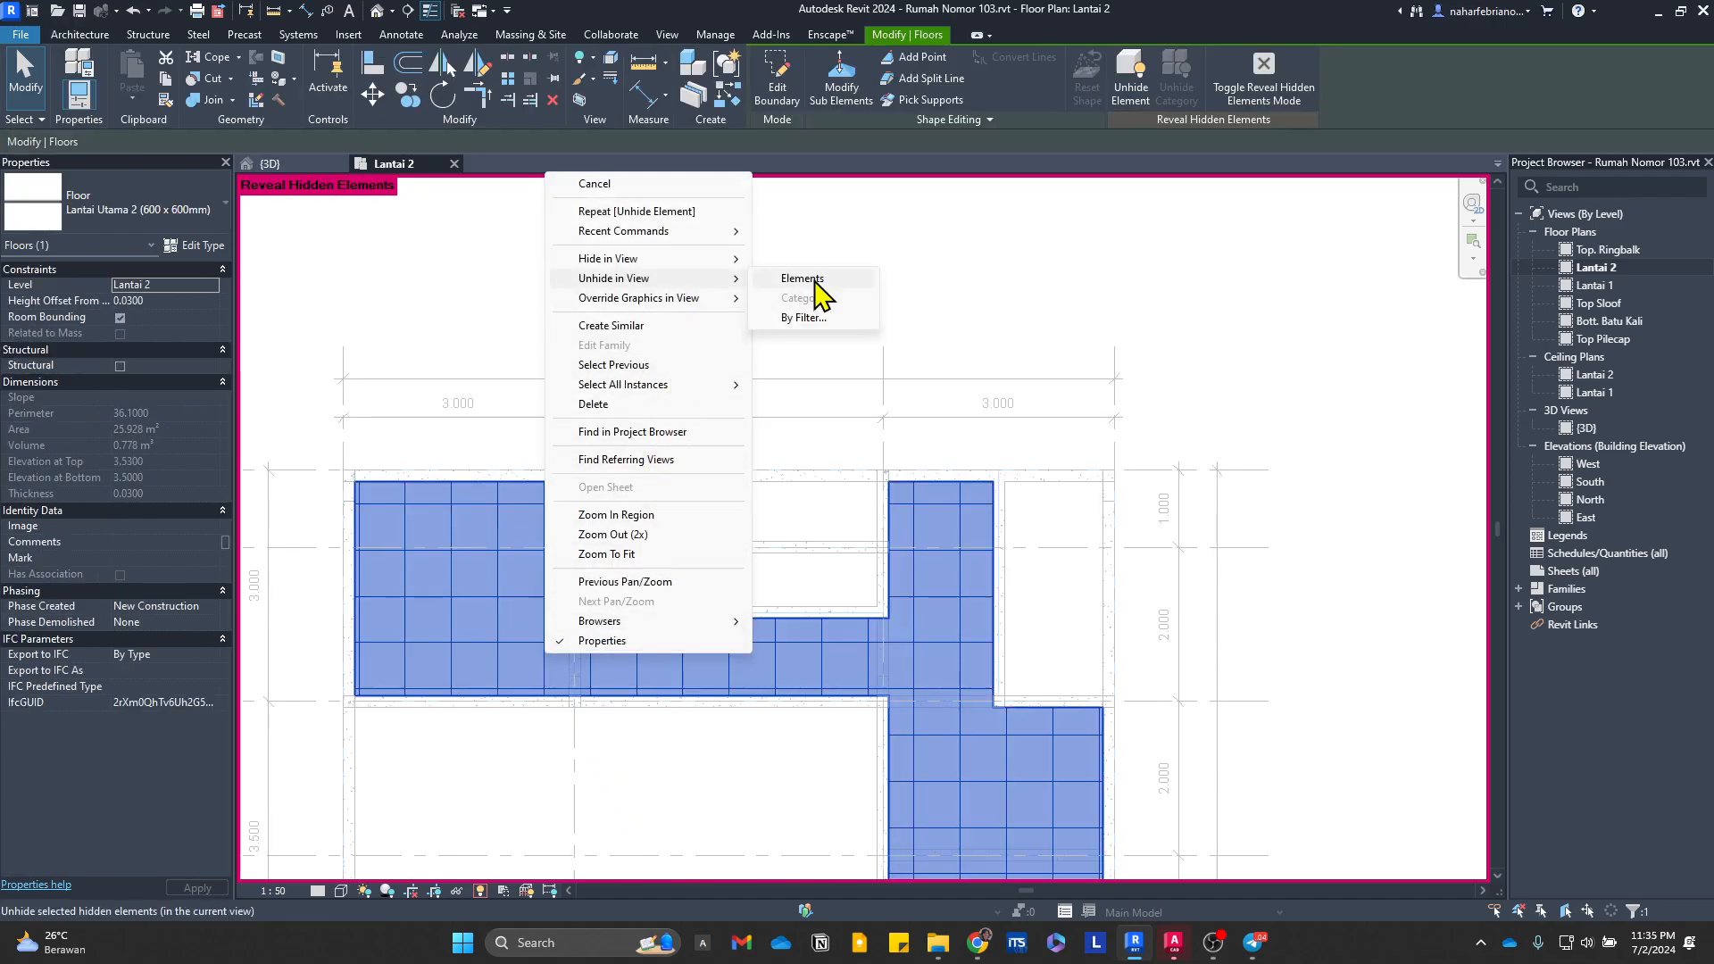
left_click(808, 278)
key("Escape")
left_click(480, 891)
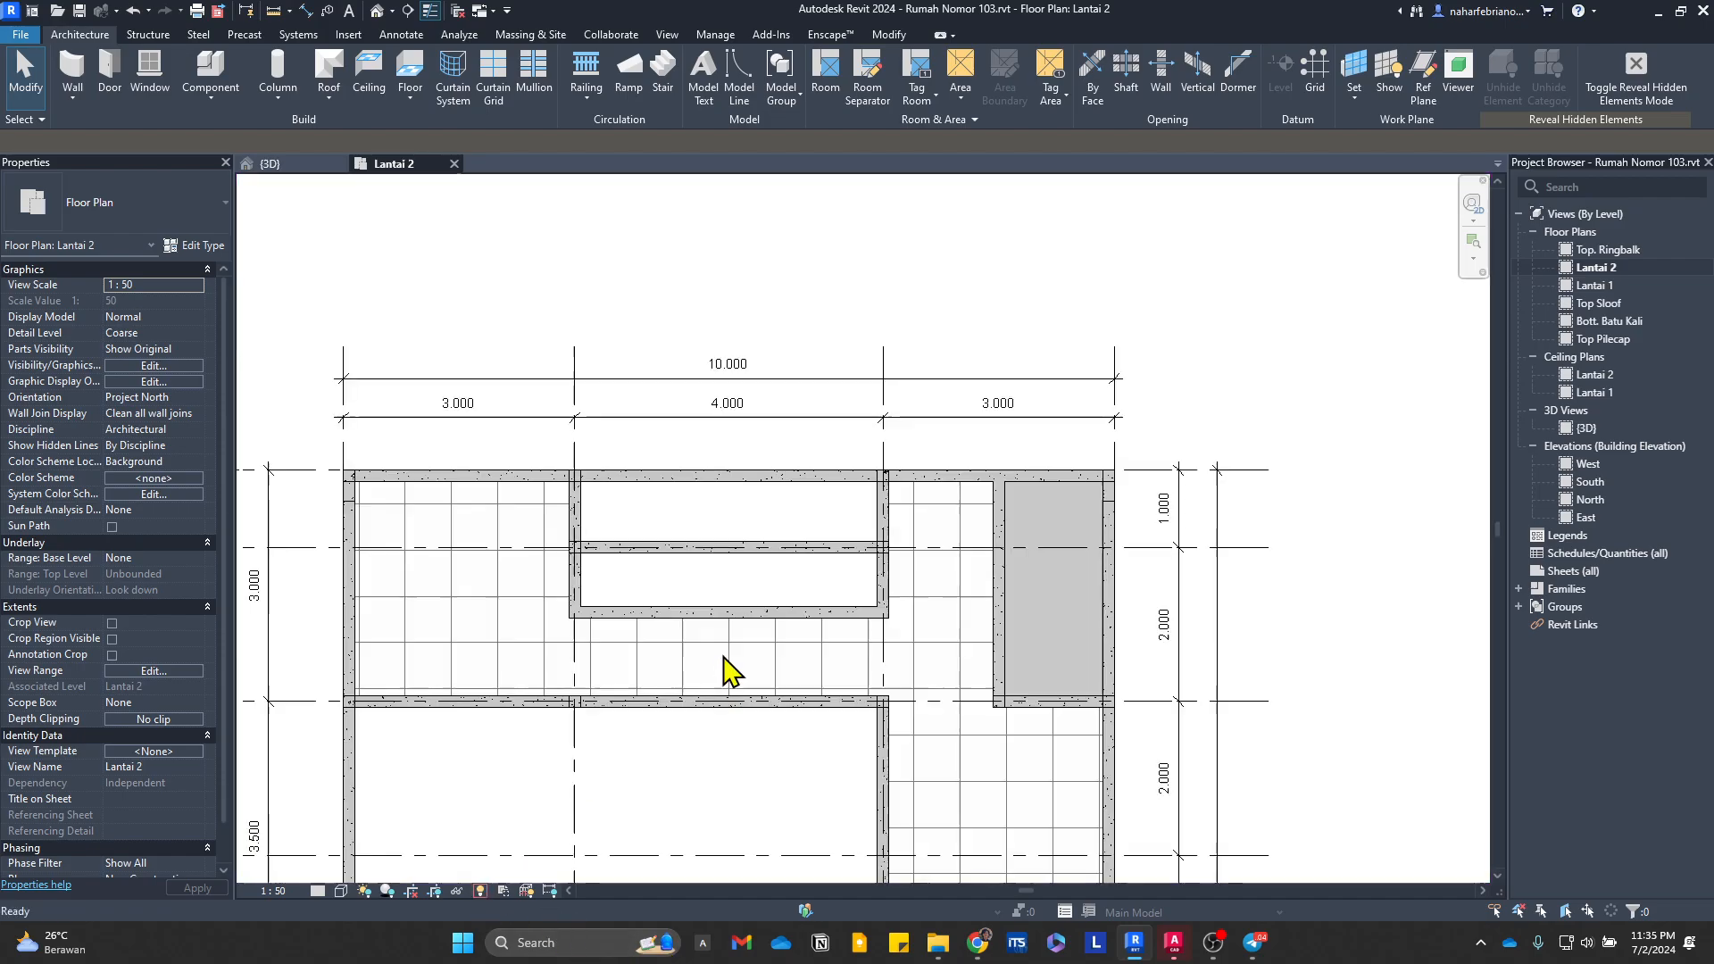
scroll(688, 390, "down", 2)
Step: Unhide the Lantai Utama 2 floor finish element in the 3D view and return to the normal display
left_click(273, 164)
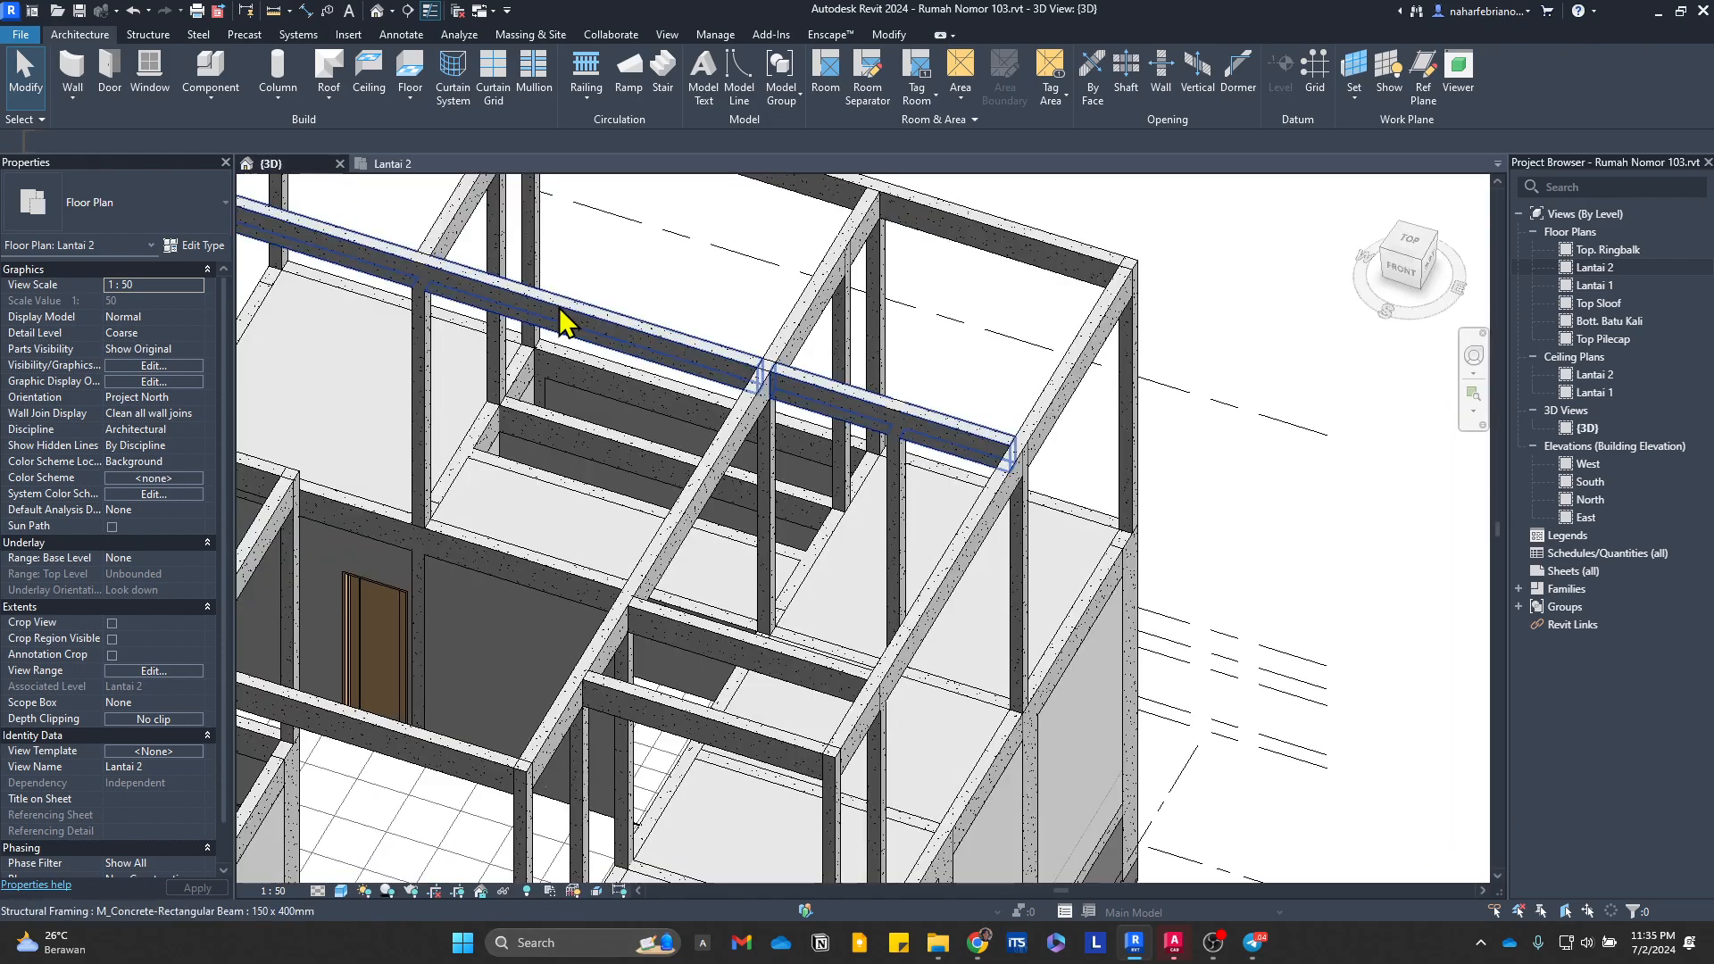
scroll(625, 465, "up", 1)
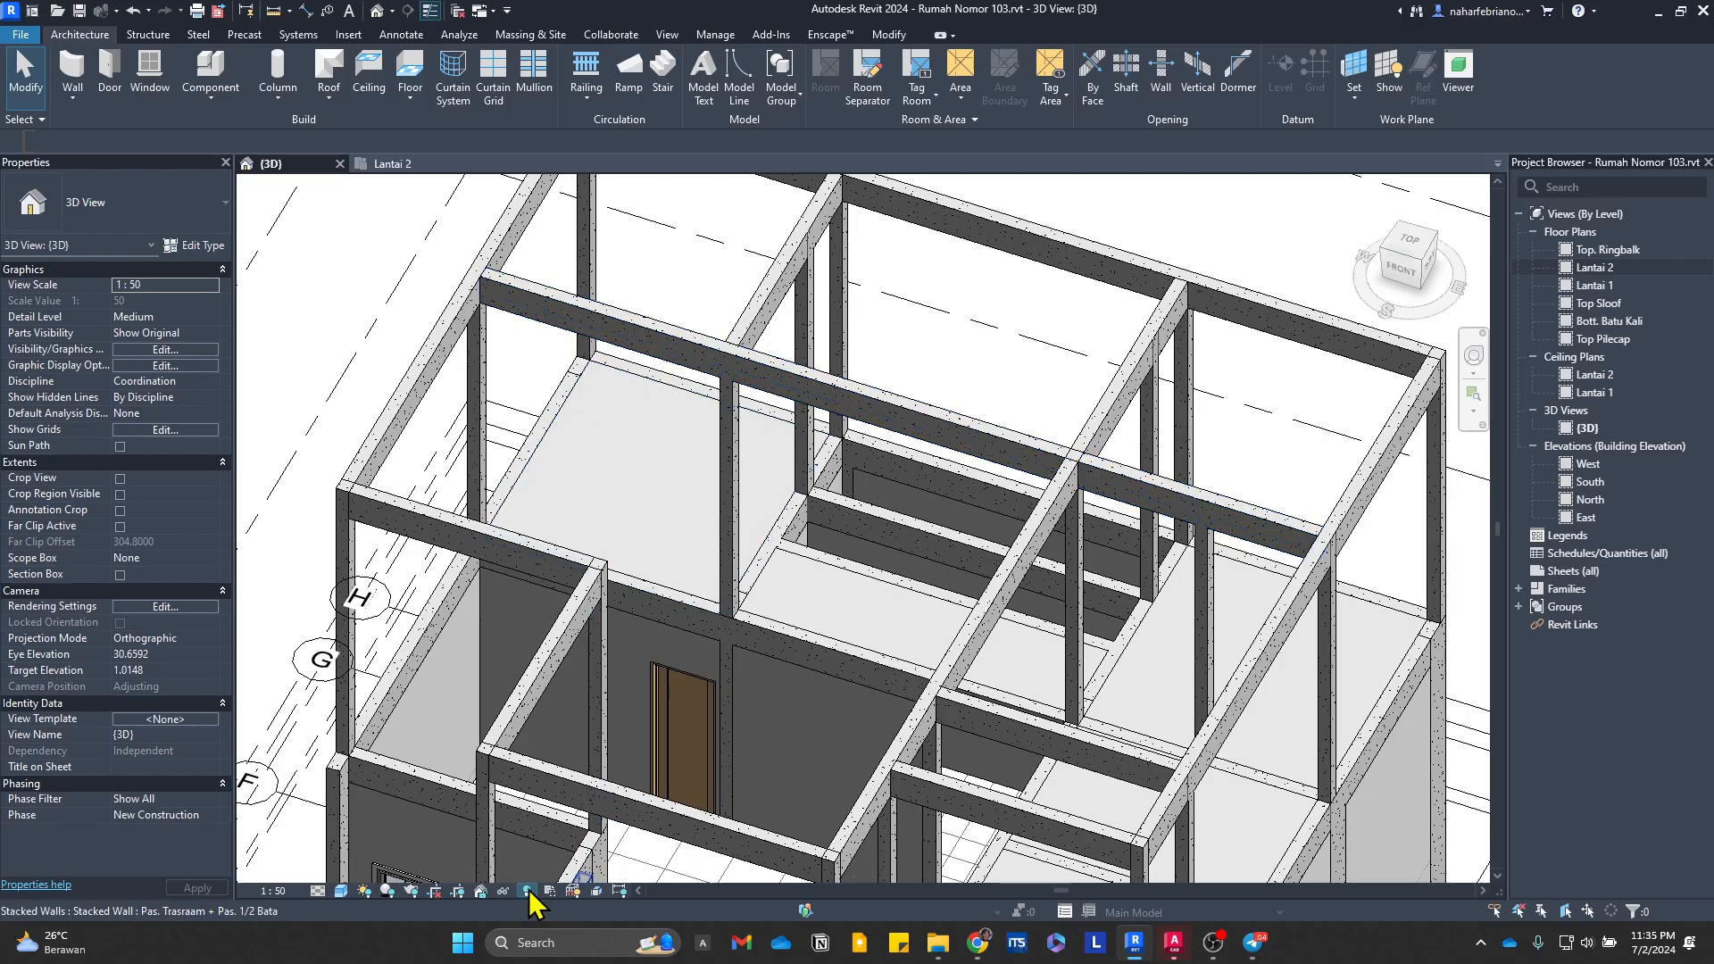
key("r")
key("h")
left_click(701, 491)
right_click(701, 490)
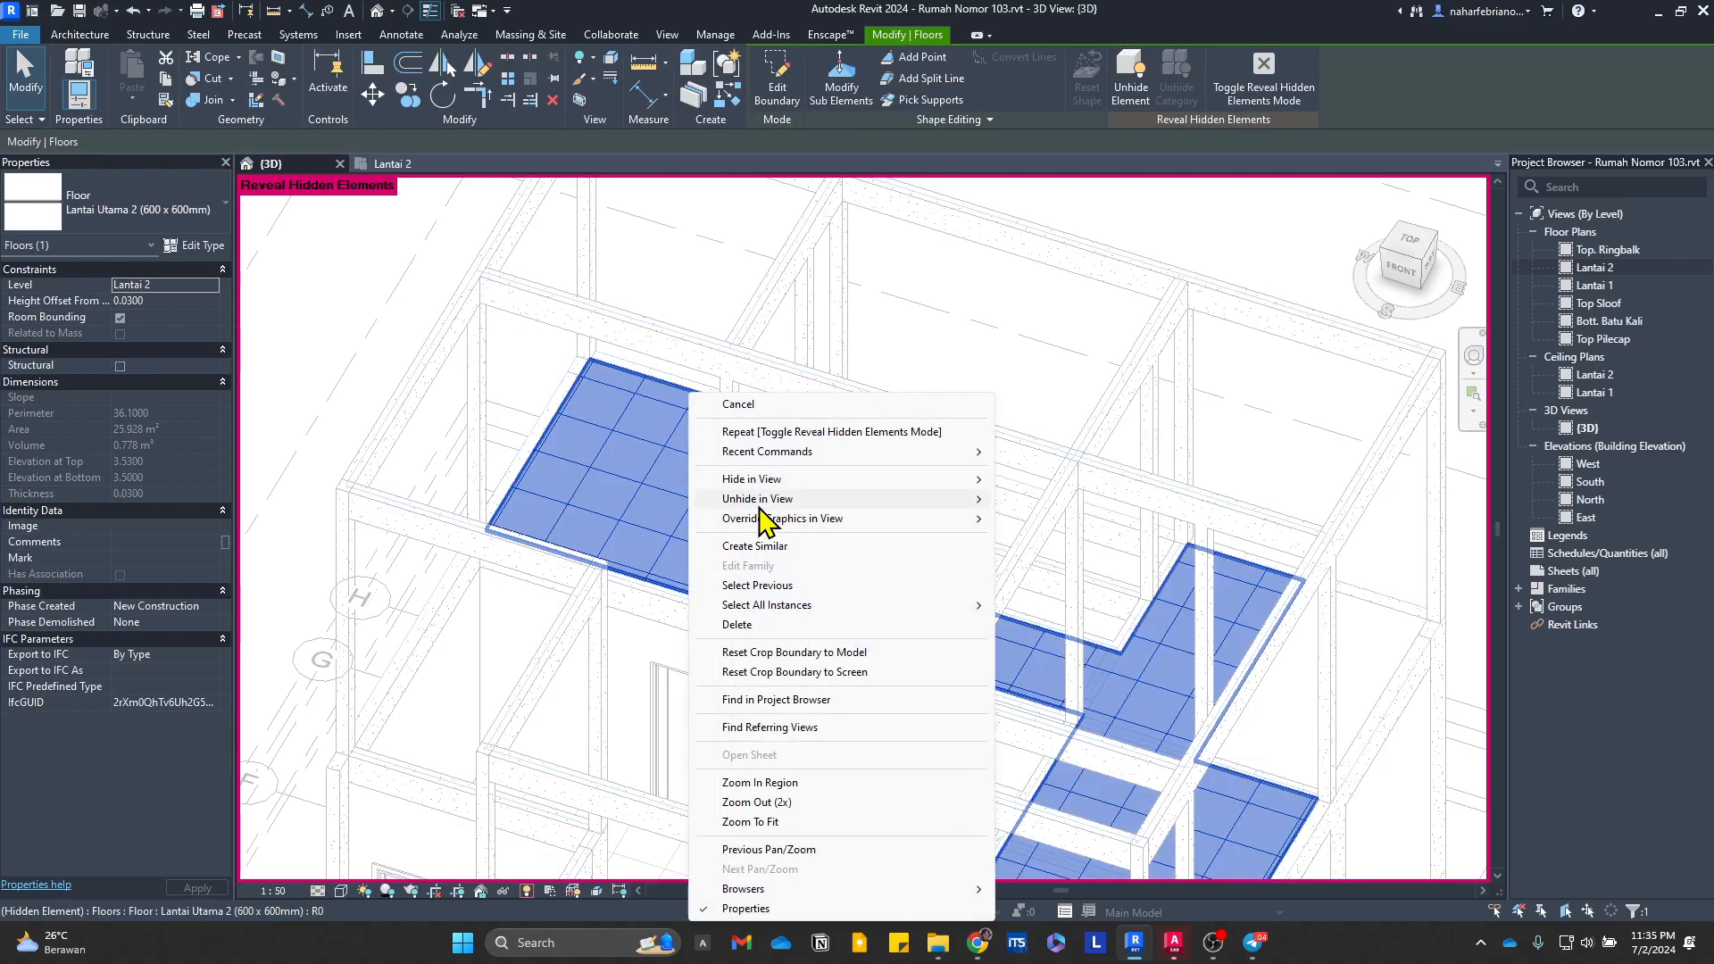
mouse_move(763, 500)
left_click(1050, 500)
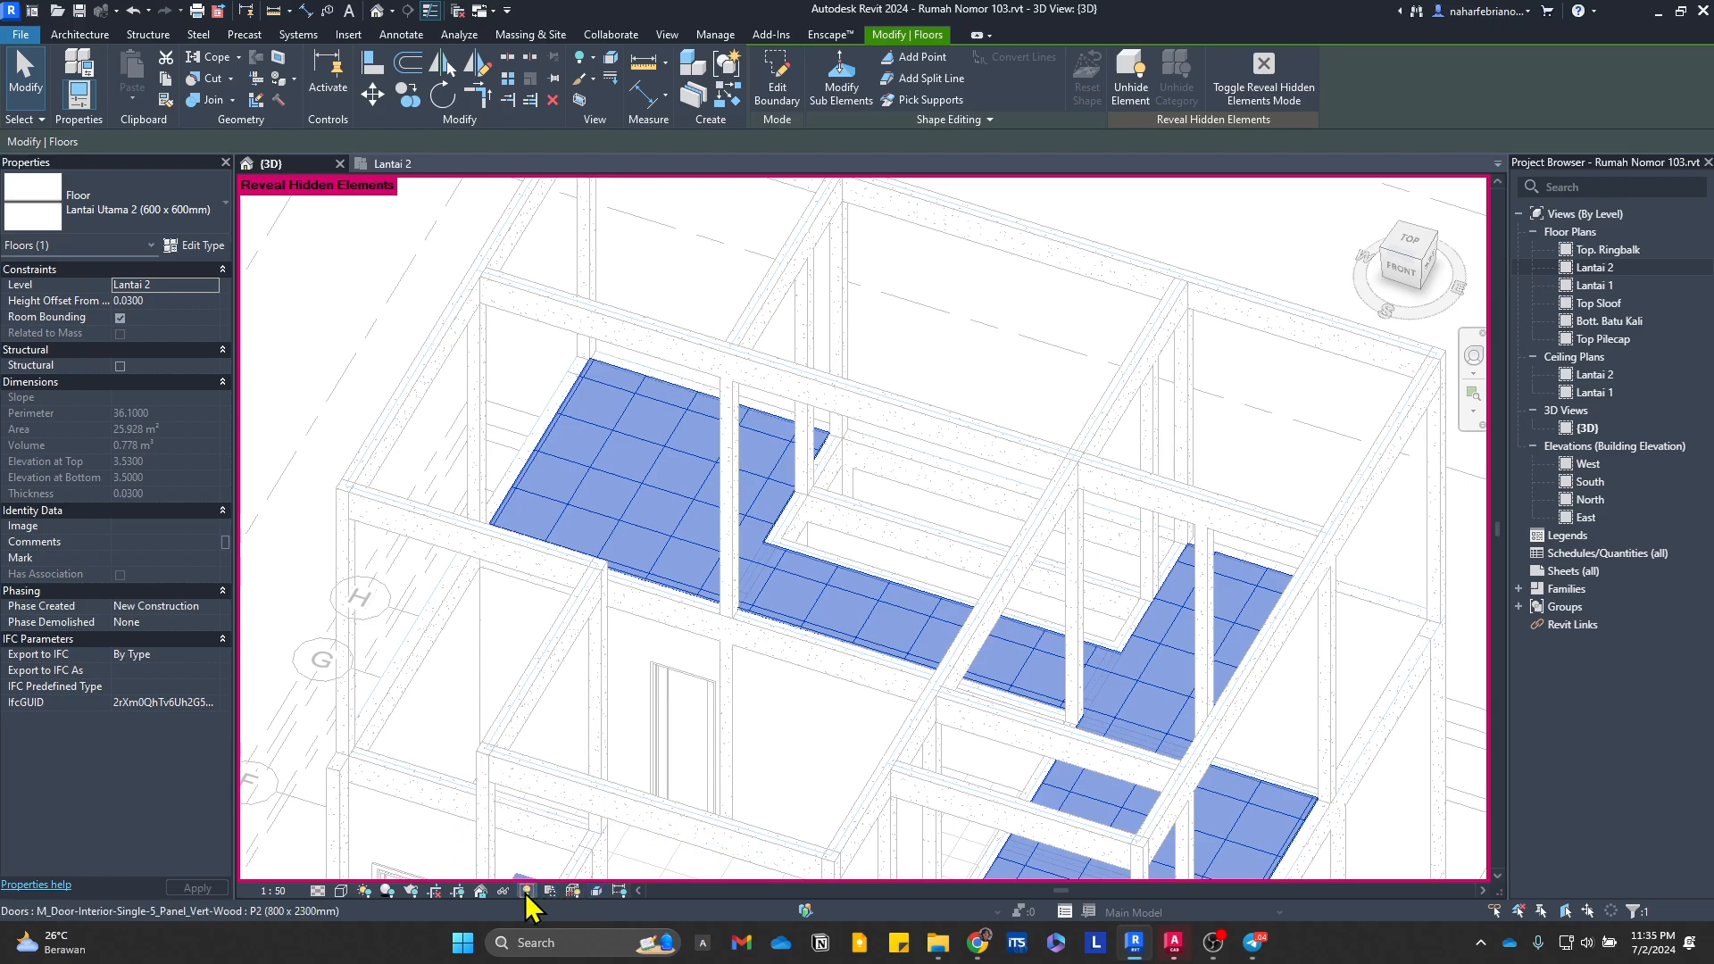
left_click(417, 239)
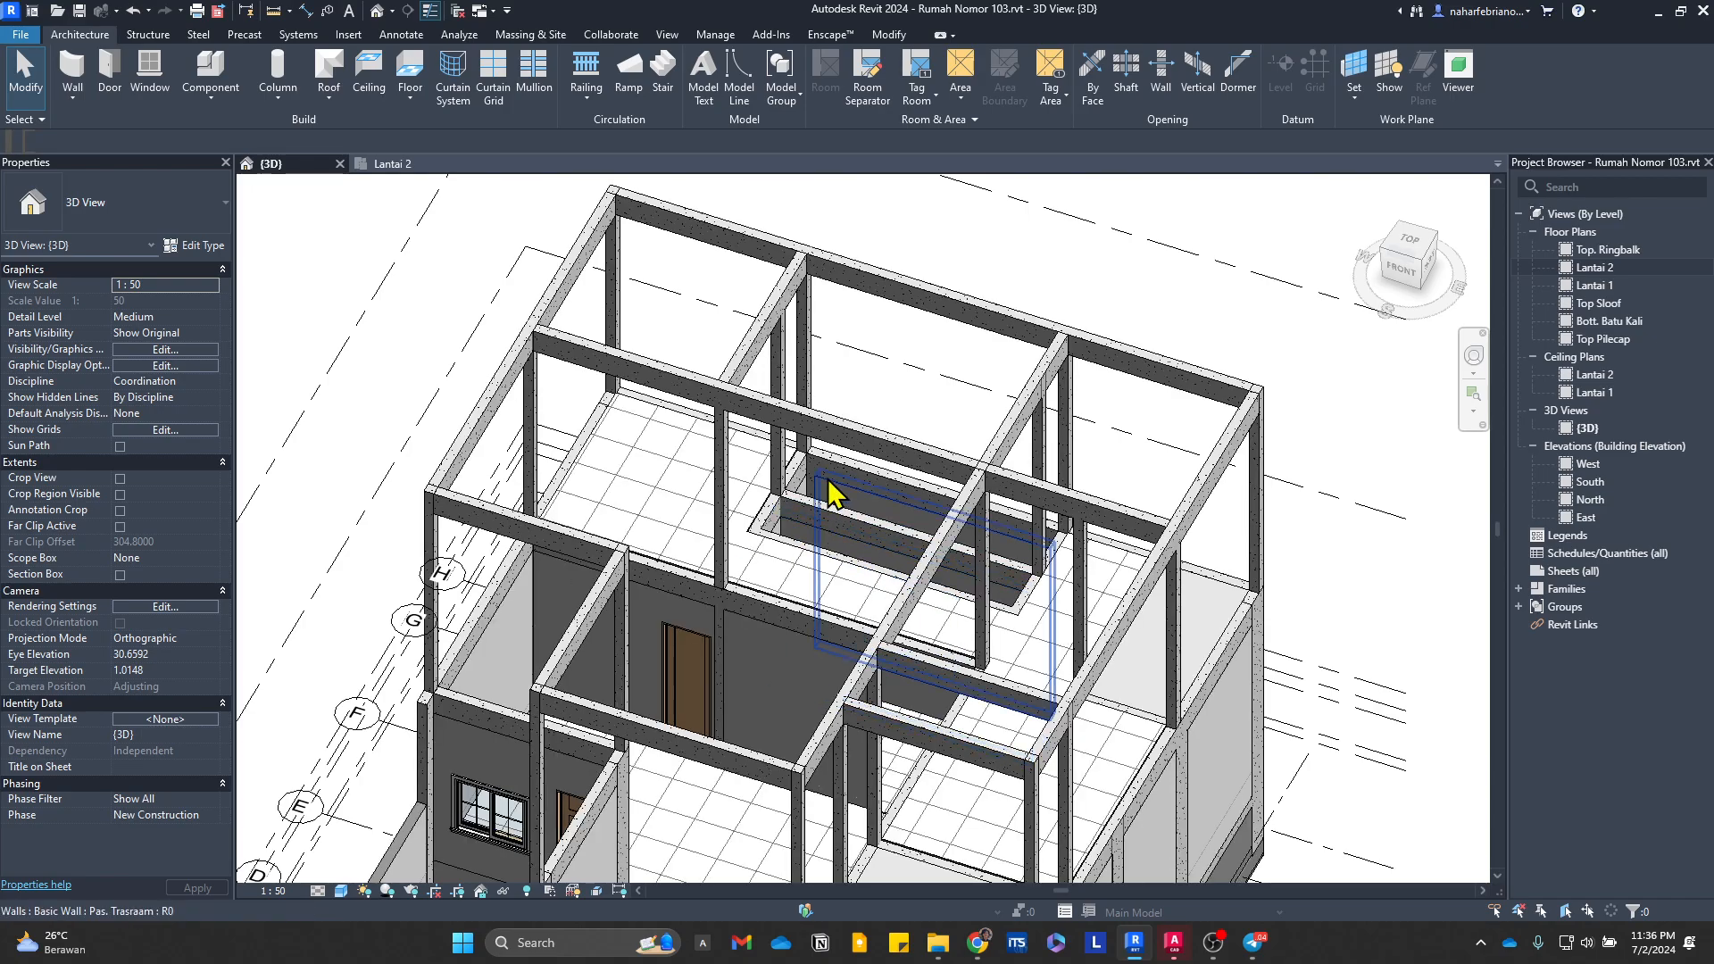
scroll(830, 497, "up", 1)
Step: Draw a building section across the full width of the Lantai 2 plan between grids G and F, and open its view
left_click(393, 164)
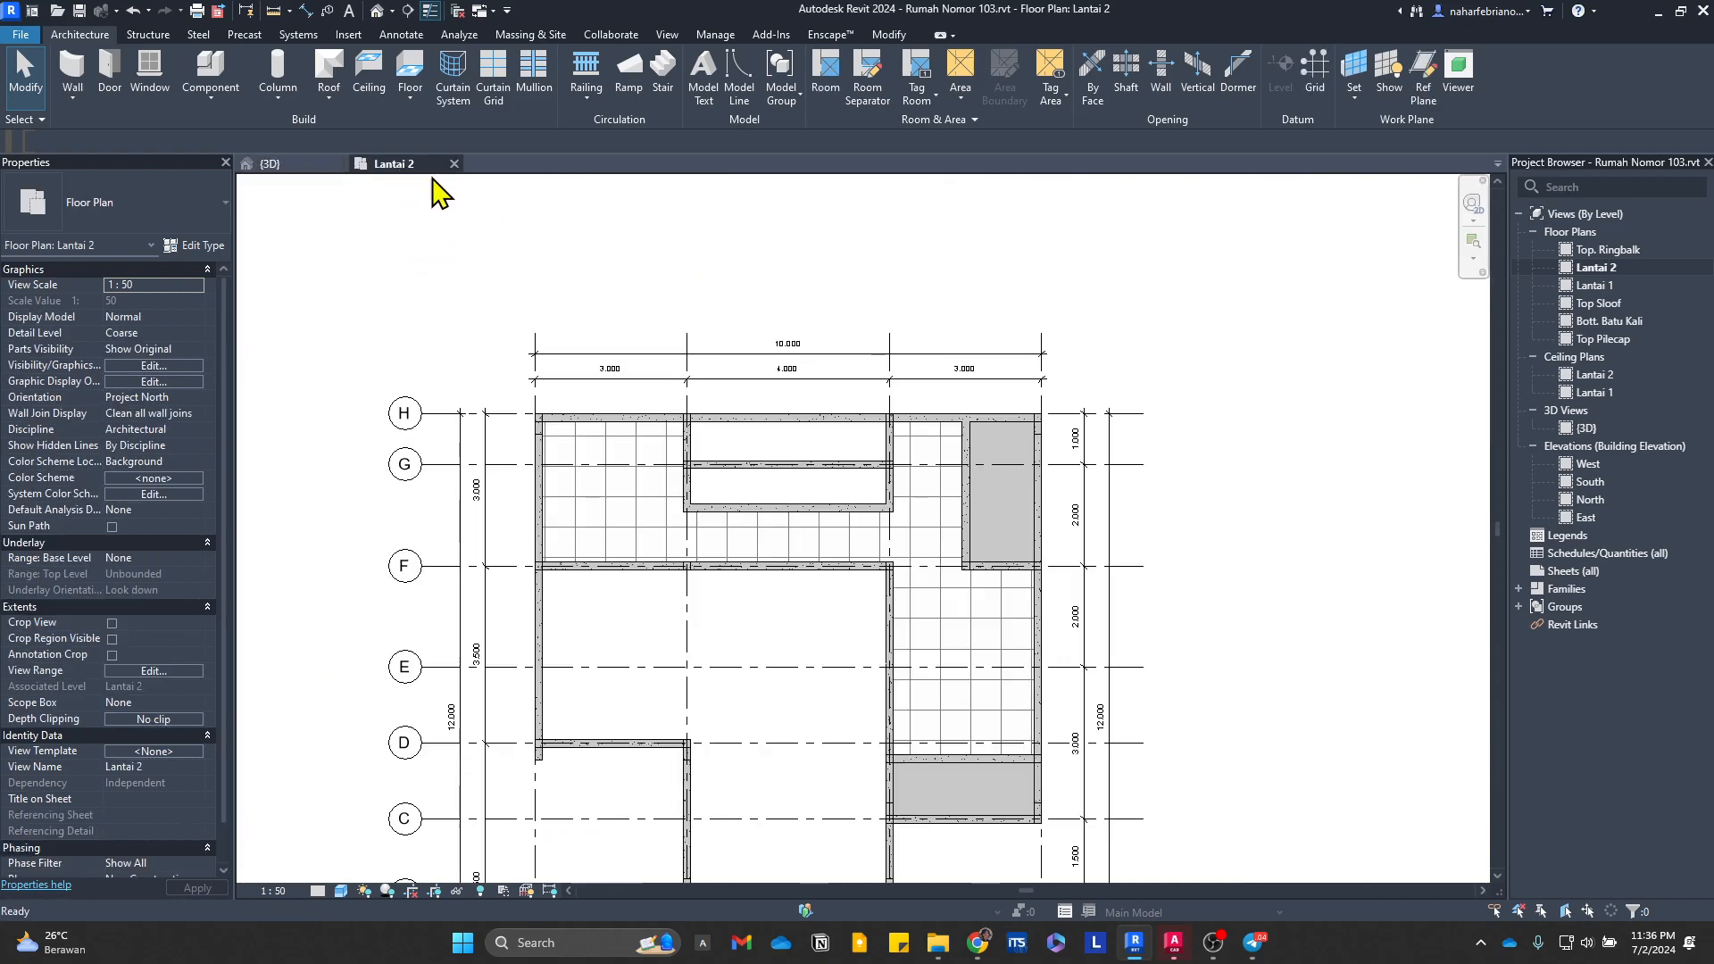
left_click(407, 10)
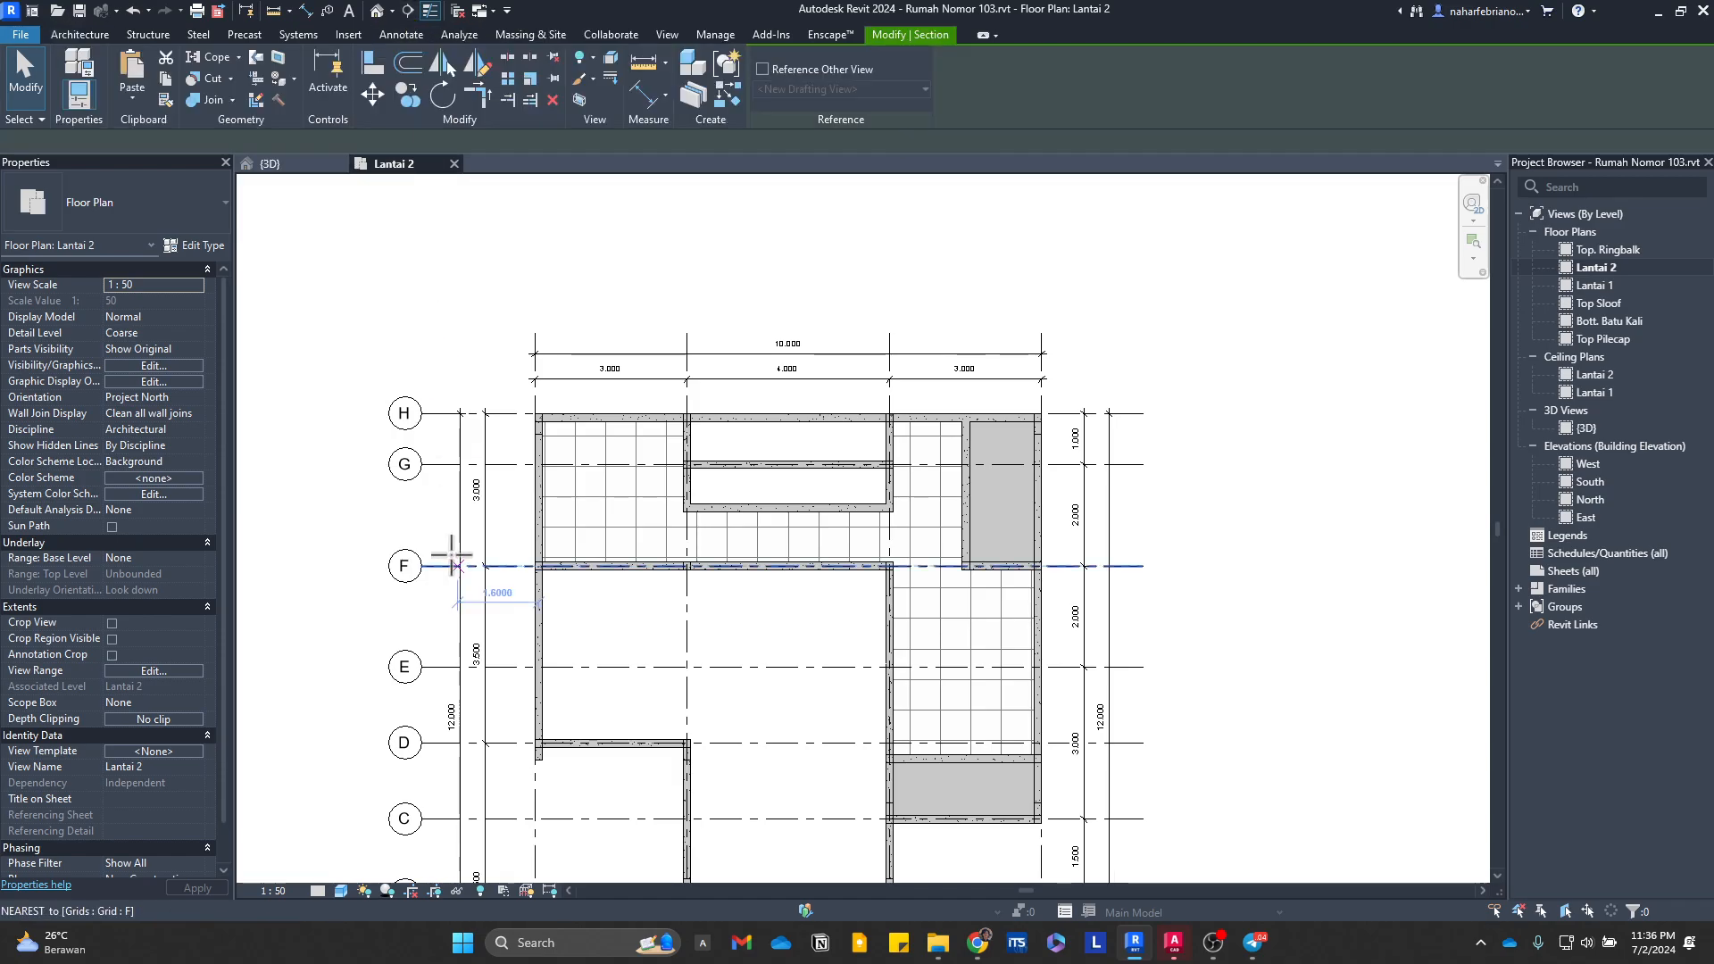
left_click(371, 511)
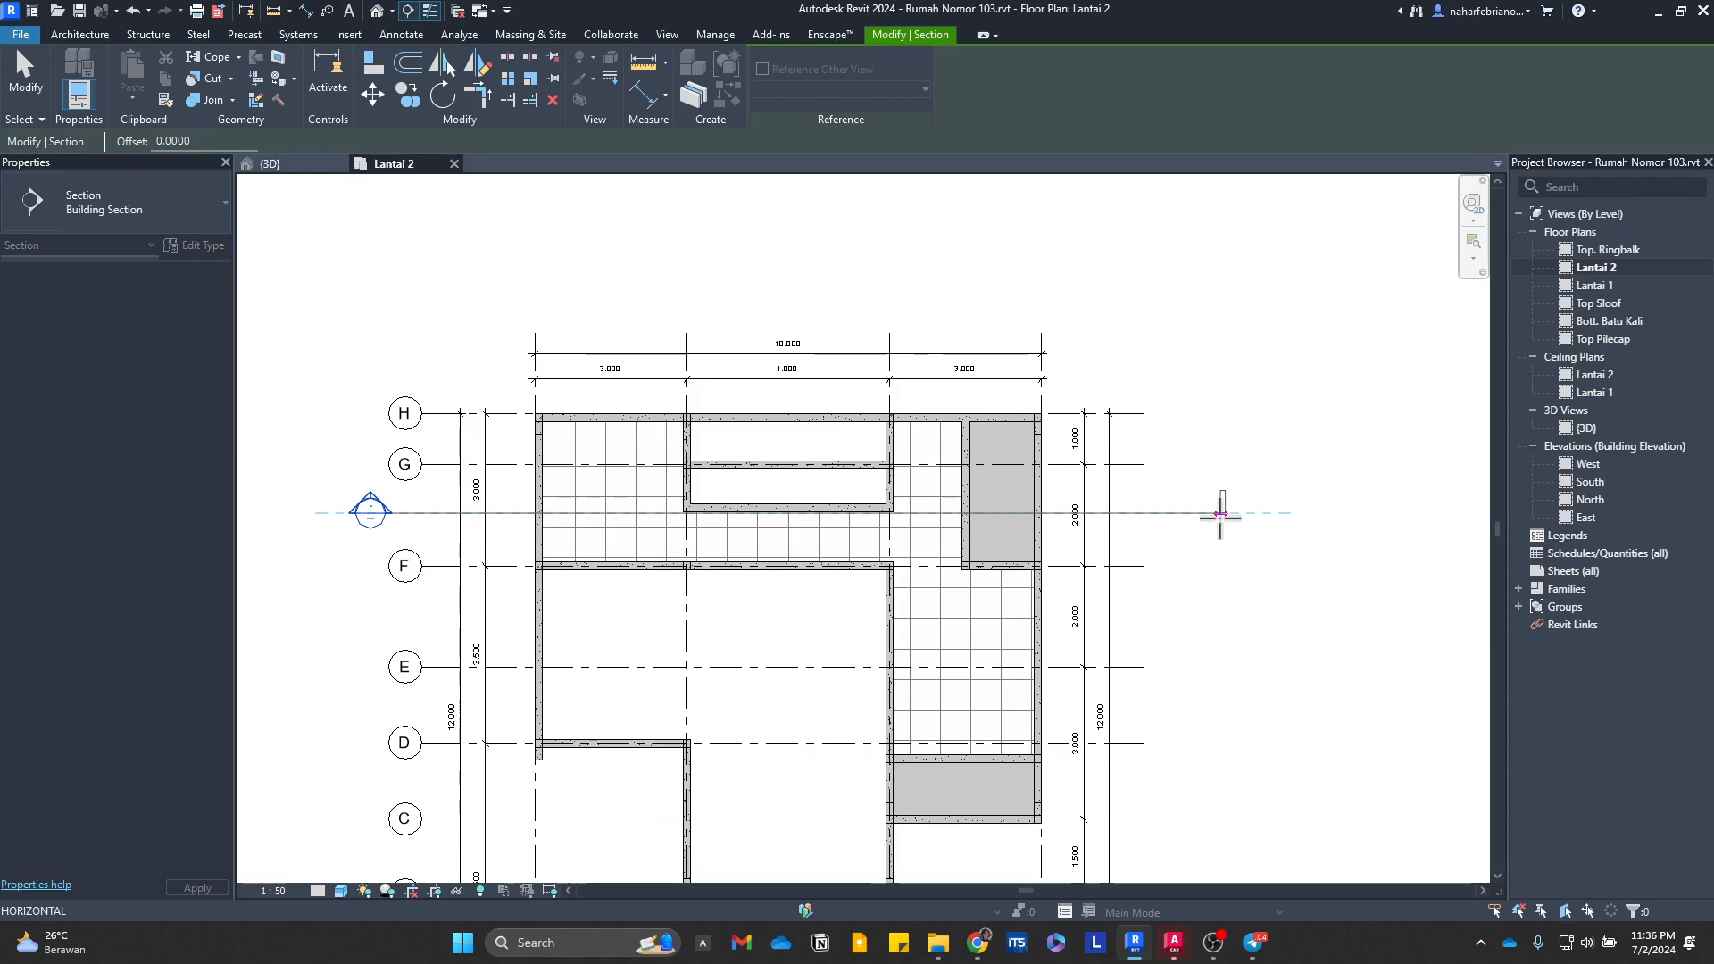
left_click(1221, 514)
key("Escape")
right_click(370, 520)
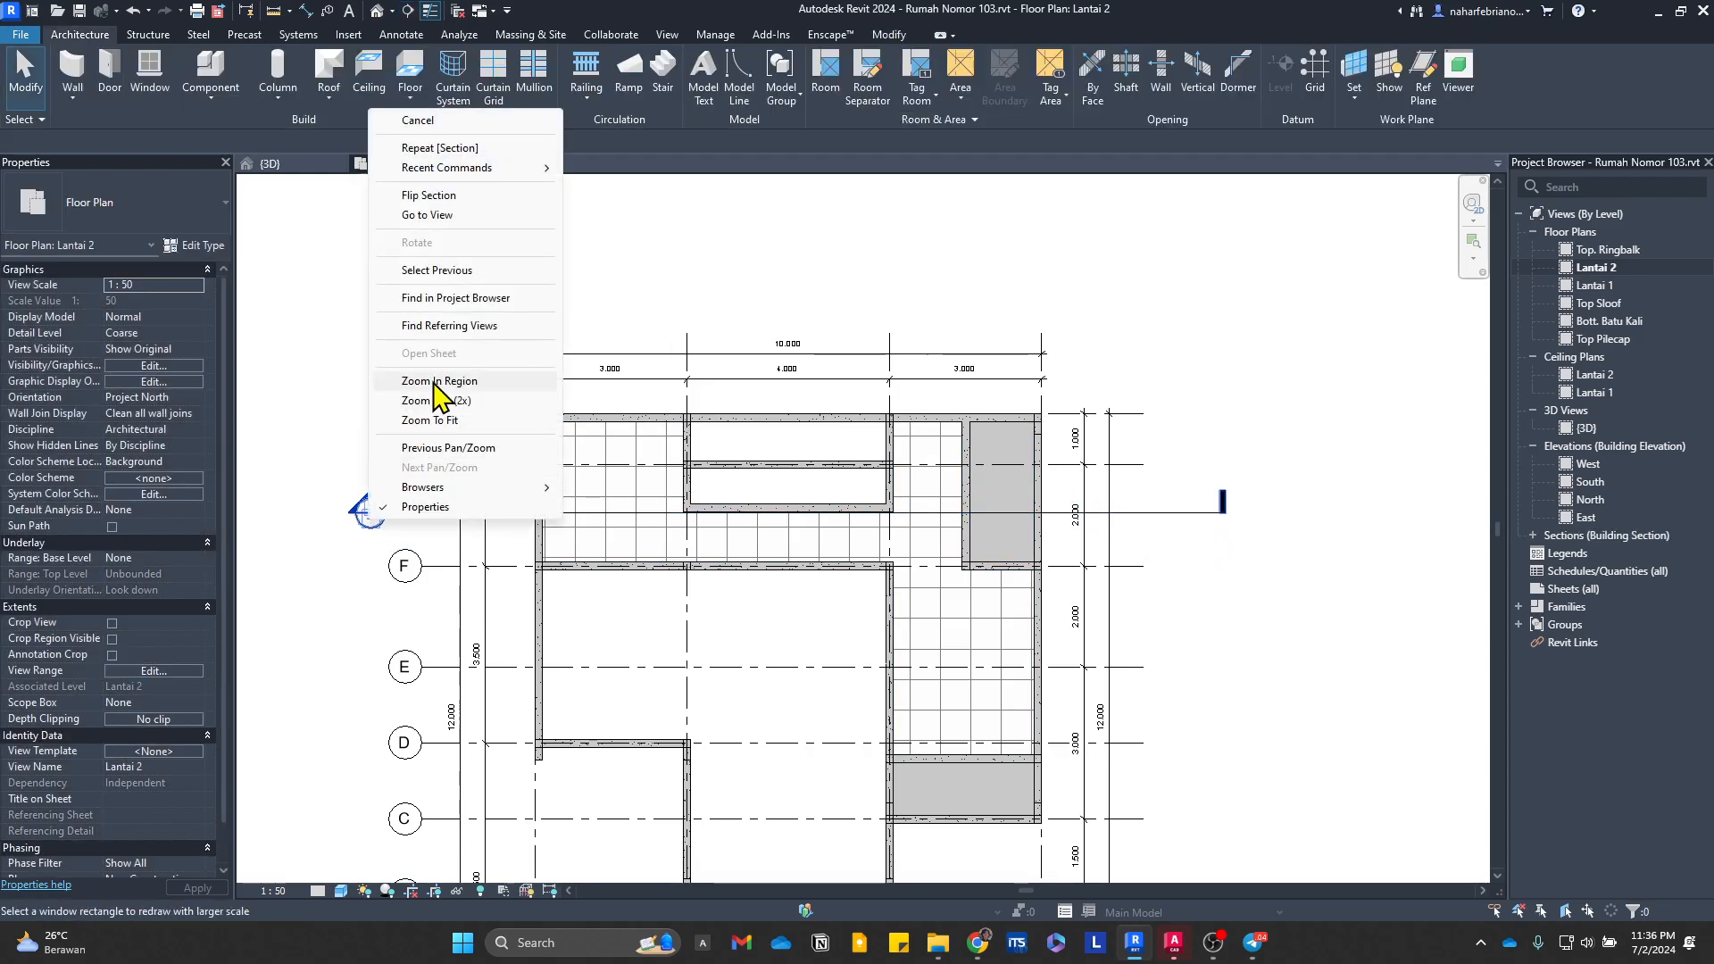
left_click(479, 225)
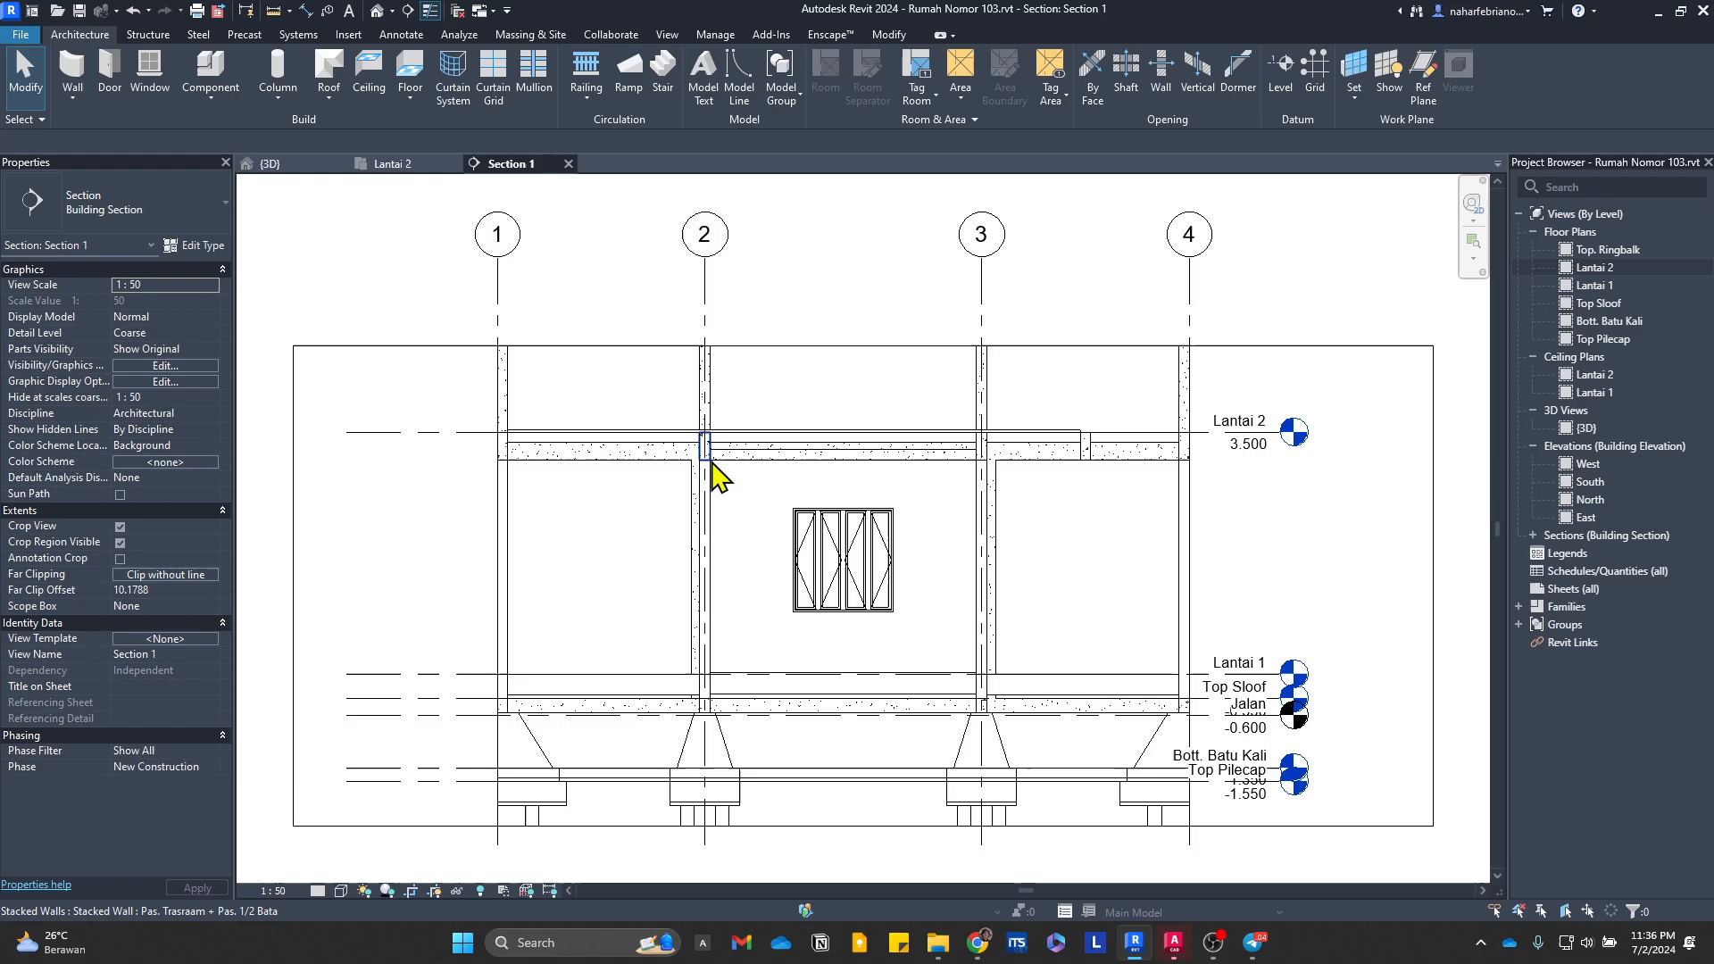
Step: Examine how the Plat Lantai 150mm slabs, concrete beams and Lantai Utama 2 finish meet at the Lantai 2 level in section
scroll(1152, 482, "up", 6)
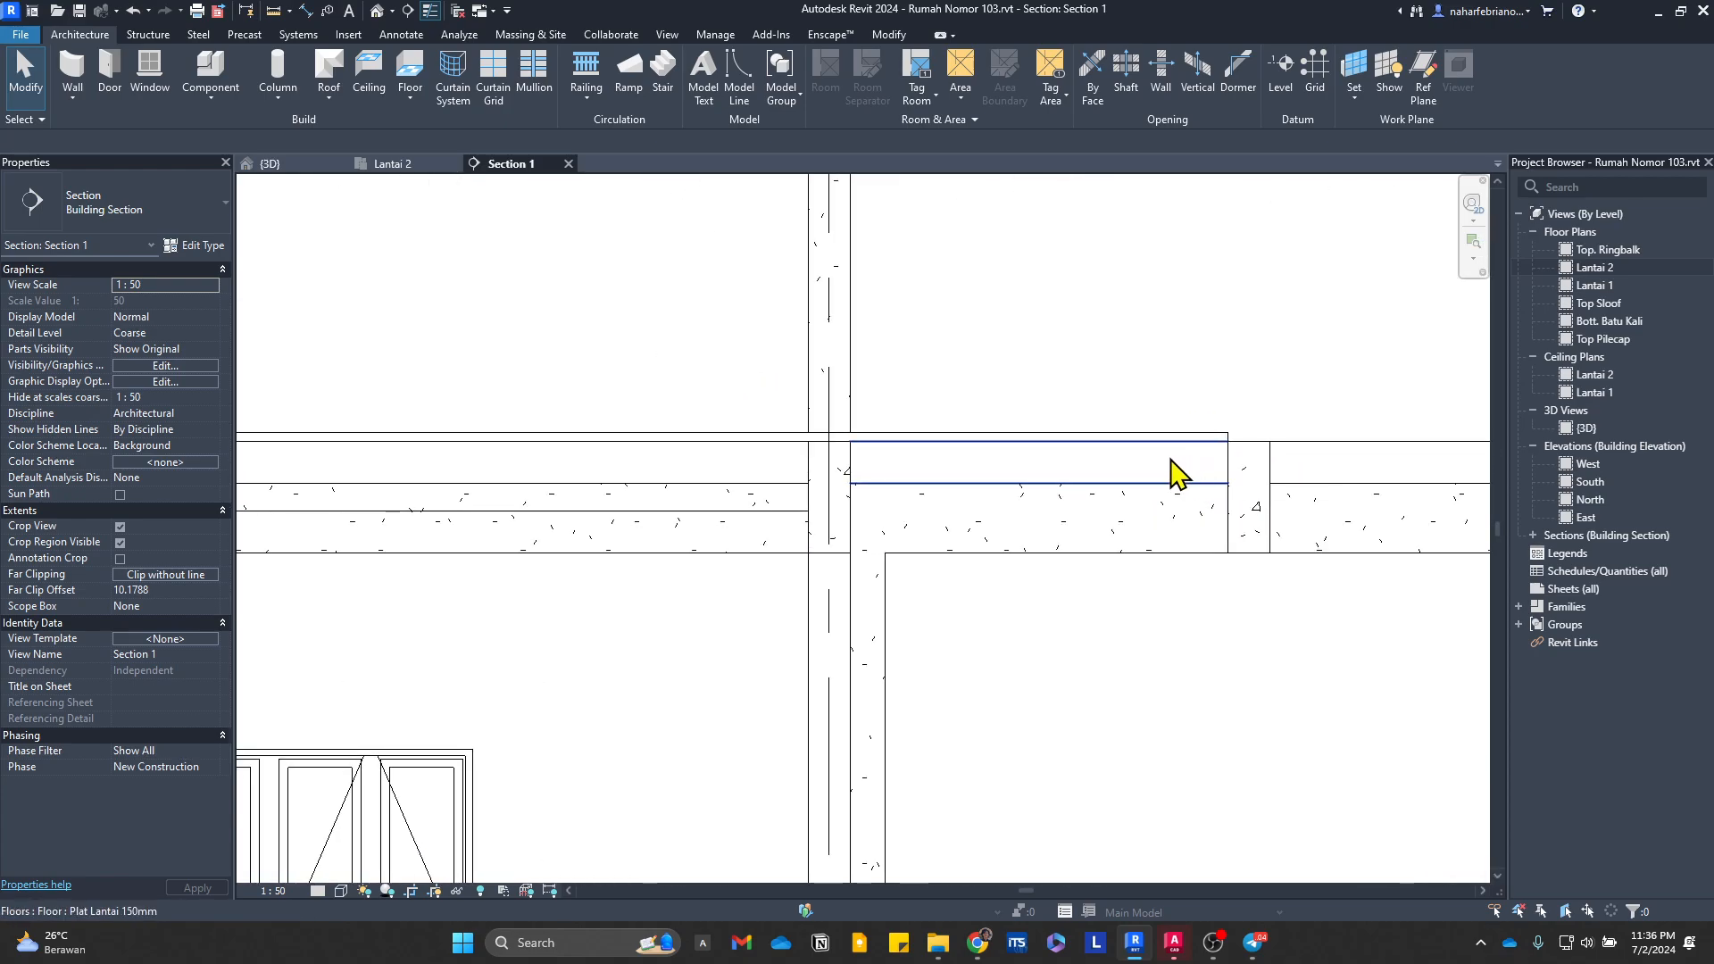
left_click(1022, 472)
key("Escape")
left_click(785, 504)
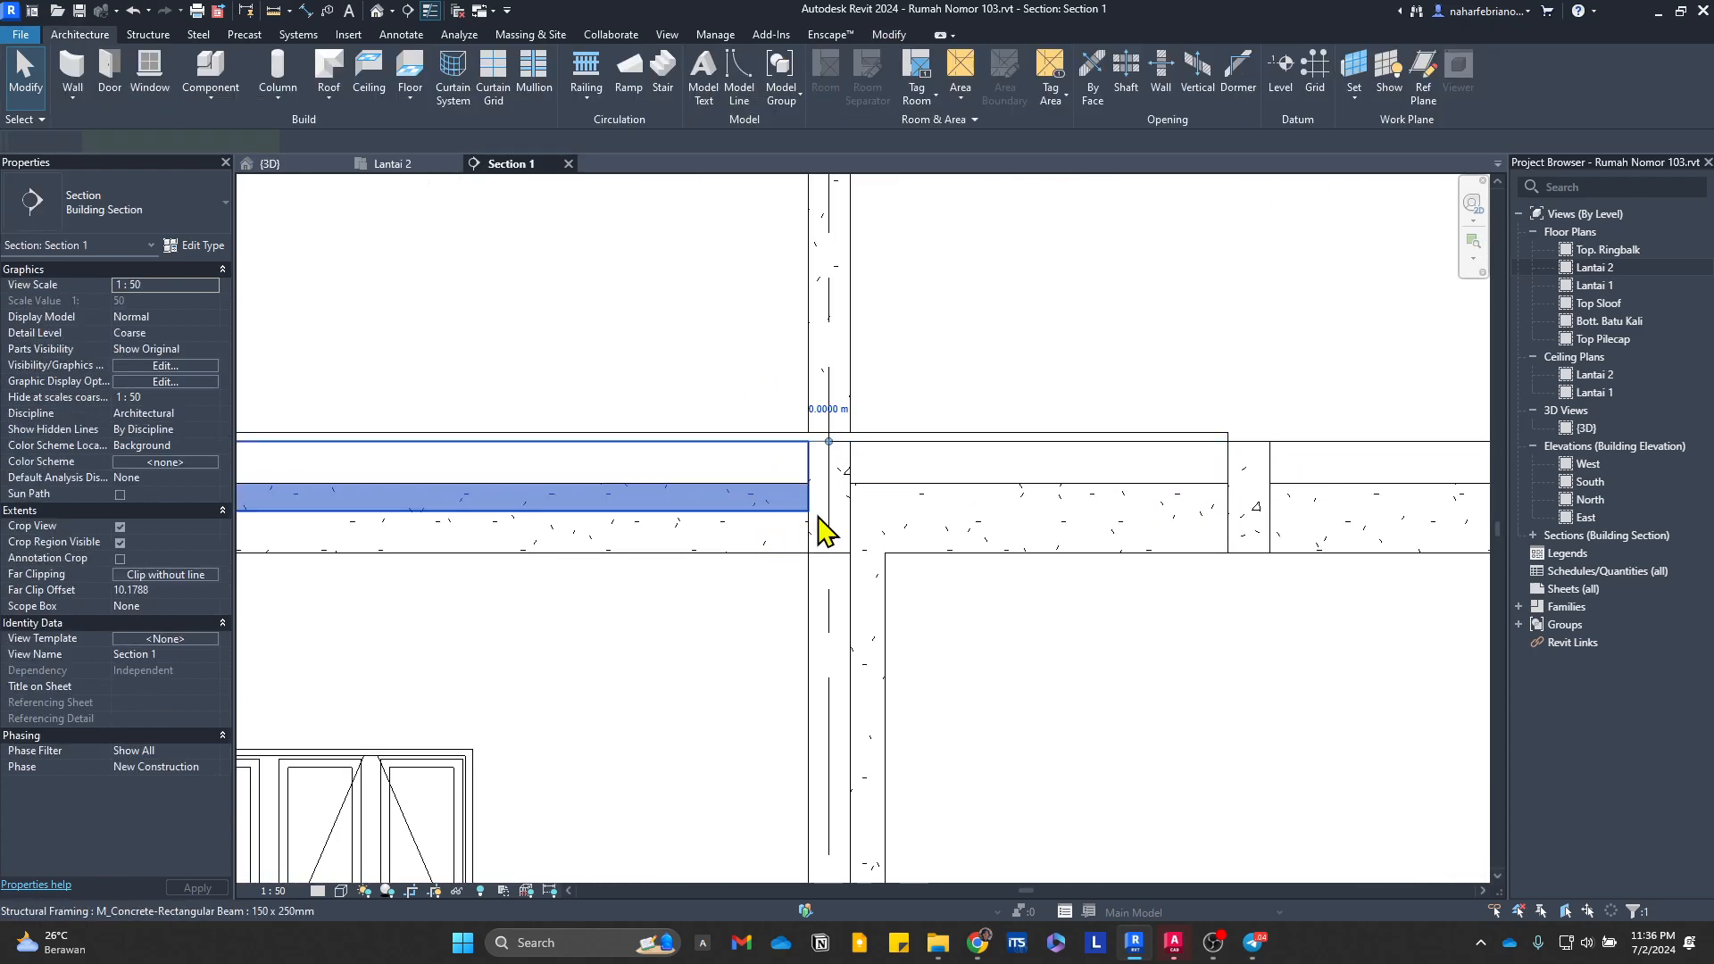
key("Escape")
left_click(843, 521)
key("Escape")
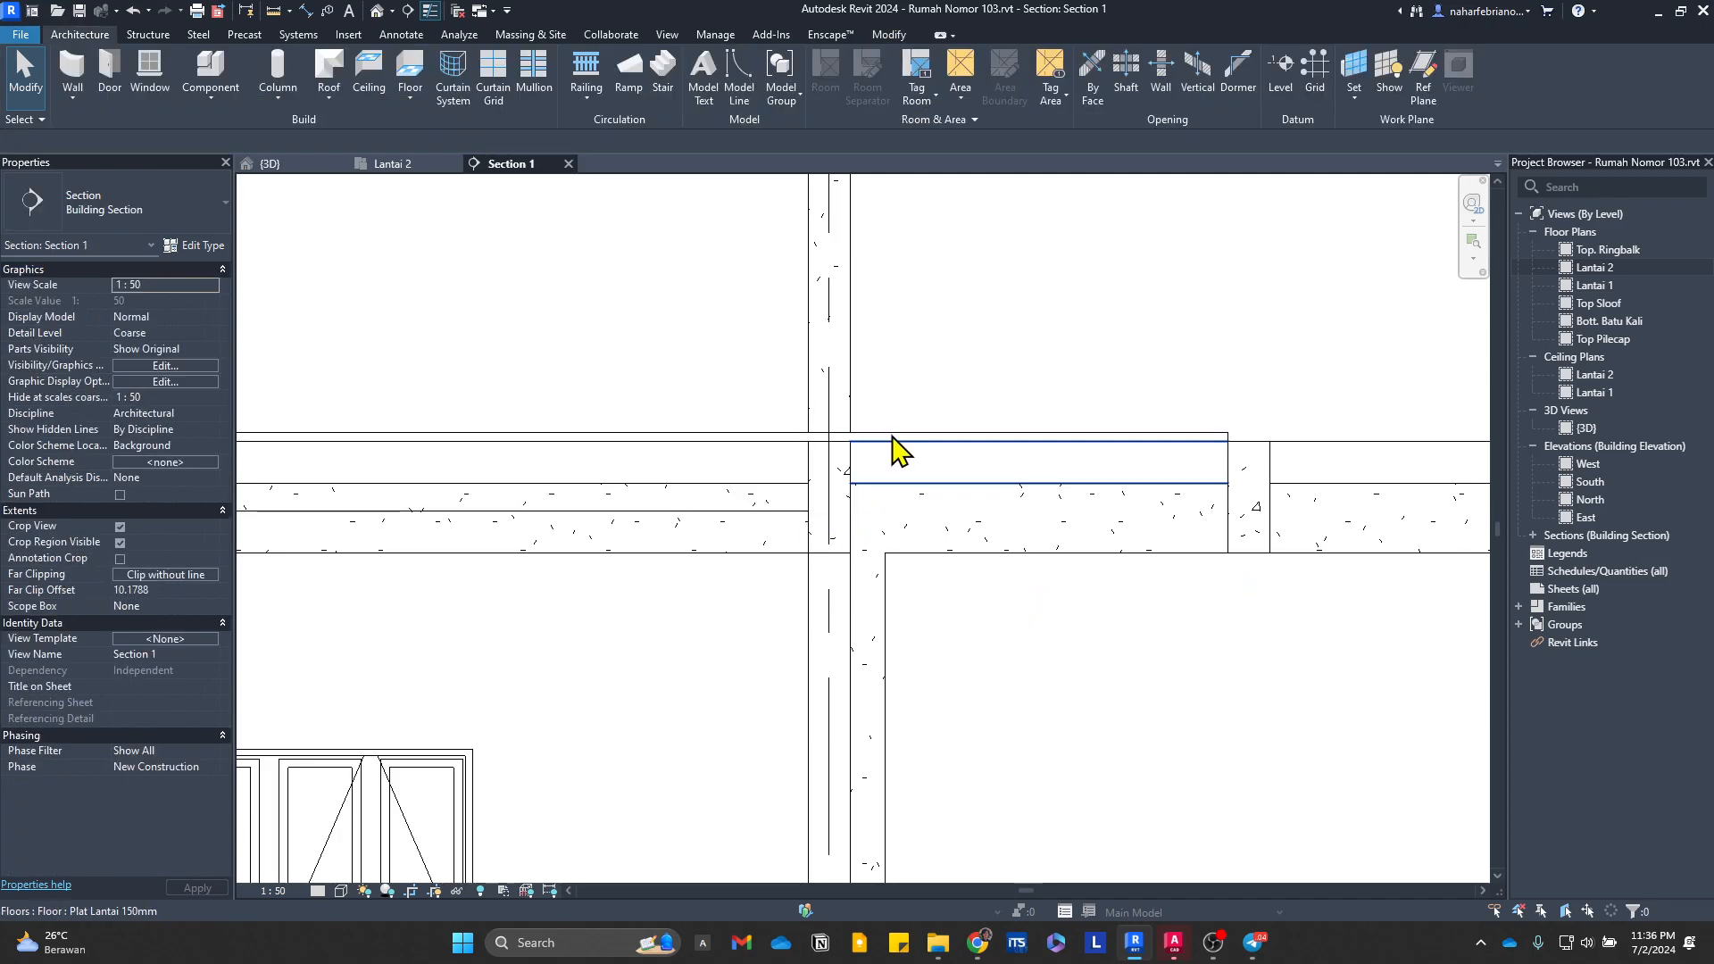
left_click(784, 505)
left_click(785, 505)
key("Escape")
scroll(577, 503, "down", 2)
middle_click_drag(577, 502, 1302, 471)
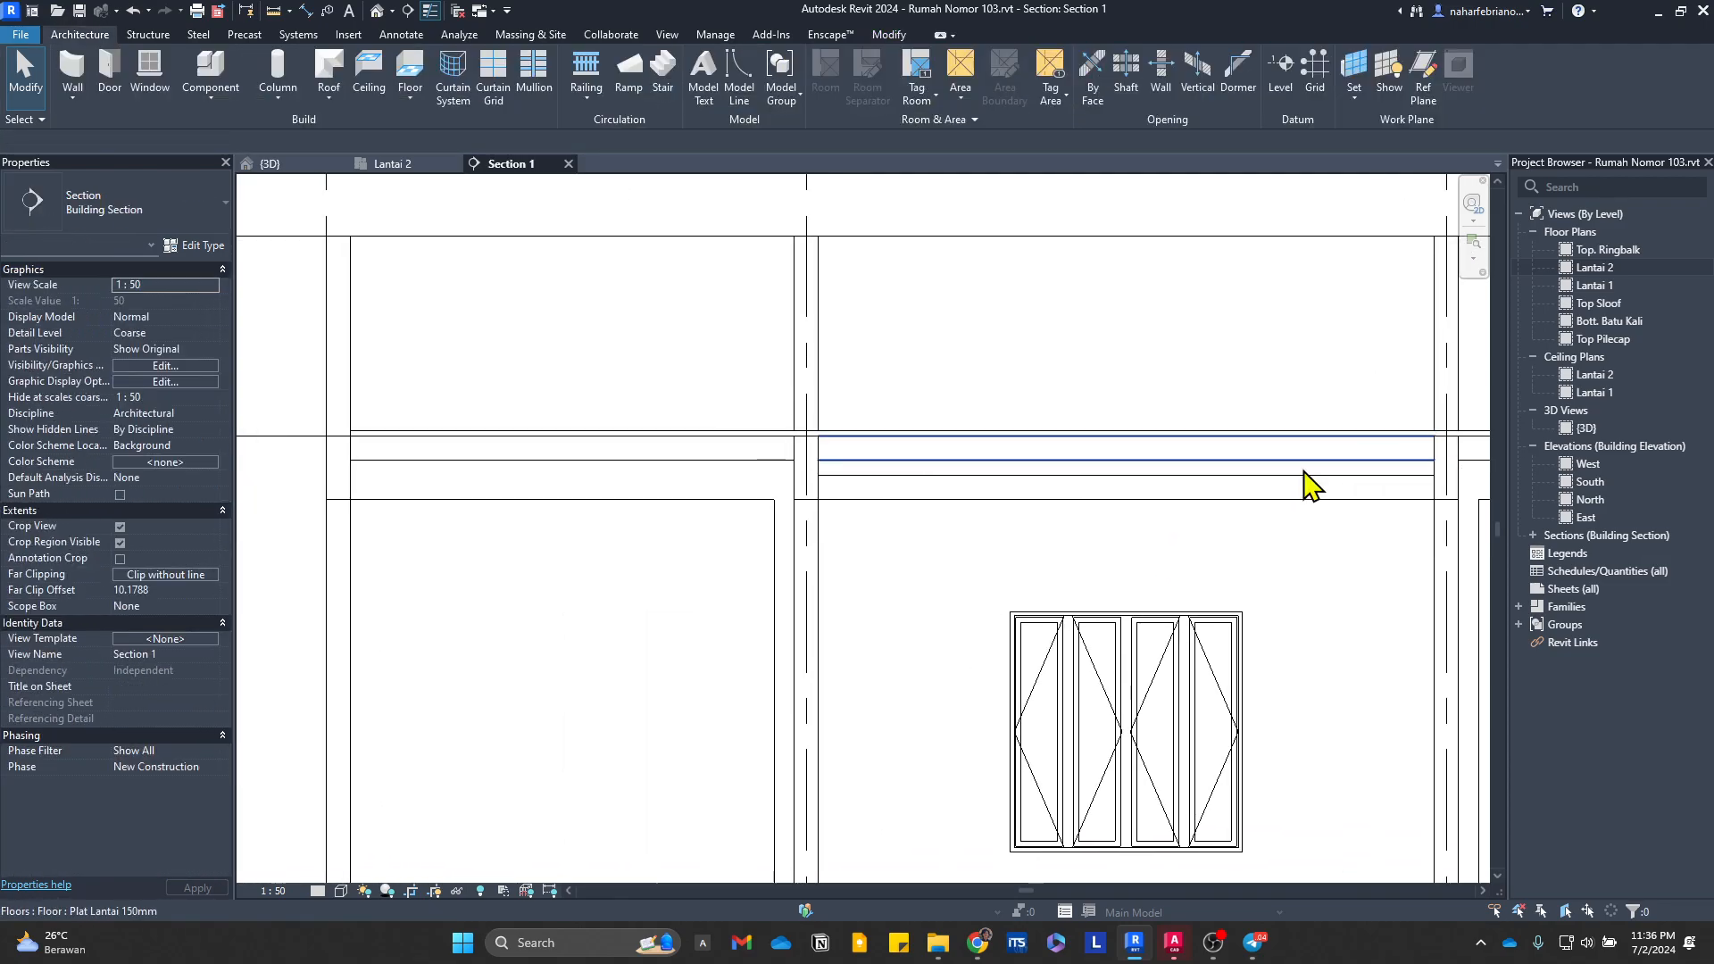
left_click(890, 460)
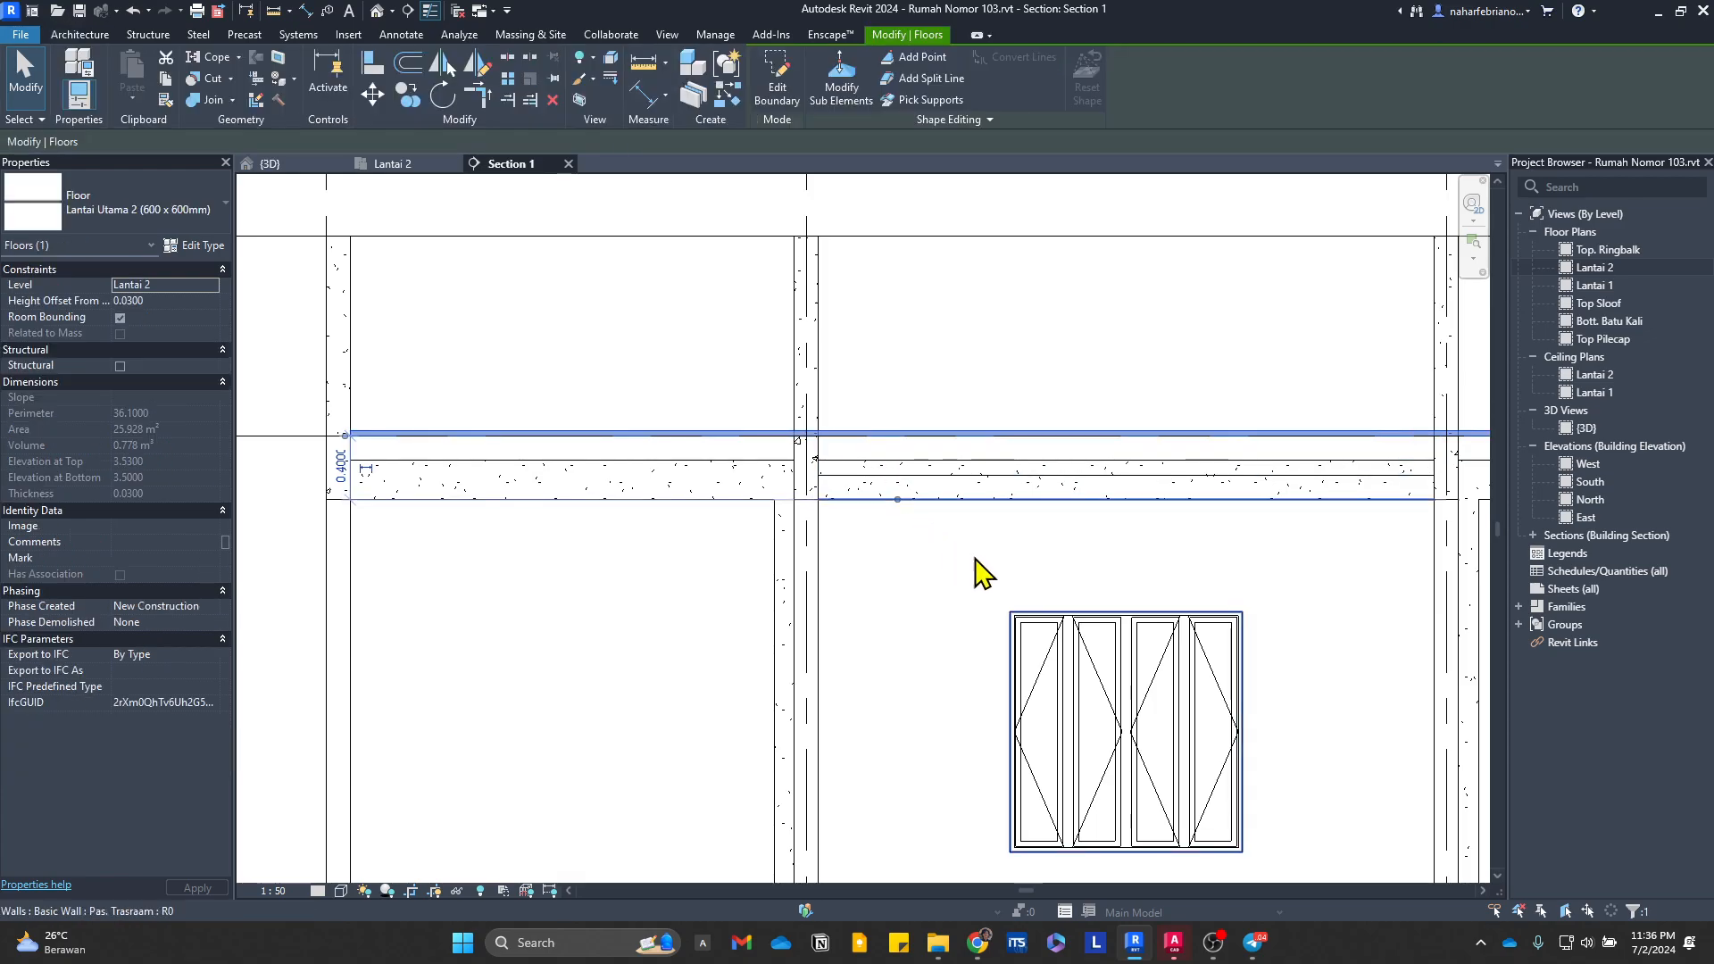
key("Escape")
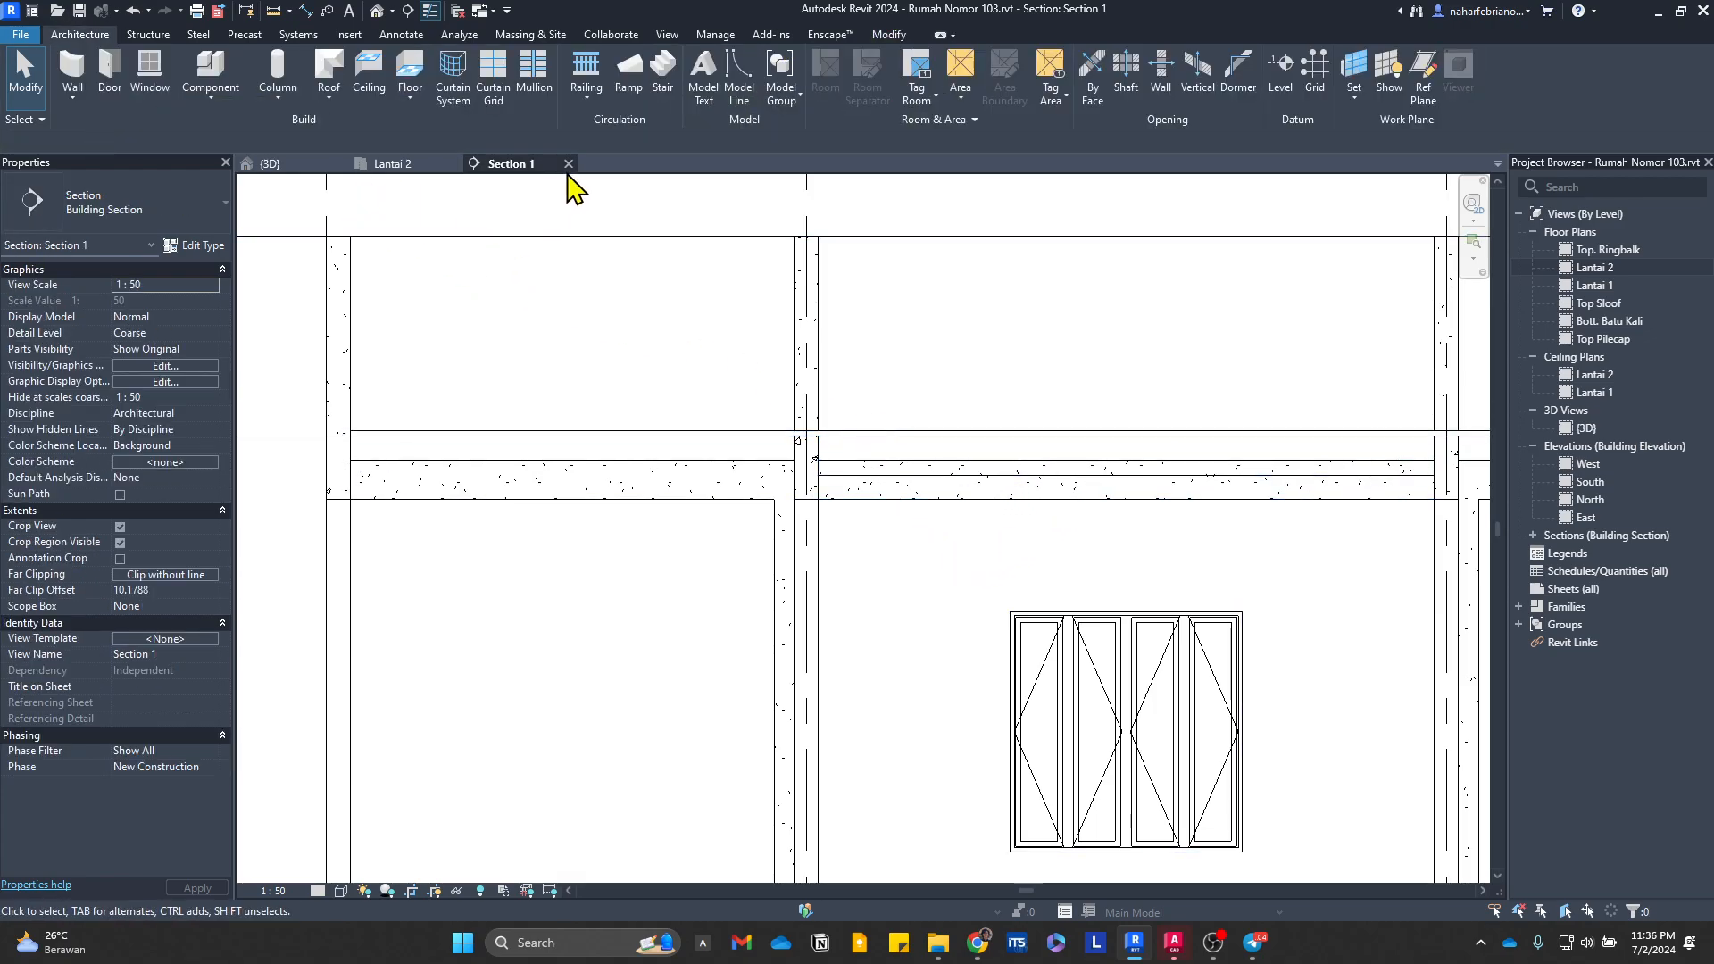
Step: Close the section view and delete the section from the Lantai 2 plan
left_click(568, 164)
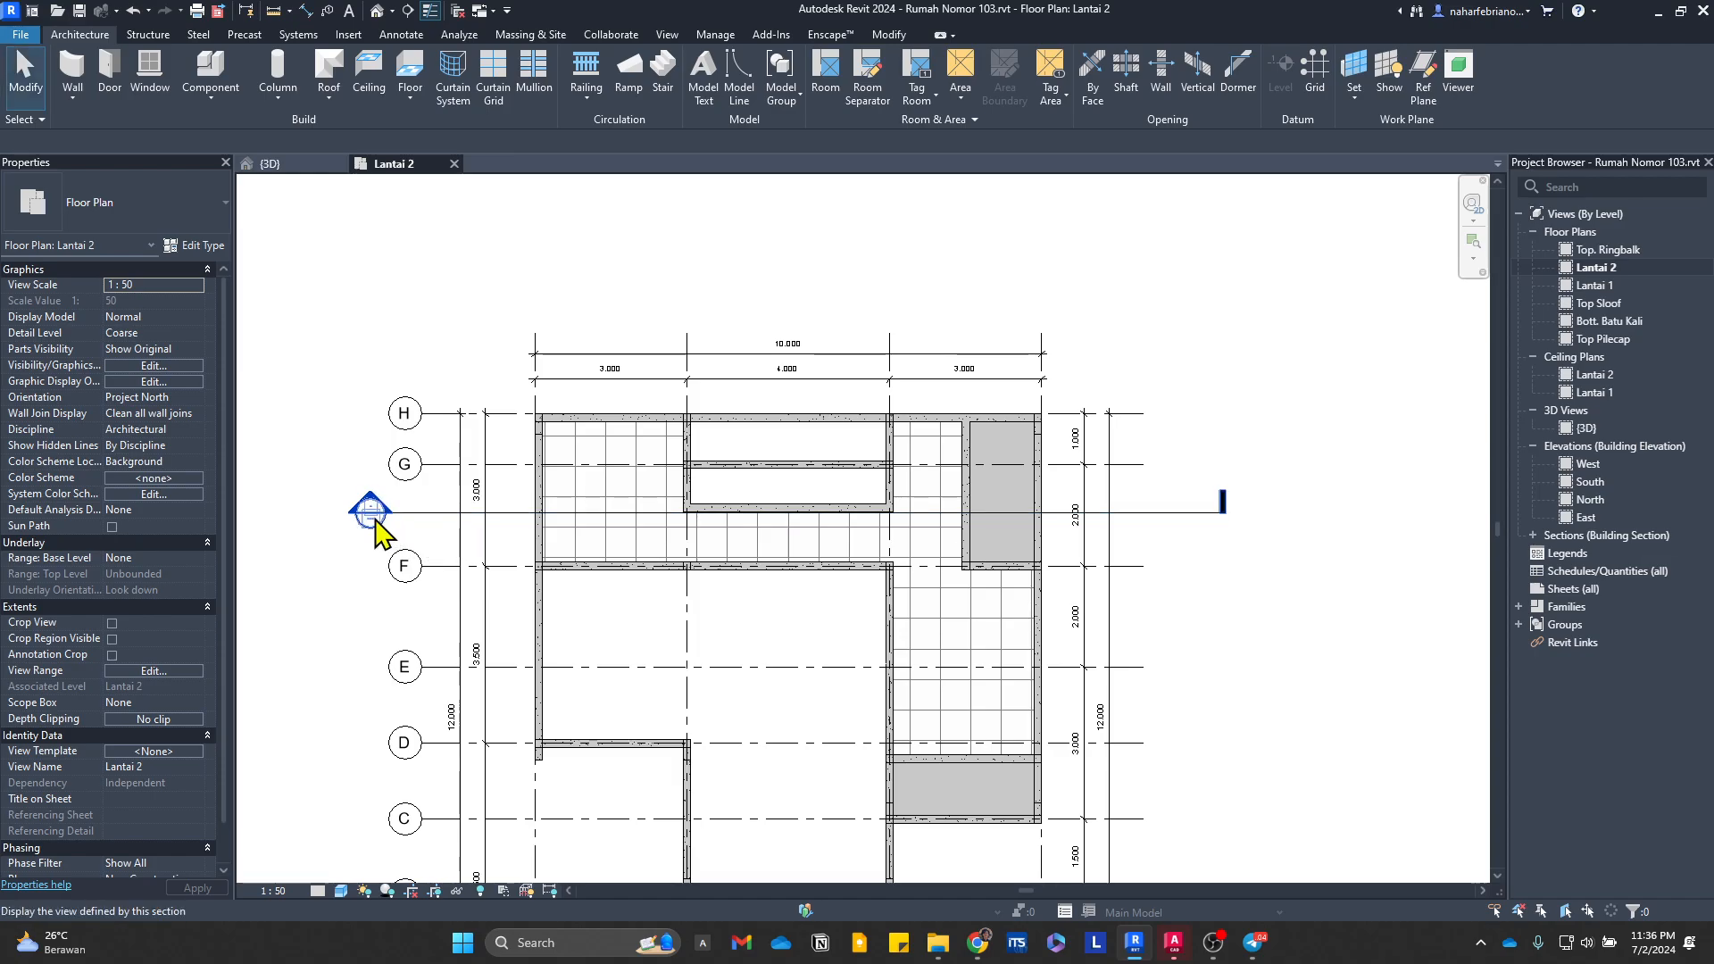
scroll(420, 518, "down", 2)
left_click(815, 547)
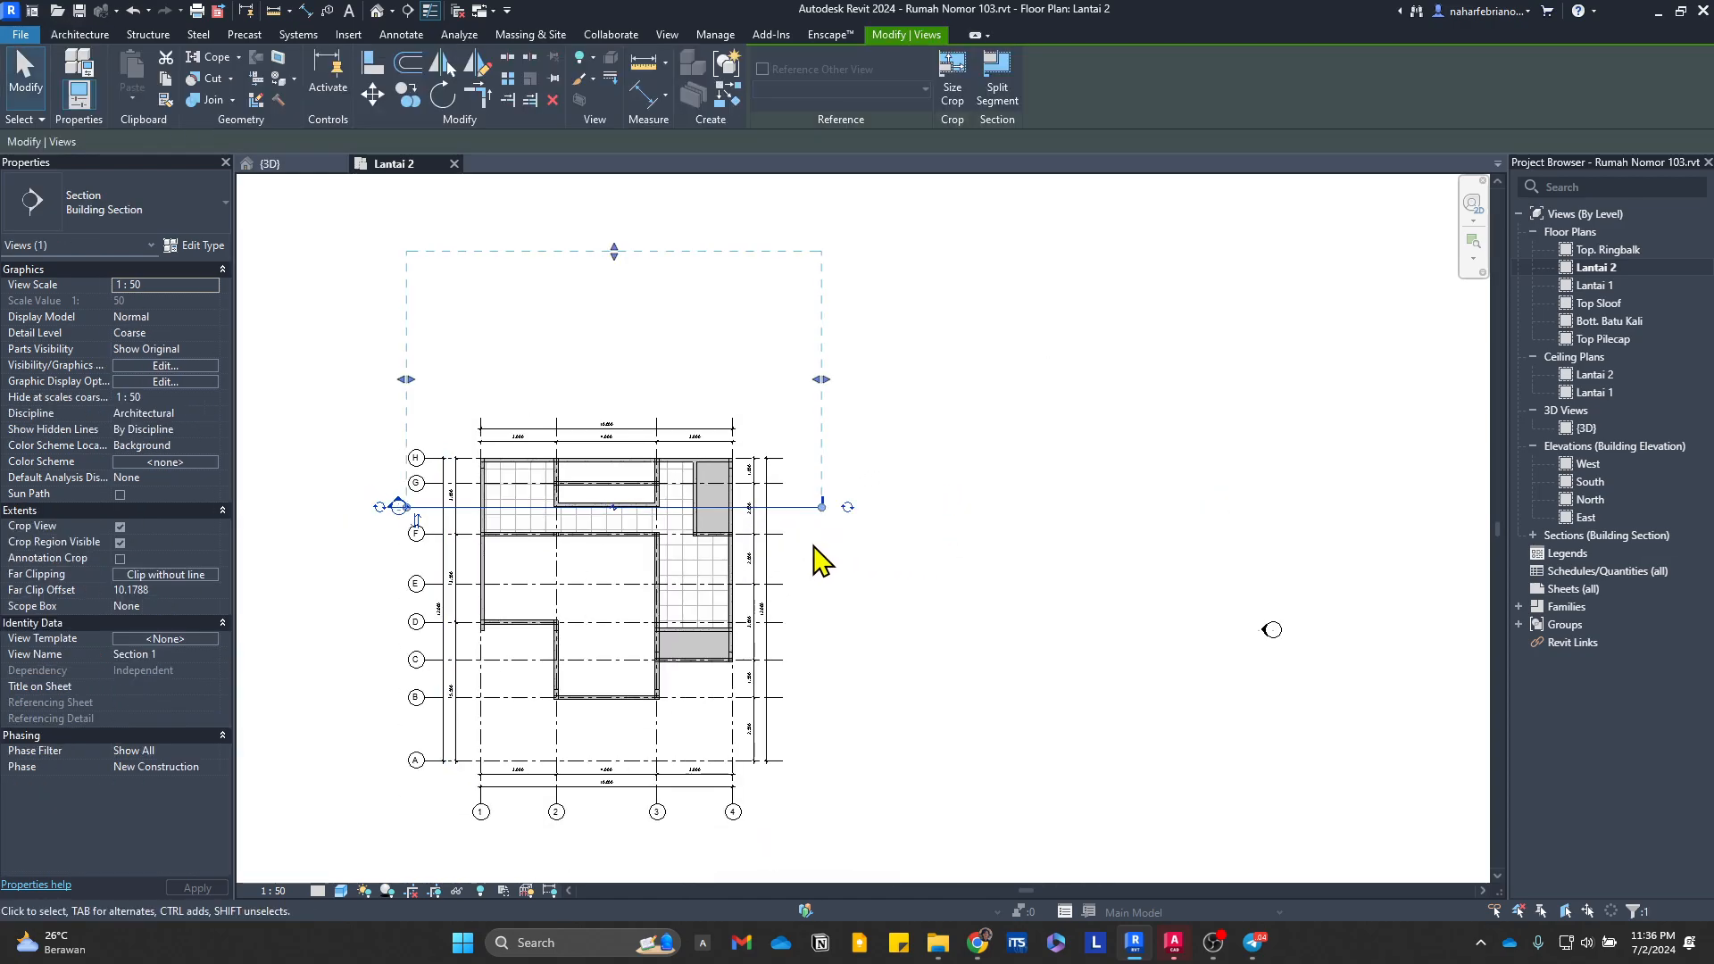
key("Delete")
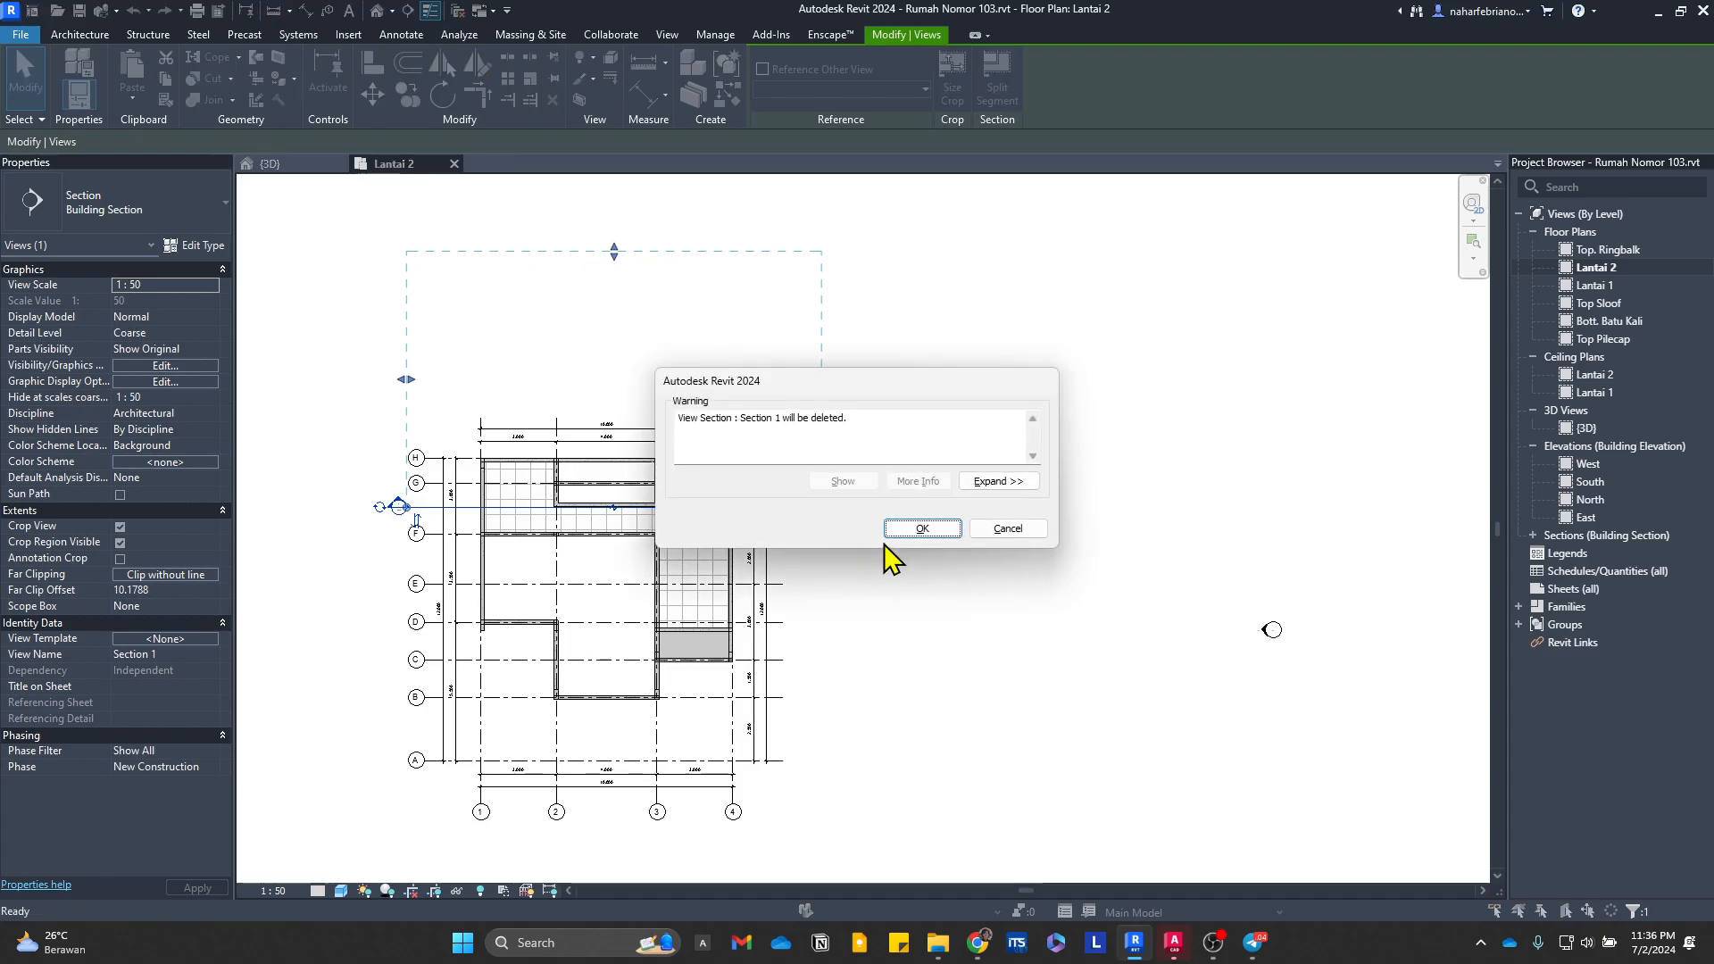
left_click(907, 533)
Step: Review the stair opening in the Lantai 2 plan and examine the matching area in the Lantai 1 floor plan
scroll(555, 543, "up", 5)
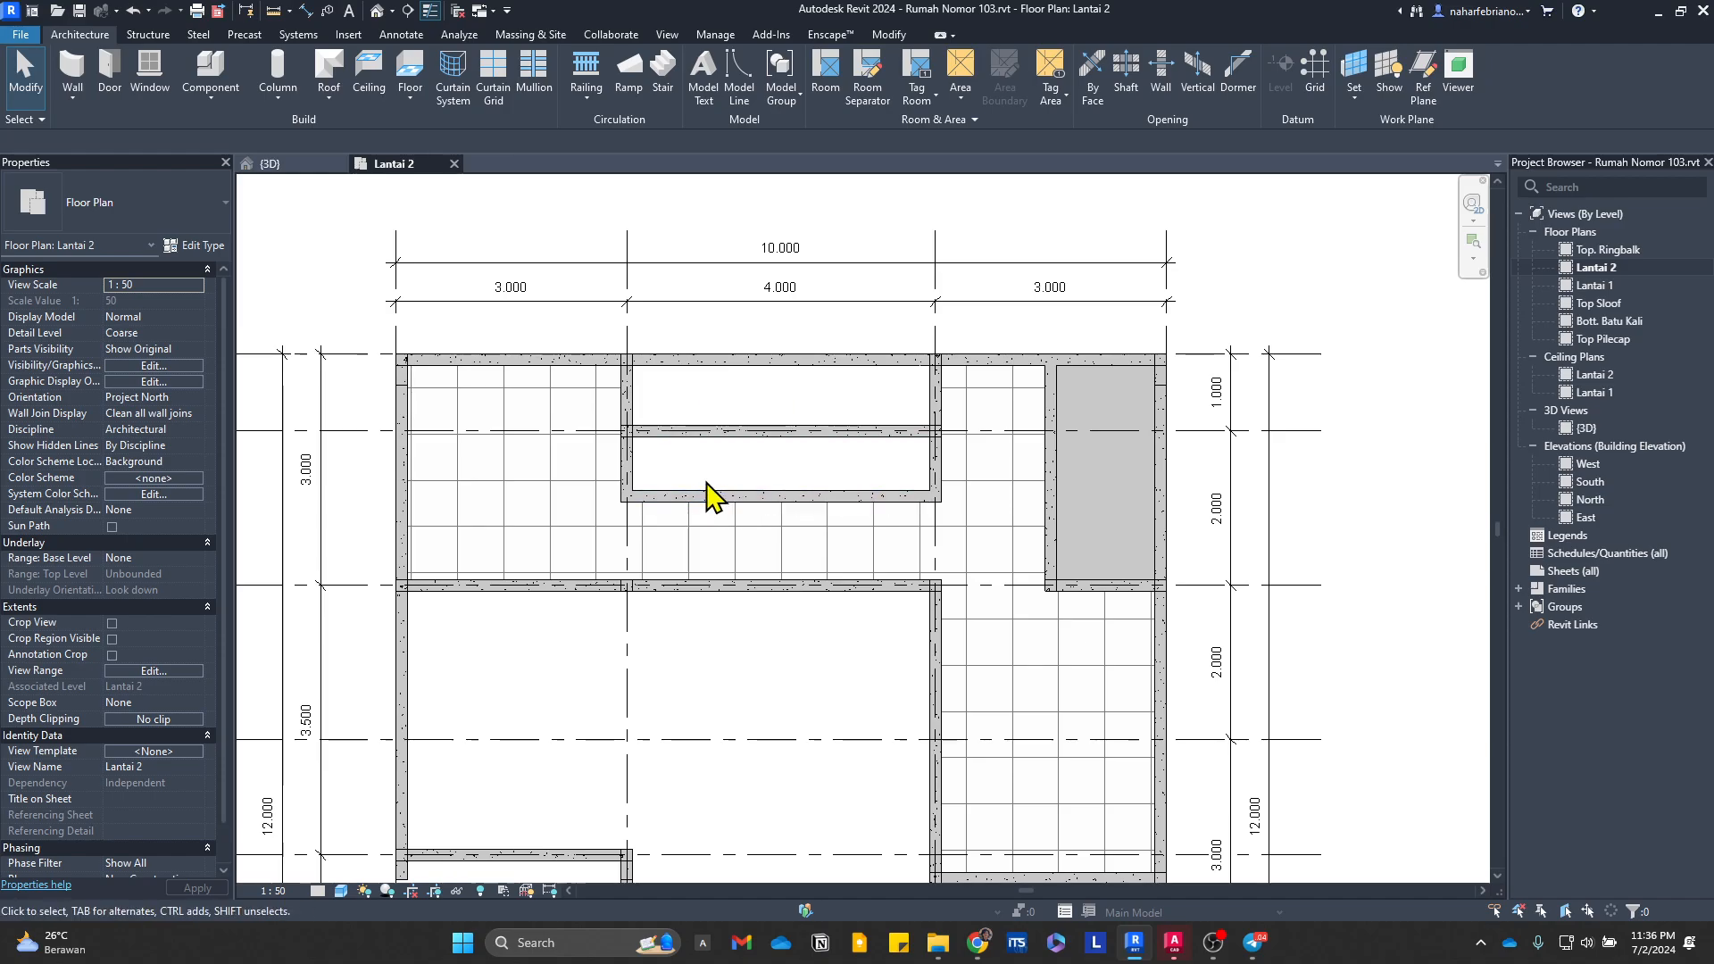
scroll(907, 479, "down", 2)
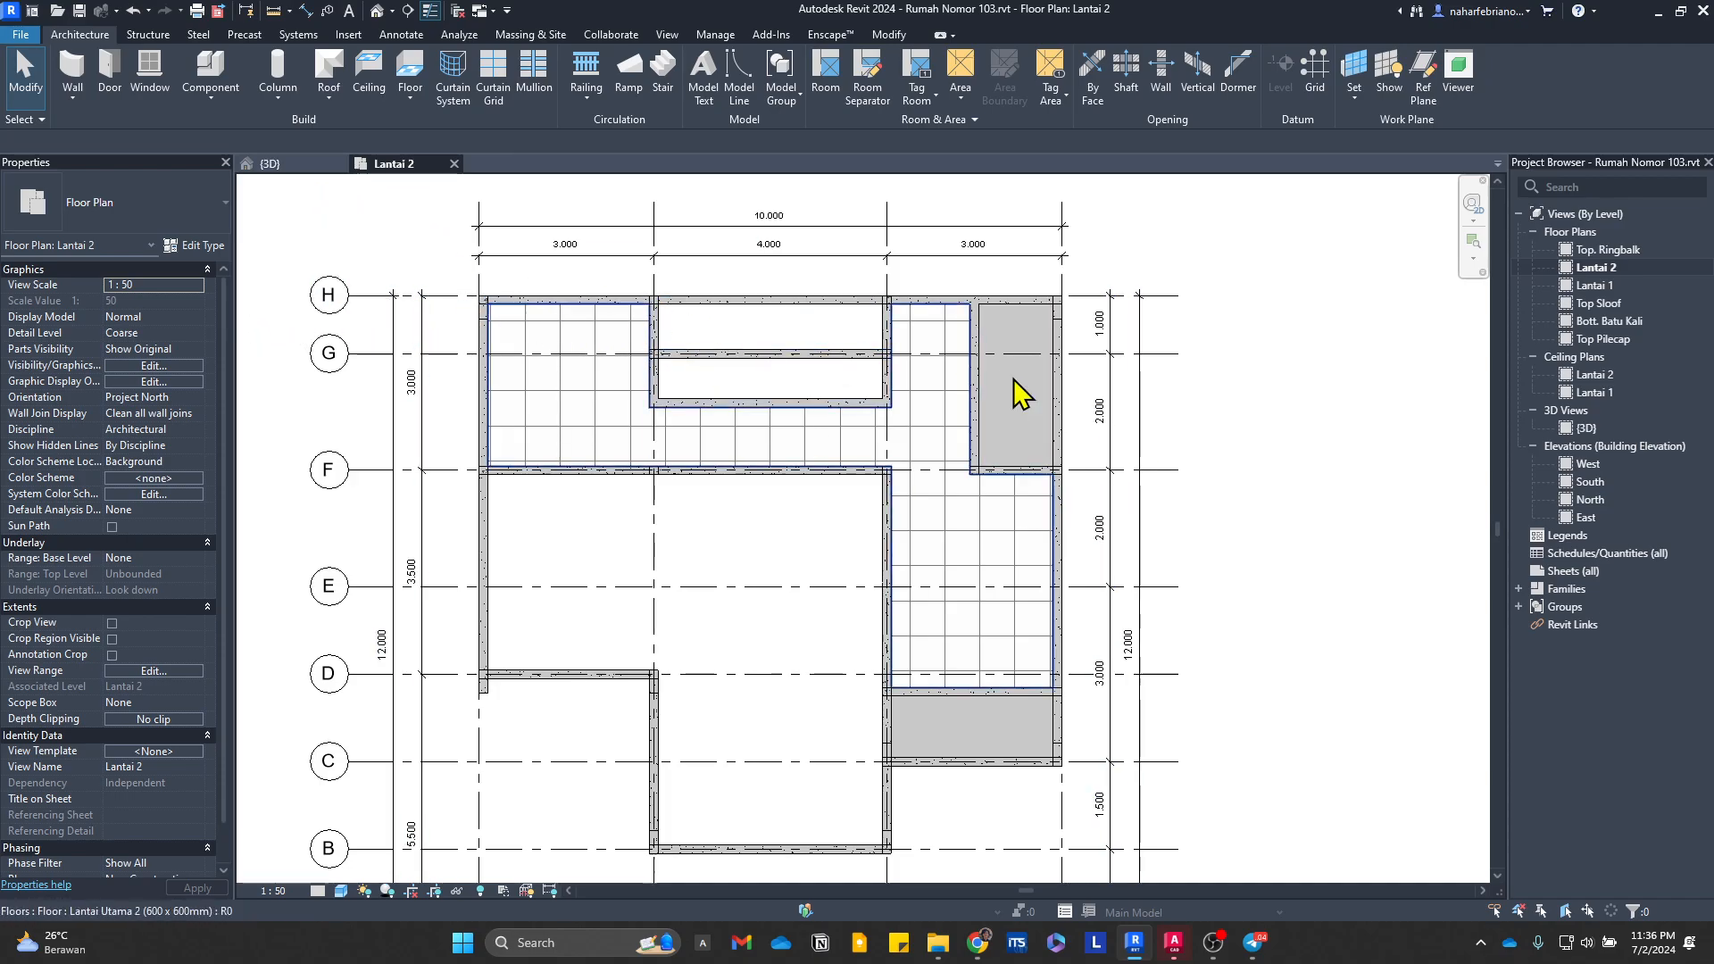
double_click(1595, 285)
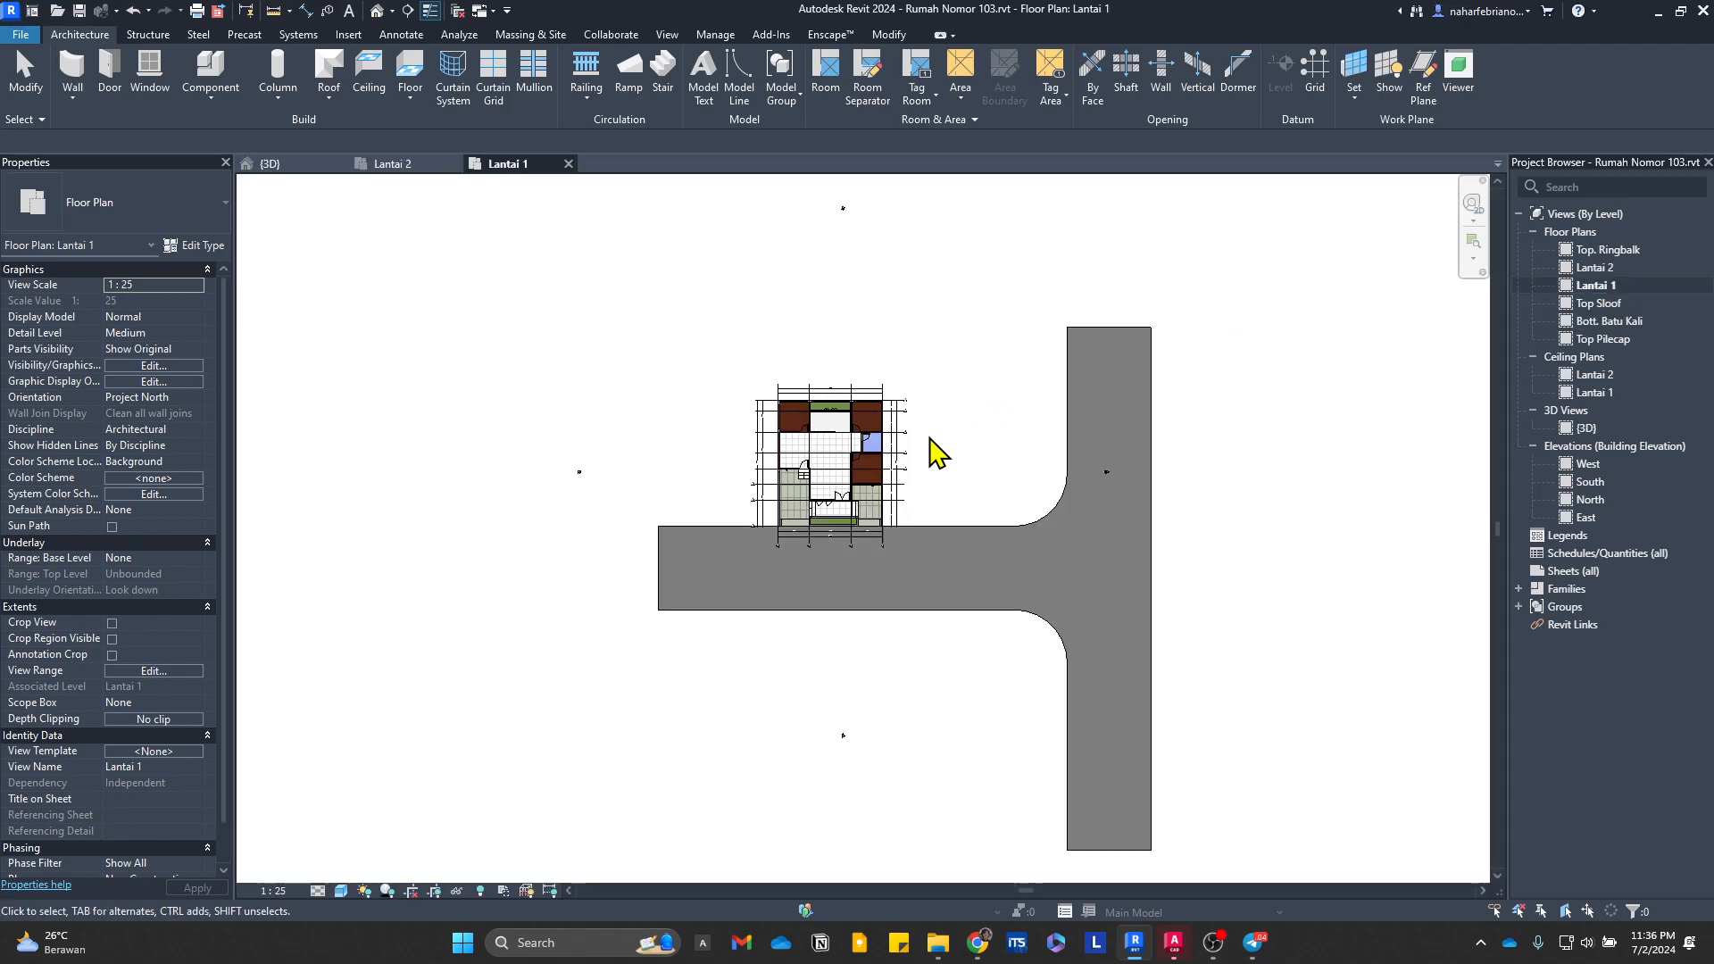
scroll(823, 422, "up", 8)
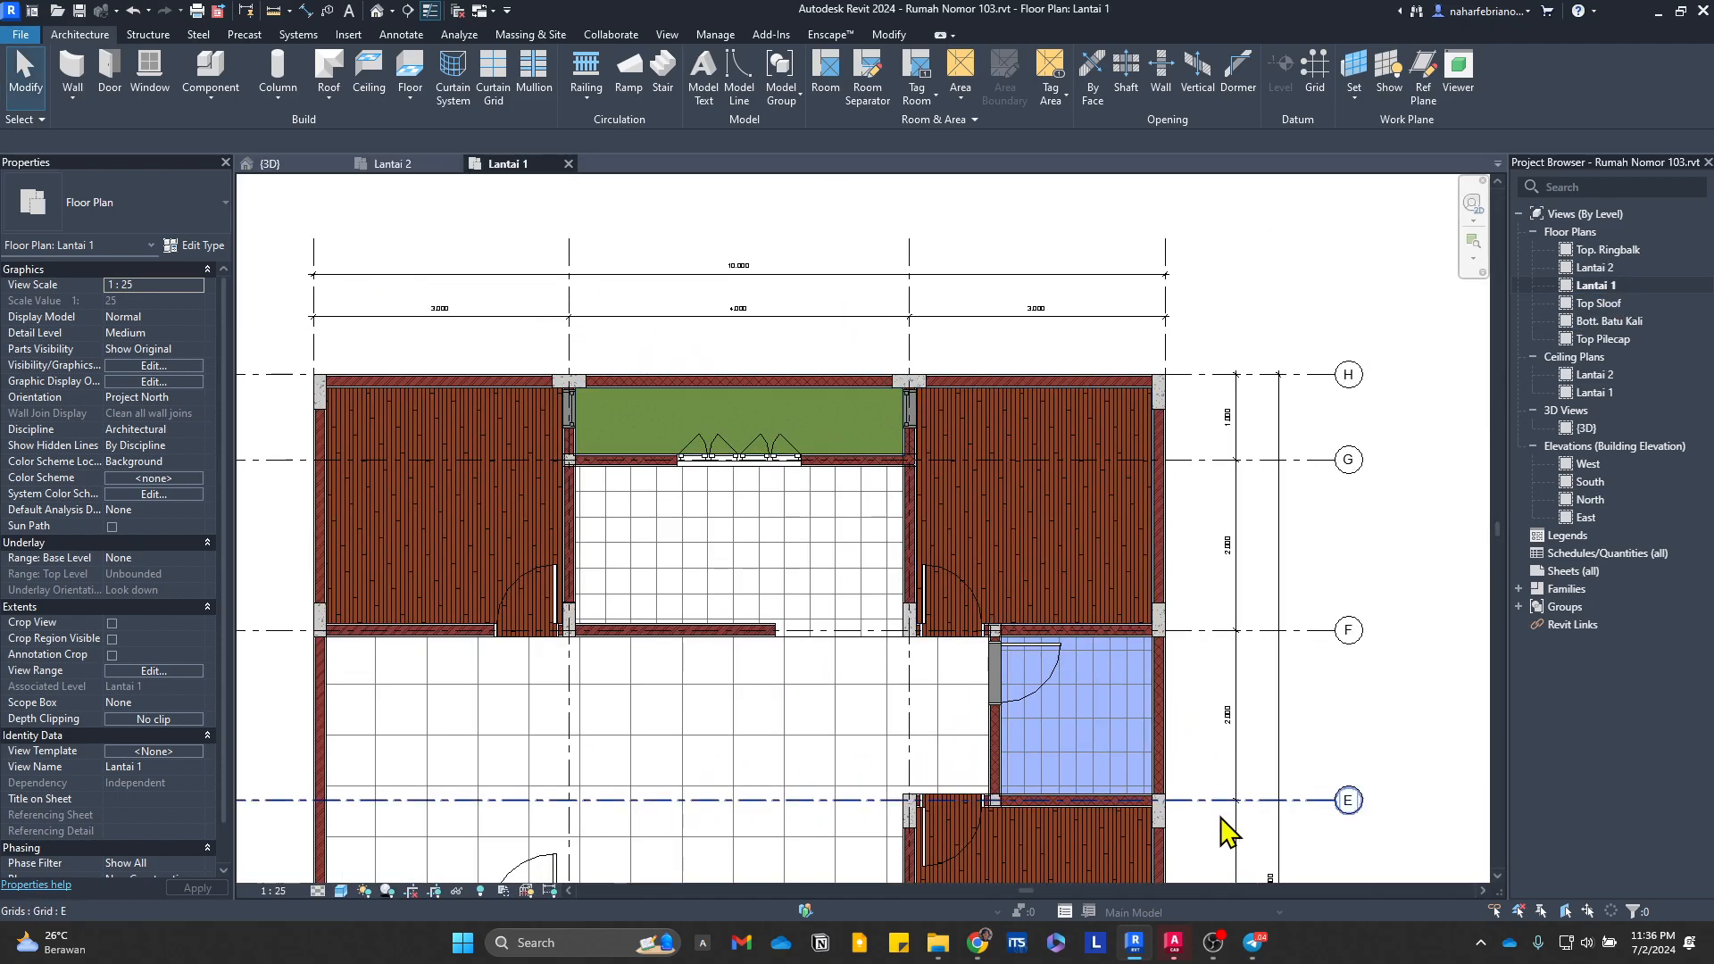
Step: Switch to AutoCAD and erase the vertical dimension at the stair landing beside the Mushola in the second-floor plan
left_click(1174, 942)
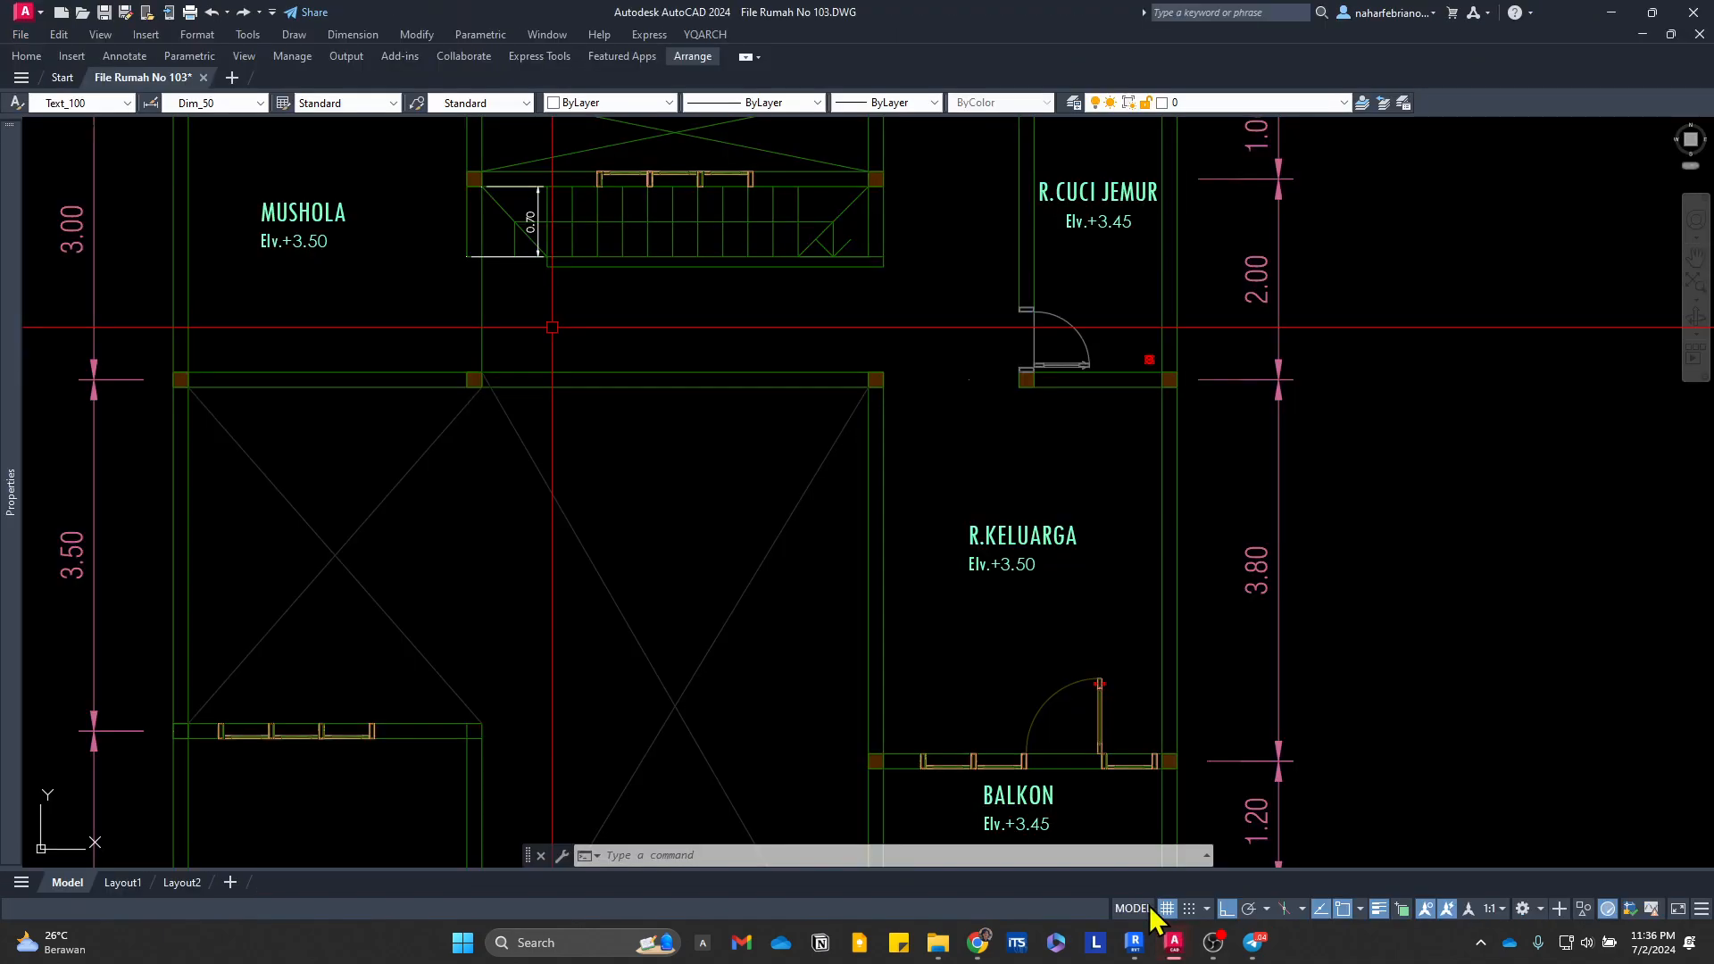
scroll(893, 375, "down", 5)
scroll(768, 420, "up", 4)
scroll(964, 428, "up", 6)
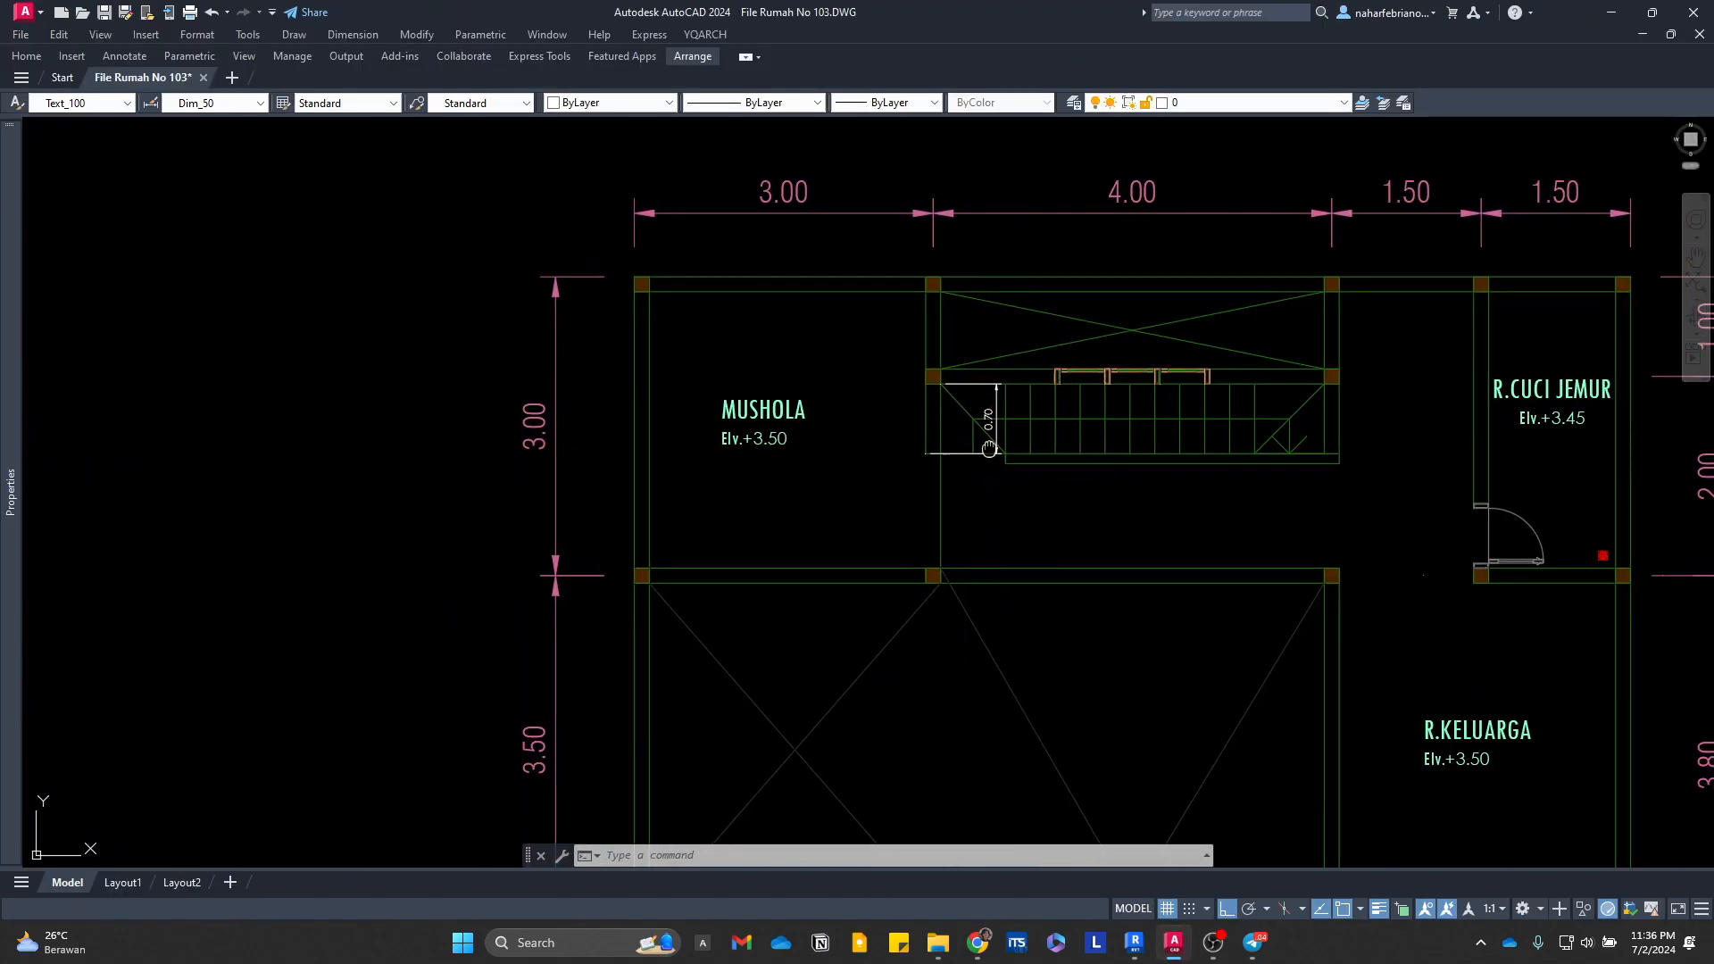
type("e")
key("space")
left_click(866, 529)
key("space")
Step: Add linear dimensions for the horizontal and vertical extents of the stair landing in the second-floor plan
scroll(844, 594, "up", 2)
middle_click_drag(844, 593, 839, 586)
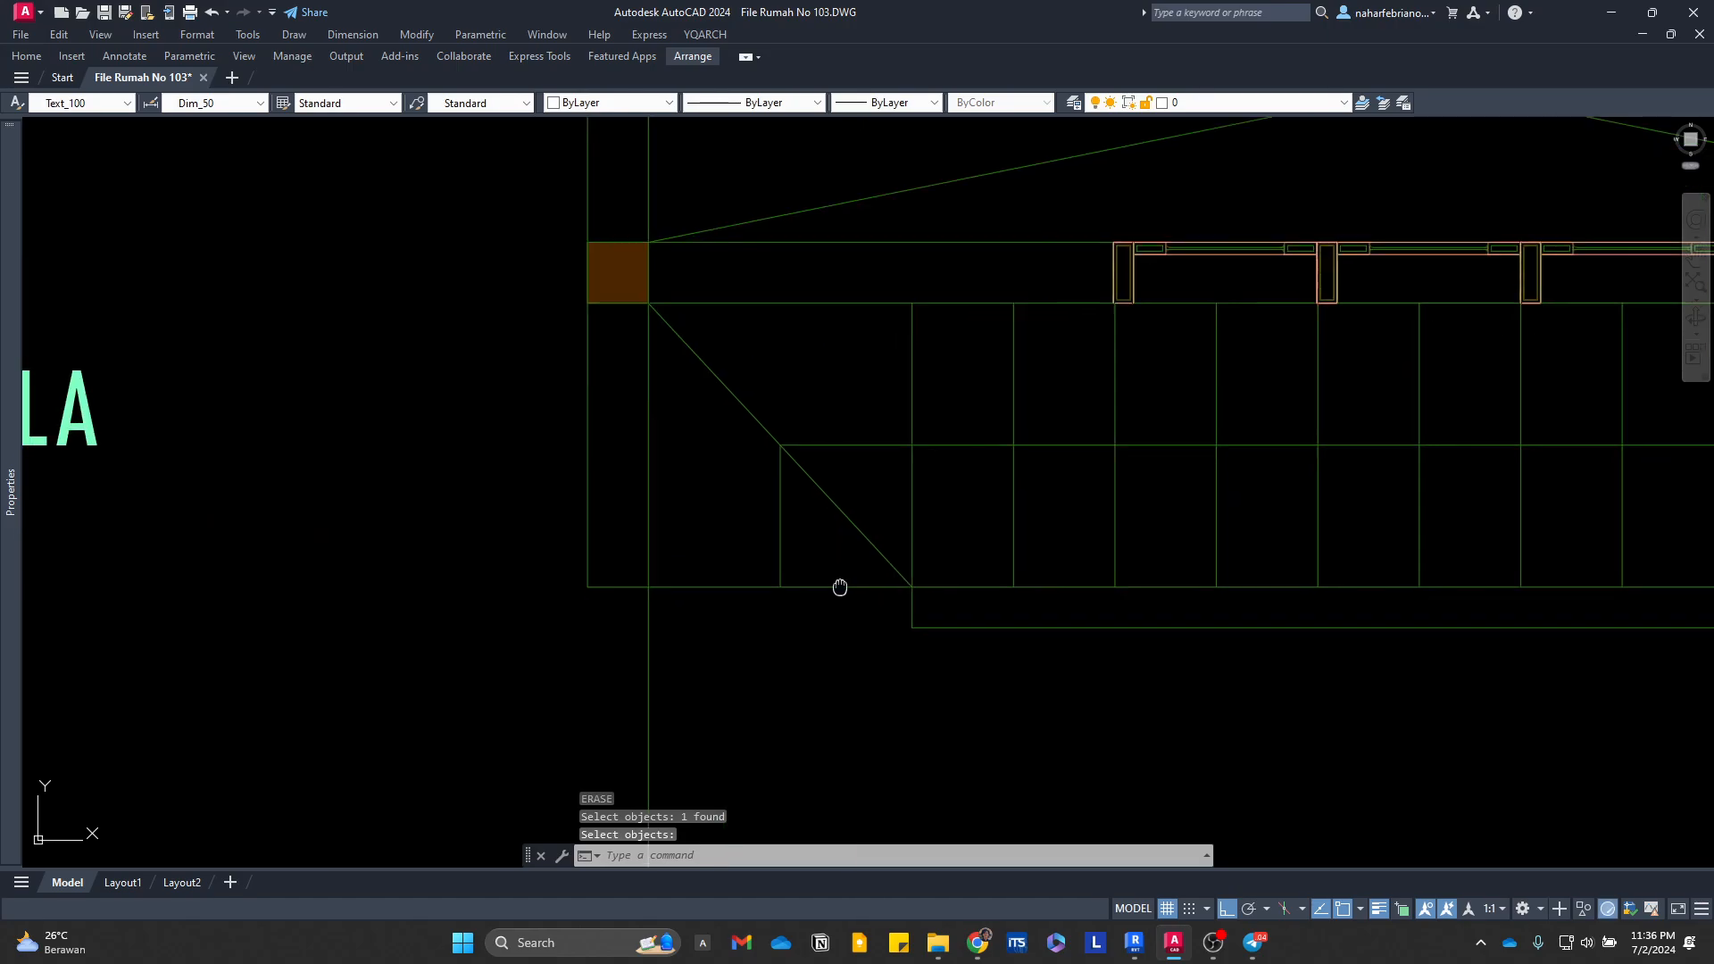
type("dli")
key("space")
left_click(912, 582)
left_click(649, 583)
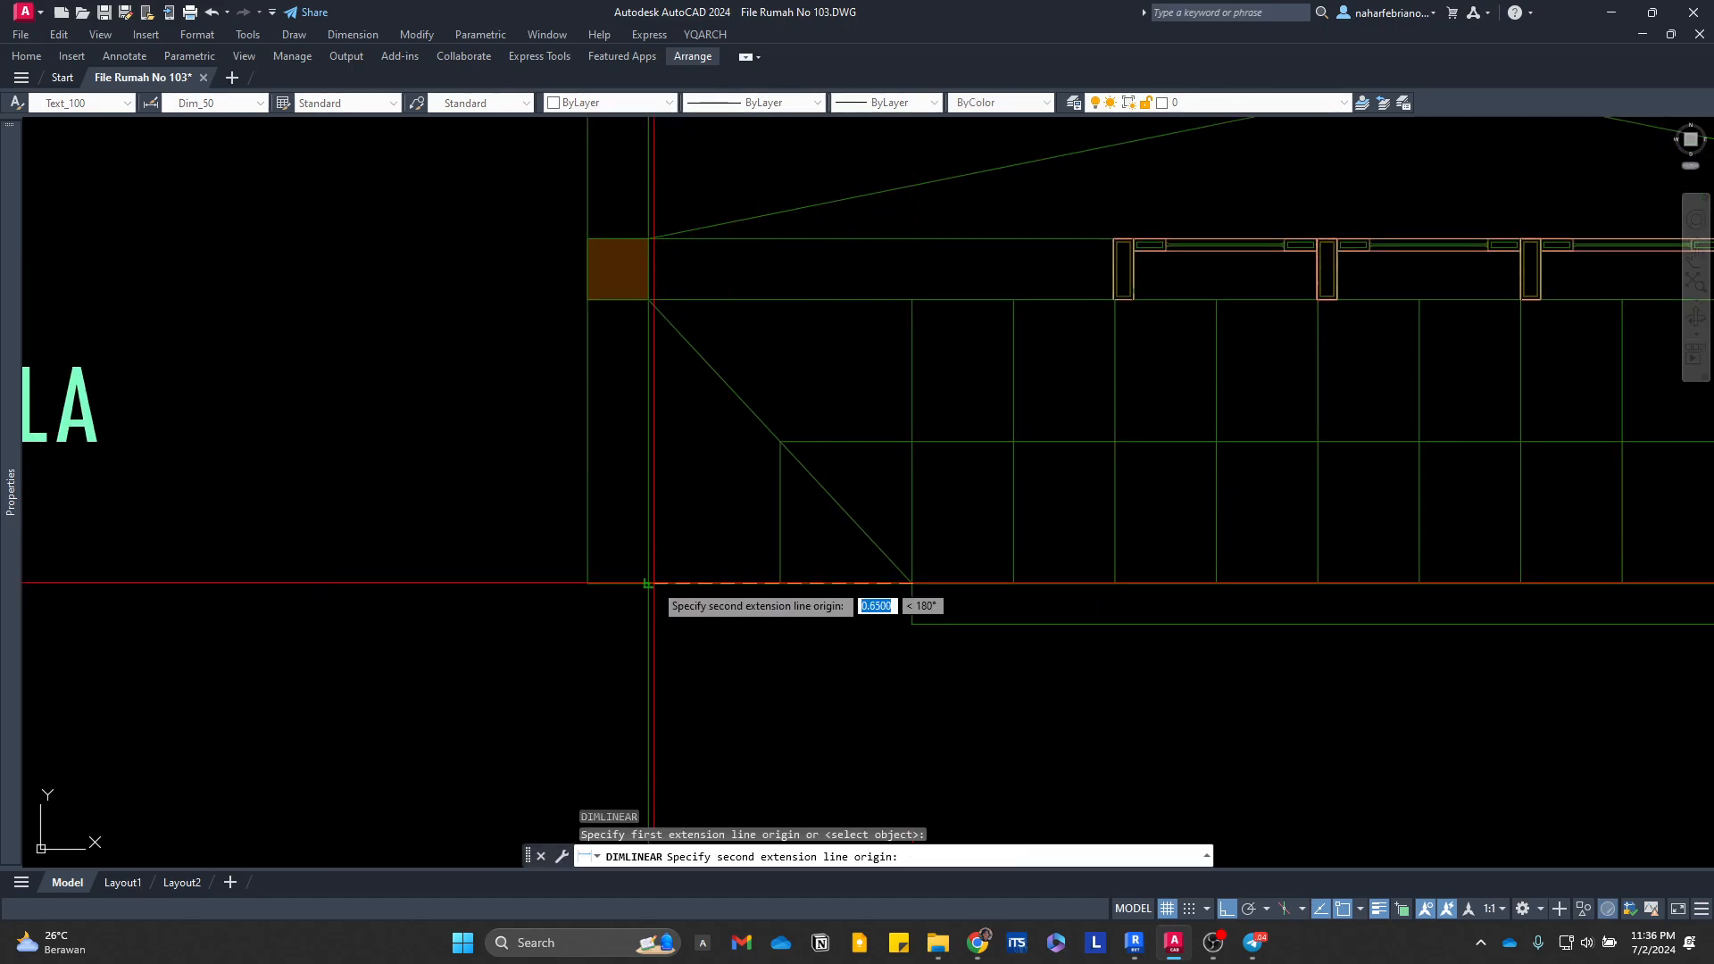
left_click(720, 687)
key("space")
left_click(649, 583)
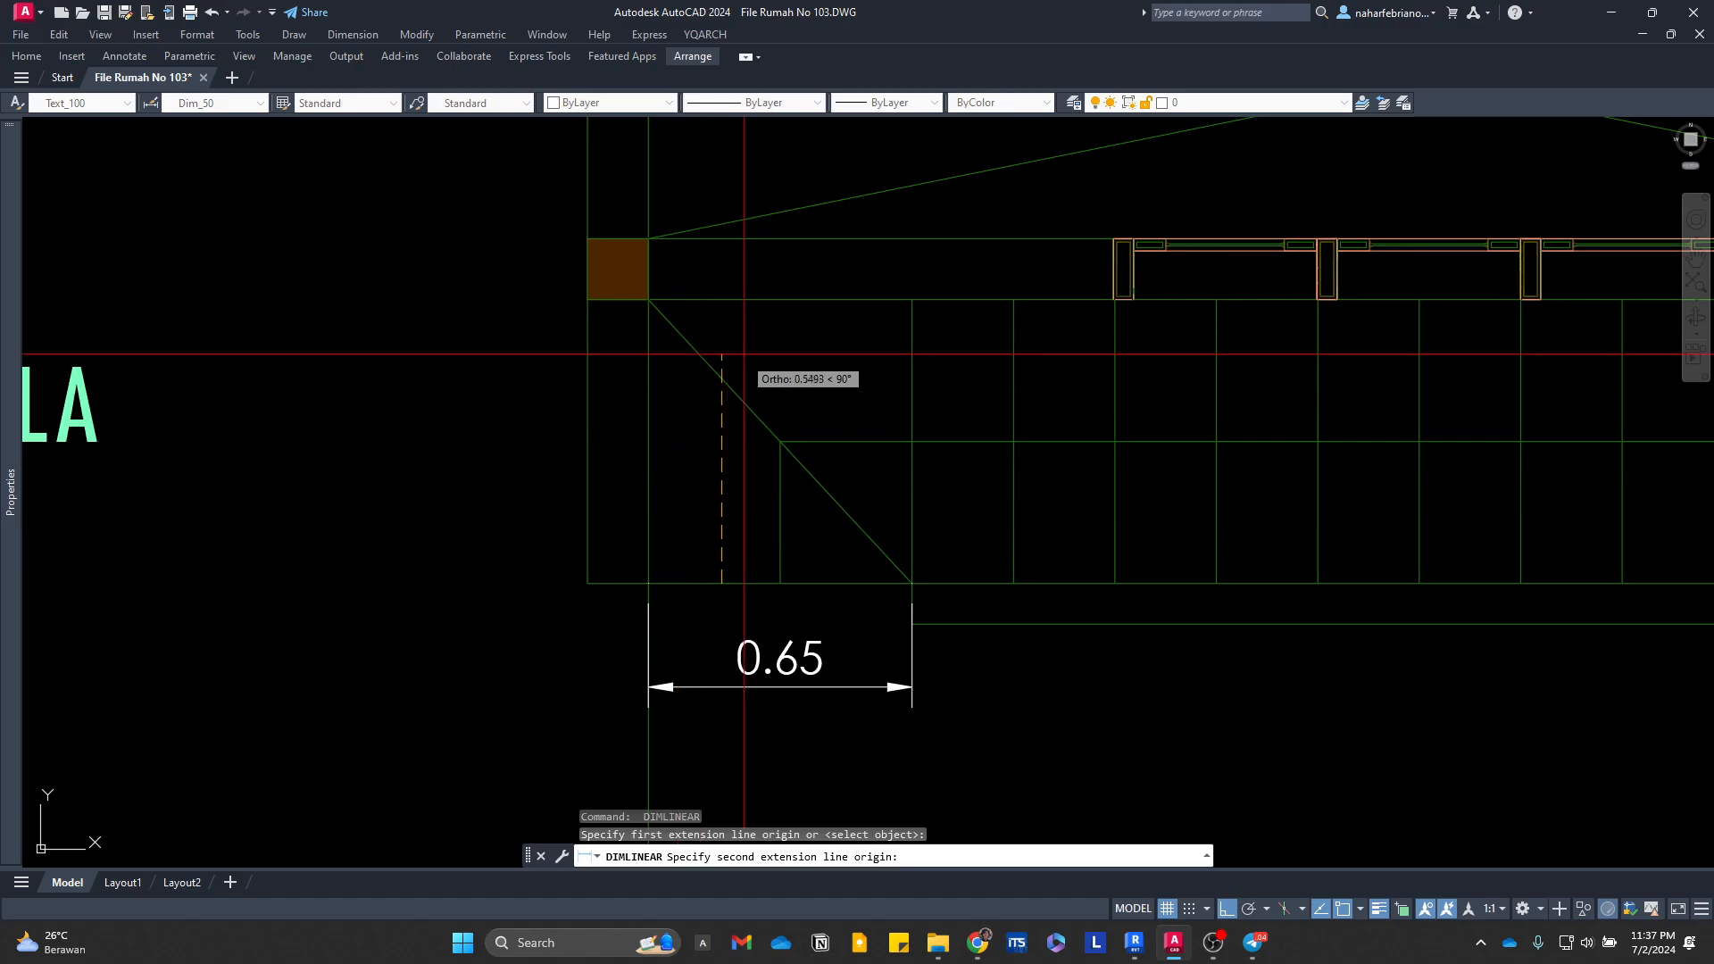
left_click(650, 300)
left_click(472, 359)
Step: Add a linear dimension for the depth of the stair tread next to the landing in the second-floor plan
scroll(930, 400, "down", 4)
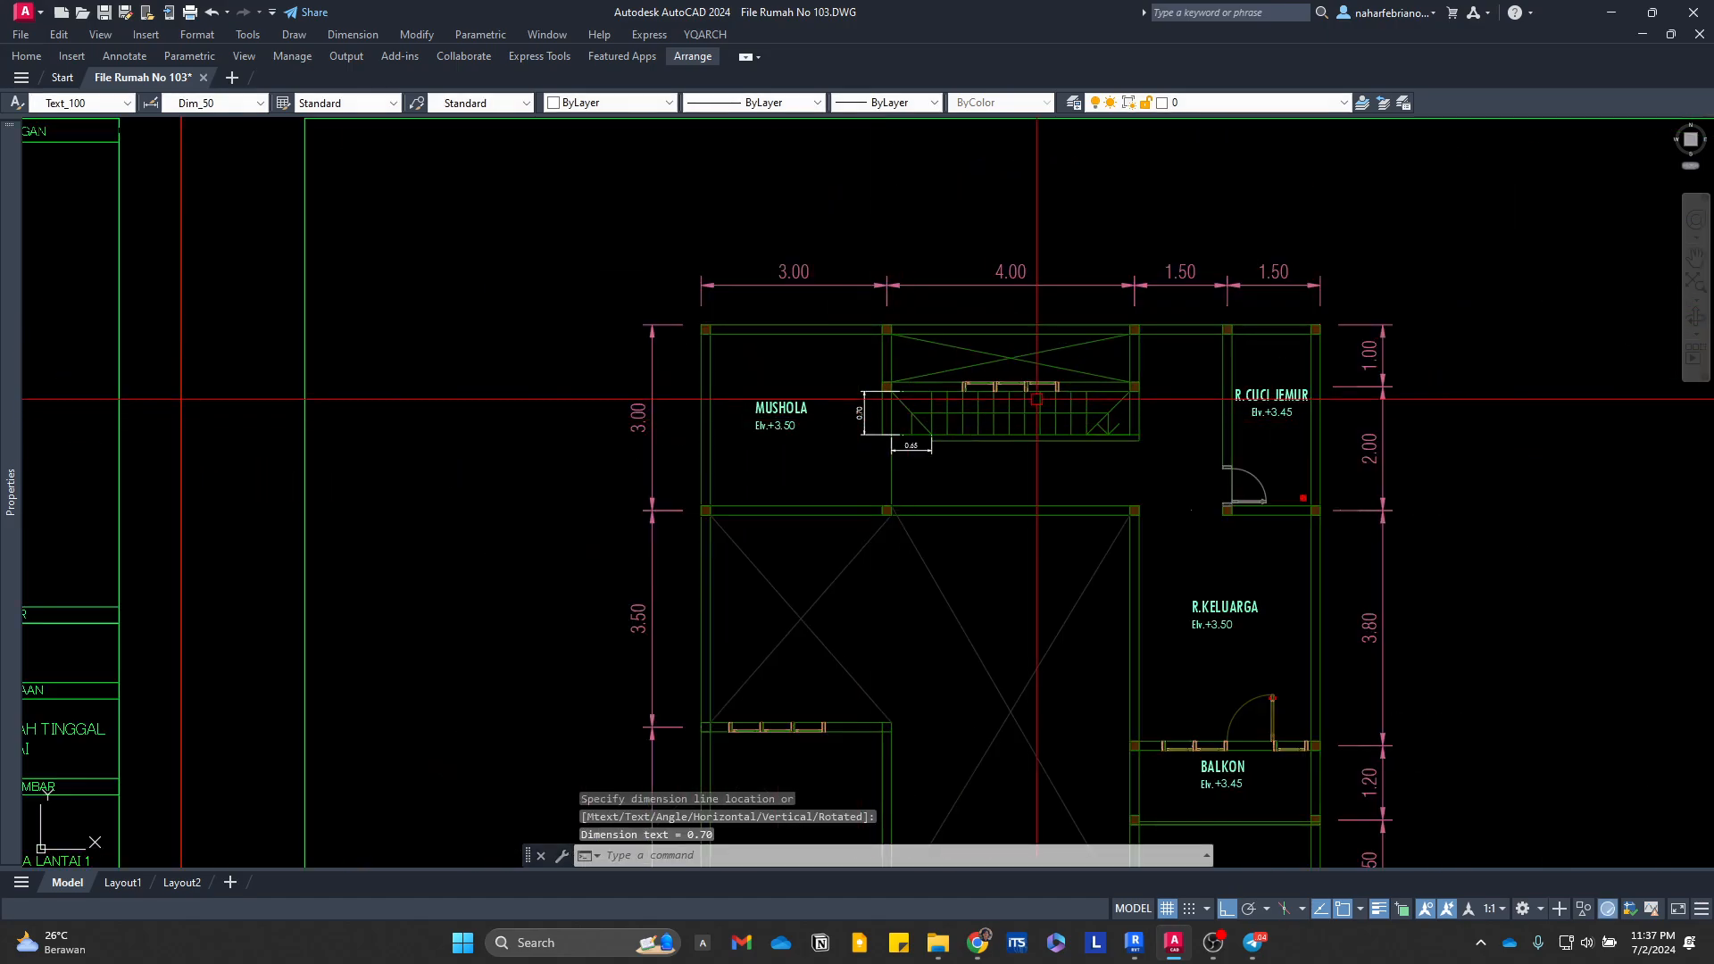
scroll(1012, 395, "up", 2)
key("space")
left_click(795, 375)
left_click(834, 372)
scroll(832, 337, "up", 2)
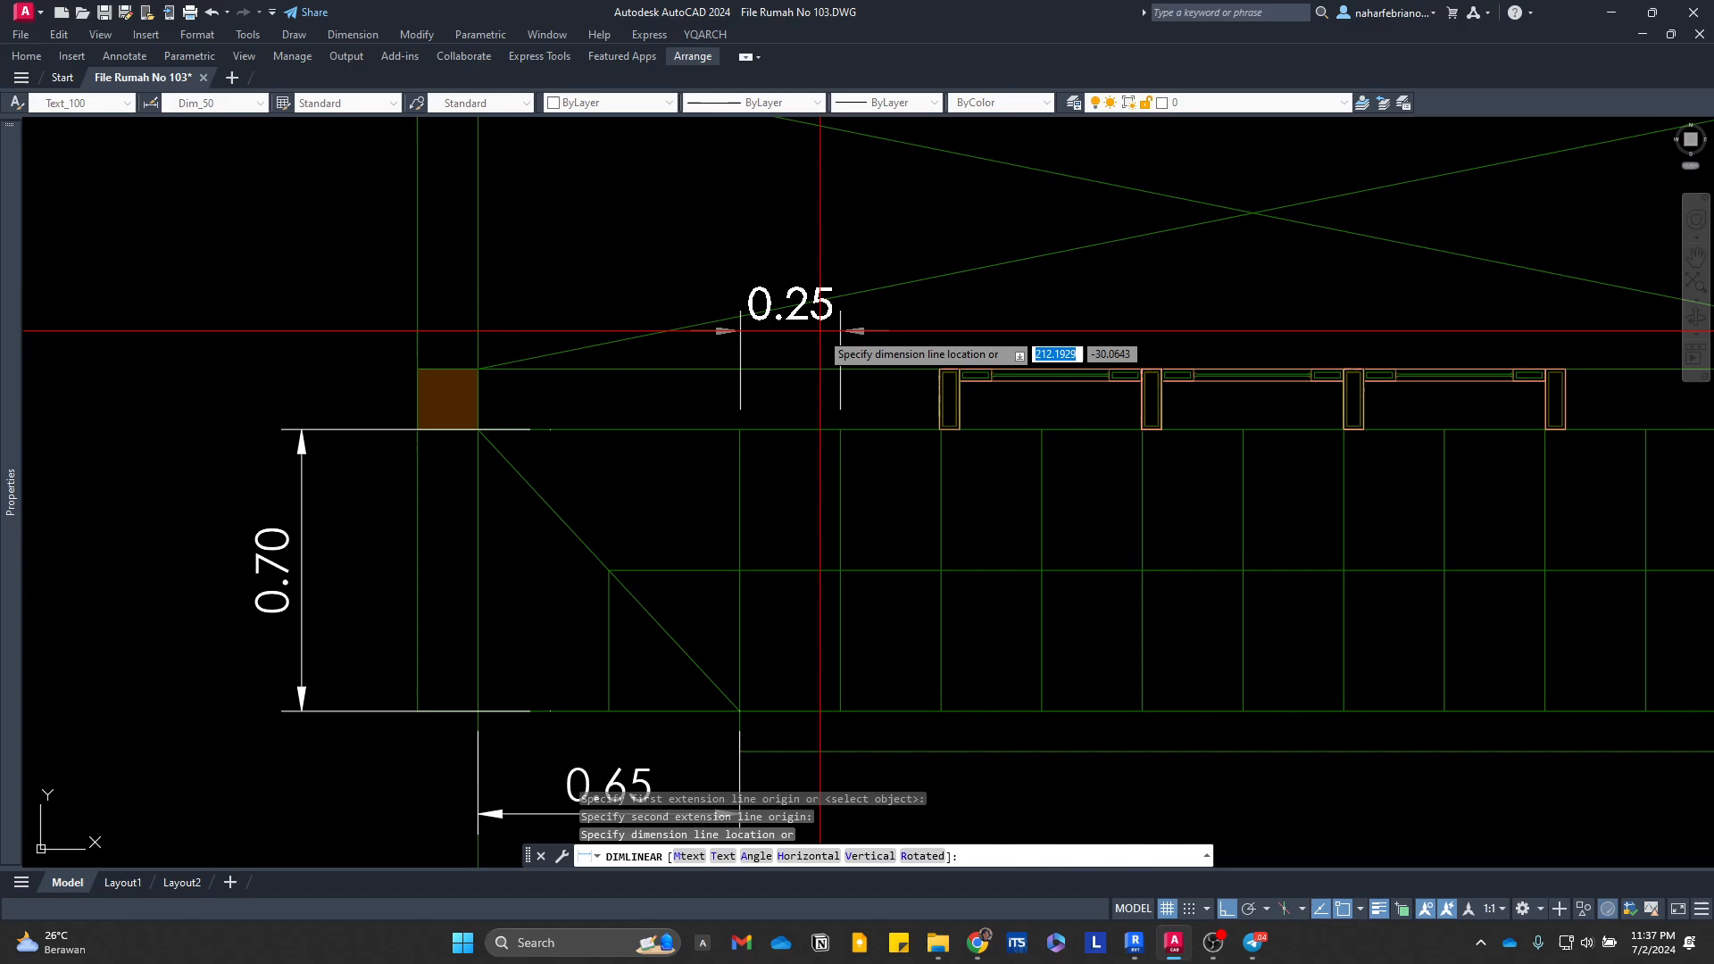
left_click(822, 333)
Step: Erase the stair width and tread depth dimensions at the foot of the stair beside the Dapur in the first-floor plan
scroll(822, 334, "down", 4)
middle_click_drag(449, 413, 1426, 450)
middle_click_drag(491, 488, 993, 512)
scroll(574, 564, "up", 6)
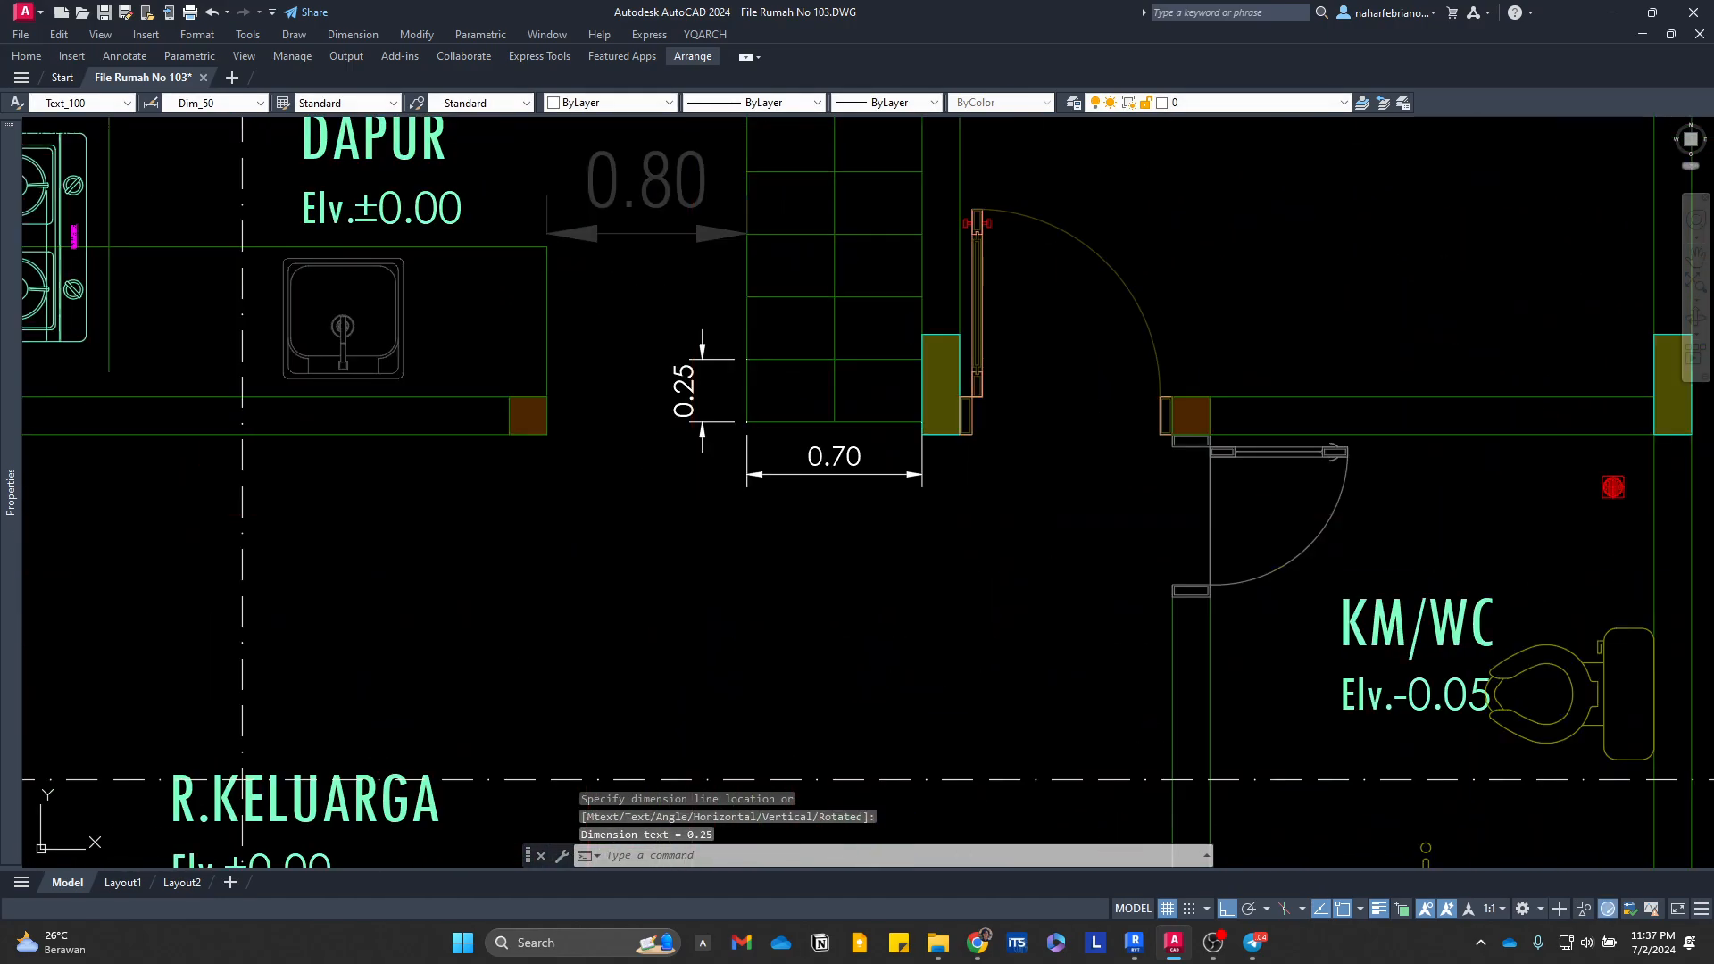
key("e")
key("space")
left_click(779, 507)
left_click(749, 467)
key("space")
key("space")
left_click(704, 437)
key("space")
Step: Add linear dimensions for the first tread's depth and the stair's width at the foot of the first-floor stair
type("dli")
key("space")
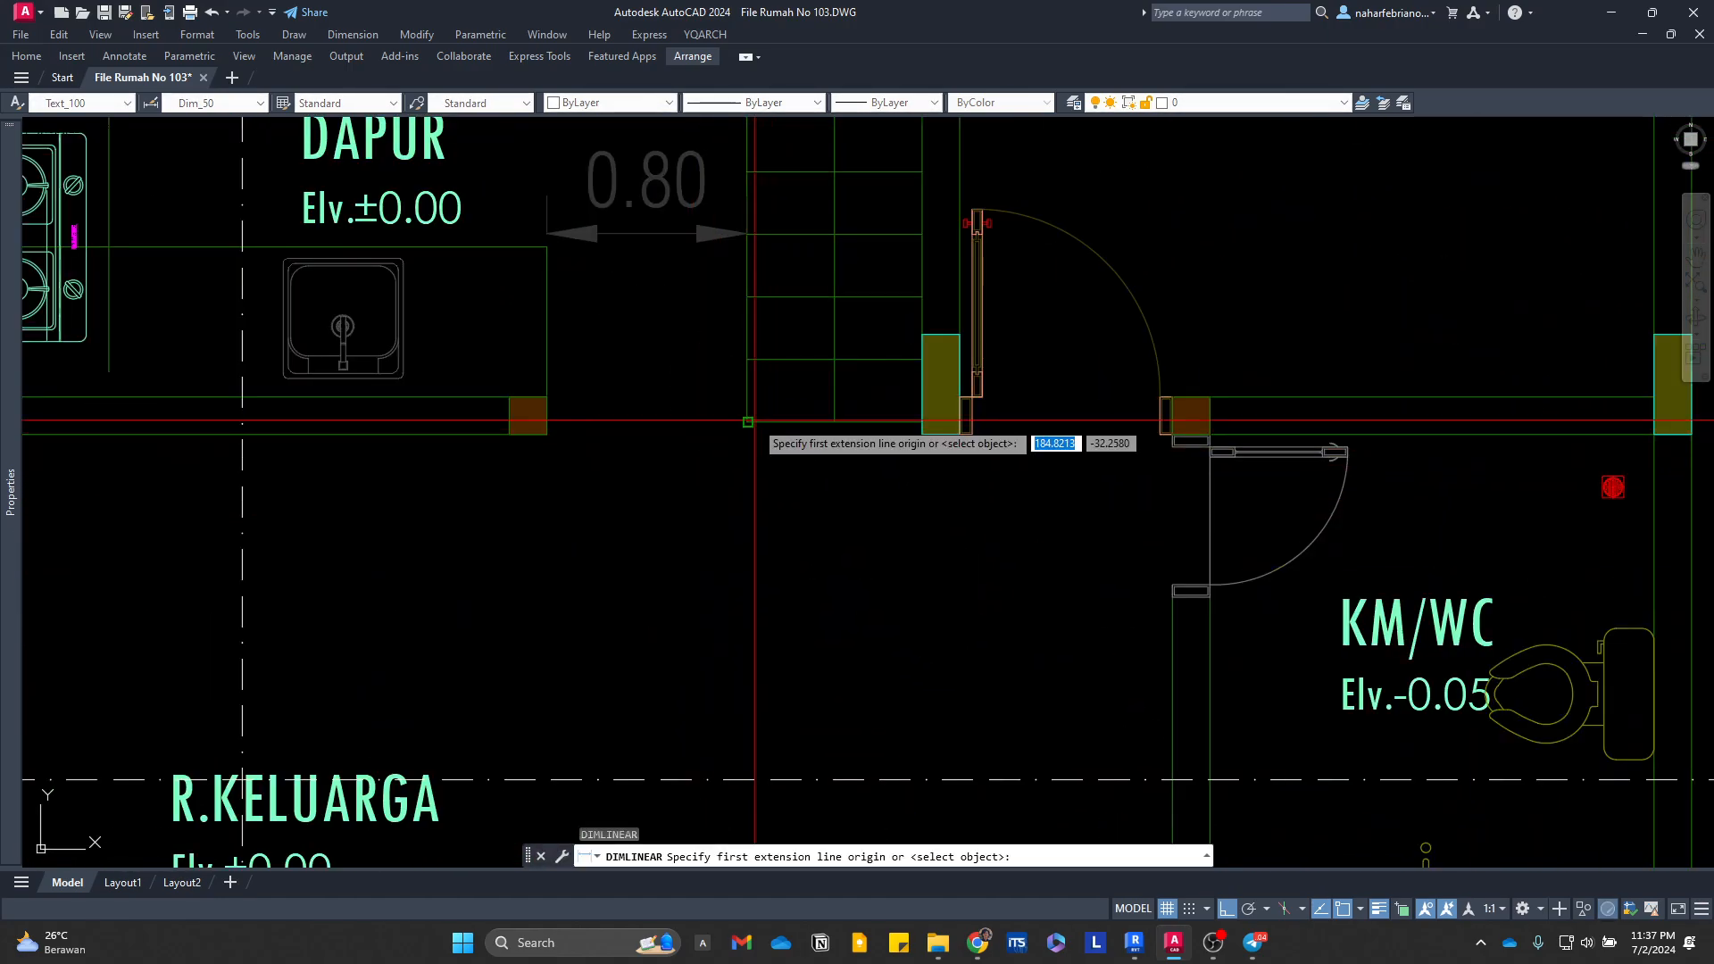
left_click(748, 422)
left_click(747, 360)
left_click(702, 394)
key("space")
left_click(747, 422)
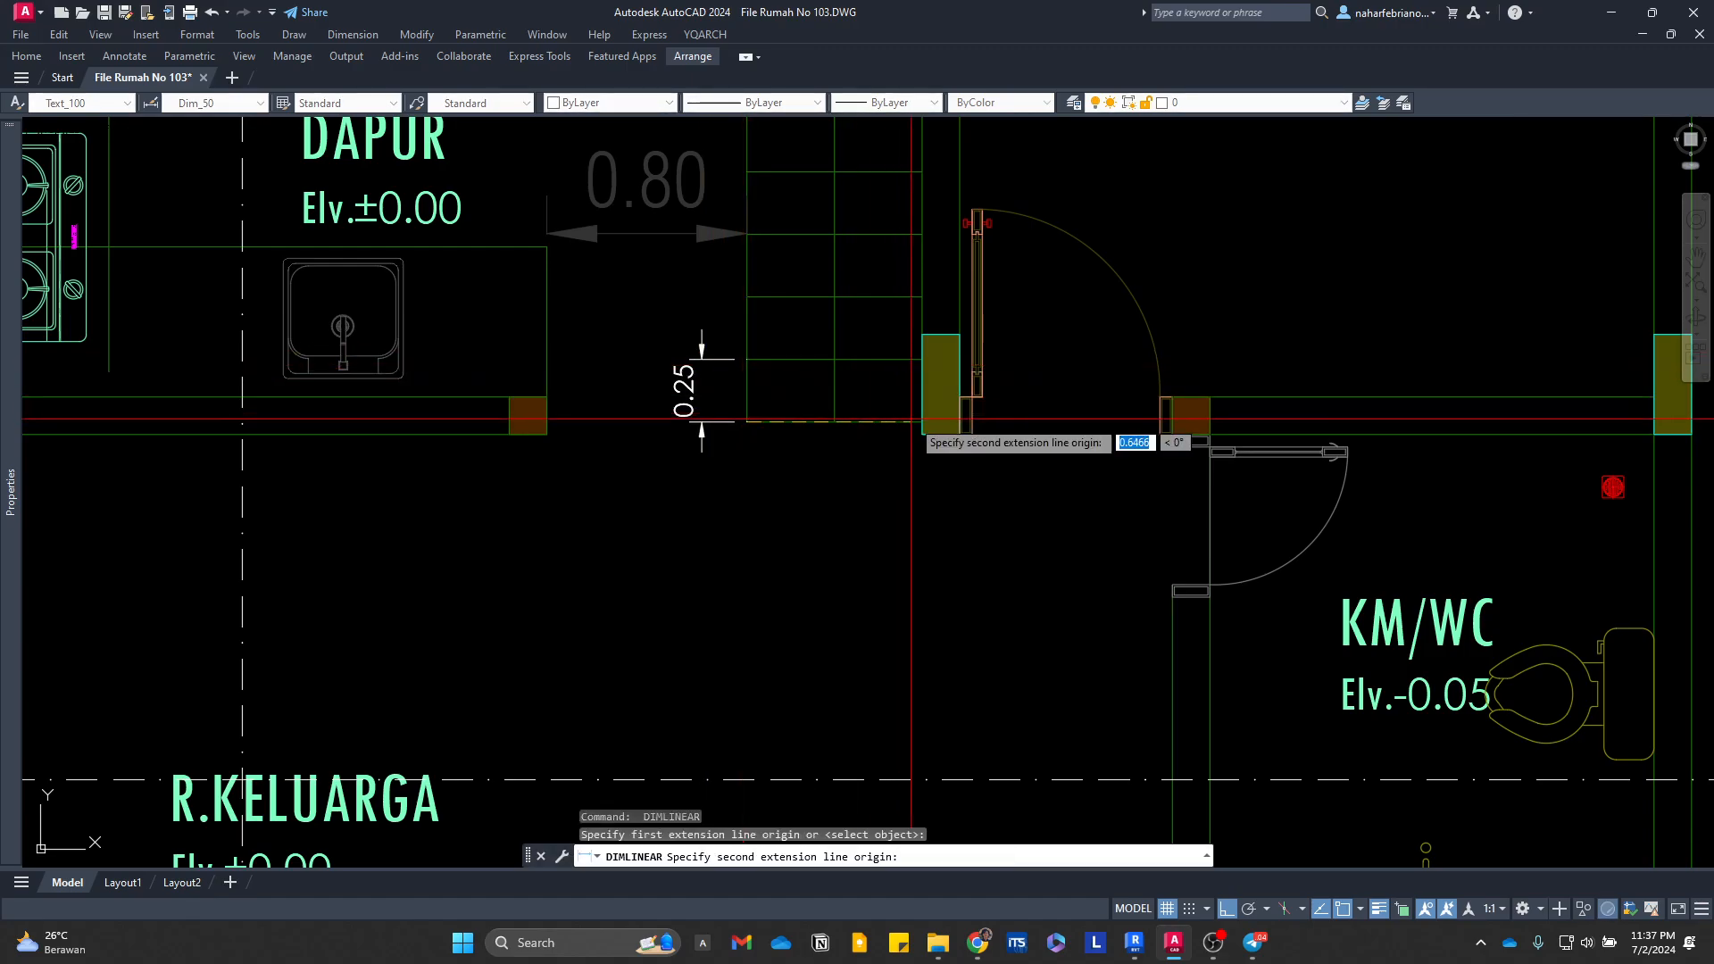
left_click(922, 435)
left_click(834, 501)
Step: Erase the riser height dimension on the lower stair flight in the Potongan A-A section
scroll(893, 444, "down", 2)
scroll(375, 451, "down", 12)
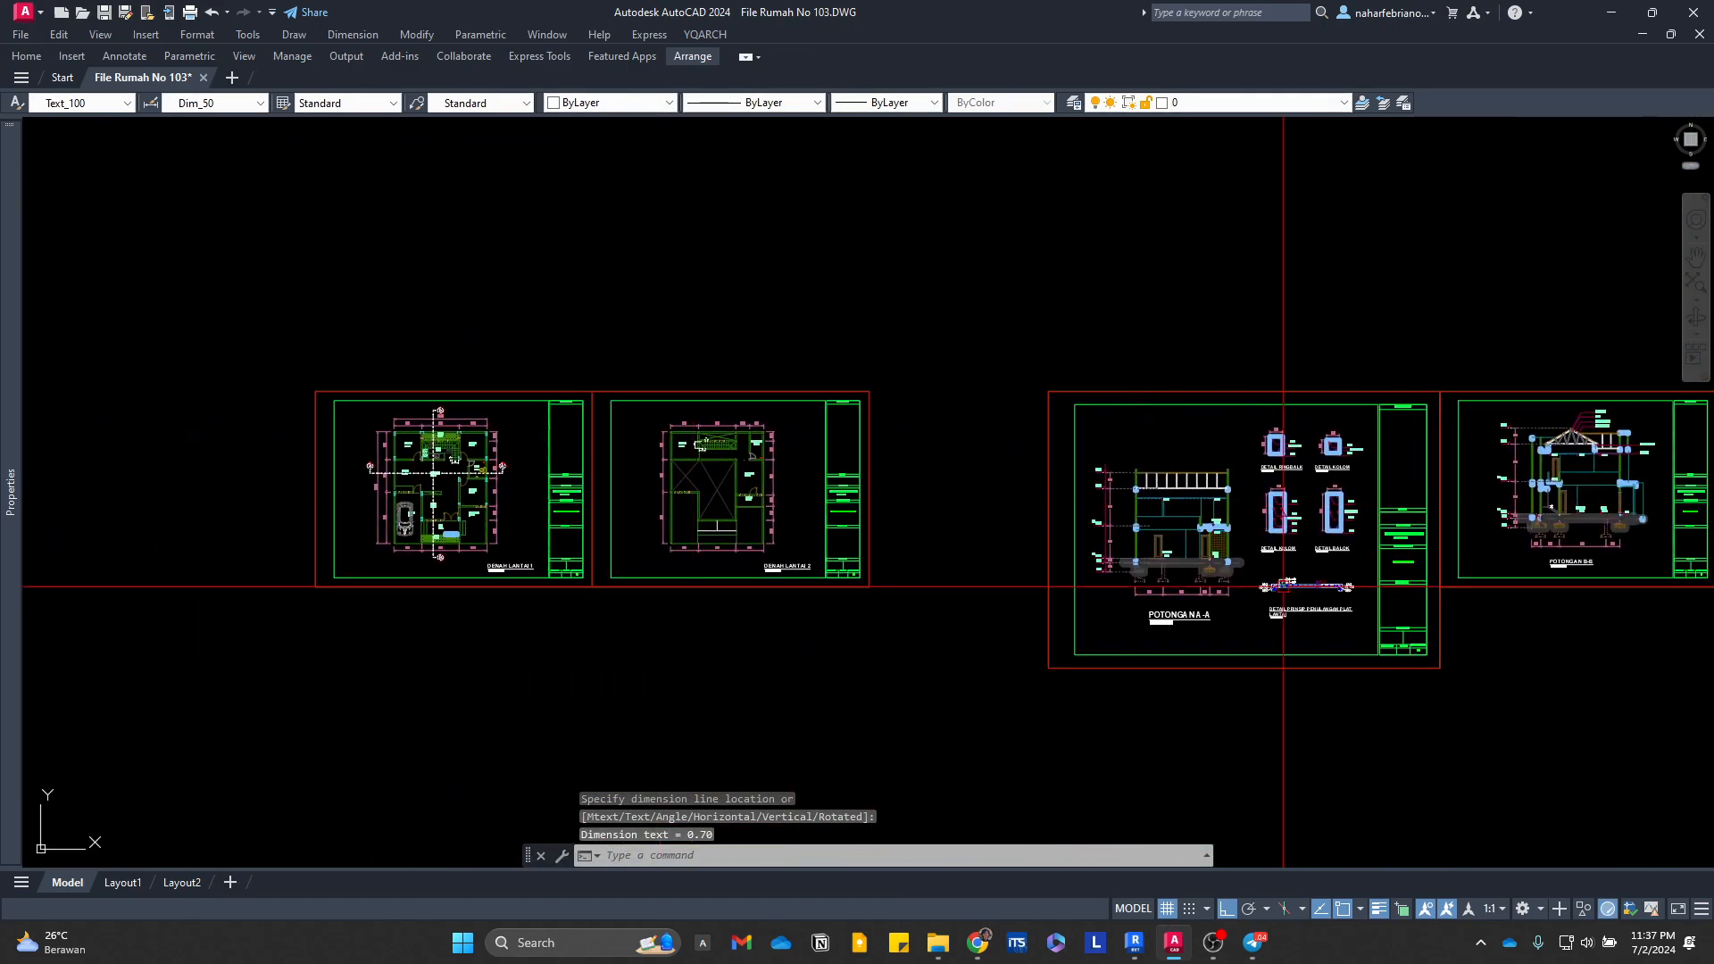
middle_click_drag(1282, 586, 708, 578)
scroll(977, 497, "up", 15)
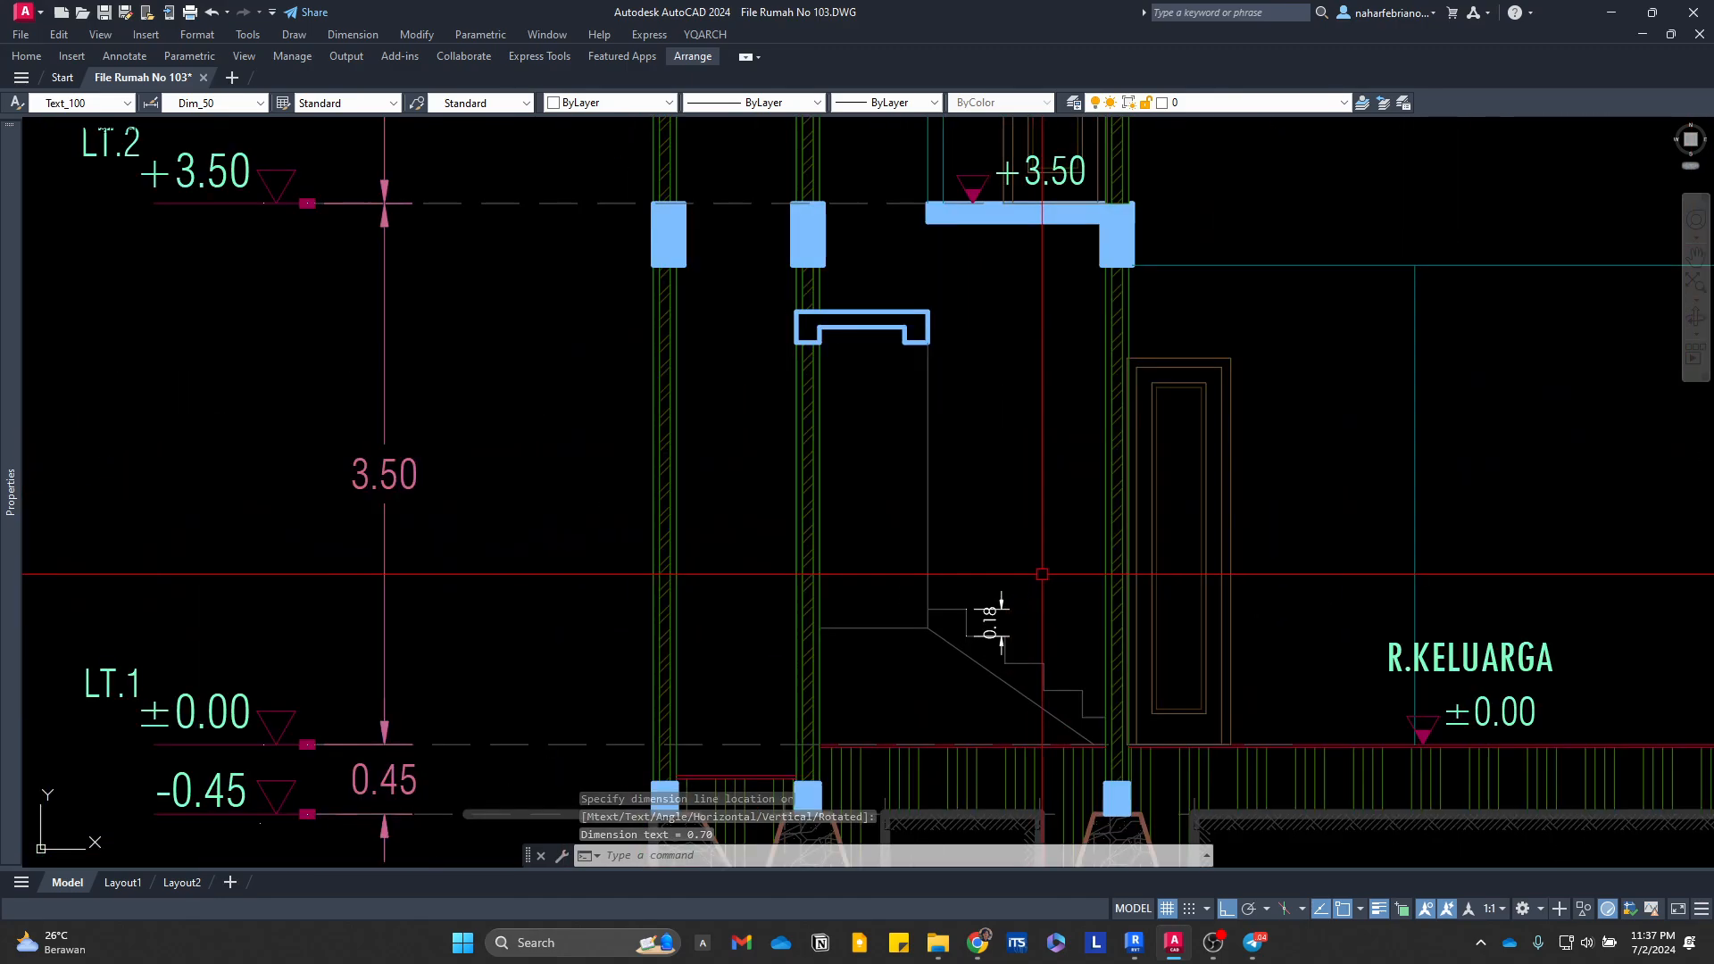
key("space")
key("Escape")
key("Escape")
type("e")
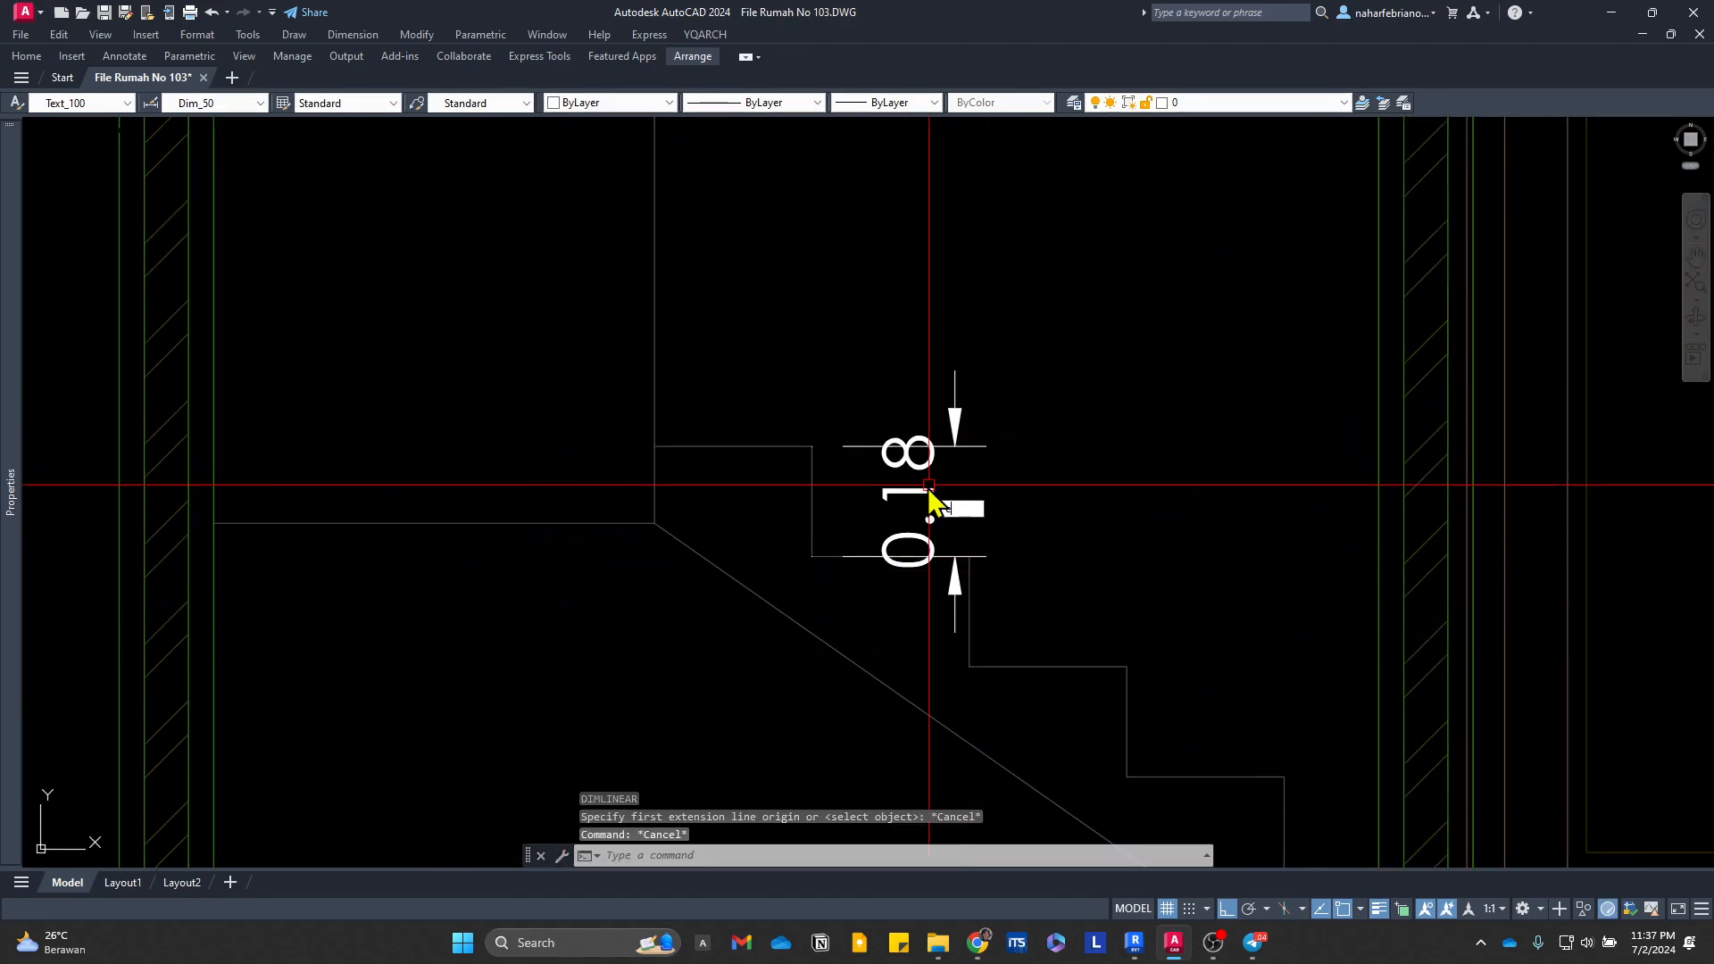
key("space")
left_click(913, 490)
Step: Add a vertical linear dimension for the height of the top riser of the lower stair flight in the section
key("space")
type("dli")
key("space")
left_click(811, 447)
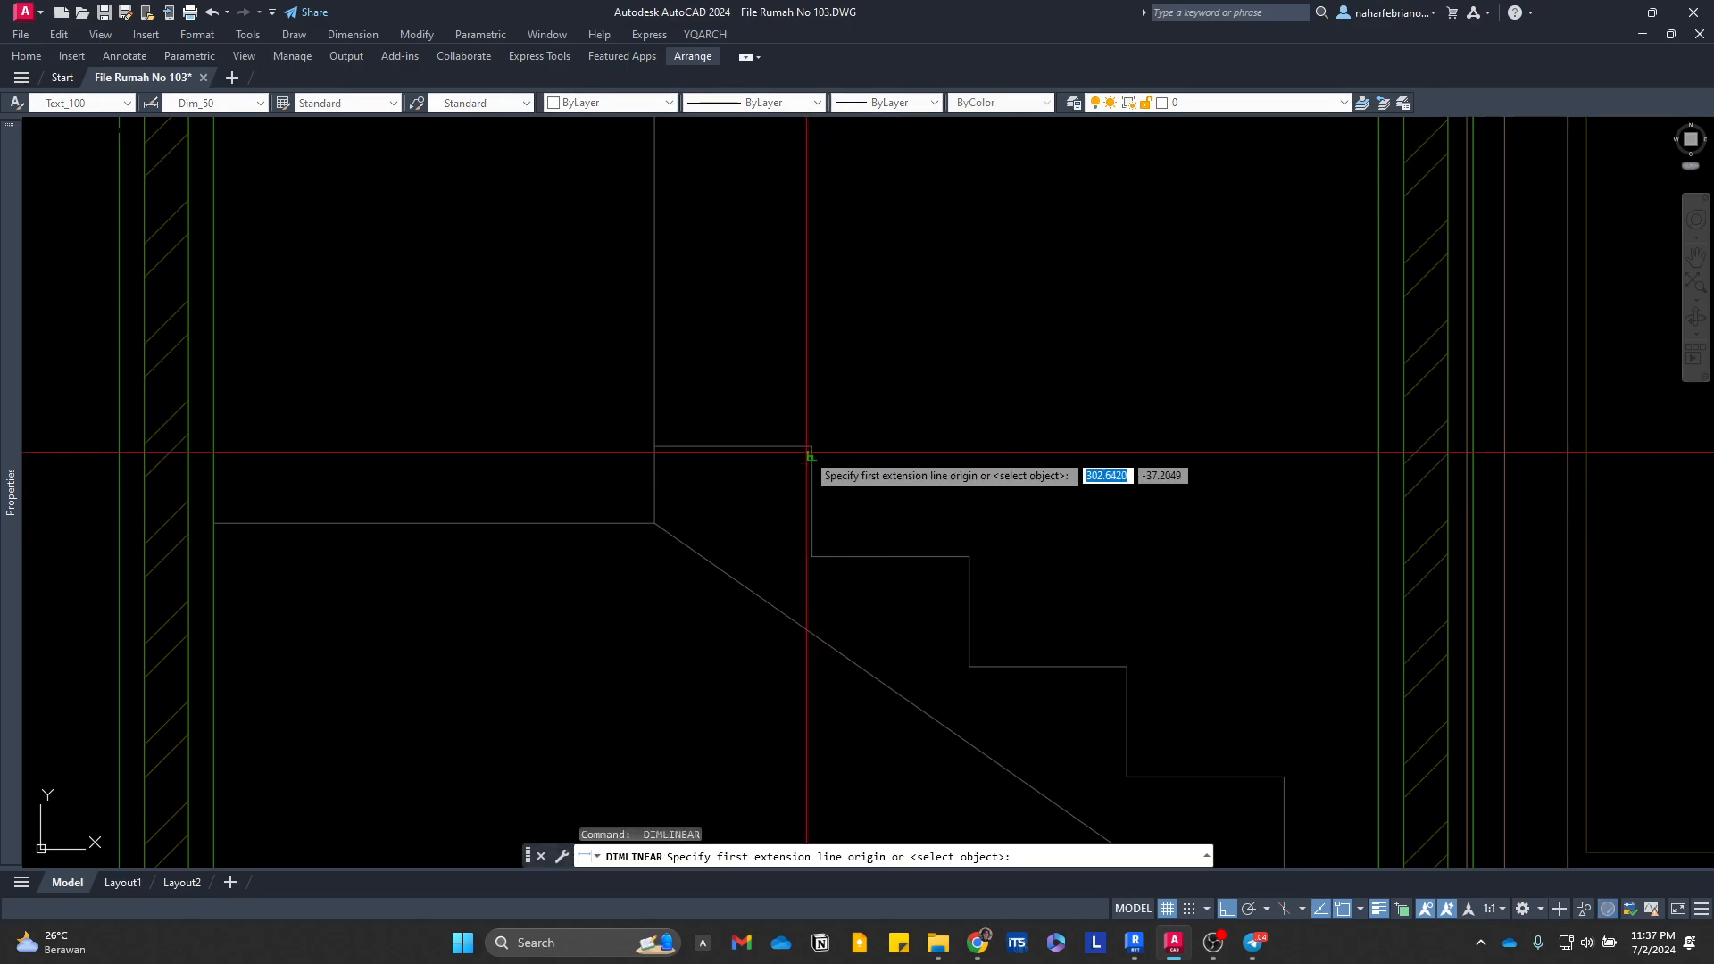
left_click(812, 556)
left_click(935, 482)
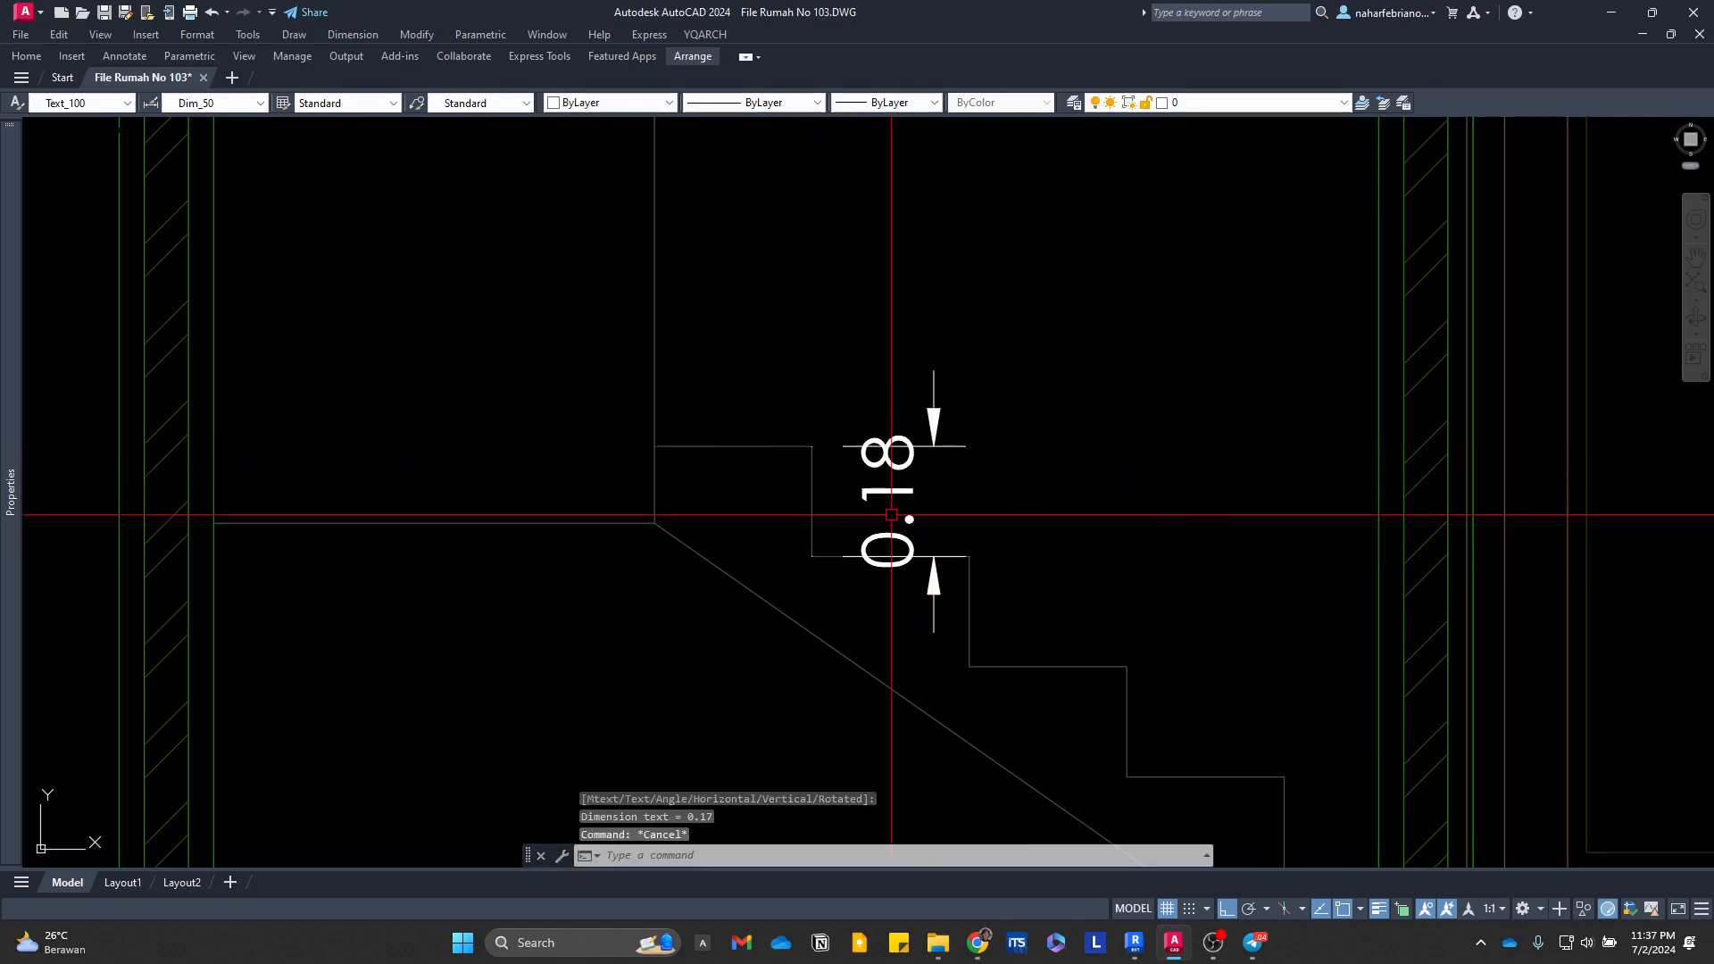
key("Escape")
scroll(935, 446, "down", 5)
scroll(933, 572, "down", 2)
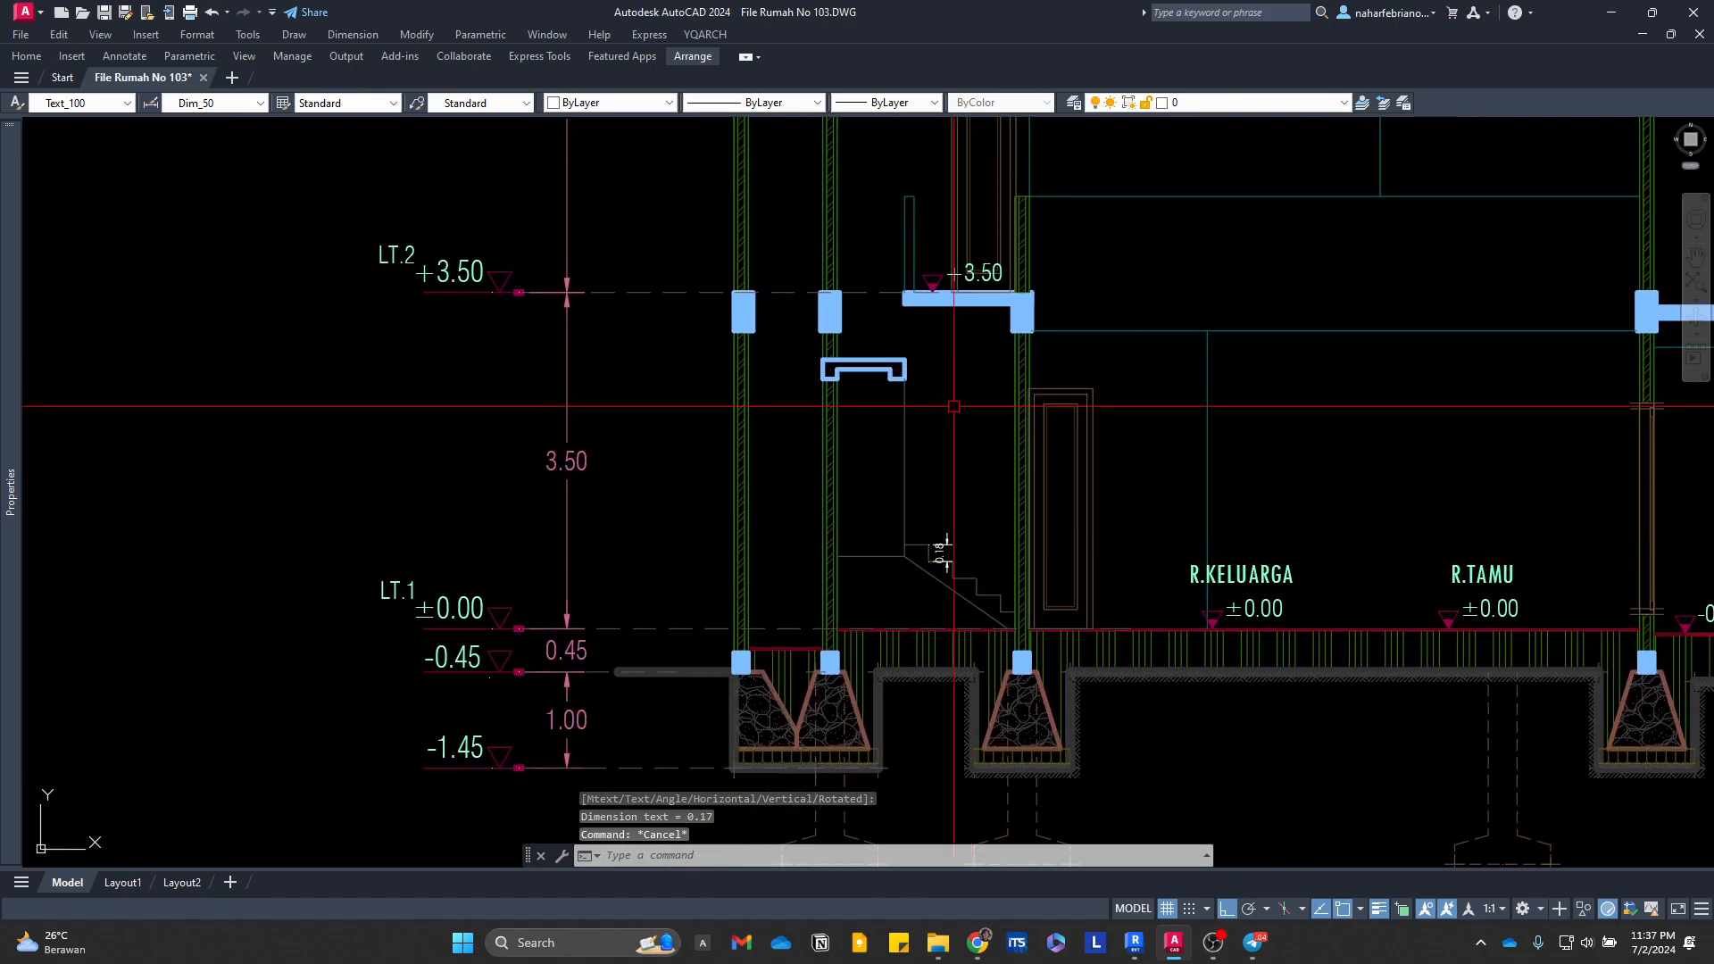
scroll(933, 514, "up", 2)
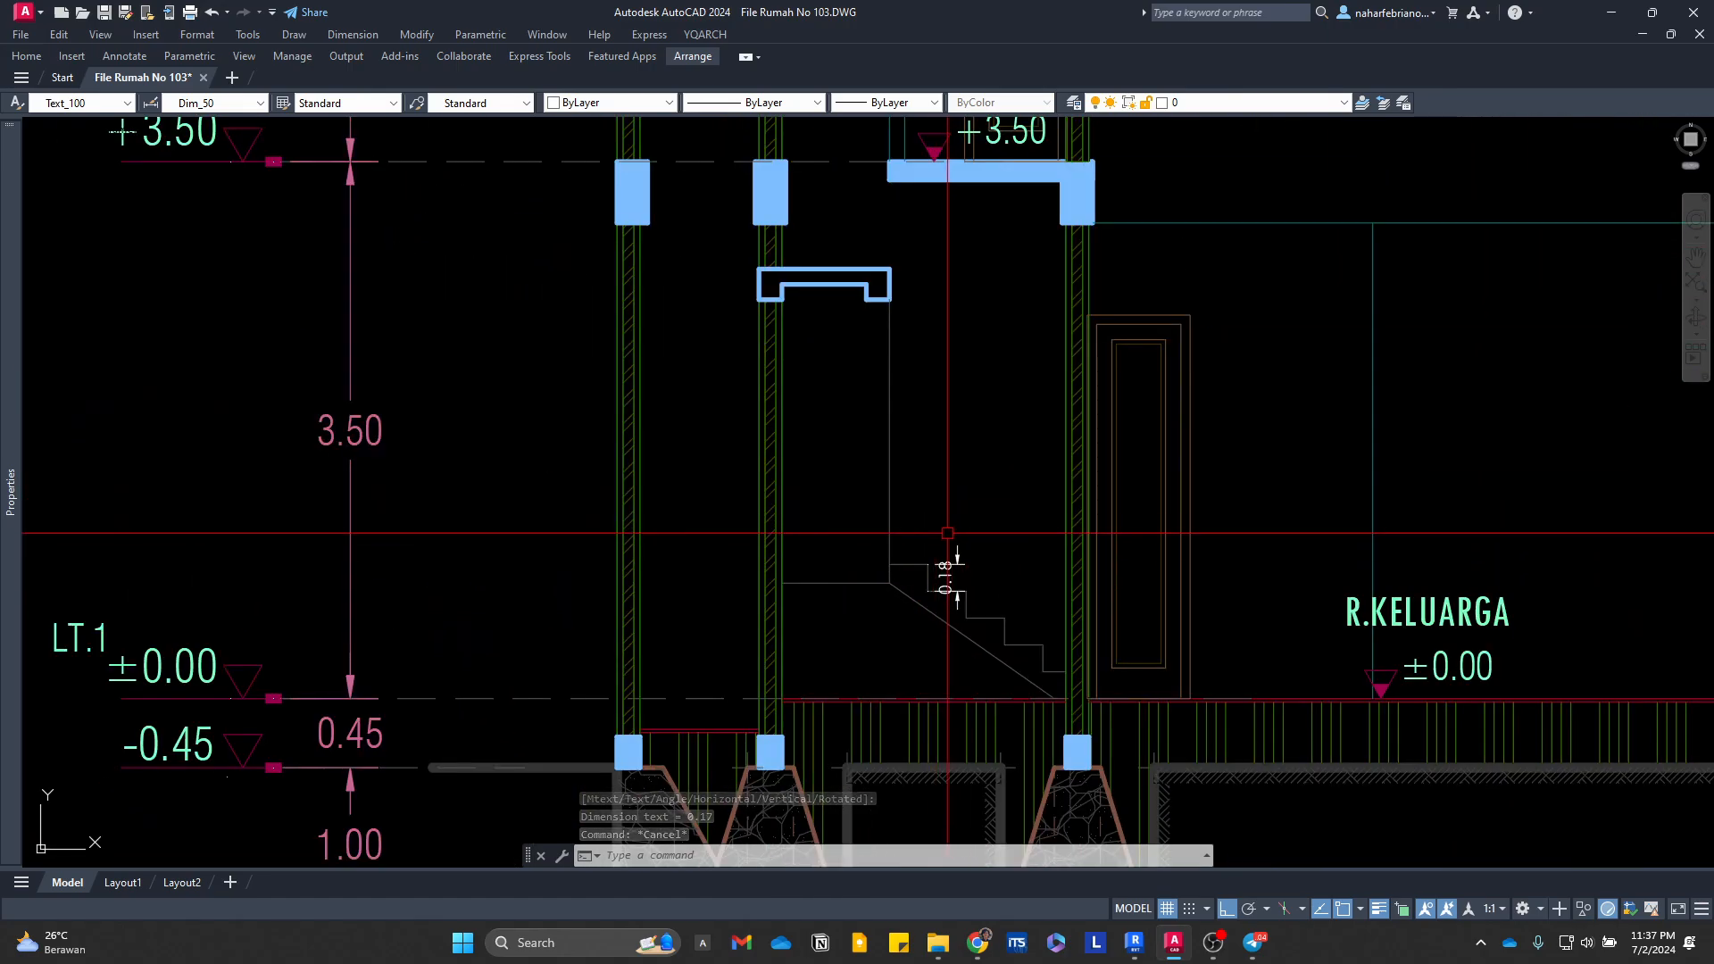
Step: Examine the stair's width, tread depth and landing dimensions beside the Mushola in the AutoCAD second-floor plan, alongside the Lantai 1 plan in Revit
scroll(861, 553, "down", 2)
scroll(848, 549, "down", 4)
middle_click_drag(425, 503, 1034, 460)
middle_click_drag(544, 484, 1287, 497)
middle_click_drag(639, 622, 1276, 533)
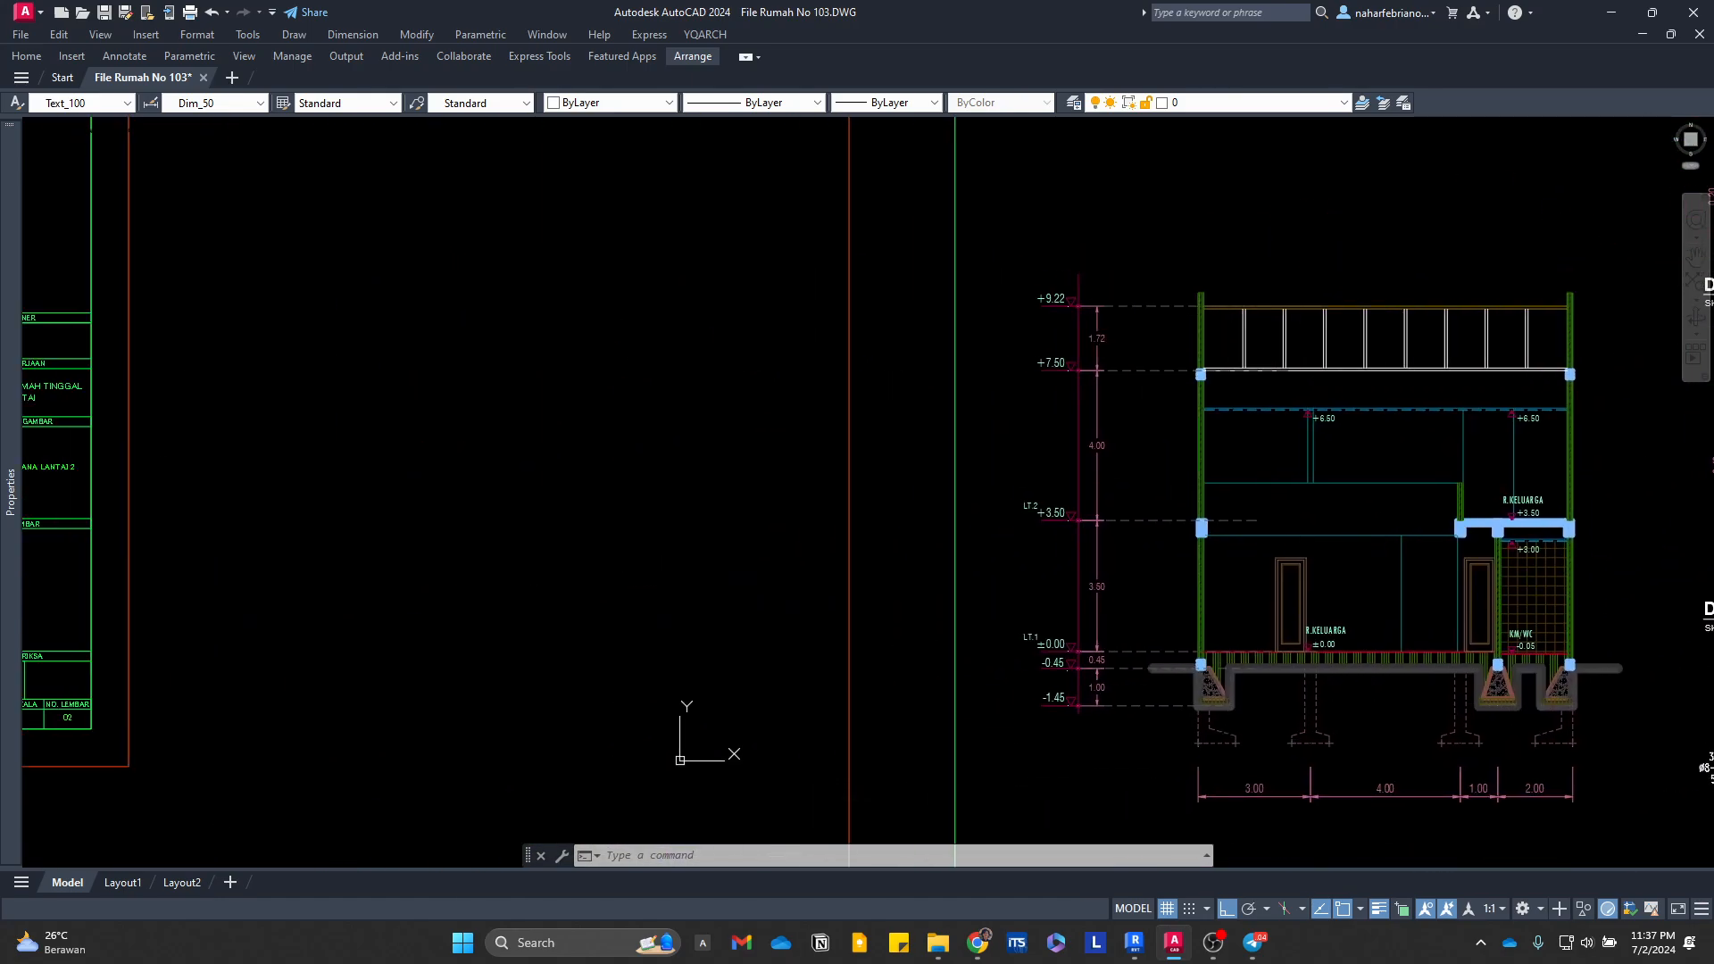
scroll(1277, 533, "down", 4)
middle_click_drag(878, 585, 1175, 592)
scroll(830, 491, "up", 4)
middle_click_drag(834, 493, 1046, 676)
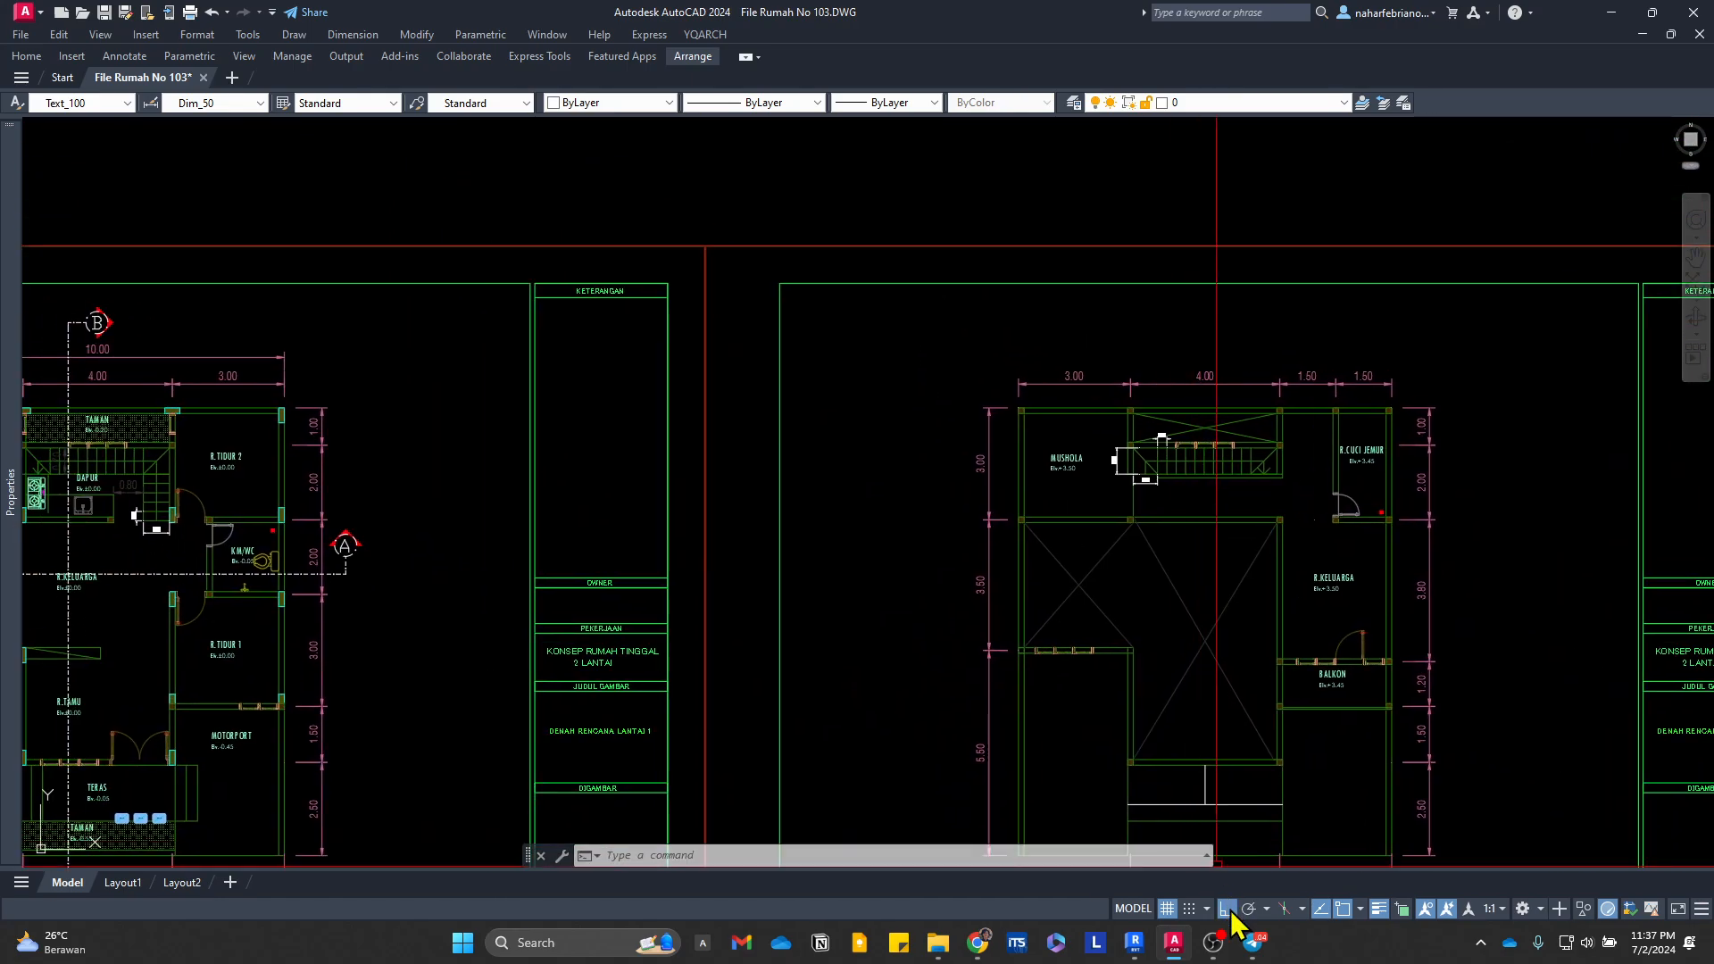
left_click(1141, 945)
scroll(916, 571, "down", 1)
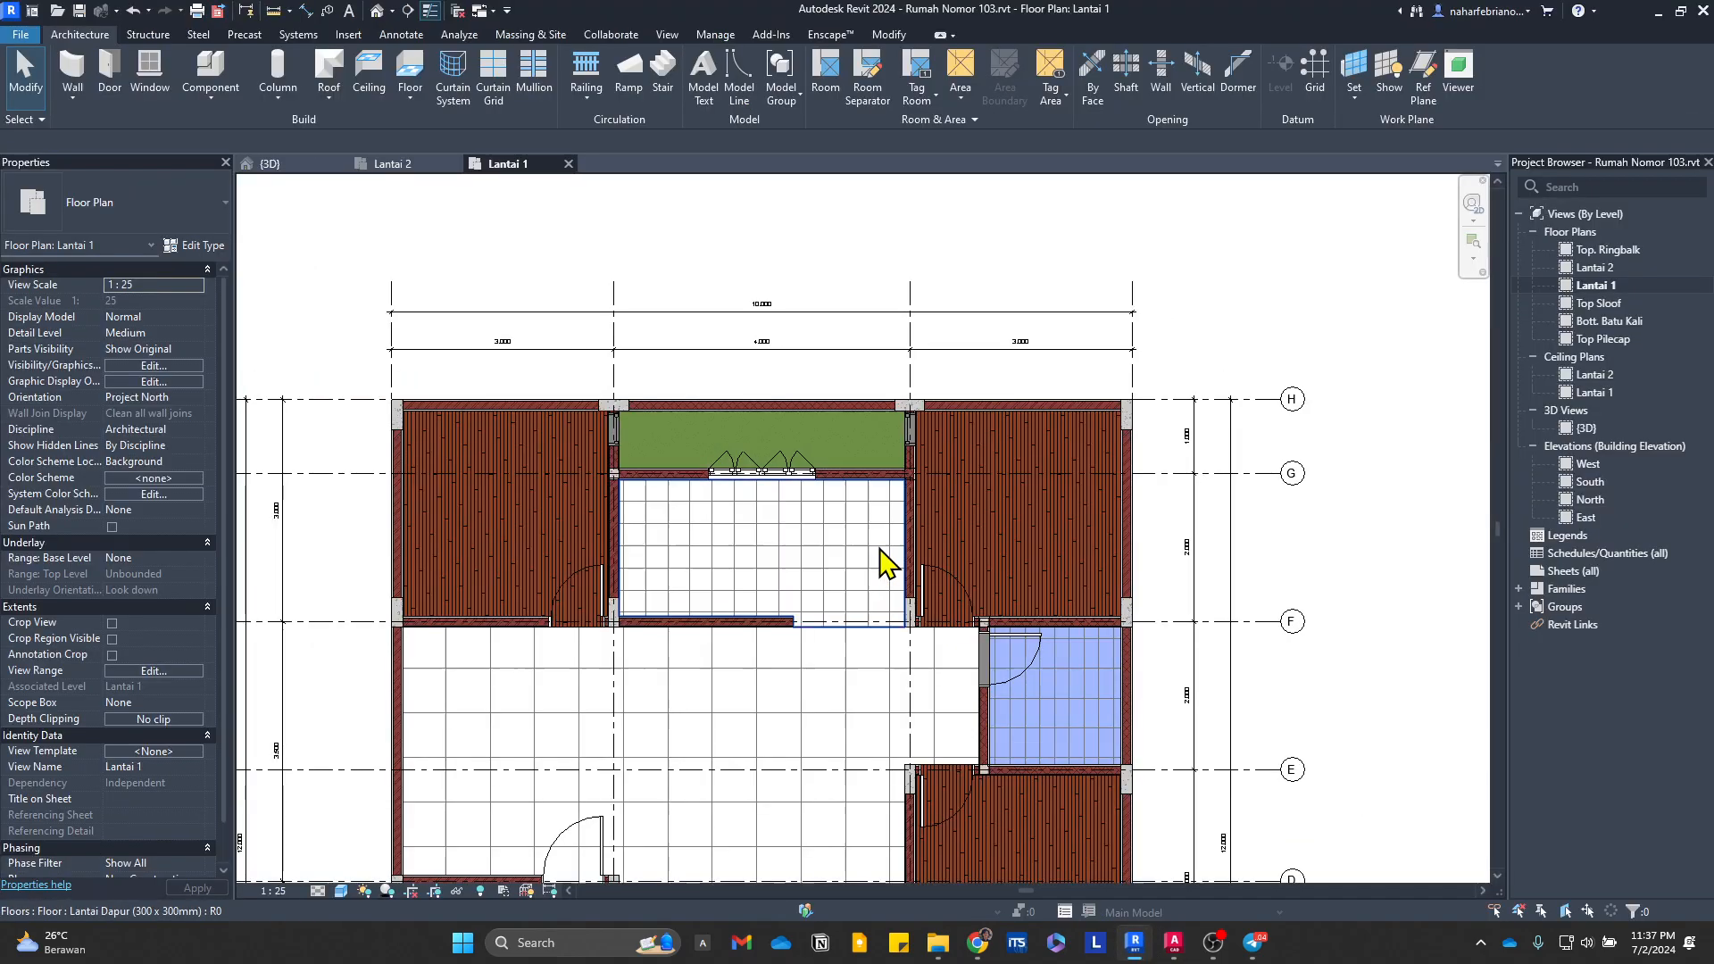
scroll(882, 543, "up", 3)
left_click(1175, 943)
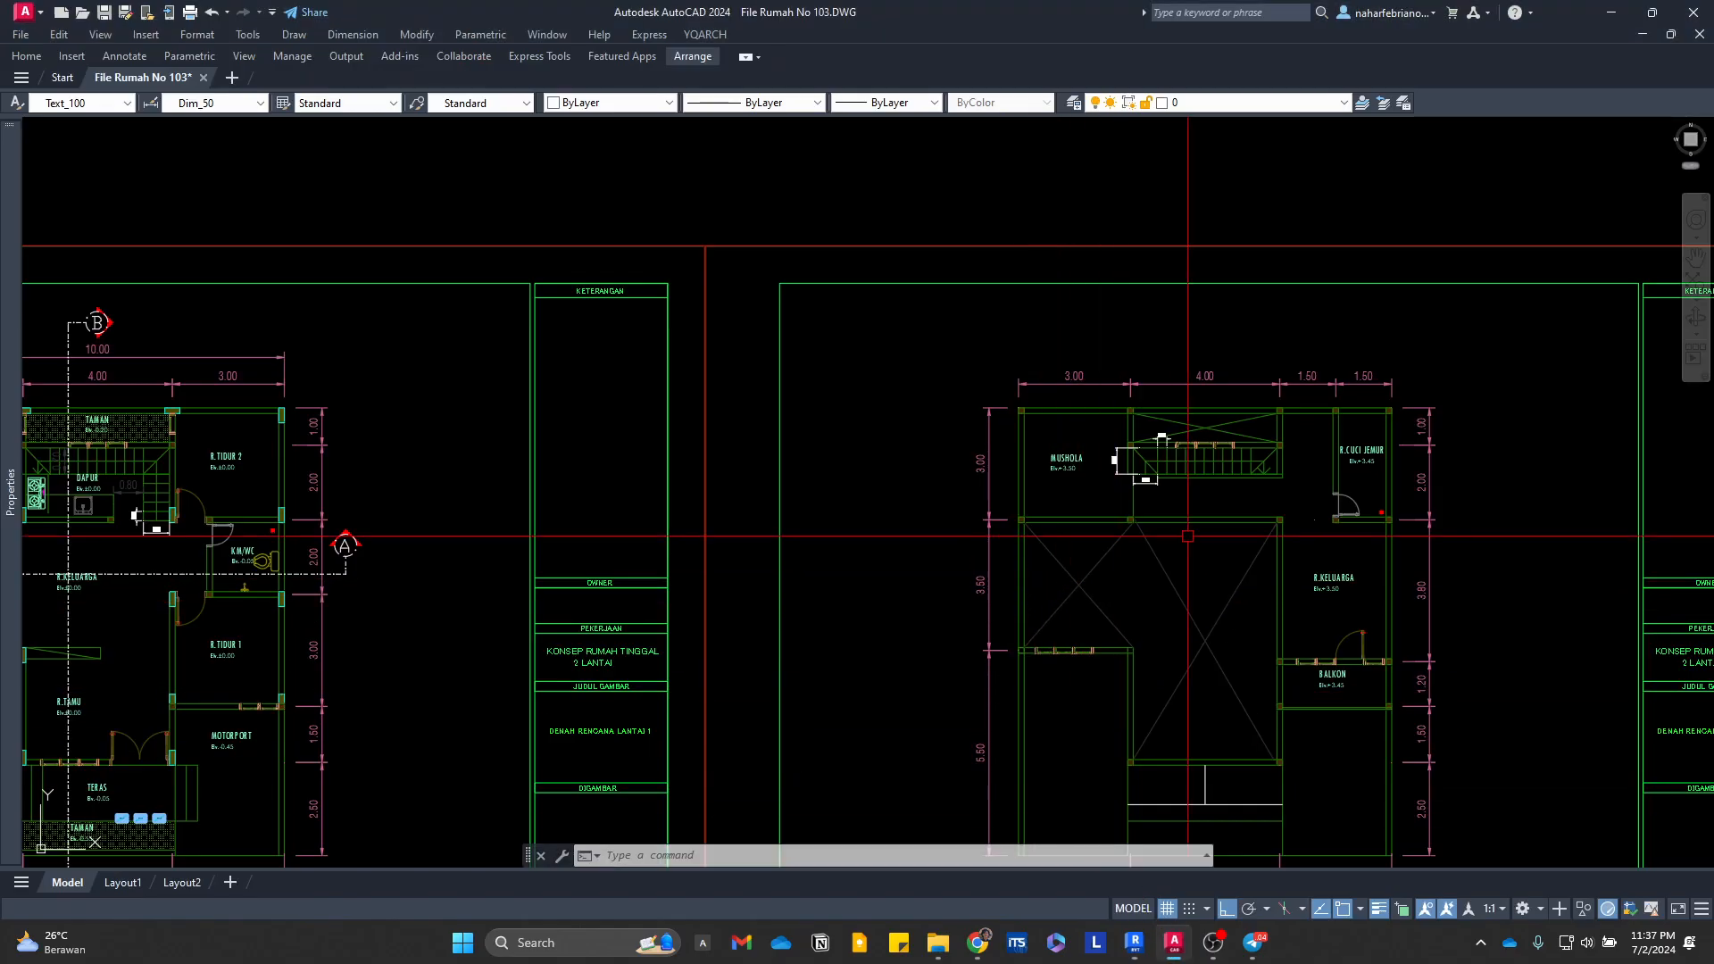
scroll(1264, 469, "up", 4)
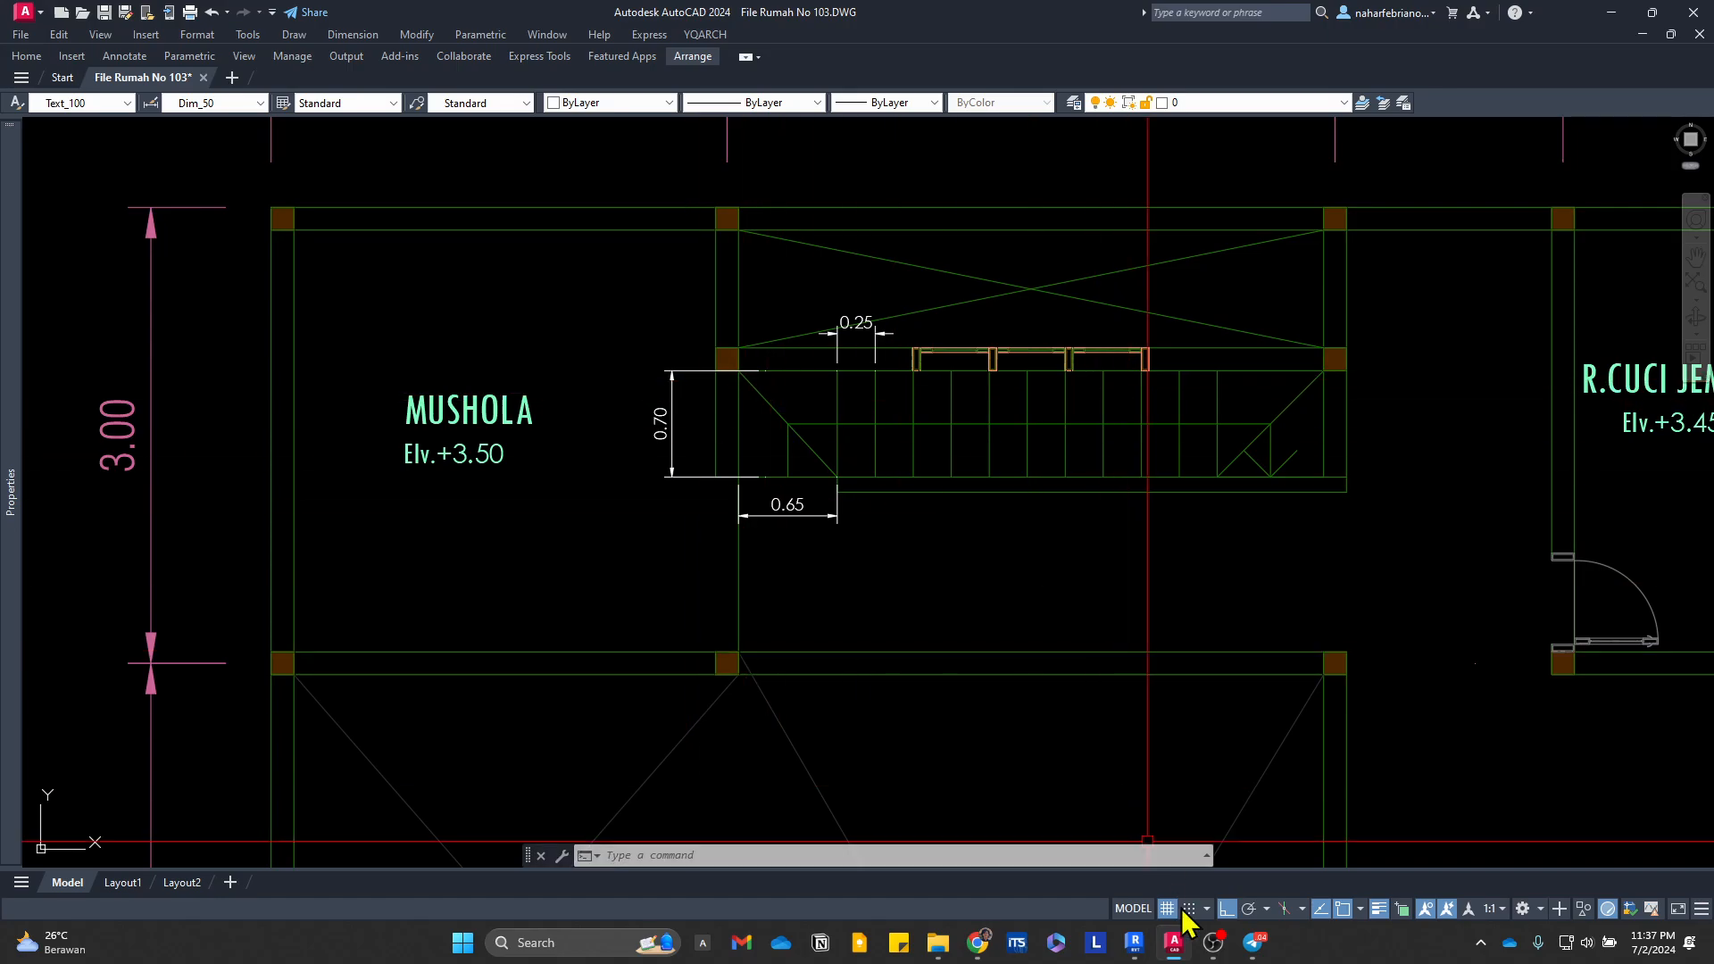
Step: Switch to Revit, cancel the stair being created, and purge only the unused cast-in-place stair type Tangga Utama
left_click(1137, 953)
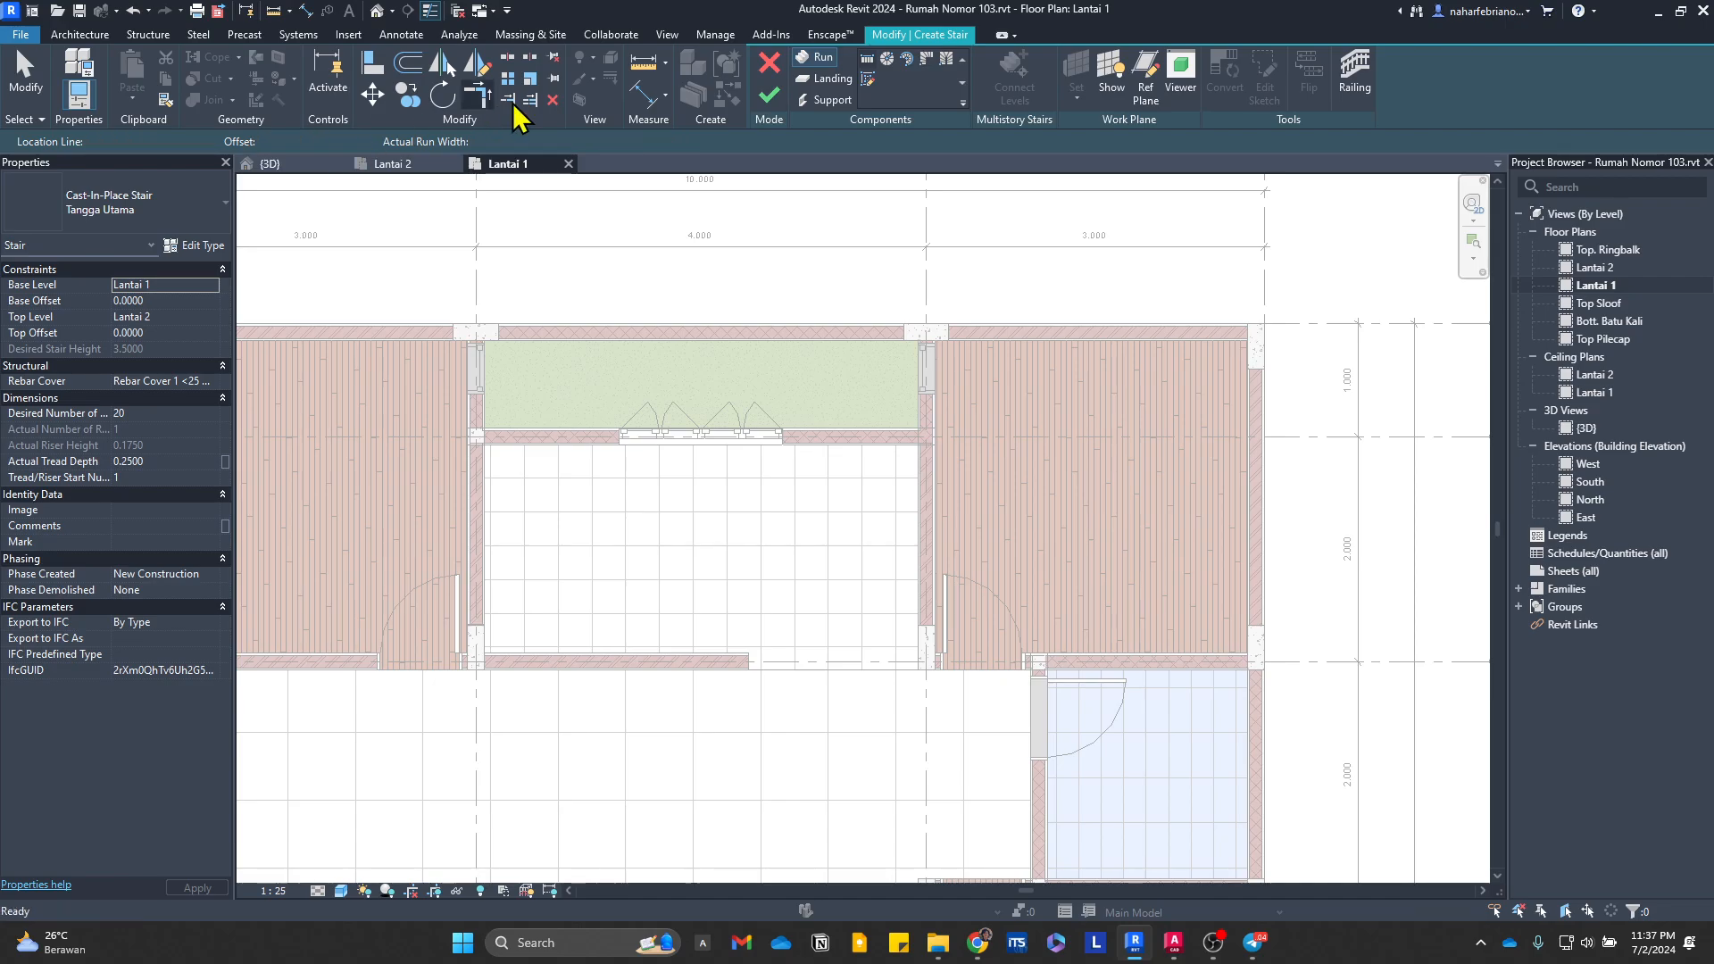
left_click(773, 66)
left_click(717, 34)
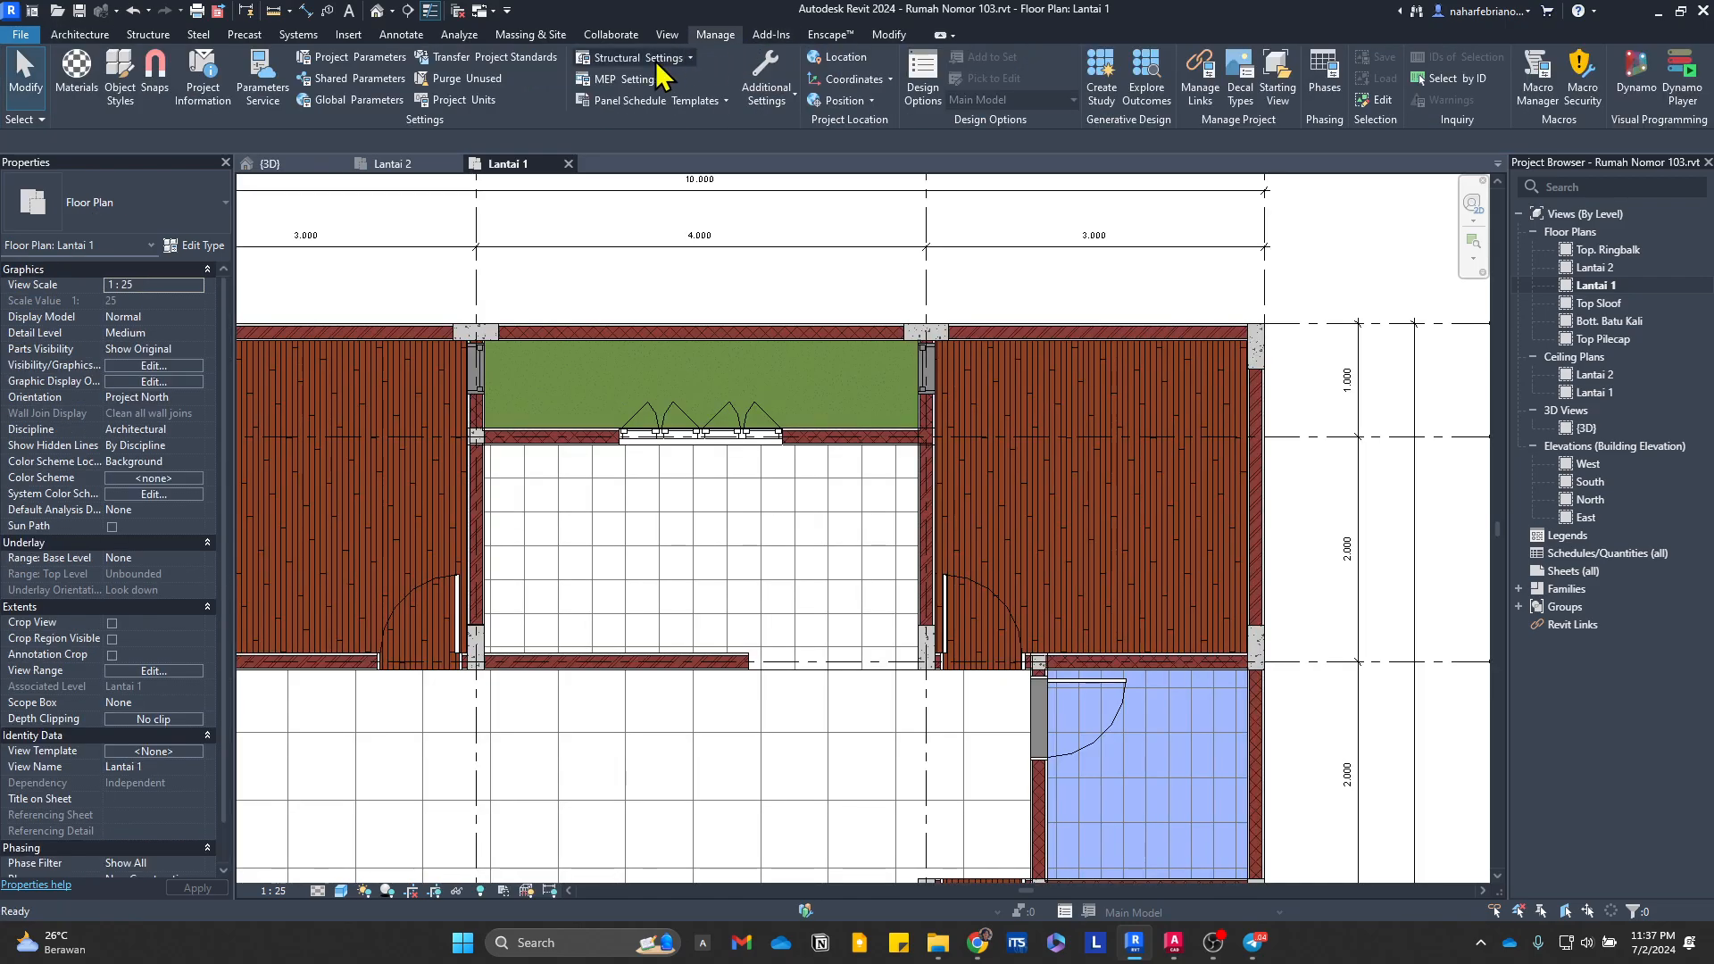
left_click(494, 82)
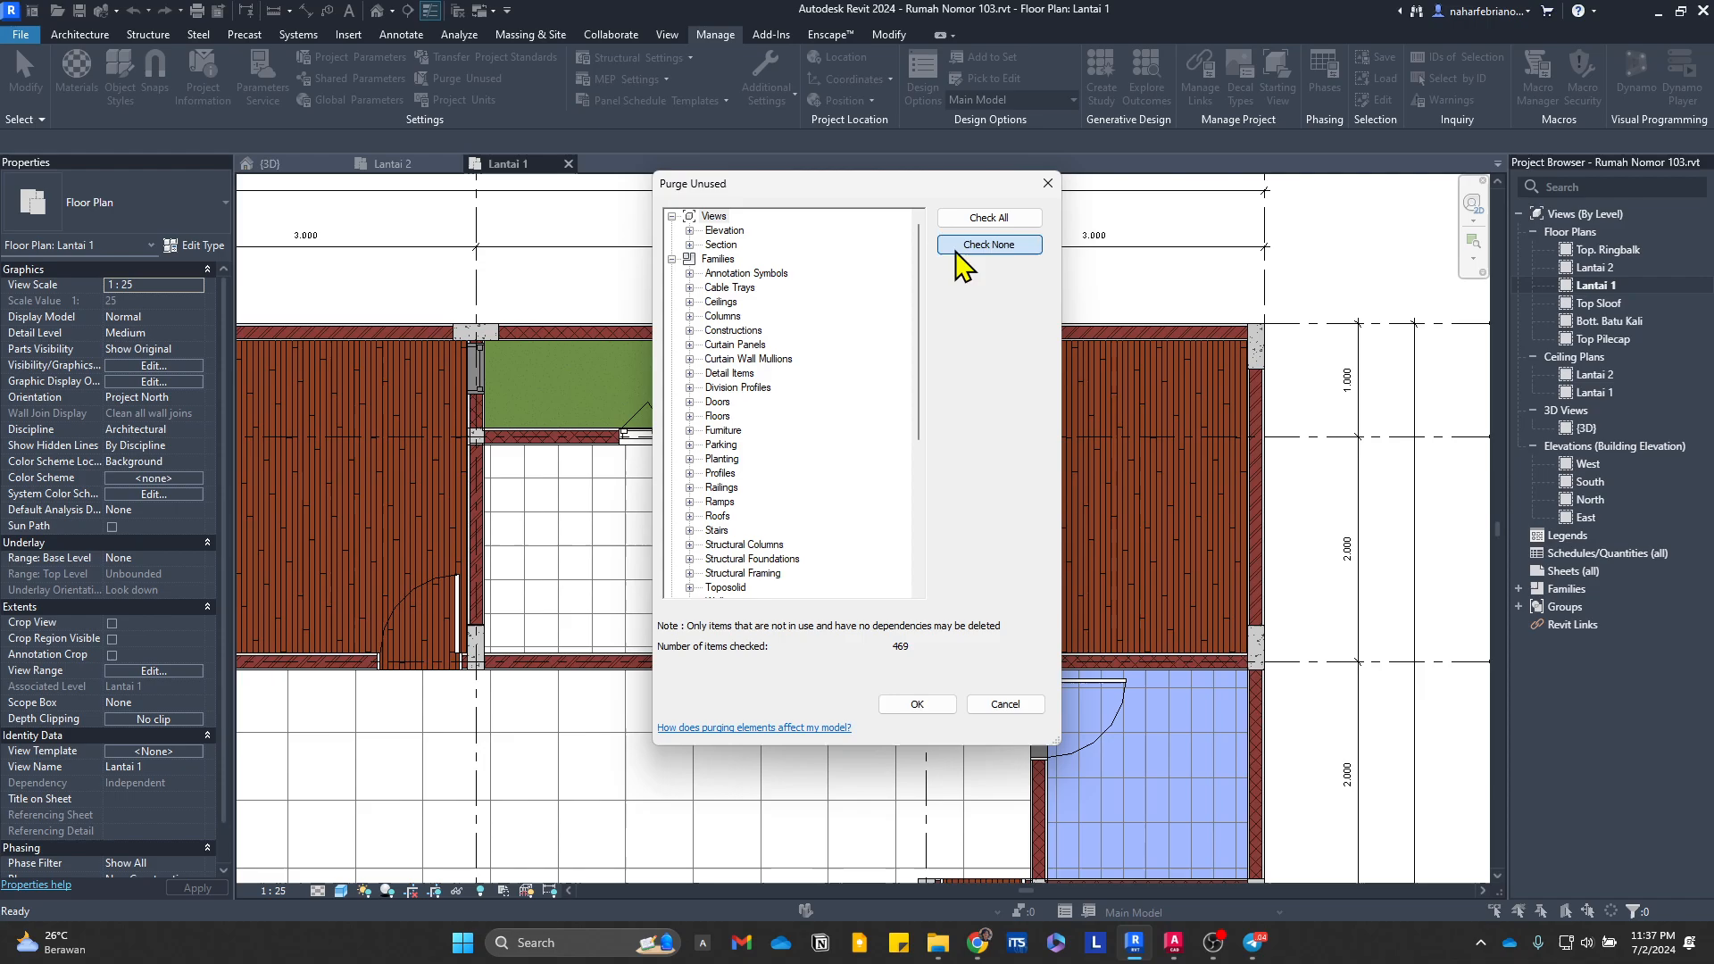
left_click(689, 530)
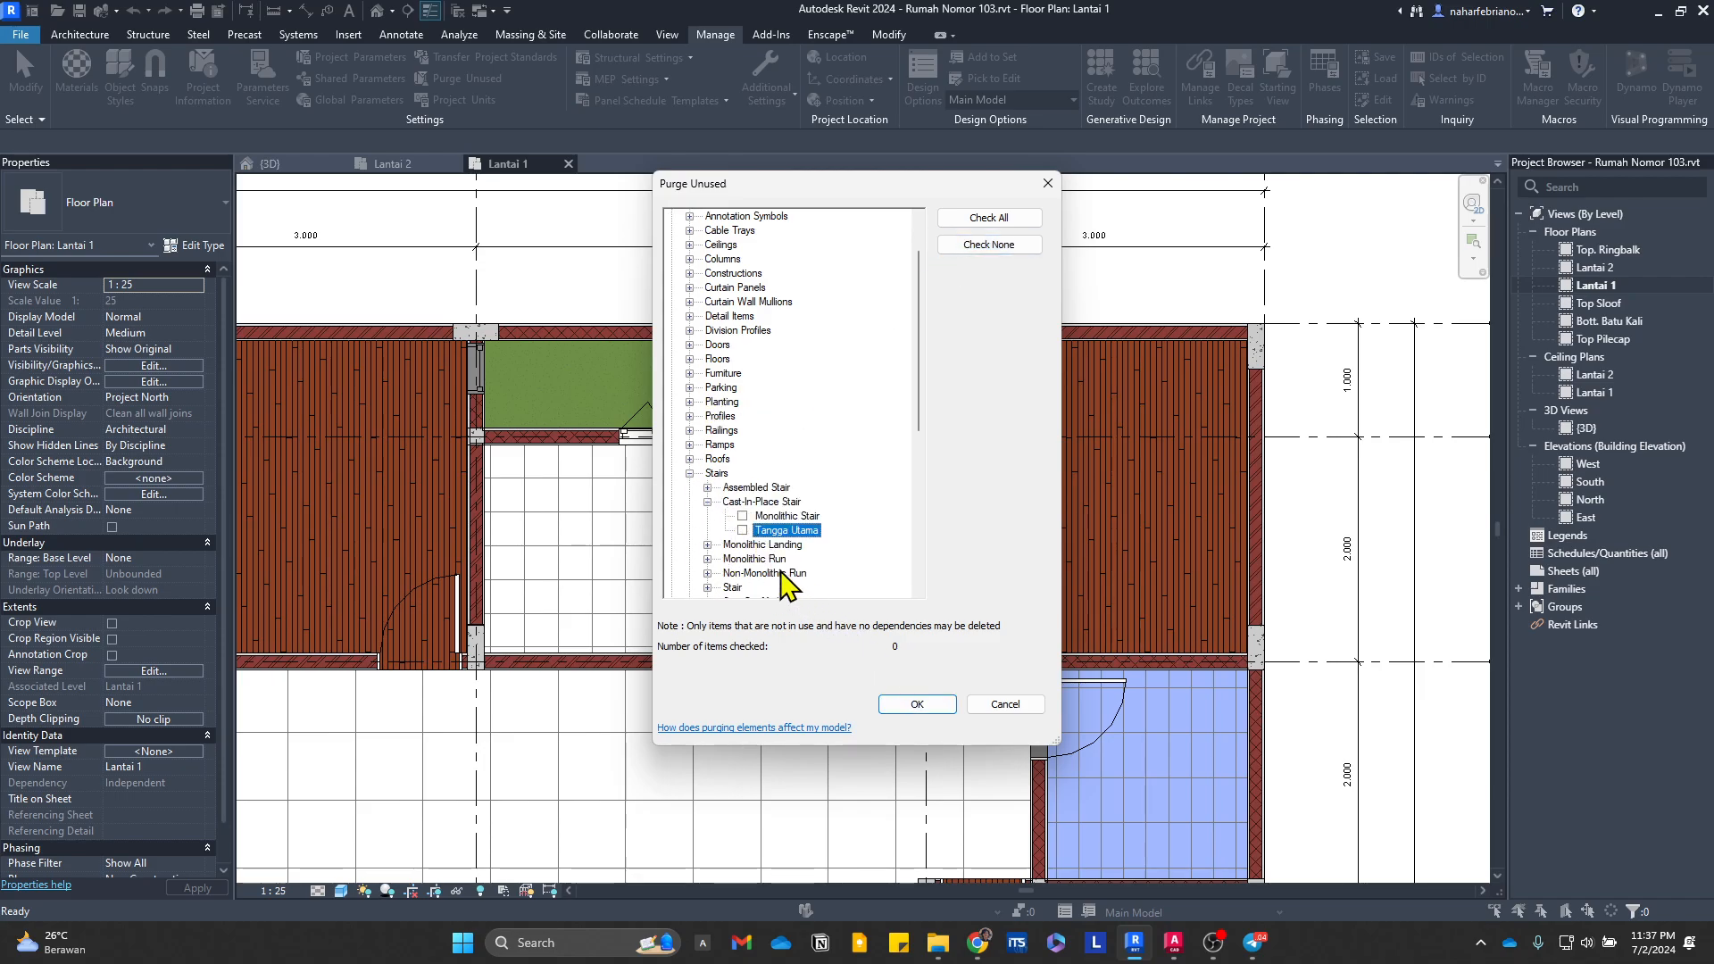
left_click(916, 705)
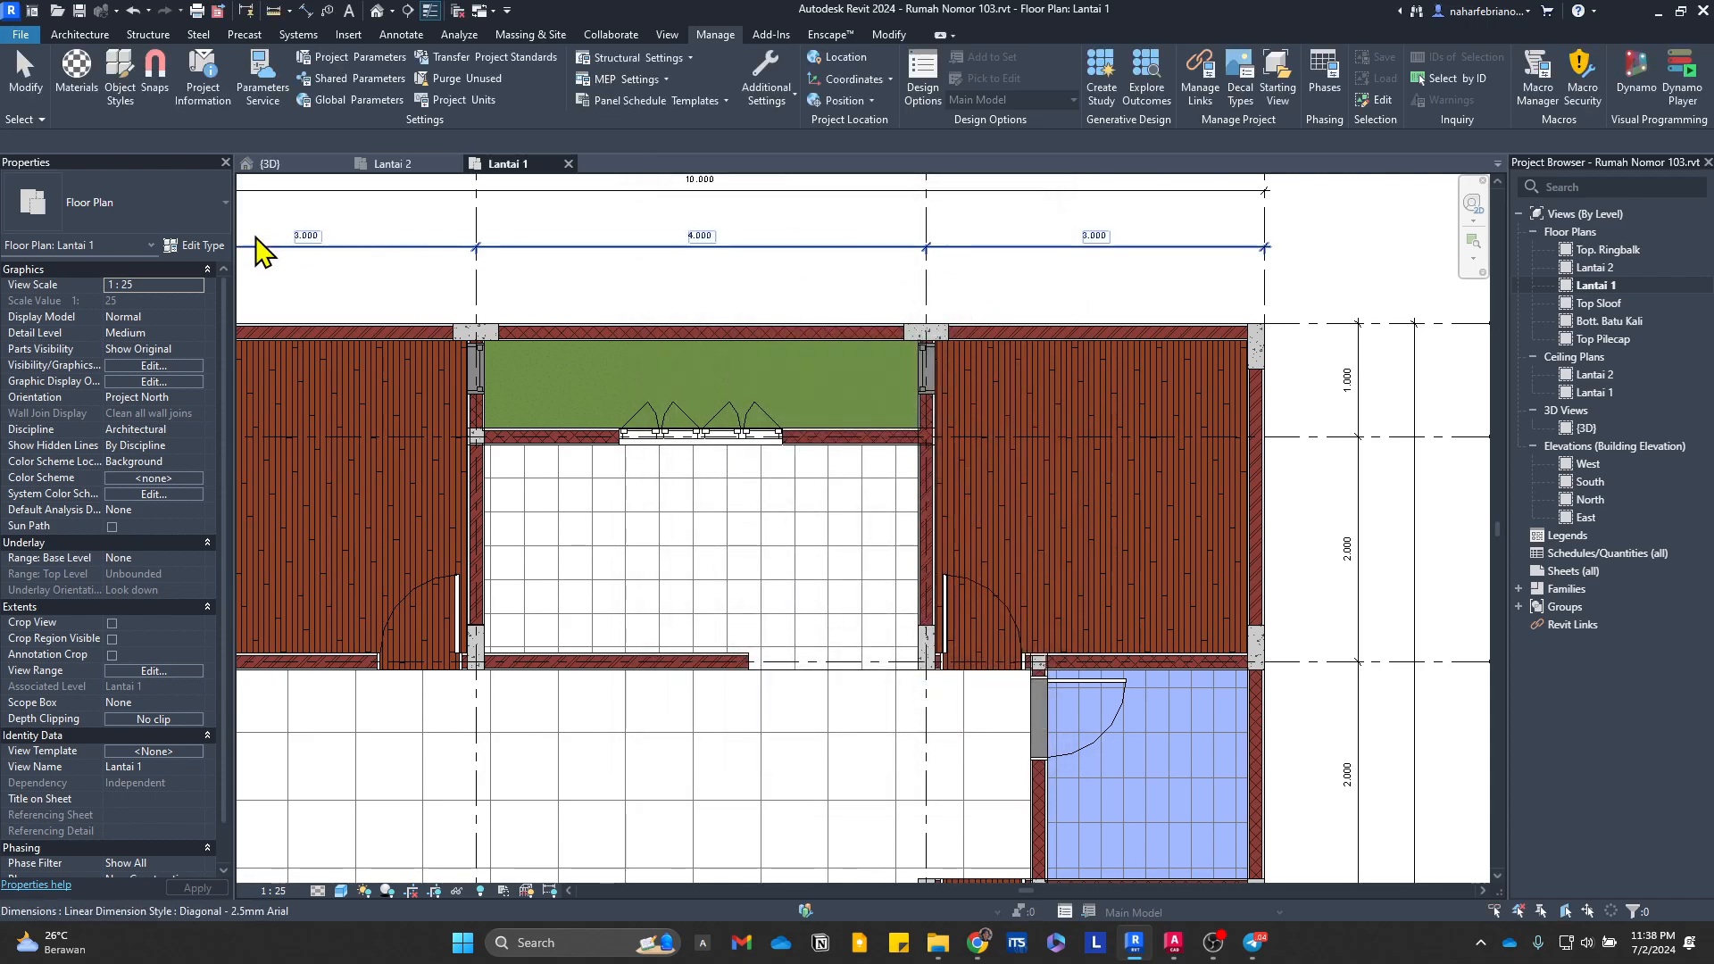
Step: Start a new stair on Lantai 1 and duplicate the cast-in-place stair type Tangga Teras as Tangga Utama
left_click(109, 36)
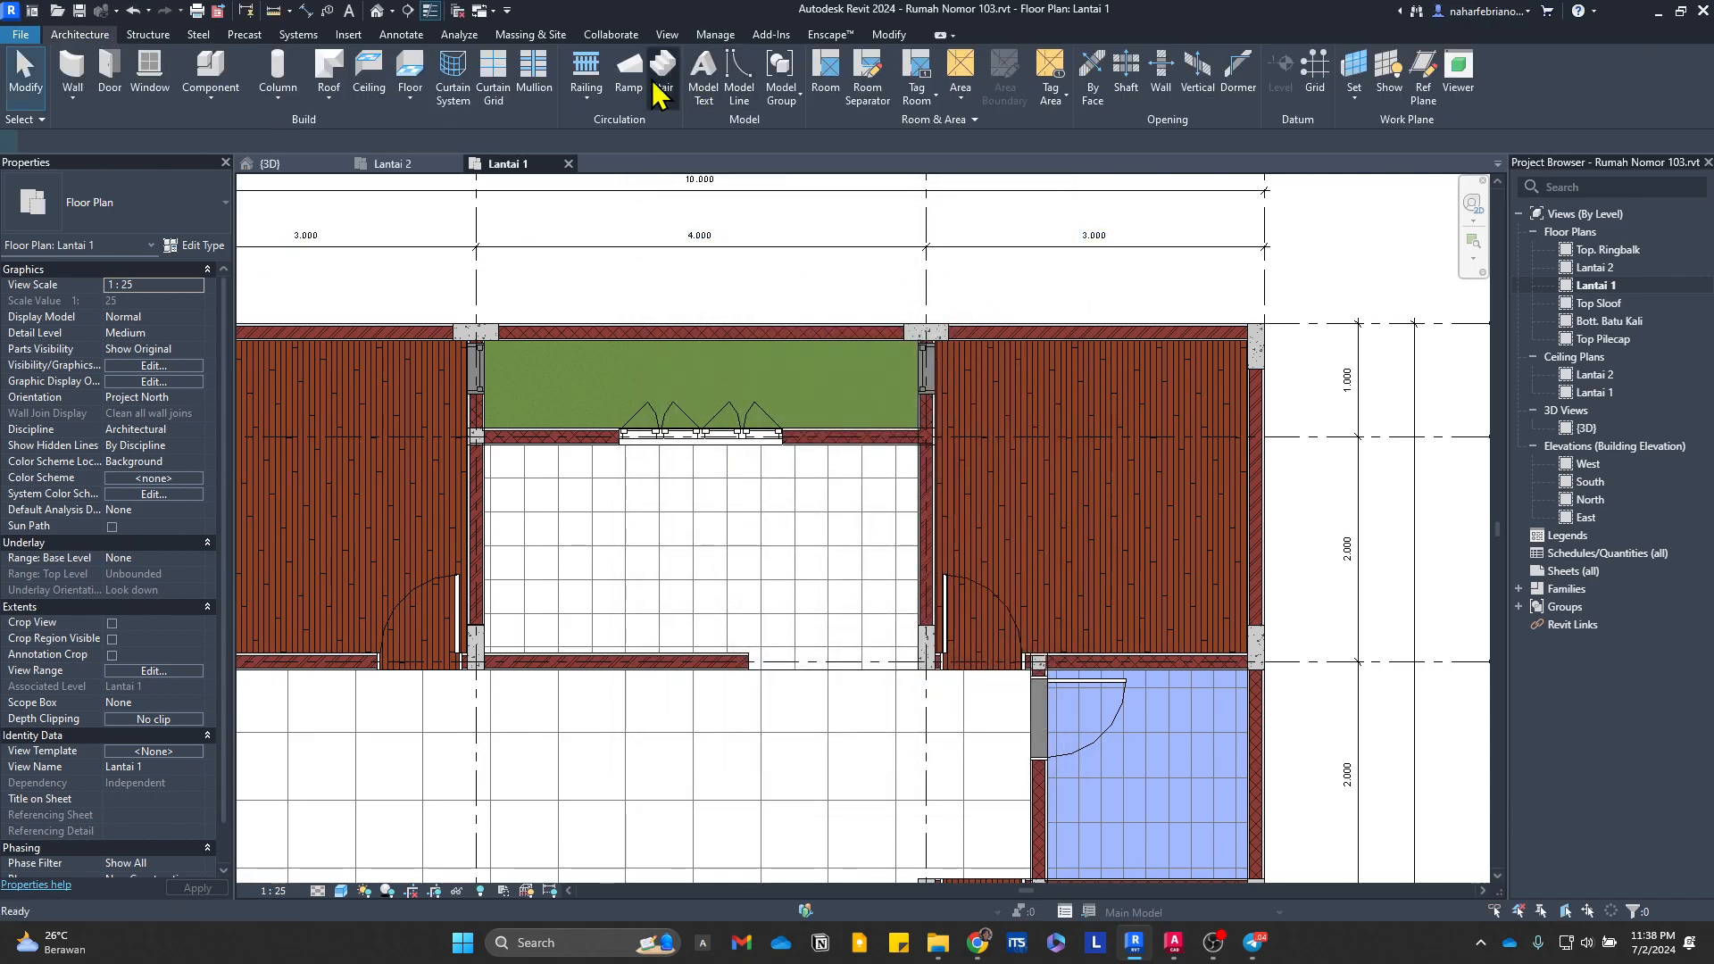
left_click(660, 76)
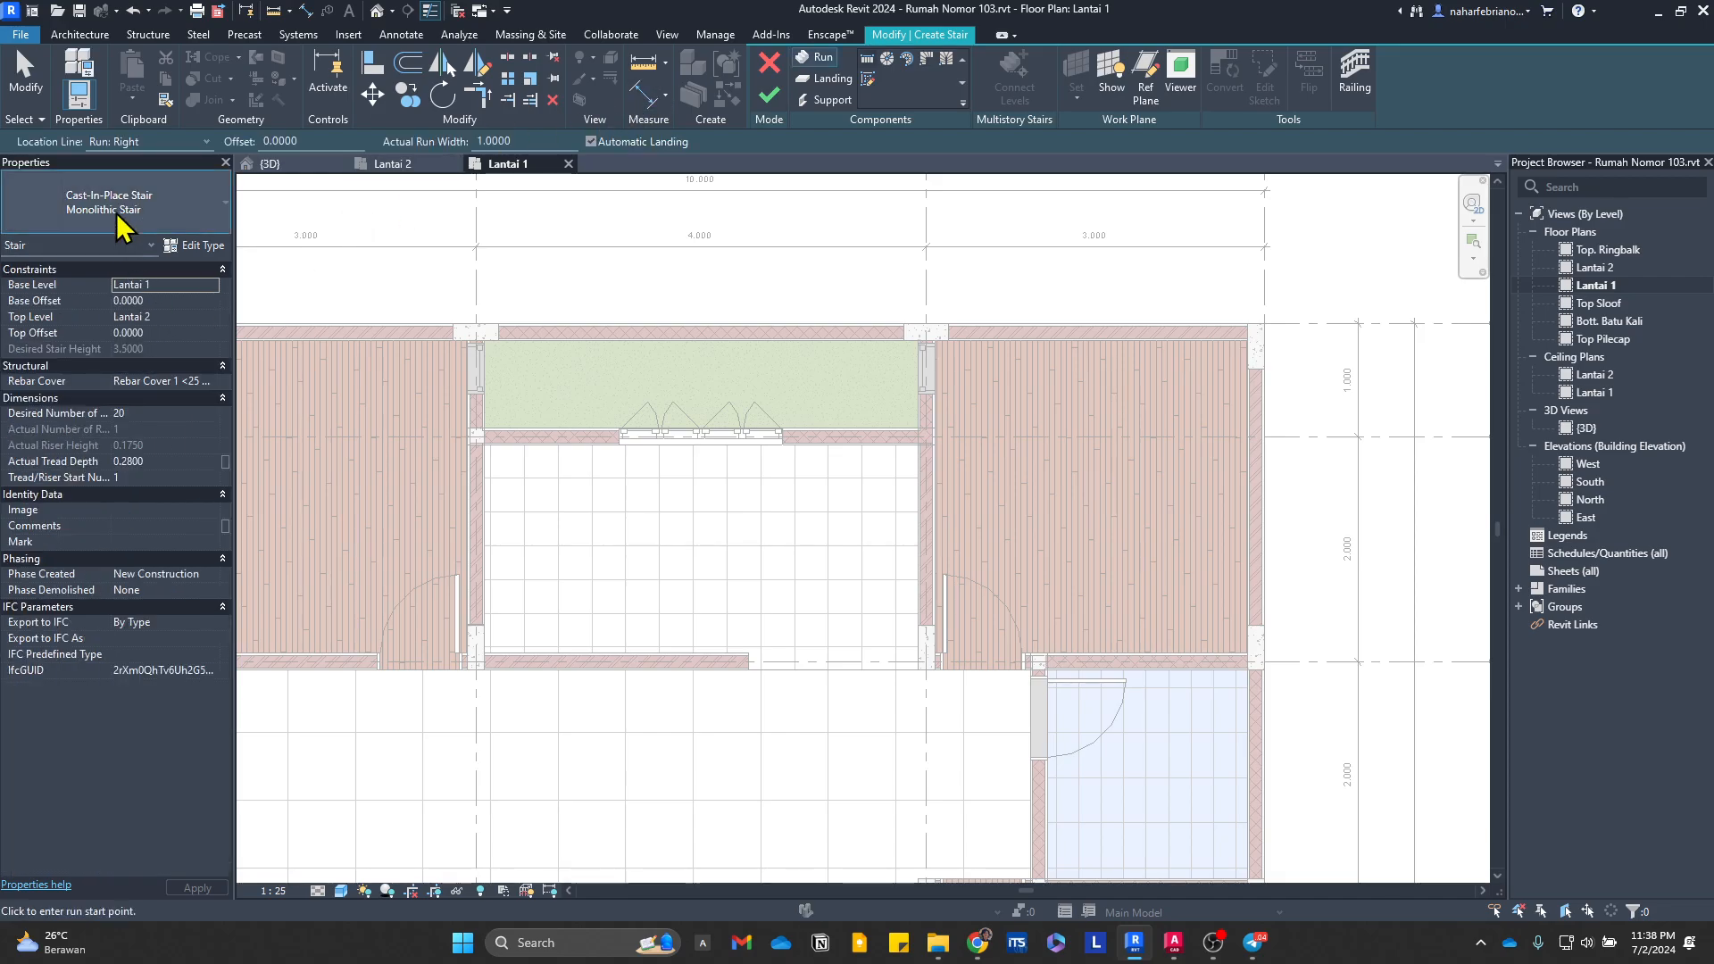
left_click(116, 213)
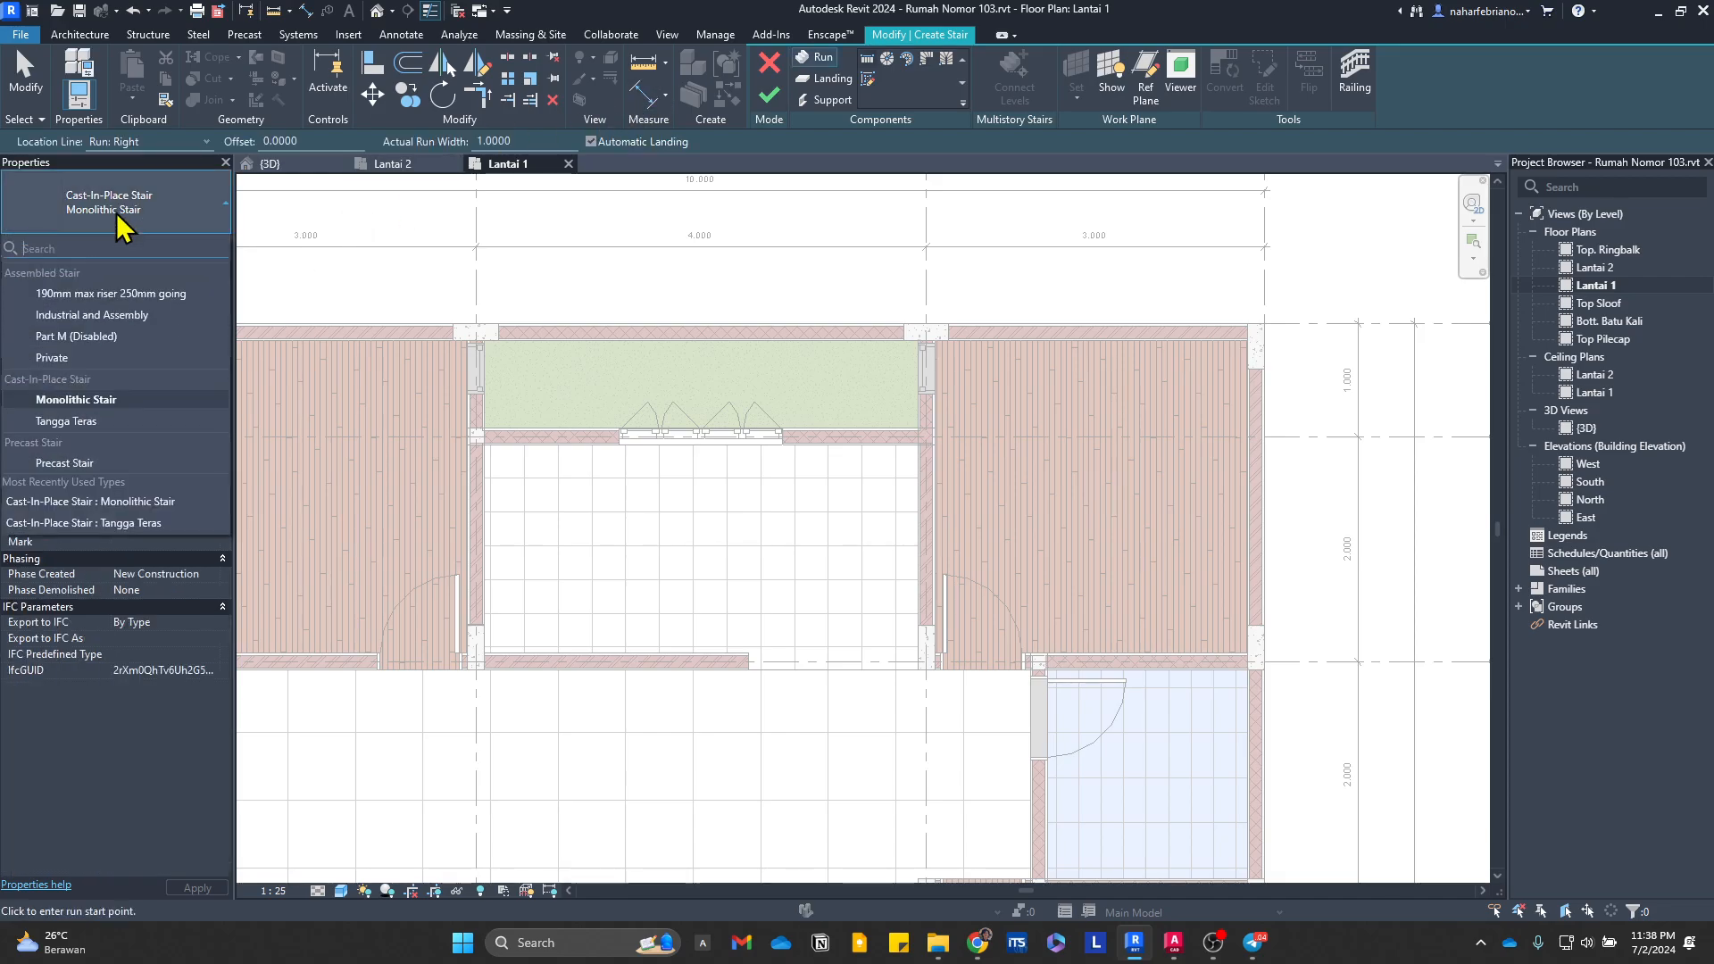
left_click(174, 398)
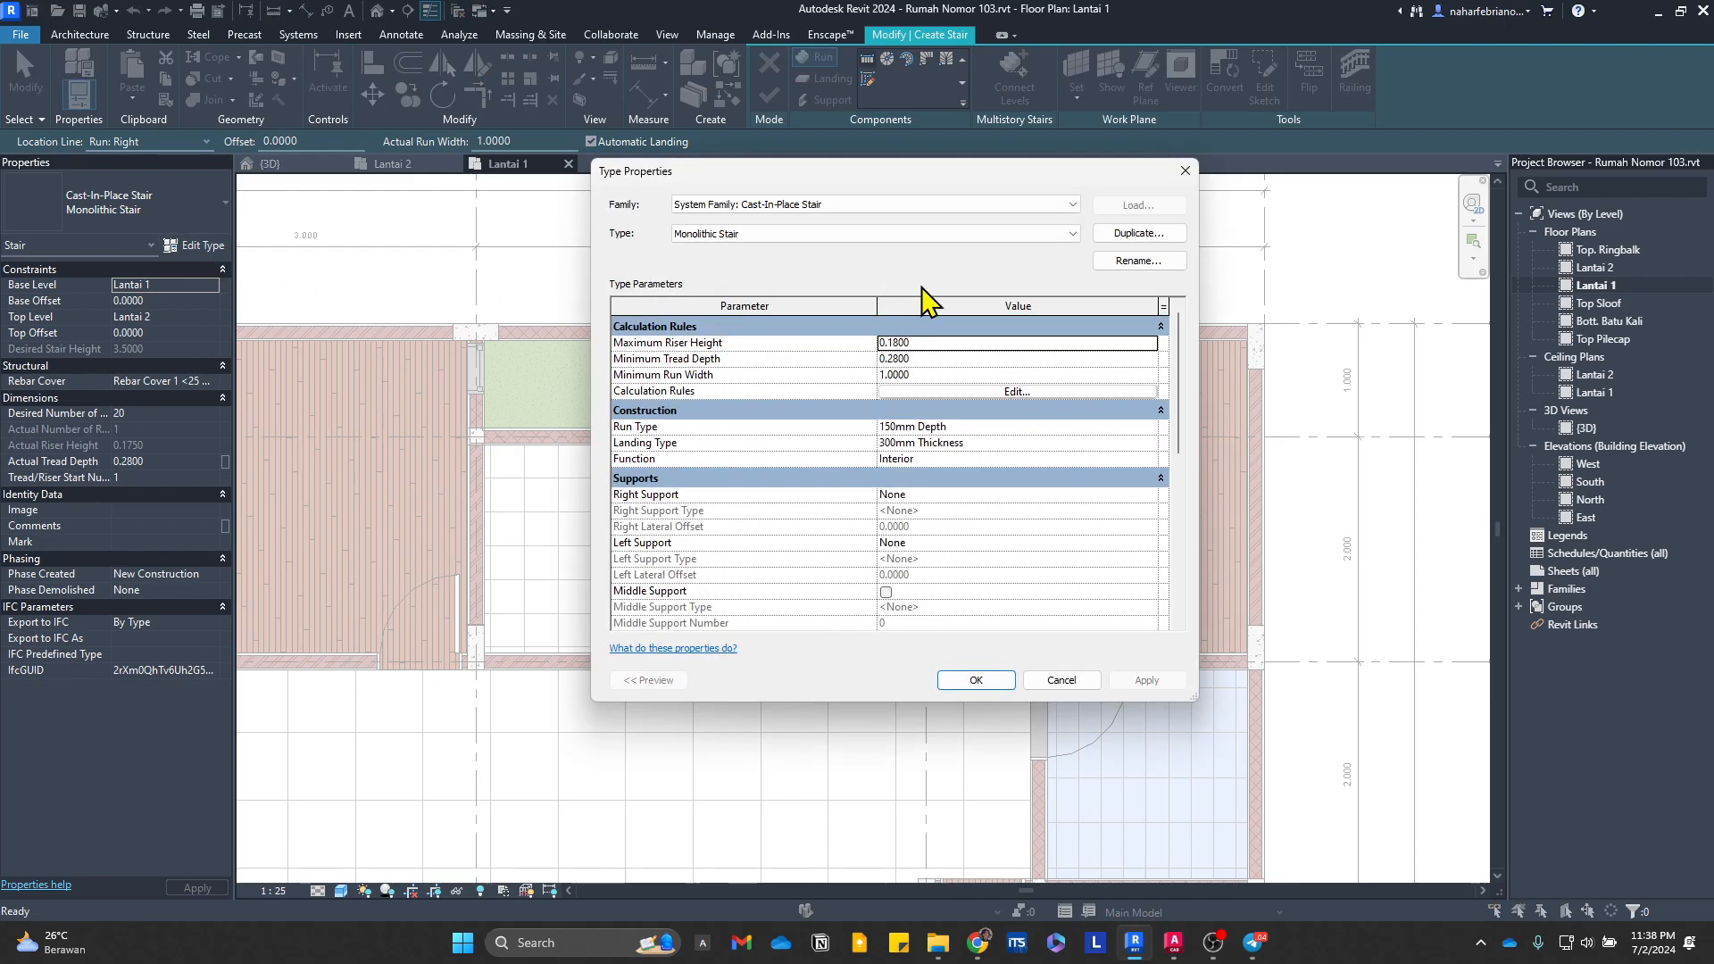
left_click(987, 238)
left_click(987, 238)
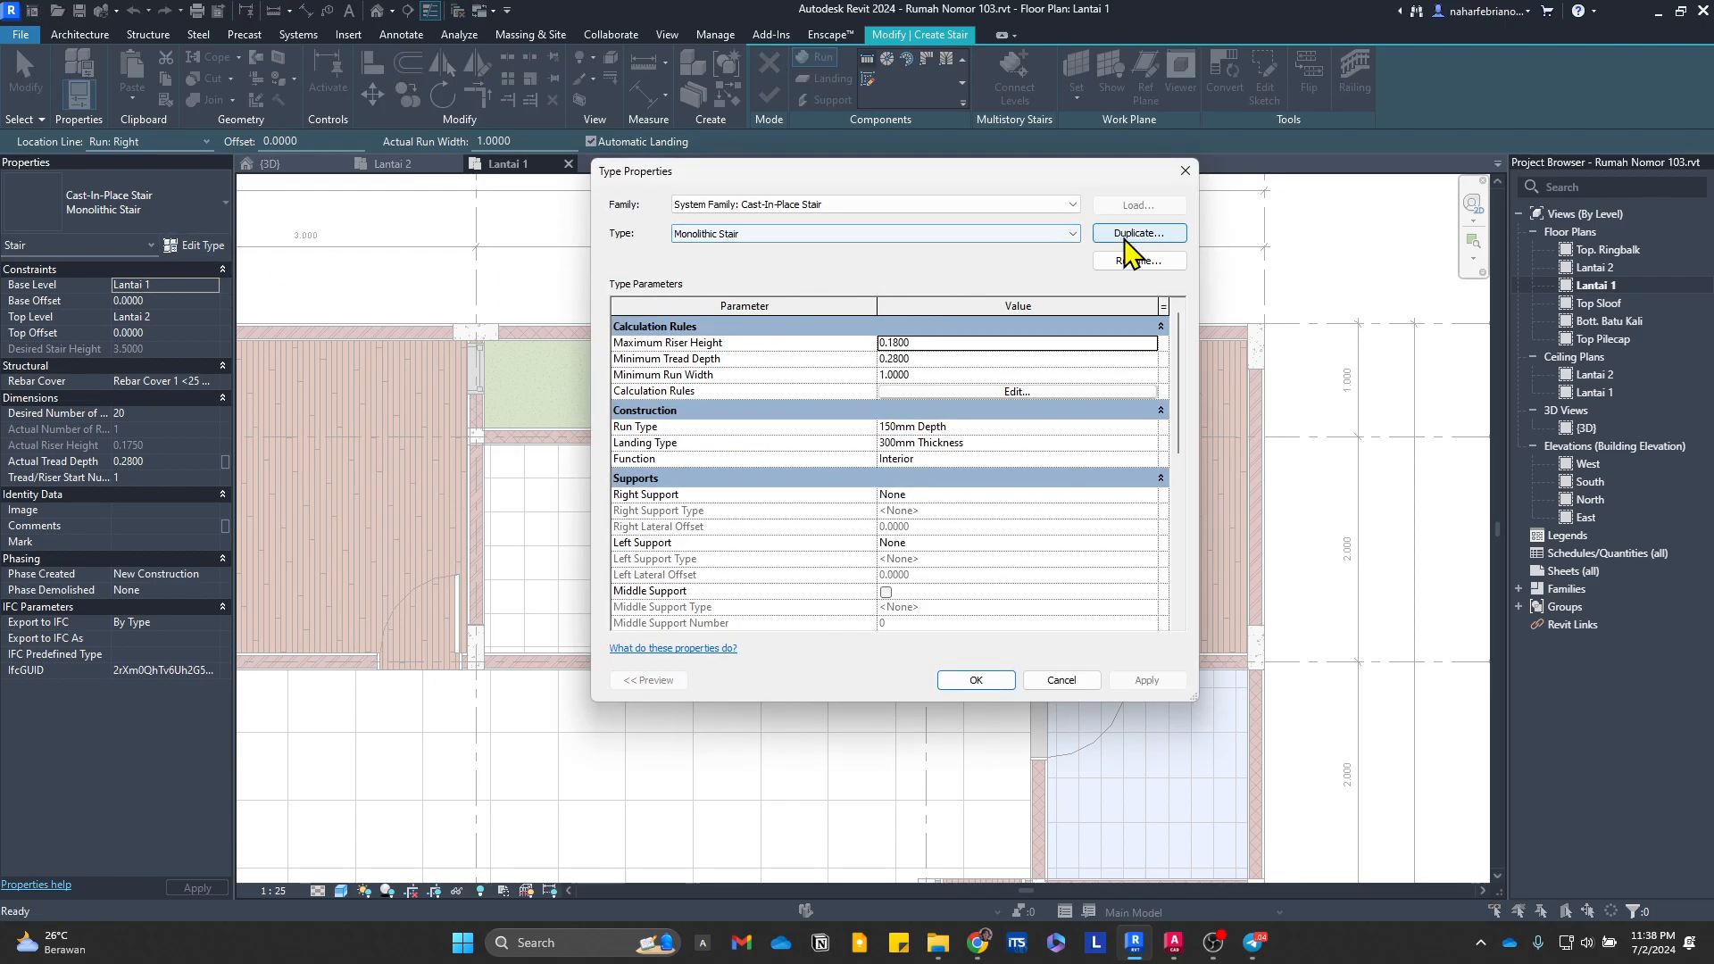
left_click(1058, 235)
left_click(1017, 284)
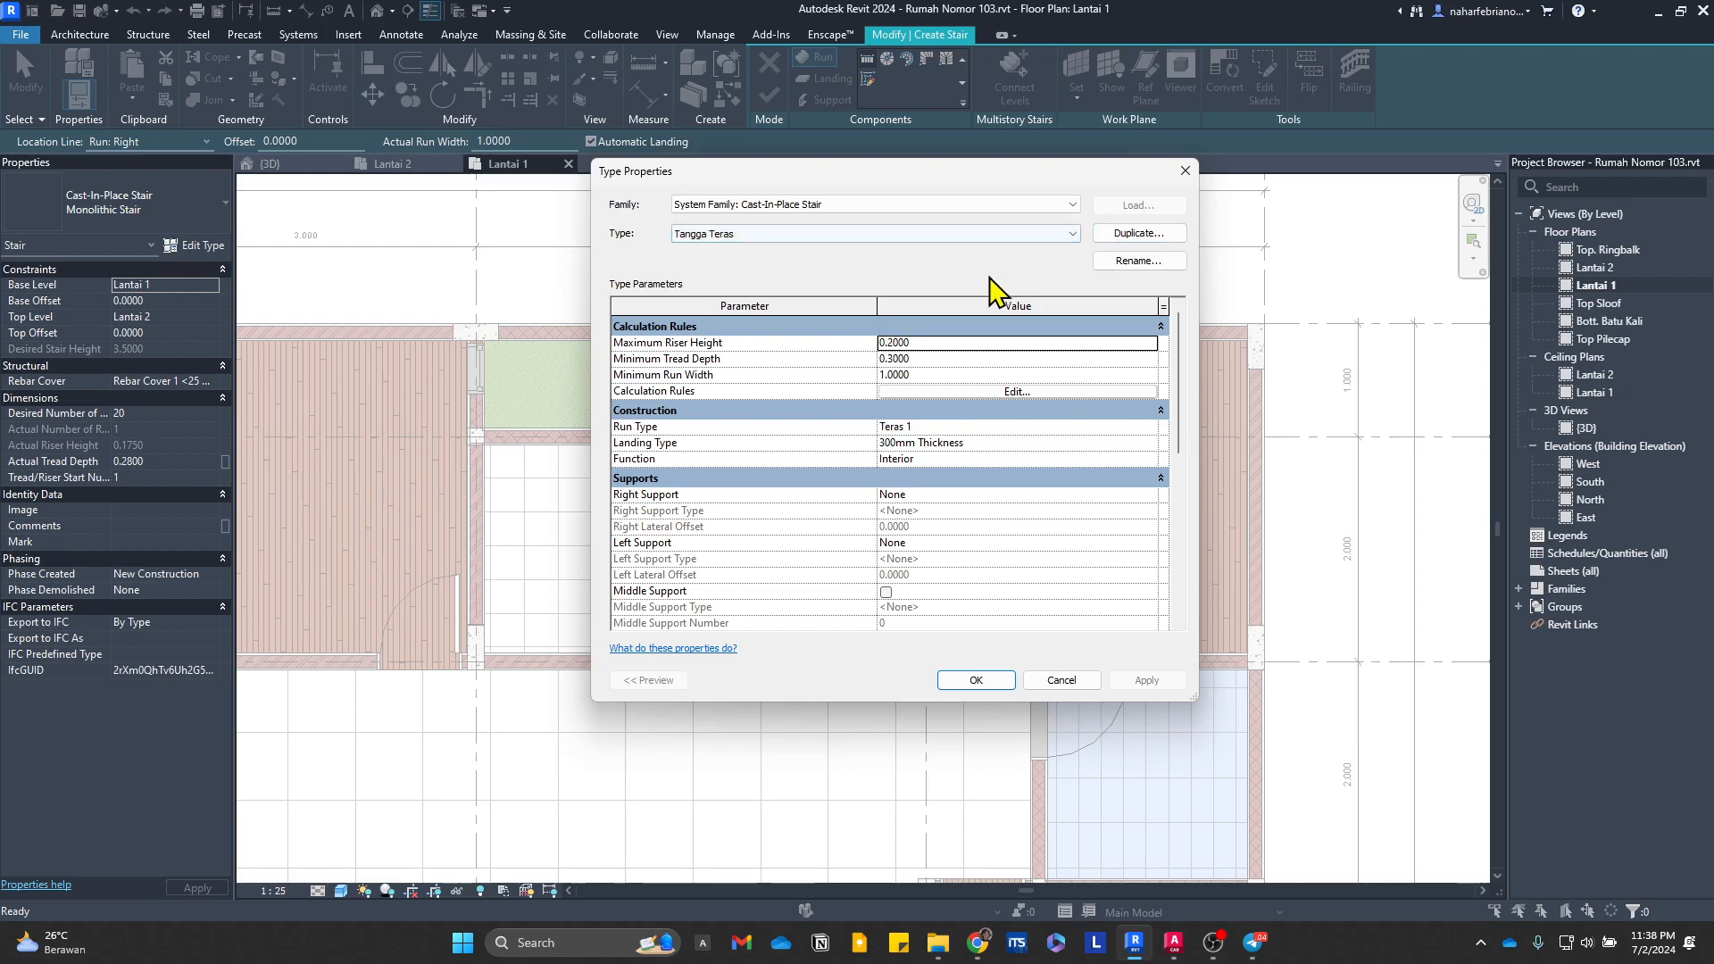
left_click(1126, 236)
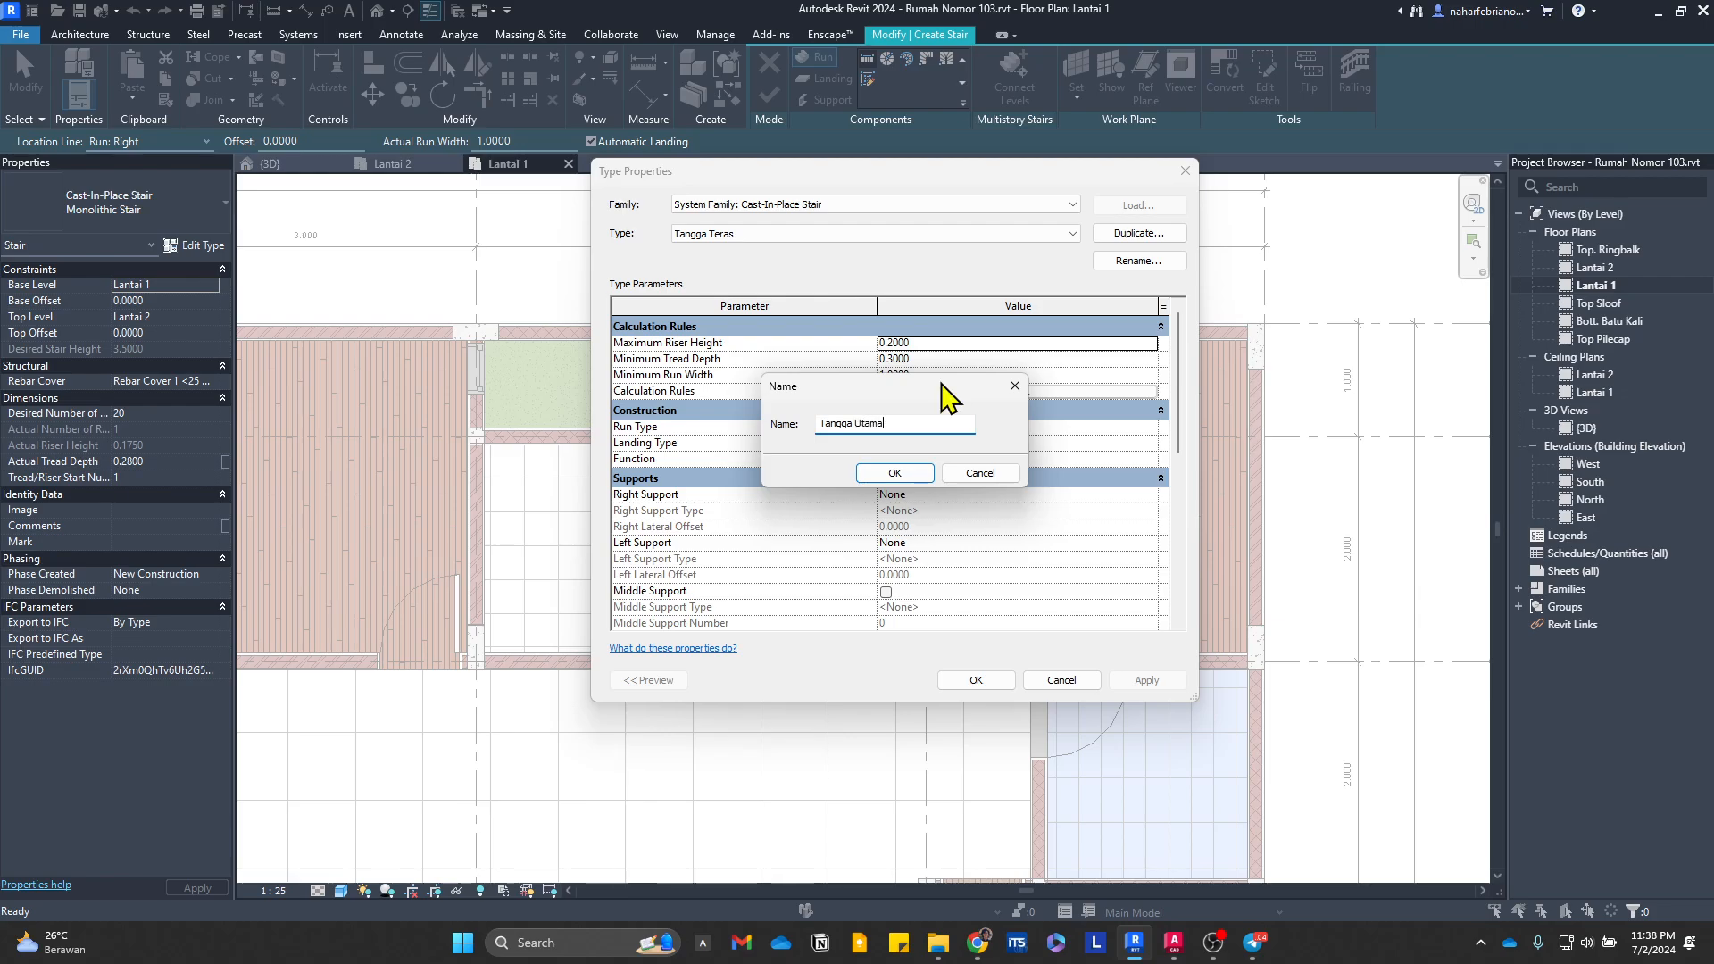
left_click(894, 472)
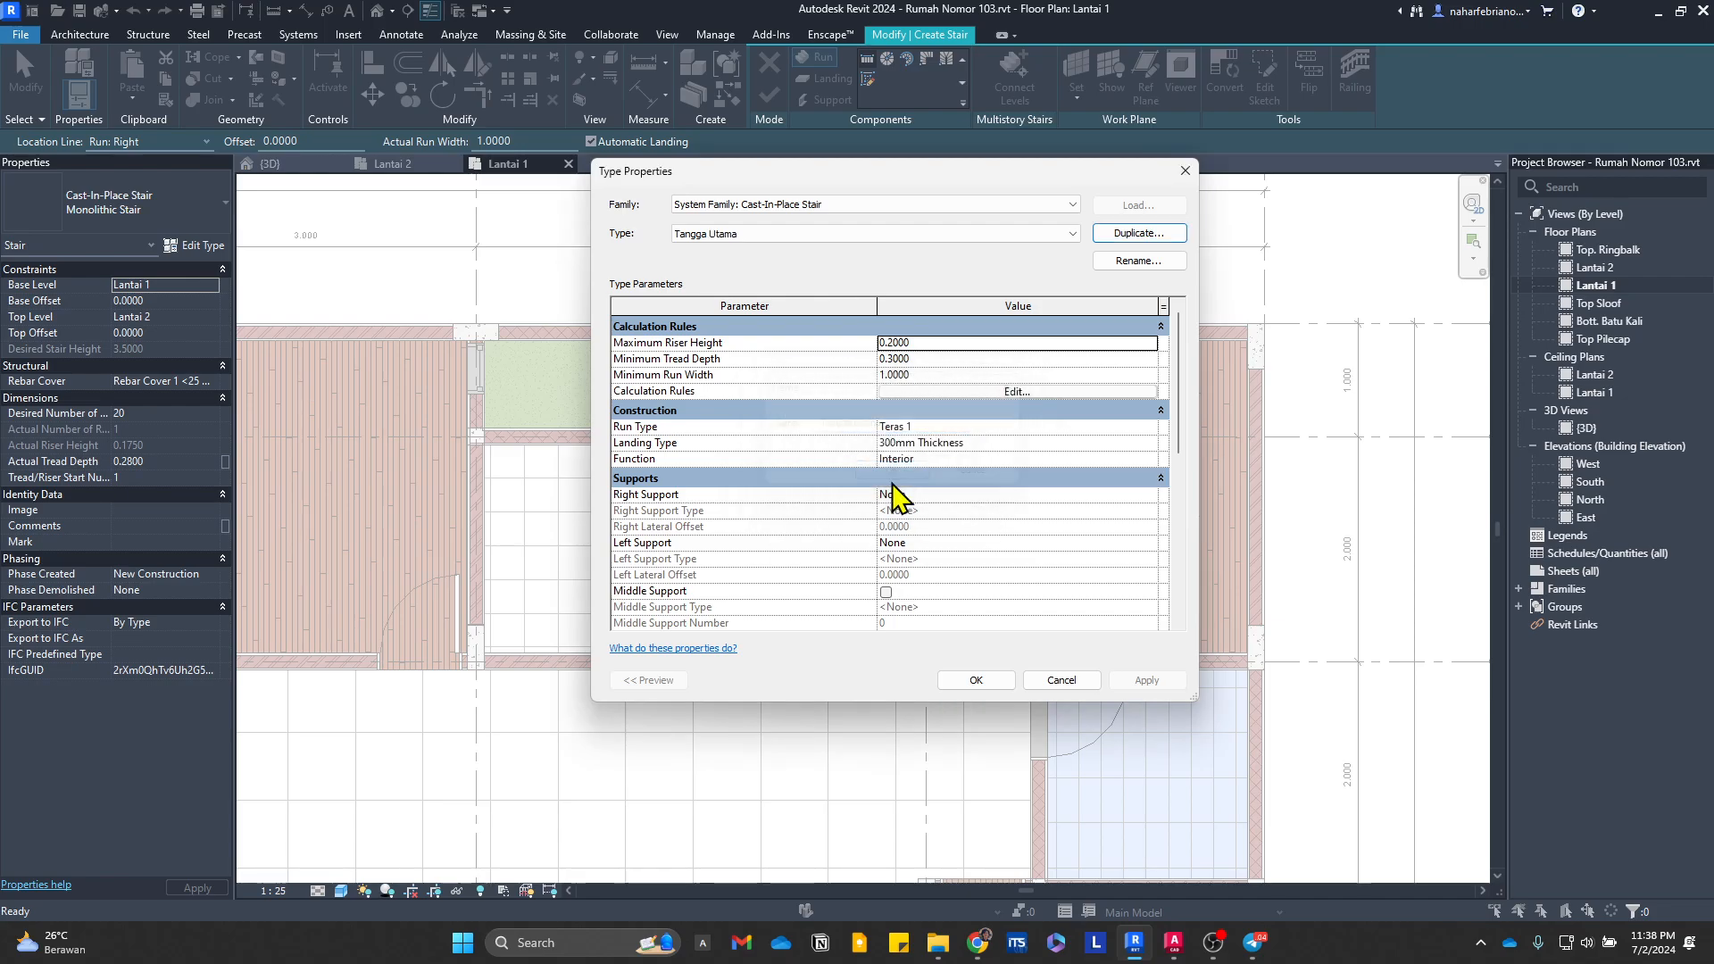
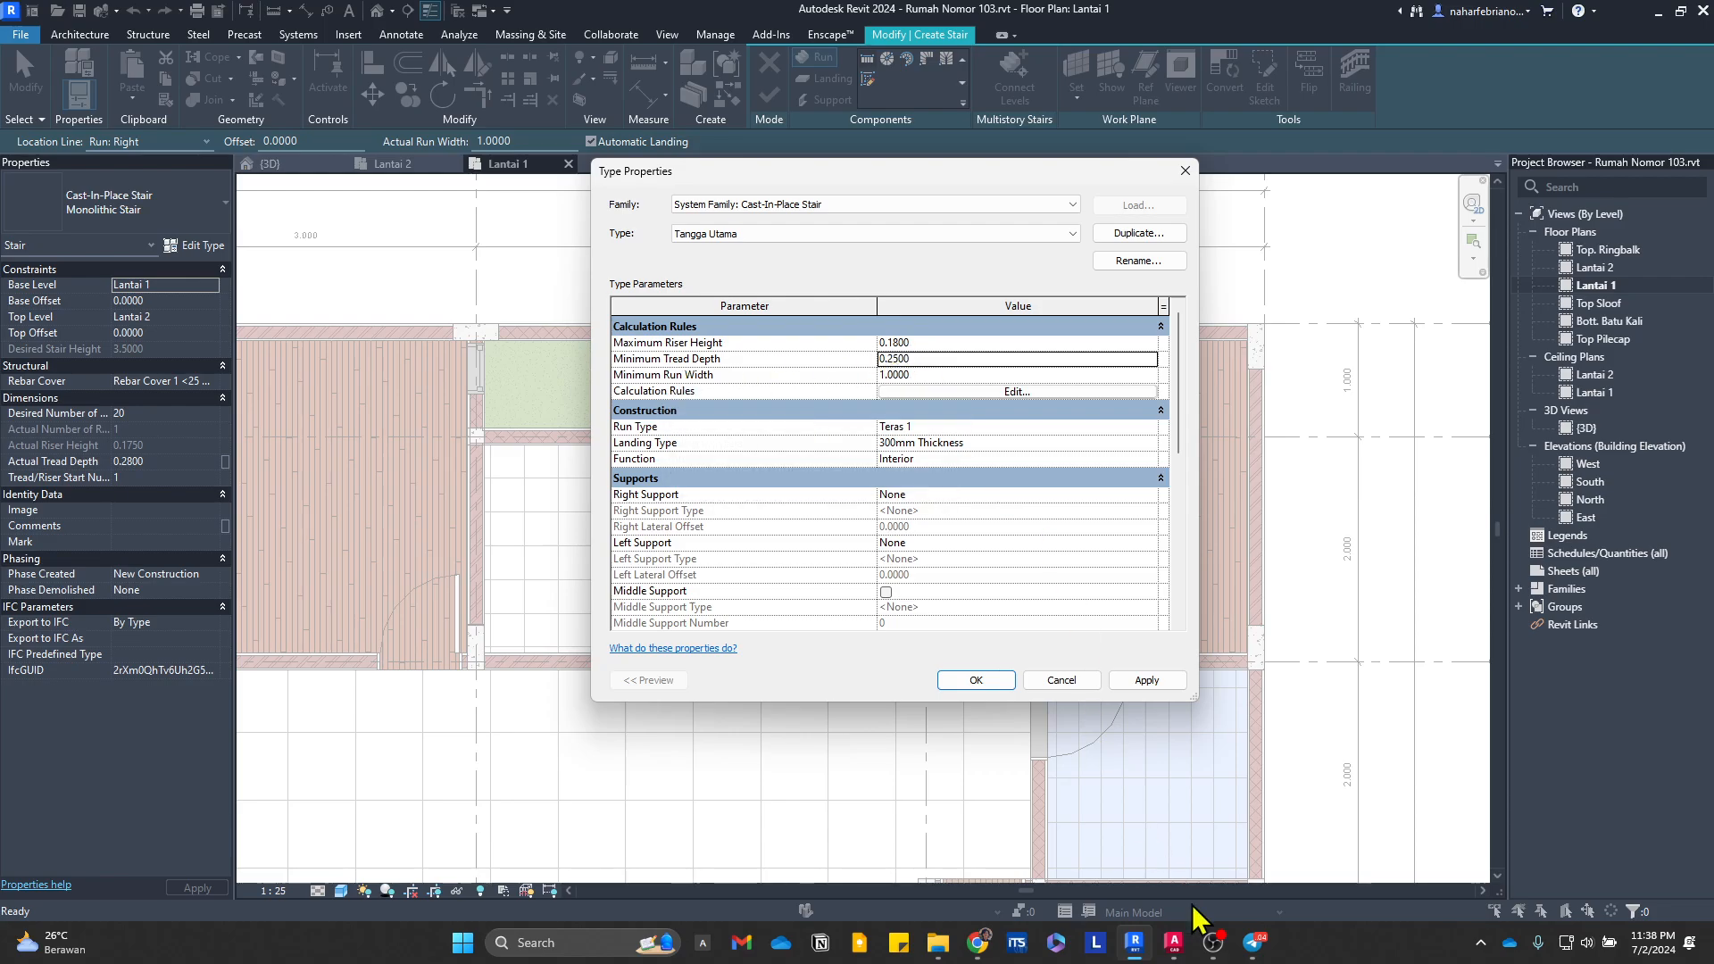
Step: Check the main stair's width and tread dimensions in both AutoCAD floor plans, and set Tangga Utama's minimum run width to 0.65 in Revit
left_click(1173, 940)
scroll(733, 508, "down", 5)
middle_click_drag(734, 508, 1177, 492)
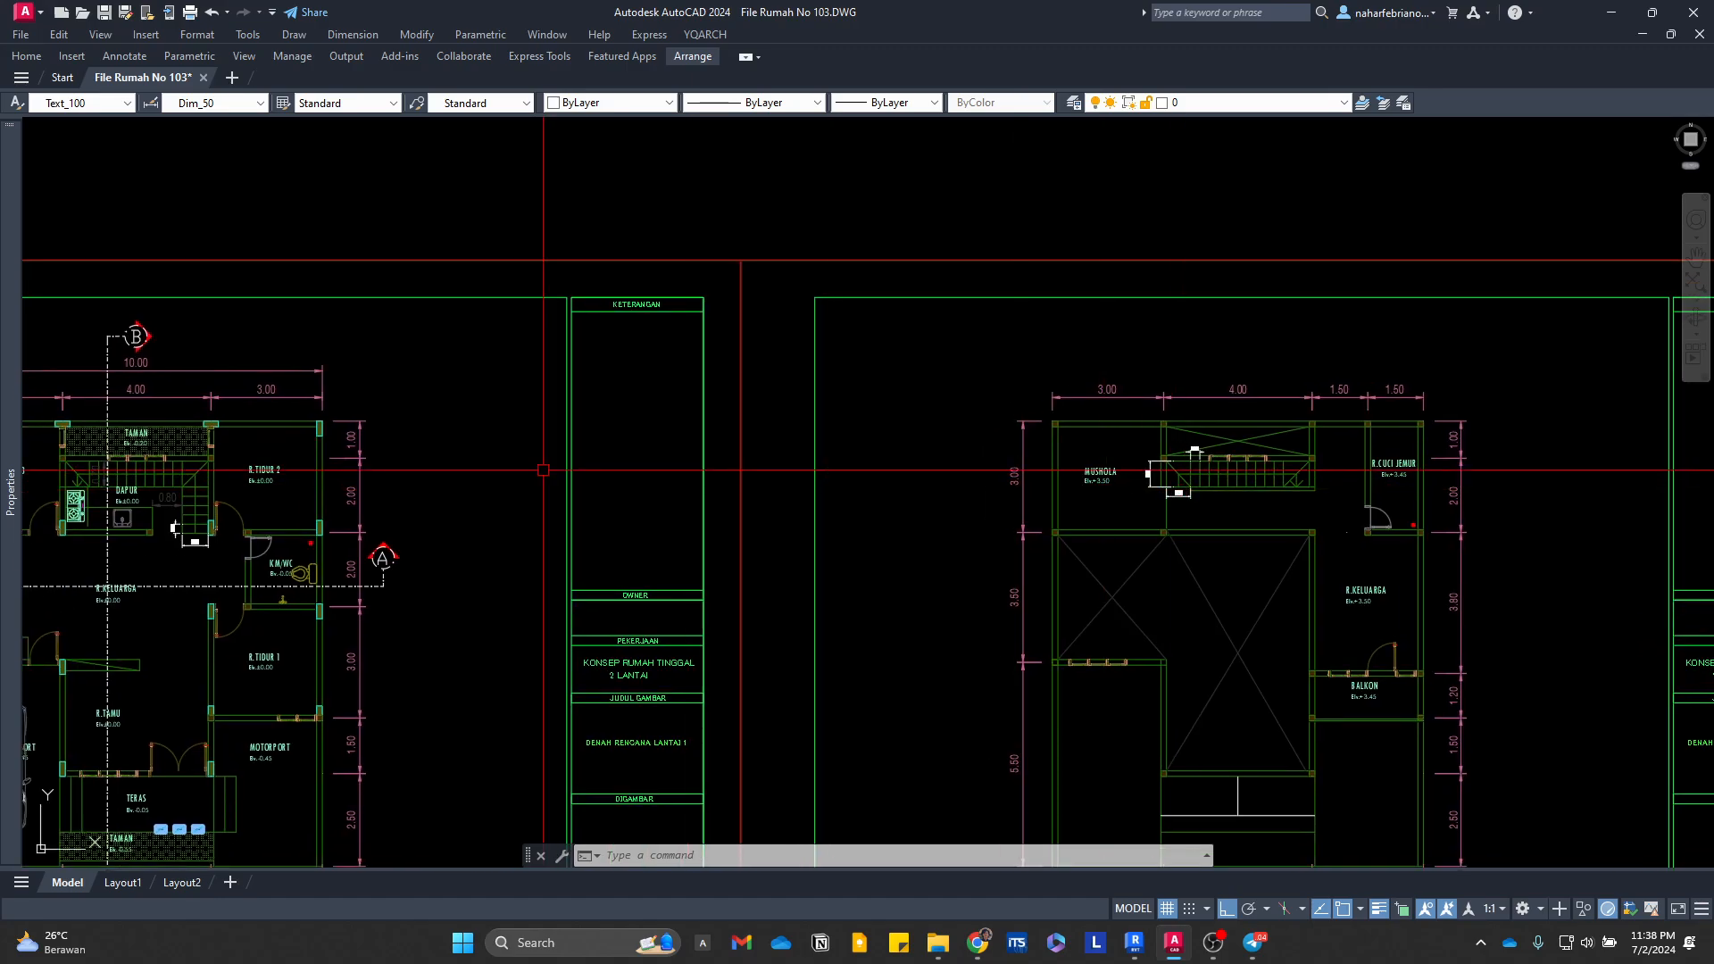
middle_click_drag(82, 496, 622, 491)
scroll(629, 490, "up", 6)
scroll(1078, 606, "up", 2)
middle_click_drag(1078, 605, 934, 562)
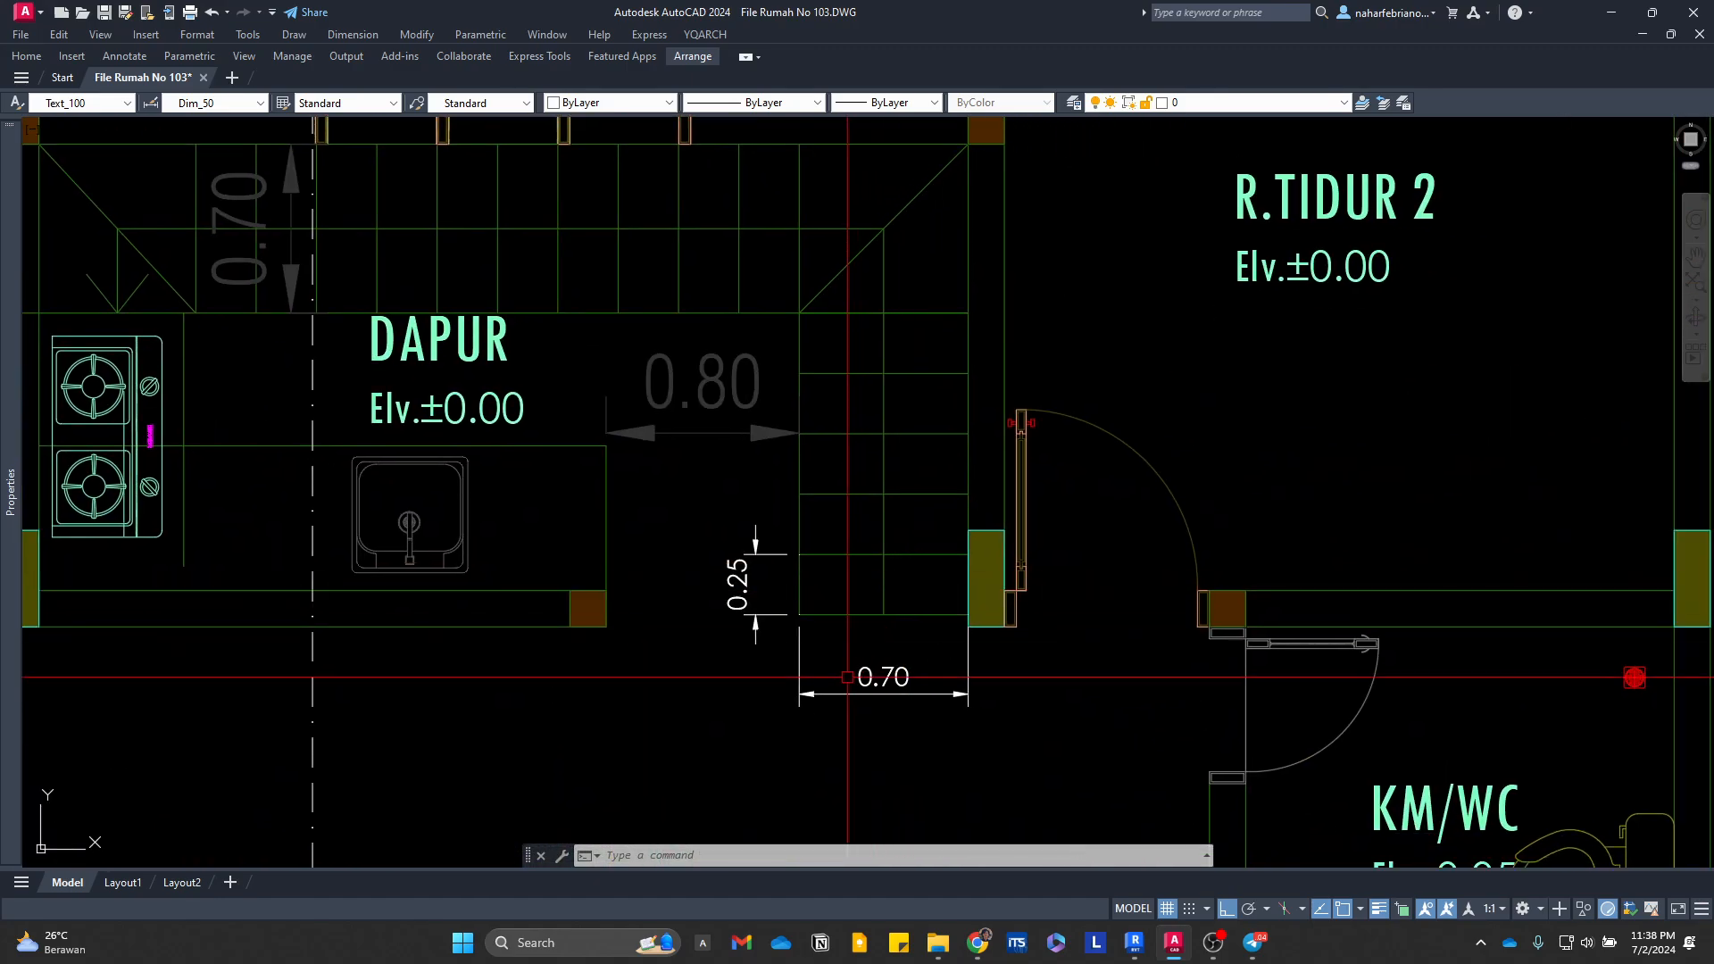
scroll(847, 677, "down", 5)
middle_click_drag(803, 625, 715, 608)
scroll(716, 608, "up", 6)
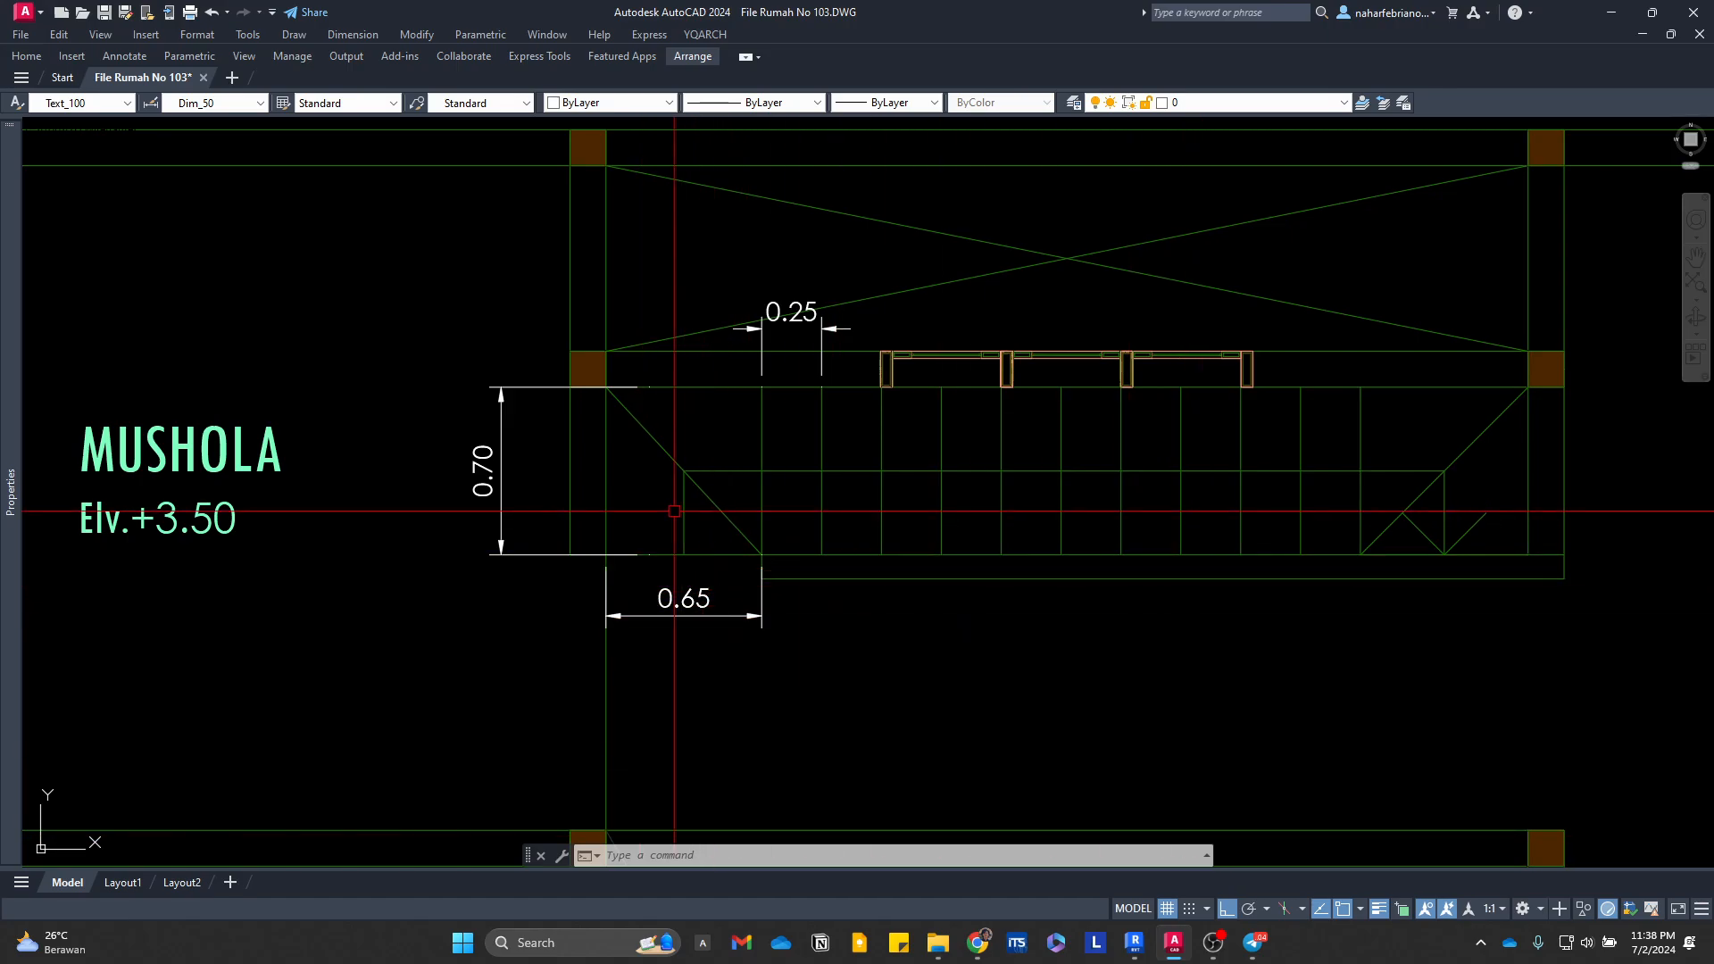
left_click(1132, 948)
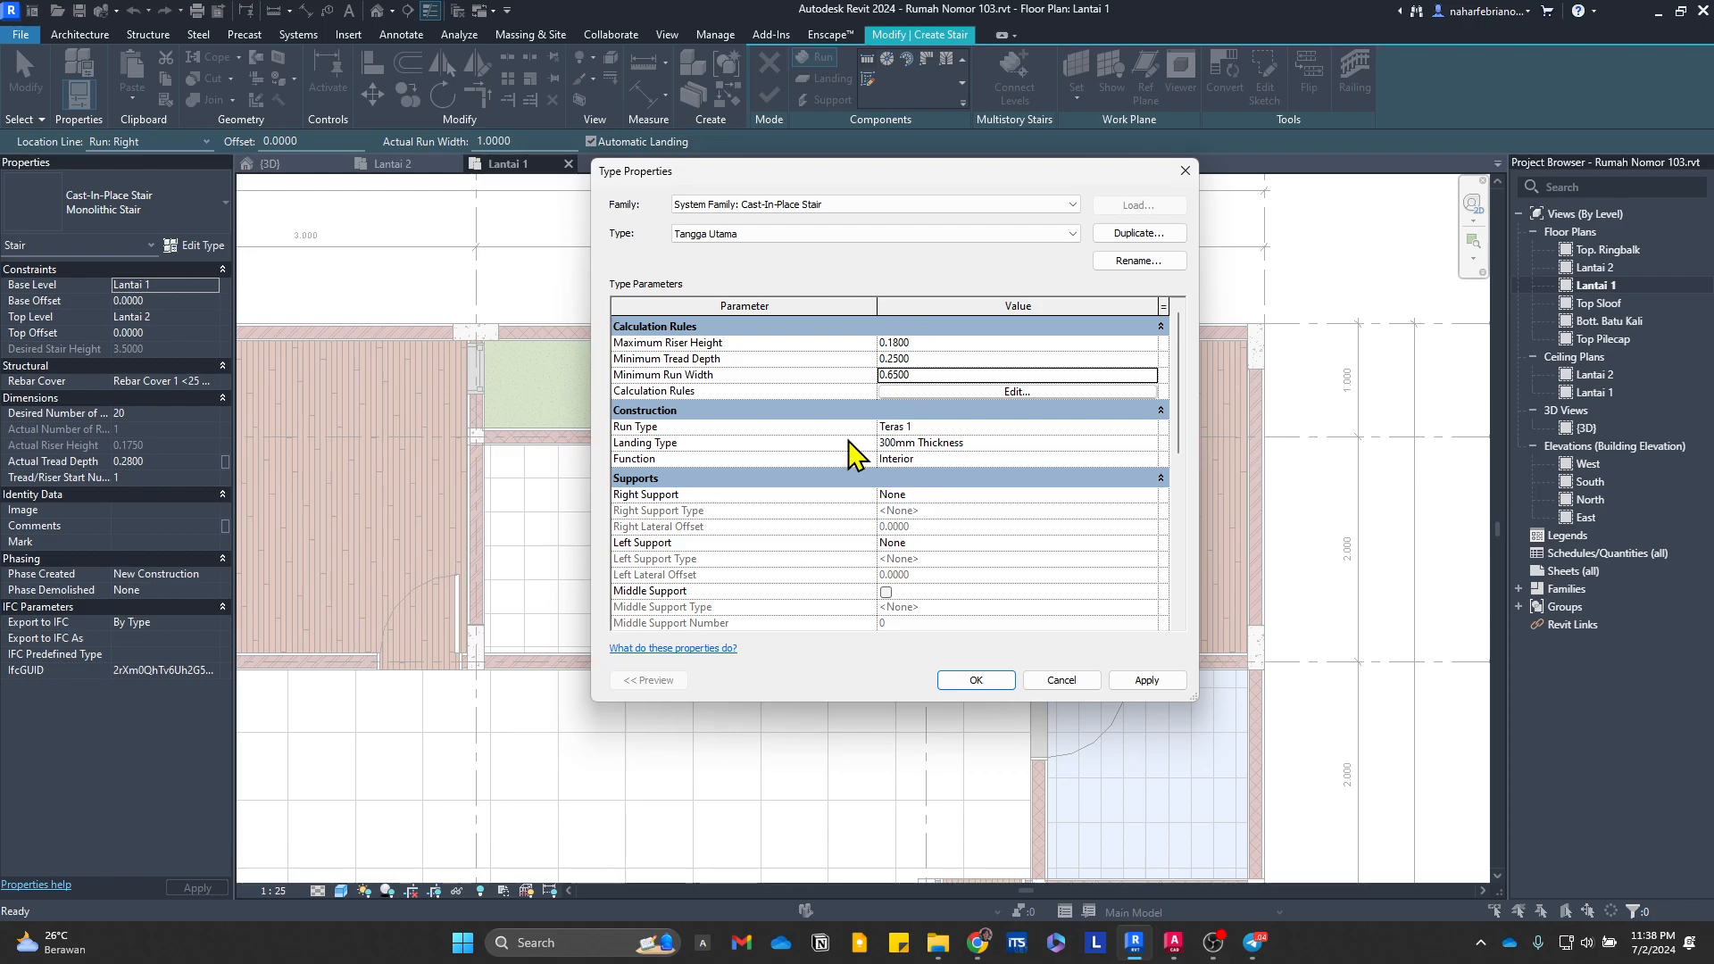
Step: Open the run type settings of Tangga Utama and change the monolithic run type from Teras 1 to 120mm Depth
left_click(1152, 427)
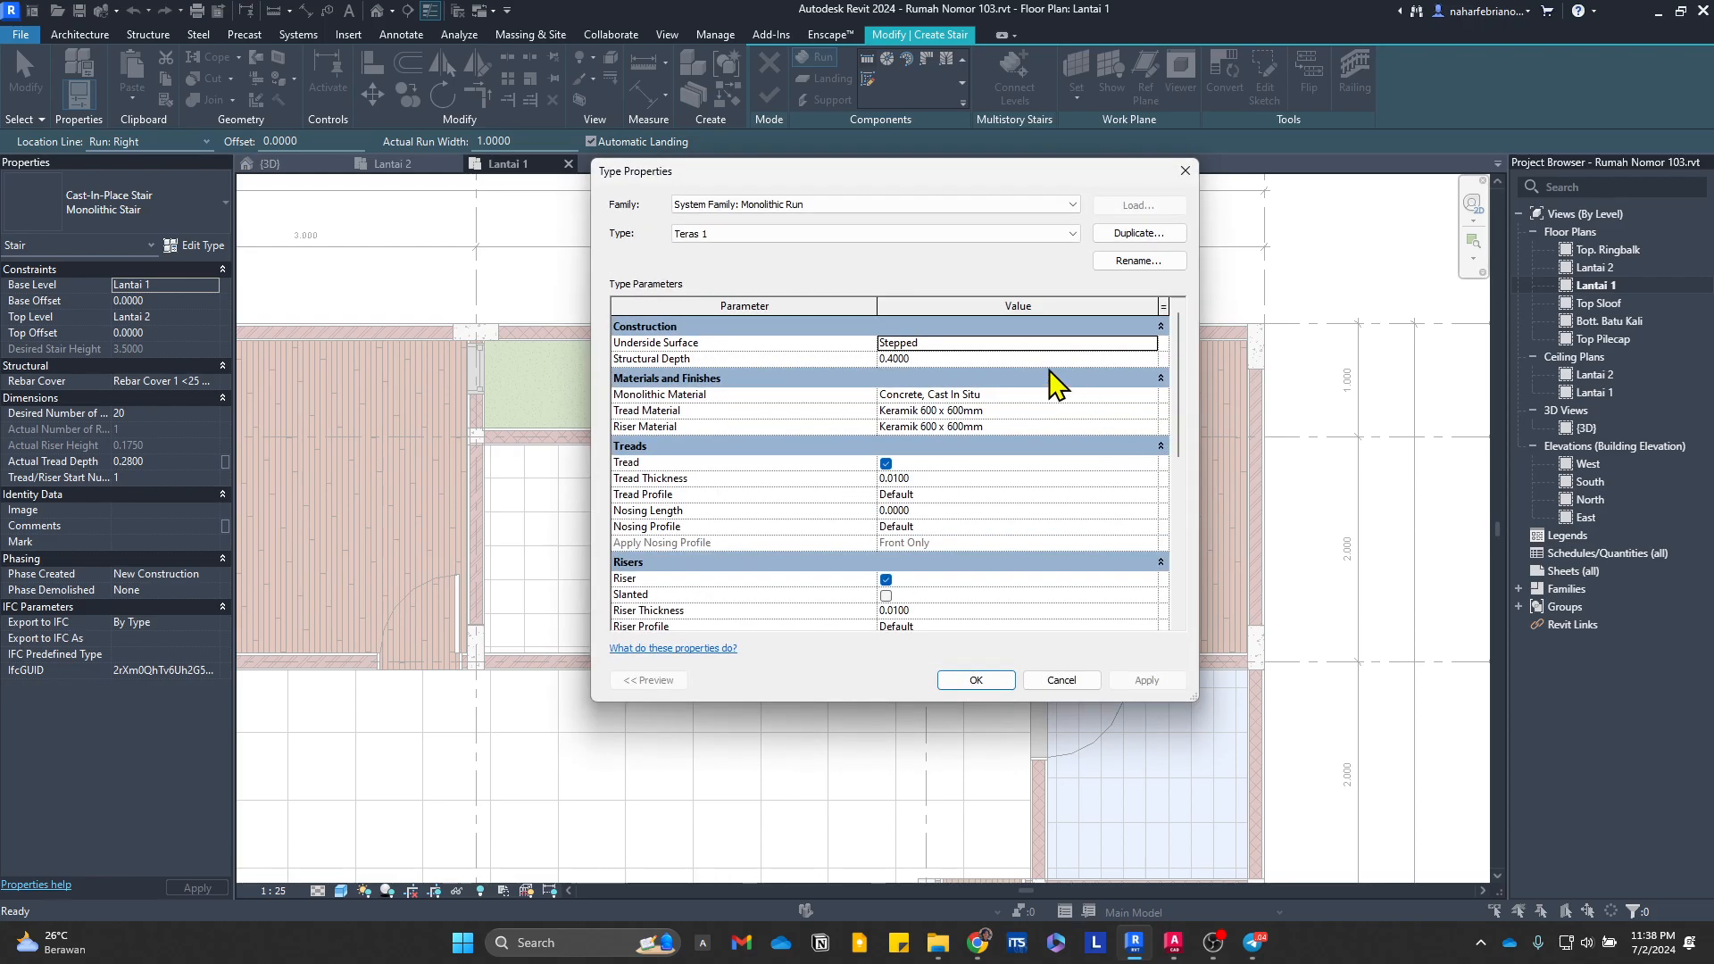
left_click(1038, 245)
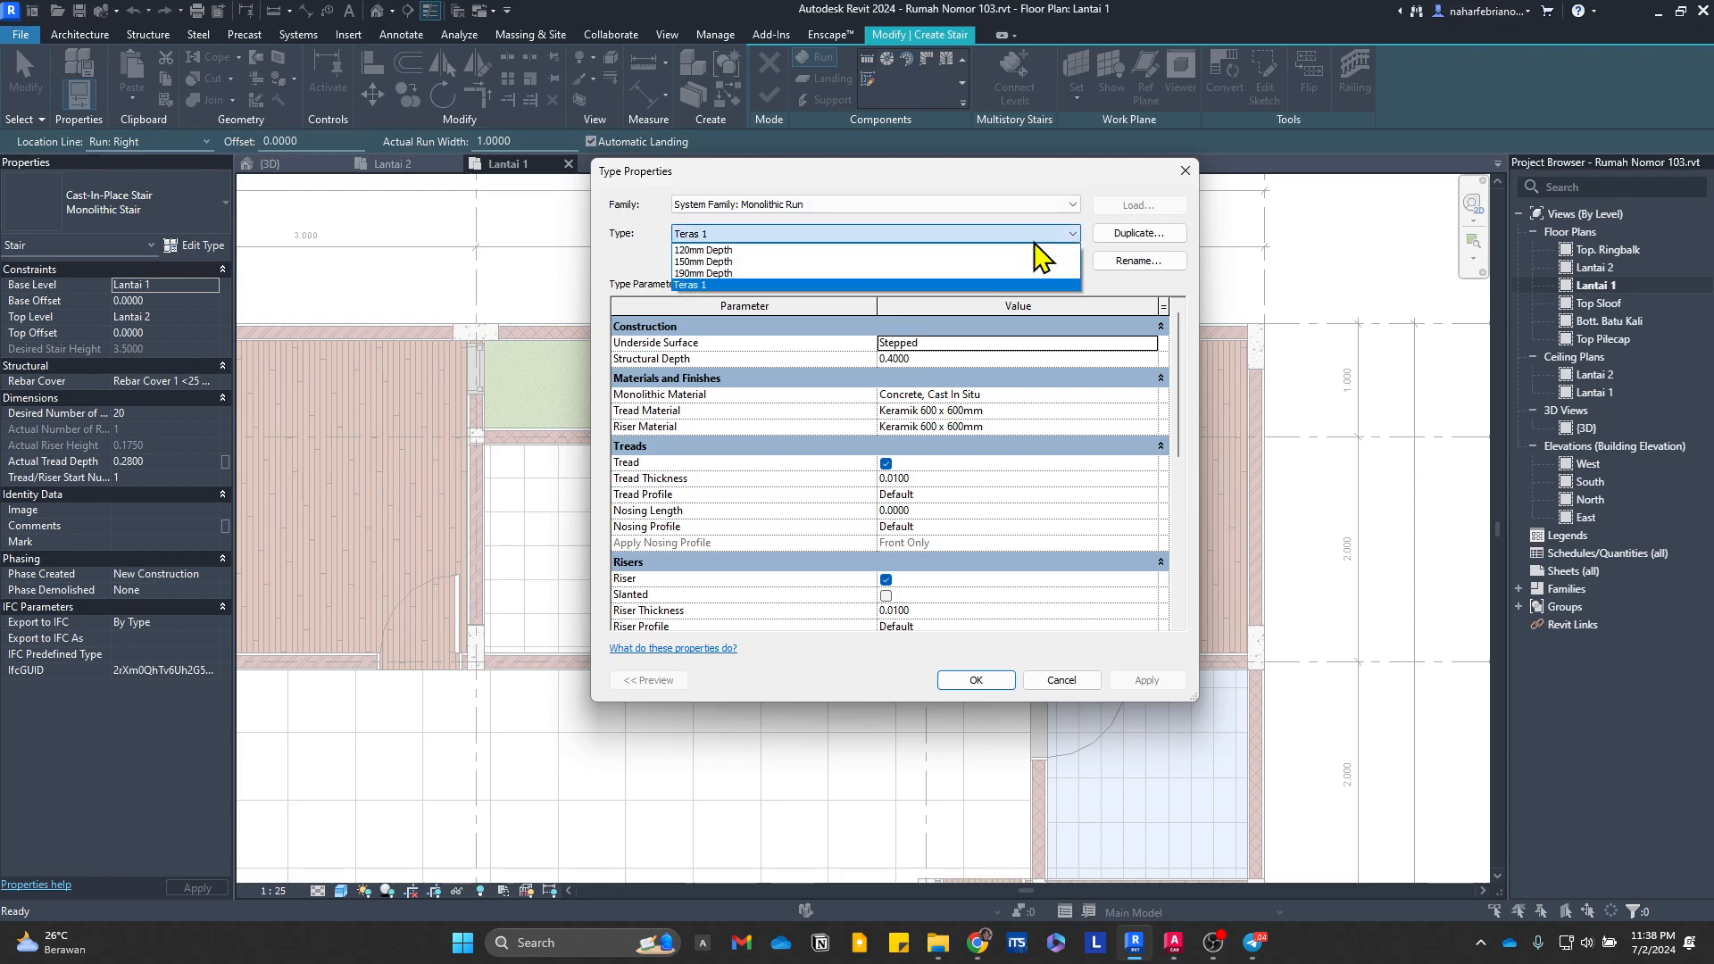
left_click(1043, 243)
left_click(1015, 239)
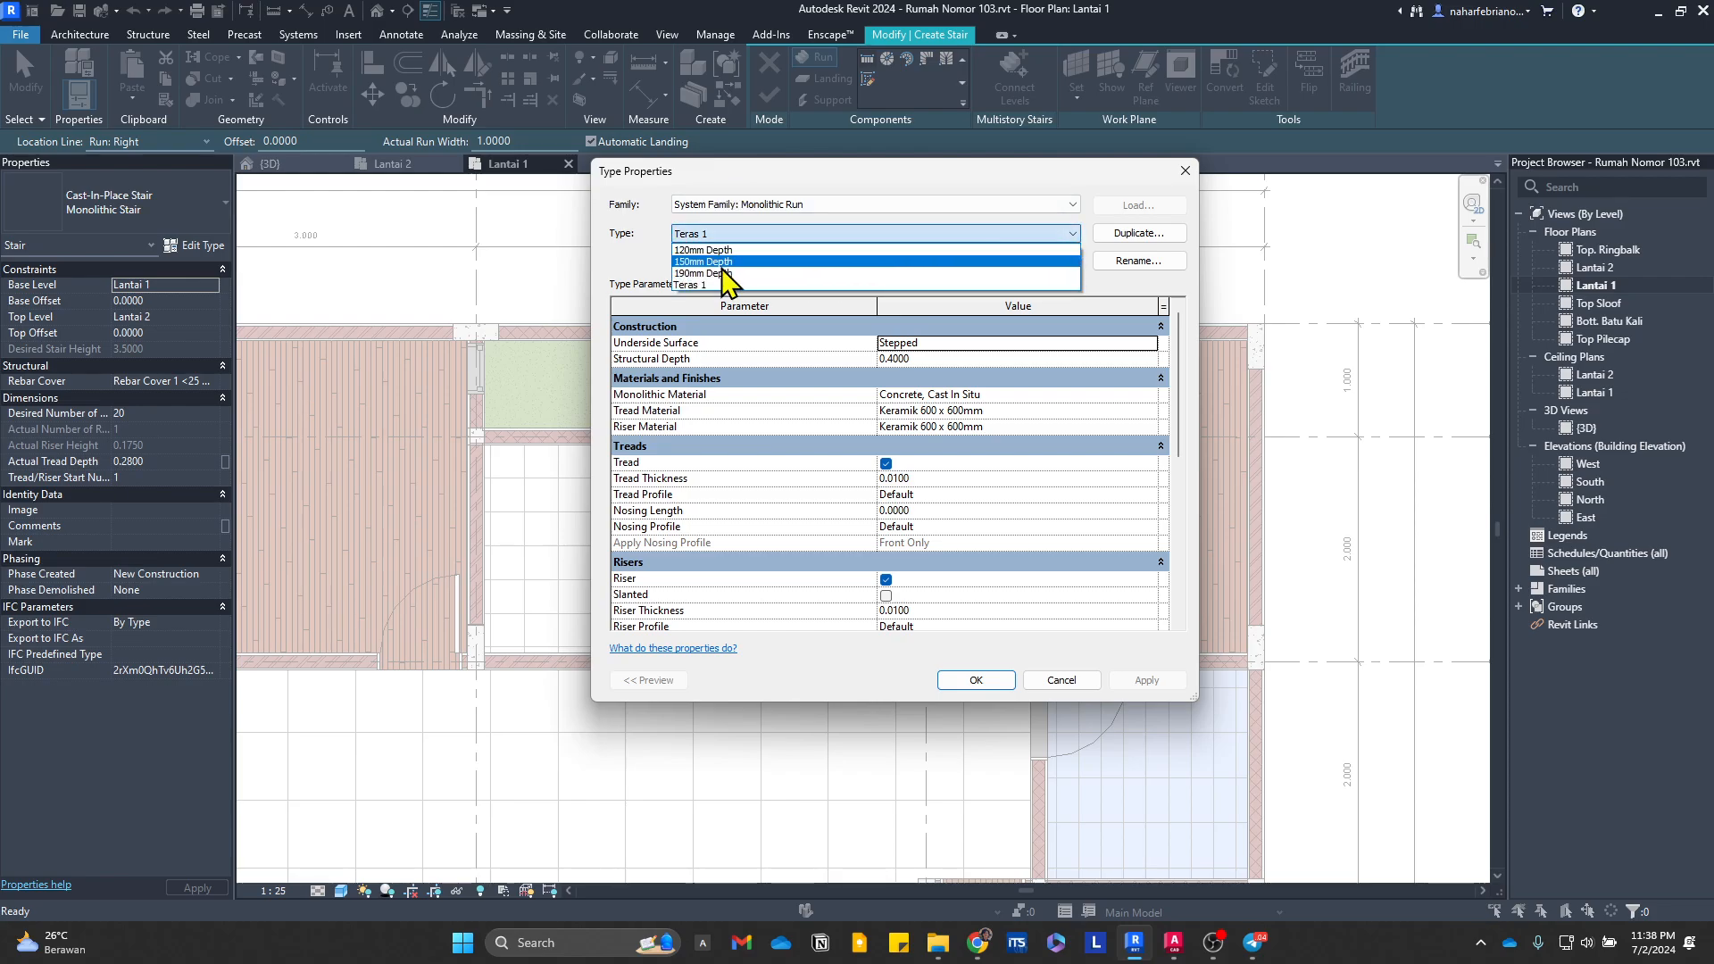
left_click(786, 250)
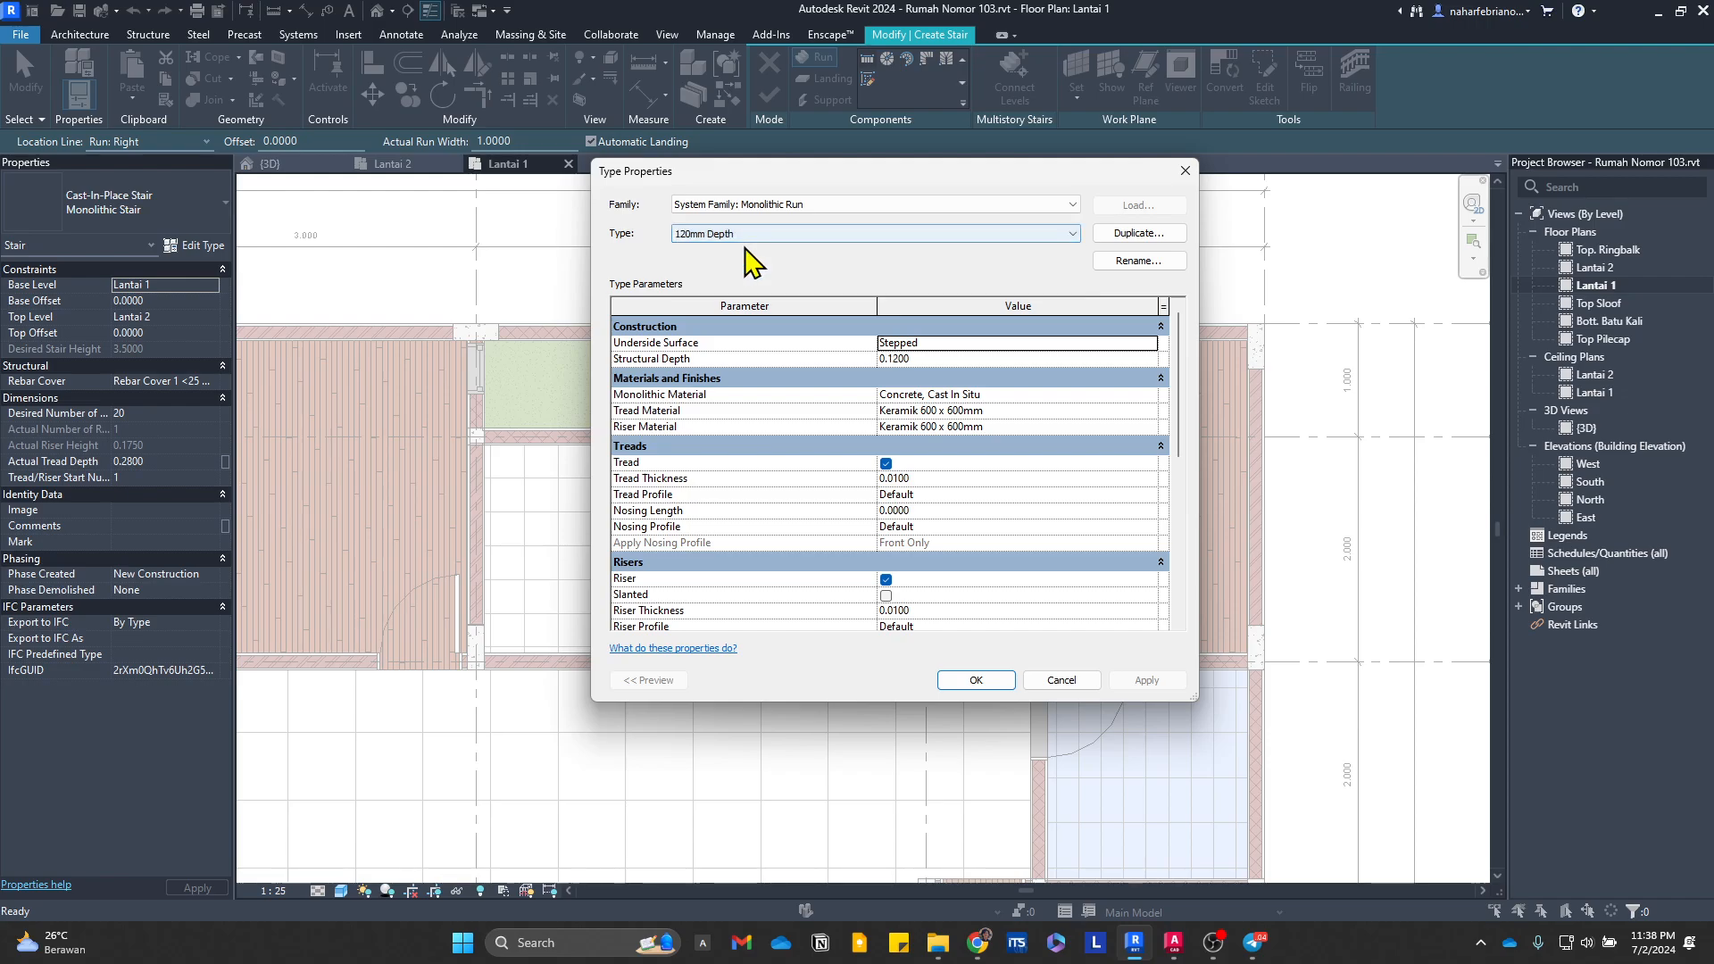
left_click(825, 235)
left_click(840, 250)
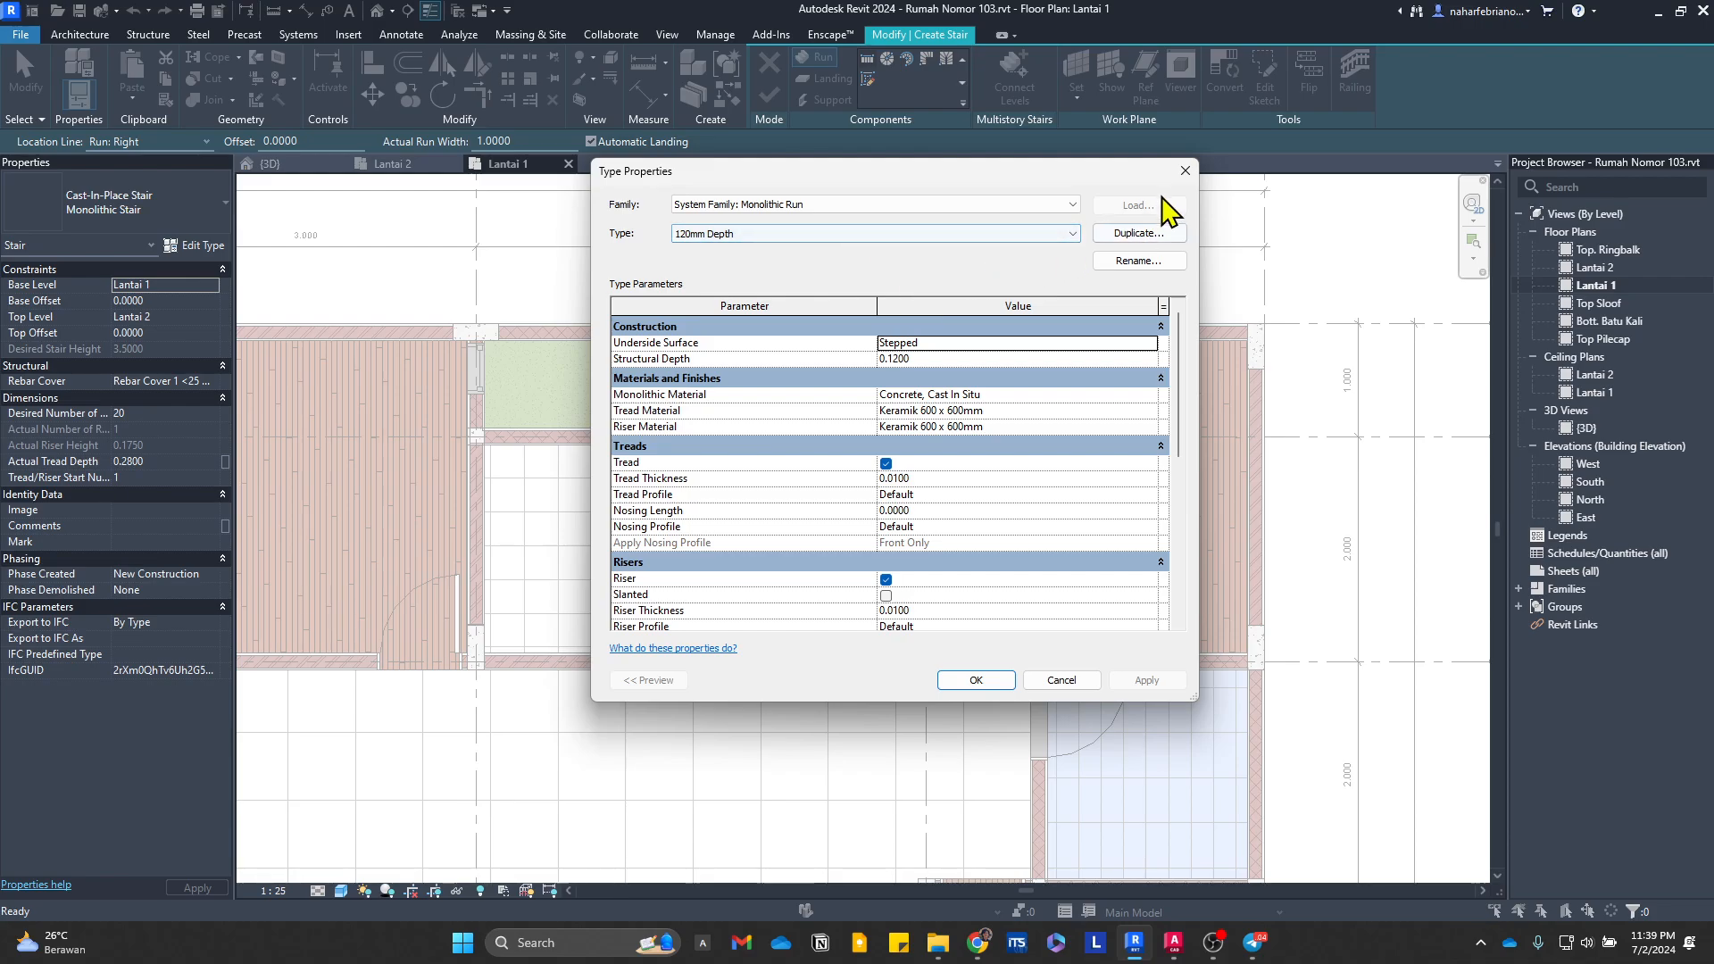
left_click(1054, 234)
left_click(1026, 248)
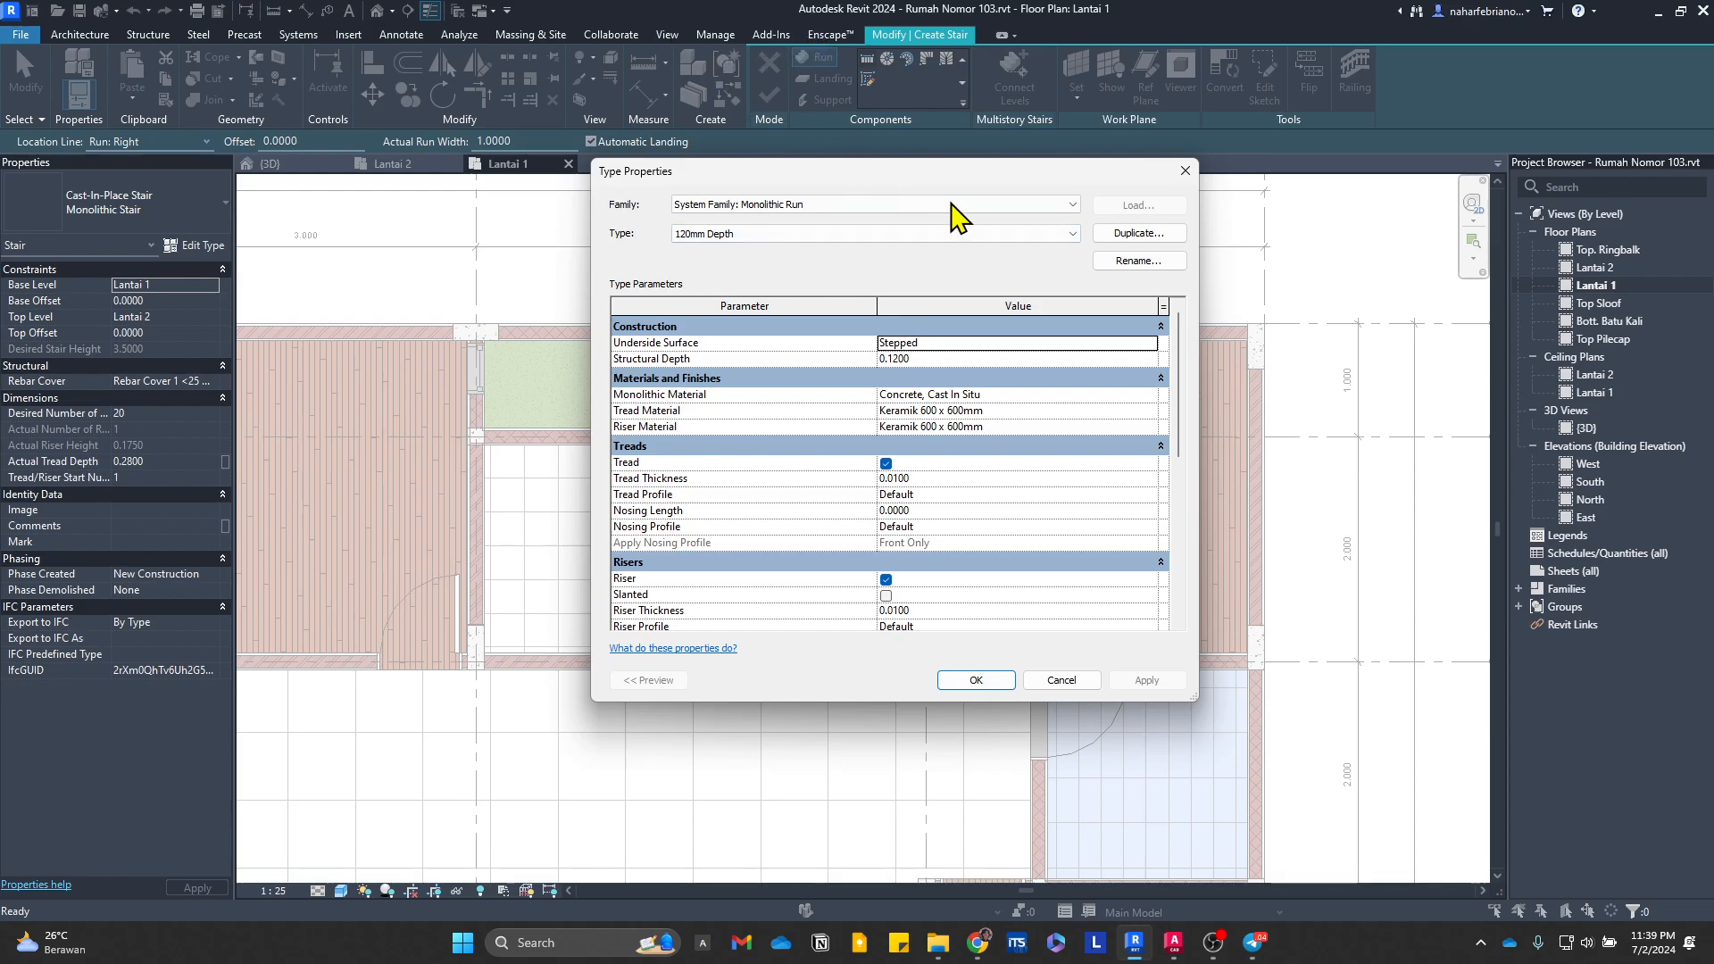
Step: Duplicate the 120mm Depth run type as 100mm Depth and set its structural depth to 0.1
left_click(721, 234)
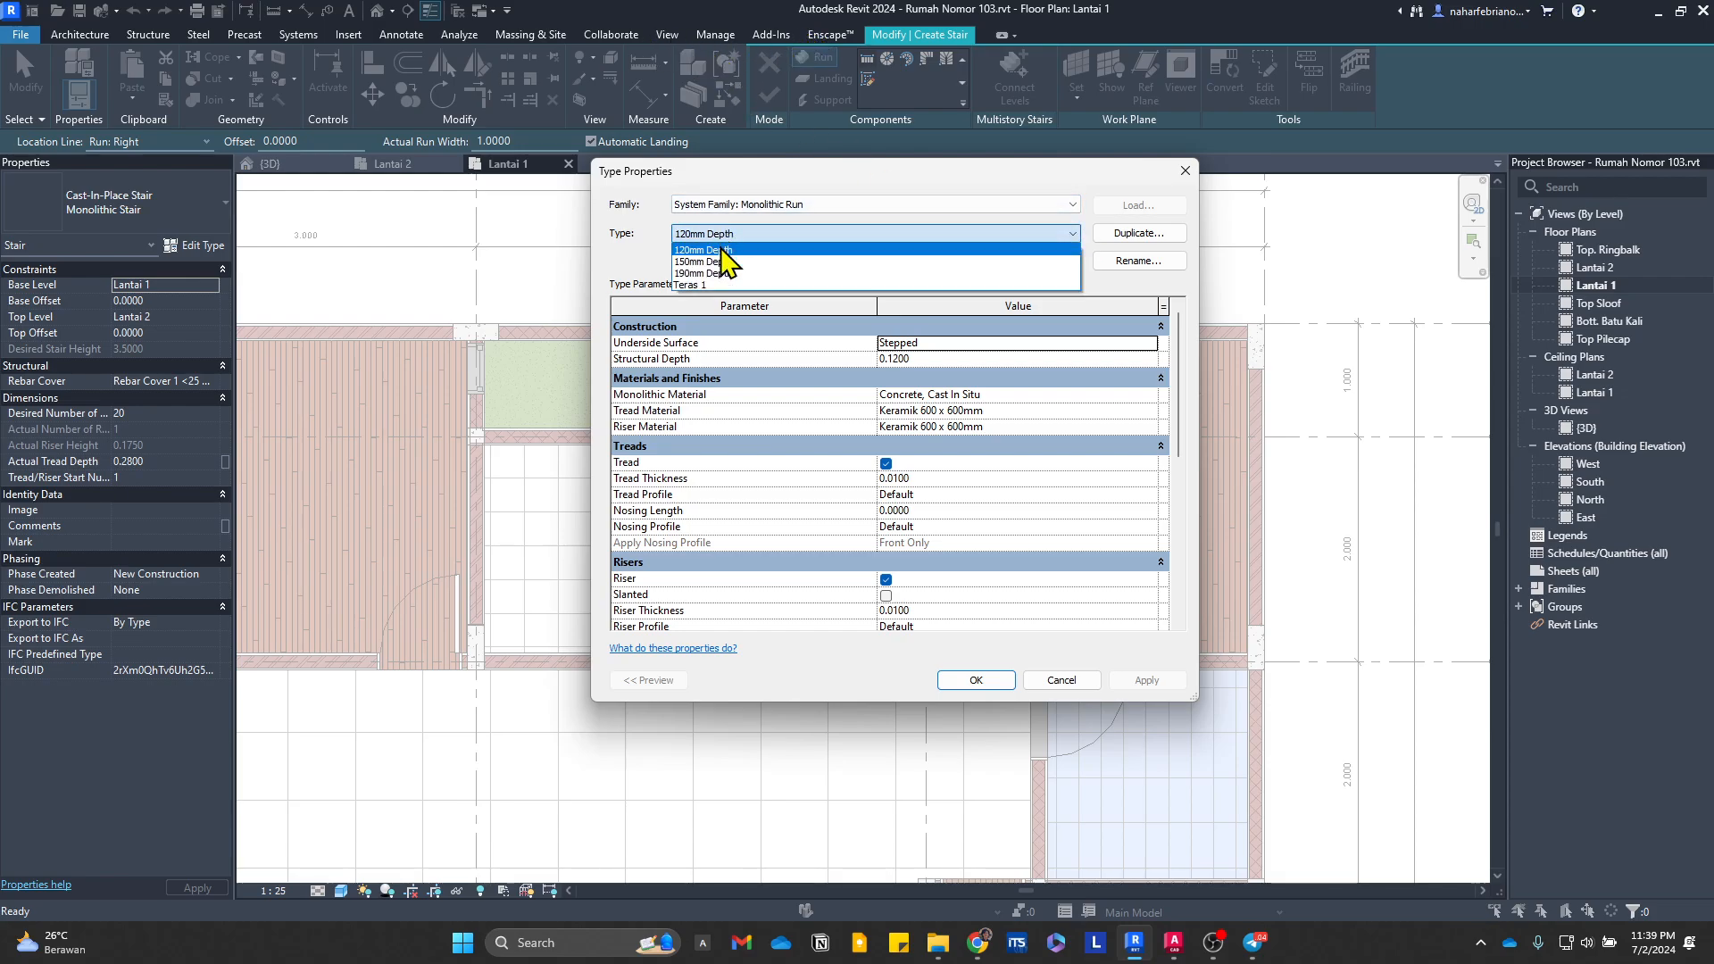
left_click(1152, 238)
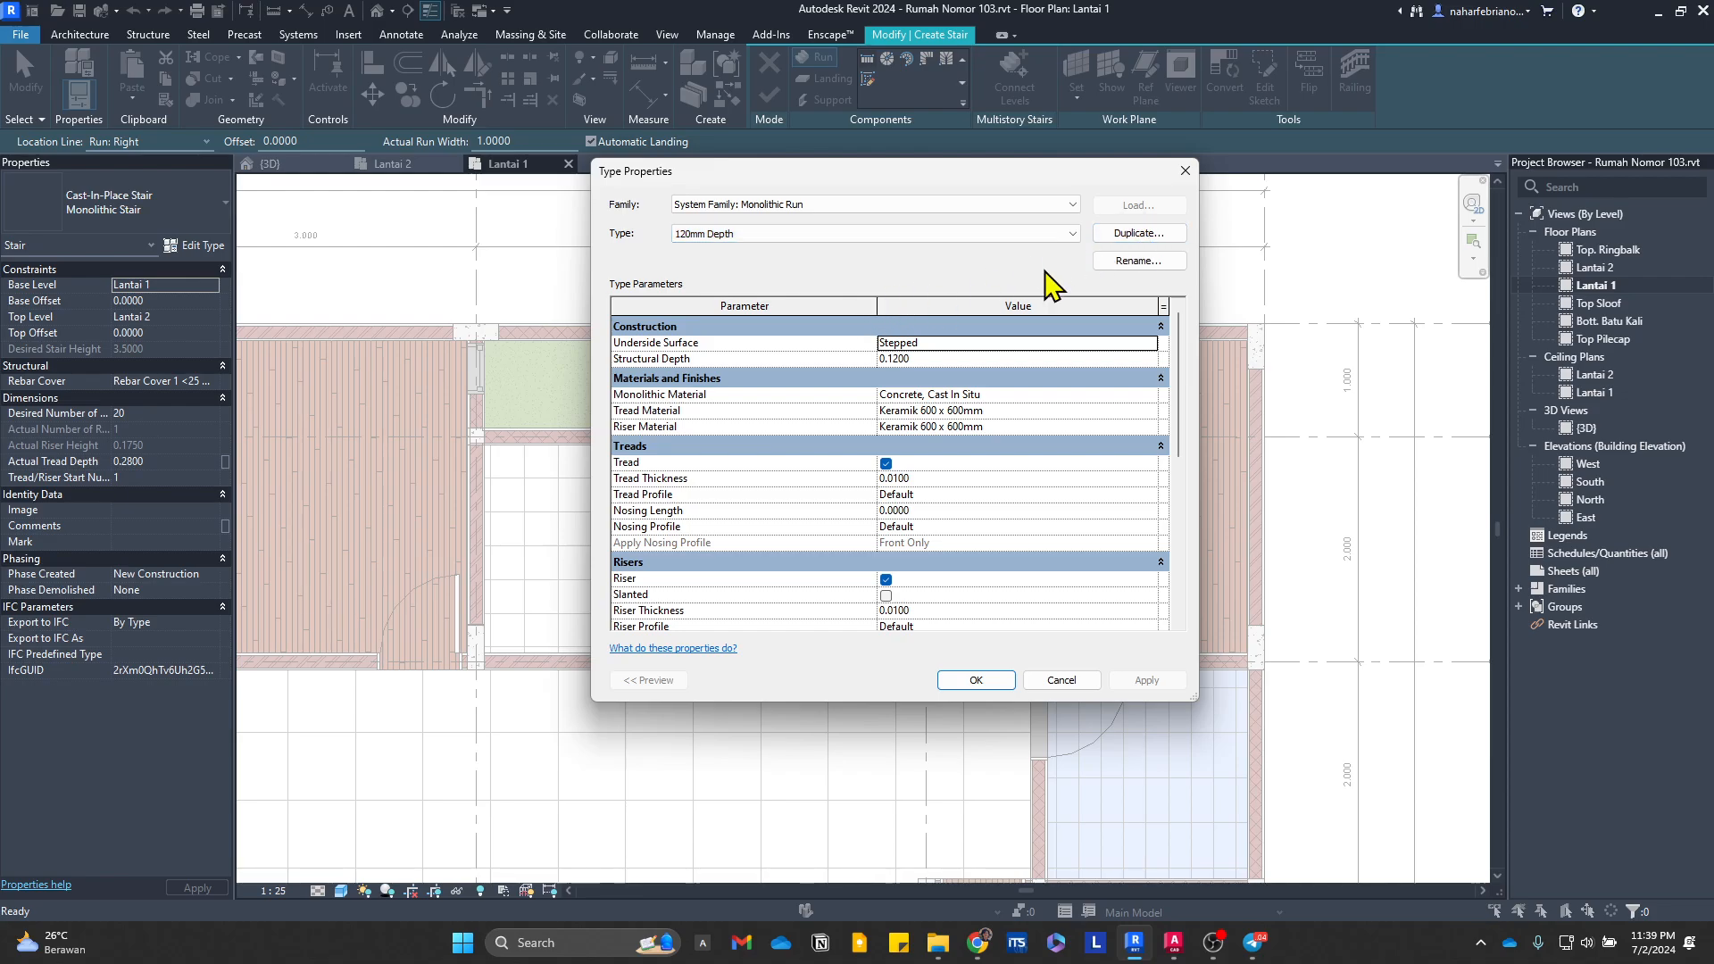
left_click(1123, 236)
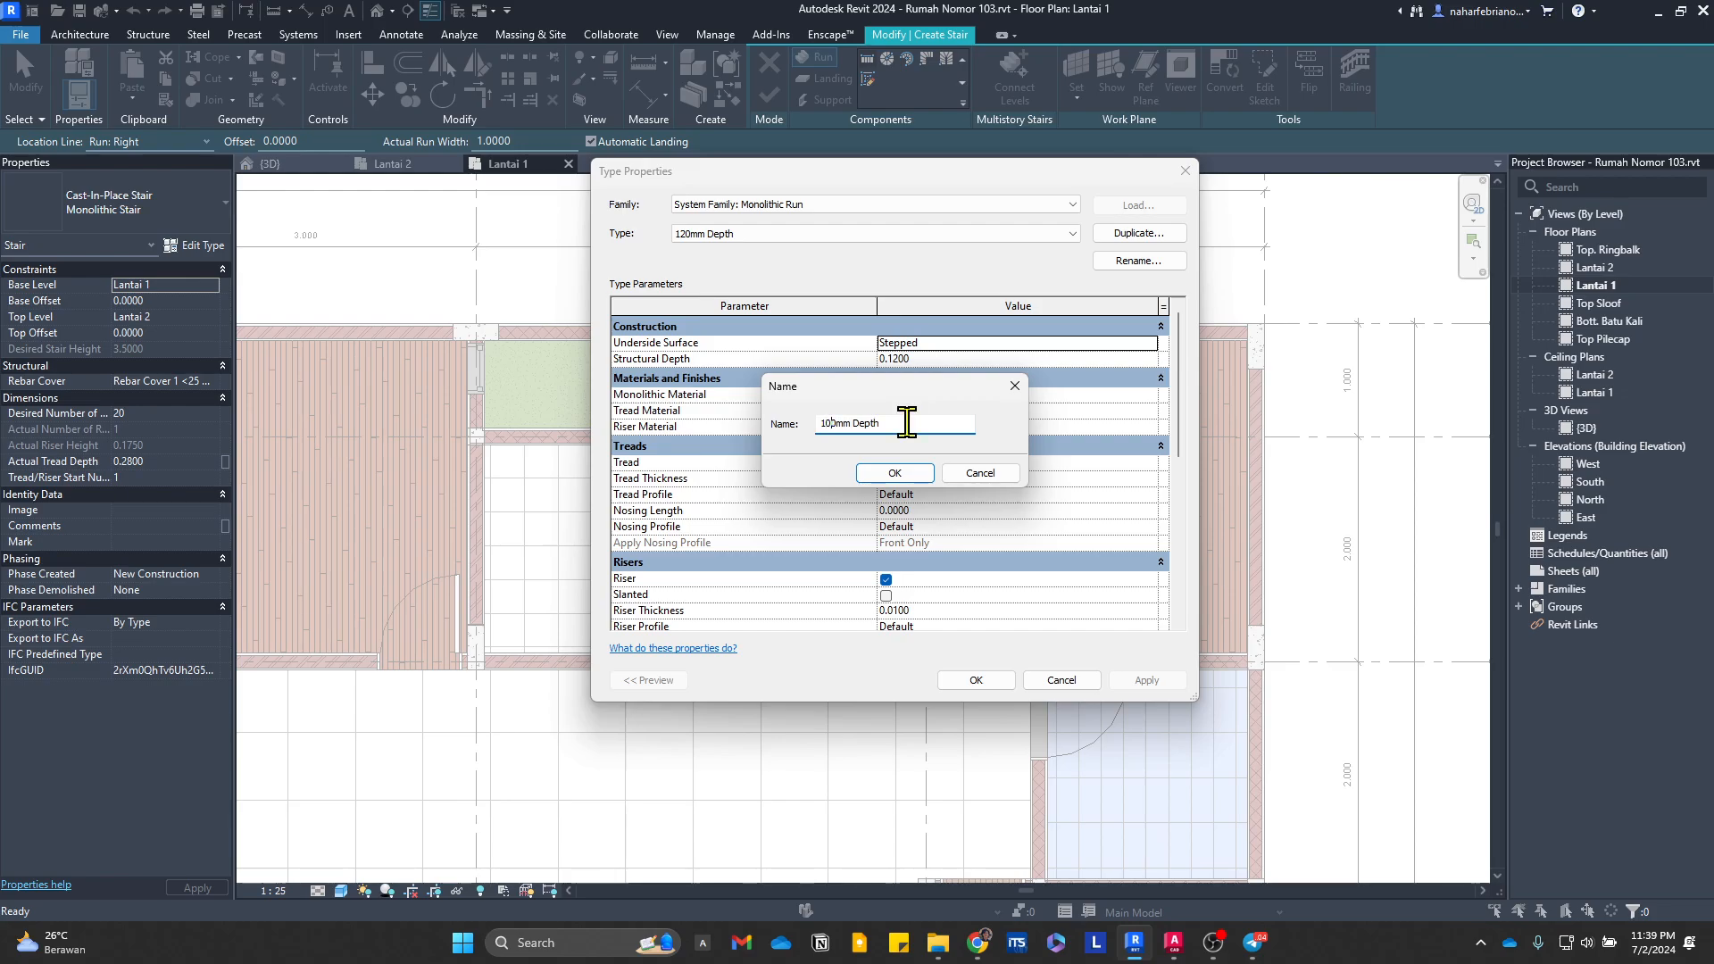
left_click(891, 480)
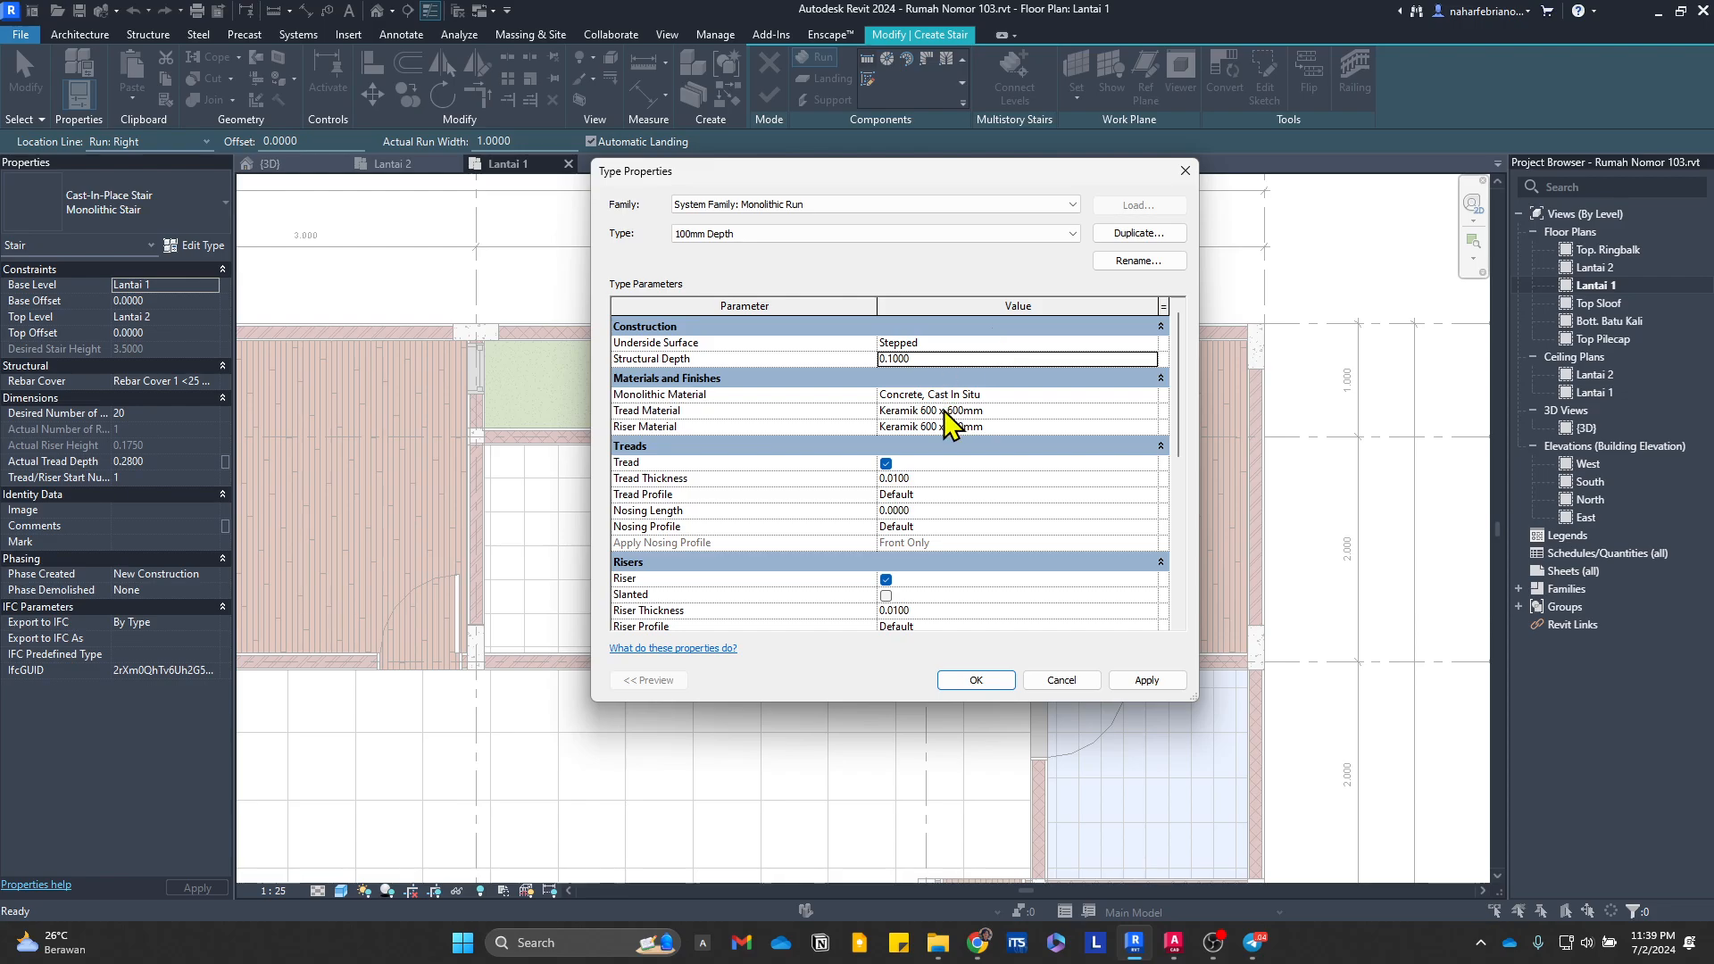
scroll(931, 540, "down", 1)
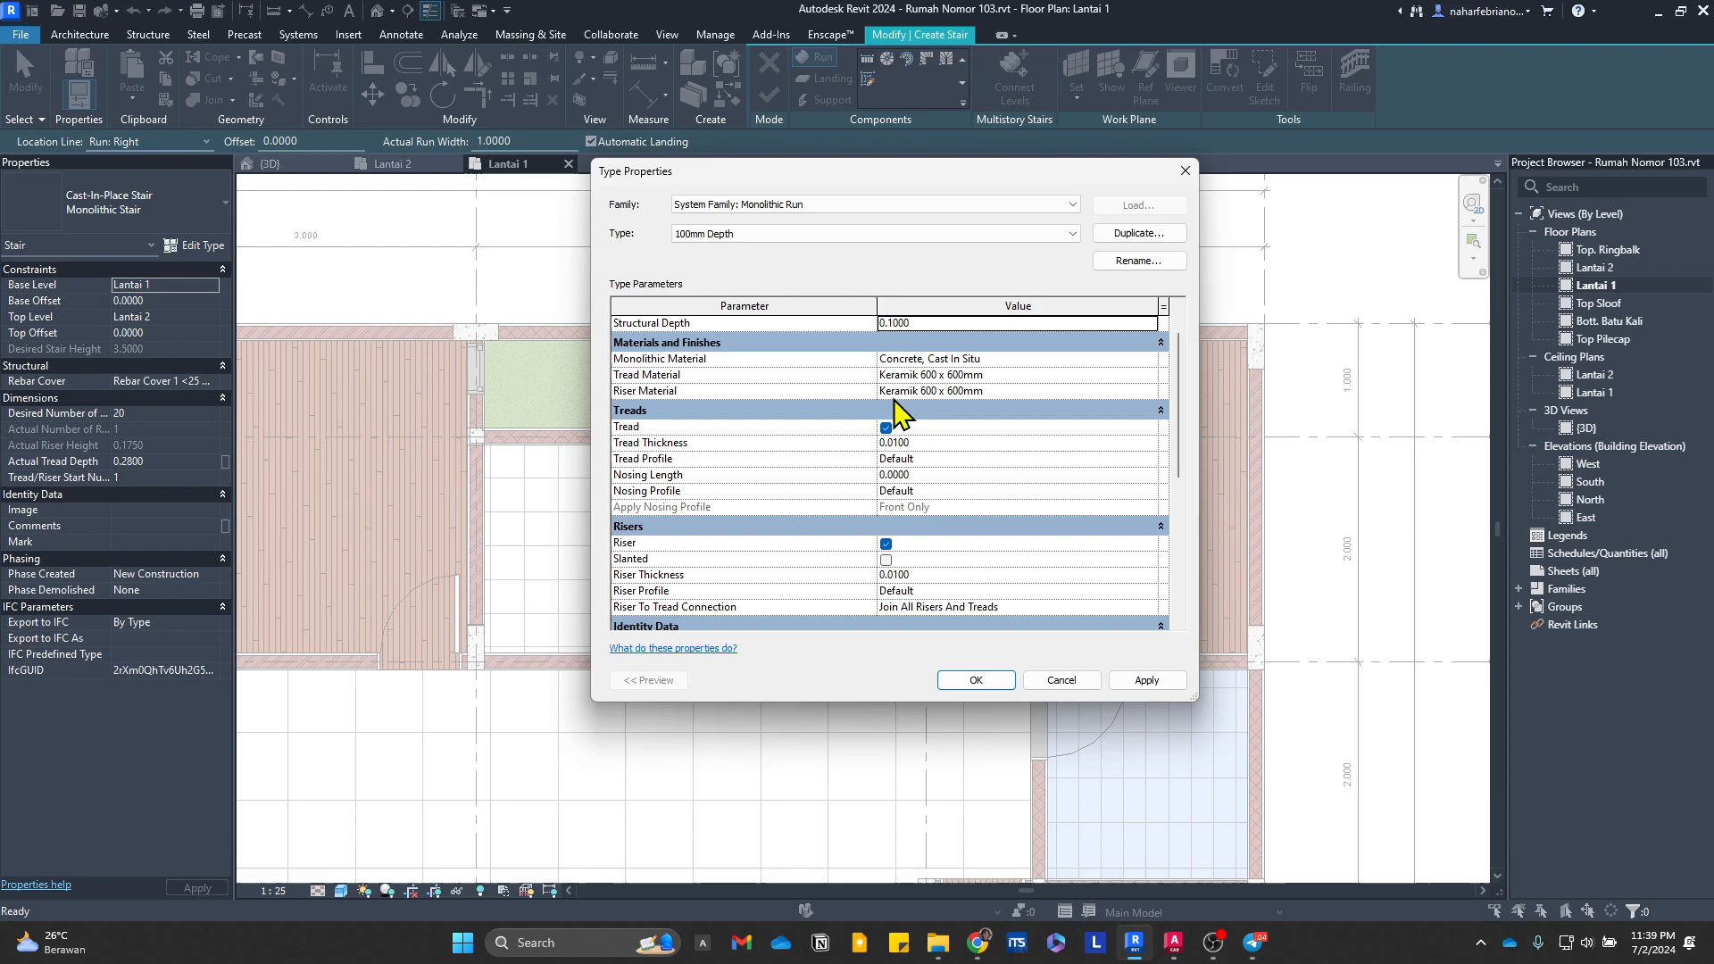
left_click(979, 683)
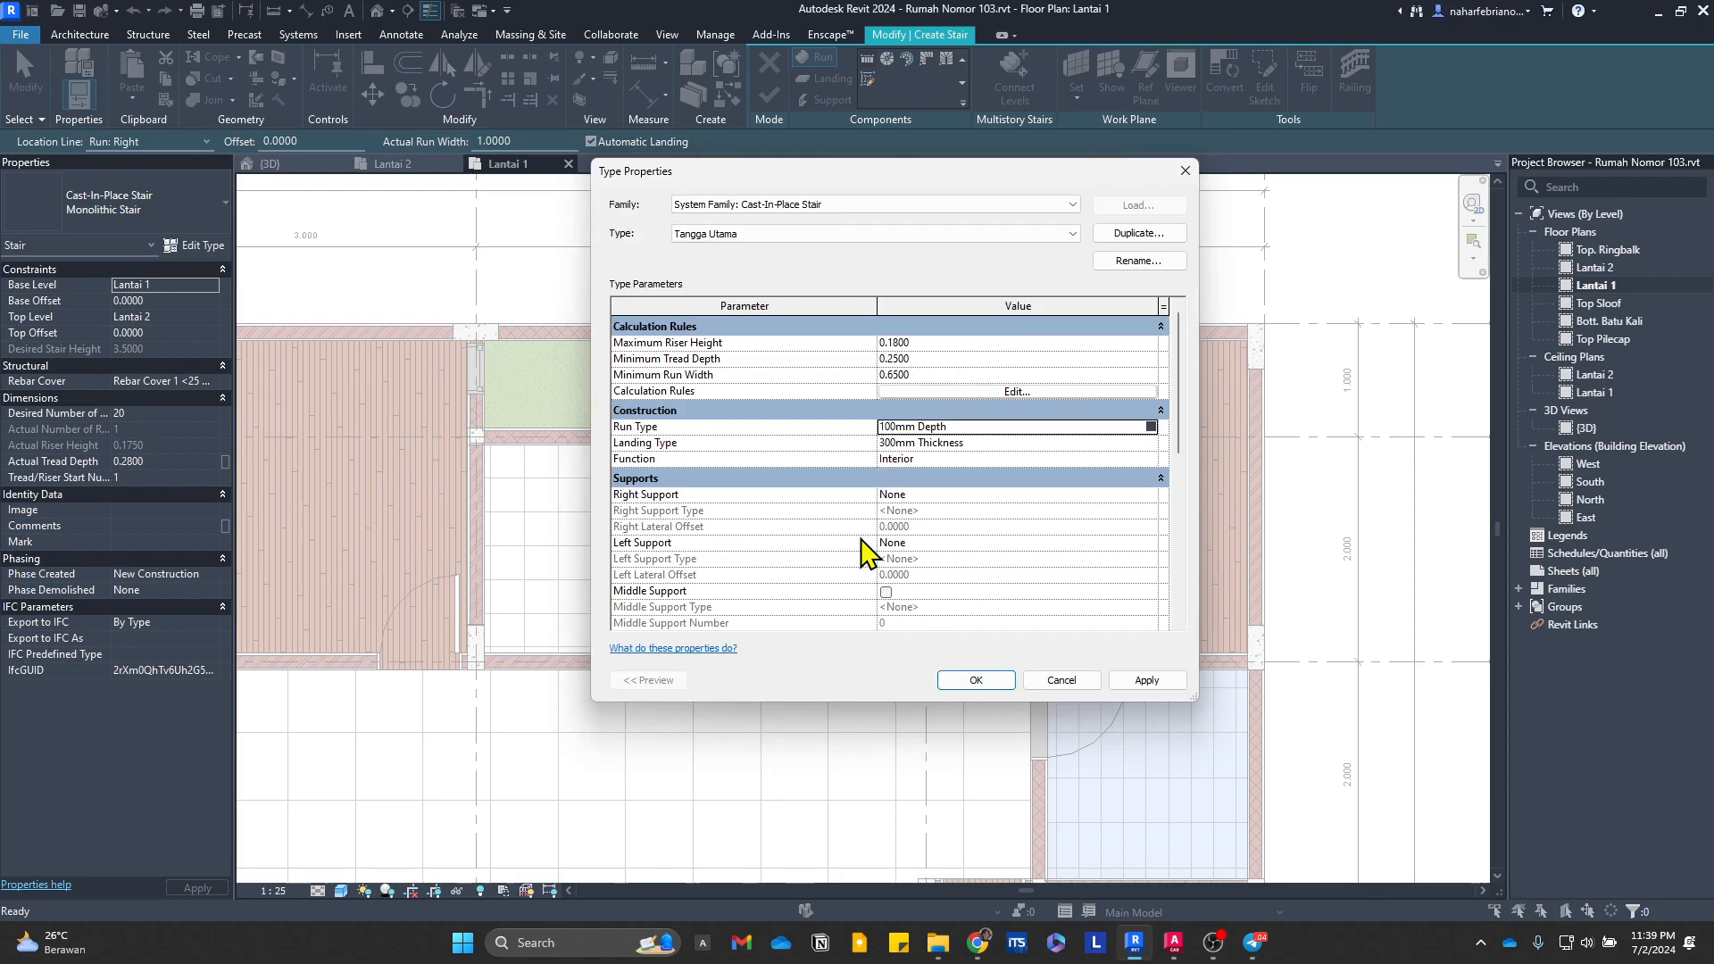
Step: Assign the 120mm Depth monolithic run type to Tangga Utama
left_click(1151, 427)
left_click(915, 234)
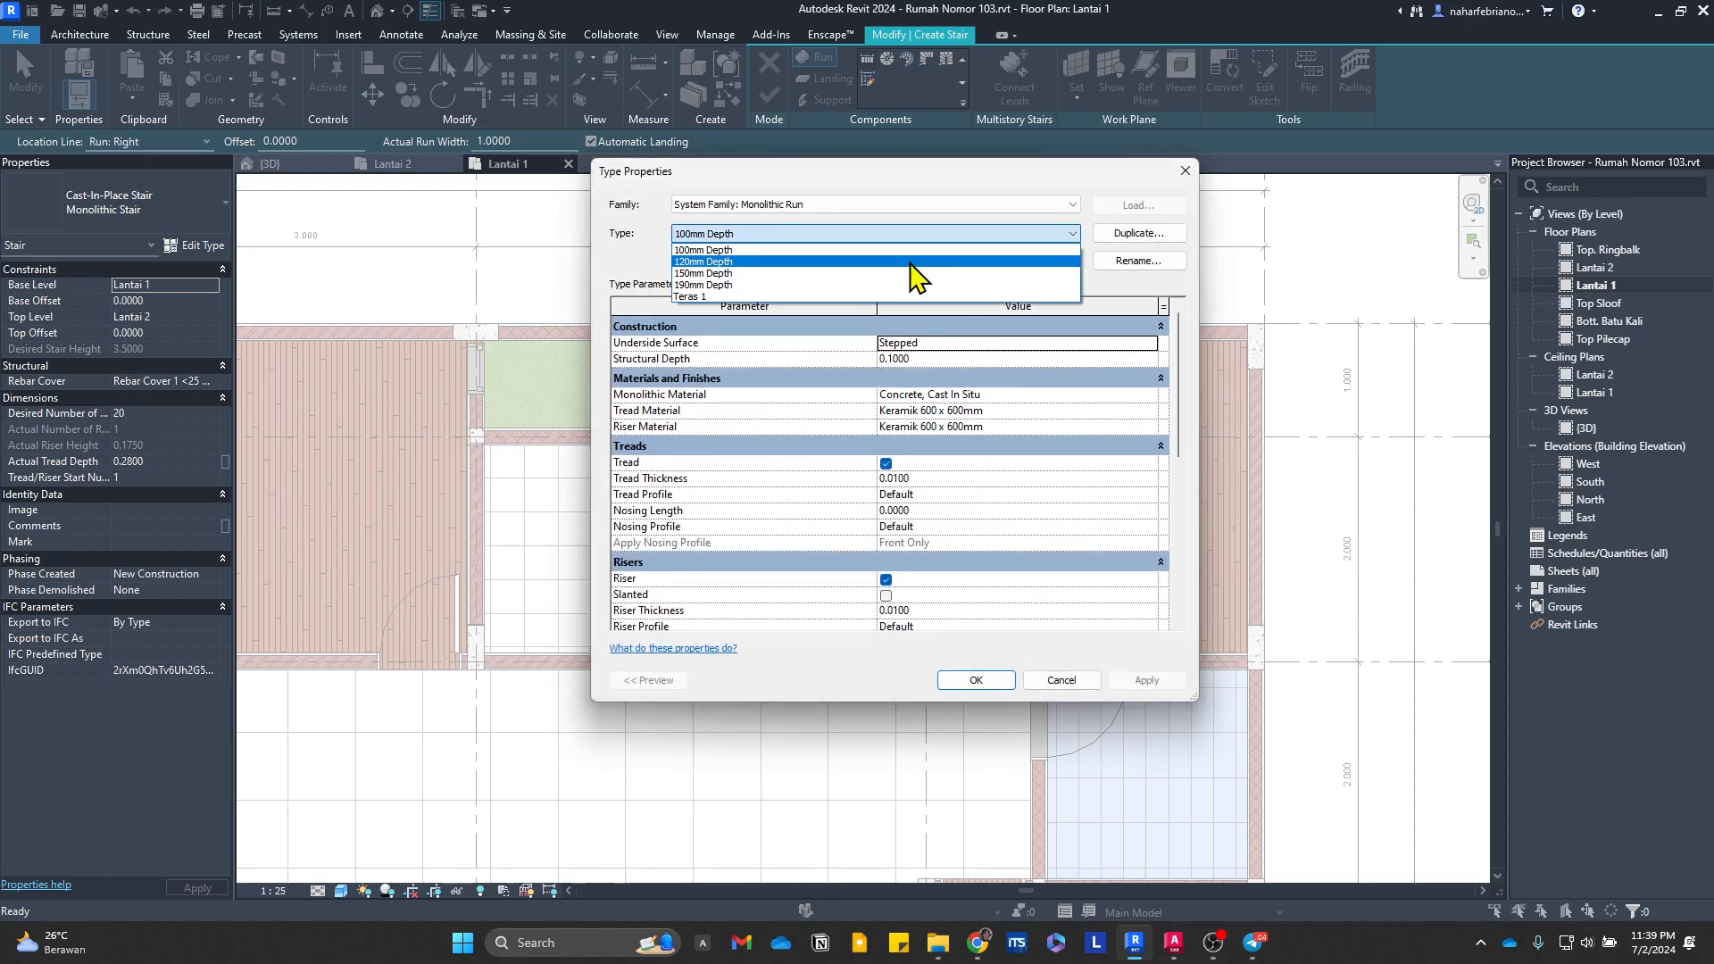
left_click(901, 262)
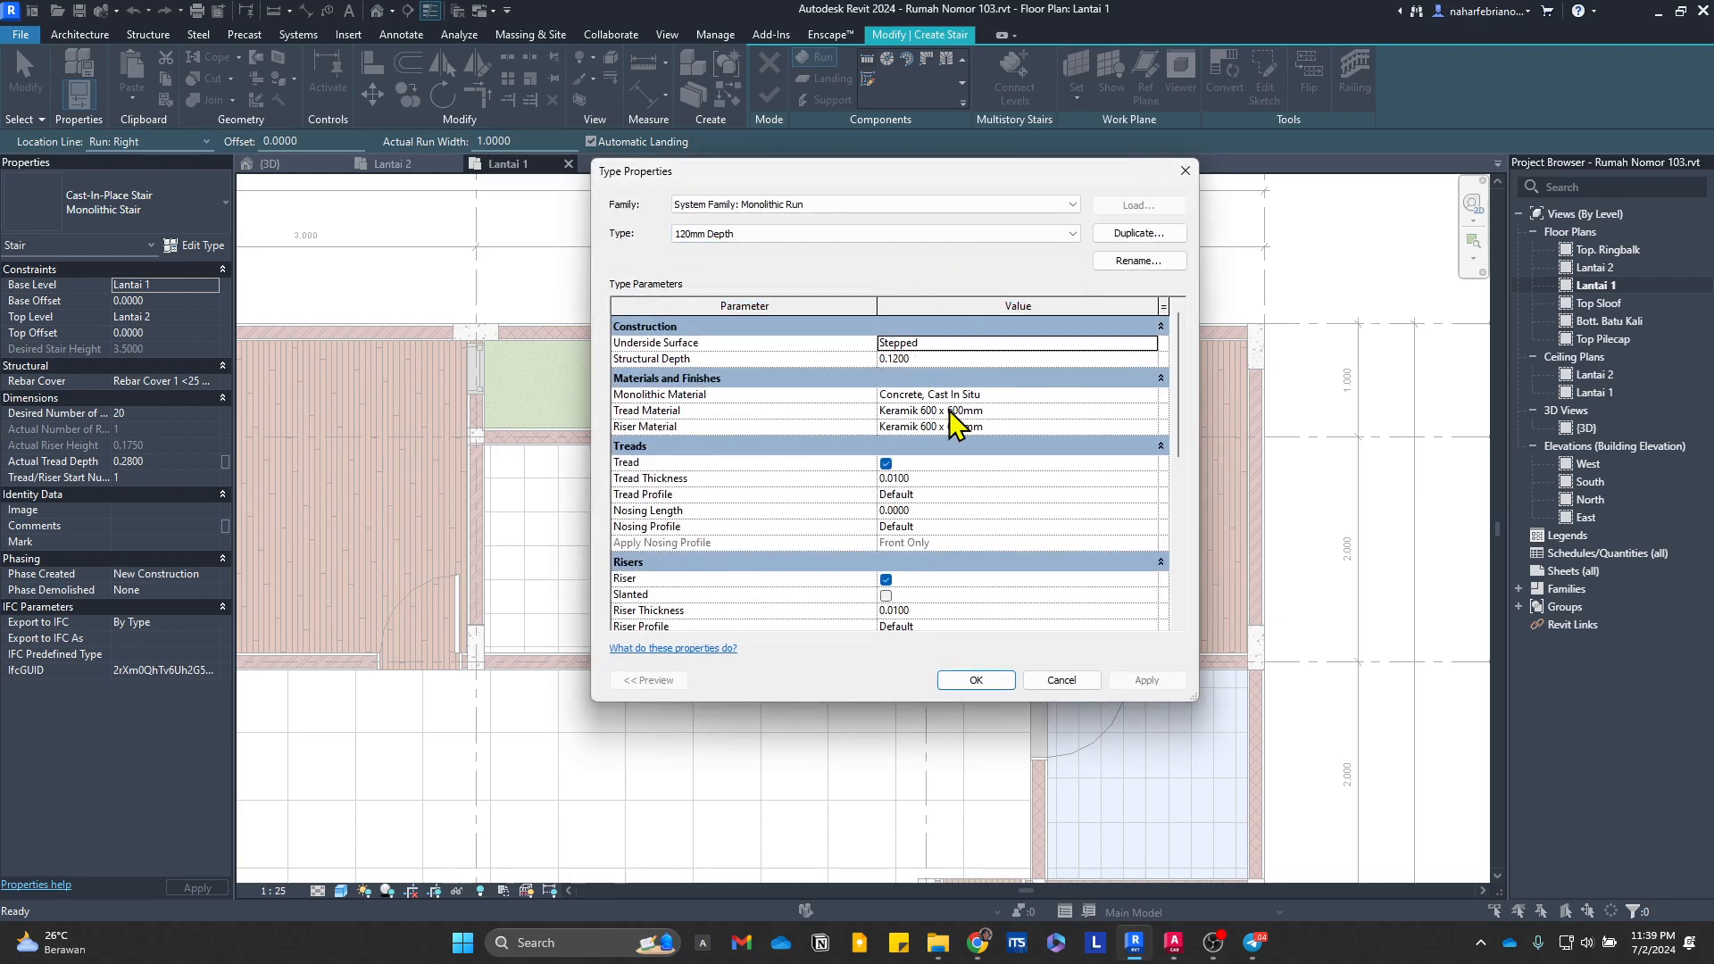
left_click(990, 679)
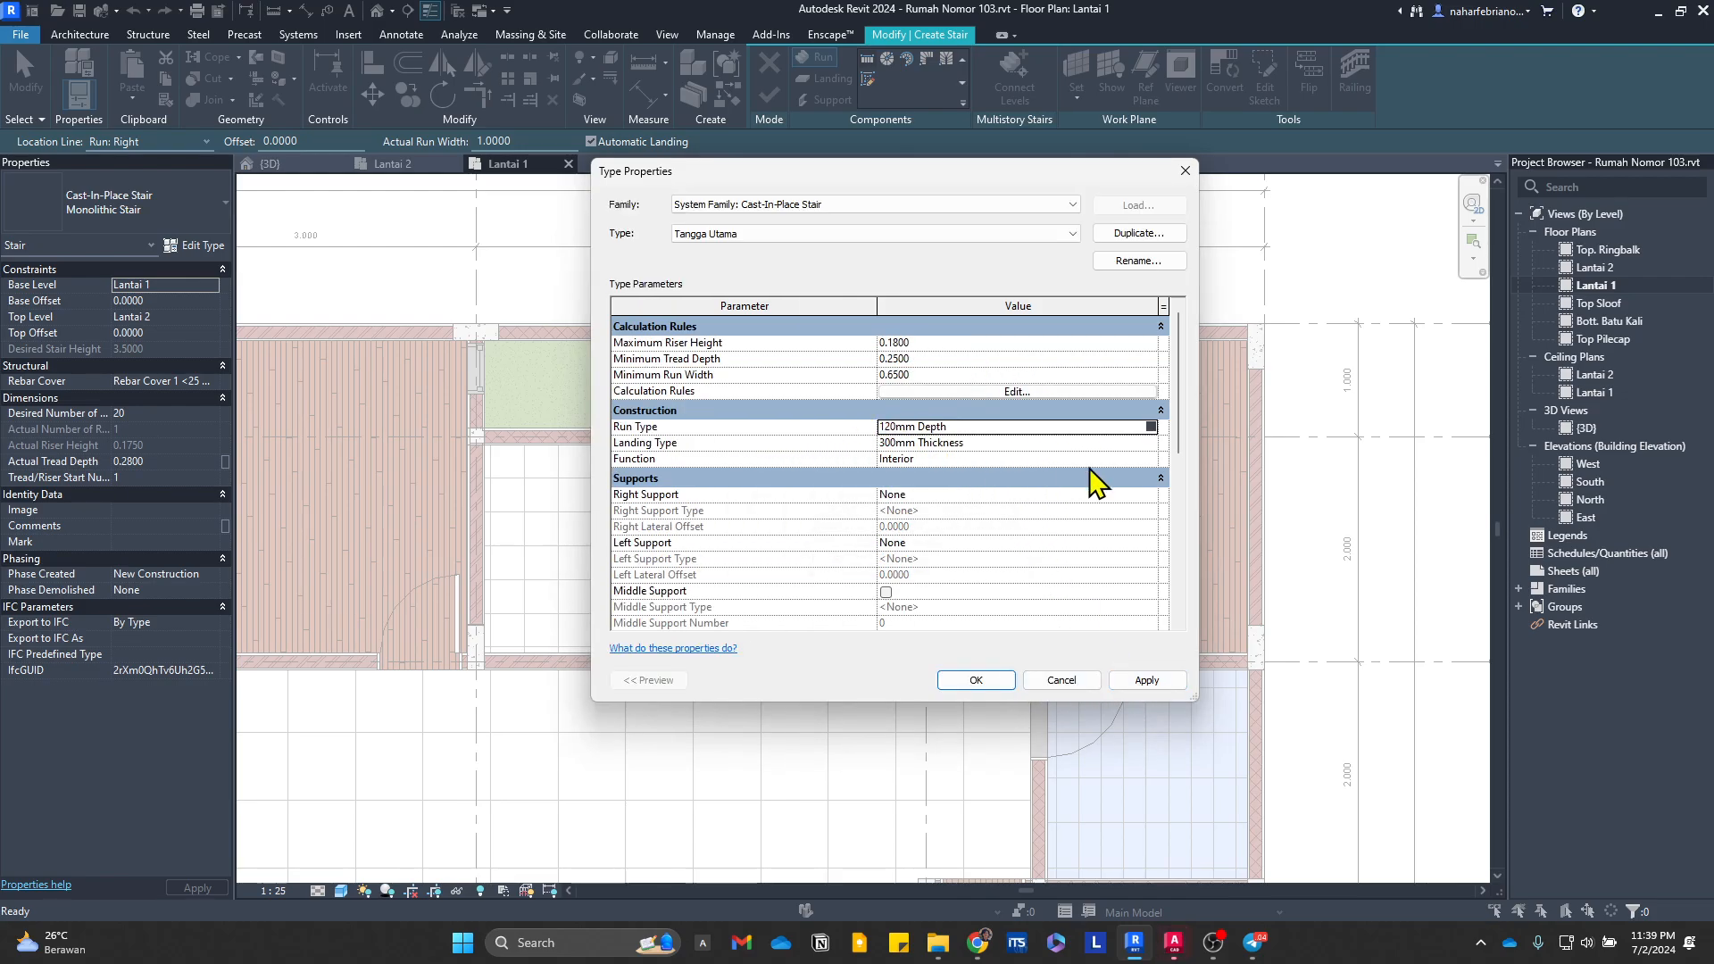
Step: Assign the 150mm Thickness landing type to Tangga Utama and apply the stair type settings
left_click(1071, 443)
left_click(1151, 443)
left_click(904, 235)
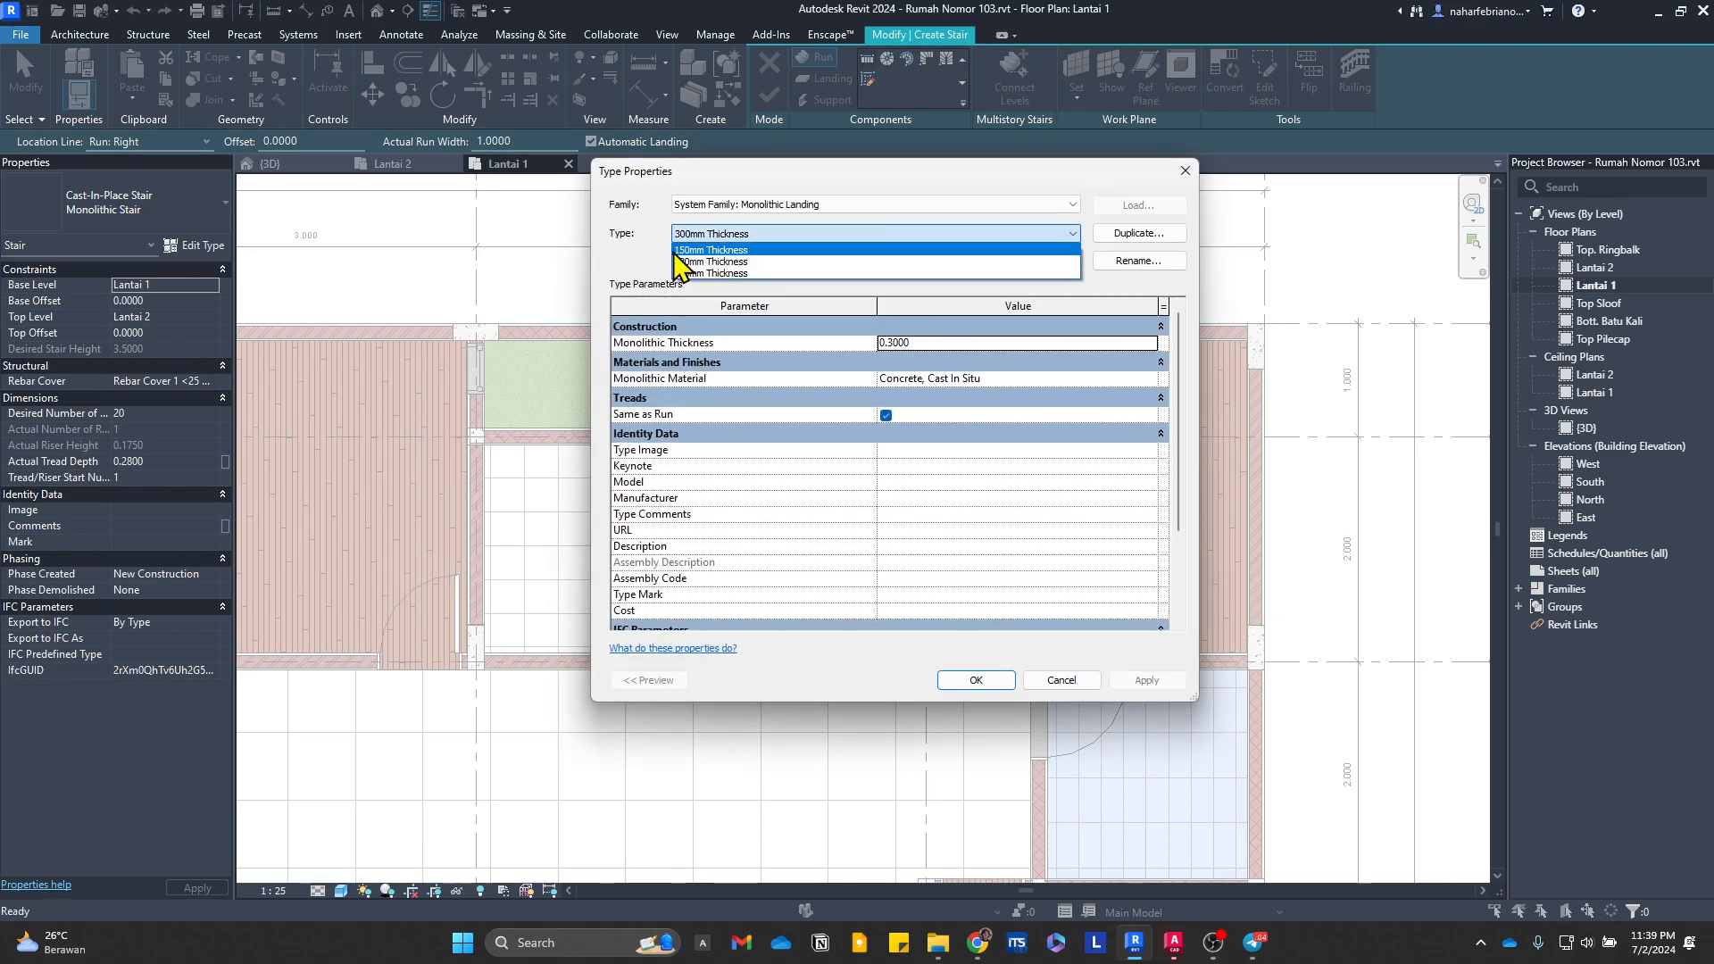
left_click(746, 251)
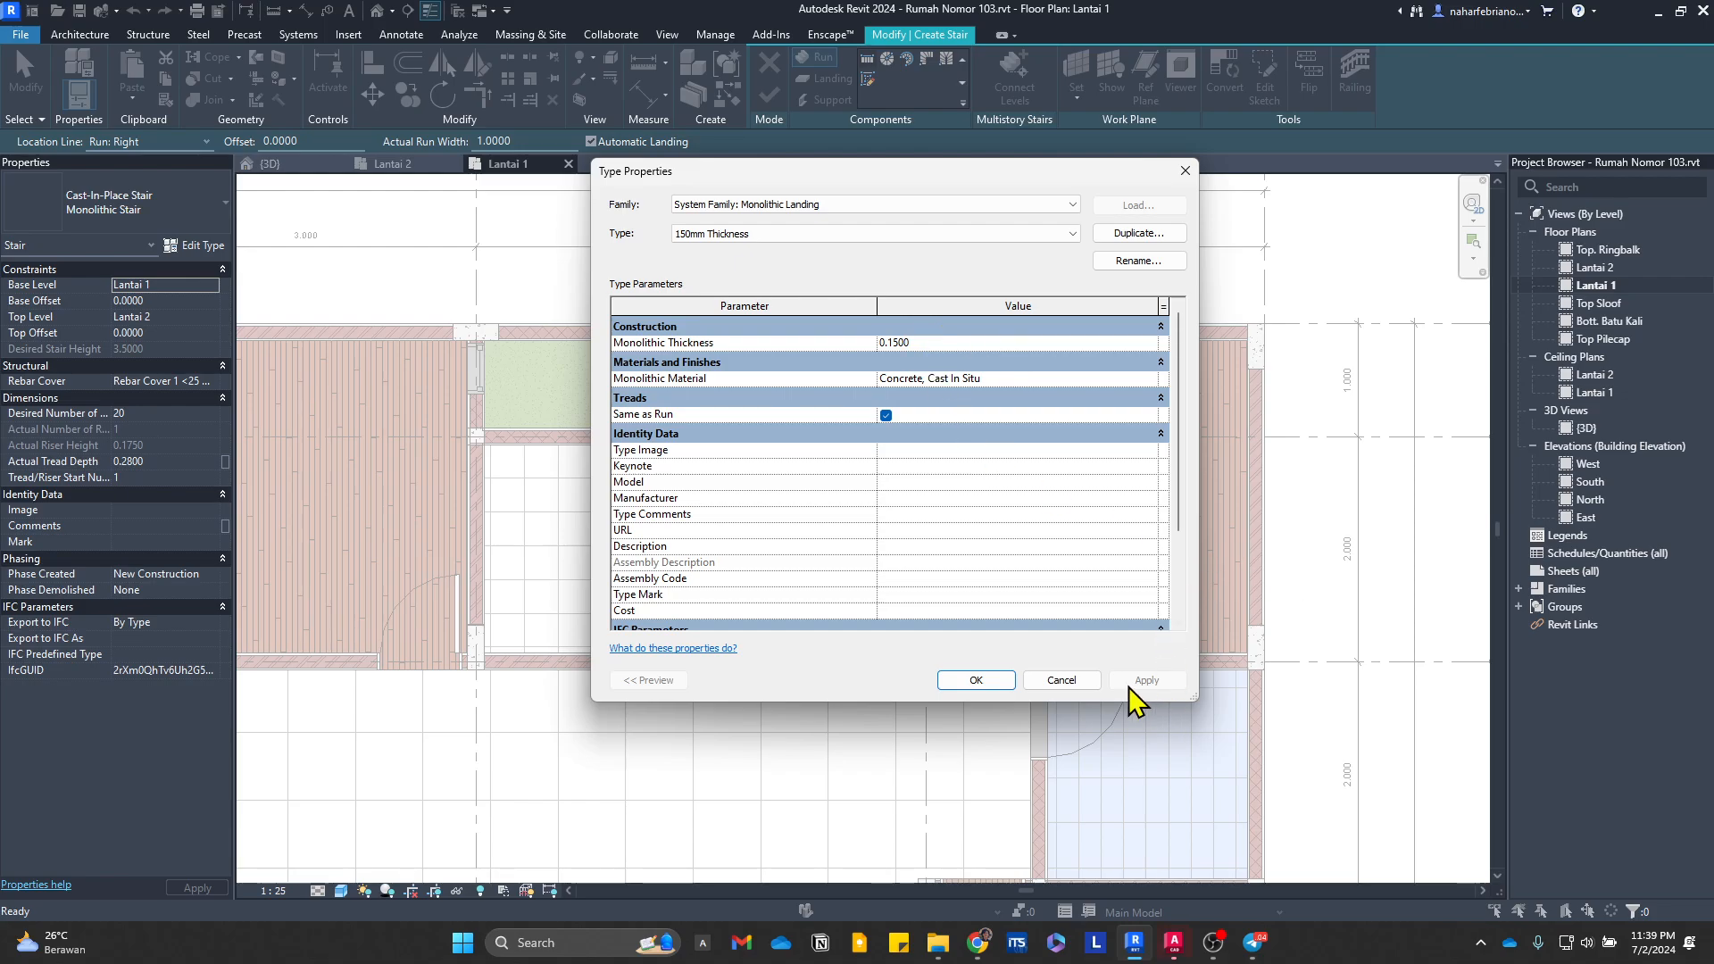
left_click(1013, 678)
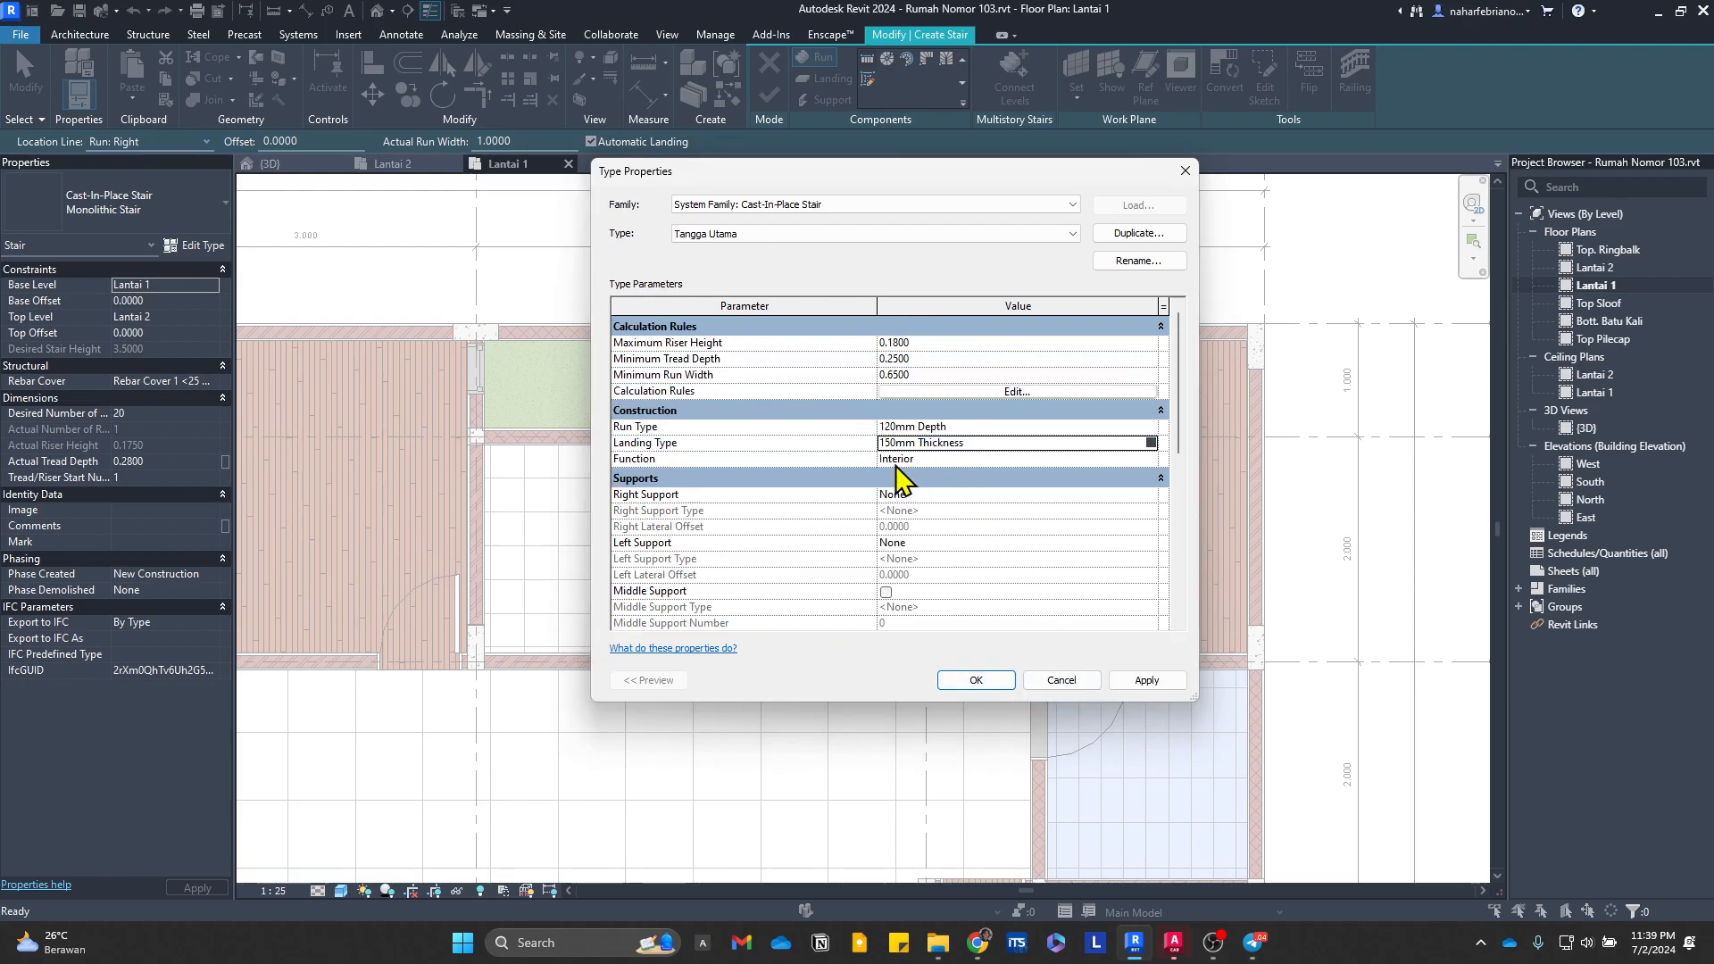
left_click(976, 680)
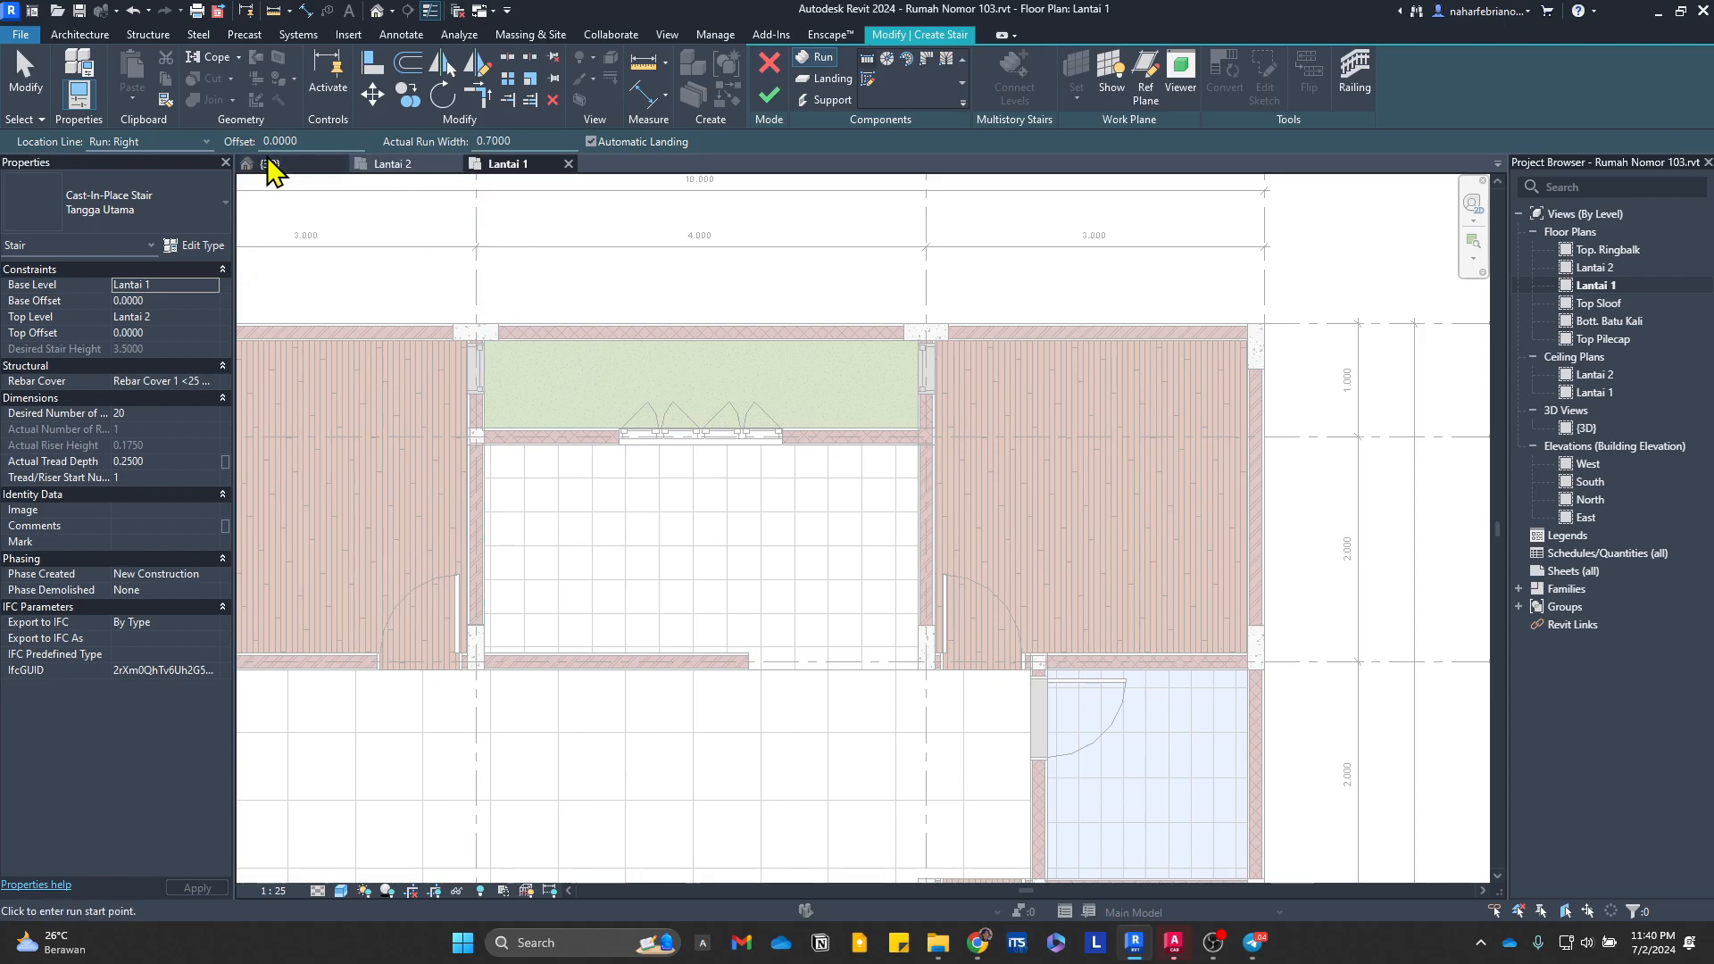
Step: Set the run width to 0.7 with location line Run: Right, and draw a 1.25 m straight run northward along the kitchen's east wall
left_click(873, 58)
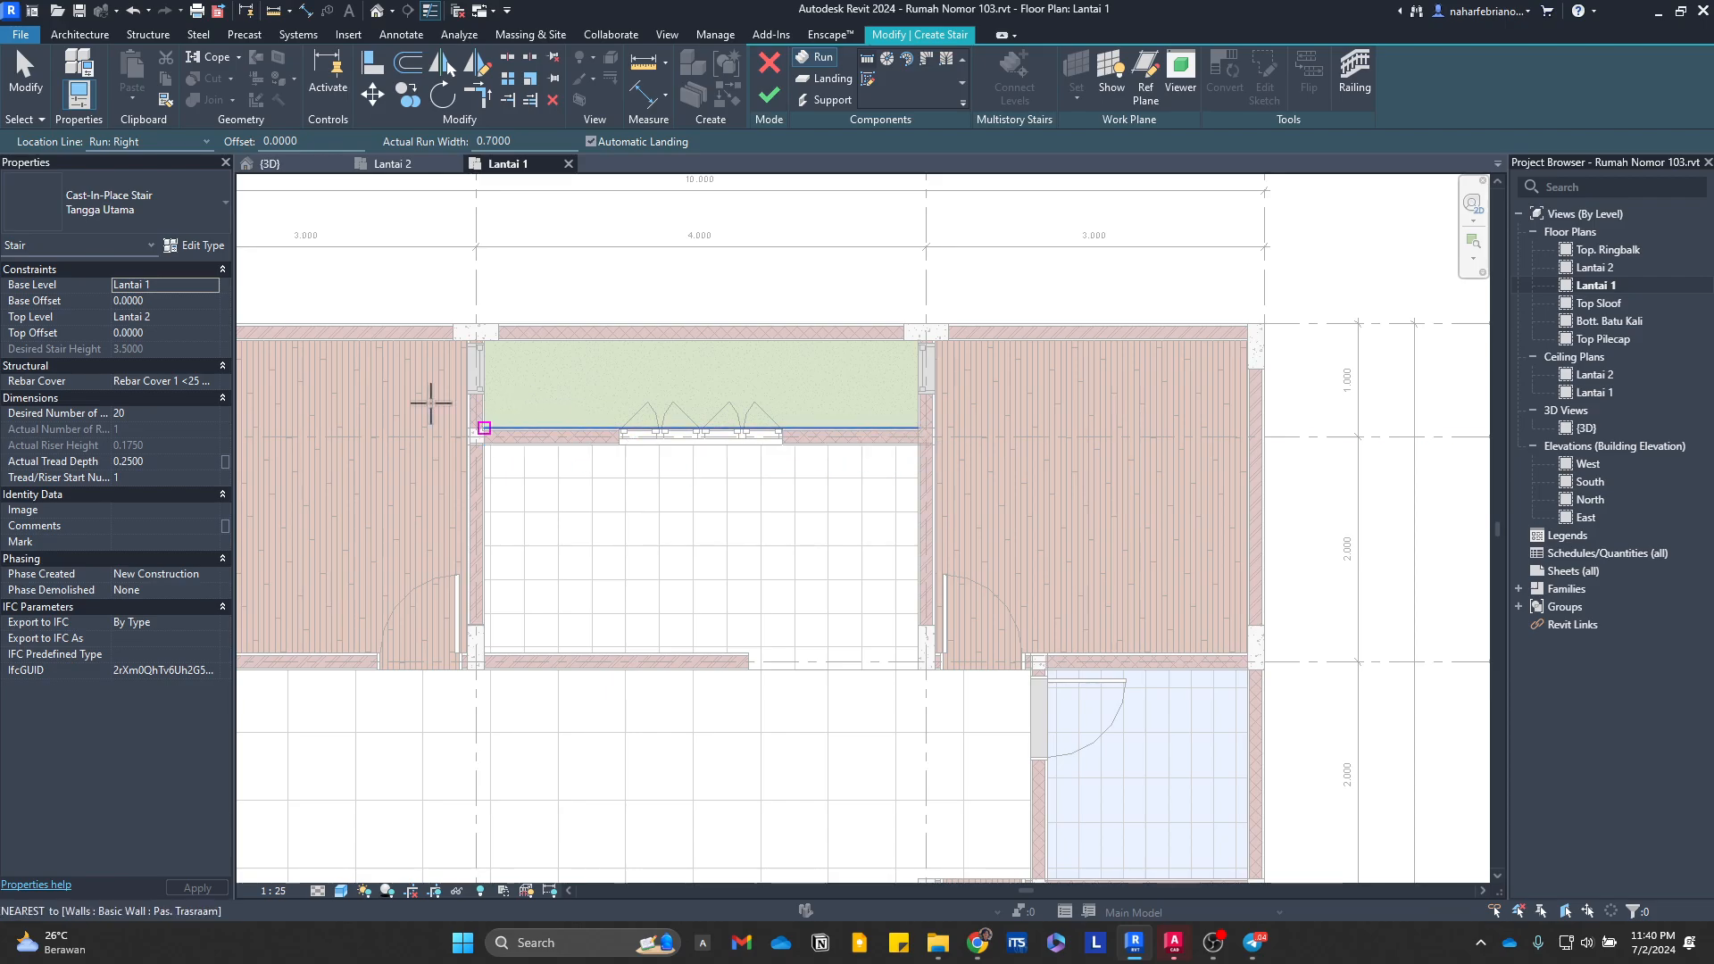
left_click(108, 147)
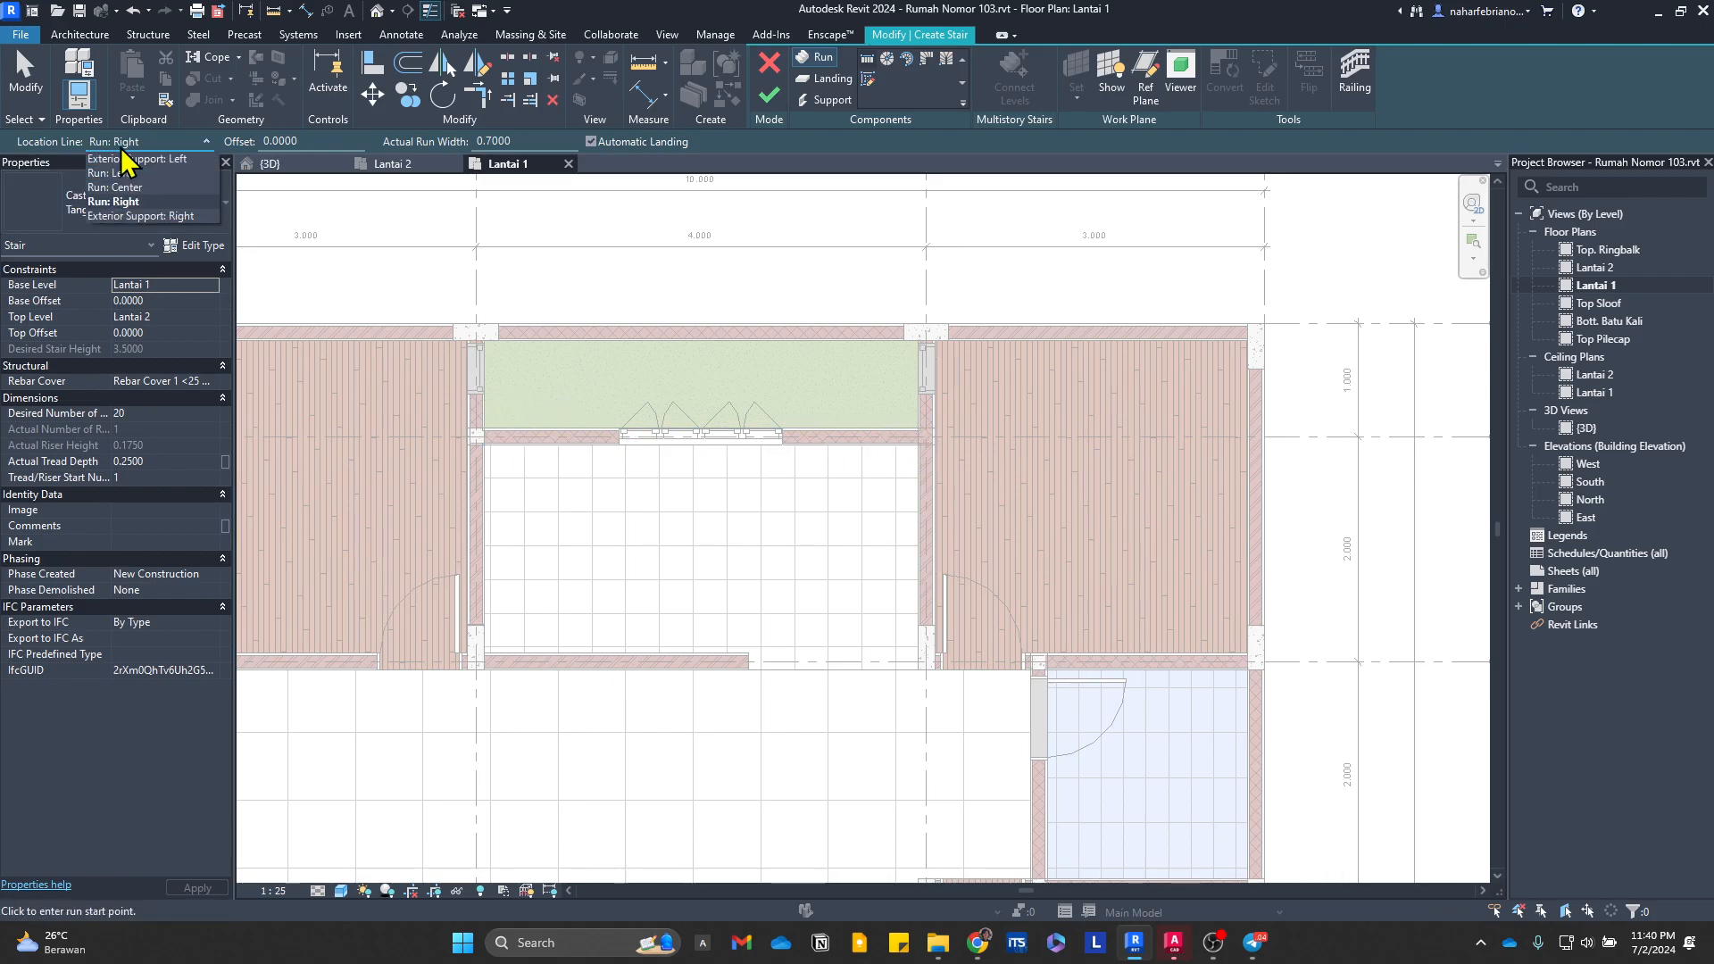
left_click(137, 199)
scroll(940, 652, "up", 3)
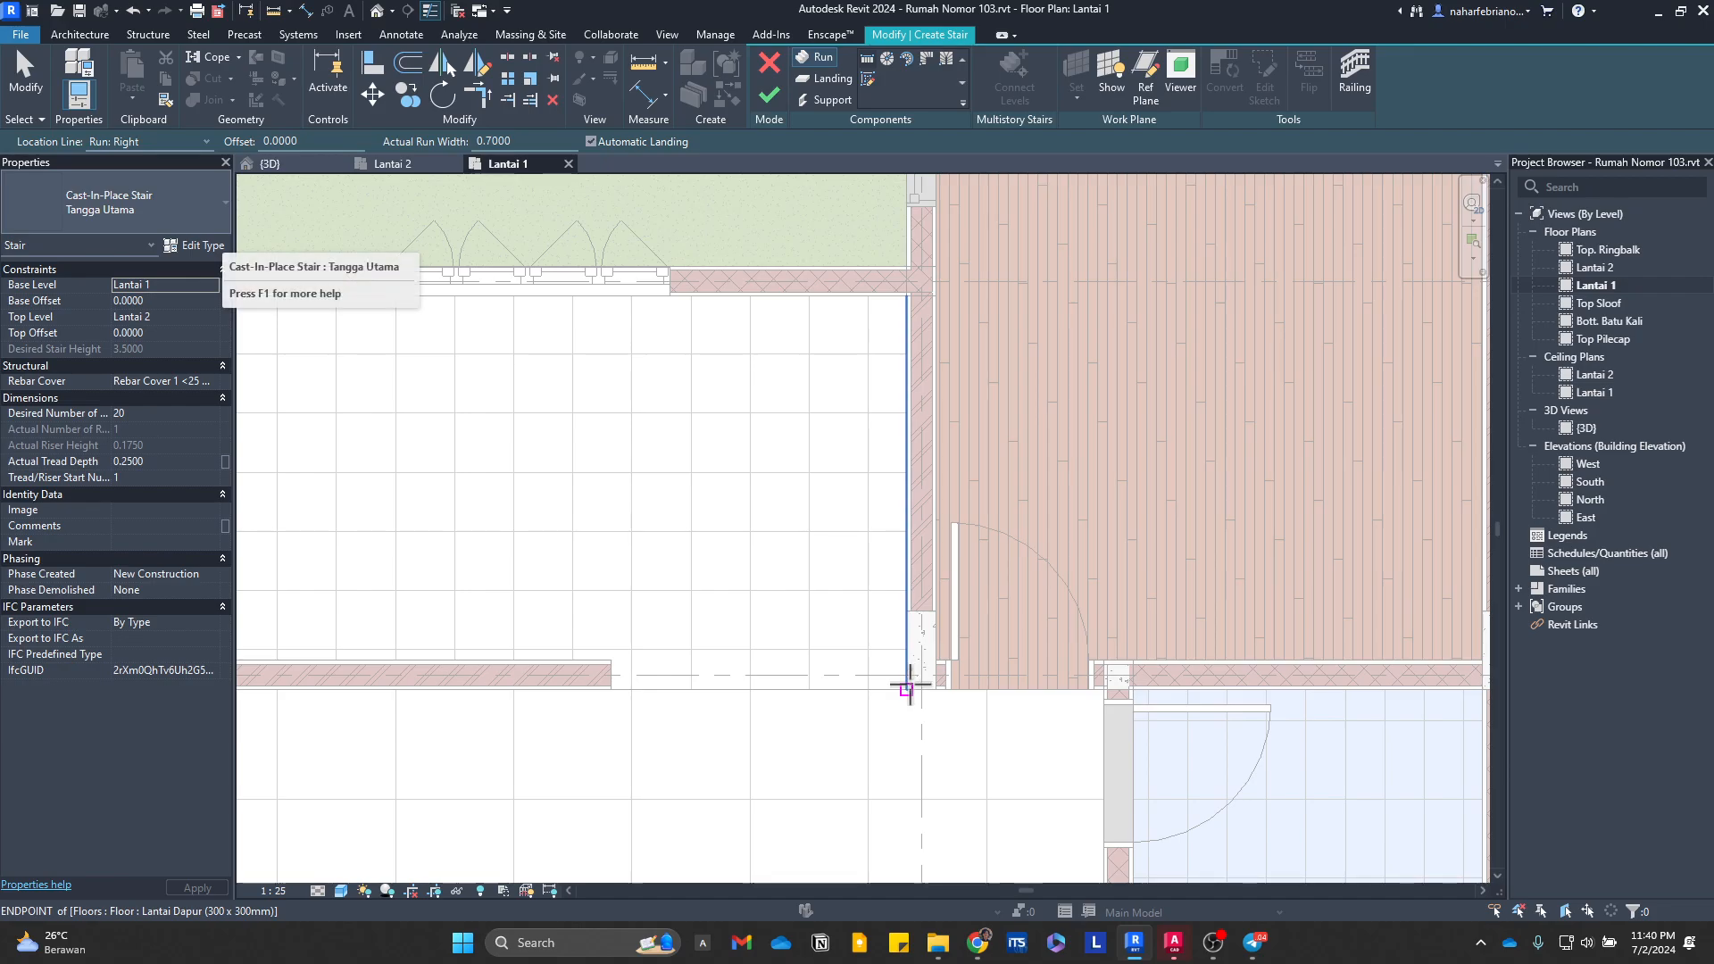
left_click(916, 669)
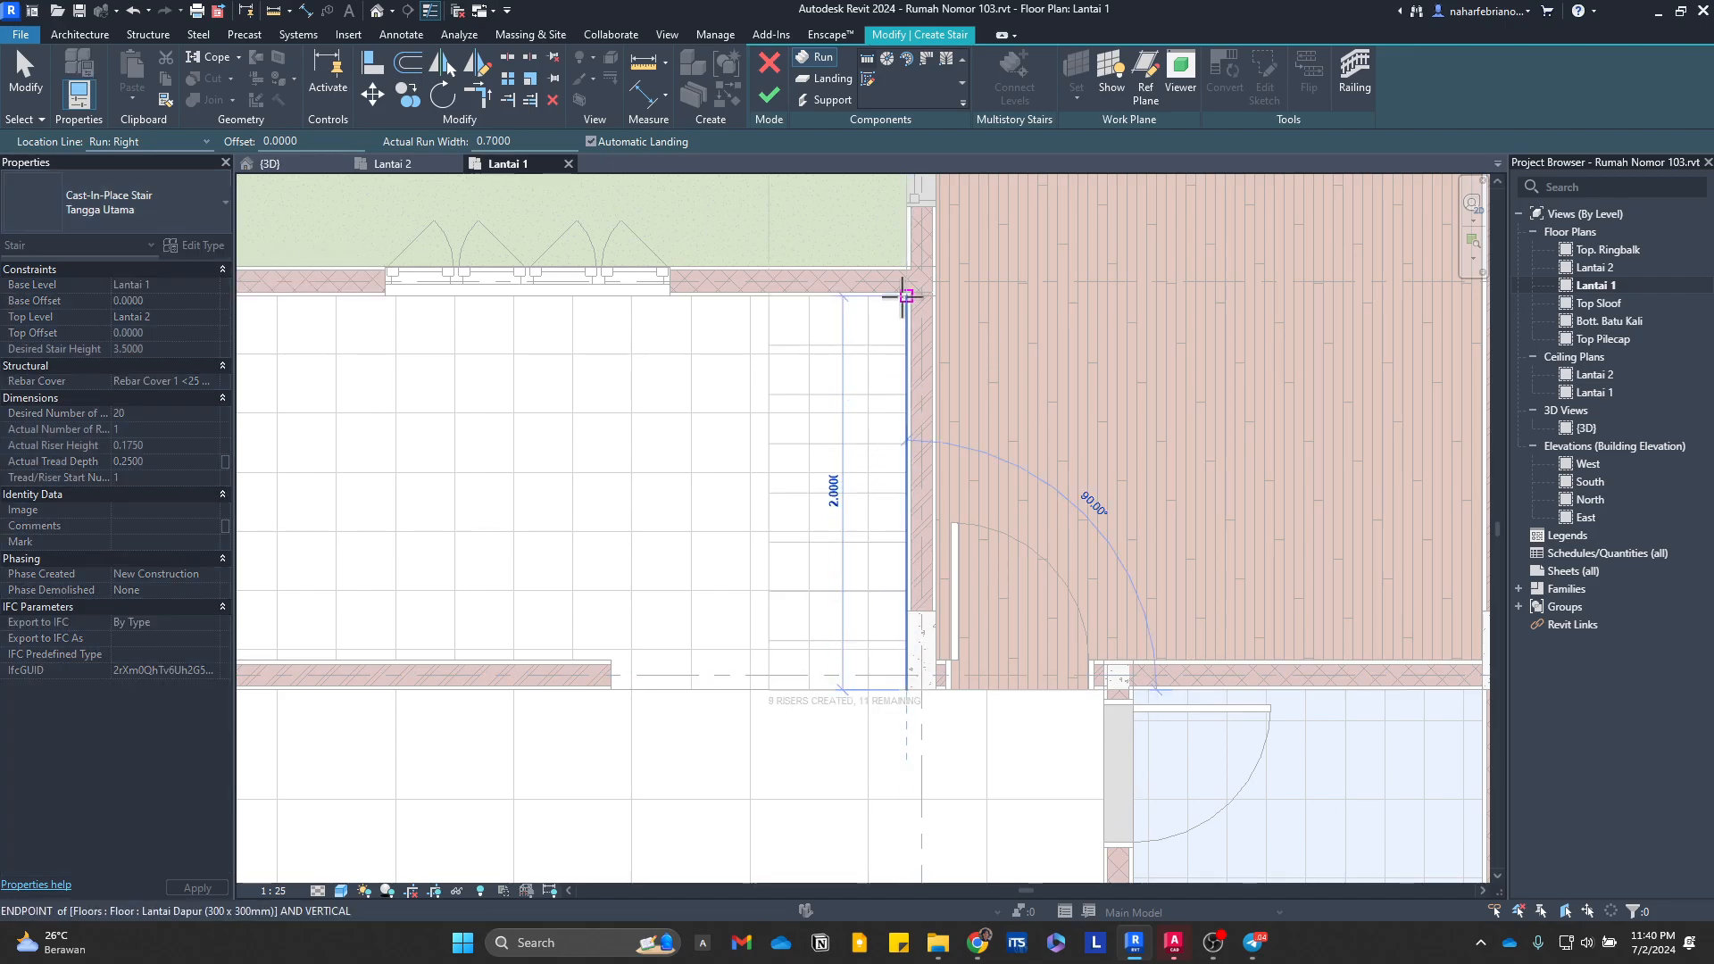
left_click(903, 440)
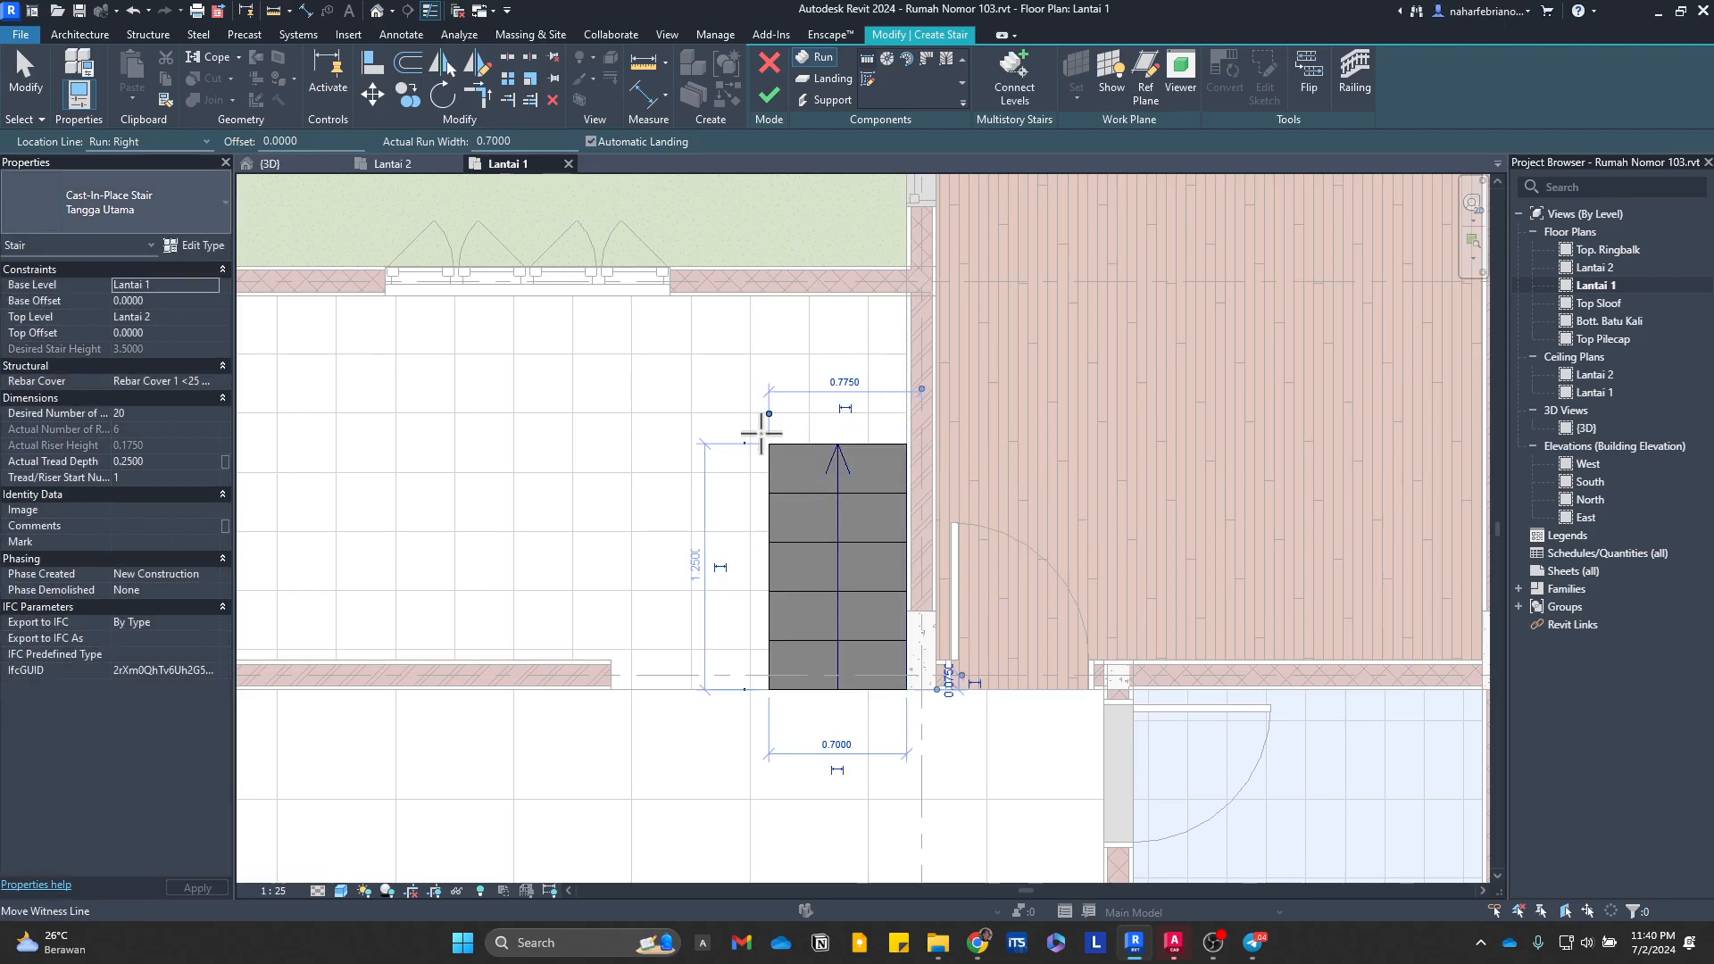
Step: Draw a 2.5 m straight run westward along the kitchen's north wall, connected to the first run by an automatic landing
left_click(769, 295)
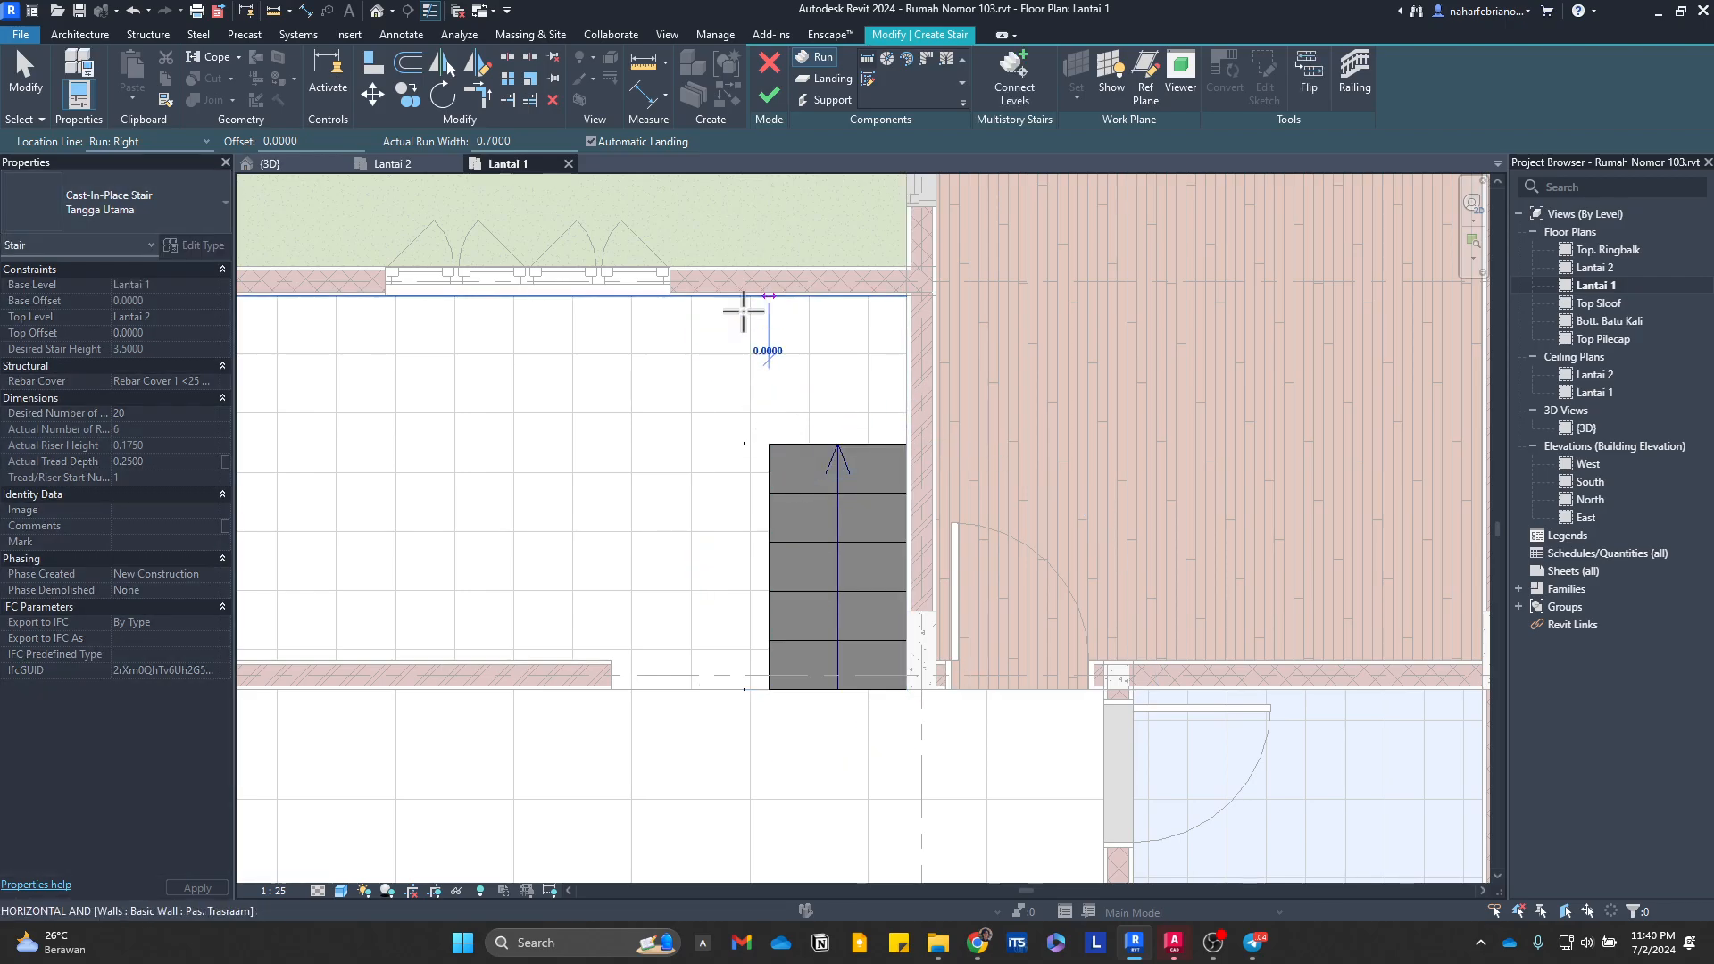
middle_click_drag(491, 340, 770, 336)
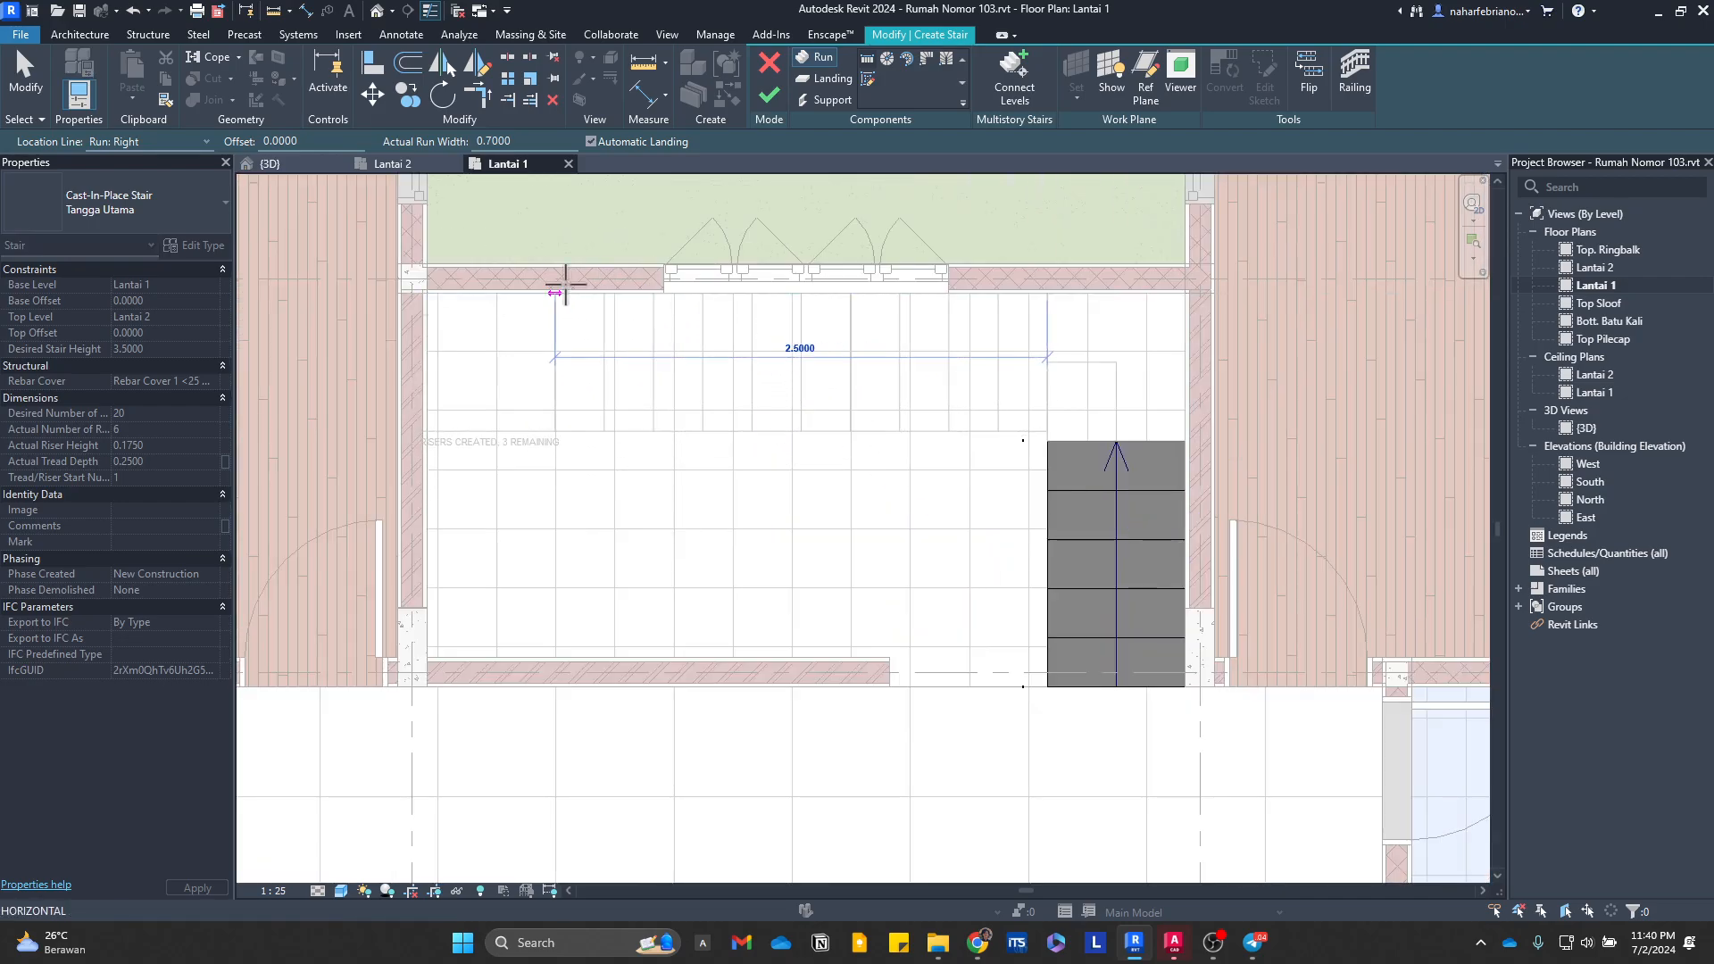
left_click(630, 452)
key("Escape")
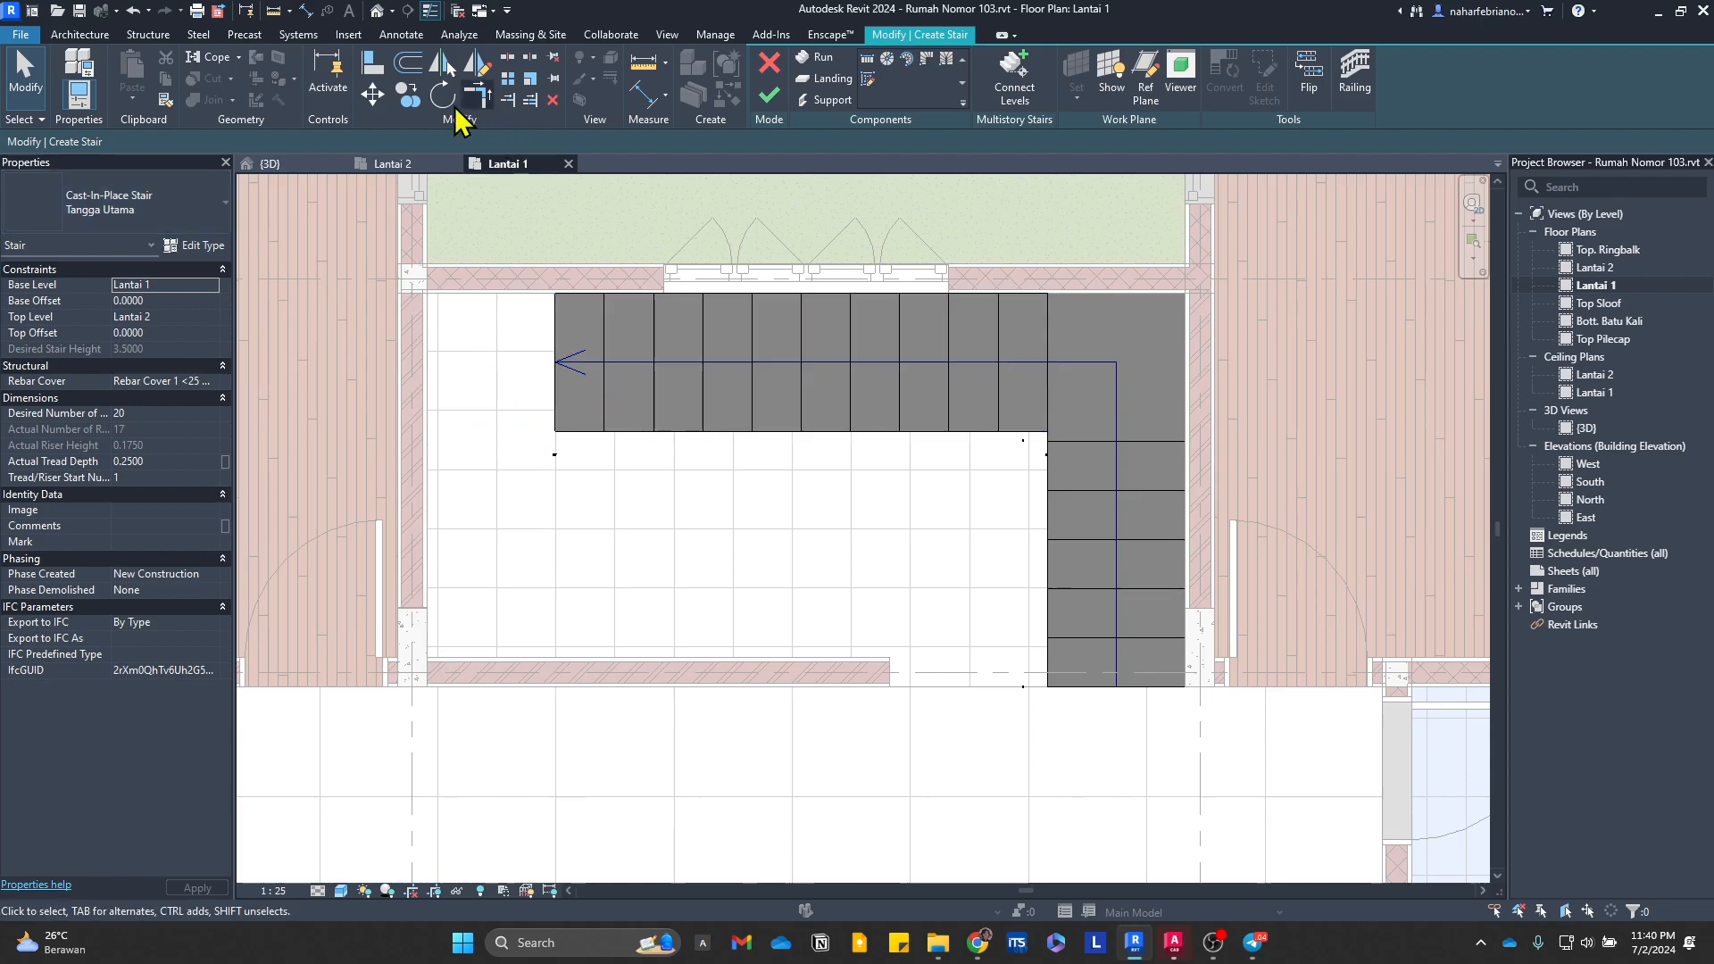
Step: Draw a two-tread straight run southward along the kitchen's west wall, starting level with the second run's inner edge
left_click(865, 64)
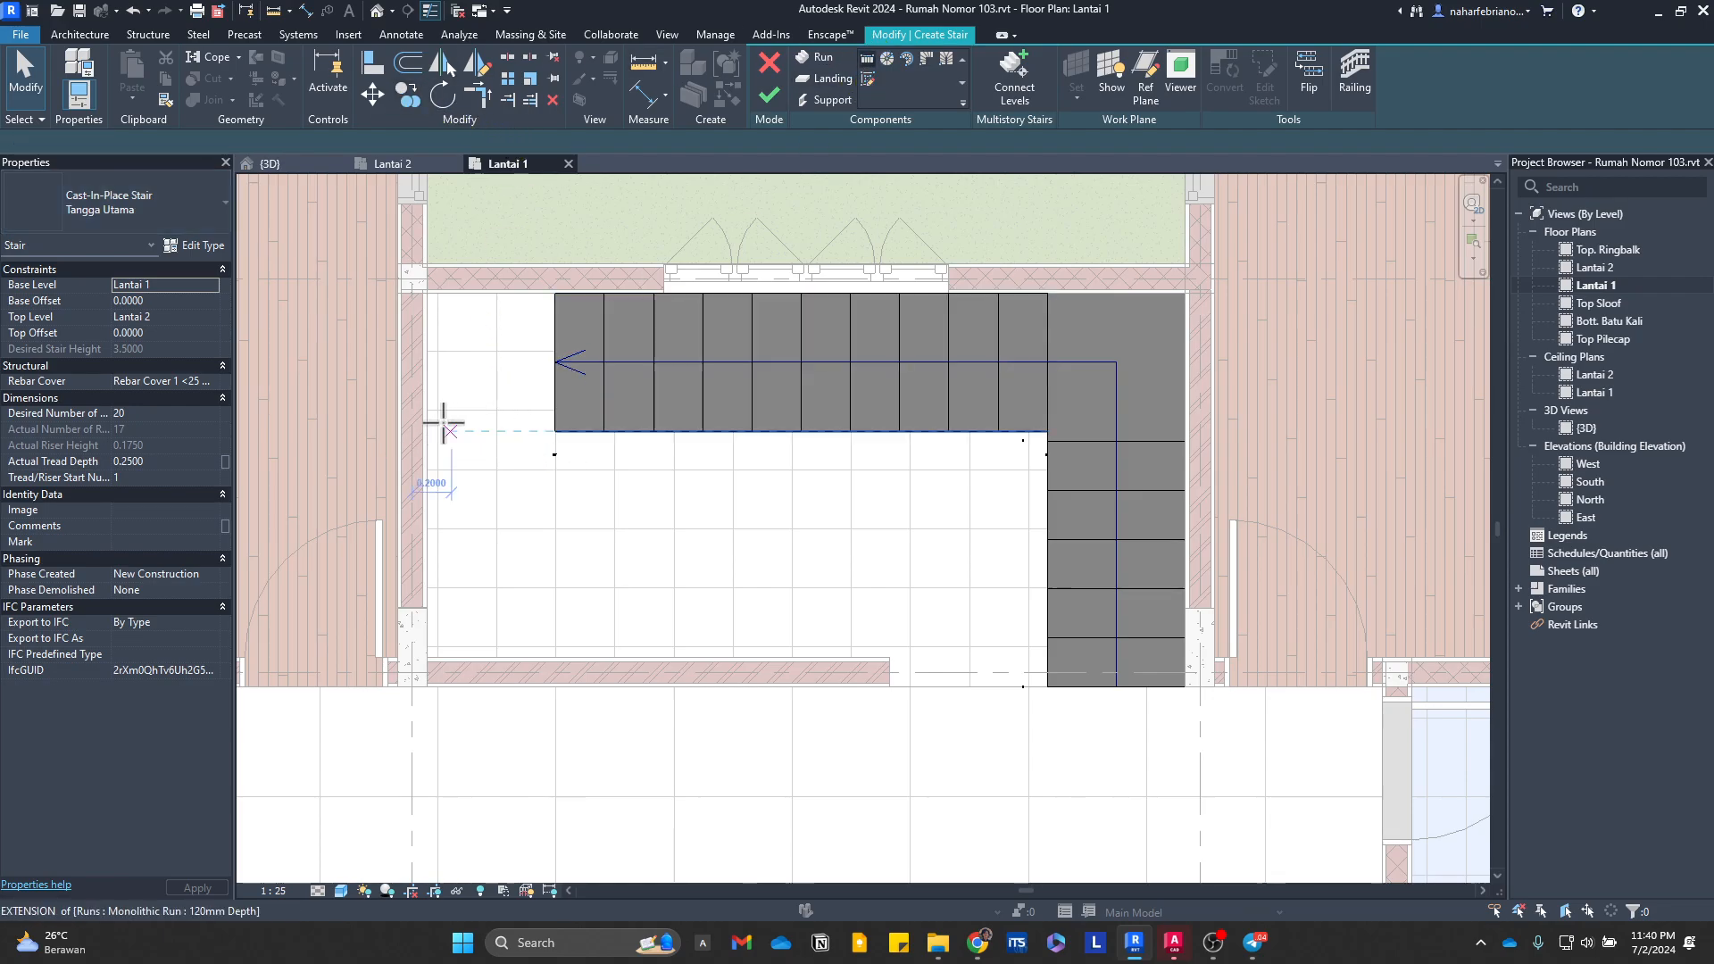
left_click(429, 433)
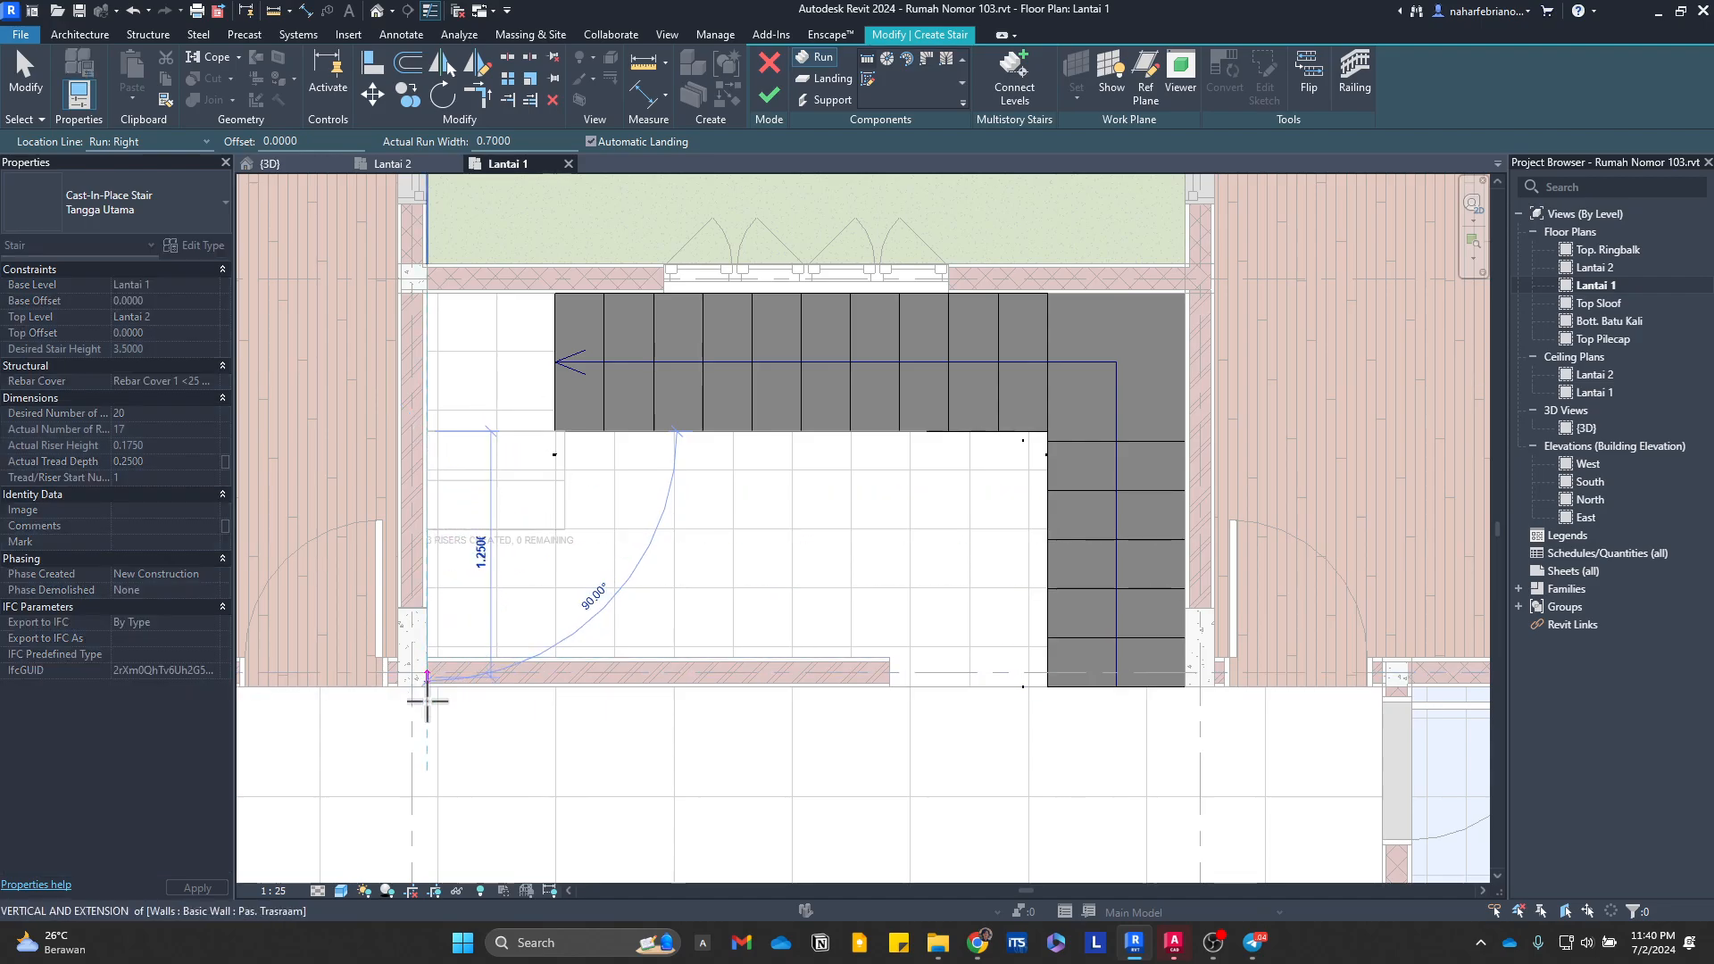
left_click(429, 661)
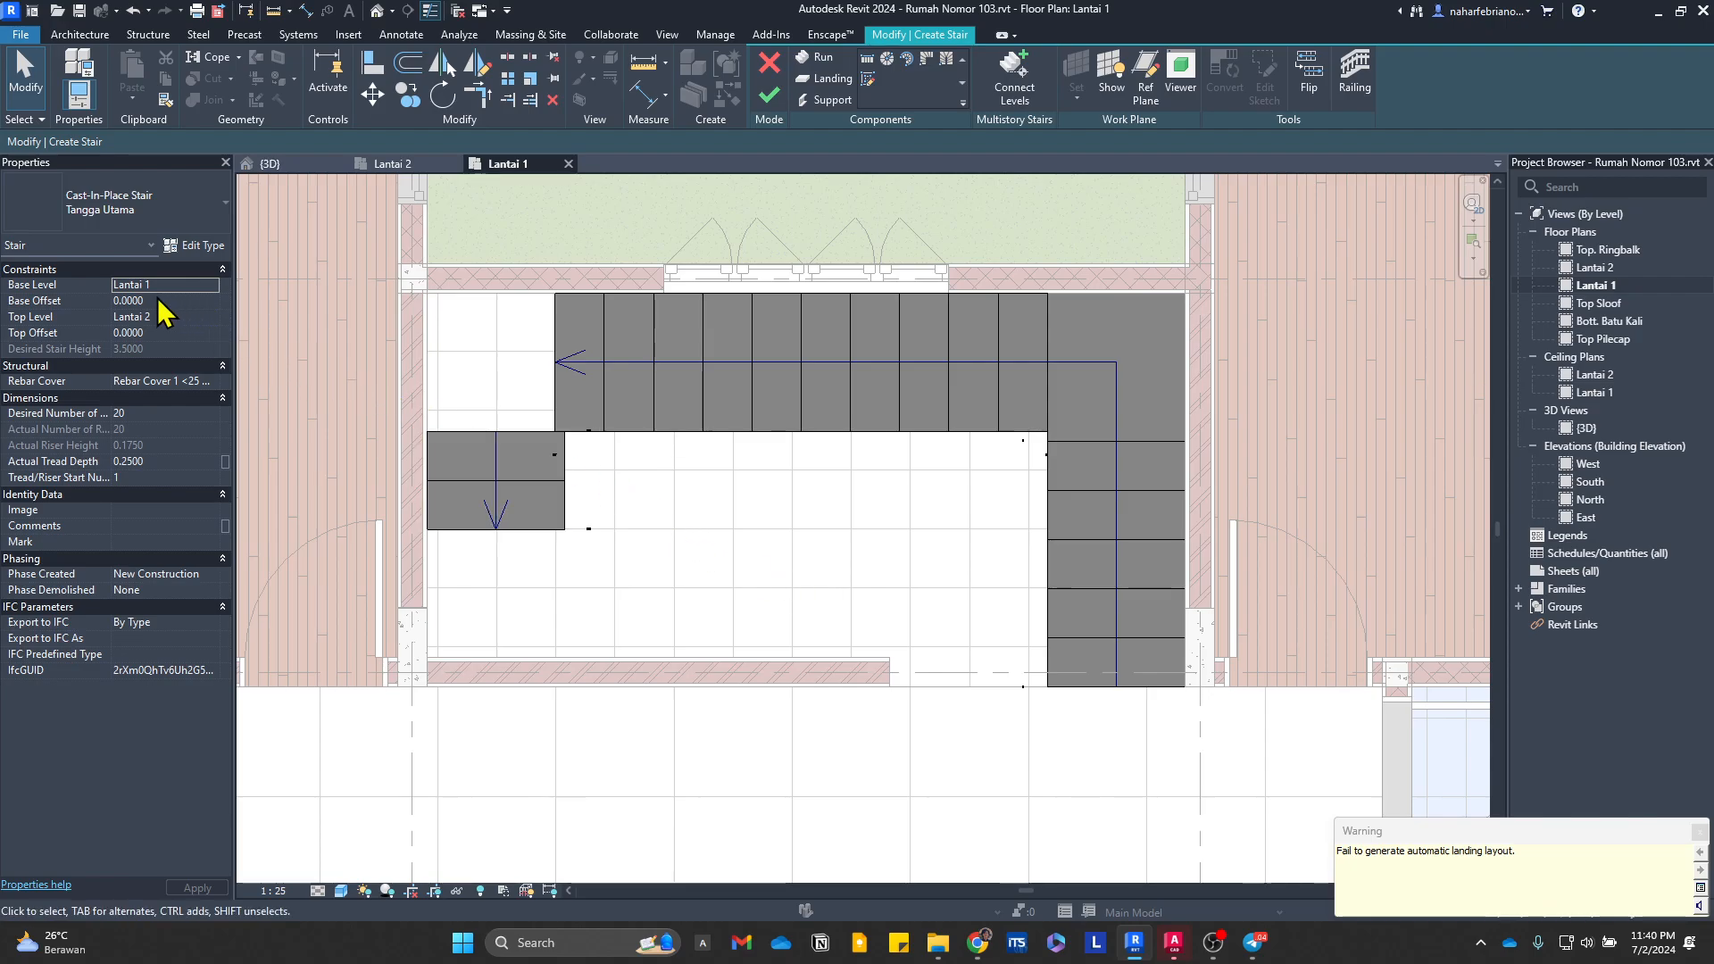
scroll(562, 470, "up", 2)
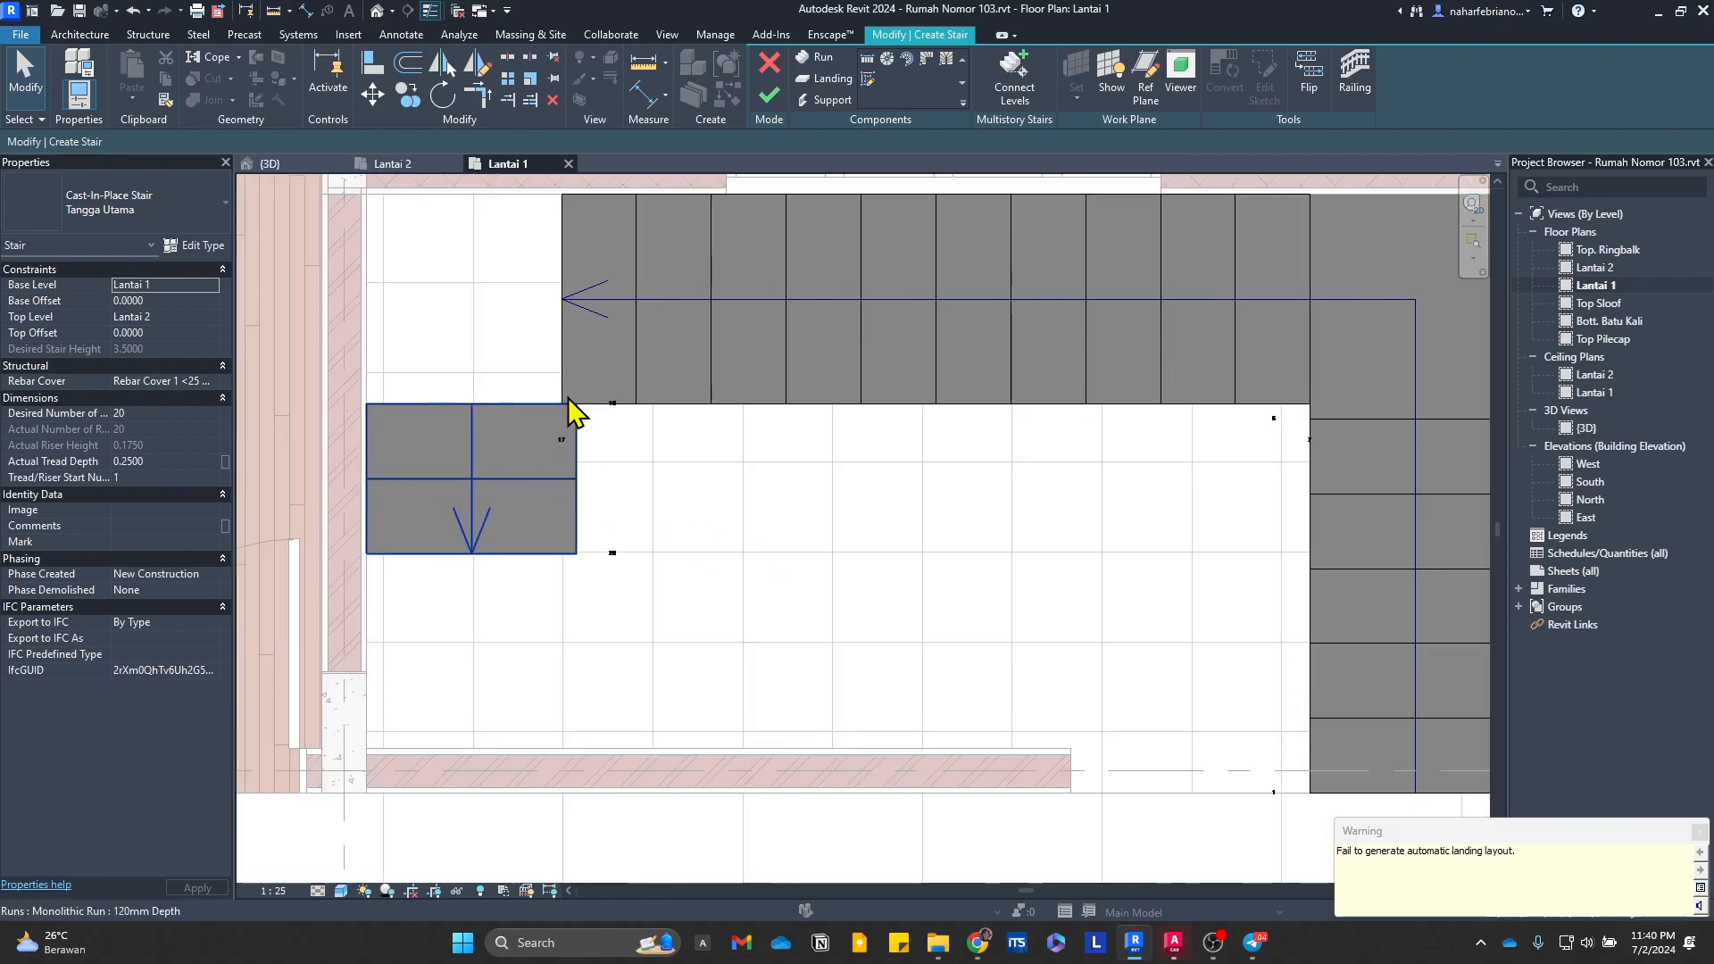
Step: Narrow the third run to 0.65 m wide so its east edge aligns with the end of the second run
left_click(561, 462)
scroll(583, 478, "up", 2)
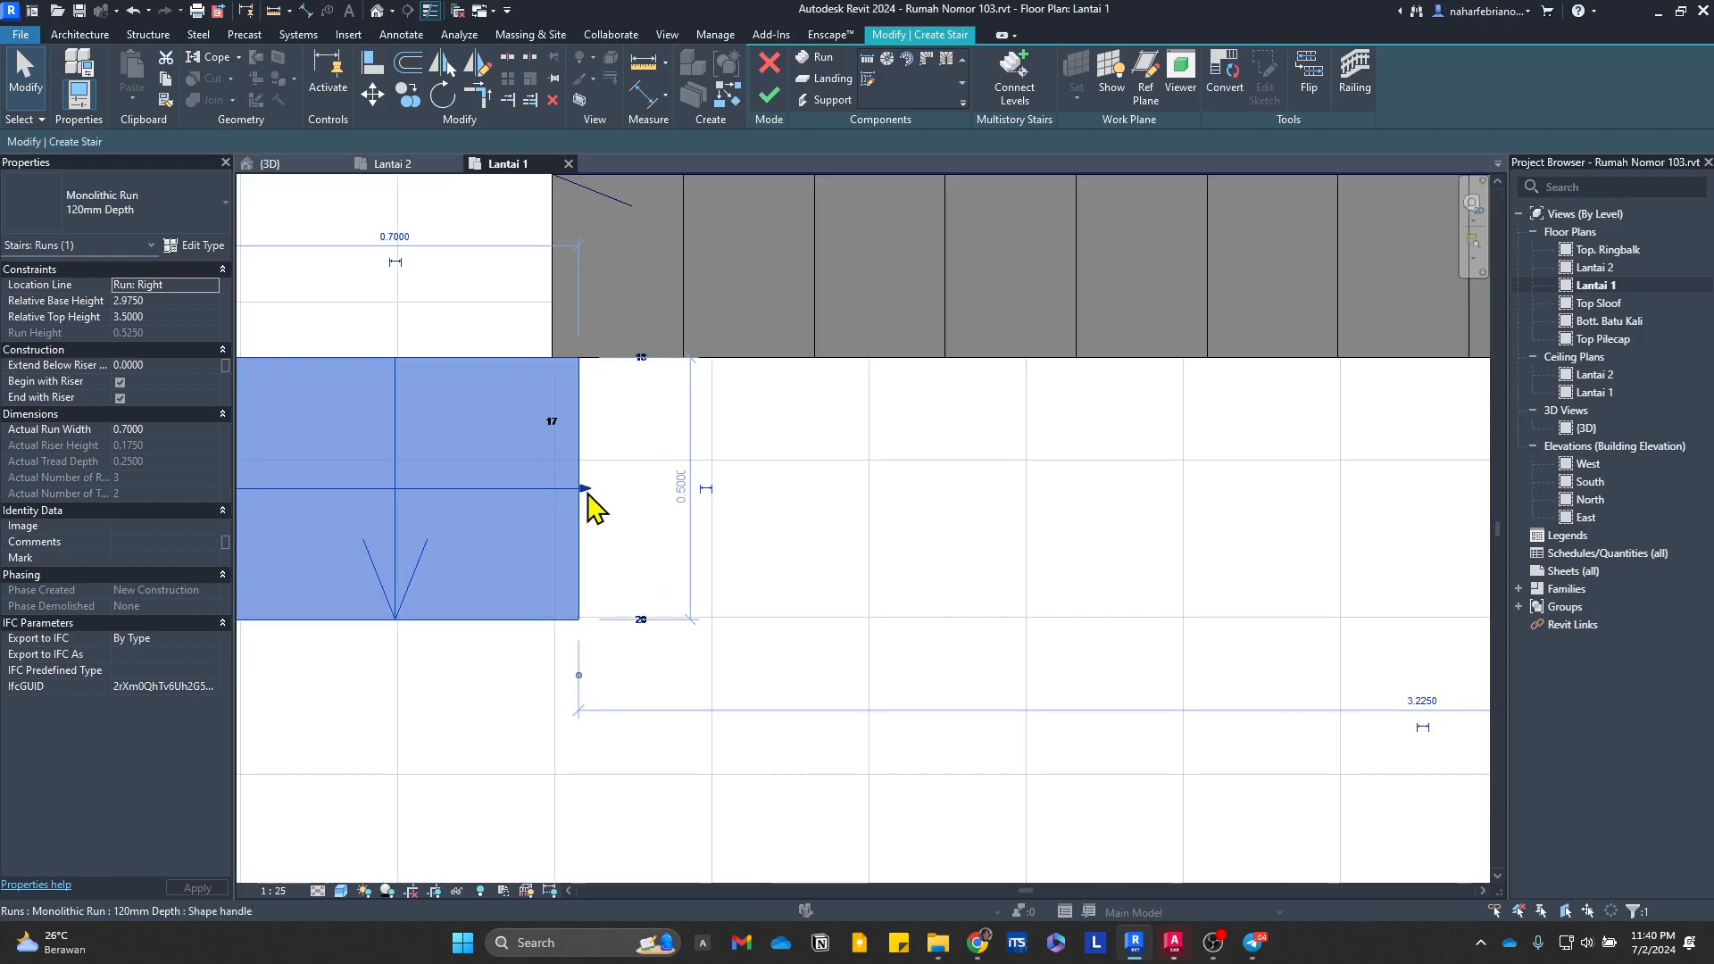
left_click_drag(574, 492, 550, 493)
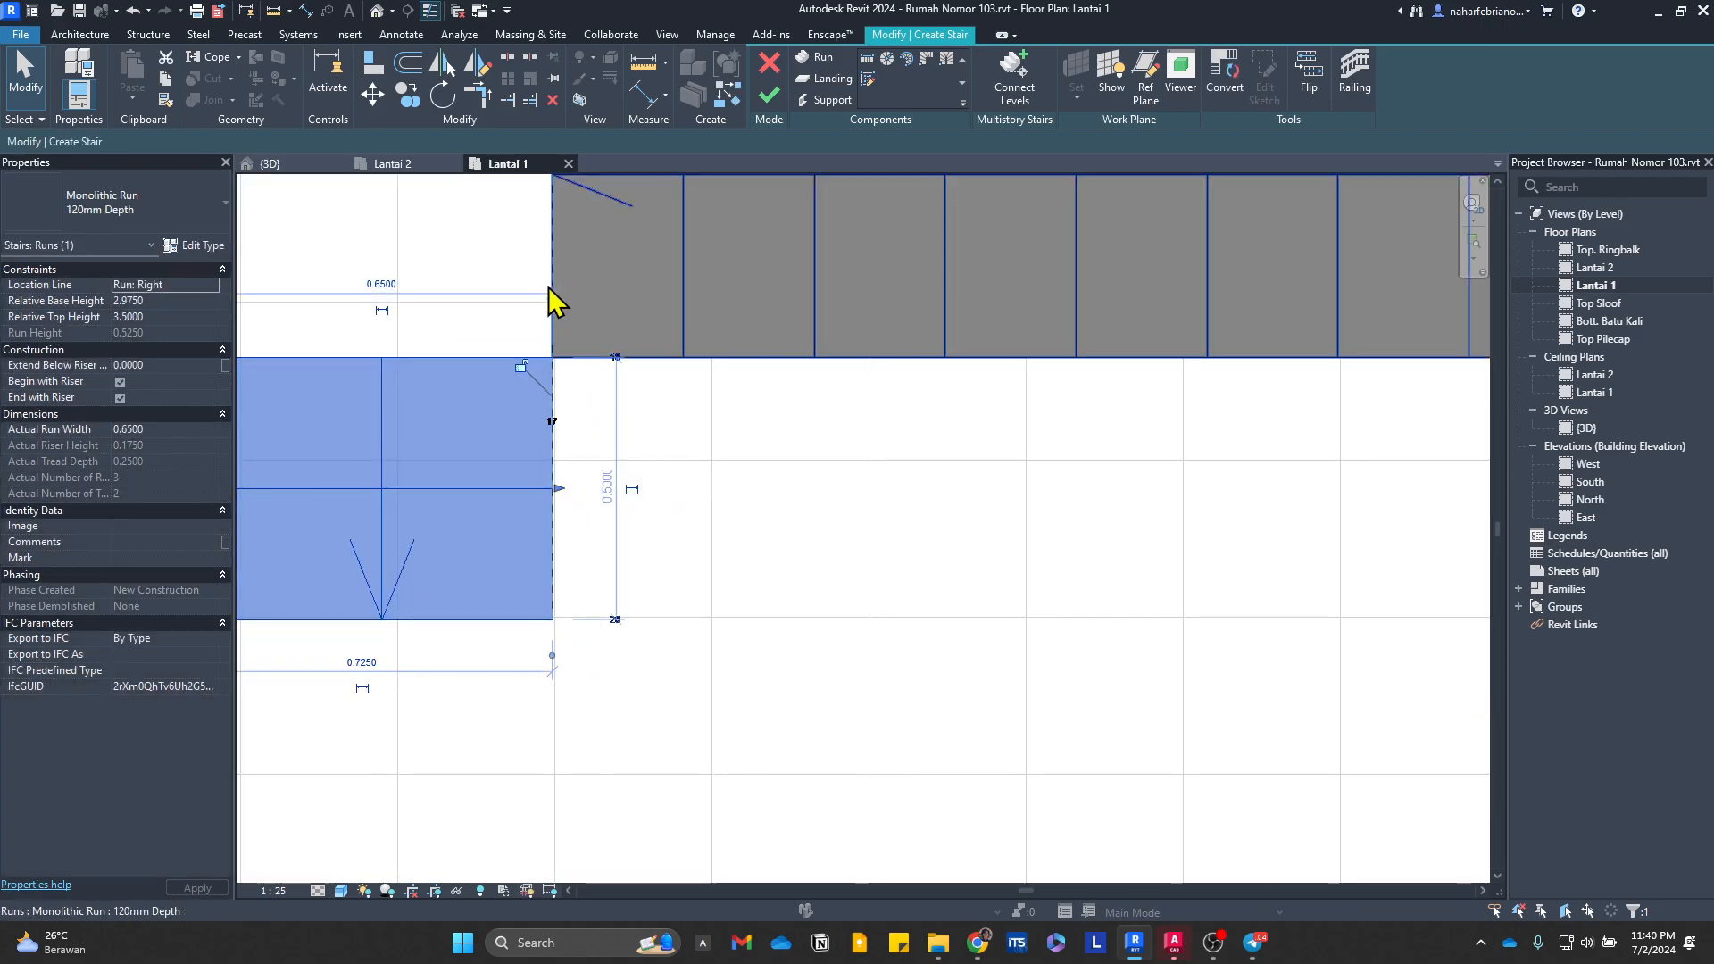
scroll(558, 304, "down", 2)
middle_click_drag(639, 418, 796, 654)
left_click(795, 654)
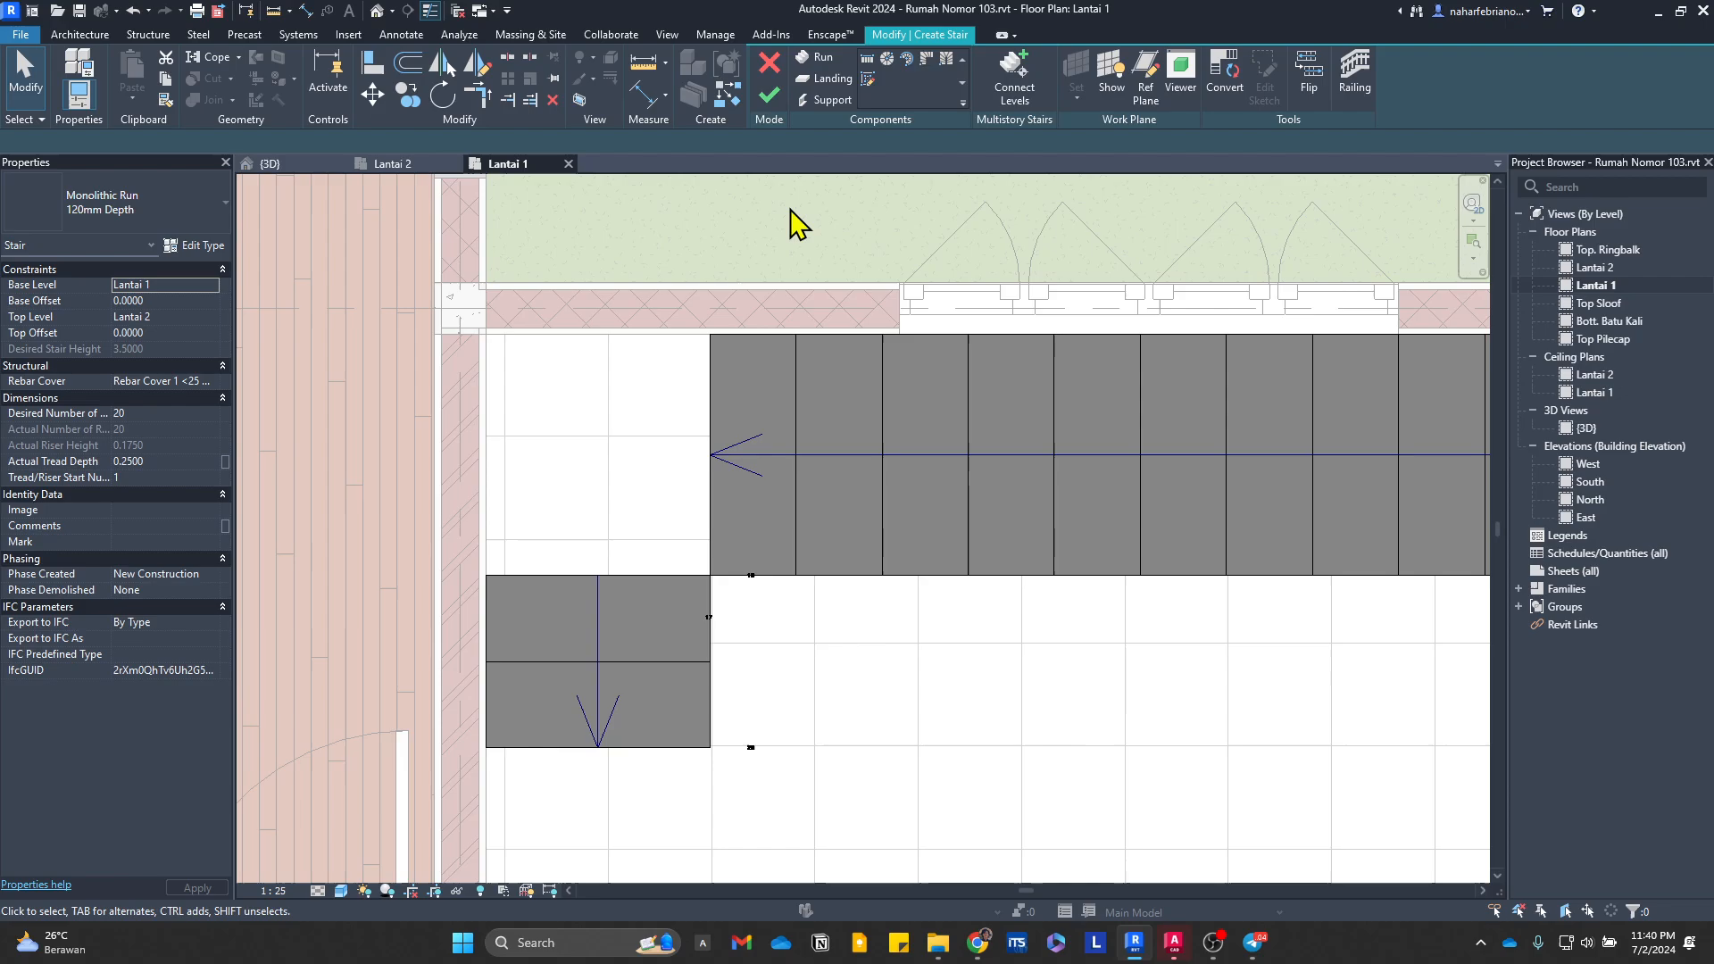
Step: Create a landing connecting the second and third runs by picking both runs, and finish the stair
left_click(835, 79)
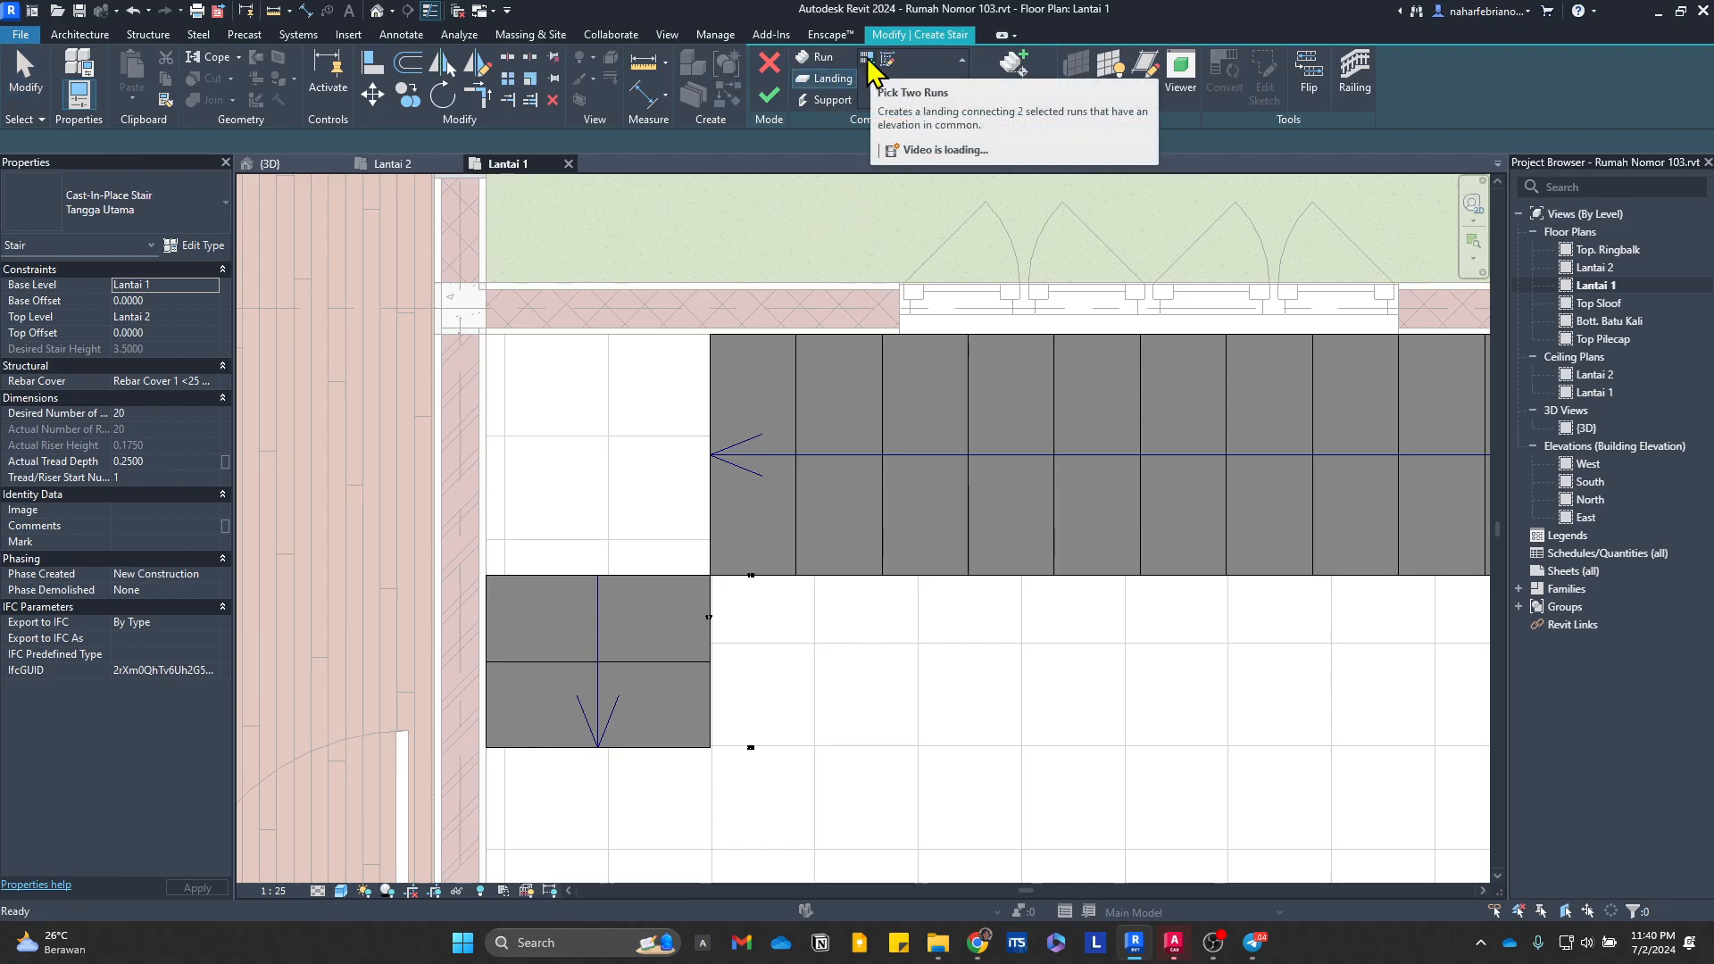
left_click(784, 484)
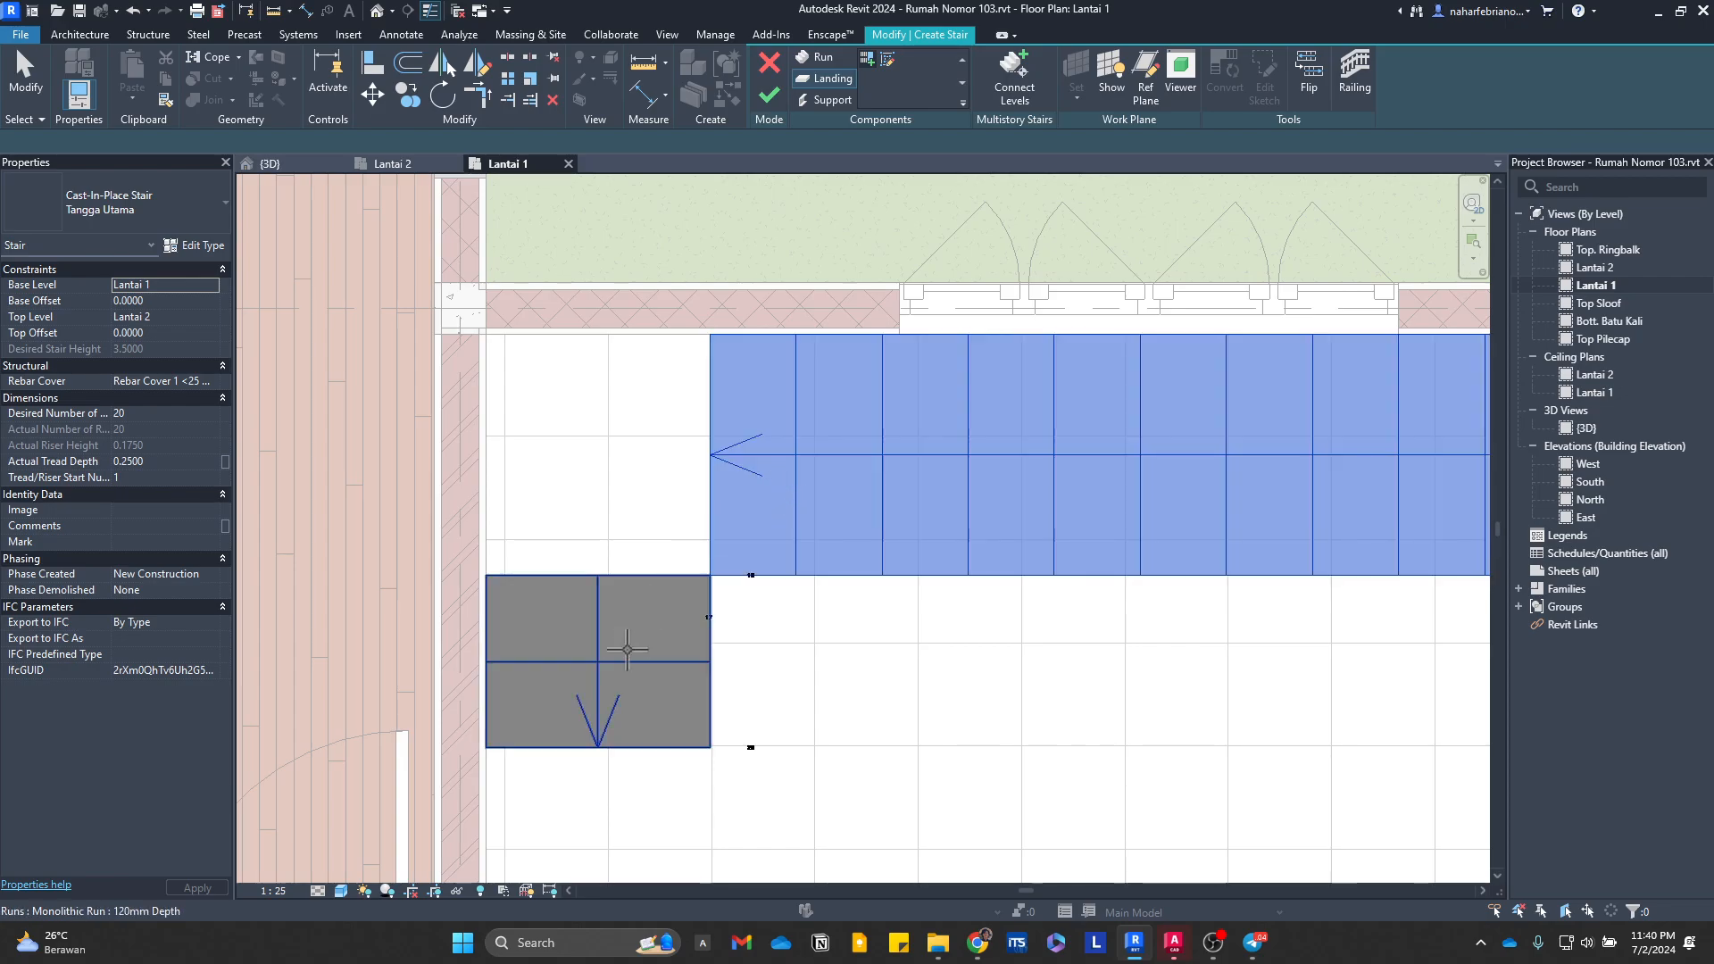
left_click(627, 652)
scroll(884, 295, "down", 2)
middle_click_drag(884, 299, 509, 334)
key("Escape")
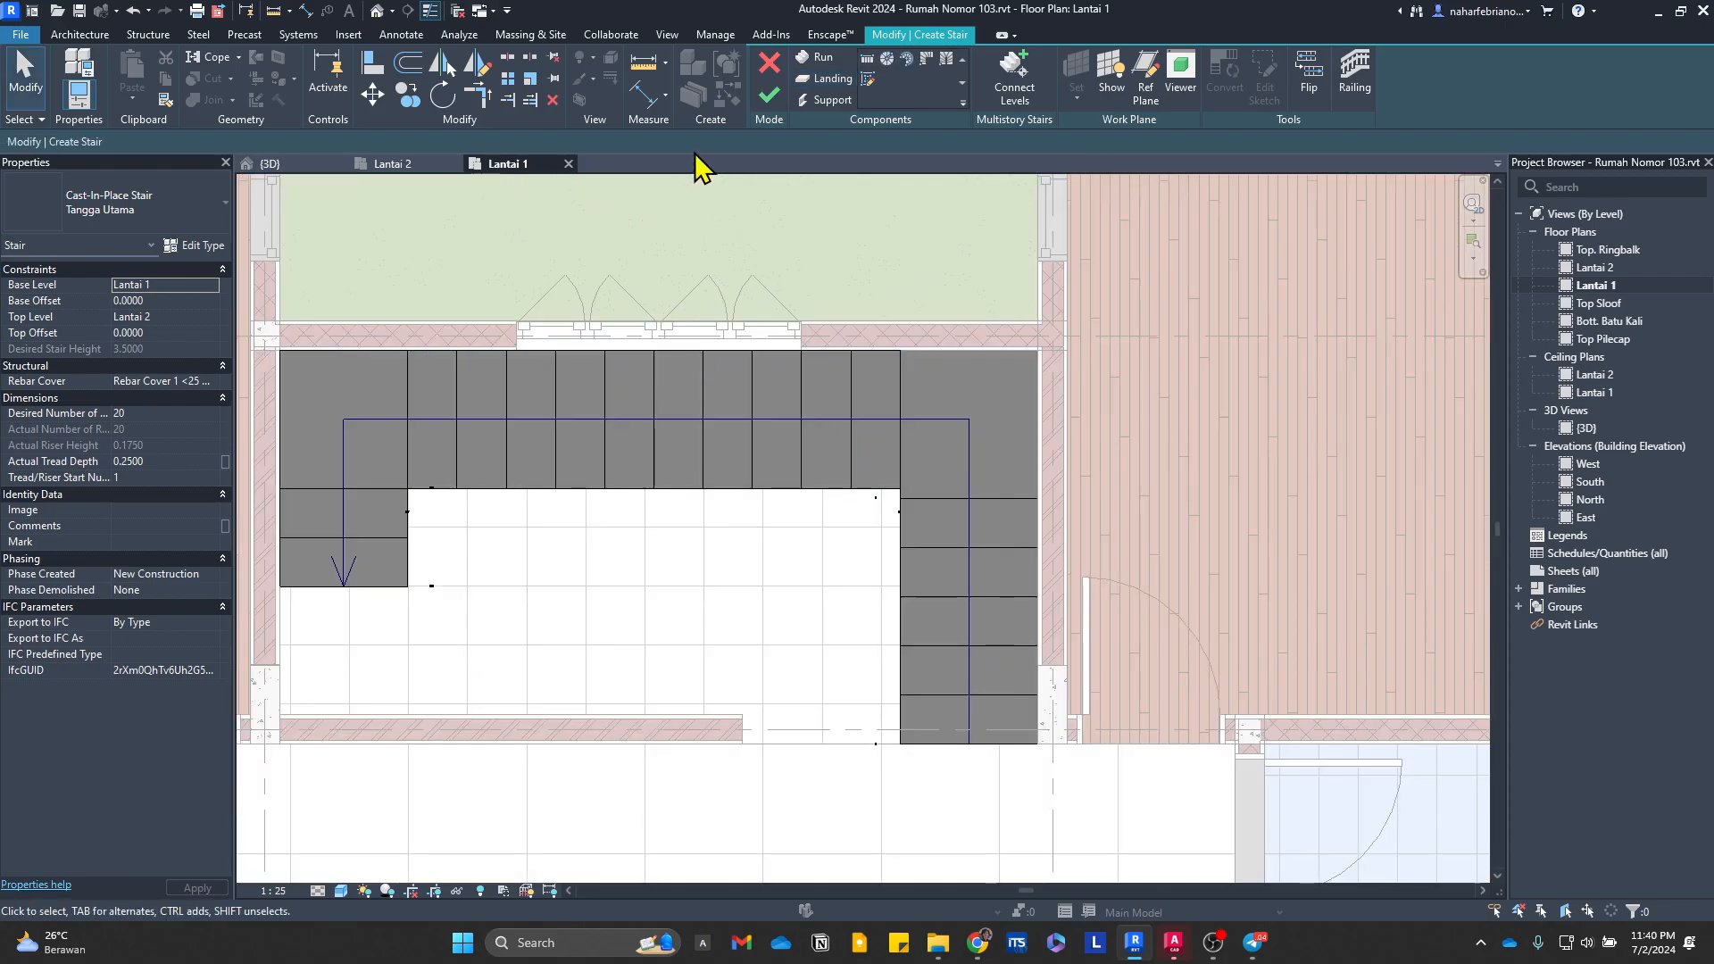
left_click(769, 97)
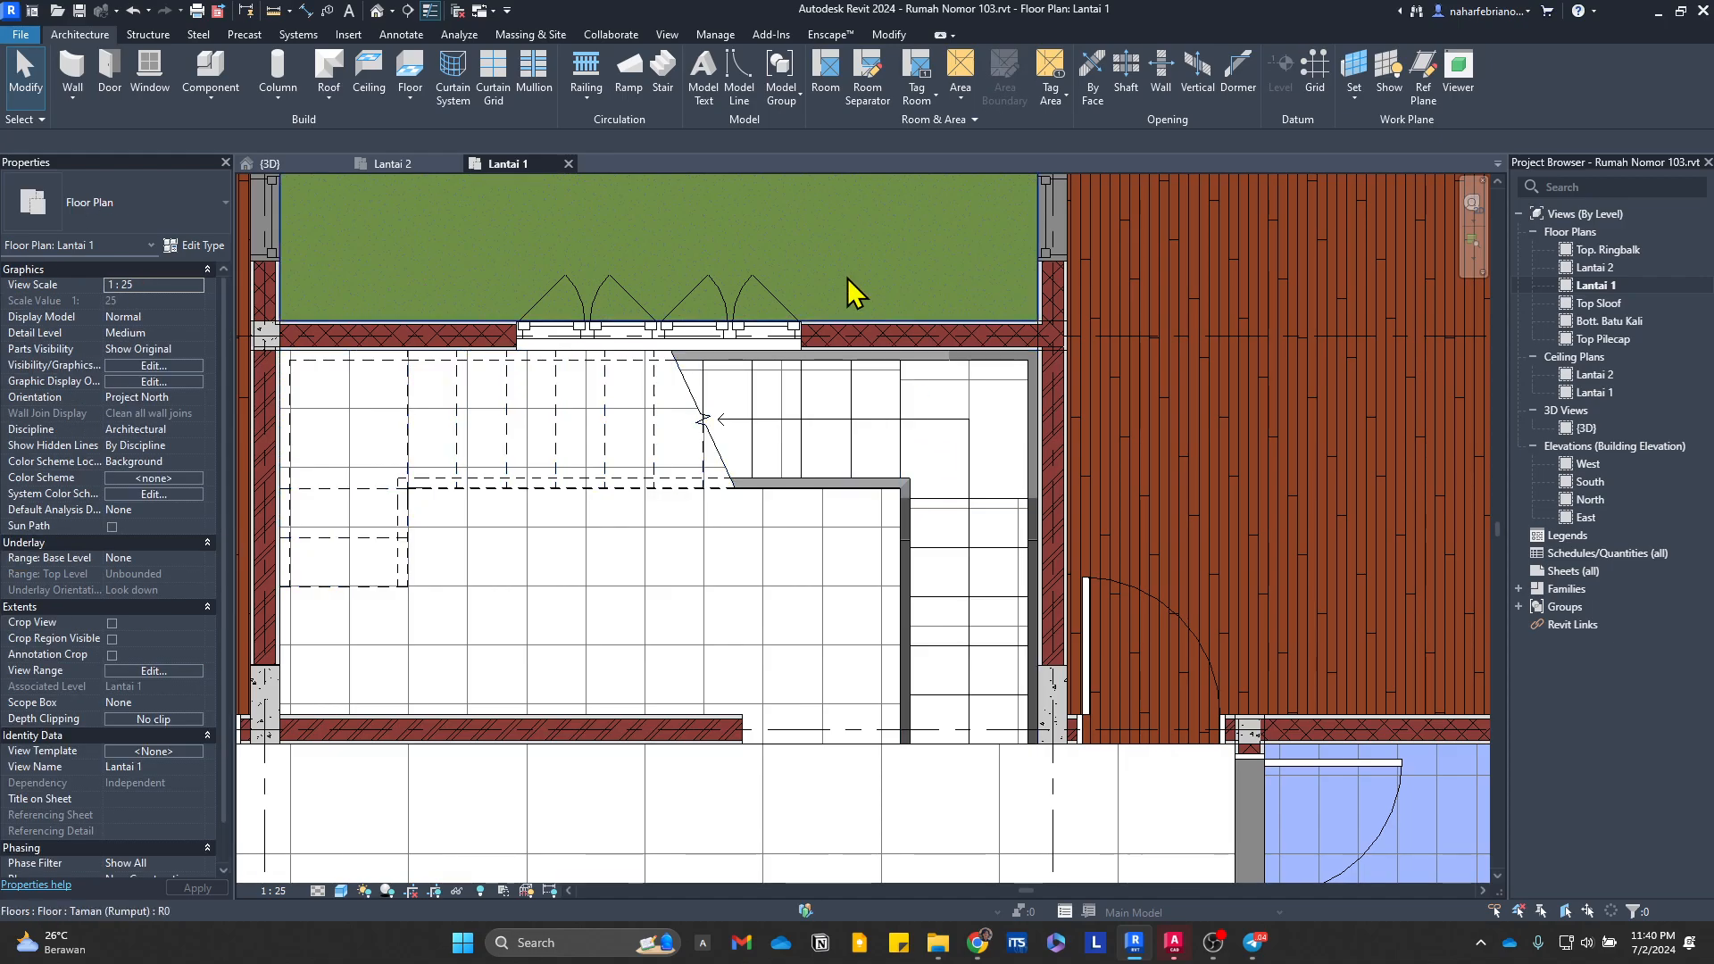
Step: Examine the finished U-shaped stair and its railings in the 3D view
scroll(887, 474, "down", 3)
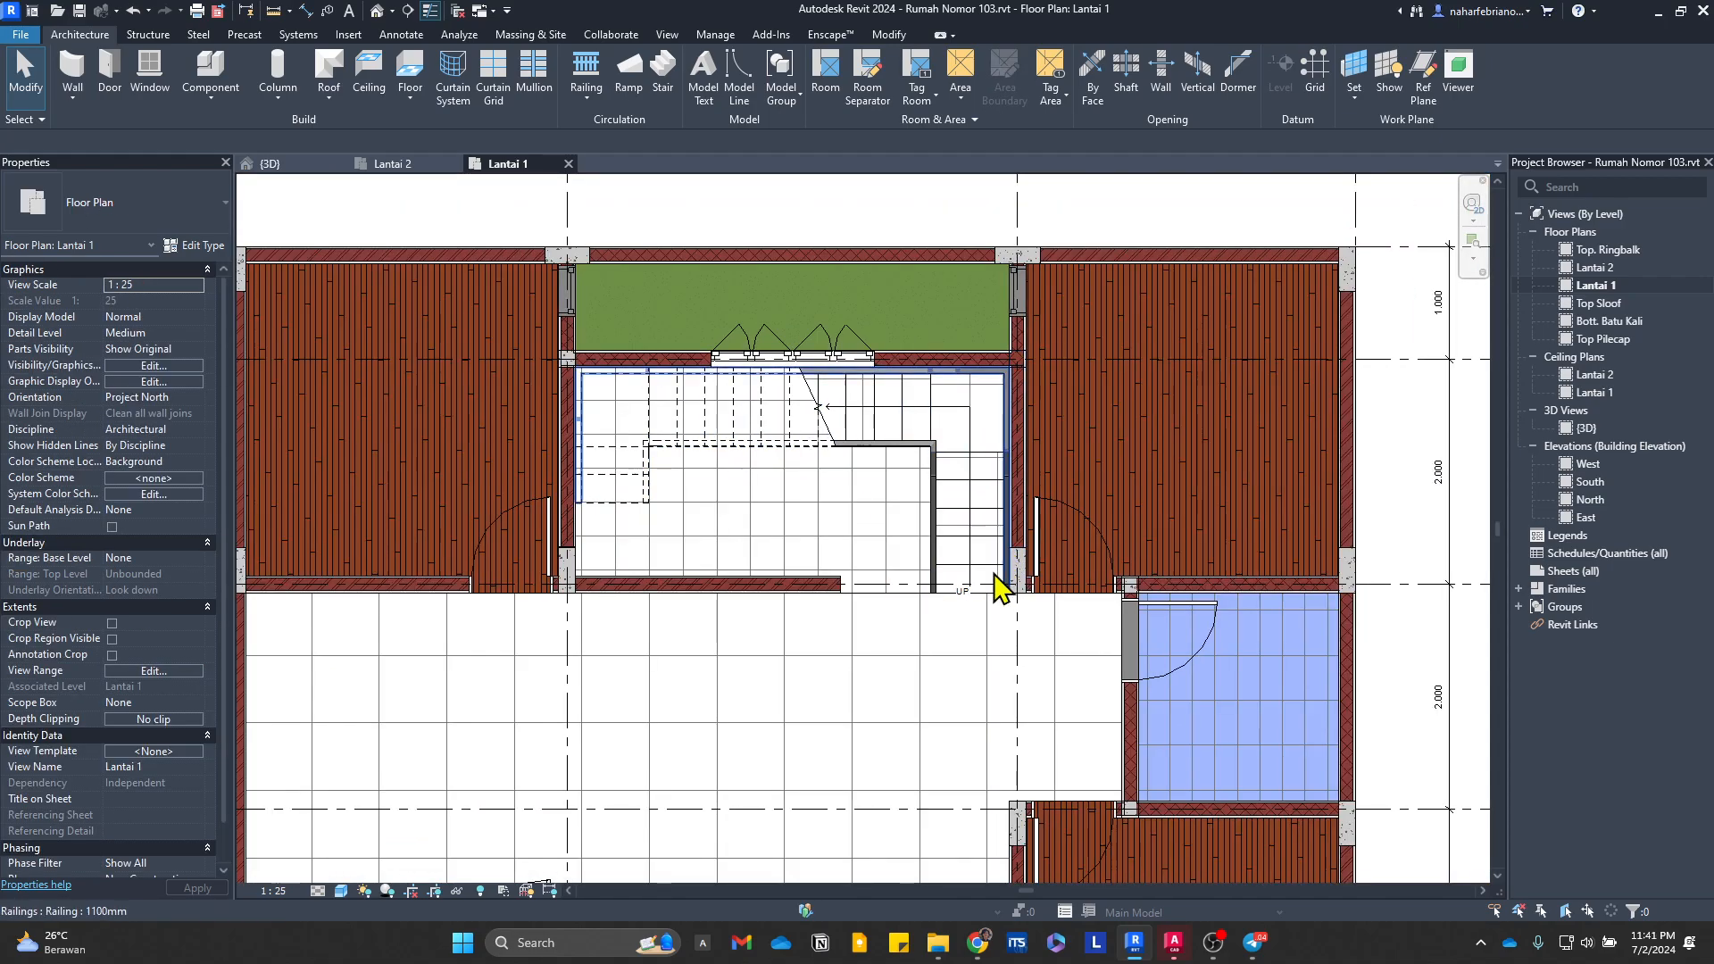
scroll(999, 586, "down", 2)
middle_click_drag(999, 586, 631, 387)
left_click(268, 163)
scroll(906, 562, "up", 3)
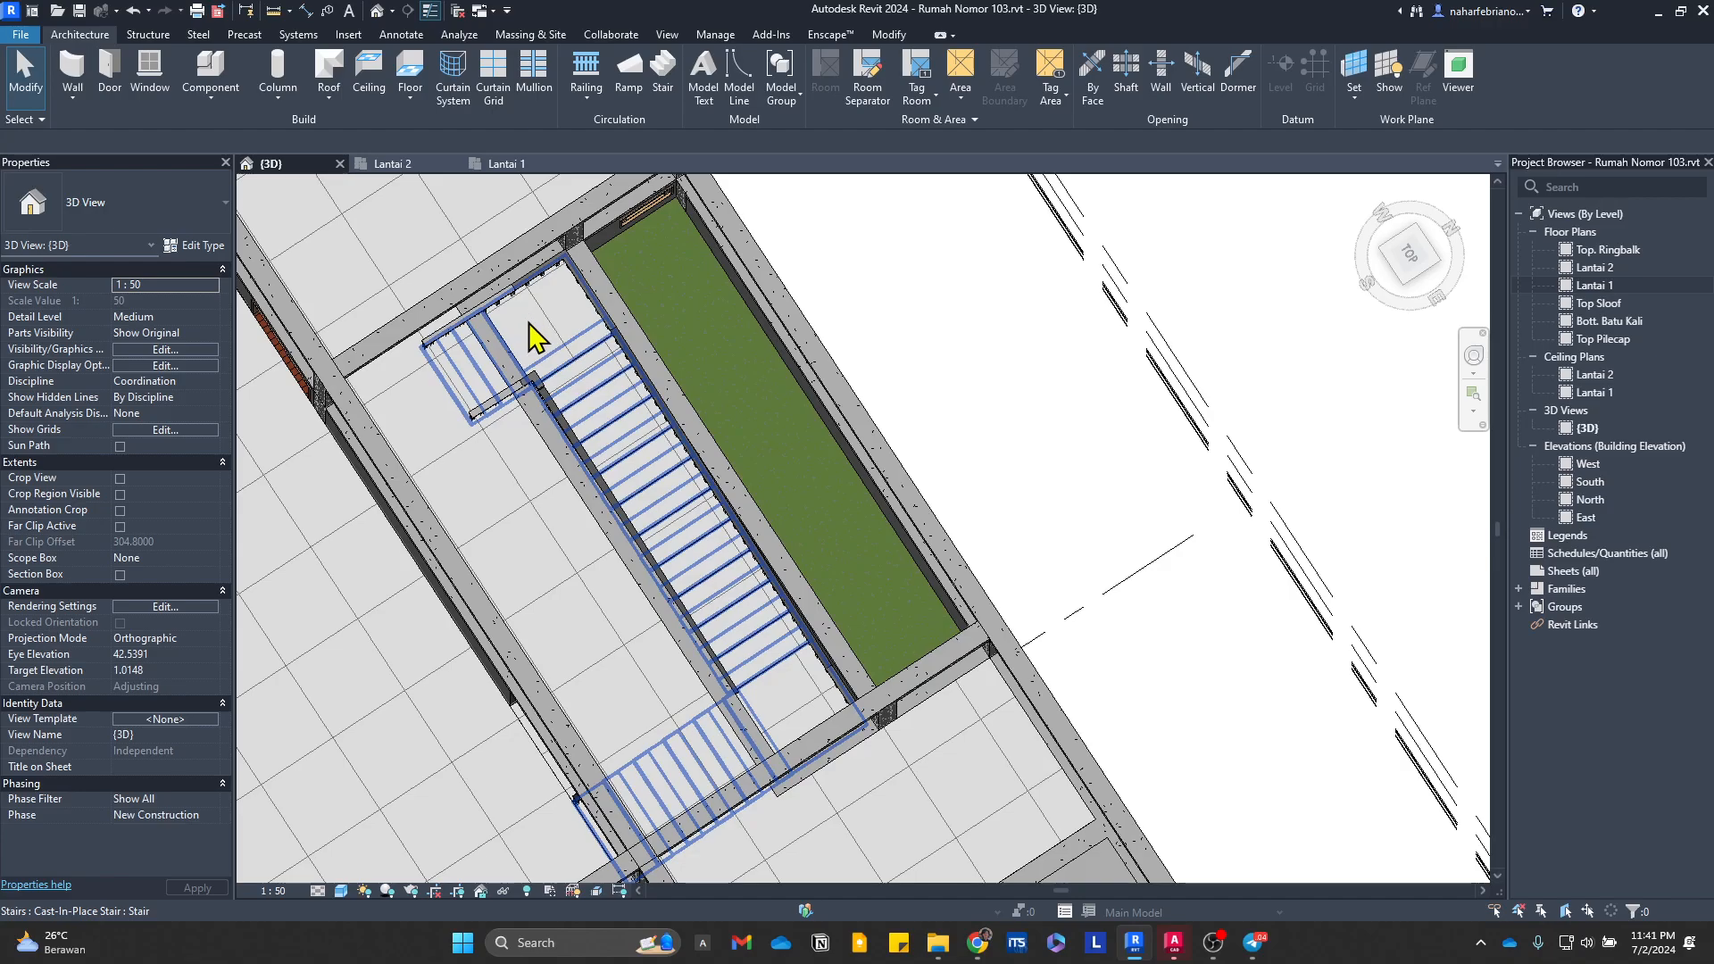
middle_click_drag(849, 715, 712, 467, "shift")
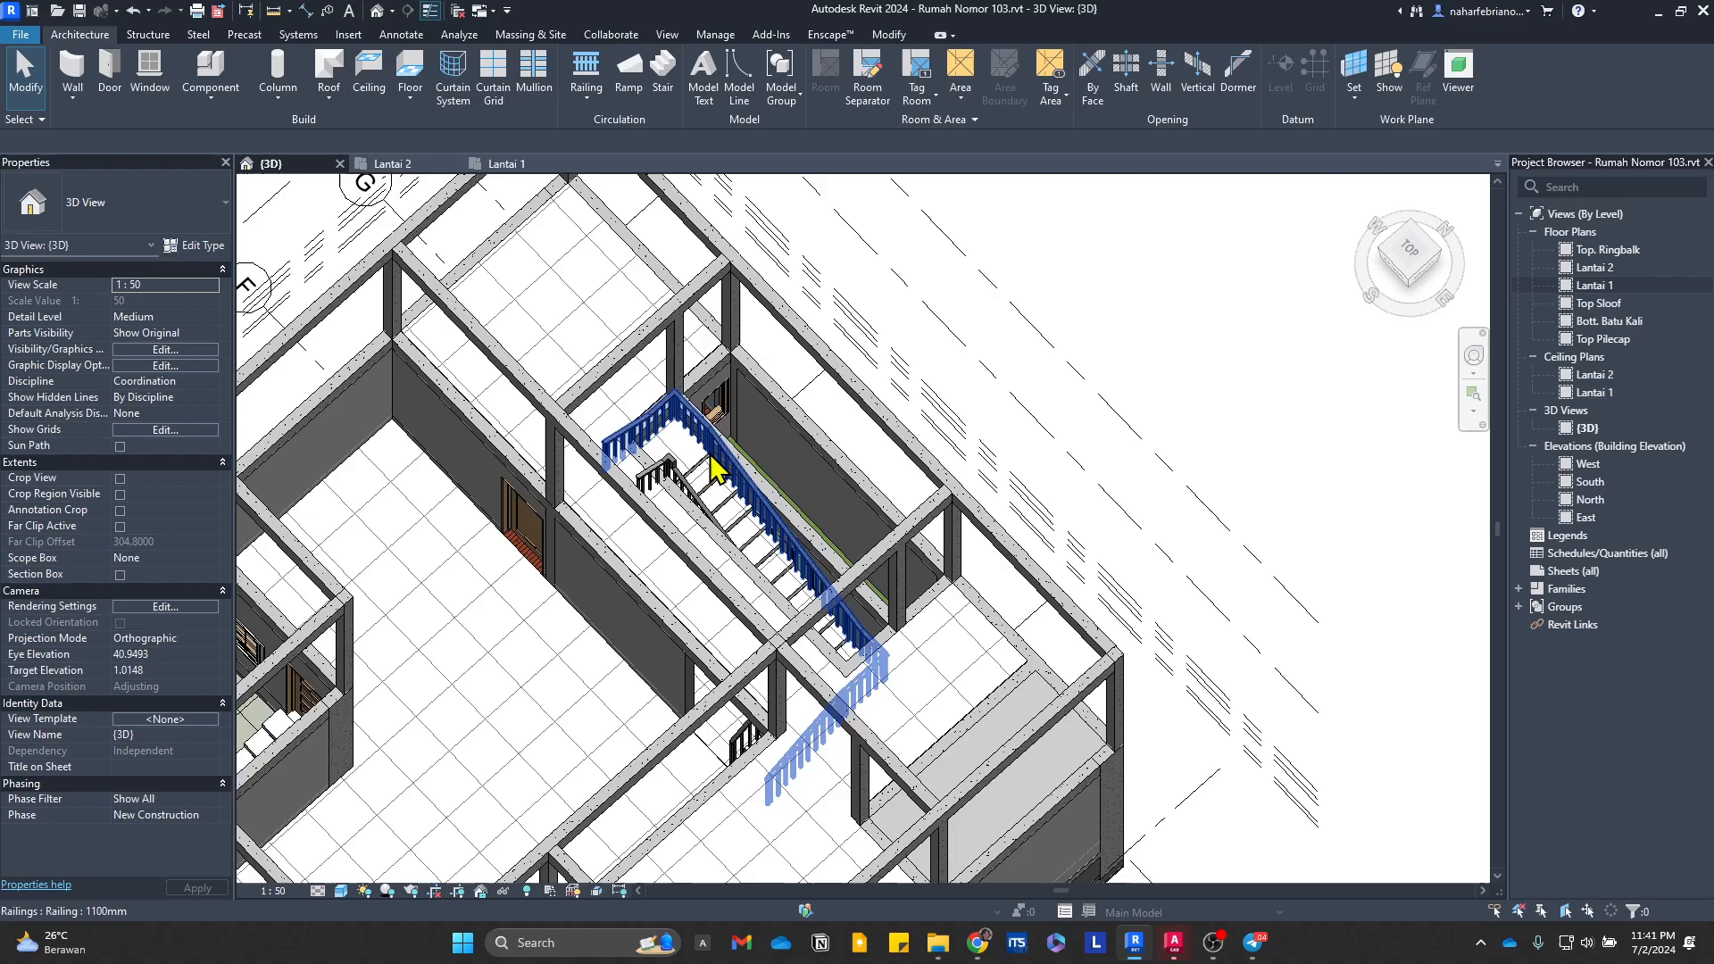
scroll(678, 420, "down", 2)
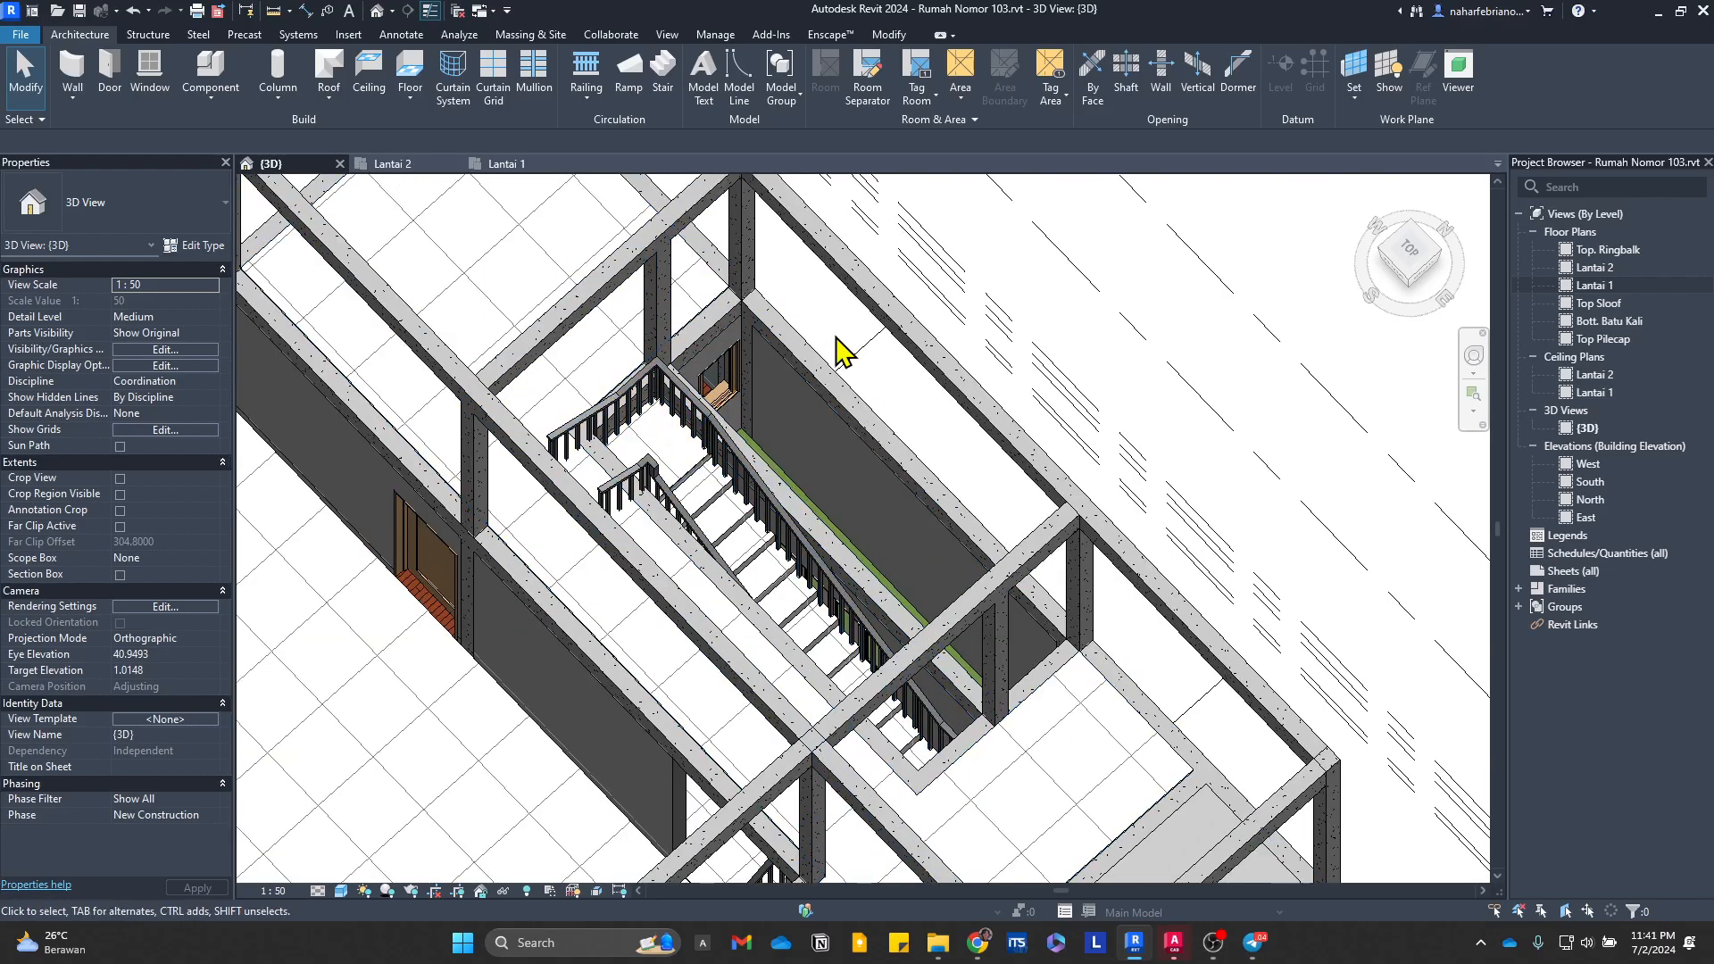
scroll(1025, 406, "down", 2)
scroll(1025, 406, "down", 2)
Step: Move the stair in the Lantai 1 plan straight north into the empty area outside the house, beyond grid H
left_click(501, 165)
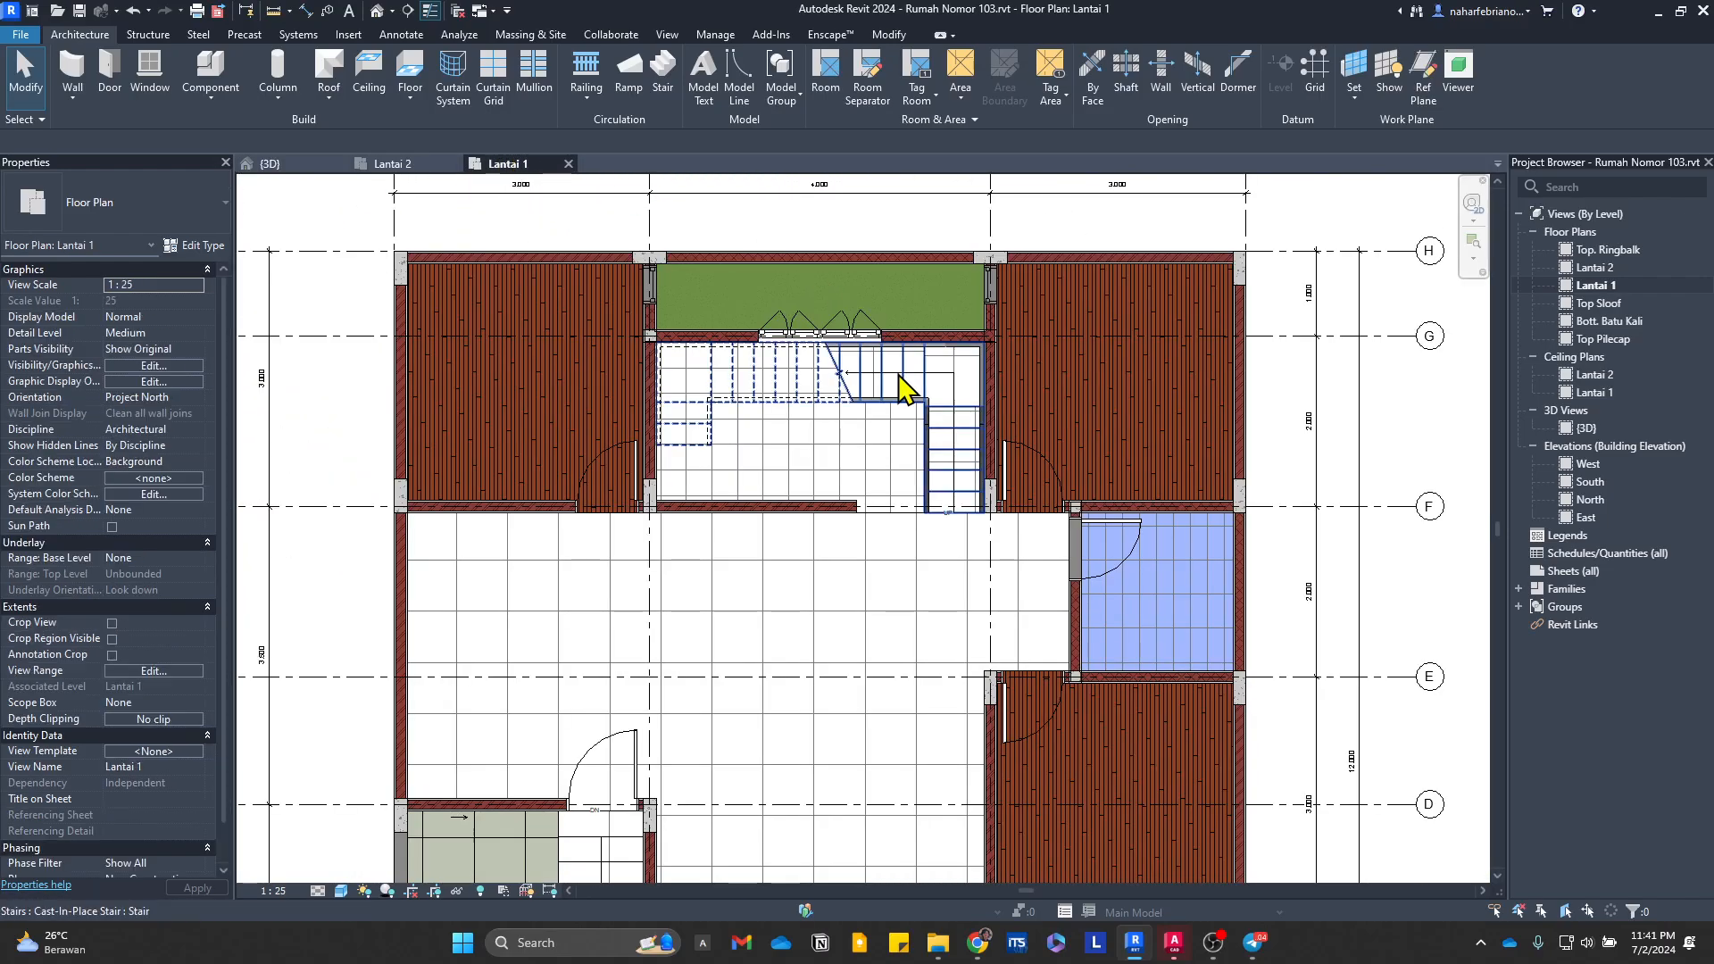
left_click(966, 390)
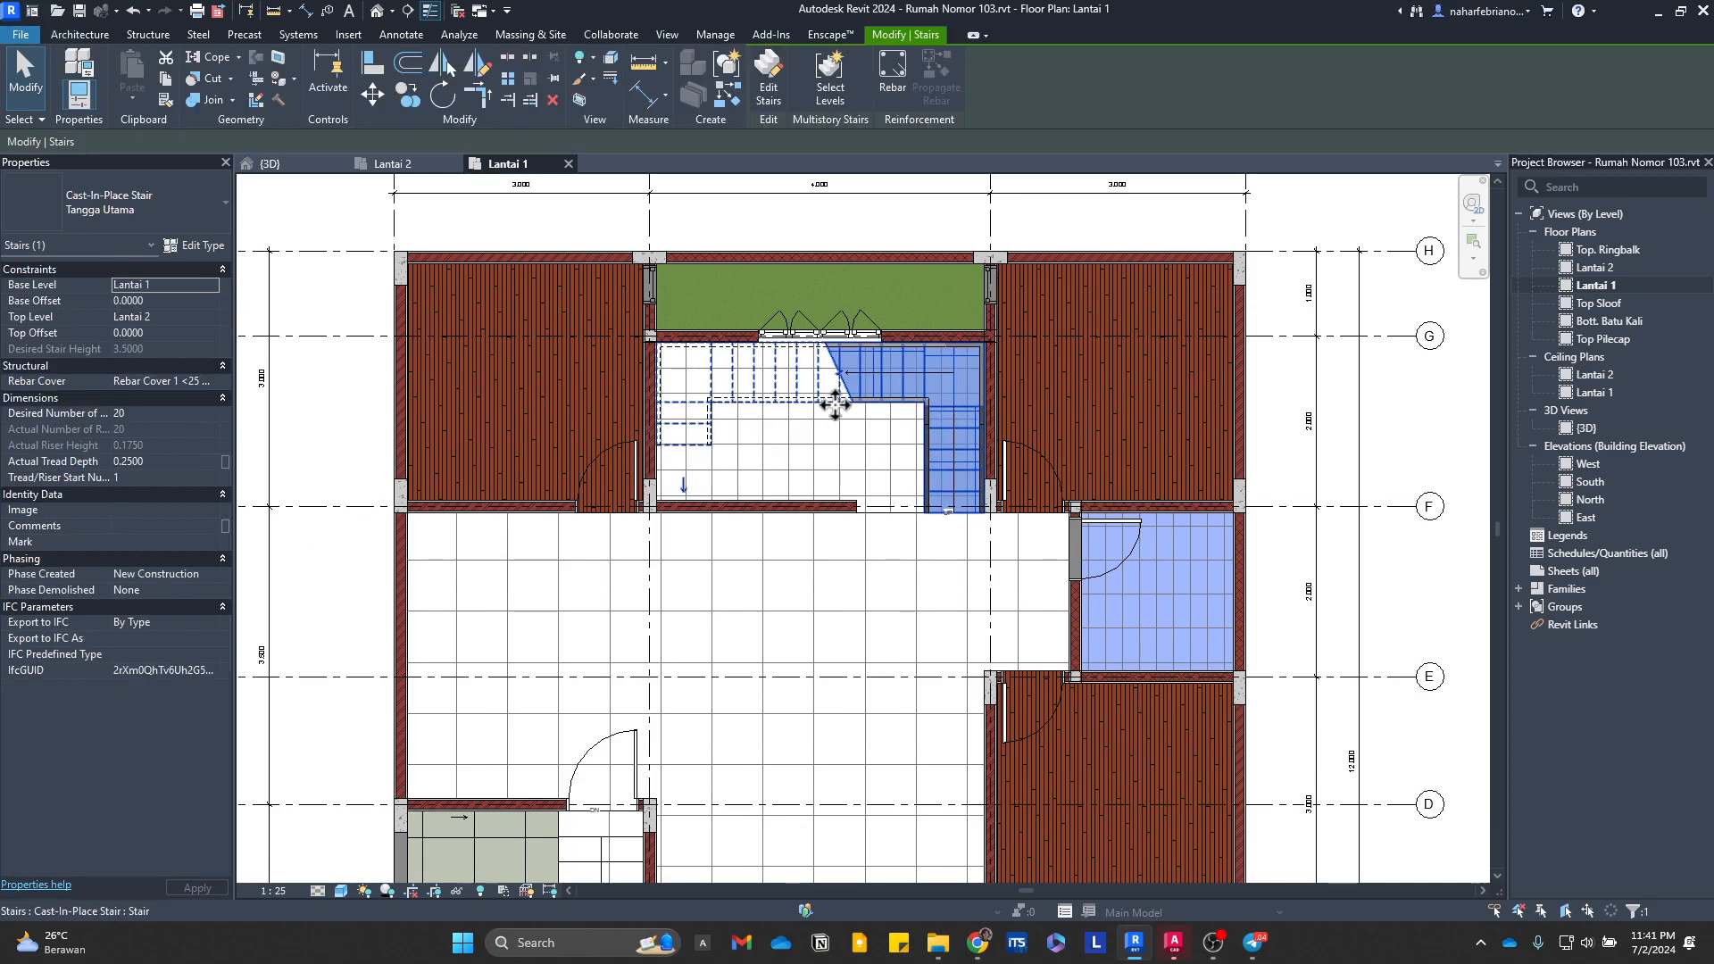
middle_click_drag(834, 390, 847, 714)
scroll(846, 714, "down", 1)
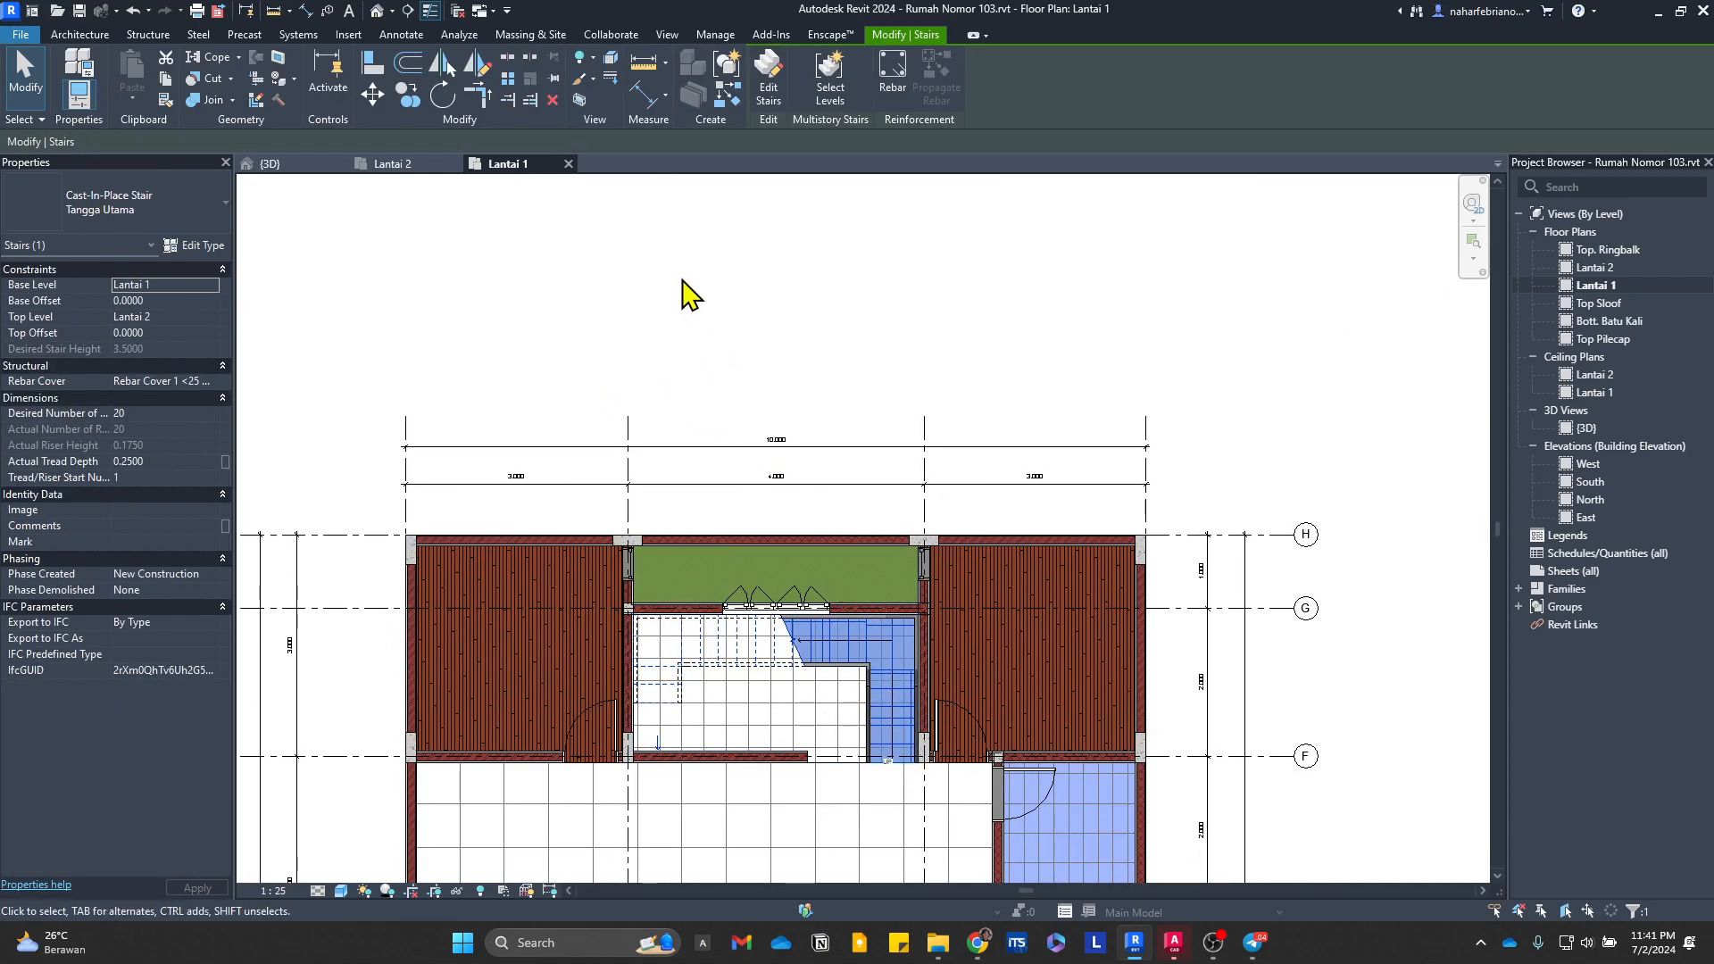
middle_click_drag(620, 258, 554, 345)
left_click(373, 94)
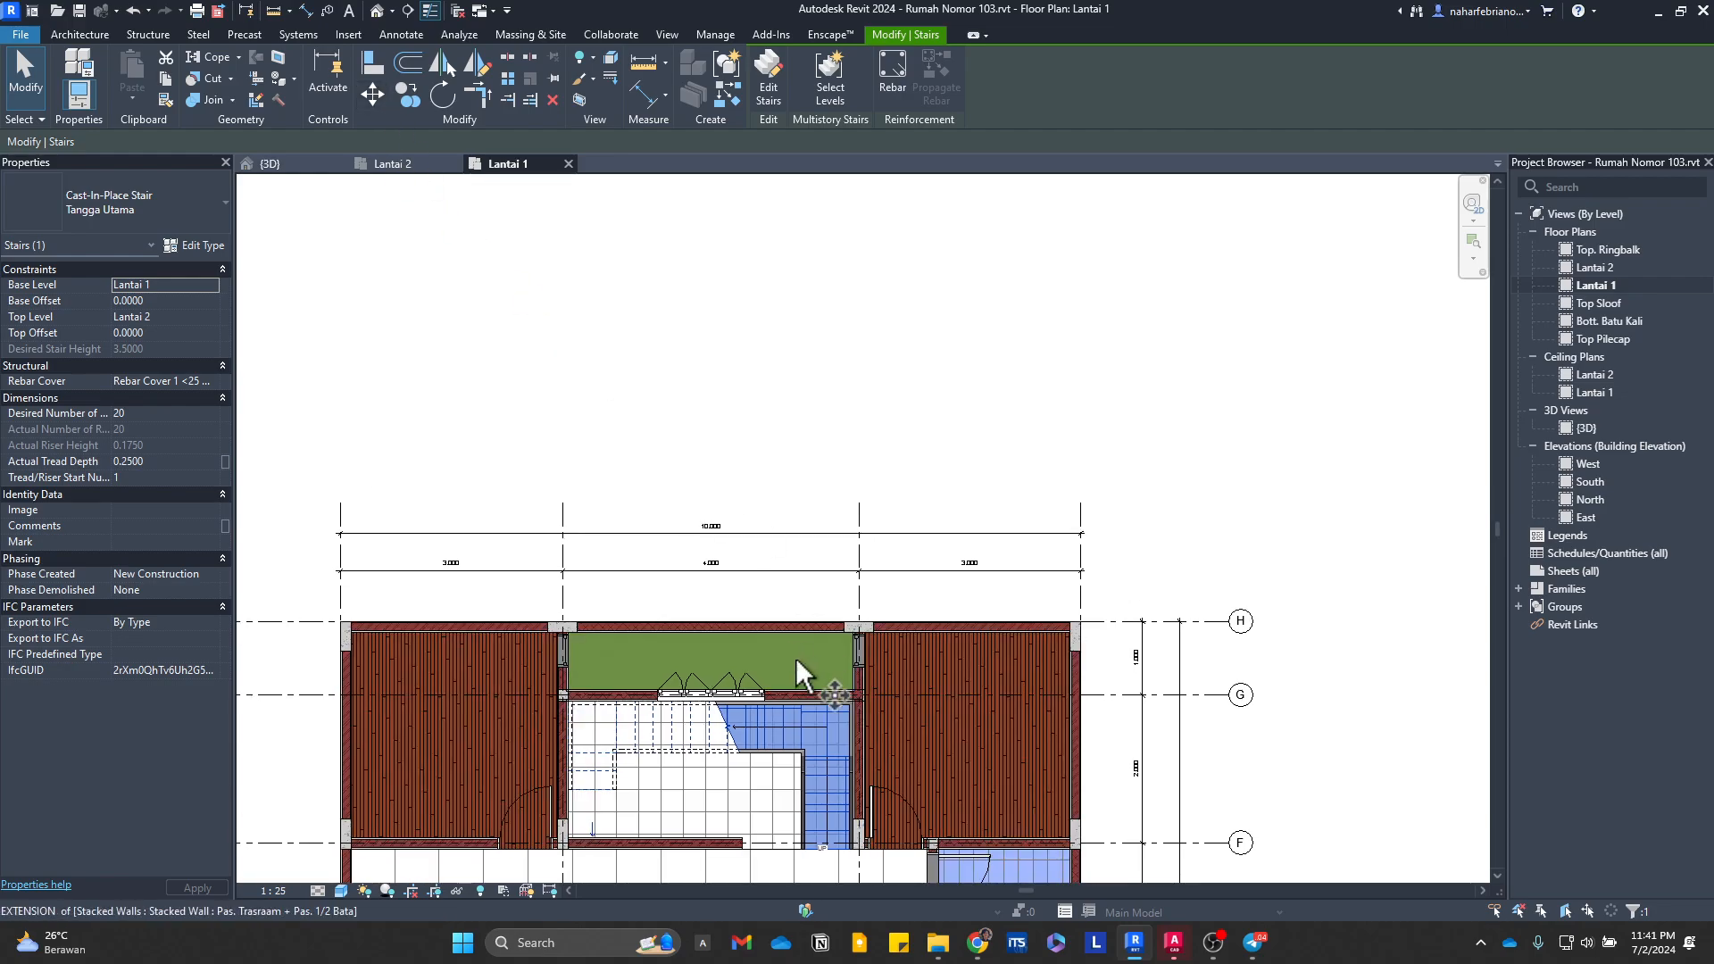
left_click(846, 705)
middle_click_drag(864, 337, 889, 598)
scroll(888, 598, "down", 1)
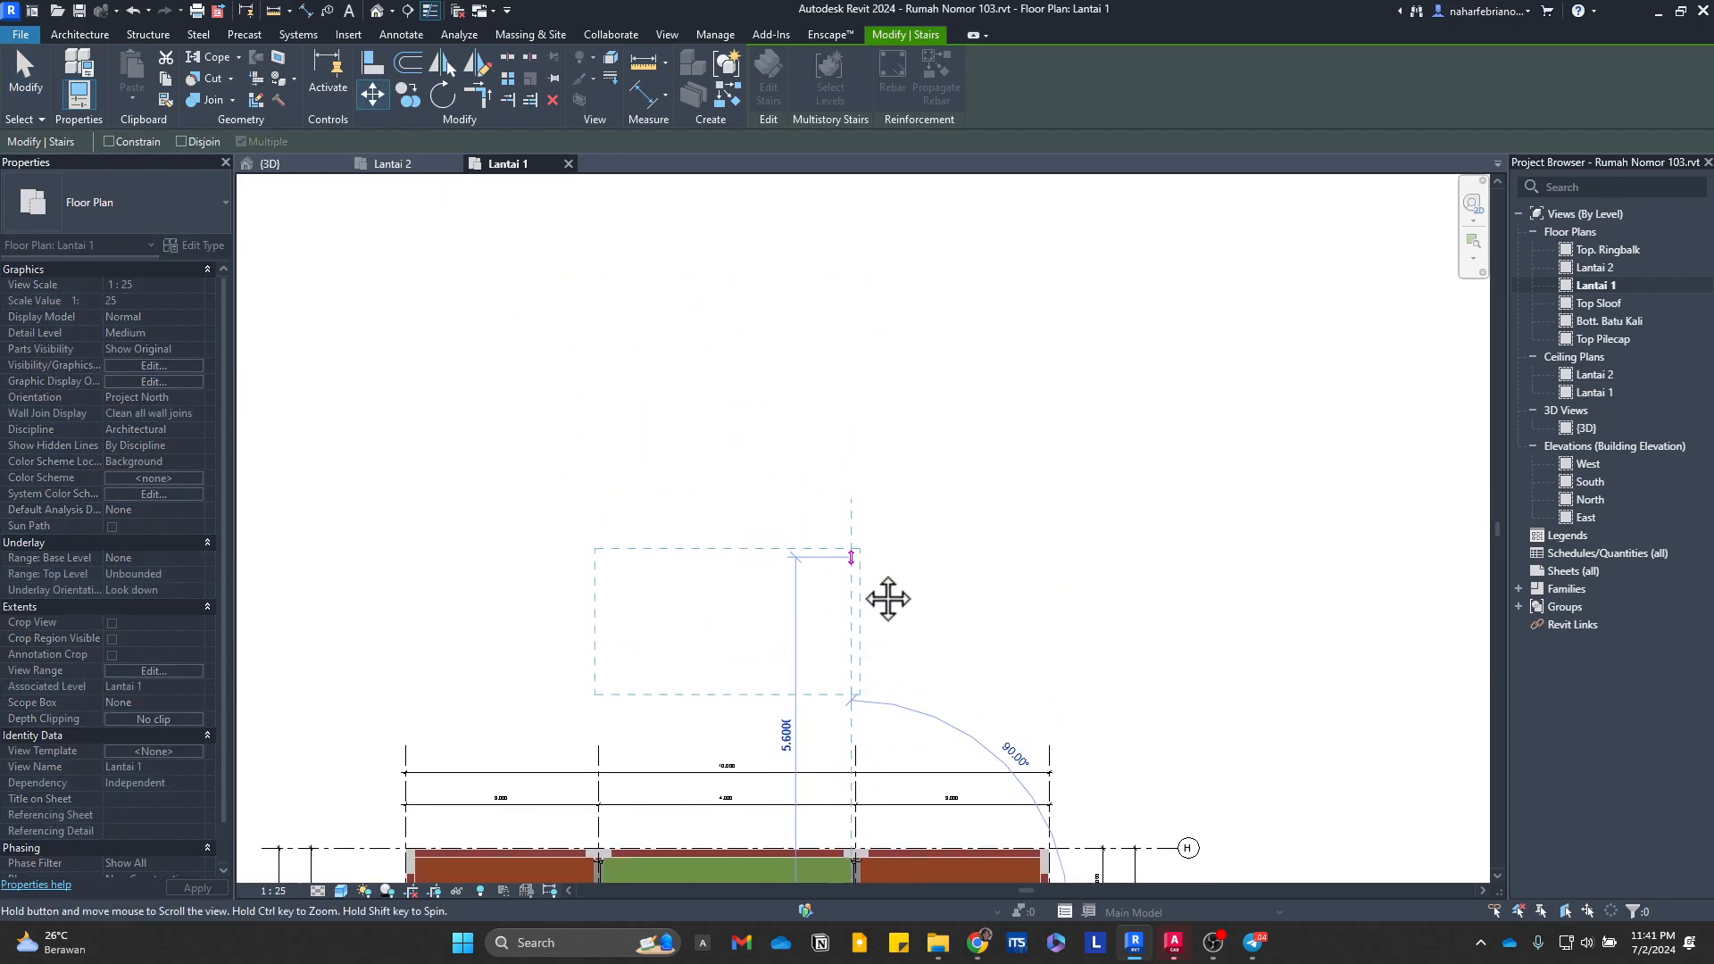
left_click(849, 483)
key("Escape")
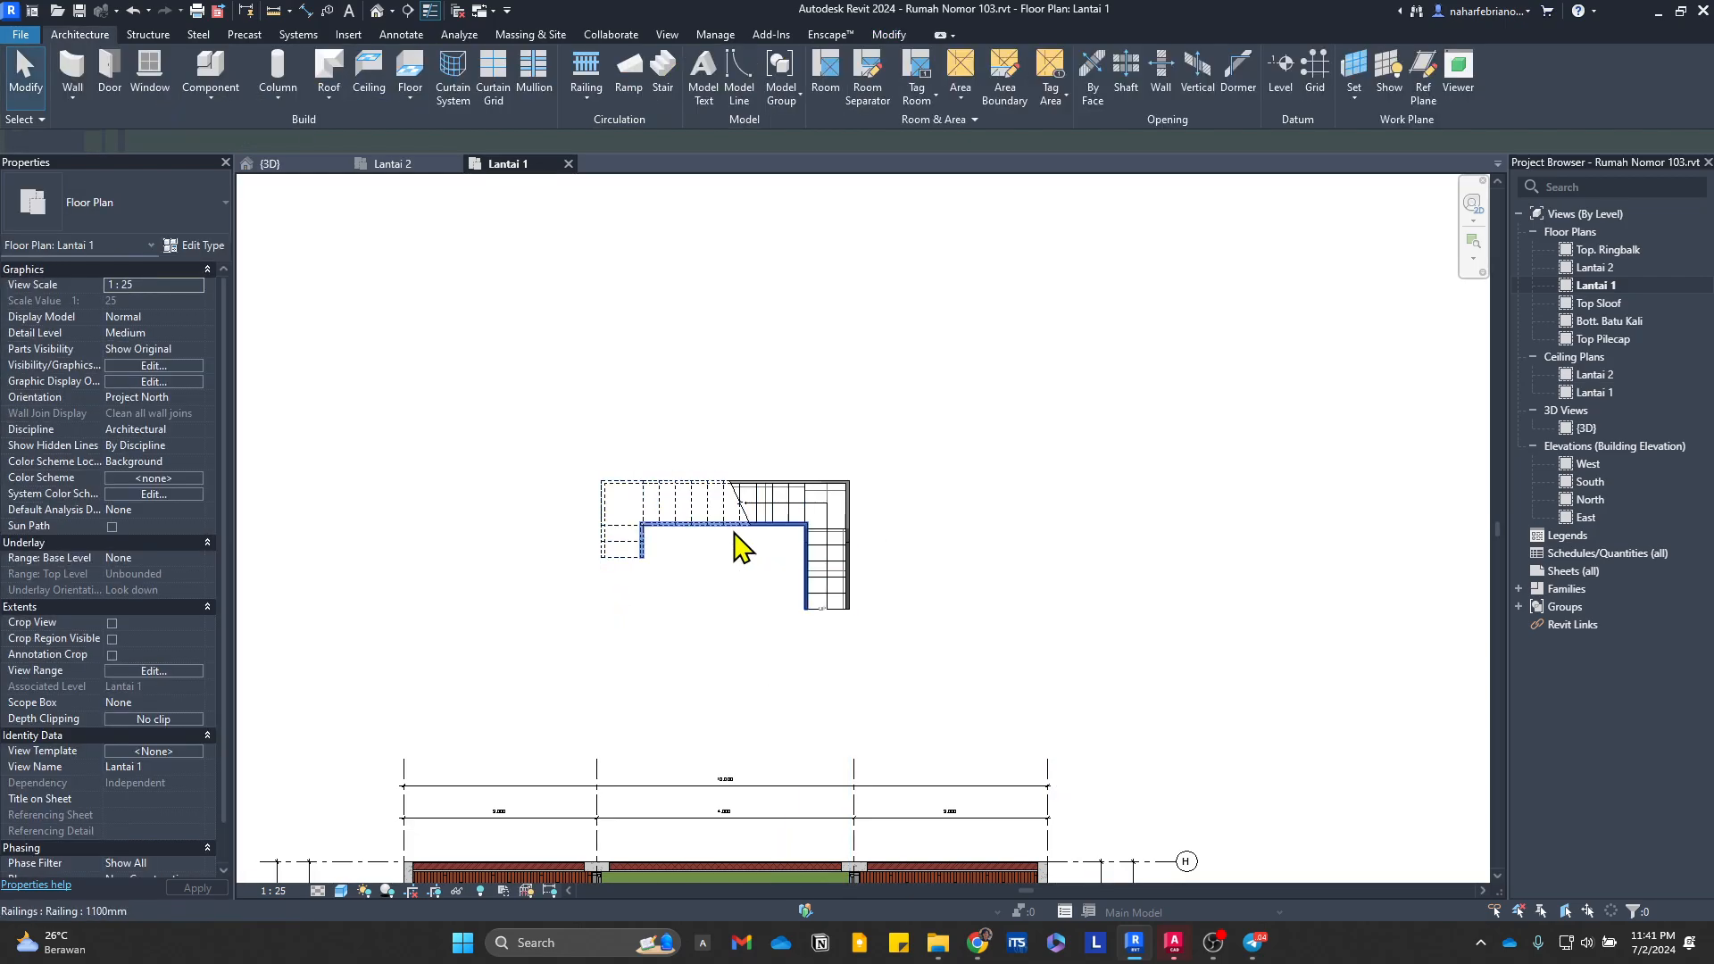
scroll(734, 533, "up", 1)
left_click(854, 528)
key("Delete")
scroll(805, 500, "up", 1)
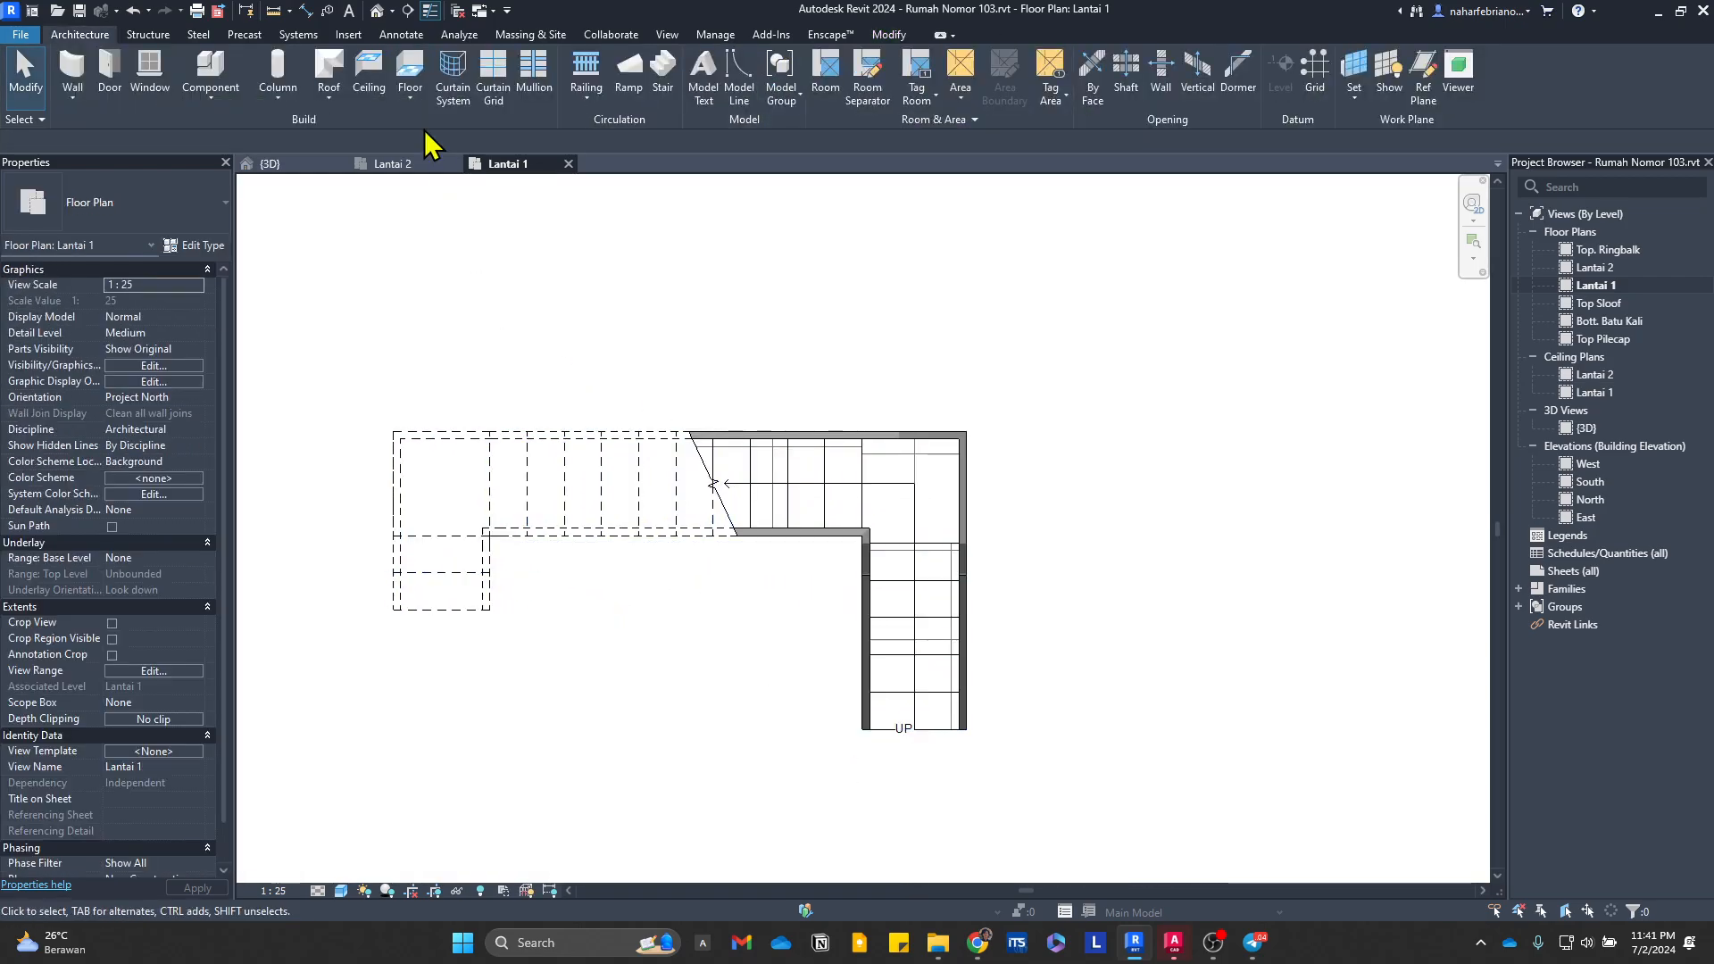
left_click(664, 89)
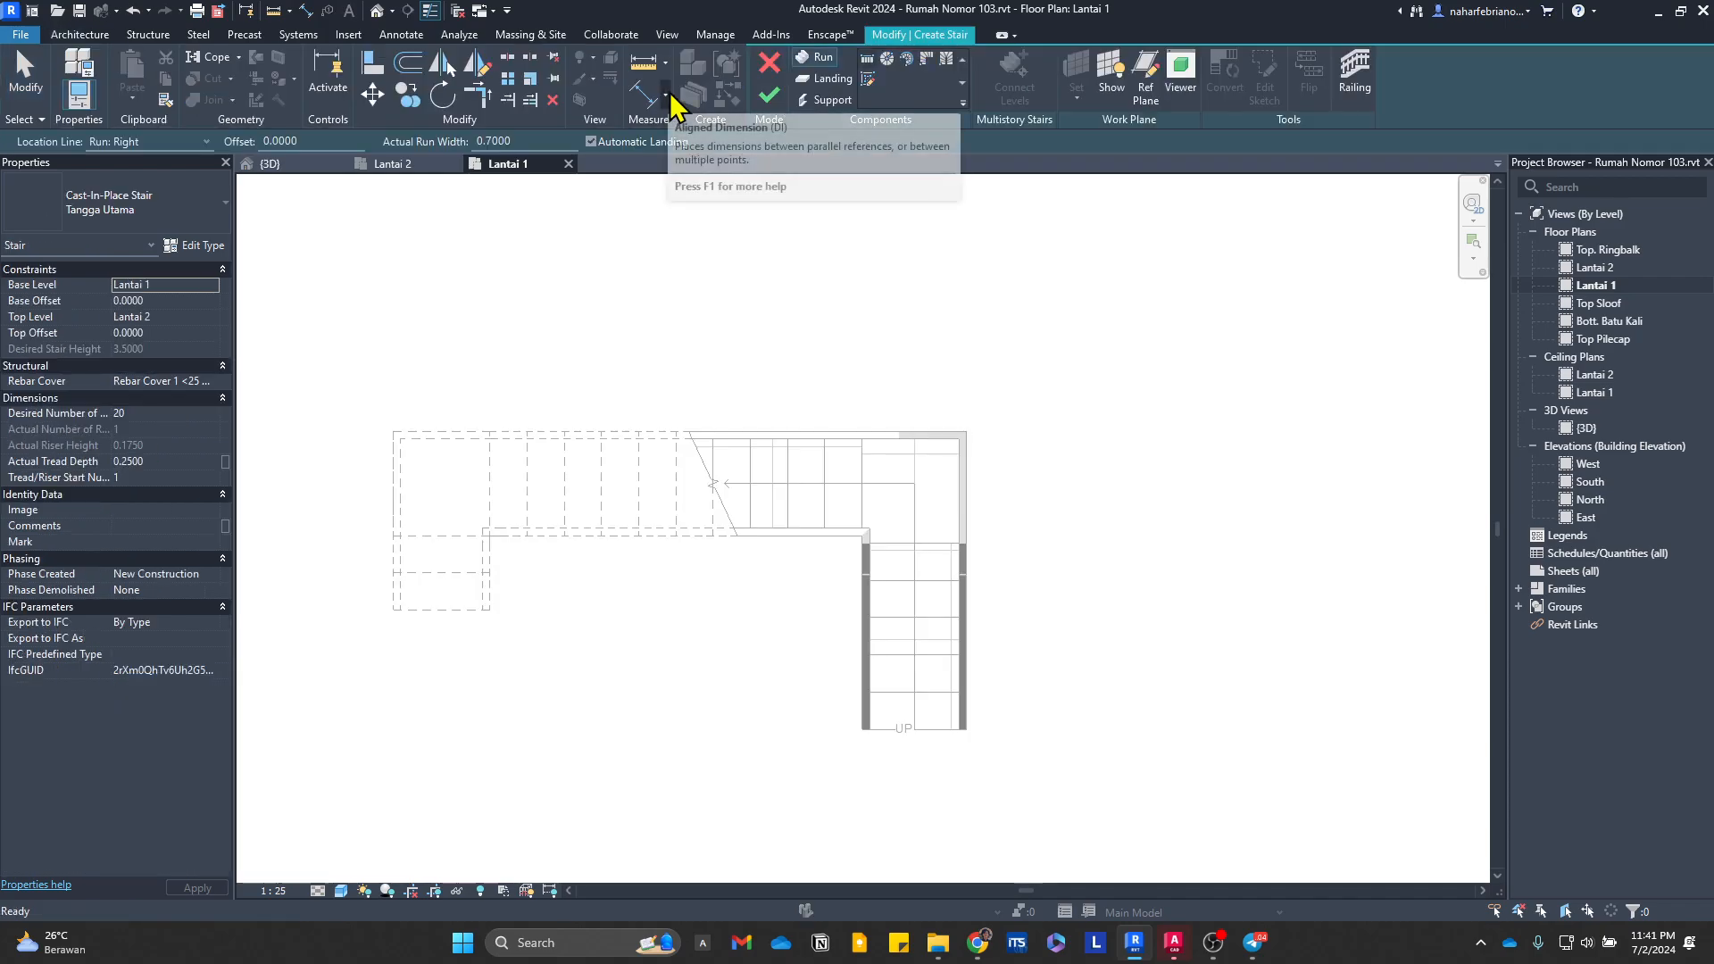
left_click(868, 81)
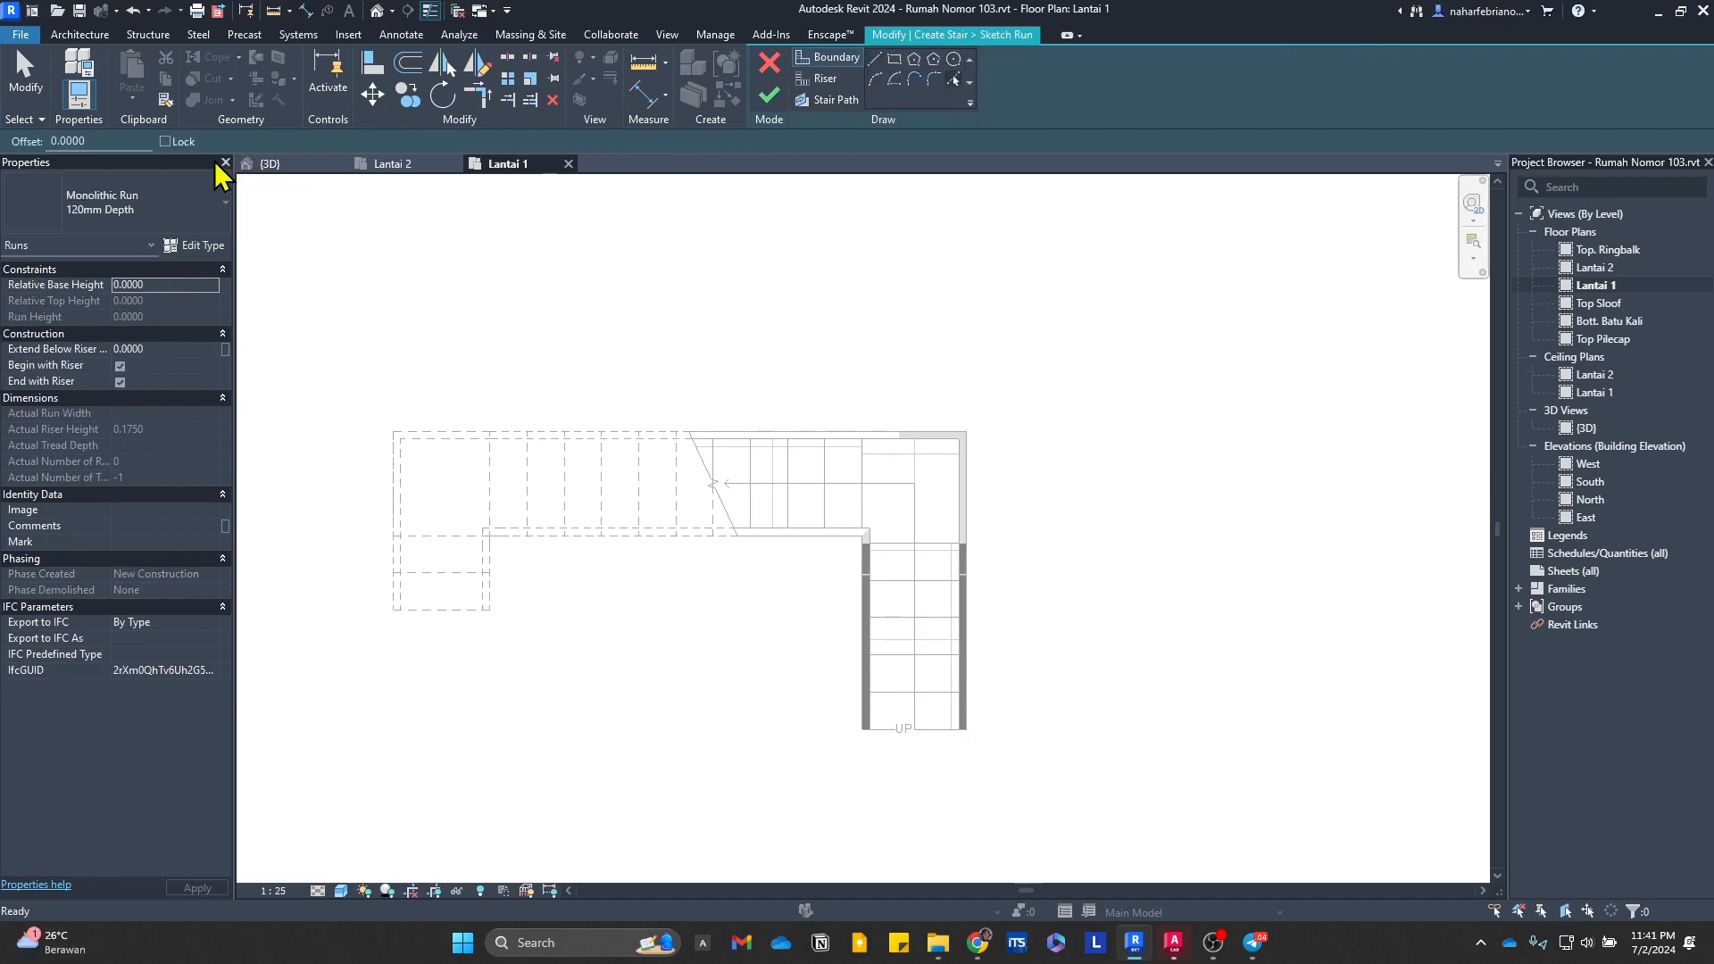
left_click(818, 81)
scroll(909, 748, "up", 3)
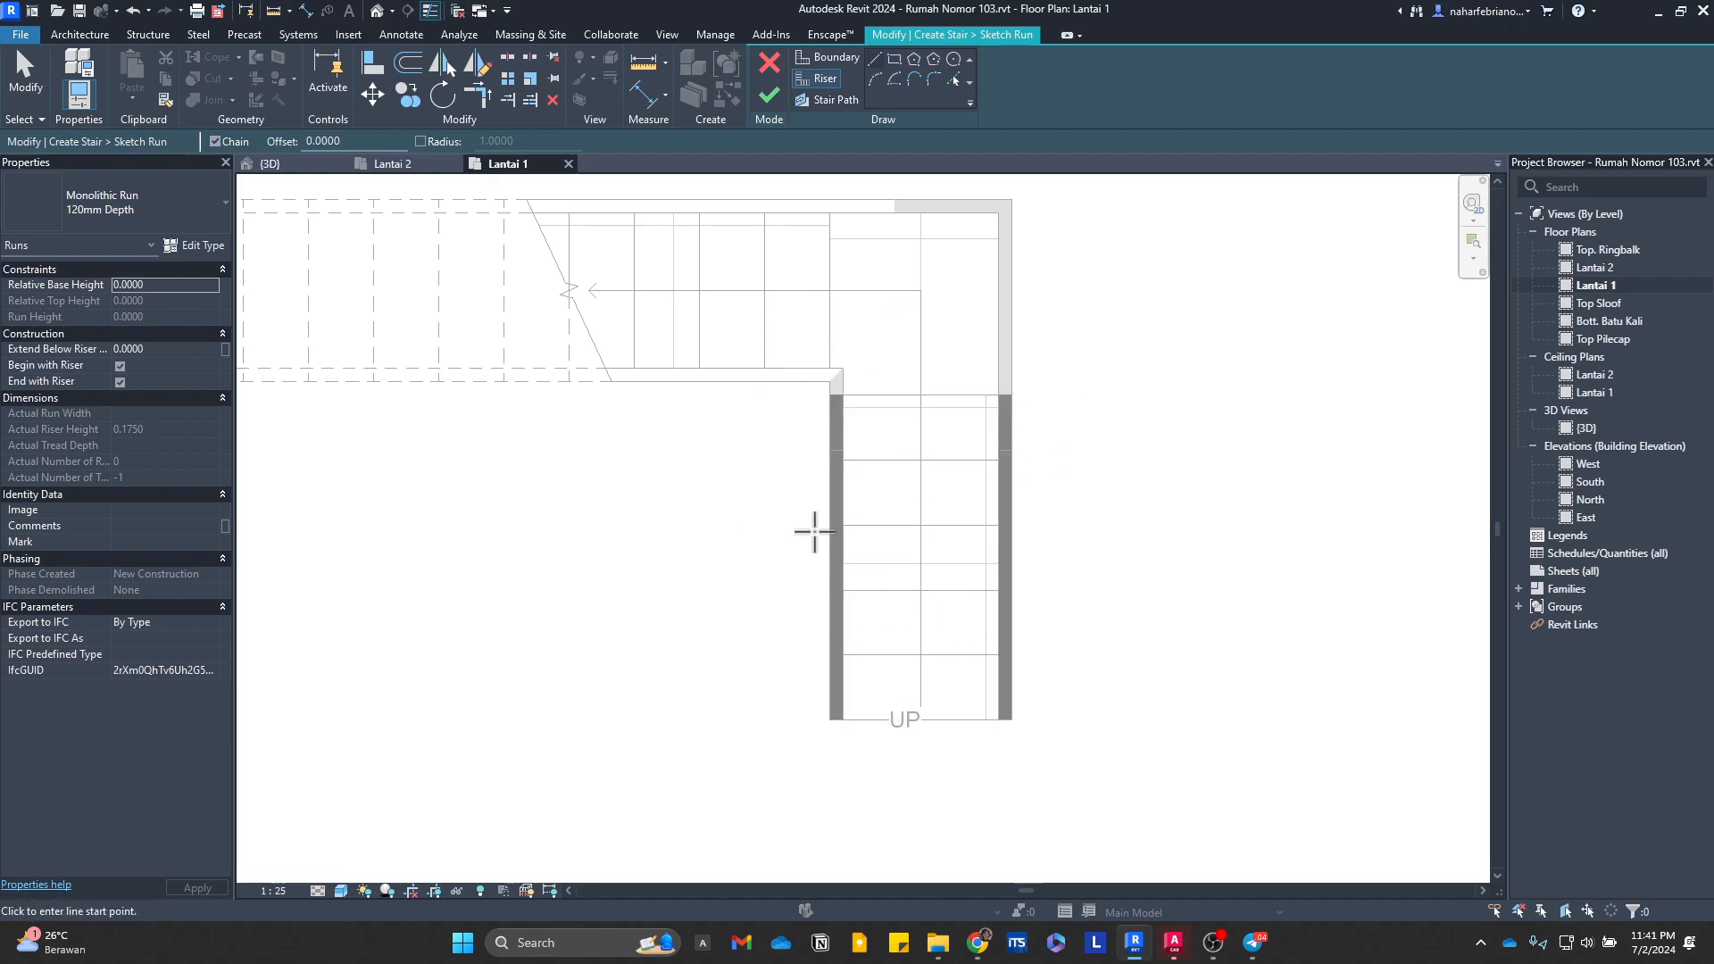
left_click(769, 65)
left_click(777, 78)
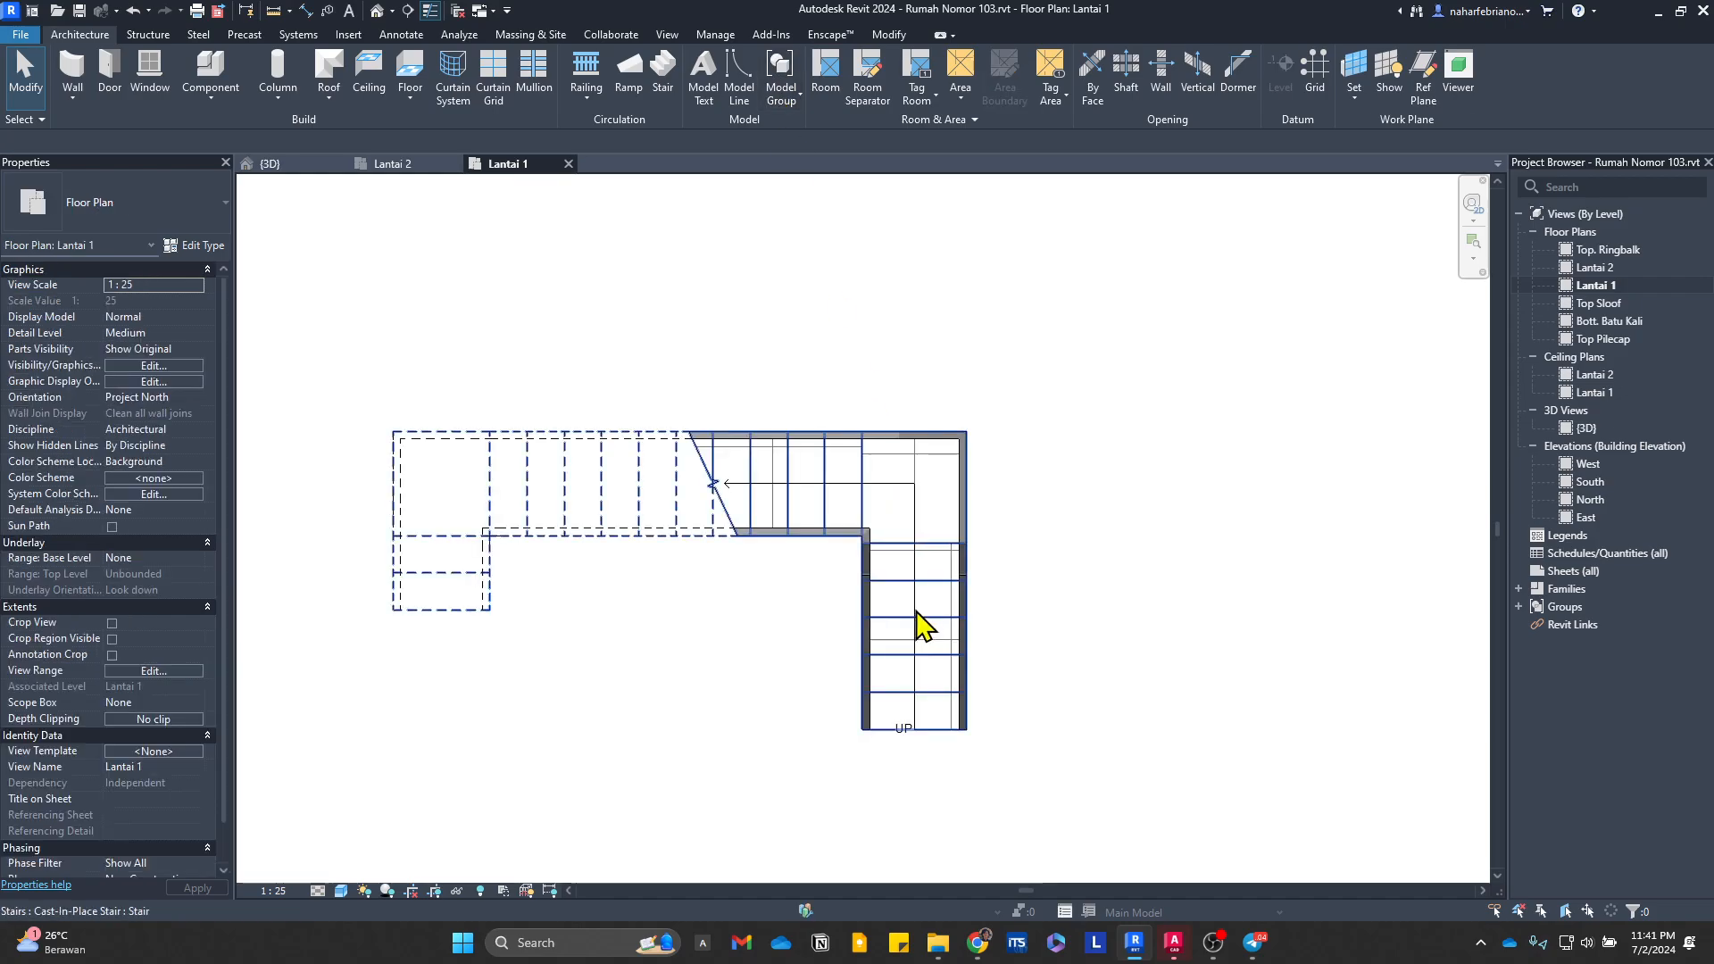
Step: Edit the stair and move its first run north until its last riser meets the second run's inner corner, and finish the edit
scroll(864, 535, "up", 5)
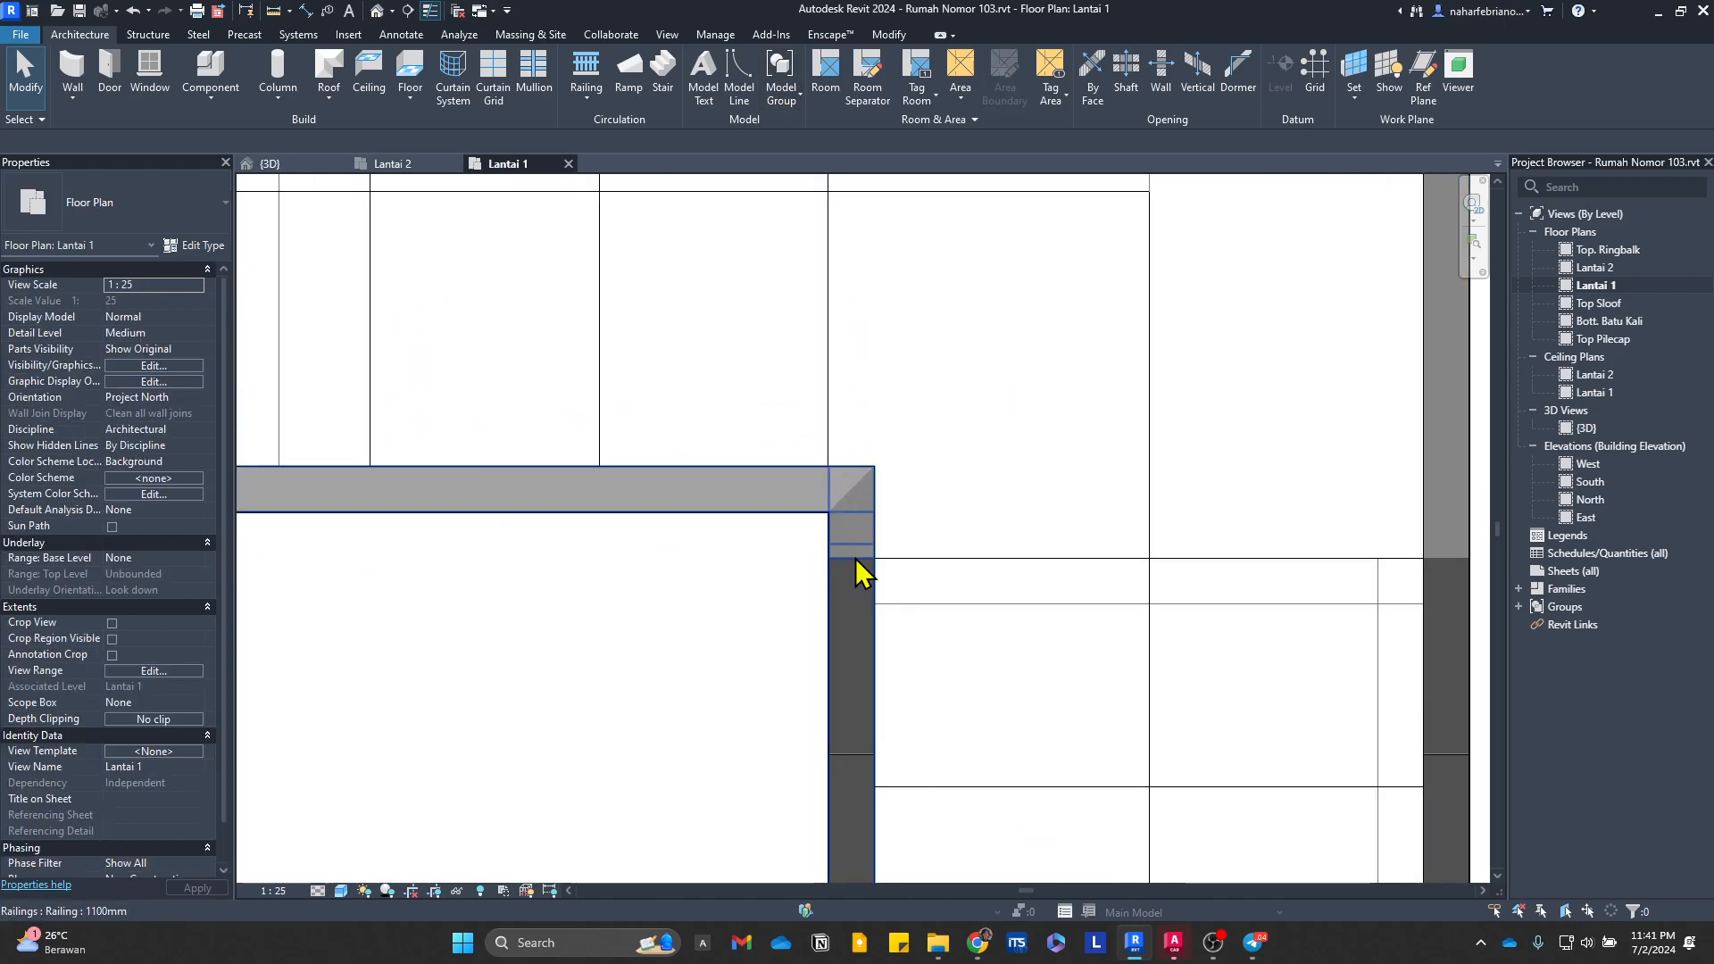
scroll(829, 511, "down", 2)
scroll(827, 509, "down", 2)
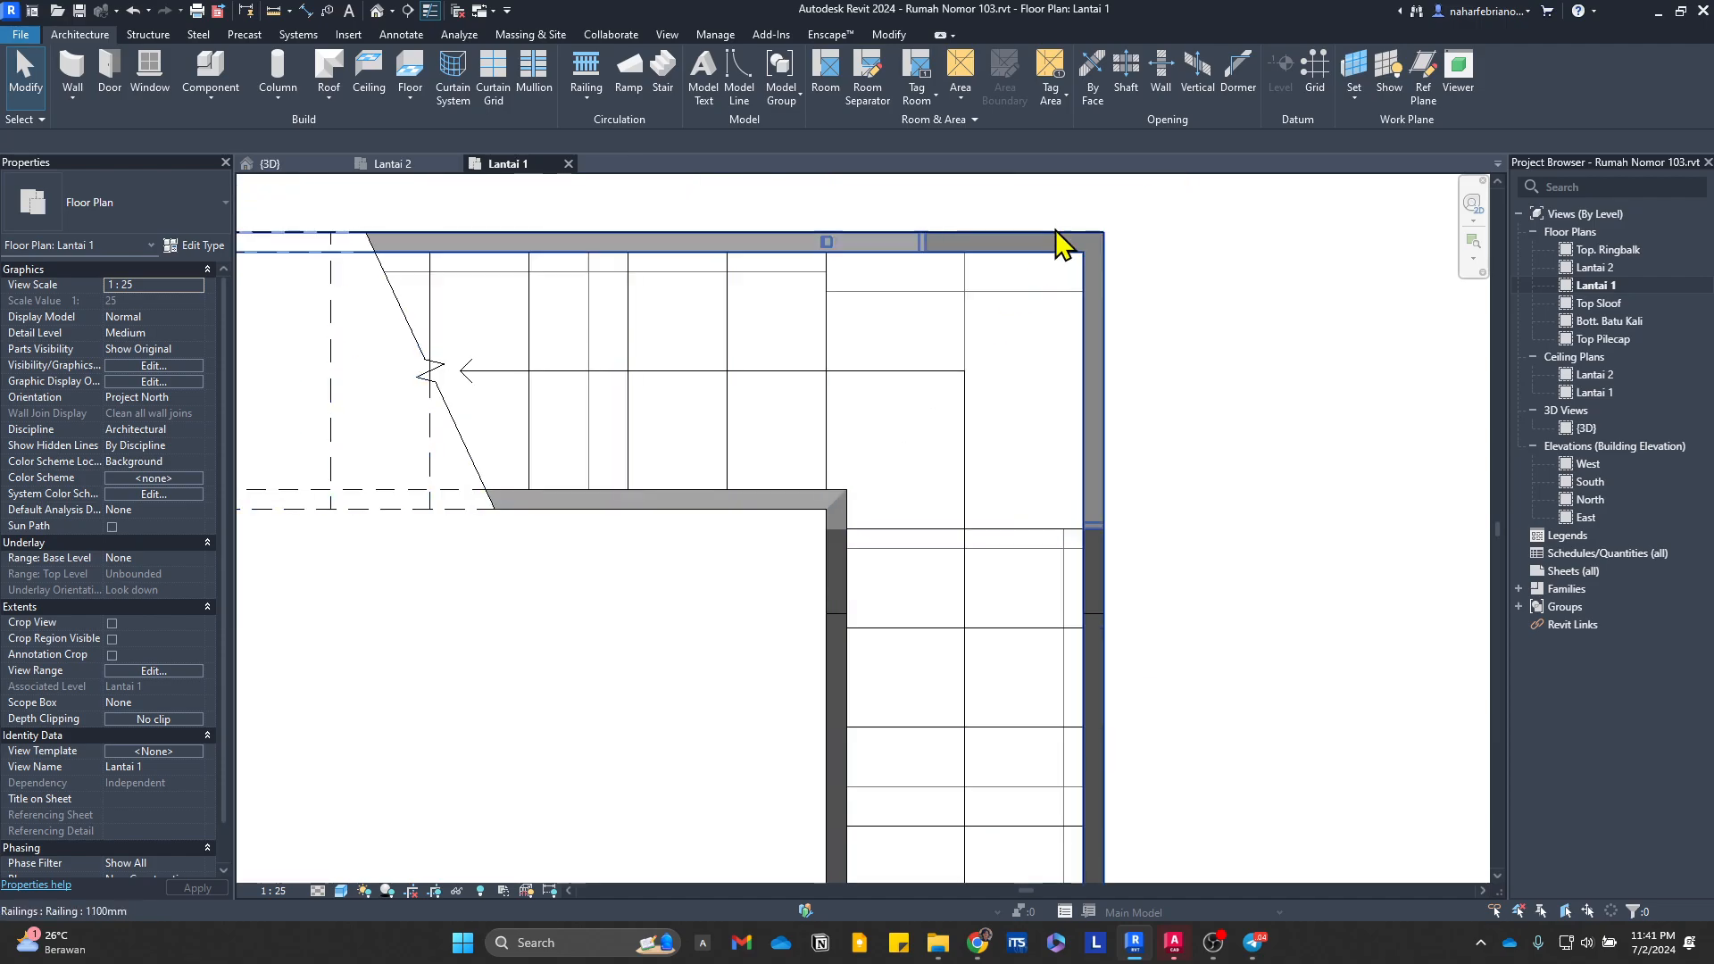
left_click(884, 597)
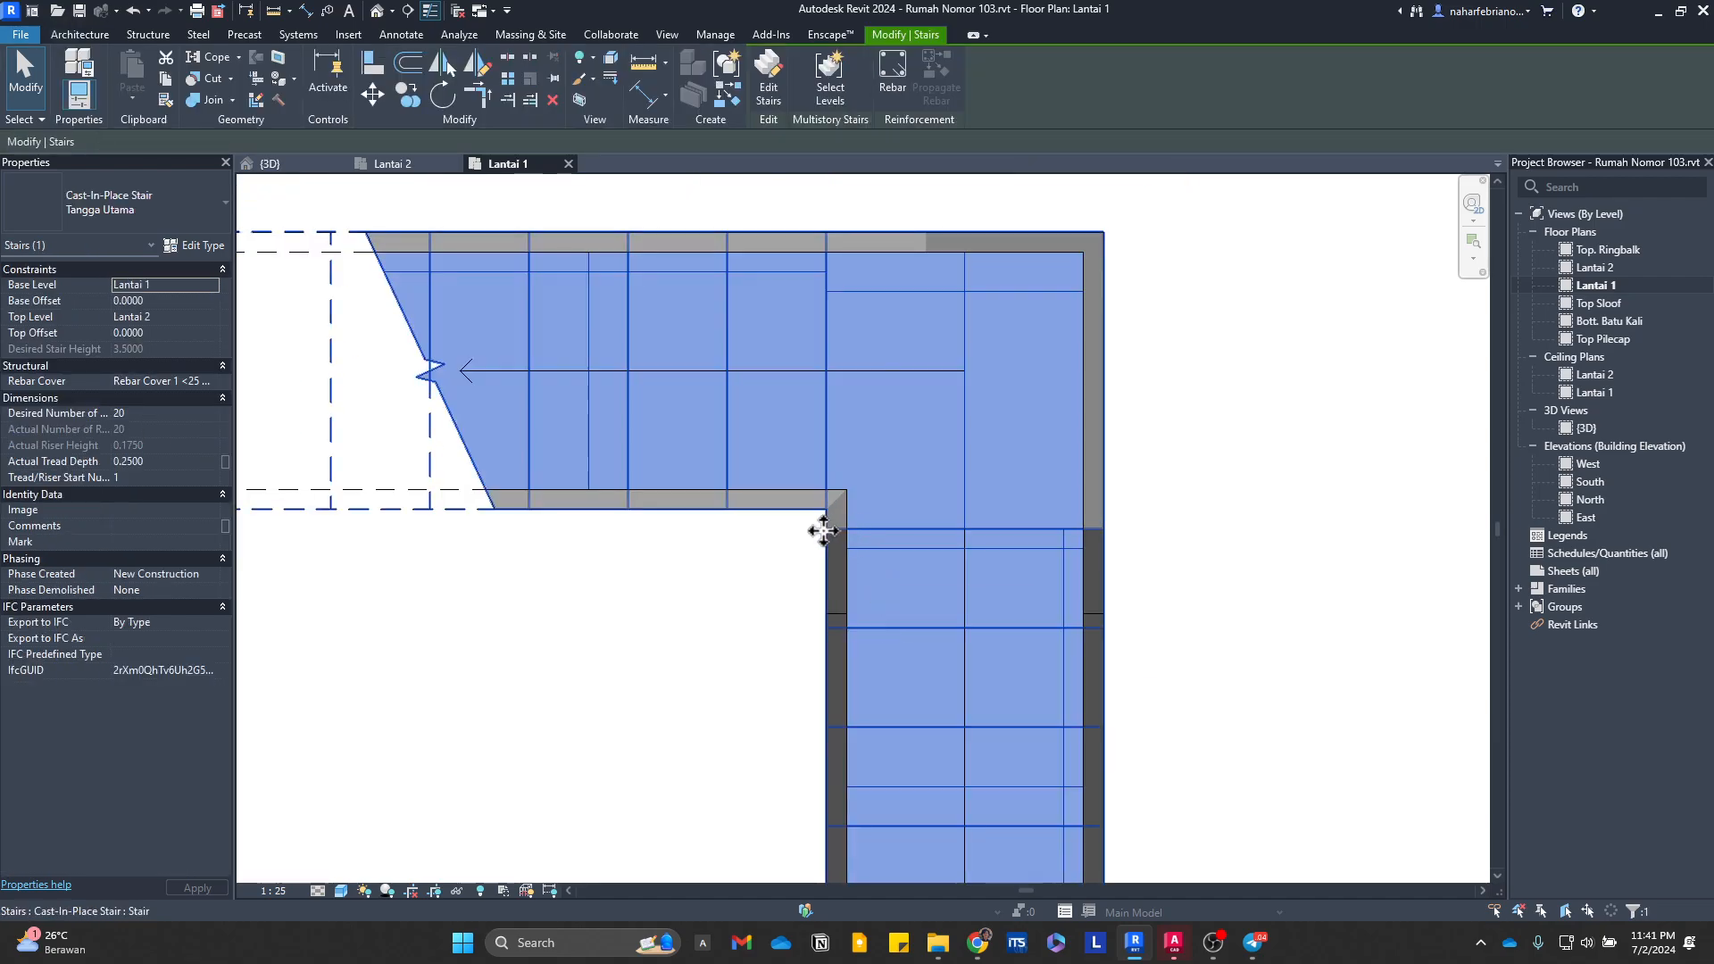
scroll(870, 520, "down", 4)
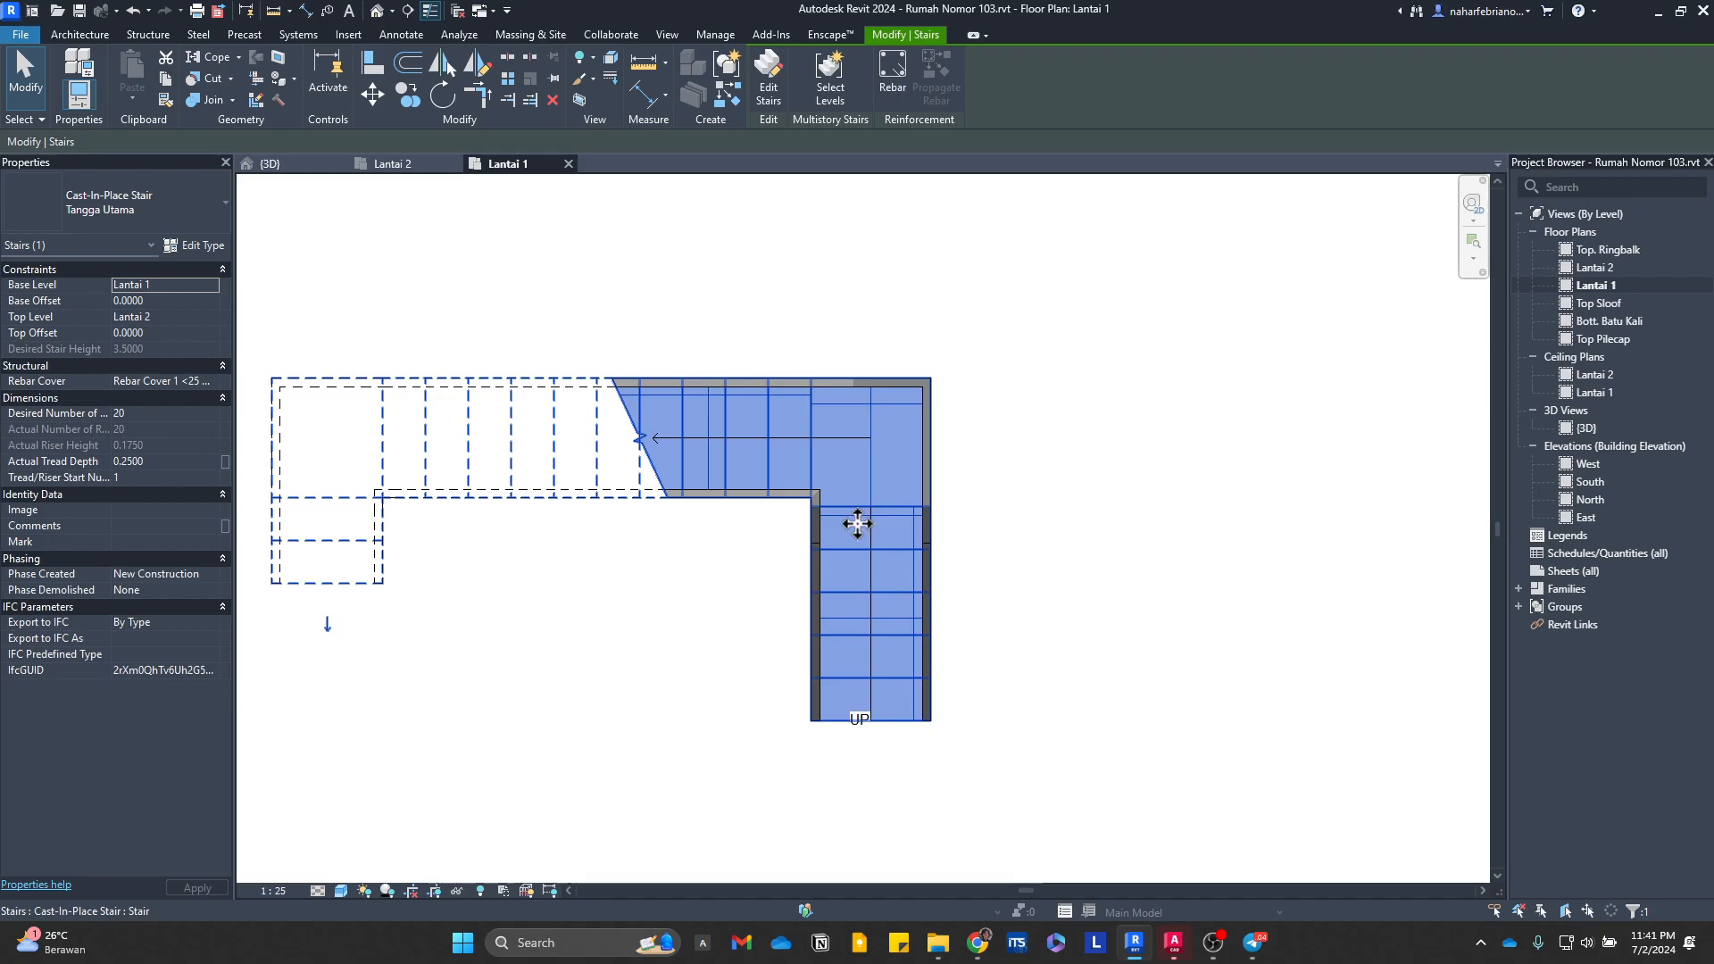
double_click(859, 527)
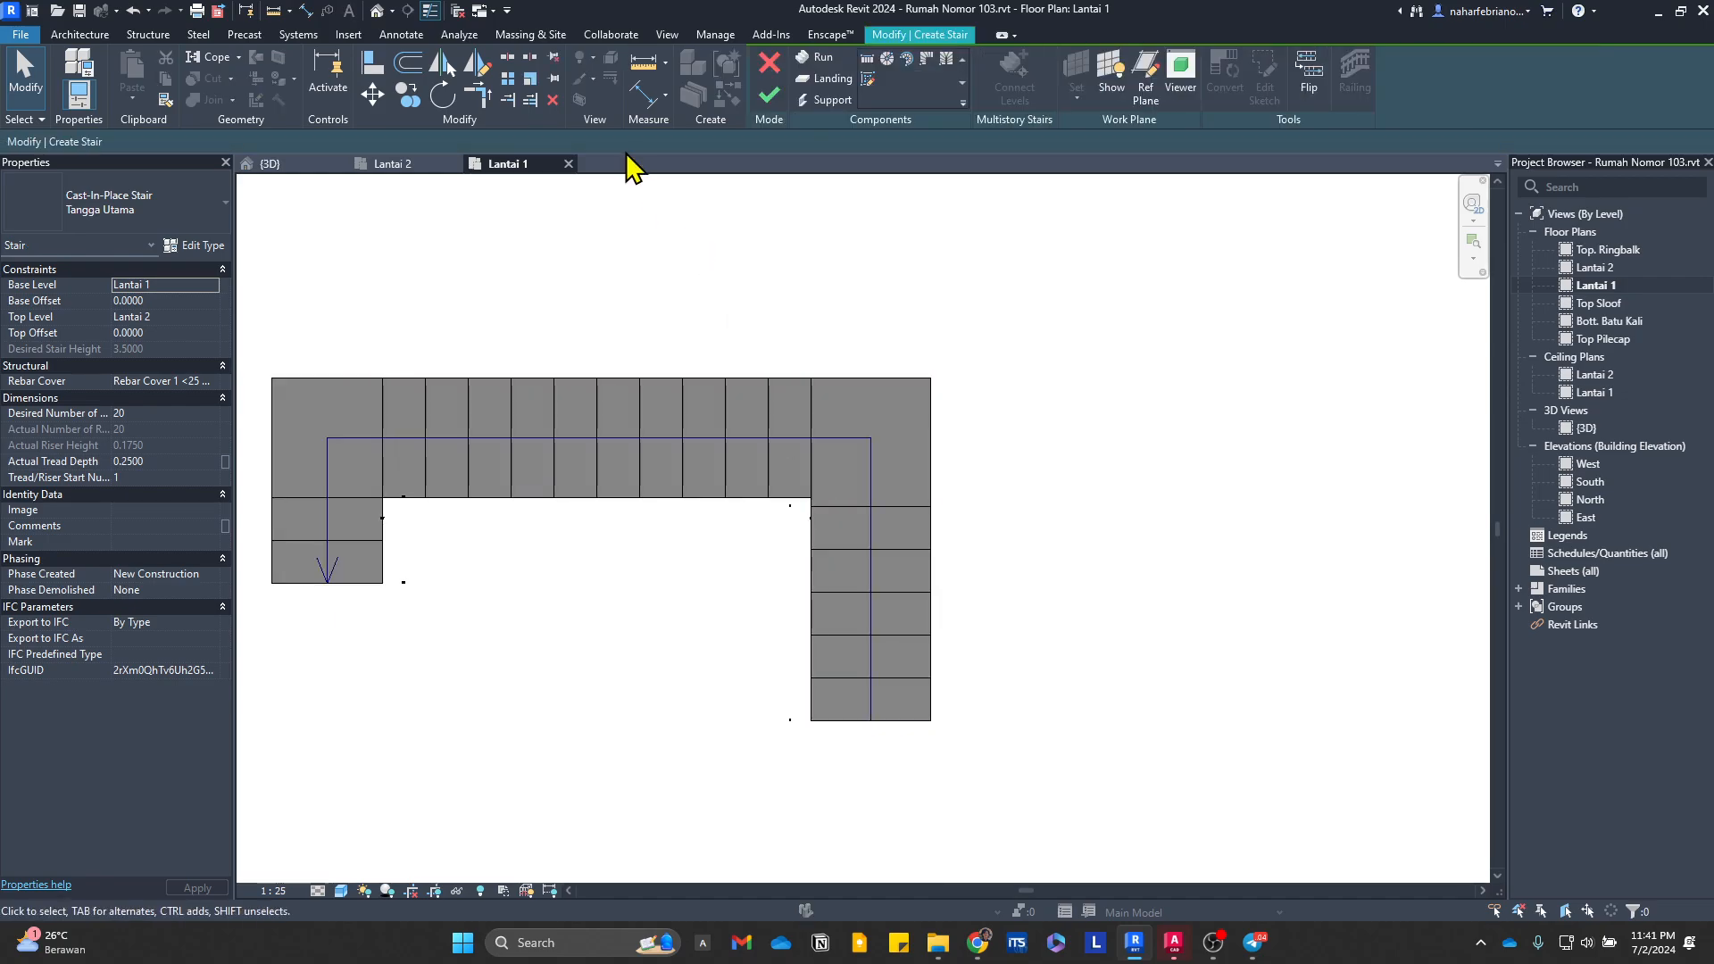
left_click(845, 540)
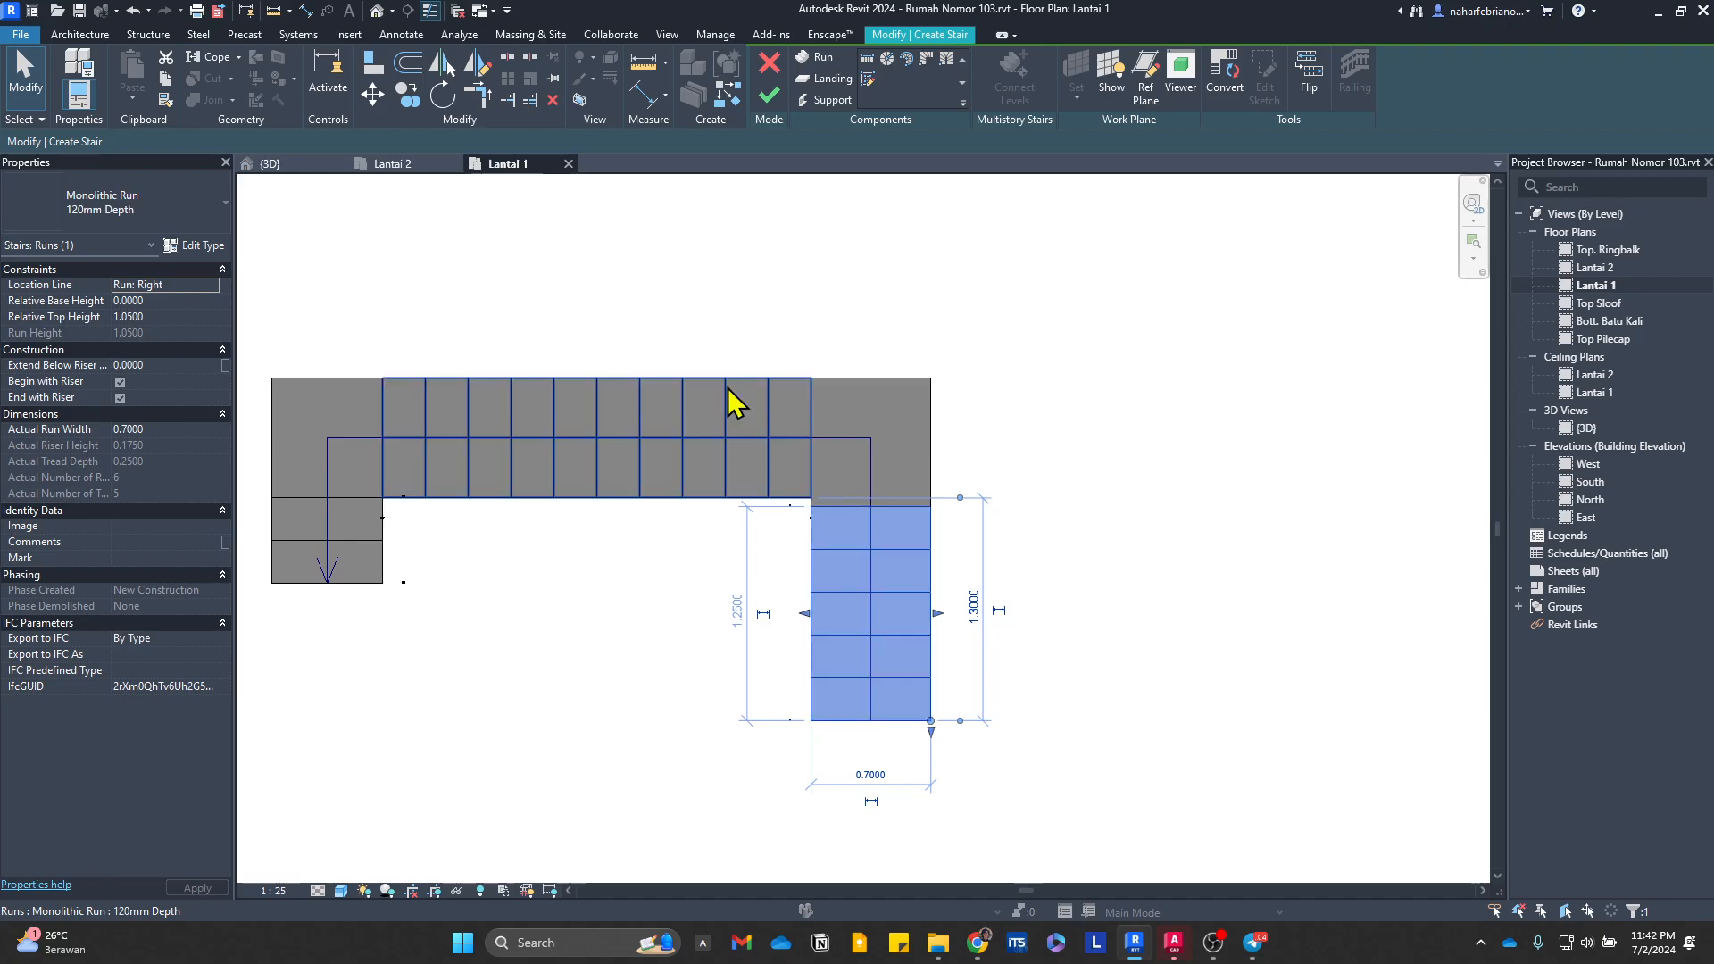
left_click(372, 94)
scroll(817, 536, "up", 5)
left_click(813, 560)
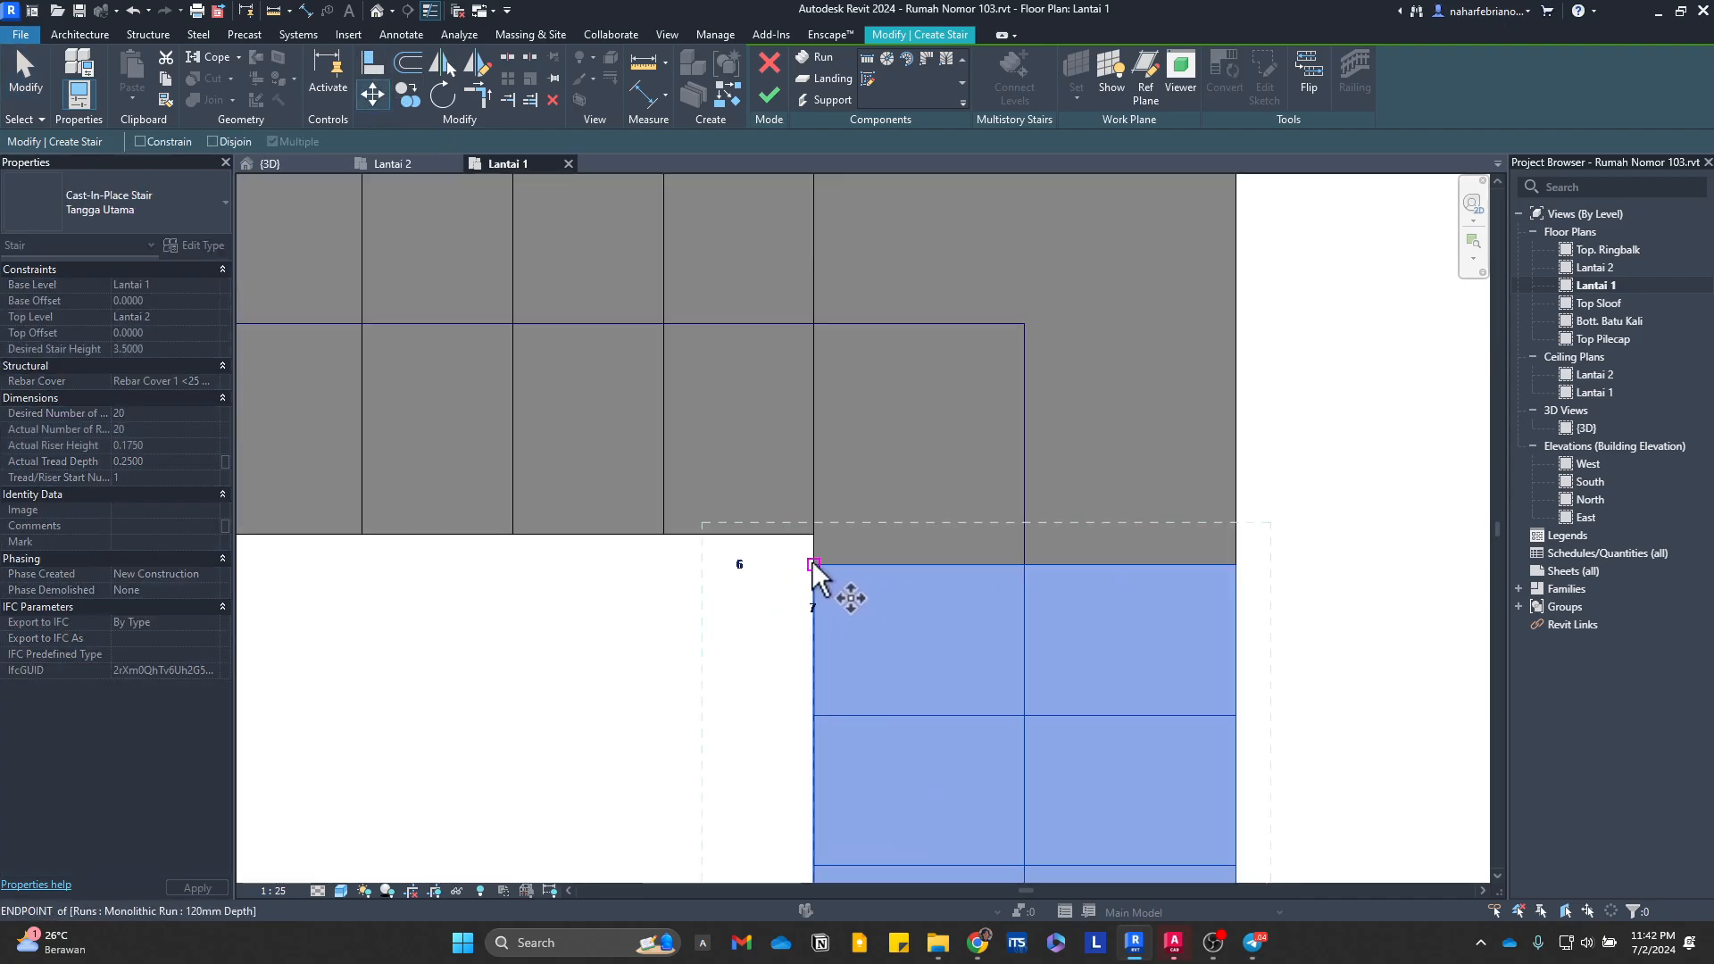
left_click(814, 534)
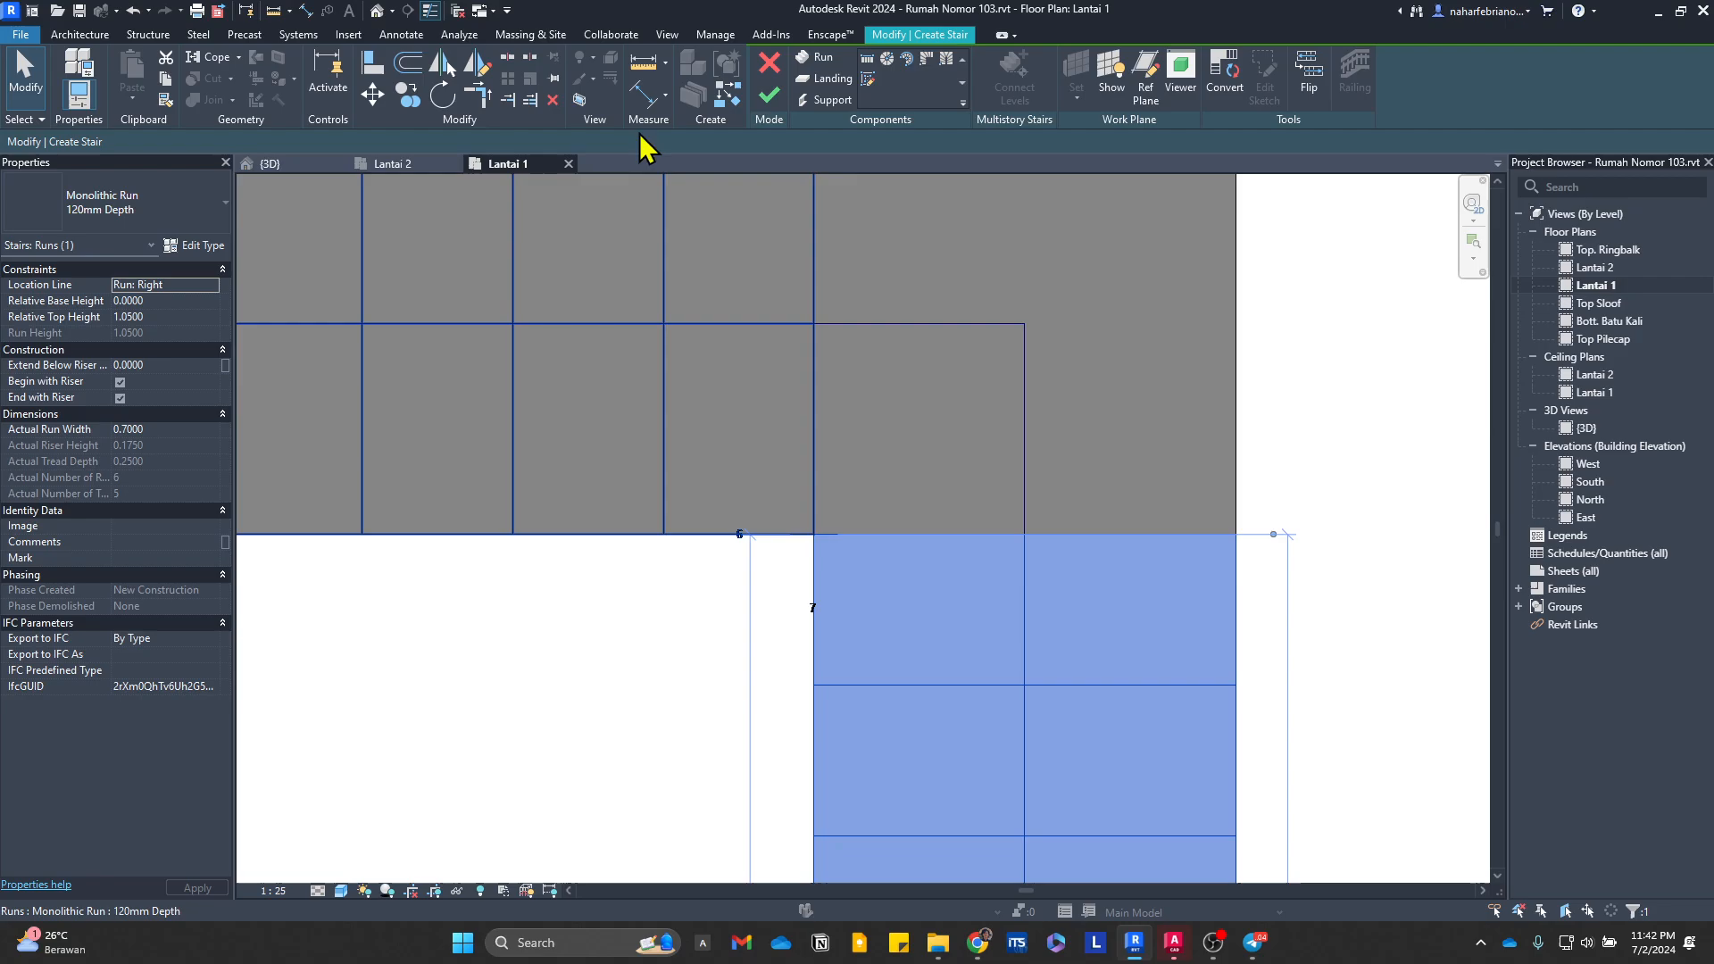
left_click(766, 105)
scroll(1083, 762, "down", 5)
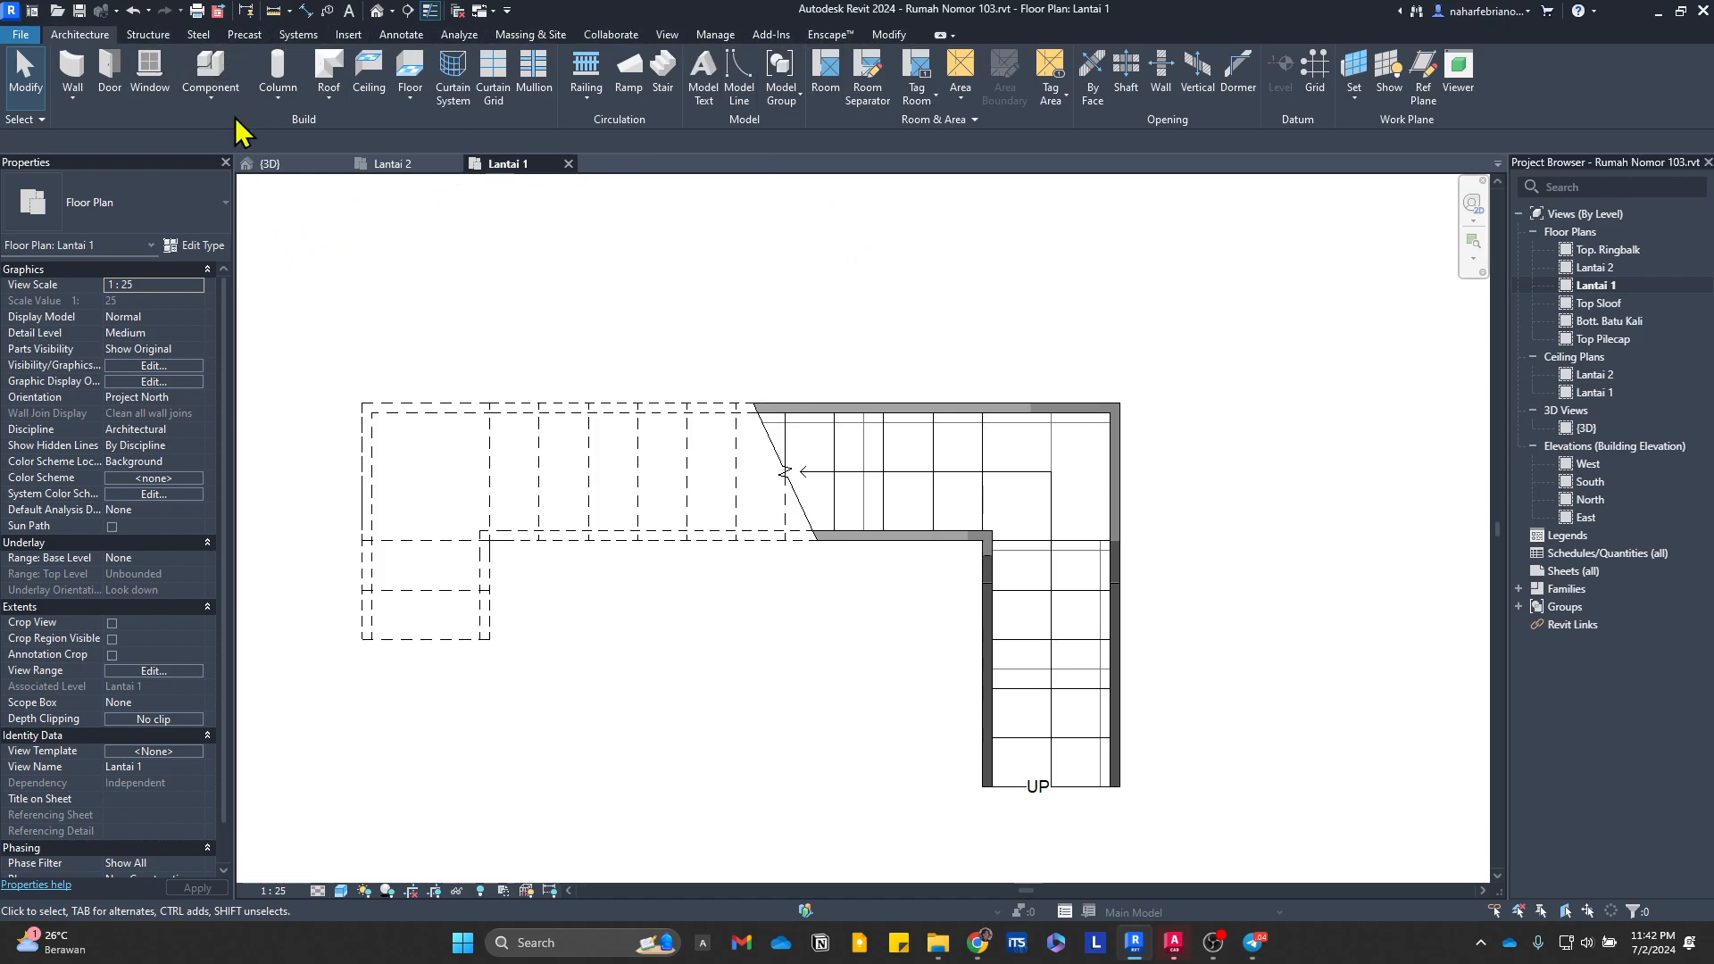
Step: Start a new stair with a sketched run and pick the first run's existing riser lines as risers, from the lowest one upward
left_click(665, 74)
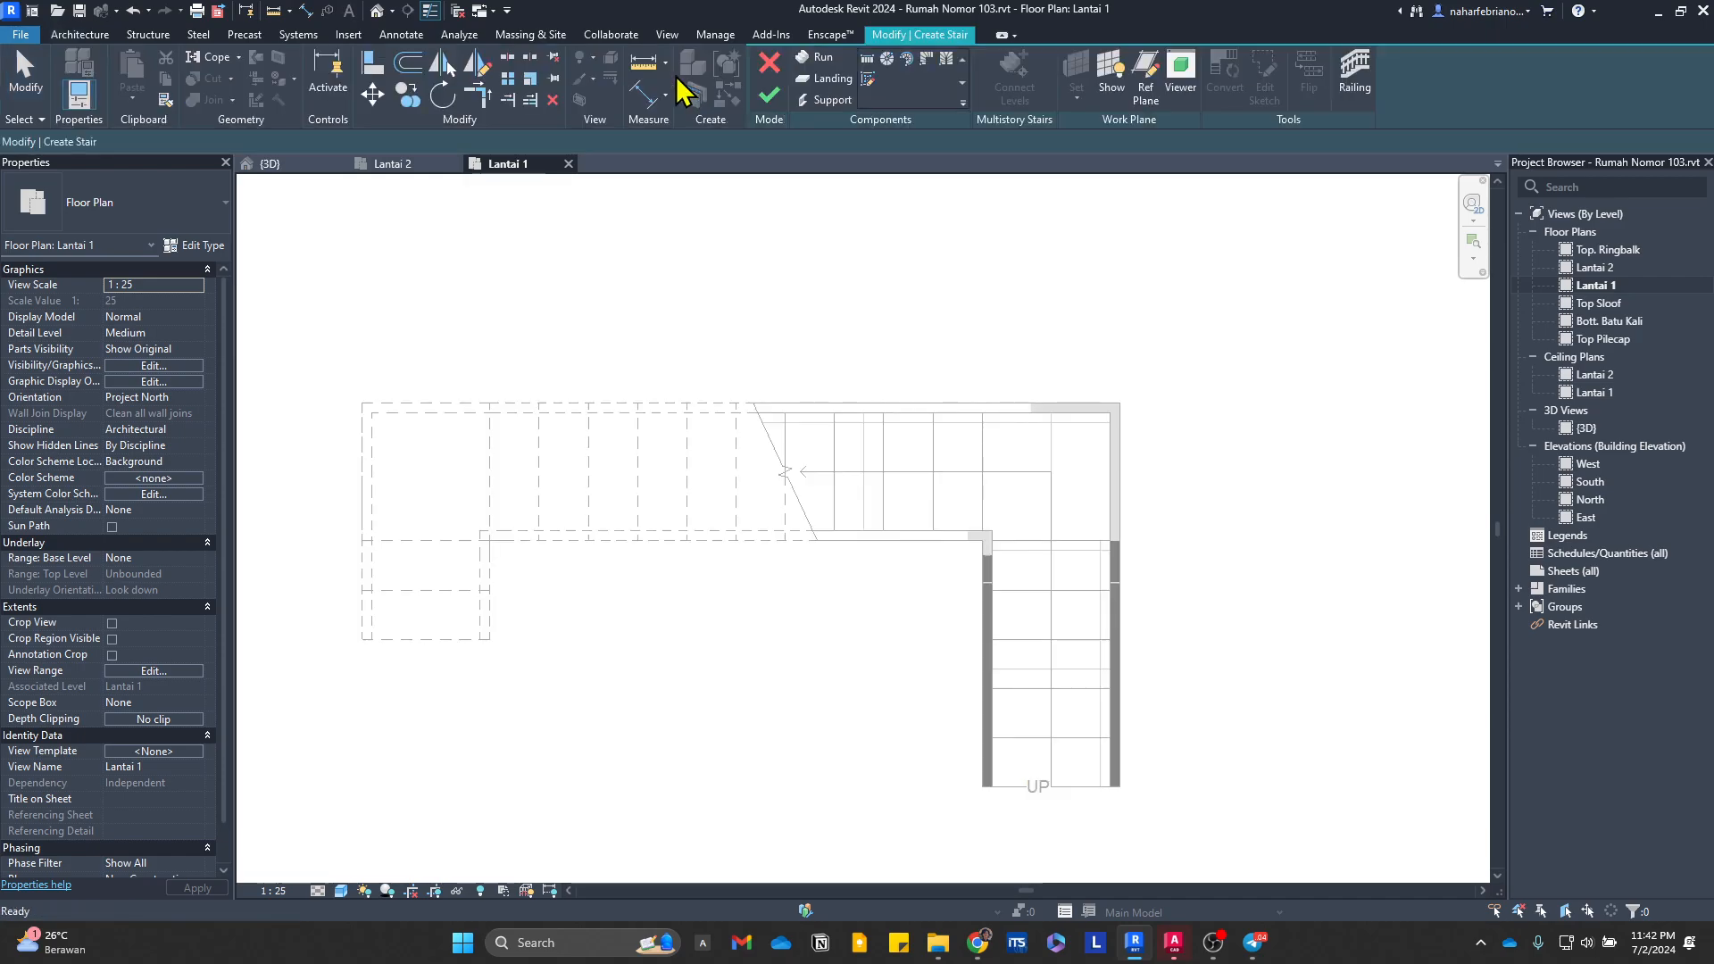
left_click(868, 78)
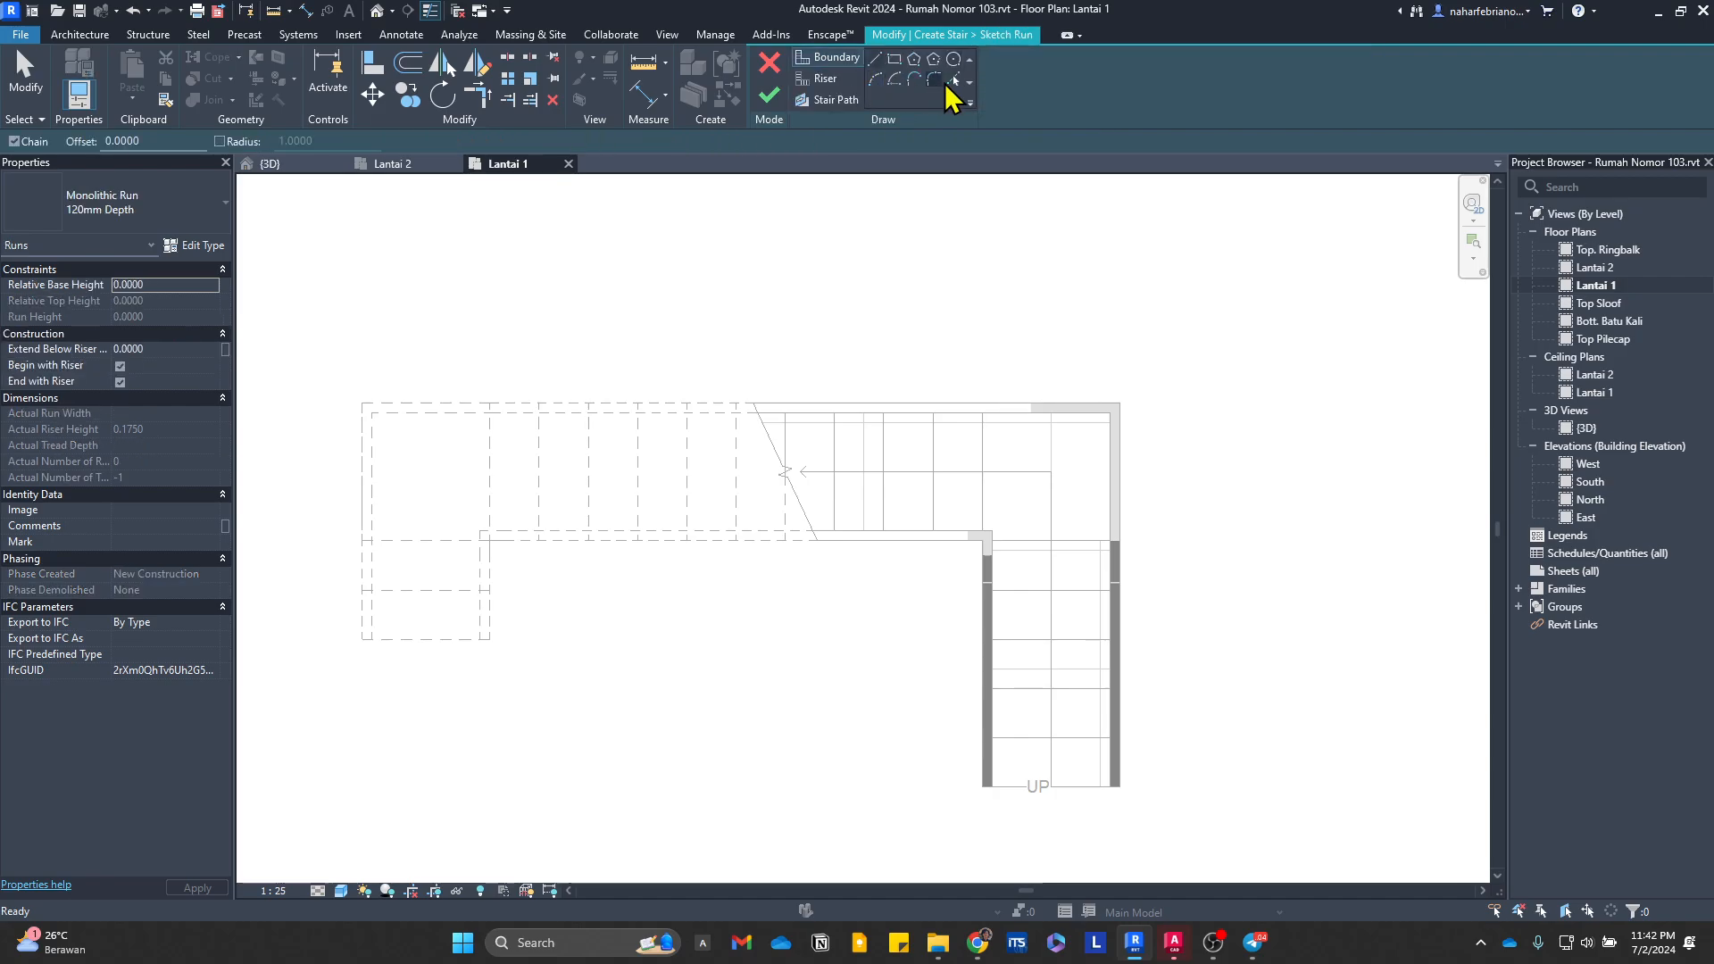
left_click(953, 79)
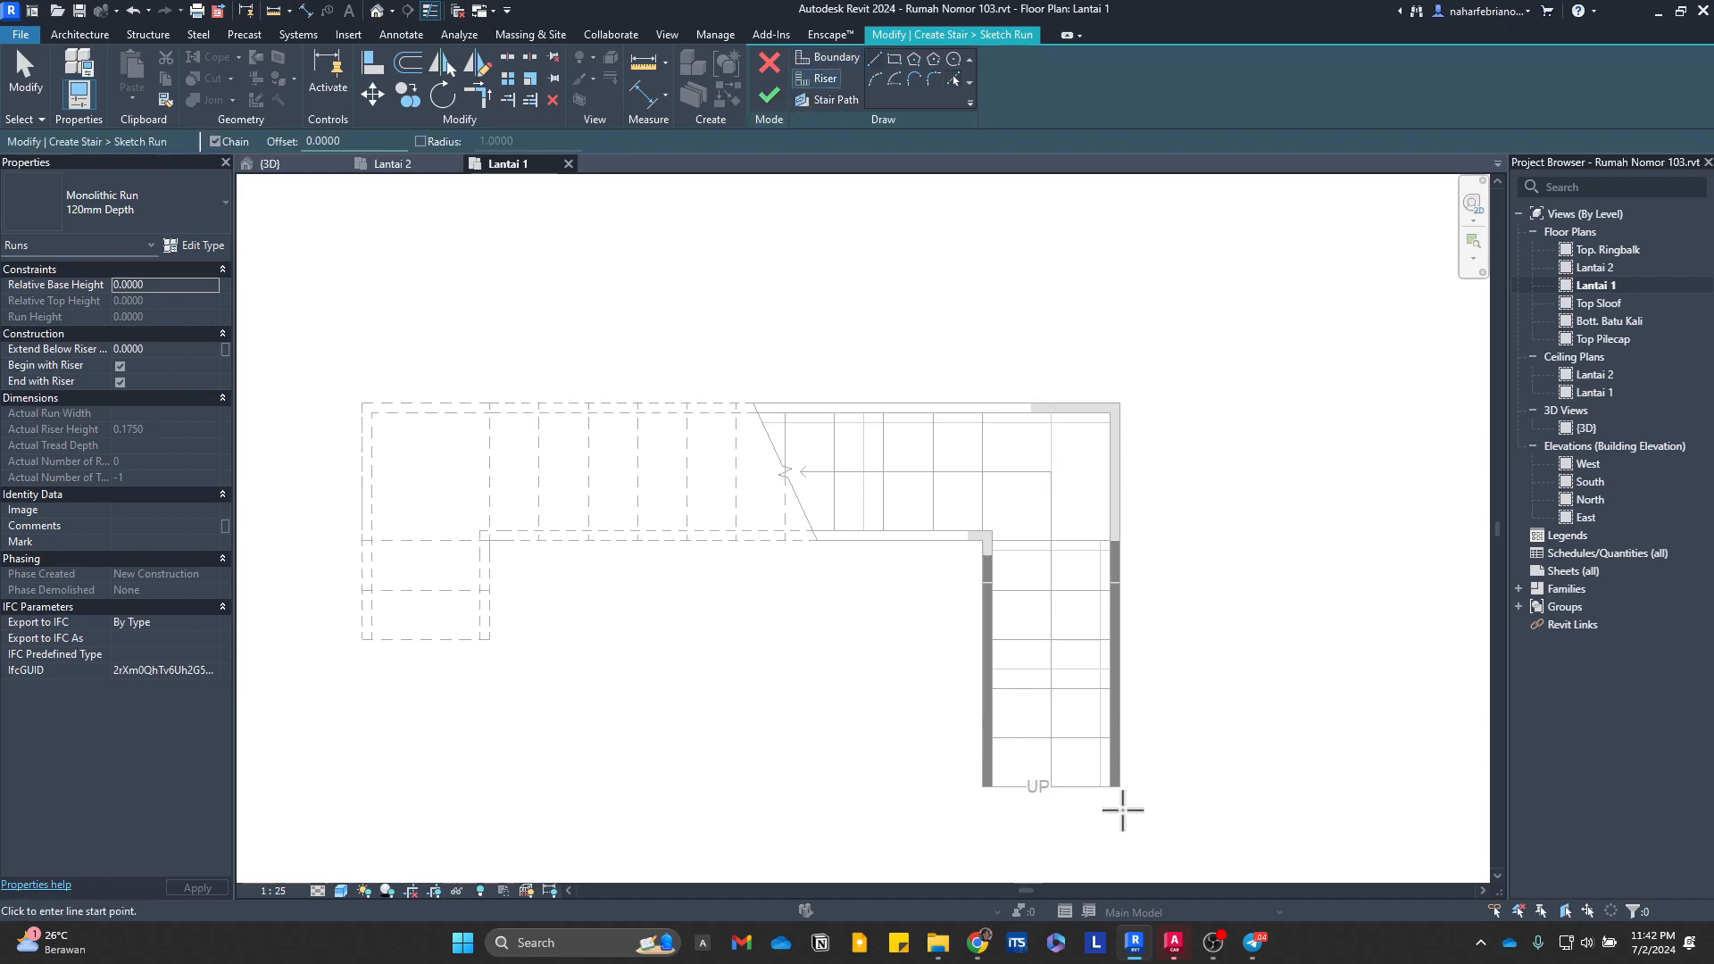
scroll(1089, 803, "up", 3)
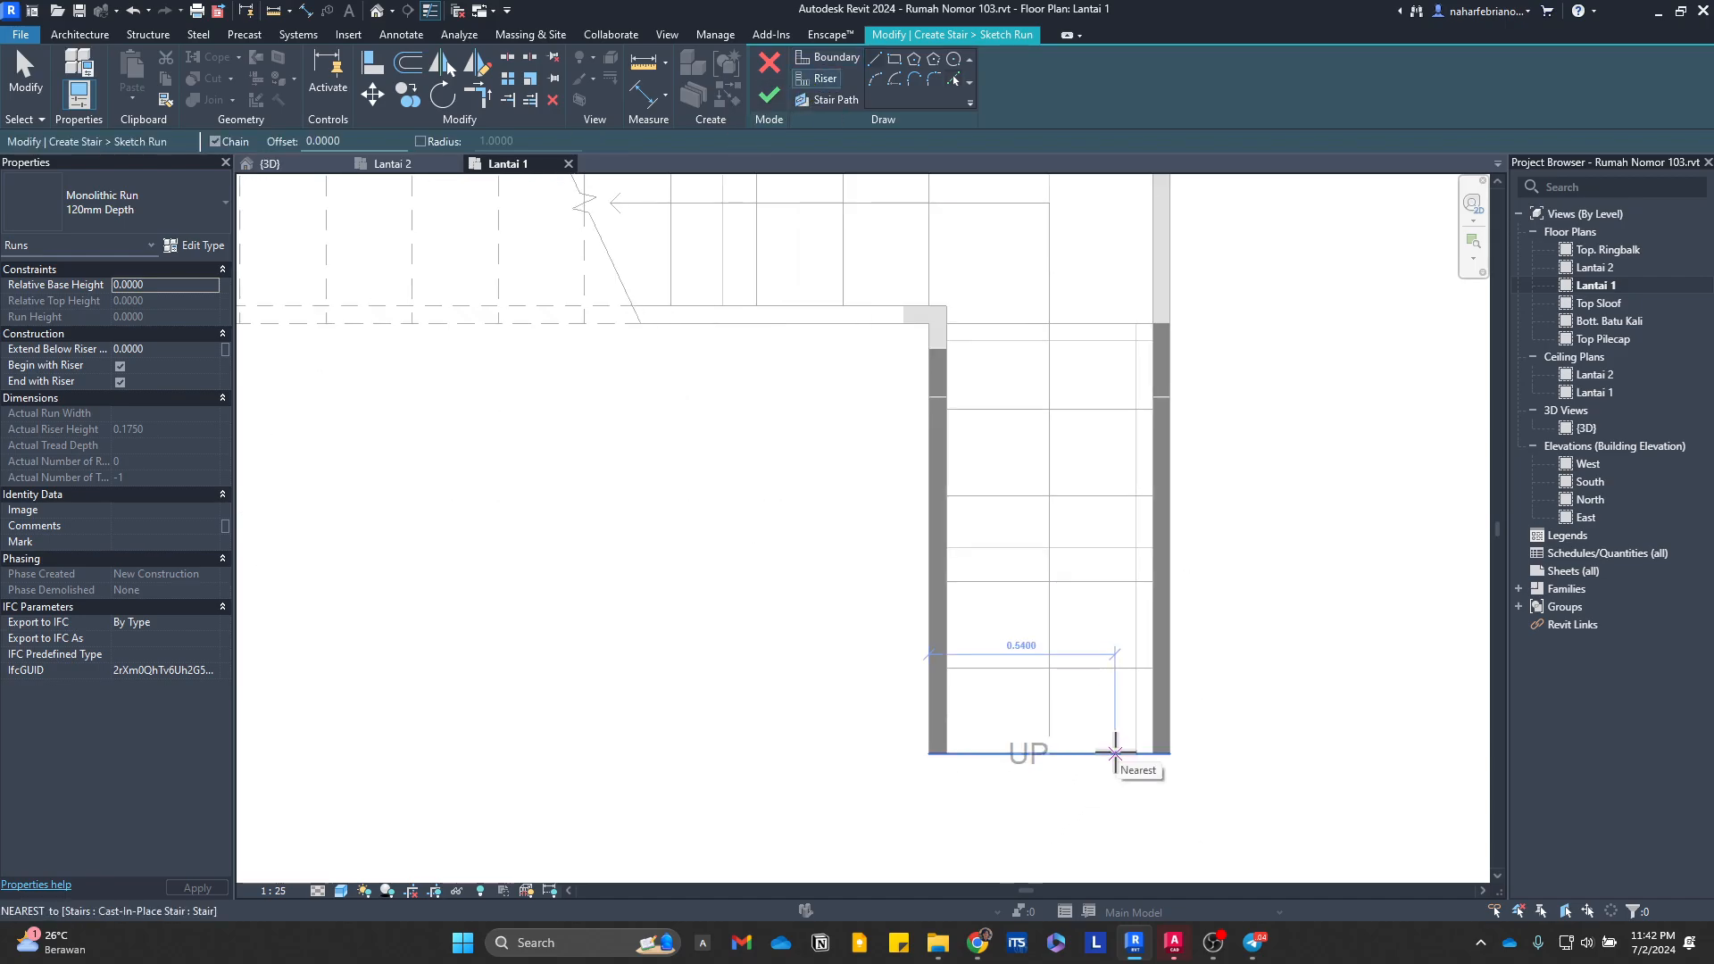
left_click(954, 80)
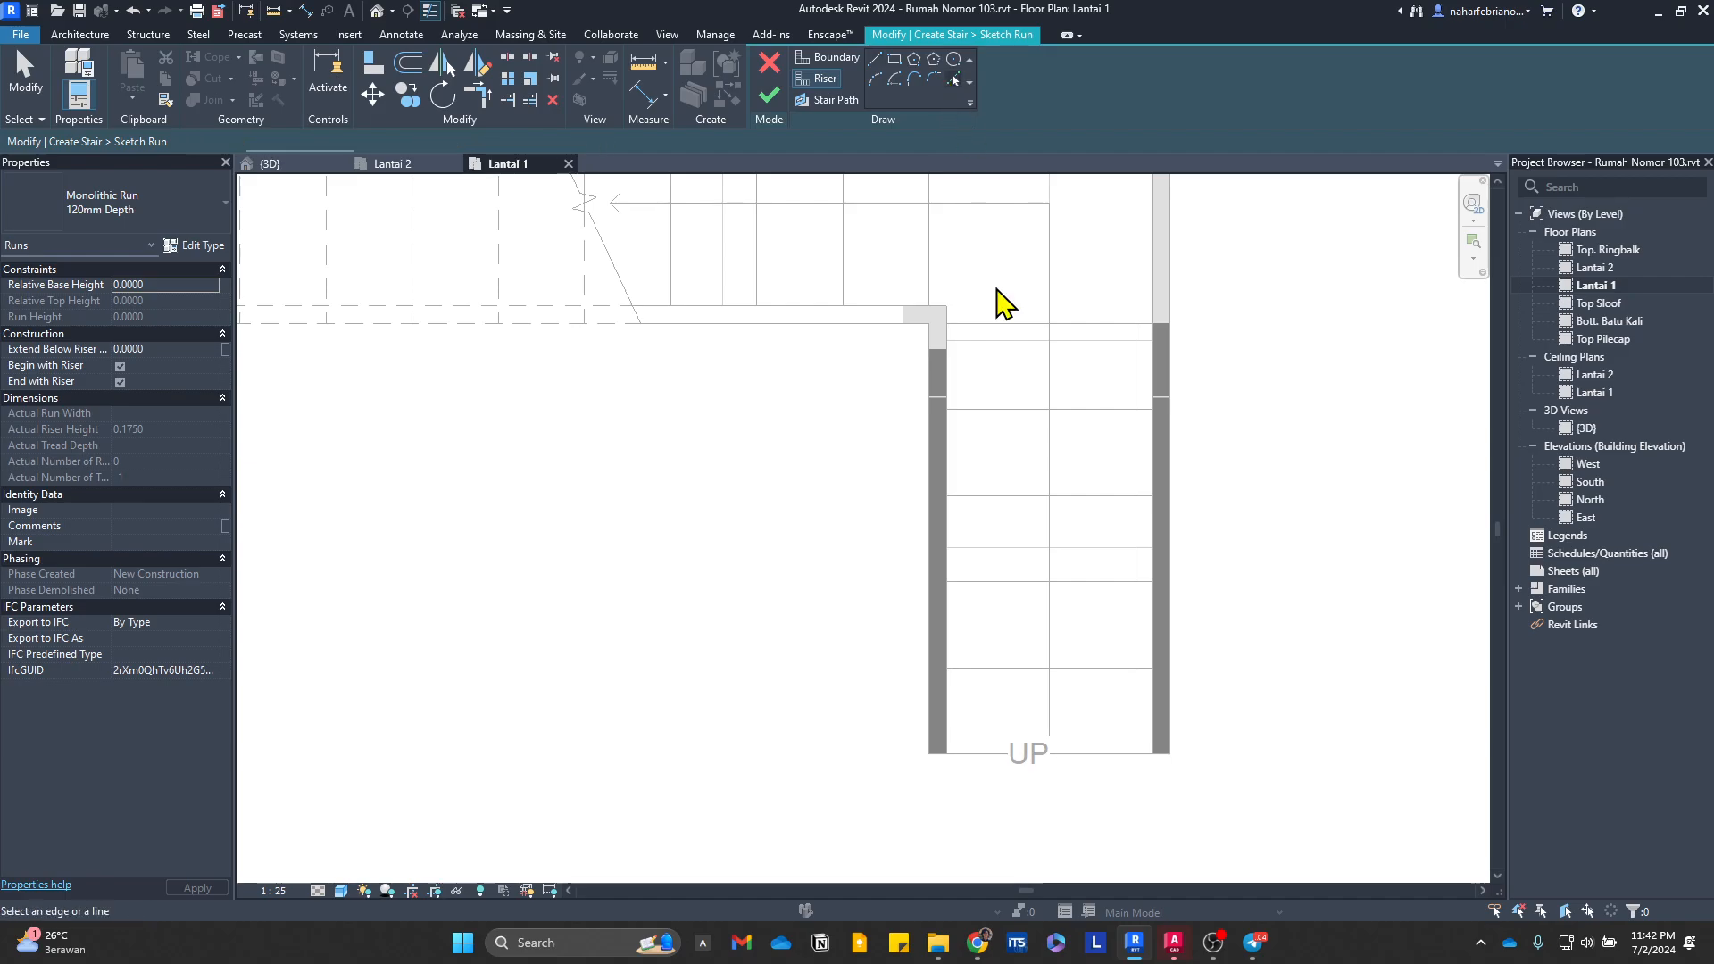
left_click(1110, 758)
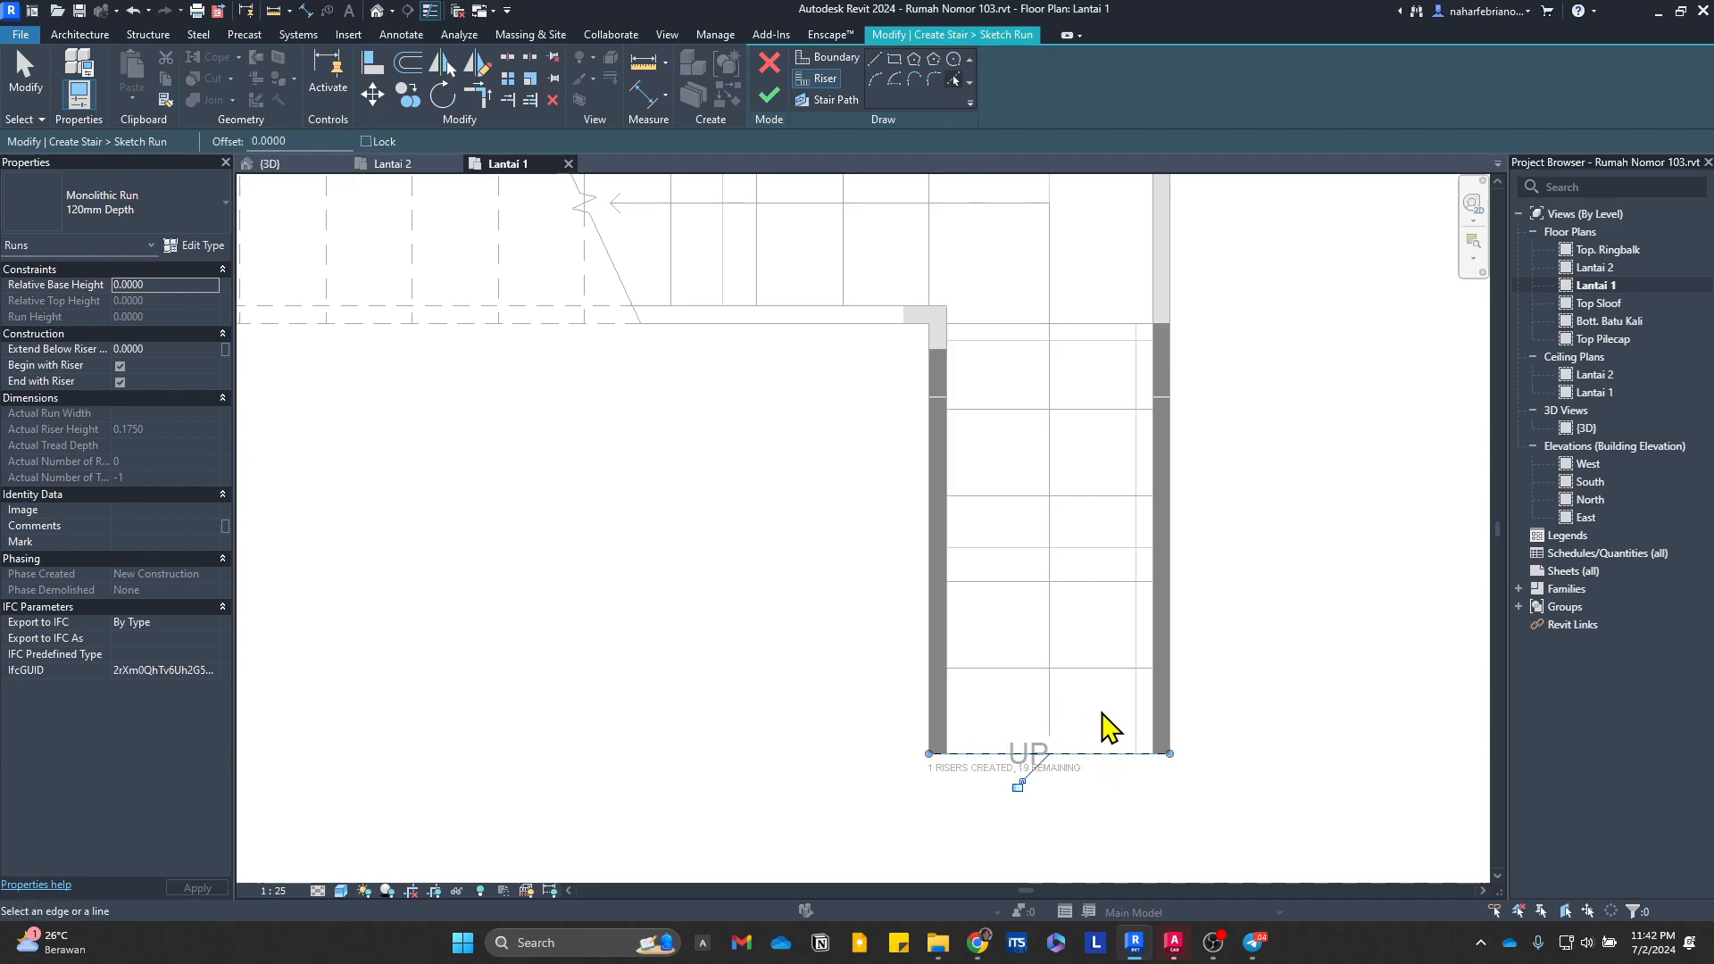
left_click(1103, 582)
left_click(1102, 496)
left_click(1097, 410)
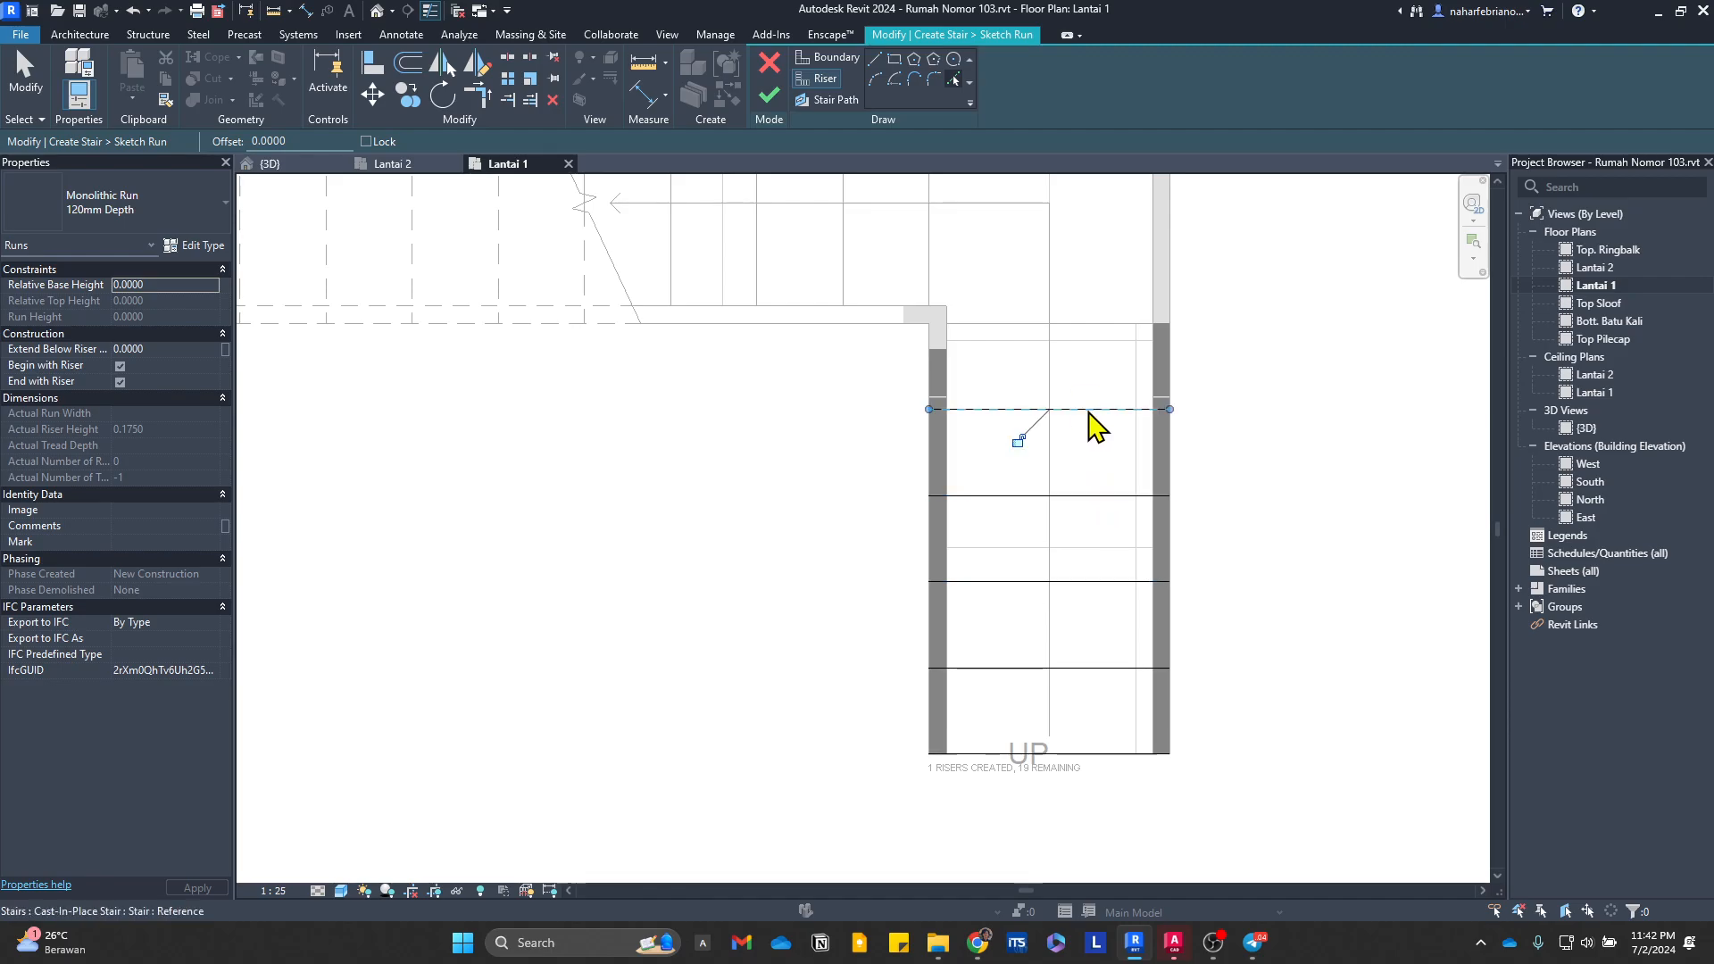
Step: Pick all the second run's existing riser lines as risers, plus the third run's first riser at the west corner
middle_click_drag(1013, 272, 1018, 352)
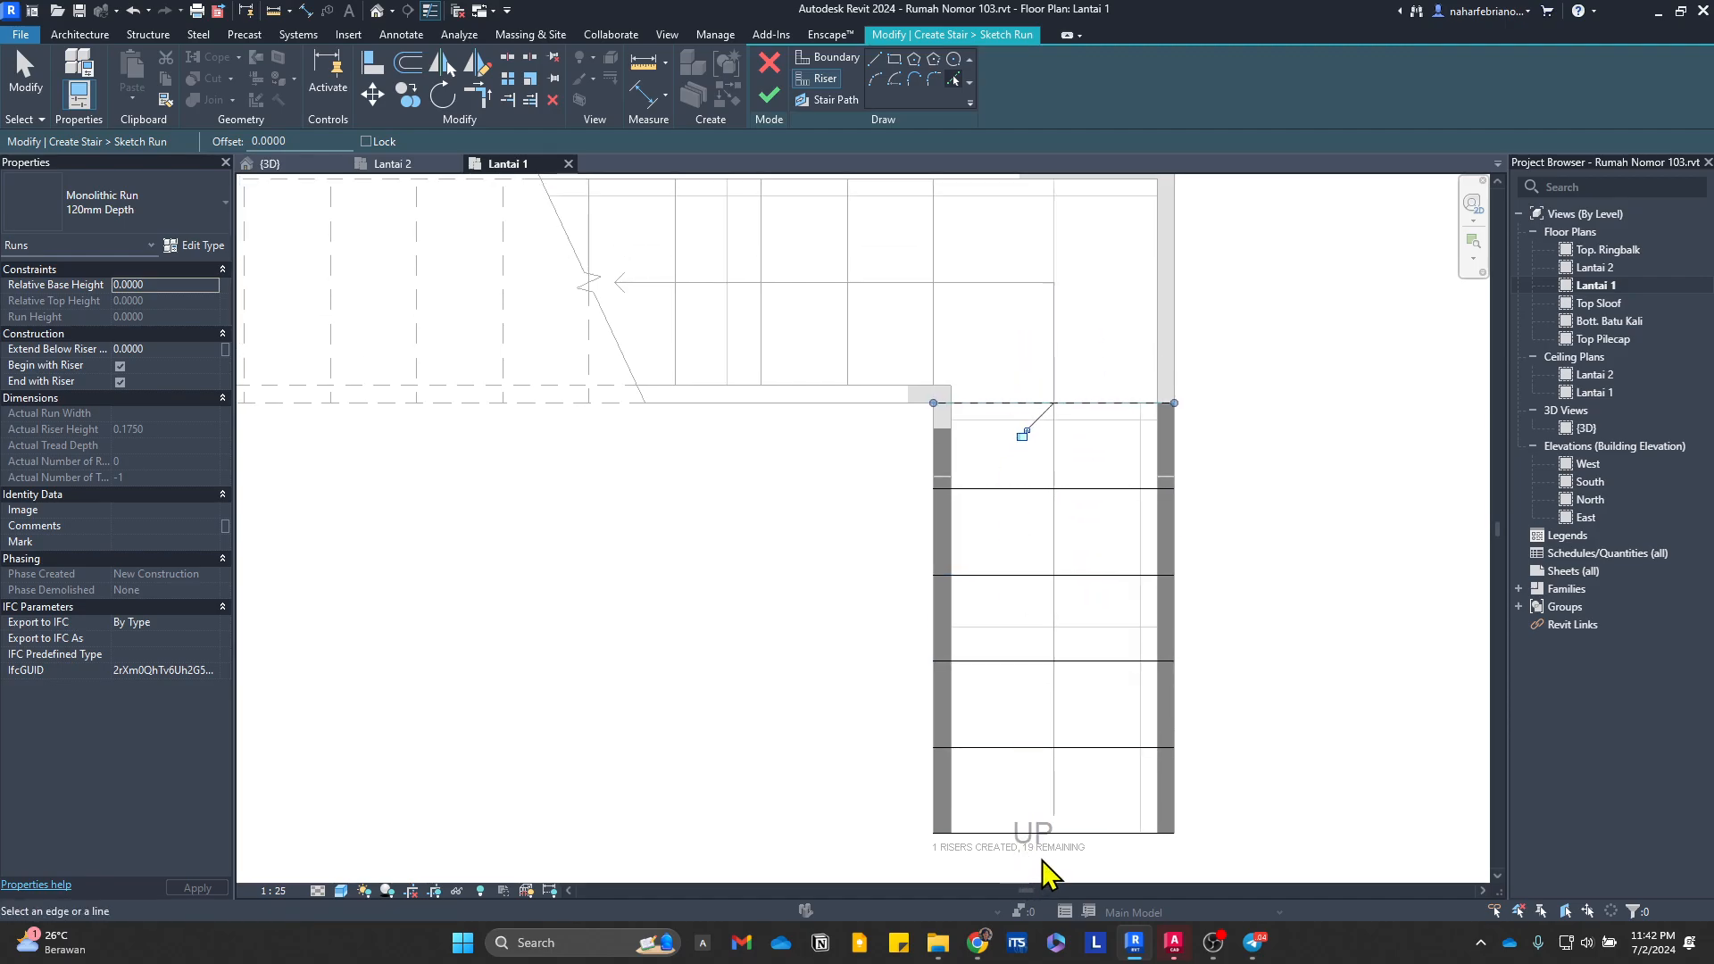
scroll(1035, 866, "up", 4)
scroll(949, 849, "down", 3)
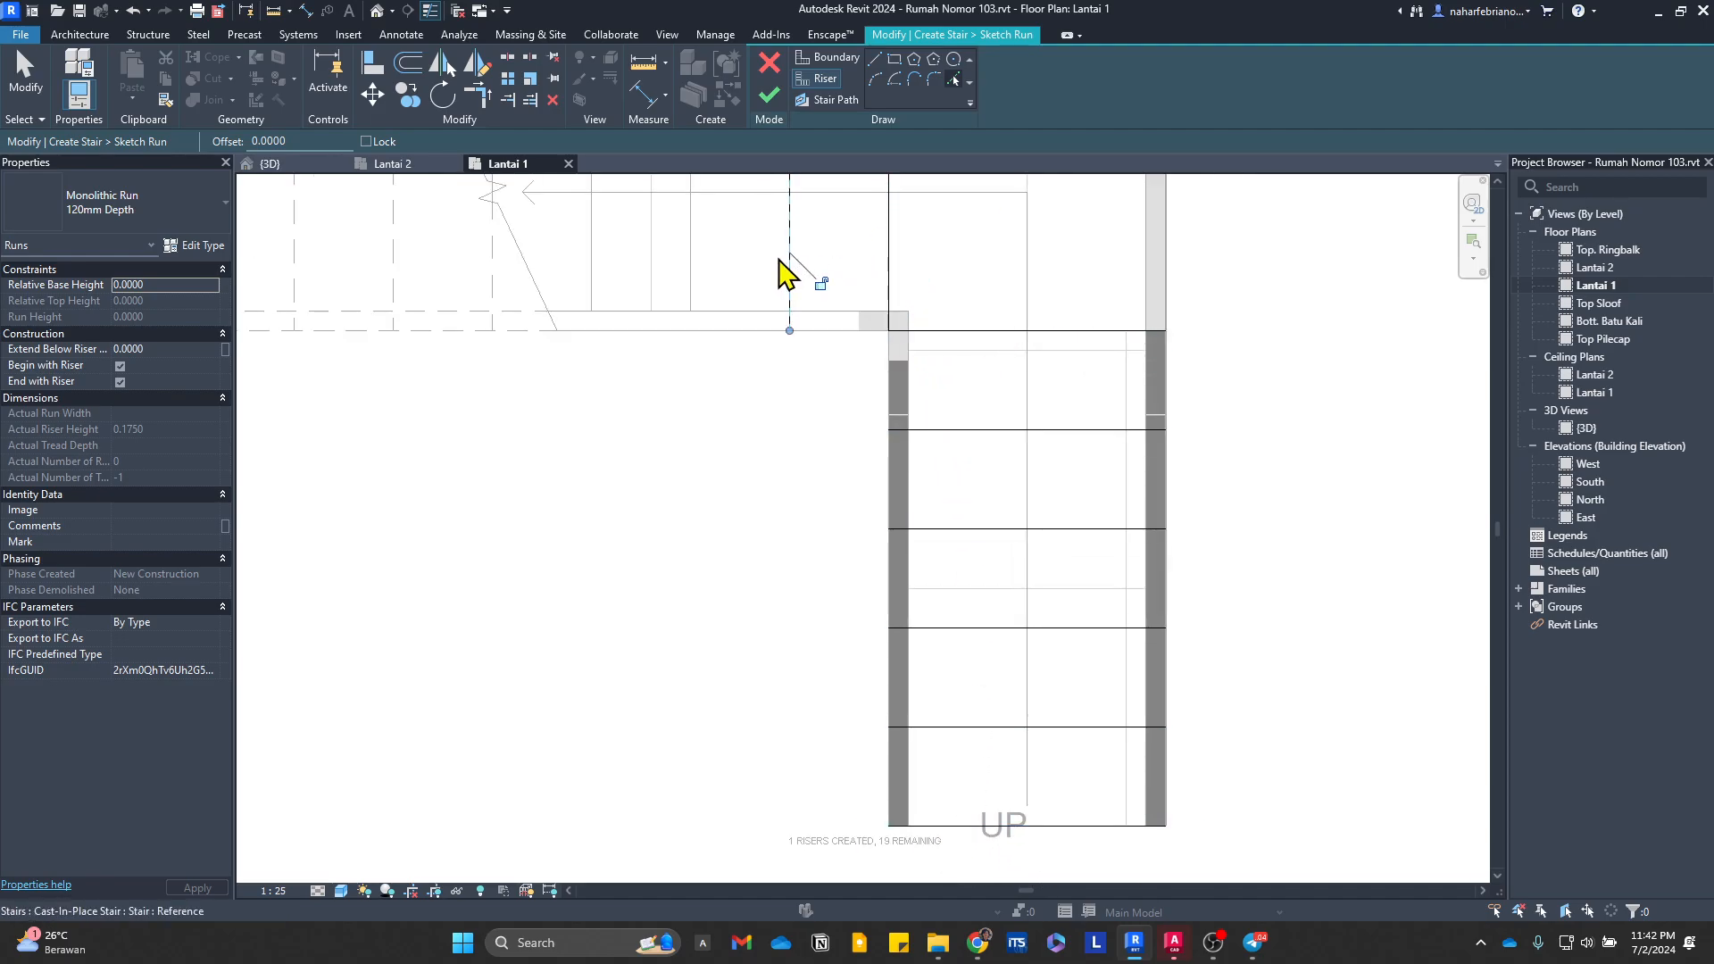
middle_click_drag(510, 371, 911, 618)
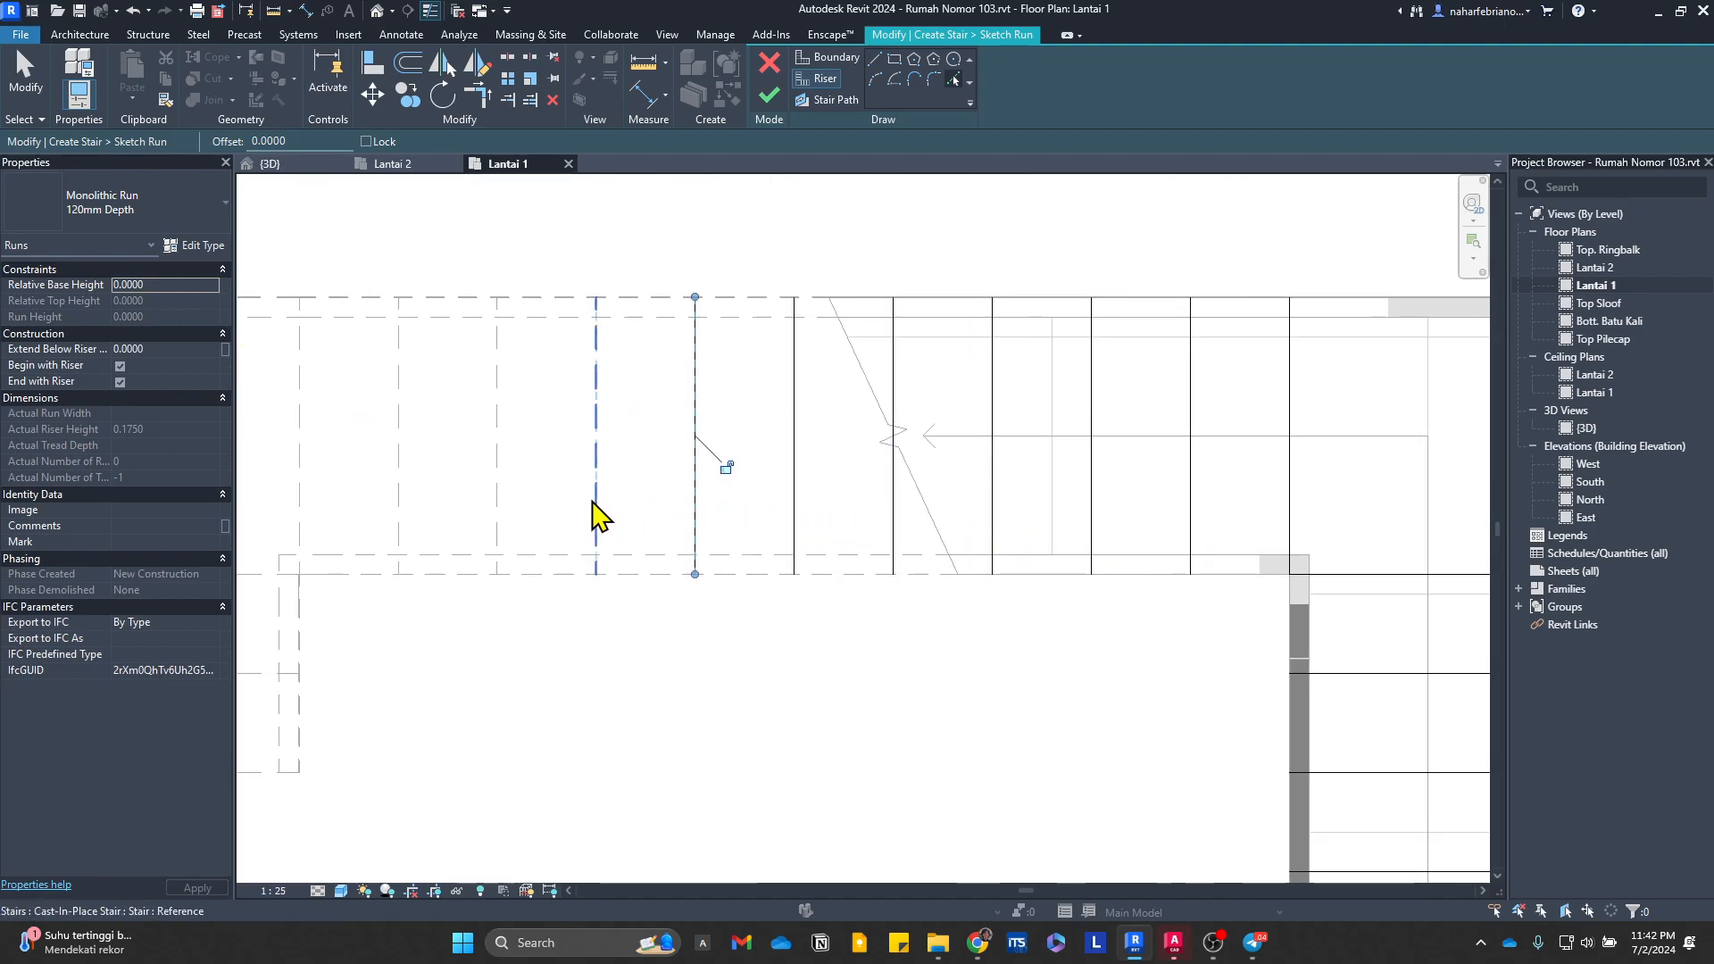
left_click(293, 498)
middle_click_drag(379, 590, 814, 471)
left_click(664, 465)
scroll(786, 554, "down", 4)
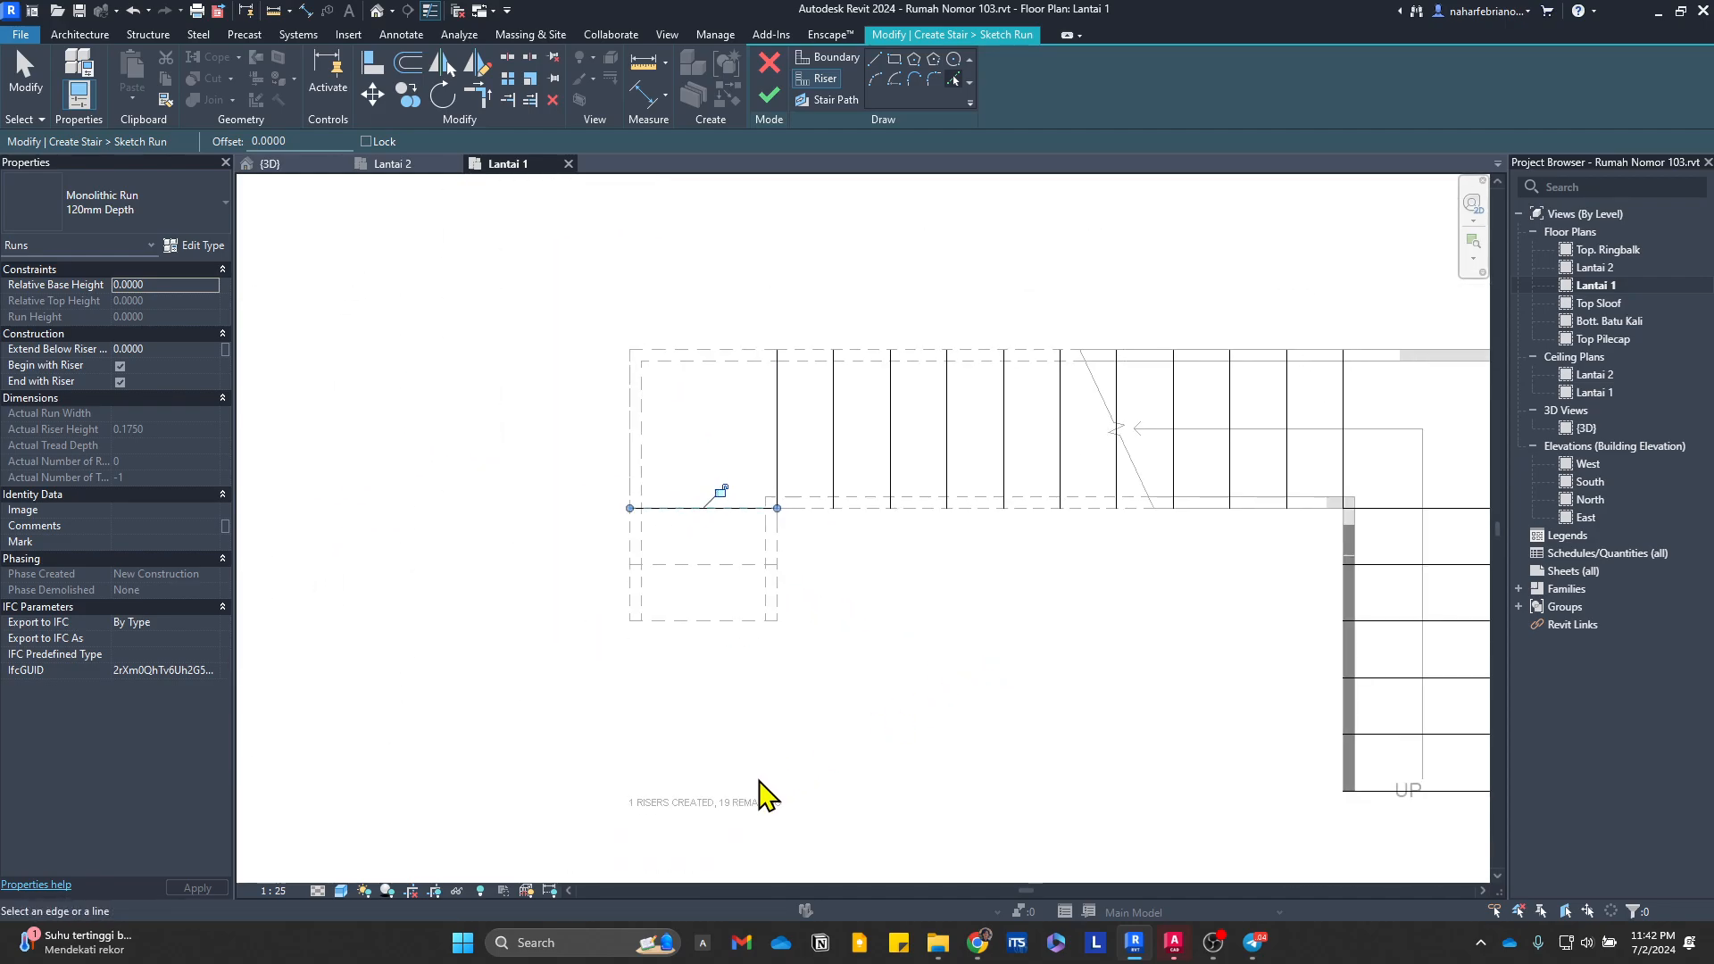
scroll(732, 819, "up", 3)
scroll(834, 548, "down", 2)
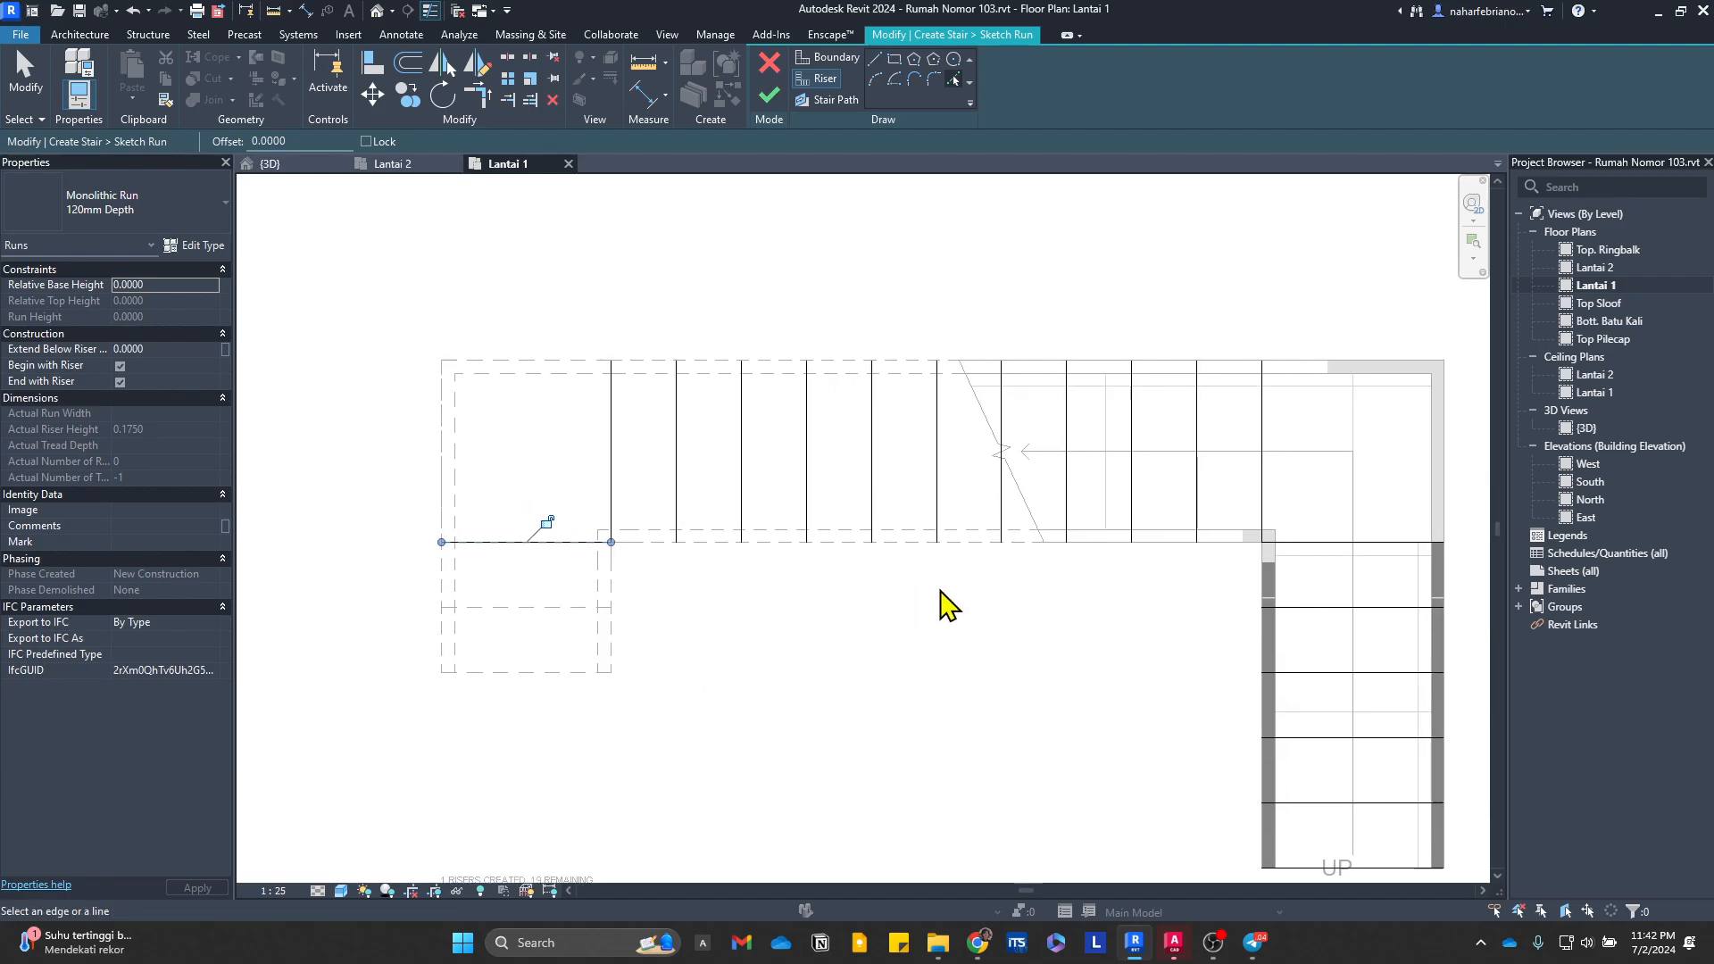
Step: Draw unchained boundary lines along both sides of the first run, from its lowest riser to the corner landing
middle_click_drag(945, 600, 1024, 491)
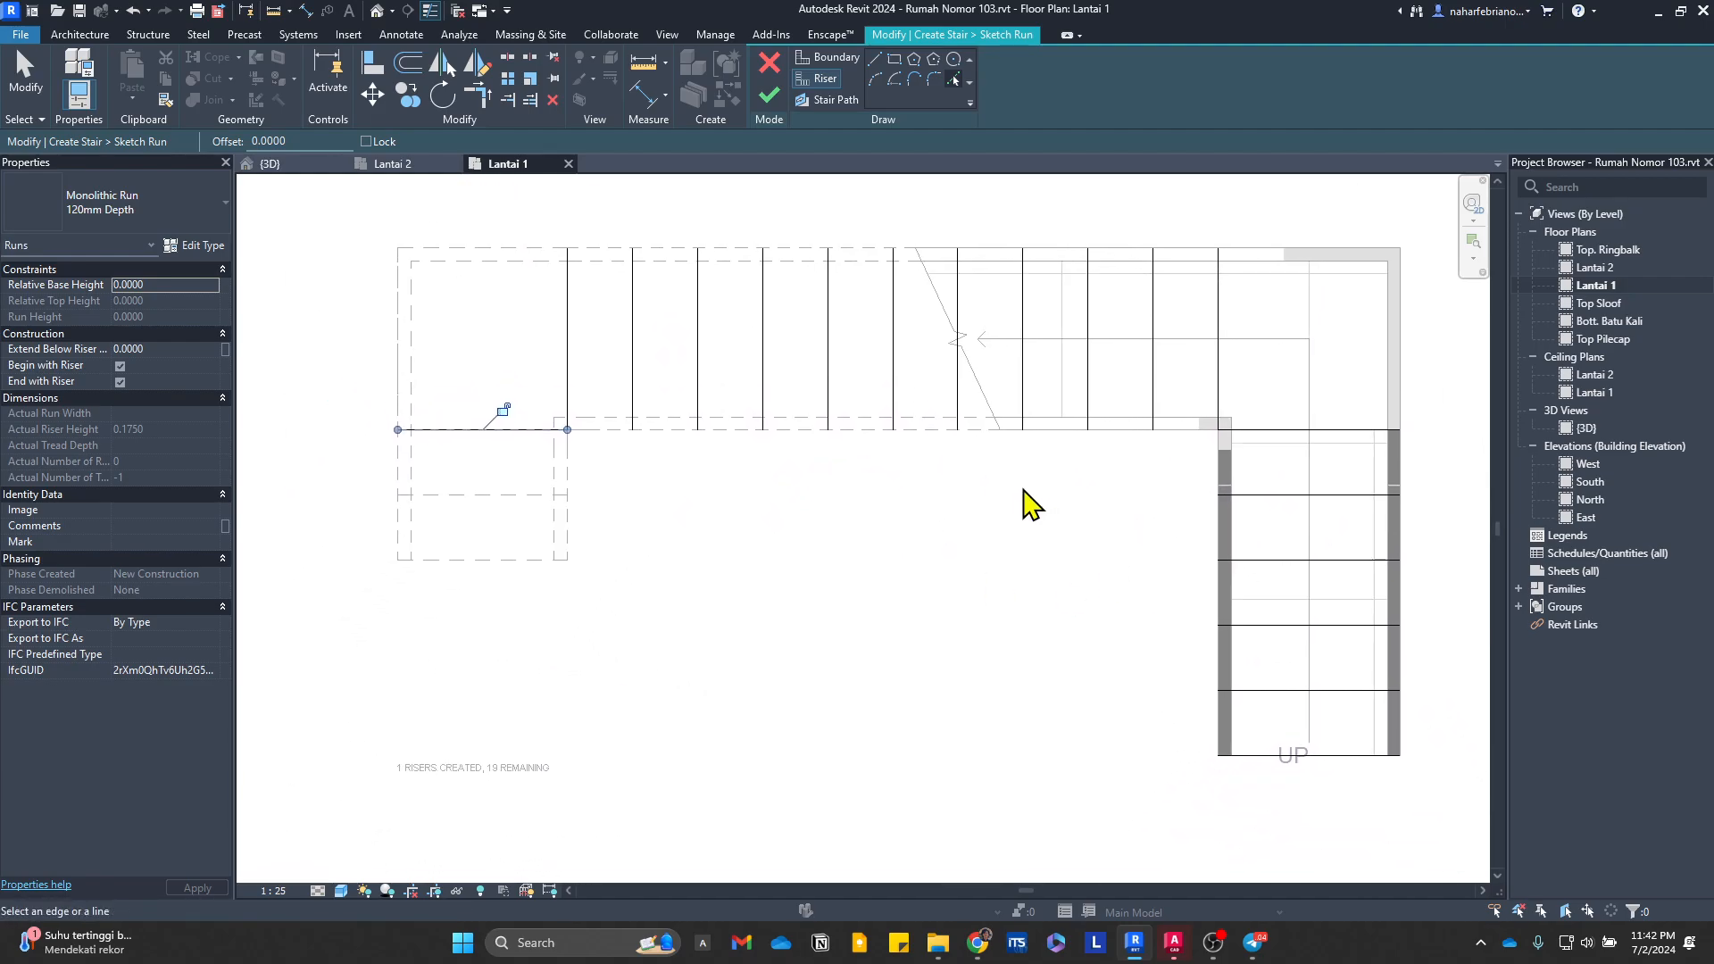
left_click(848, 59)
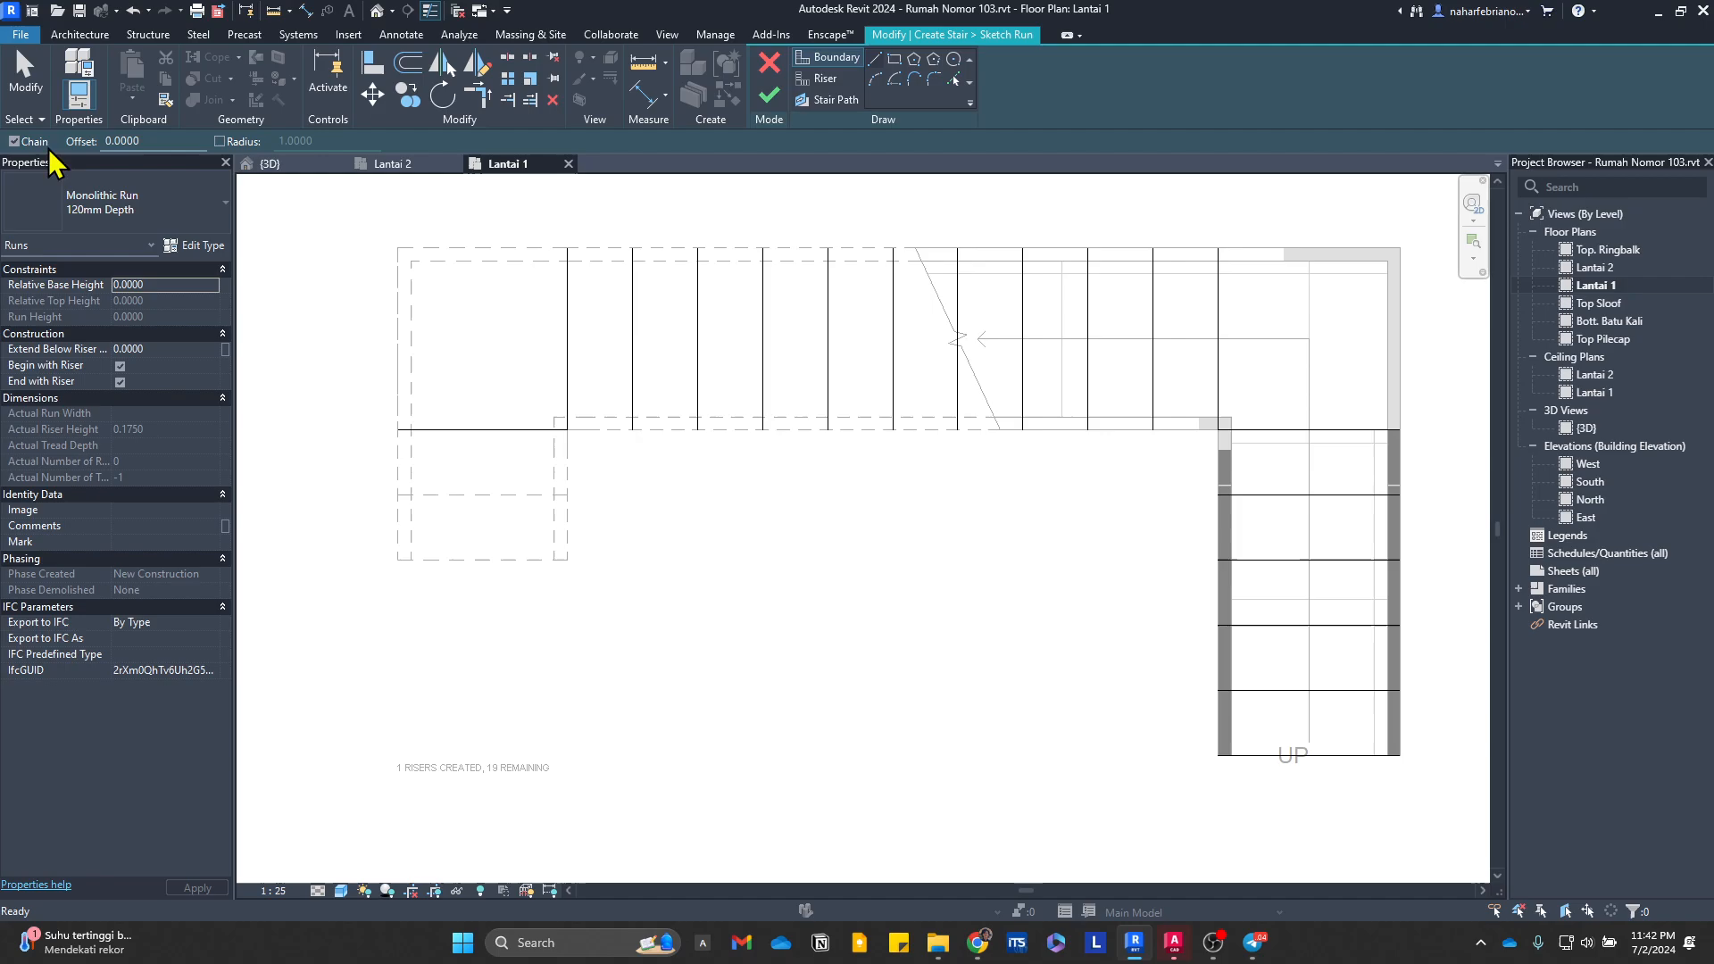
left_click(15, 141)
middle_click_drag(1340, 721, 1007, 704)
scroll(1026, 784, "up", 1)
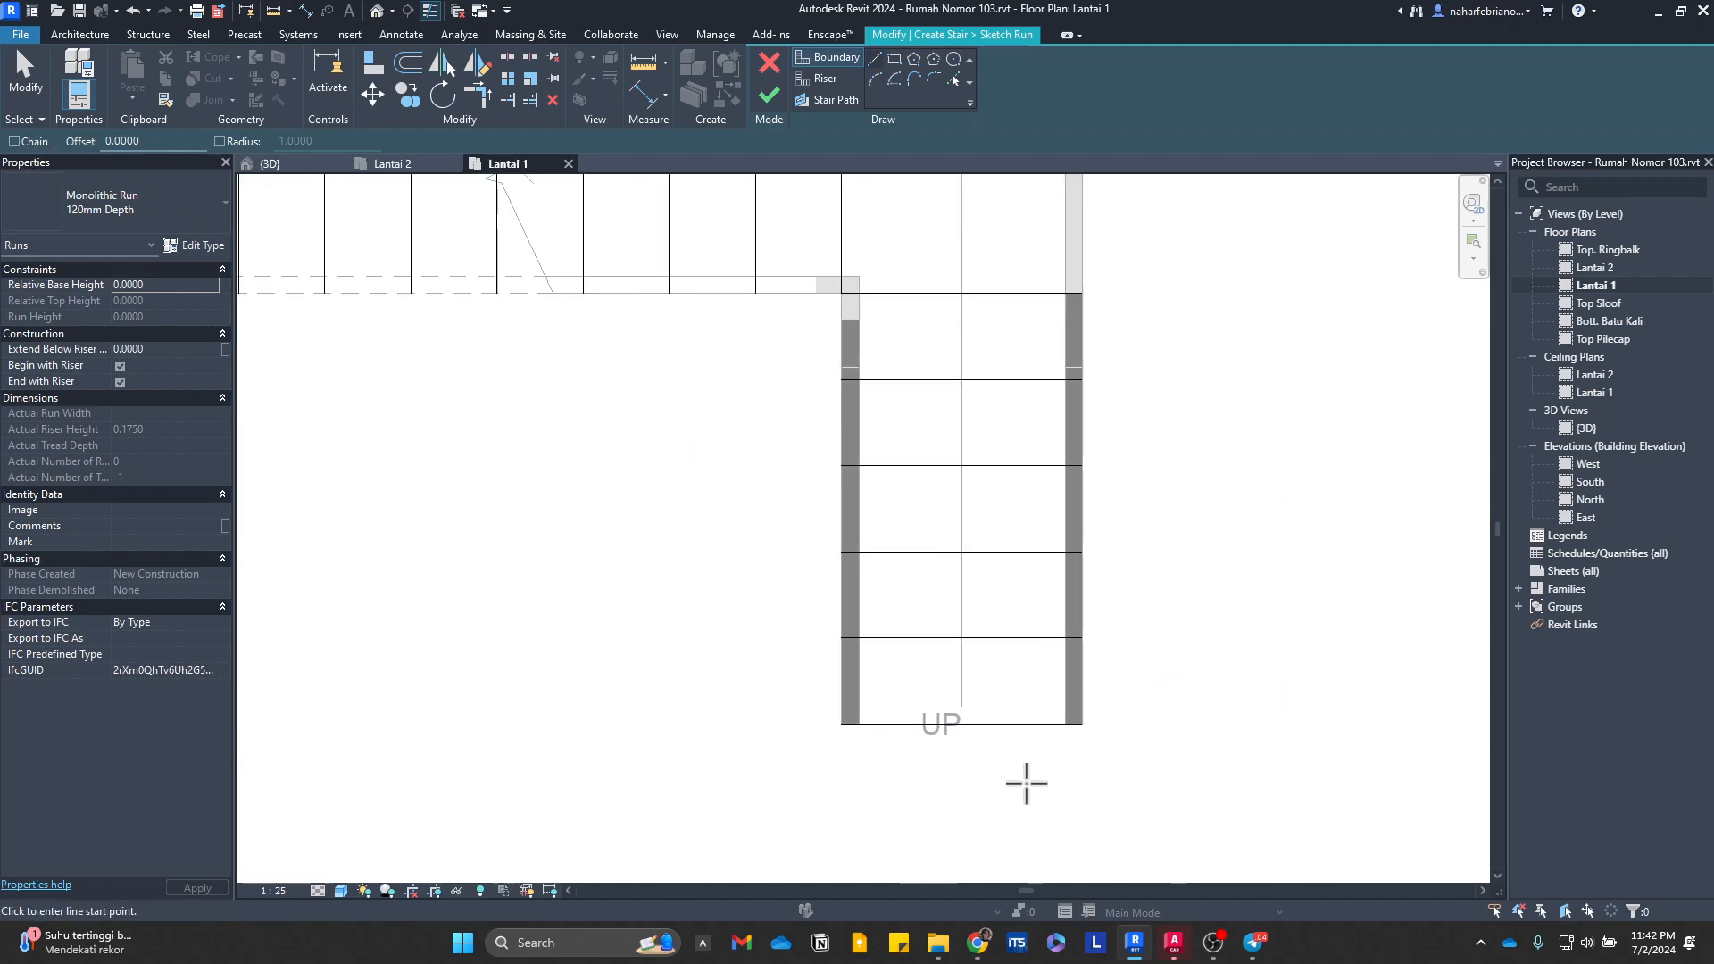
left_click(1083, 725)
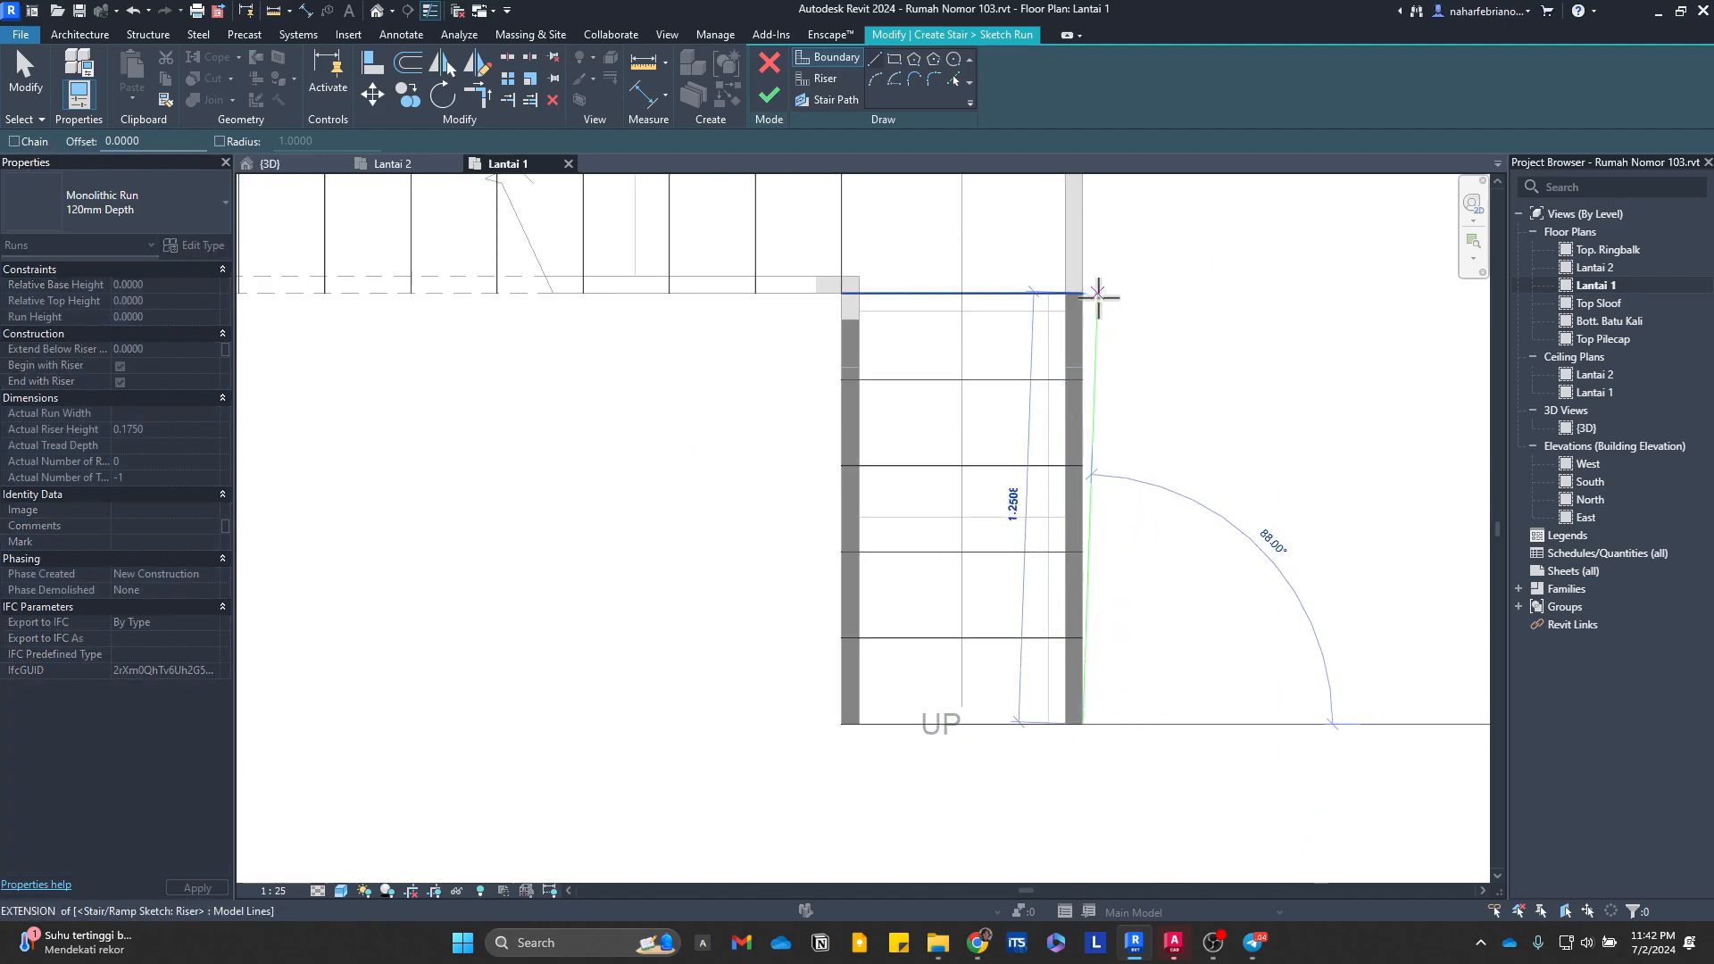
left_click(1083, 293)
left_click(841, 725)
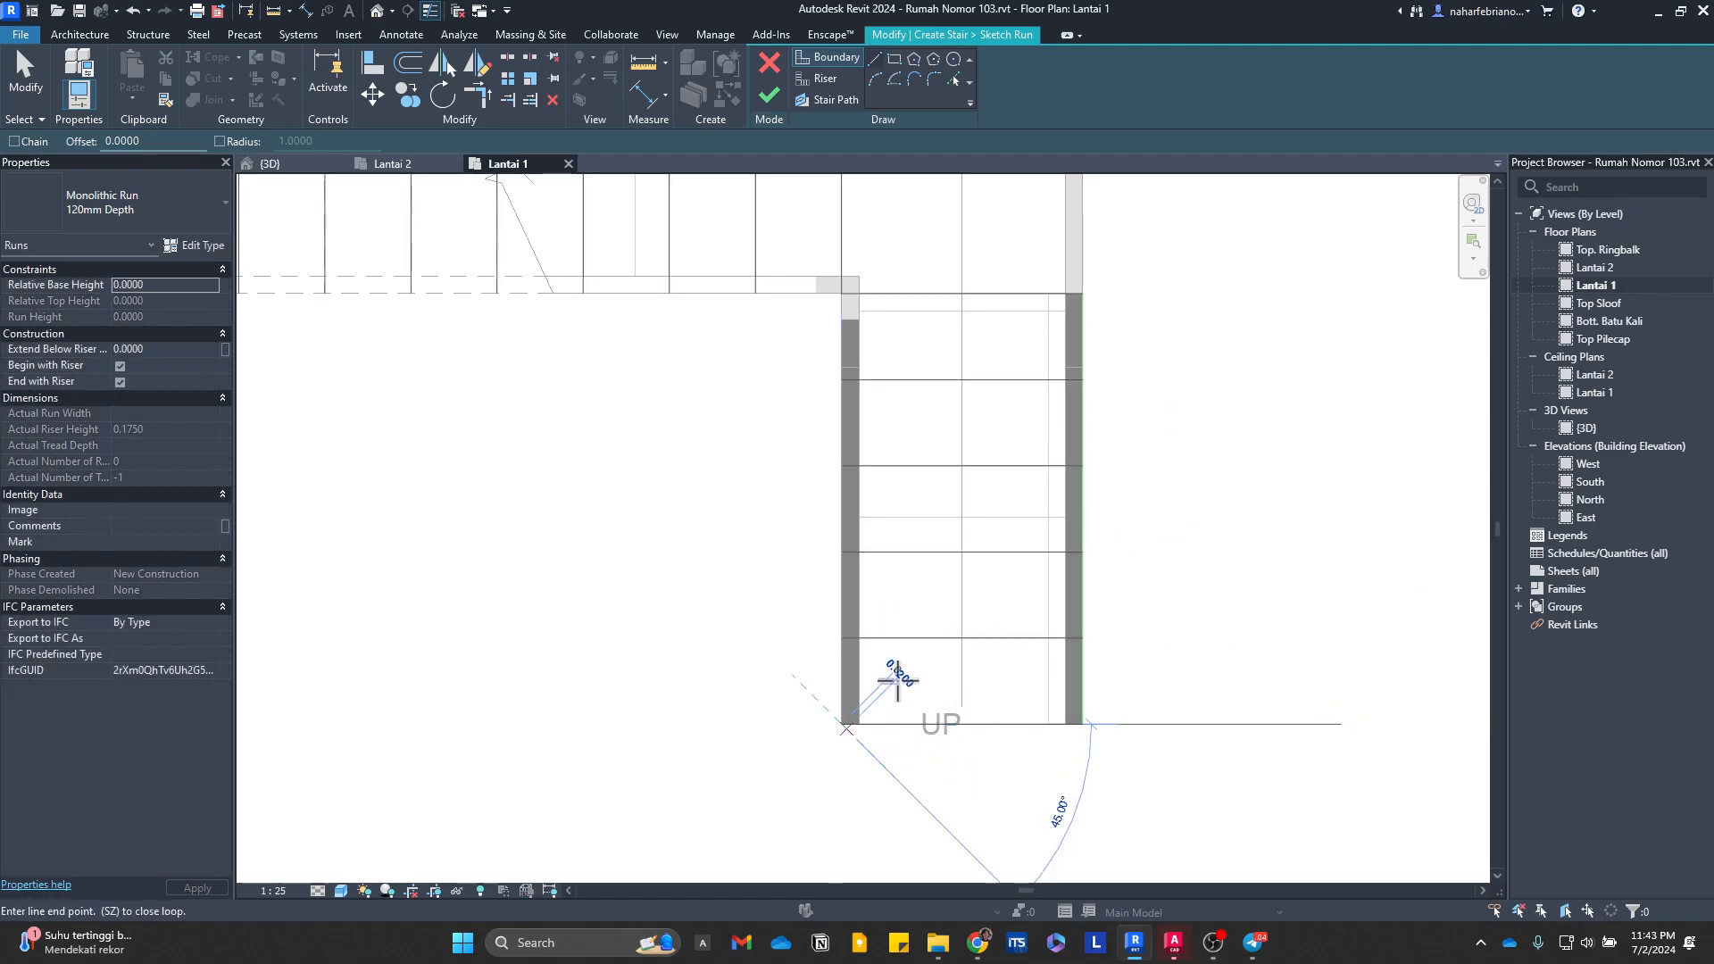
left_click(841, 293)
Step: Draw the outer boundary around the east corner landing and along the second run's north edge to the stair's northwest corner
middle_click_drag(821, 340, 877, 560)
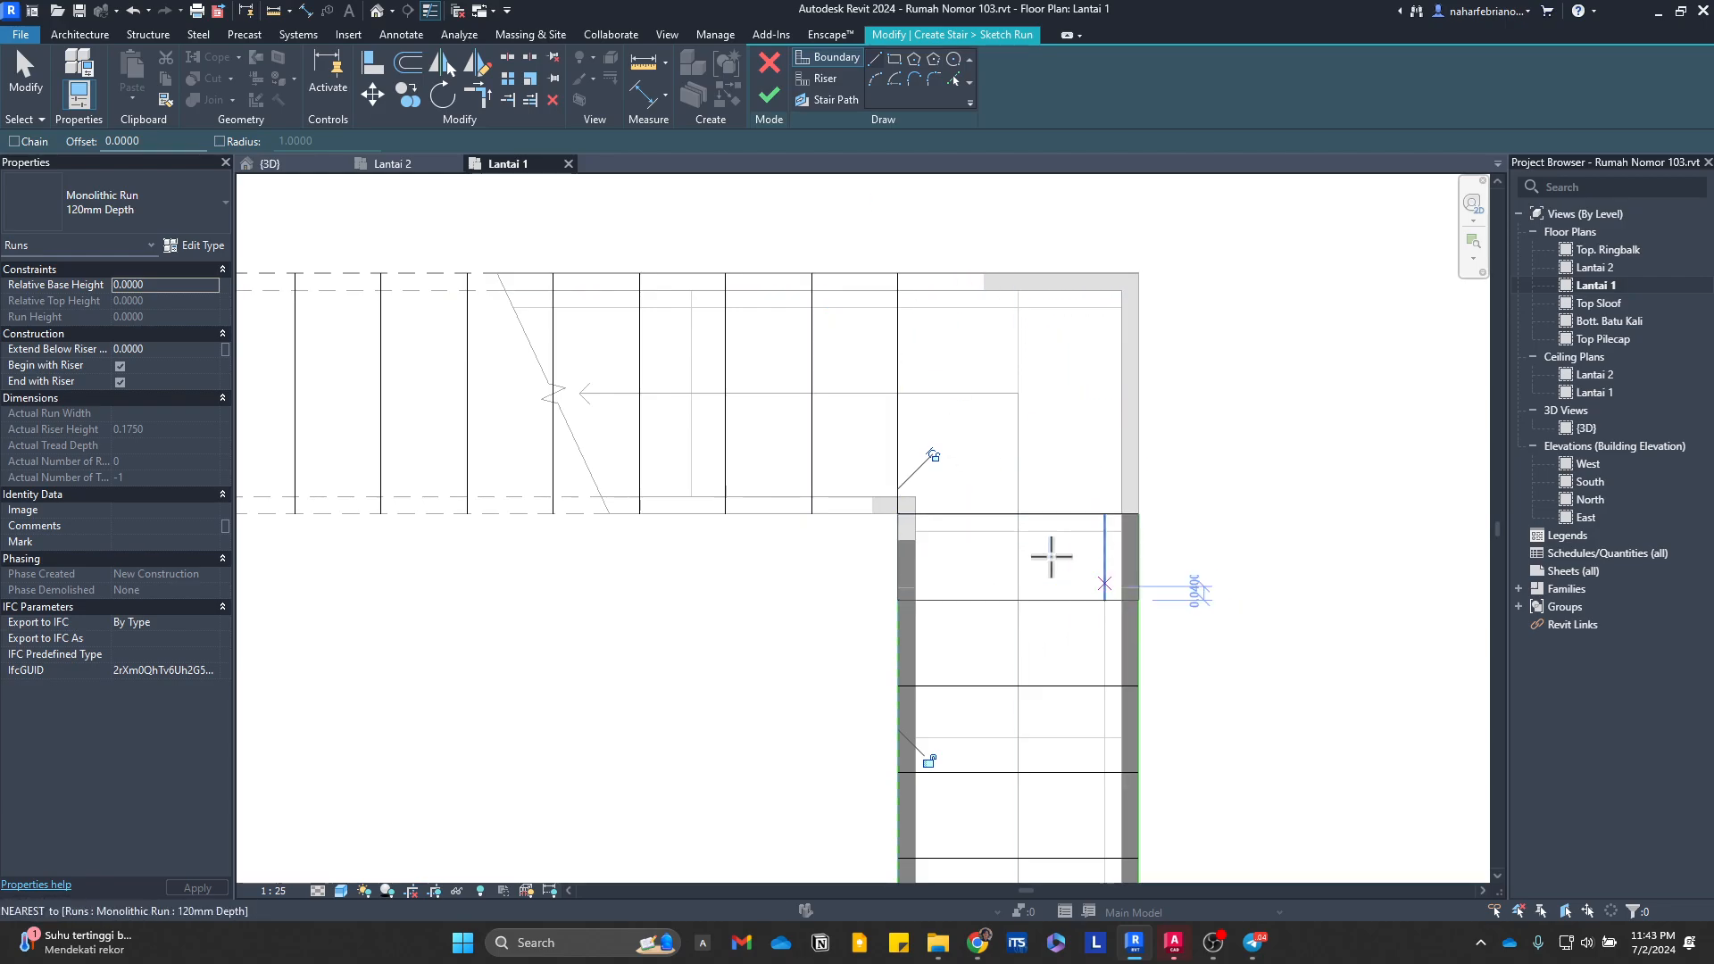
middle_click_drag(1050, 556, 1032, 699)
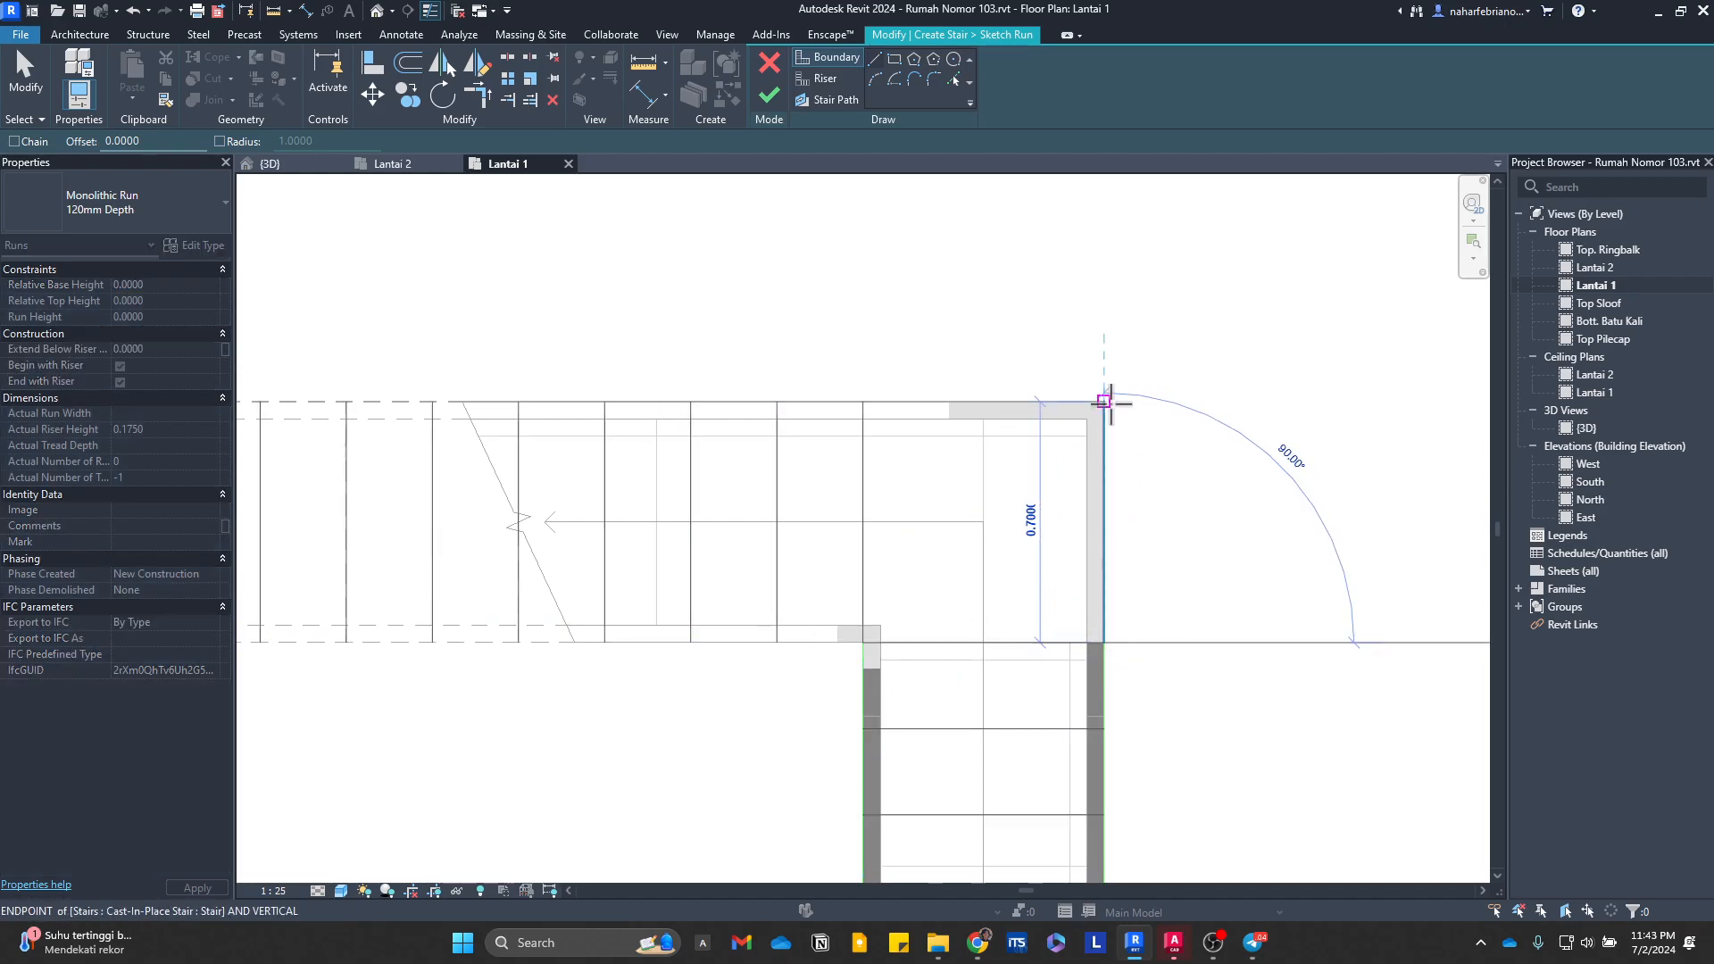
left_click(1103, 402)
left_click(863, 402)
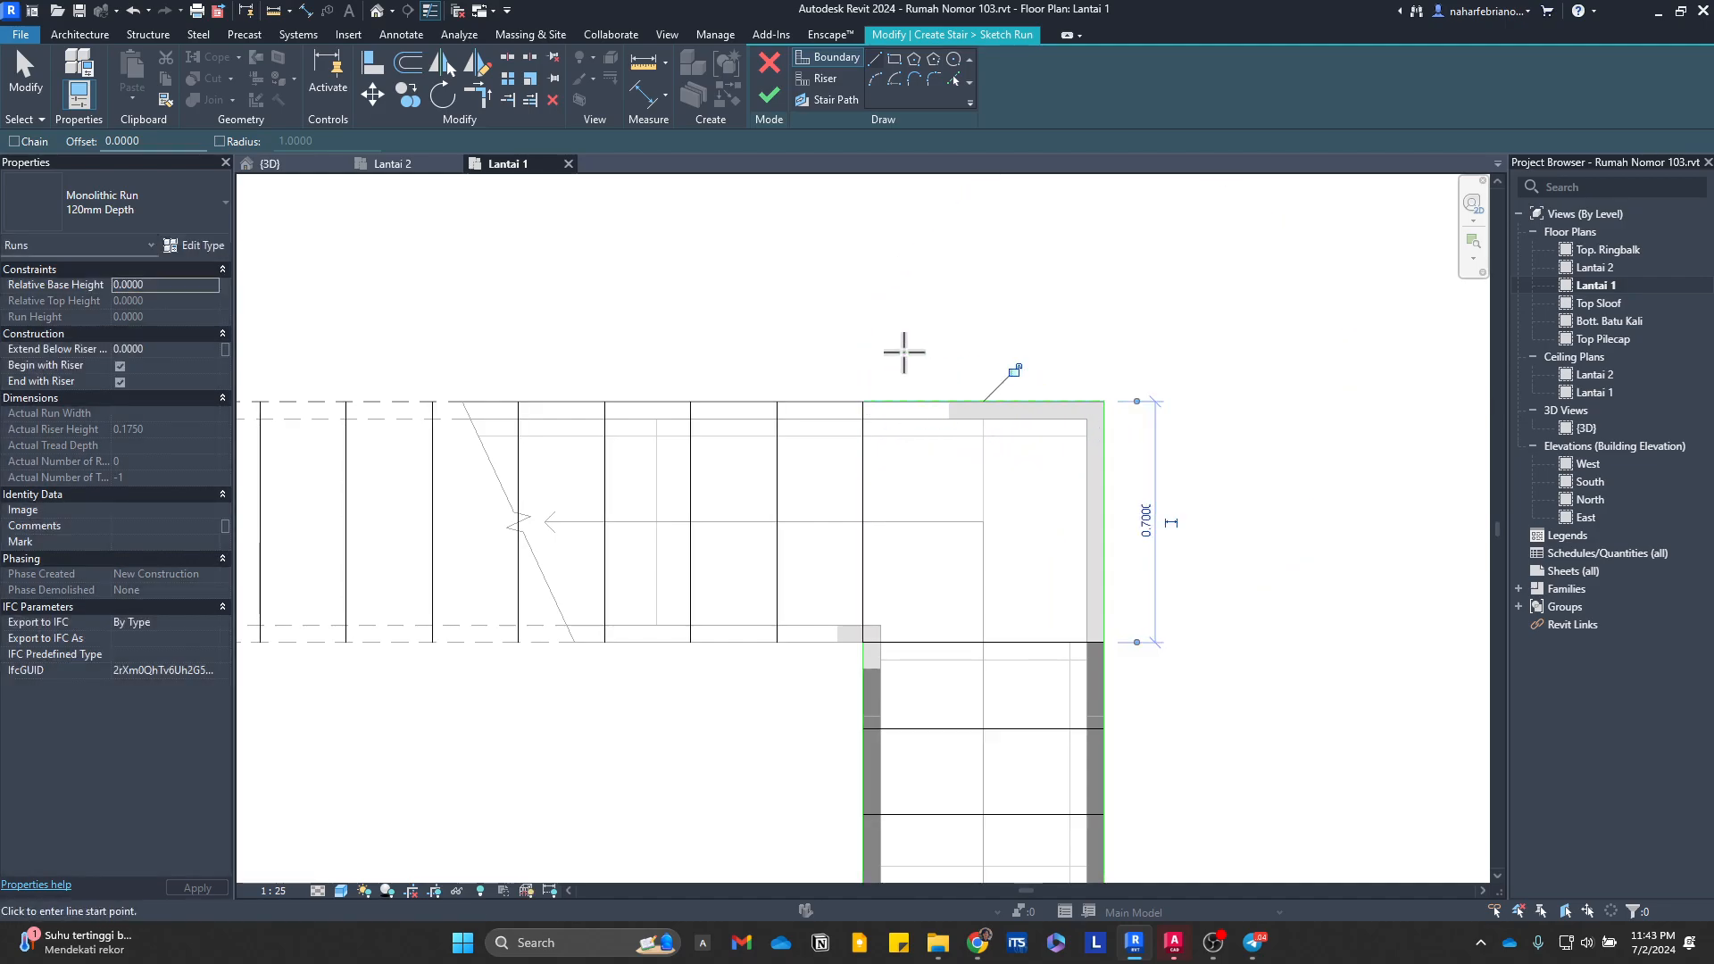
middle_click_drag(659, 351, 1295, 450)
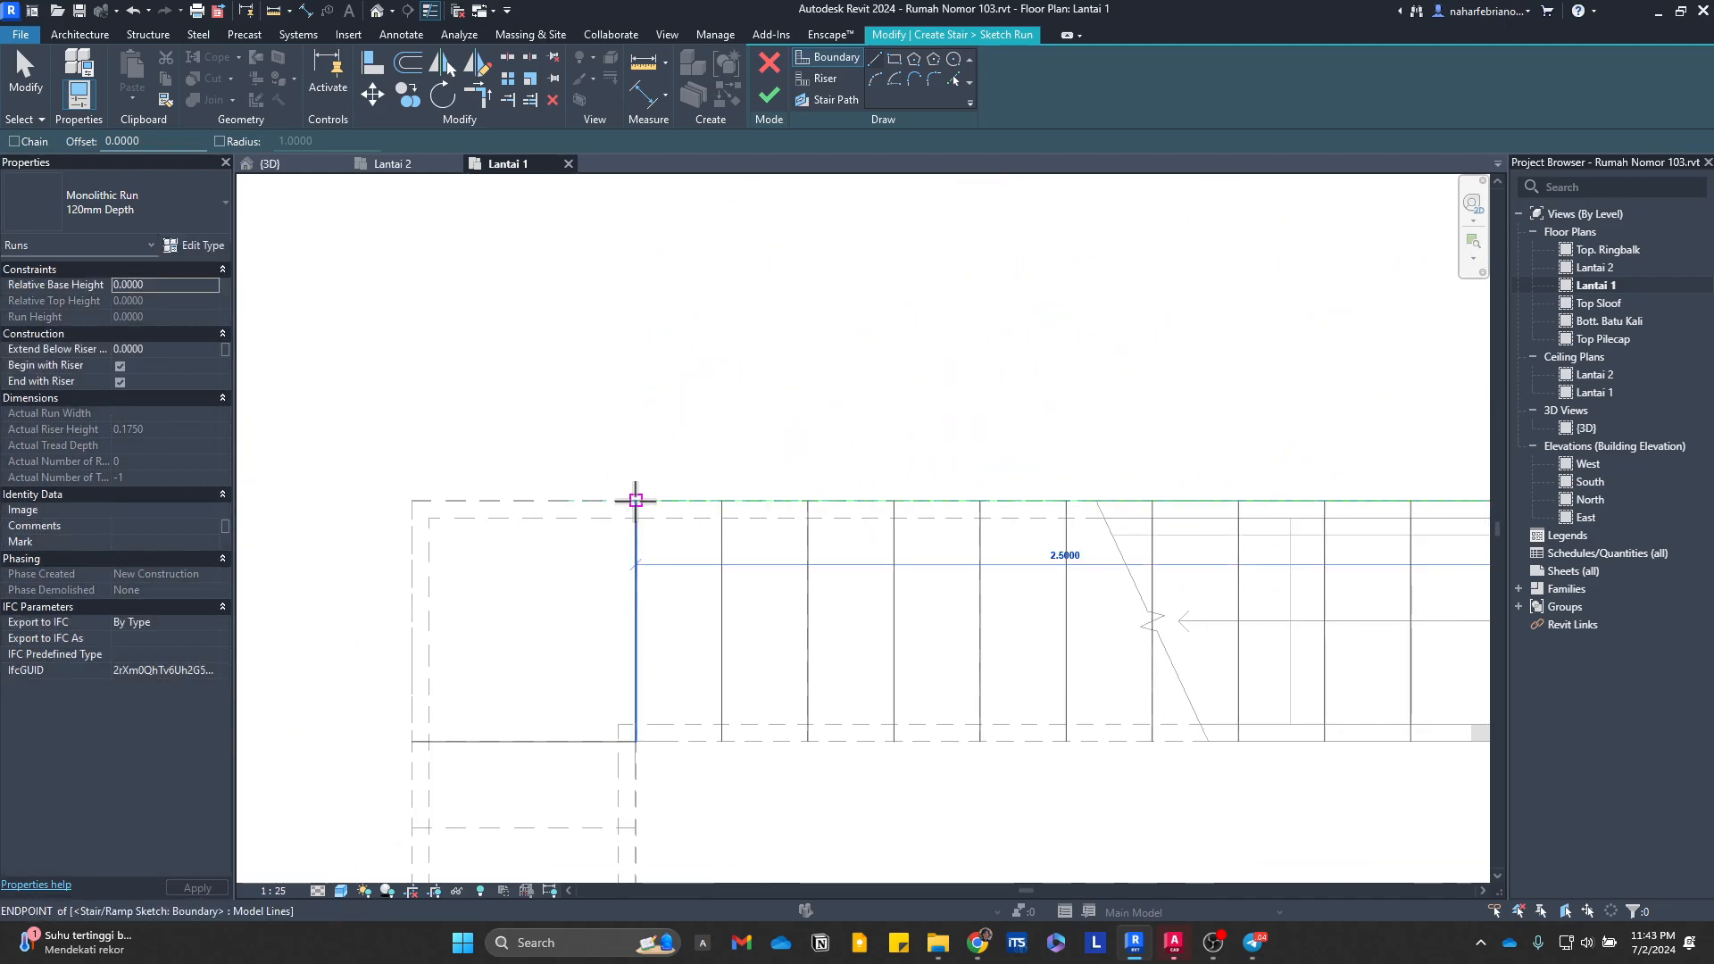
left_click(636, 501)
left_click(635, 491)
left_click(410, 504)
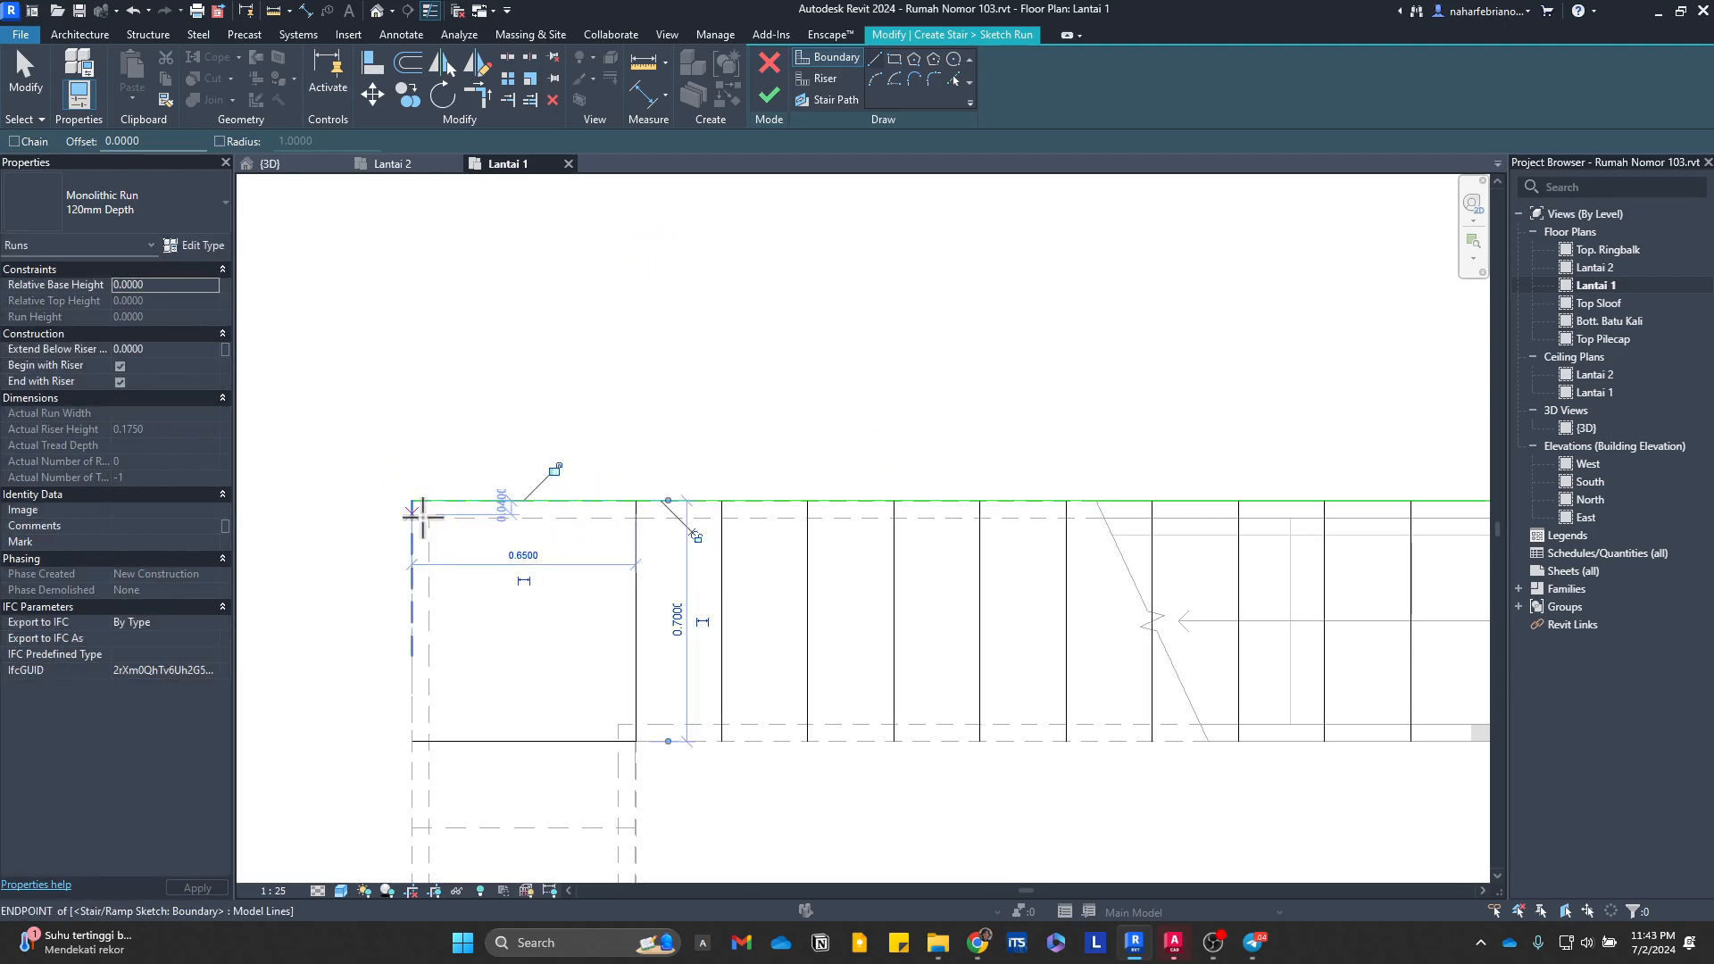
Step: Draw the second run's inner boundary between the two inner corners and close the west side of the west corner landing
middle_click_drag(985, 716, 473, 585)
left_click(982, 611)
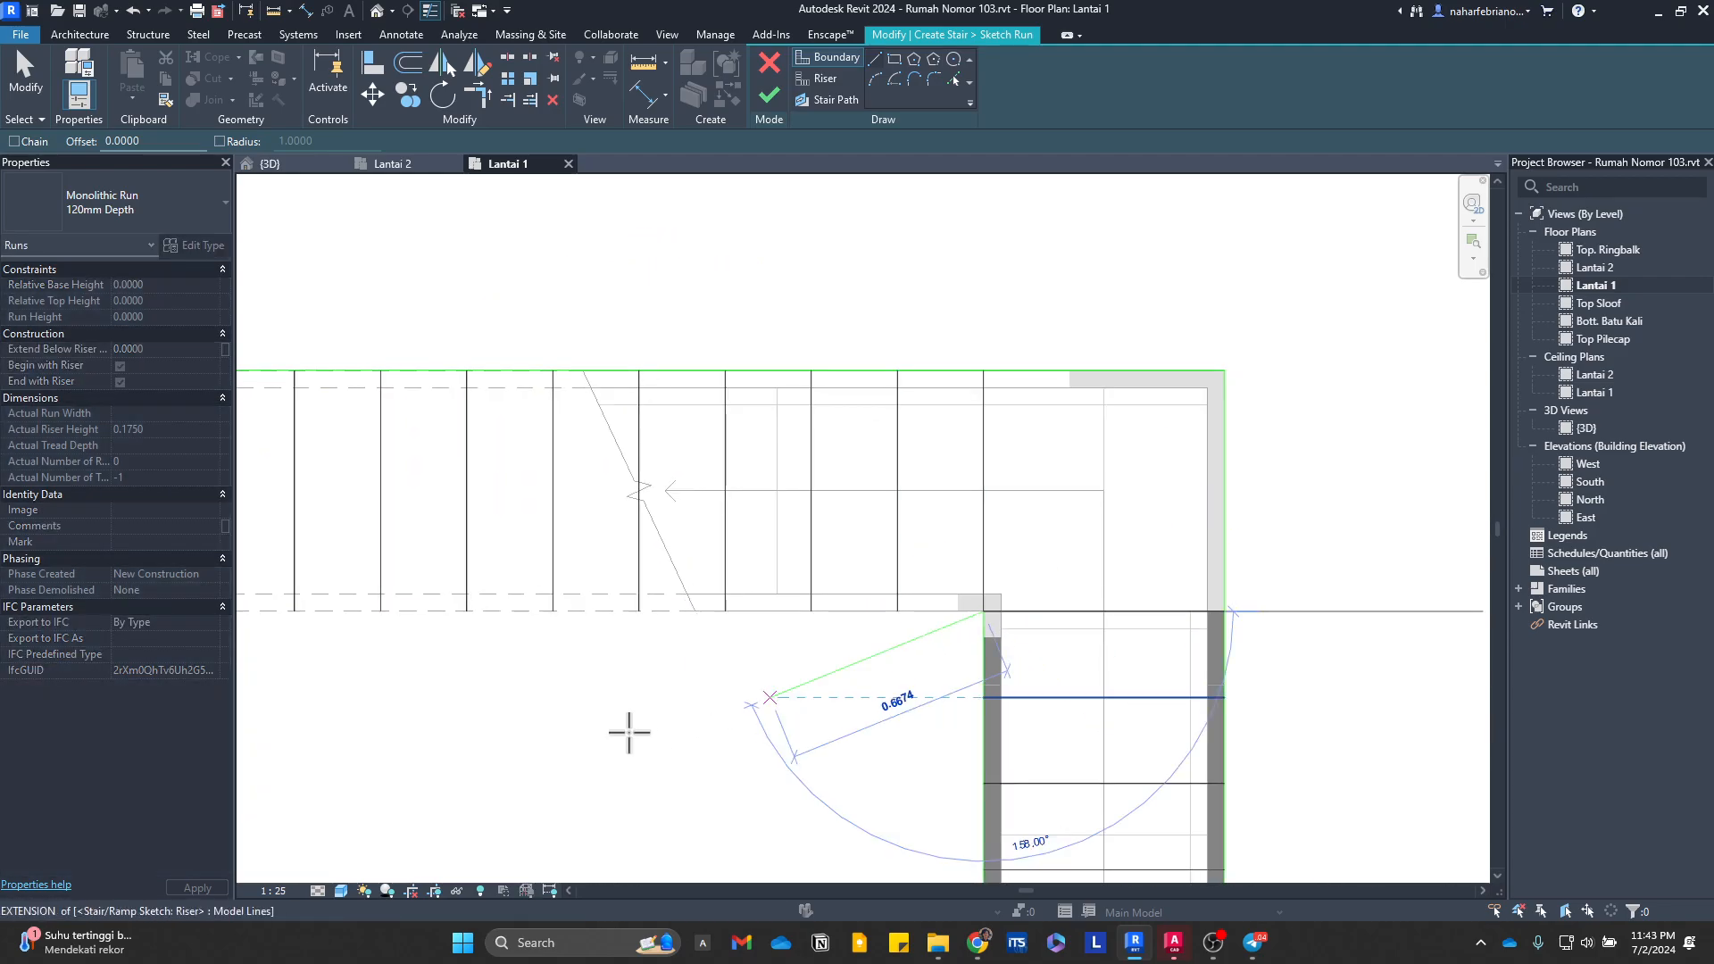
middle_click_drag(298, 676, 1106, 539)
left_click(933, 473)
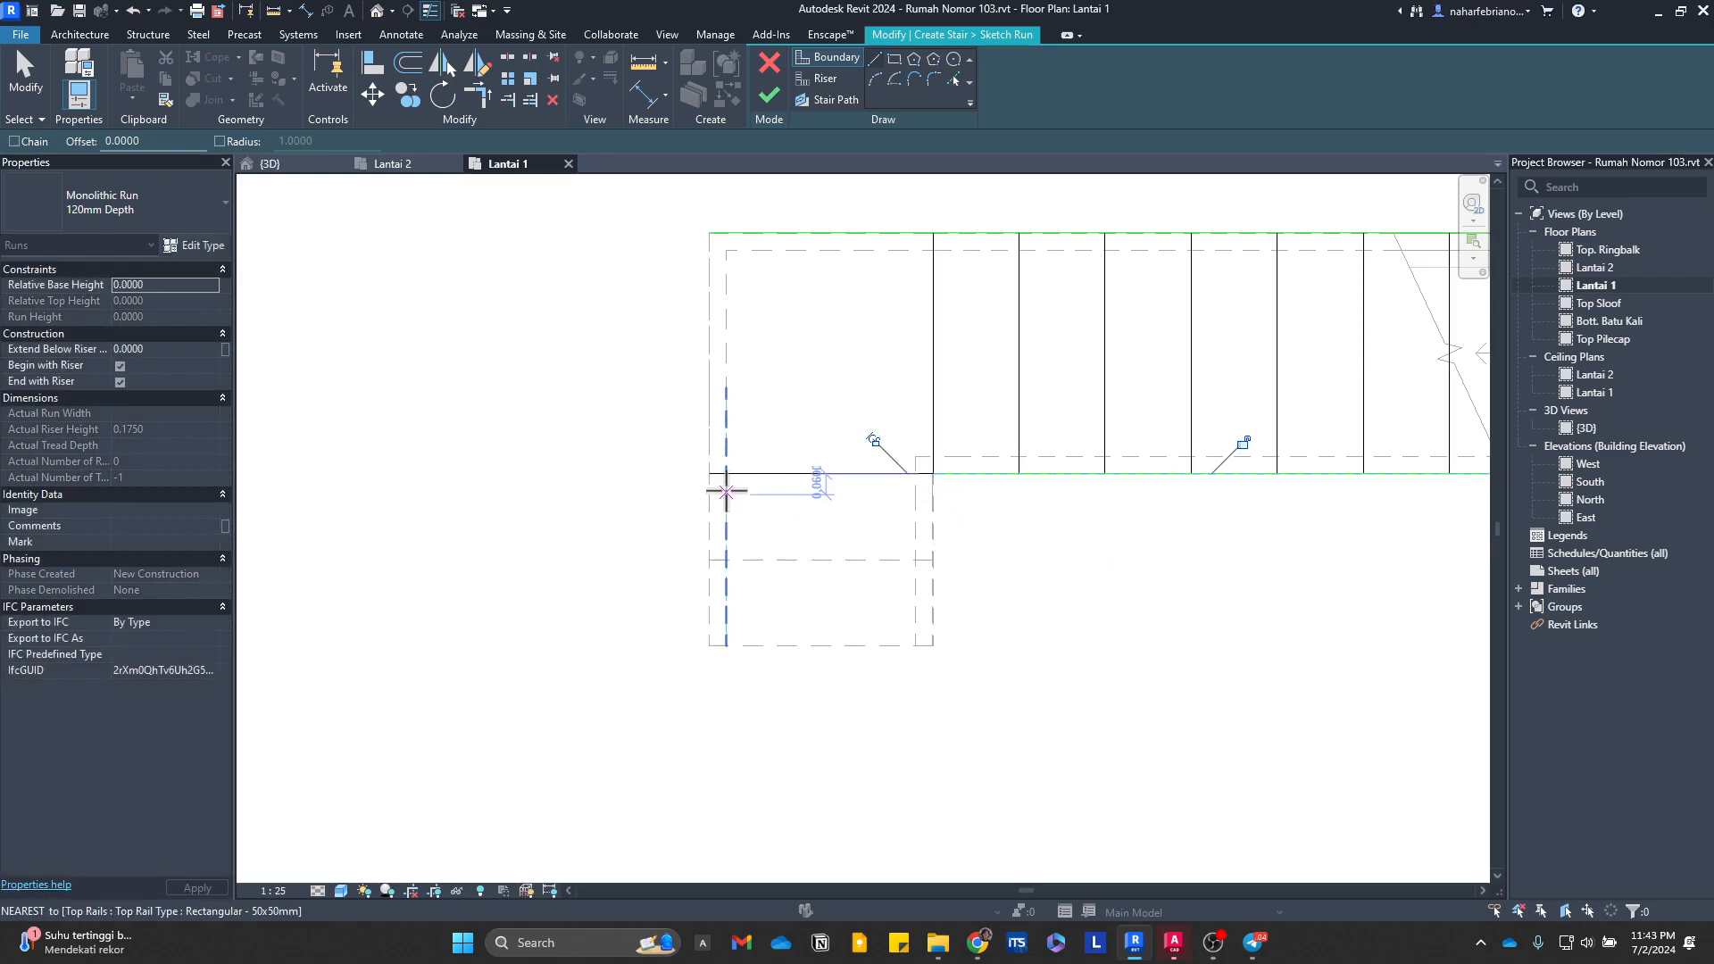
left_click(709, 474)
left_click(709, 233)
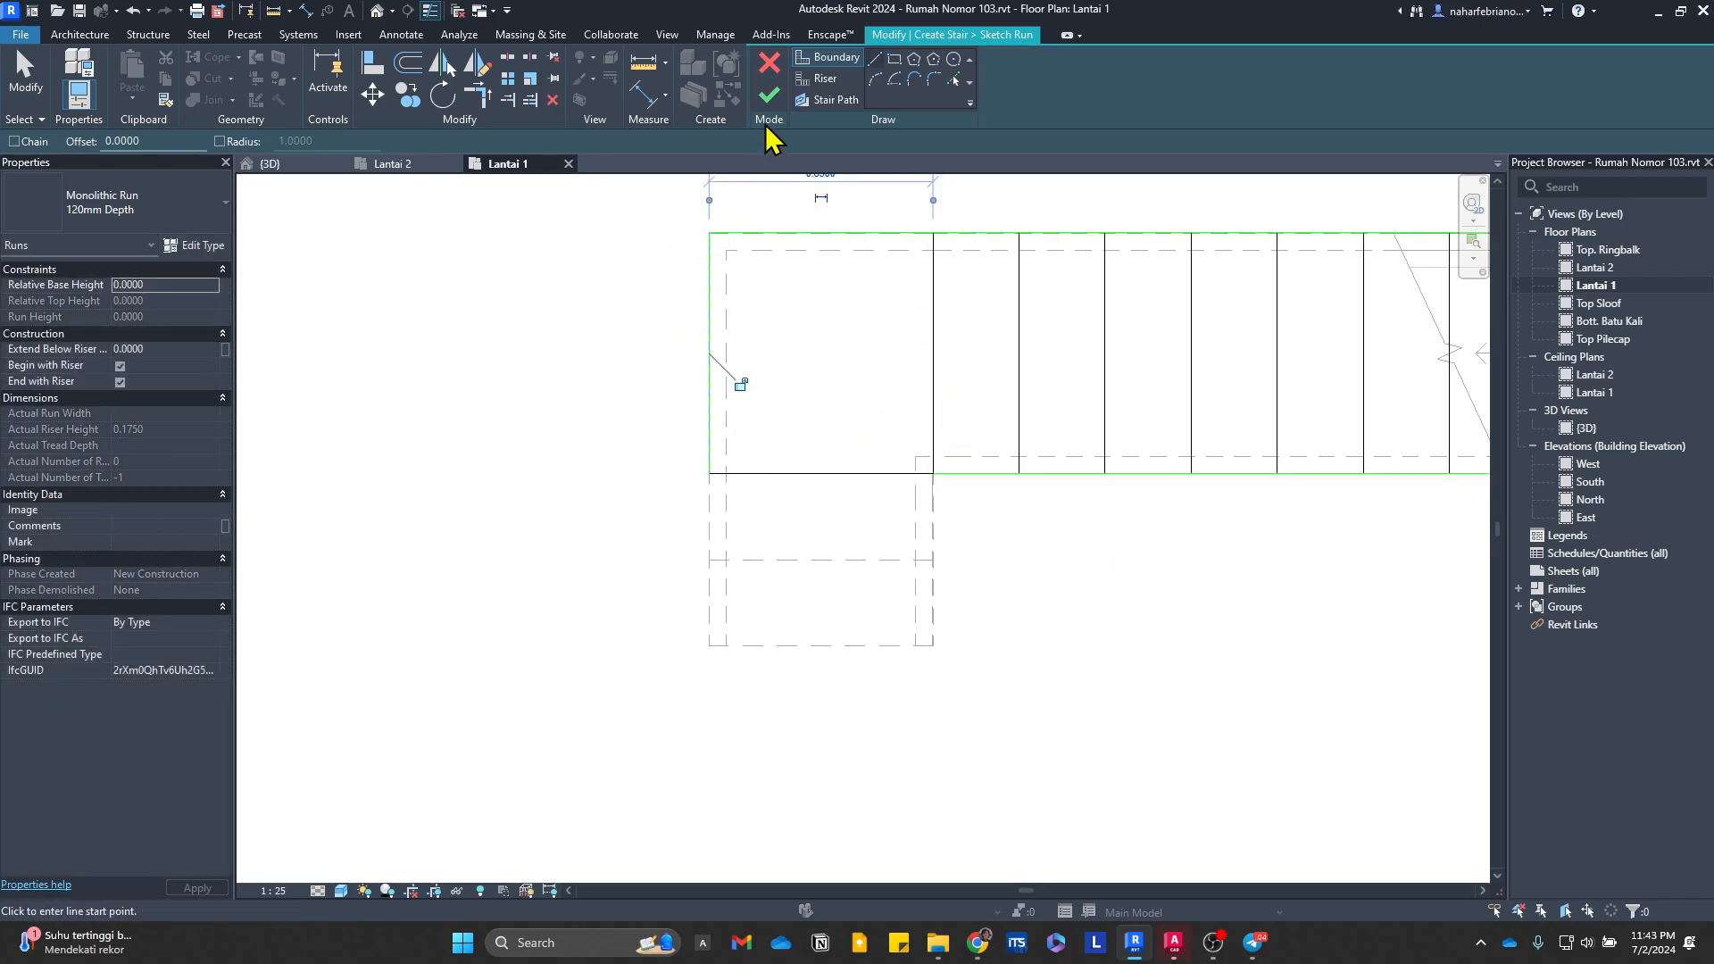
scroll(1014, 490, "down", 2)
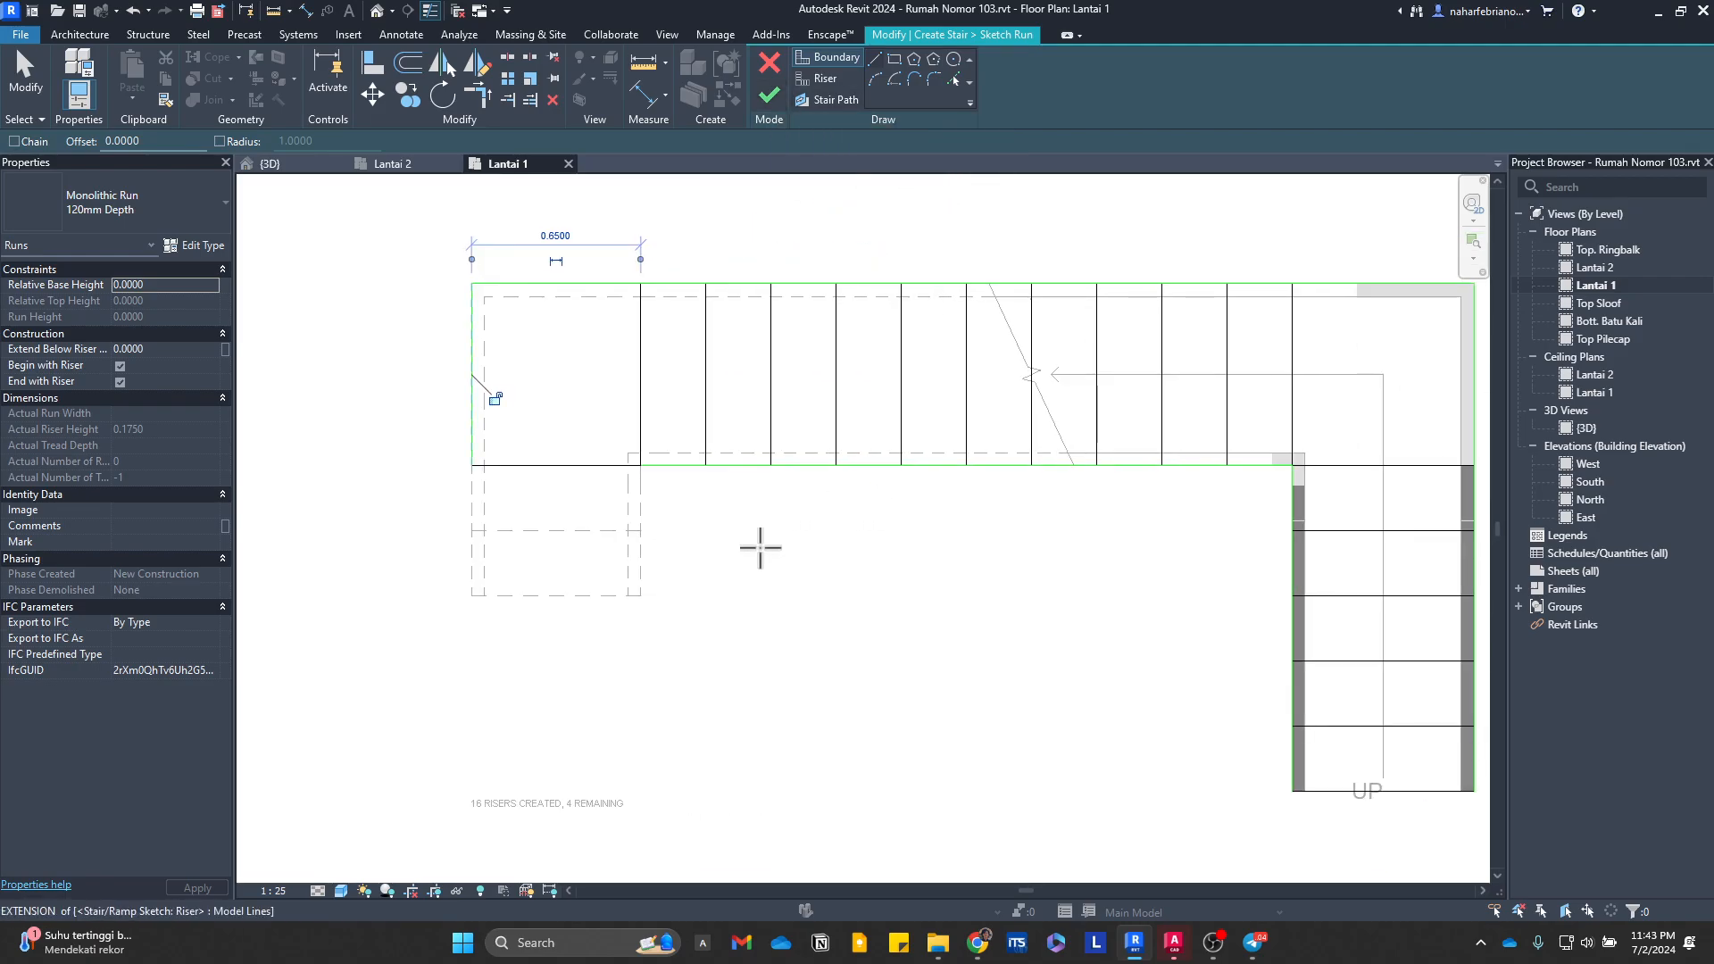
Step: Add a diagonal riser across each corner landing, from its inner corner to its outer corner
middle_click_drag(761, 547, 946, 666)
middle_click_drag(780, 682, 770, 760)
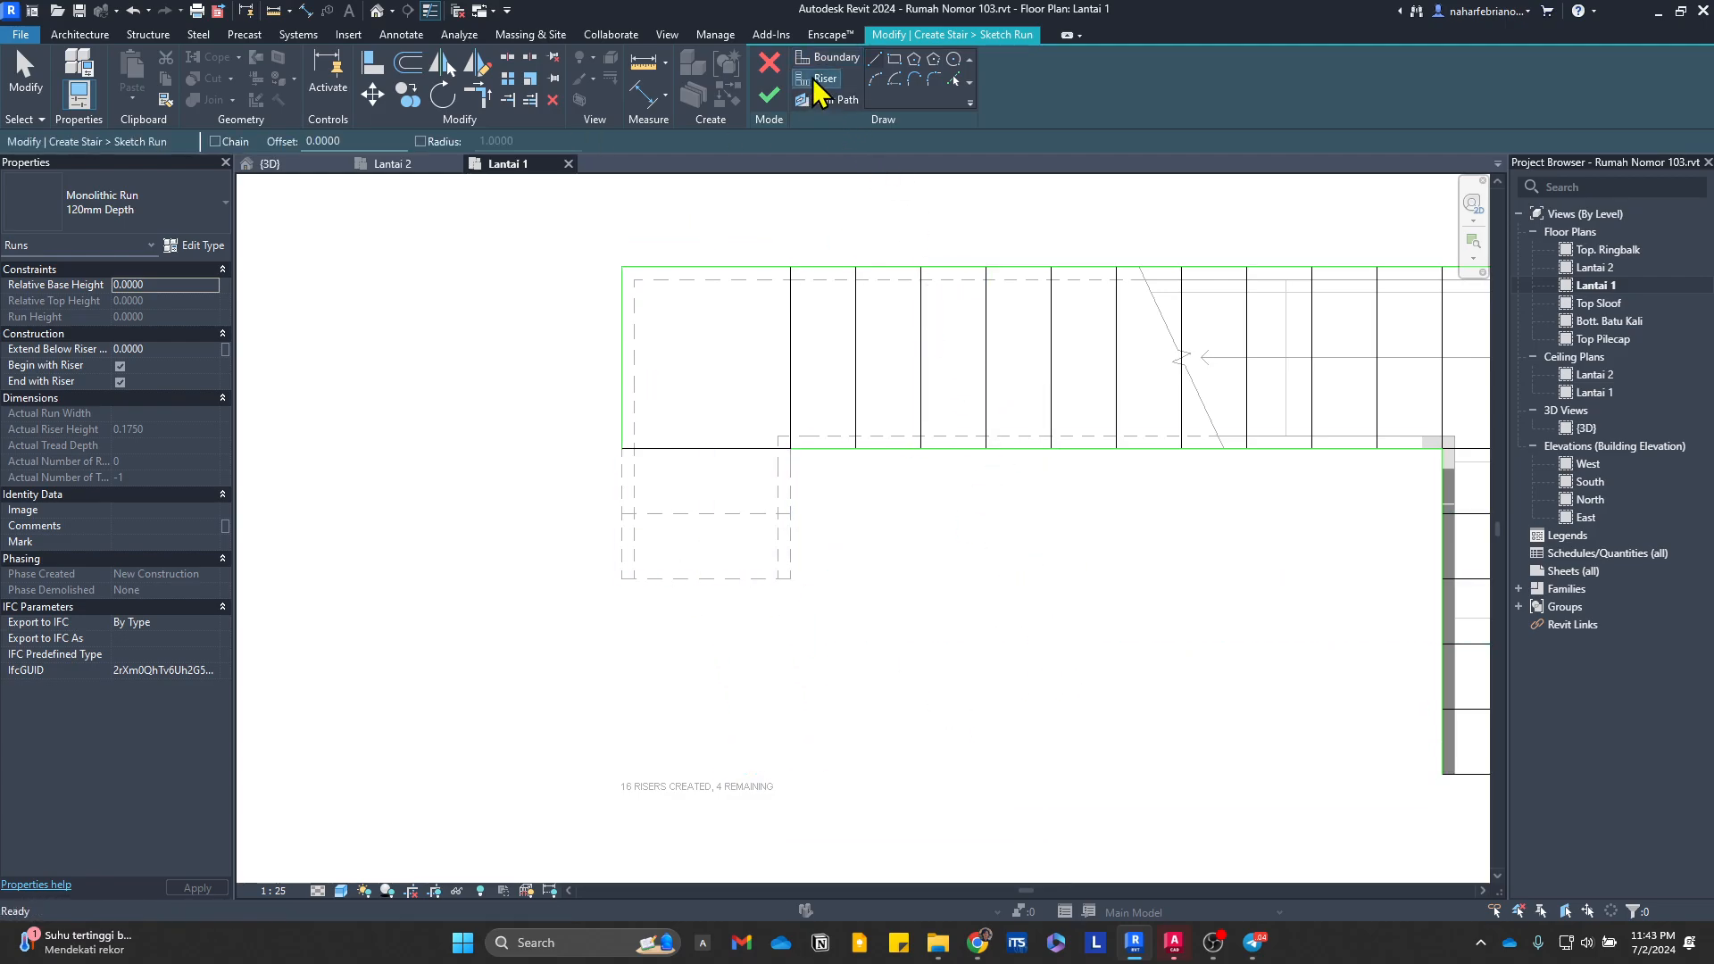
left_click(792, 446)
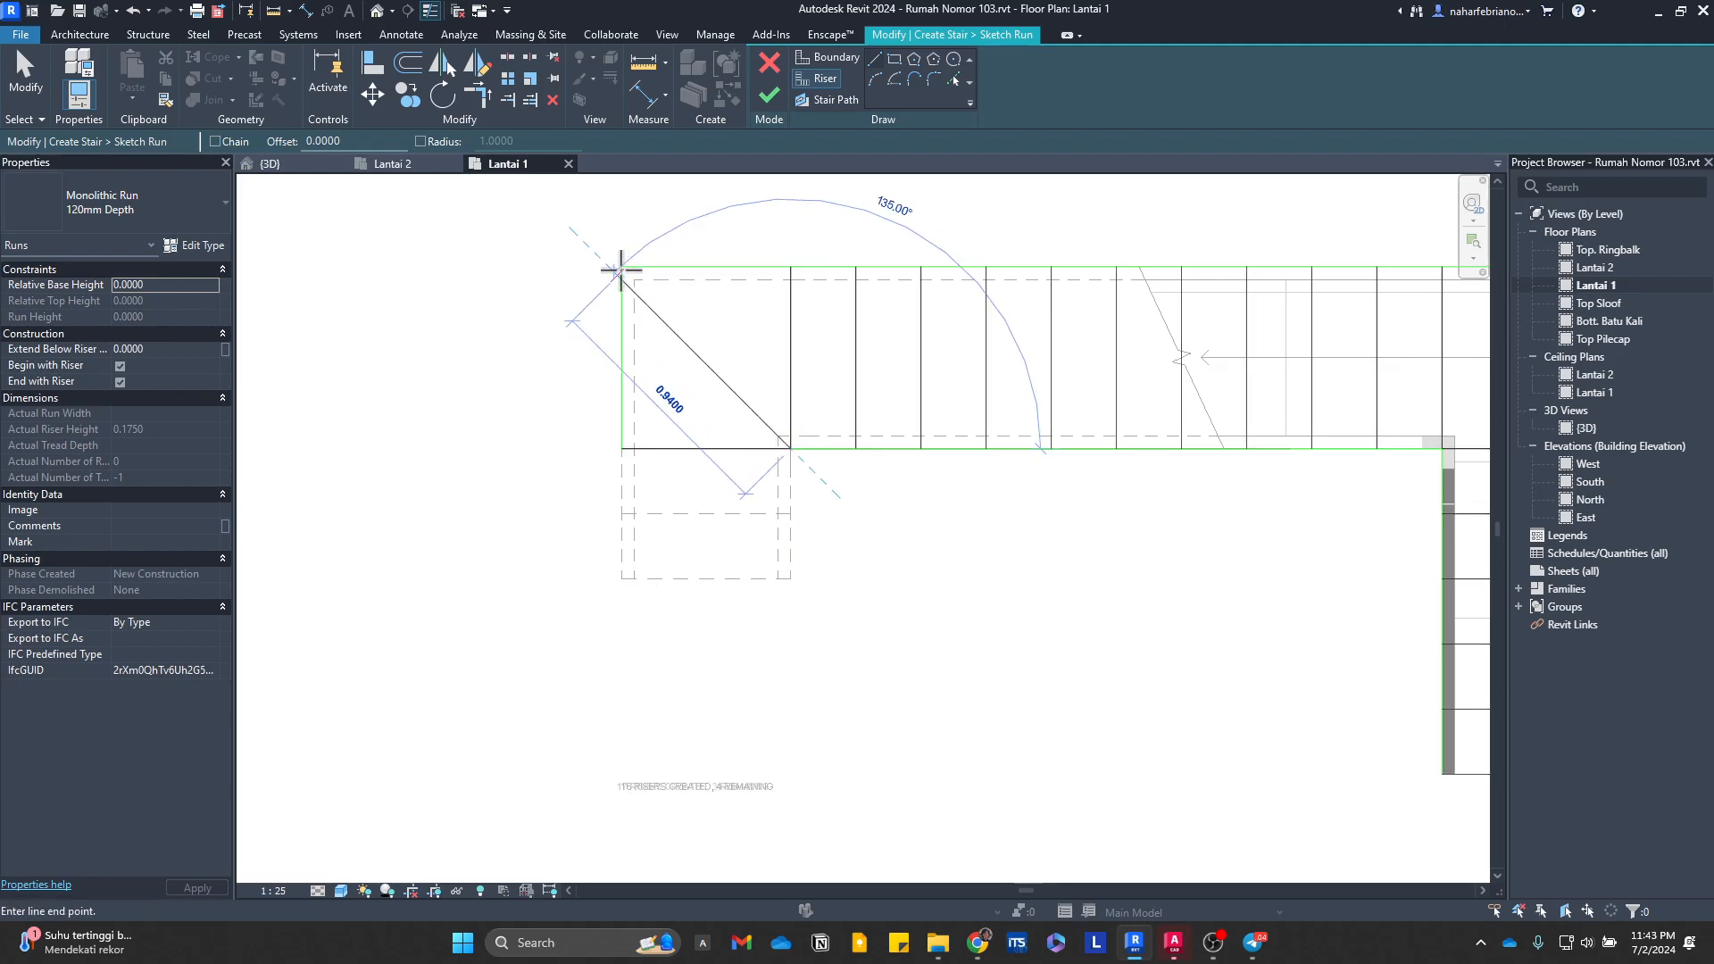
left_click(622, 269)
middle_click_drag(1037, 582, 537, 574)
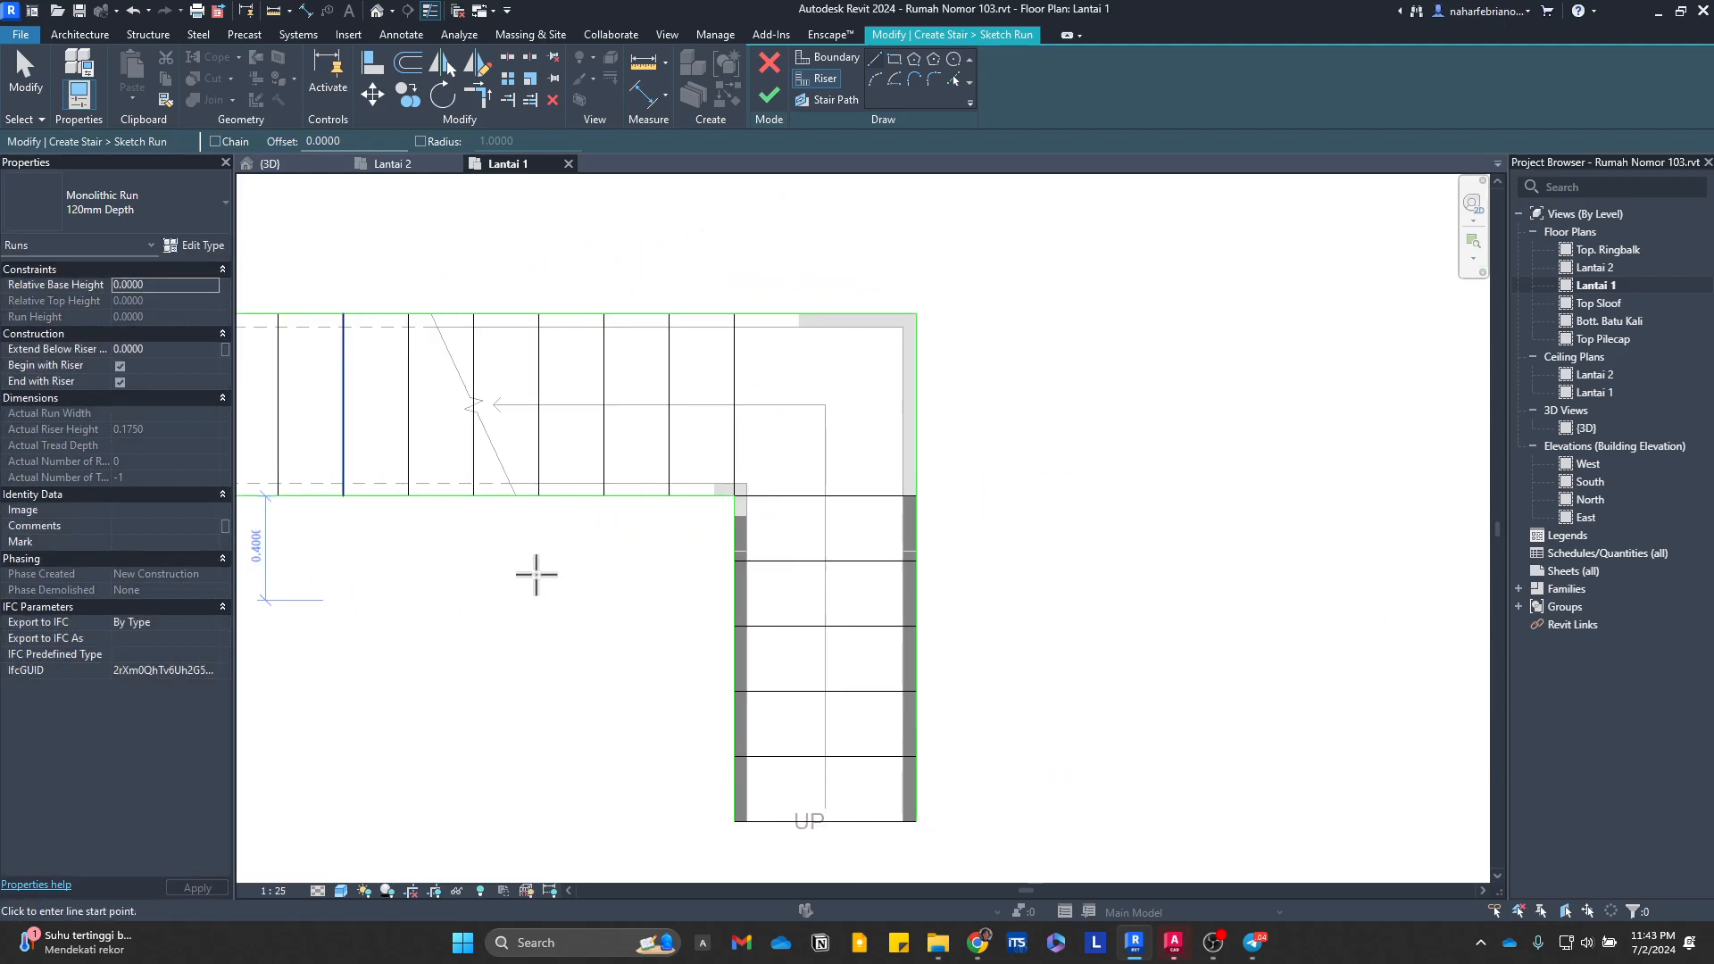
left_click(734, 497)
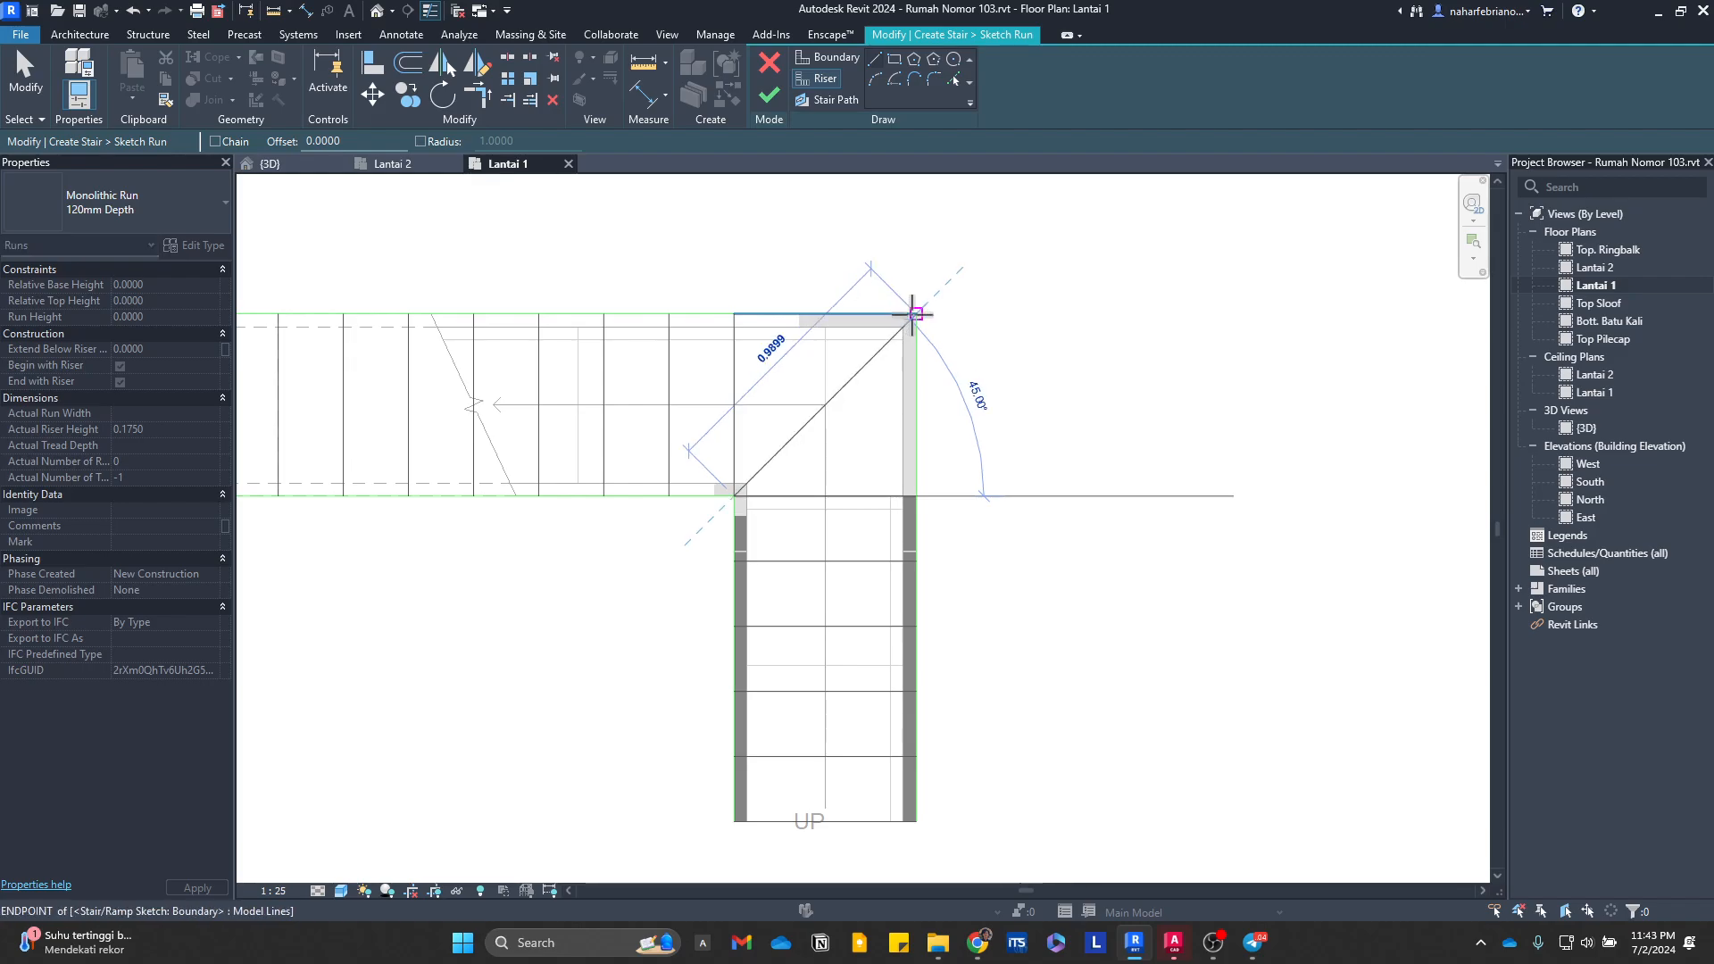
left_click(916, 315)
Step: Draw the stair path along the centre of both runs and down through the west corner landing, and finish the sketched run
middle_click_drag(532, 643, 705, 627)
scroll(705, 627, "down", 2)
scroll(706, 627, "up", 1)
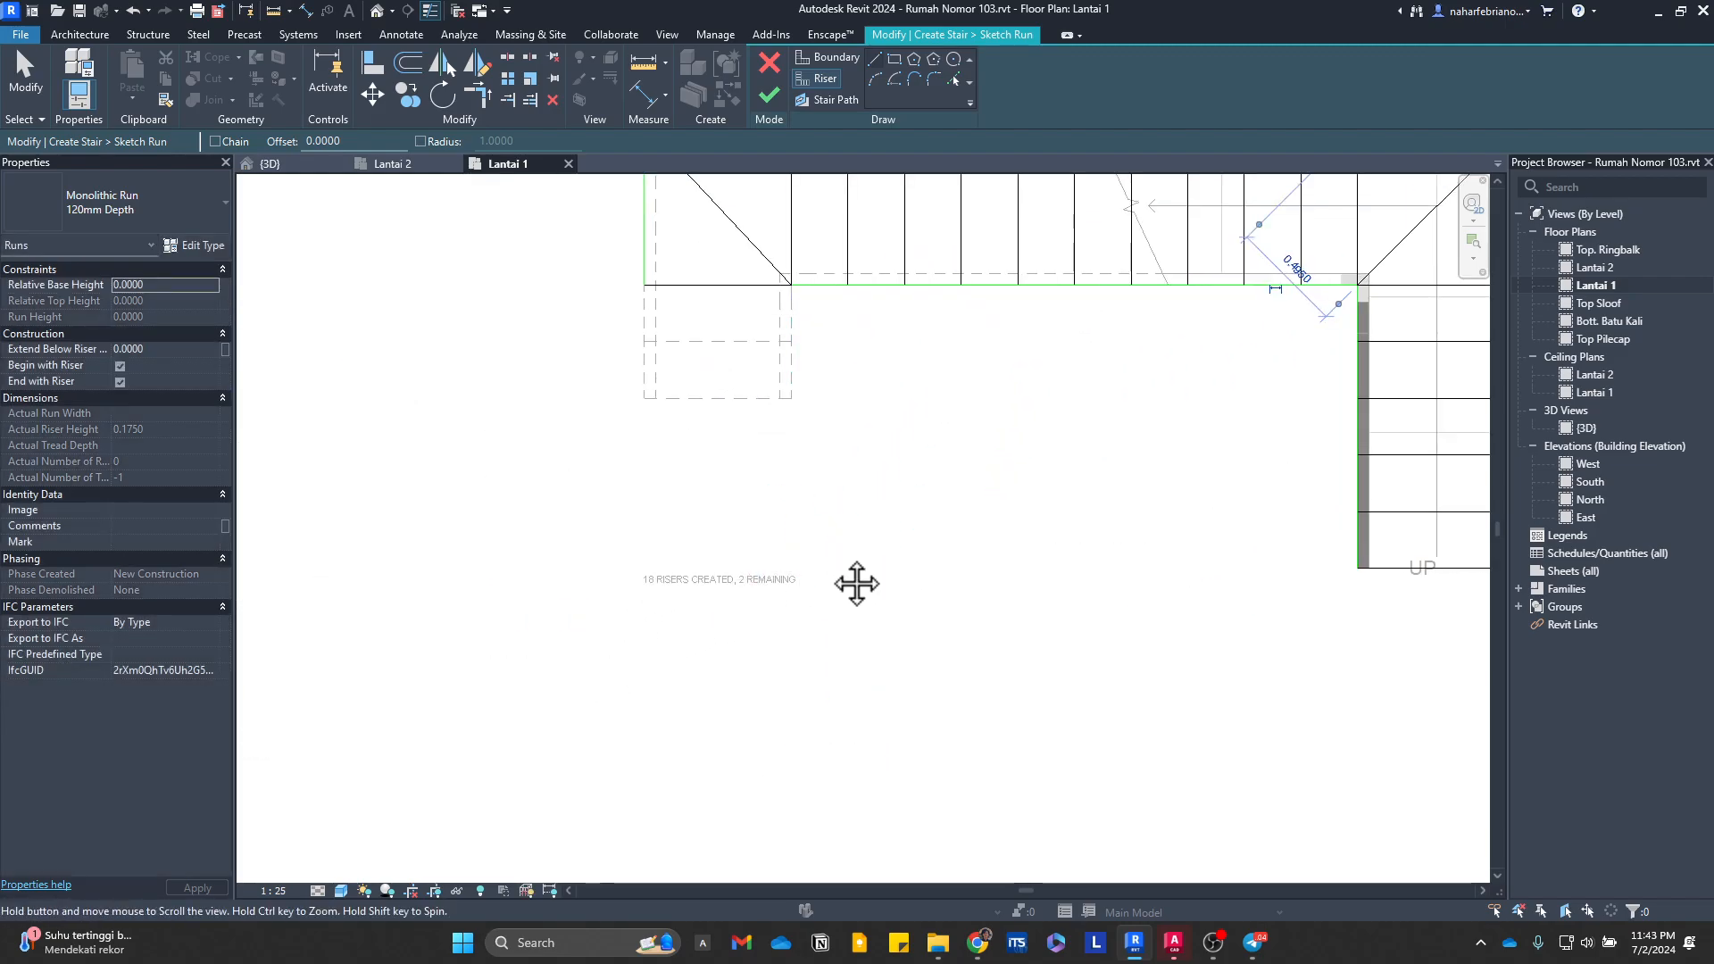
middle_click_drag(857, 584, 823, 701)
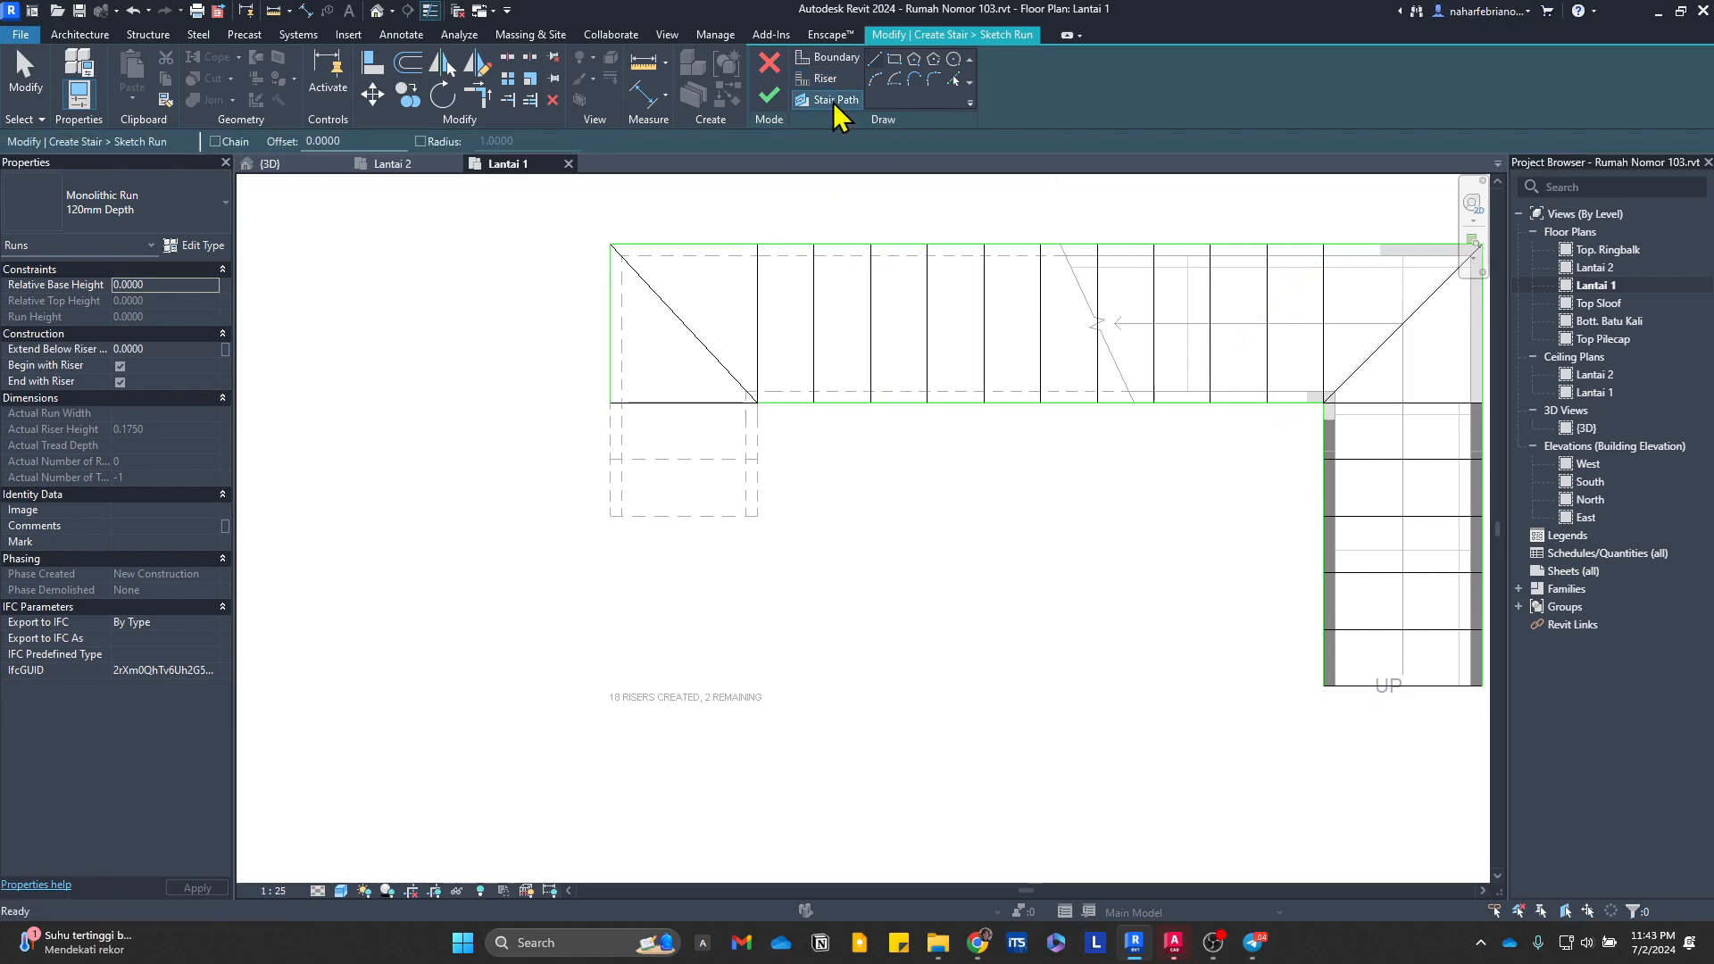
middle_click_drag(1148, 482, 849, 459)
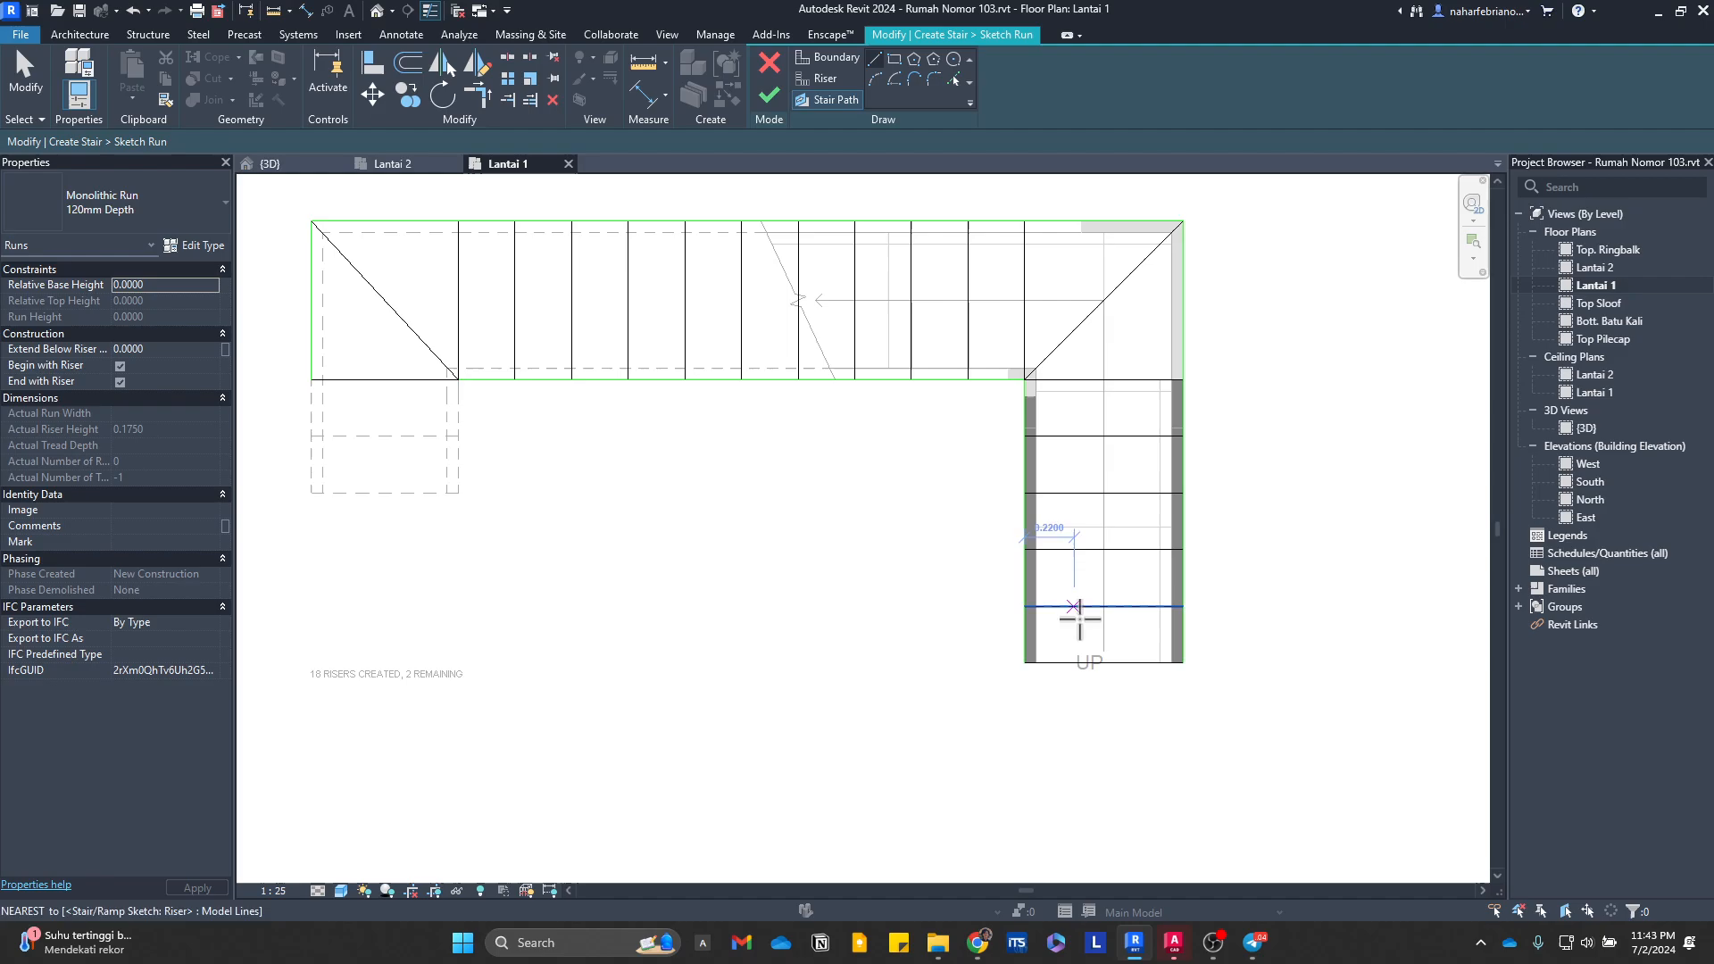
left_click(1110, 662)
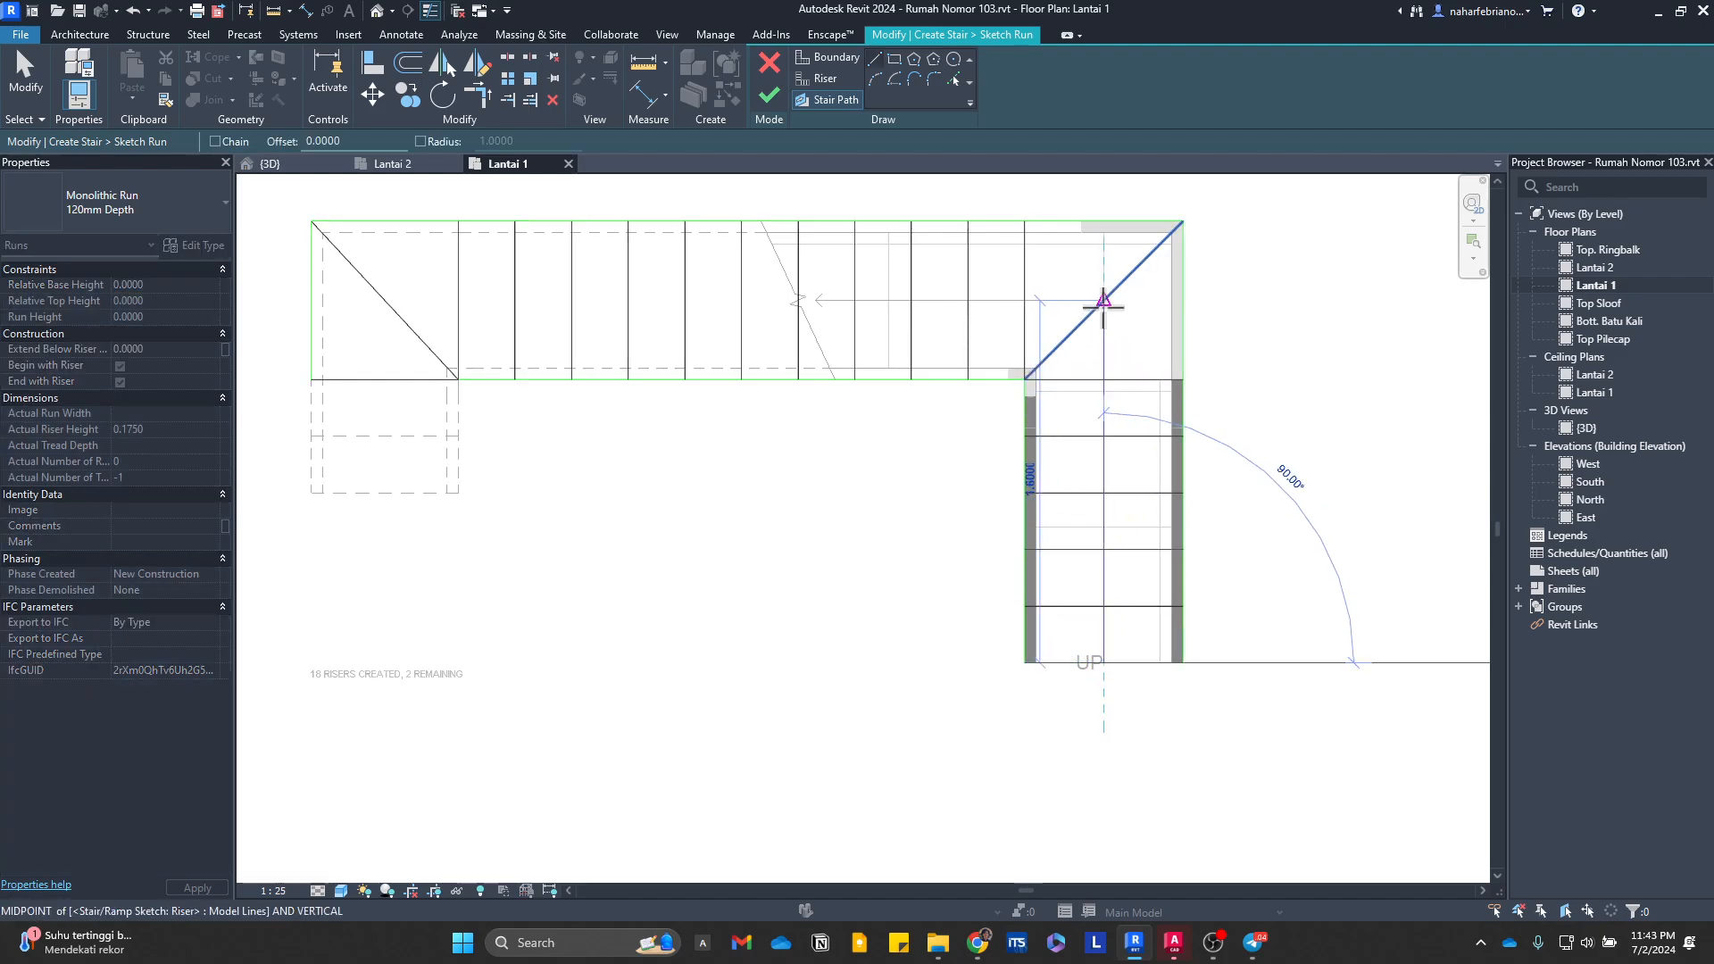
left_click(1105, 300)
left_click(1107, 300)
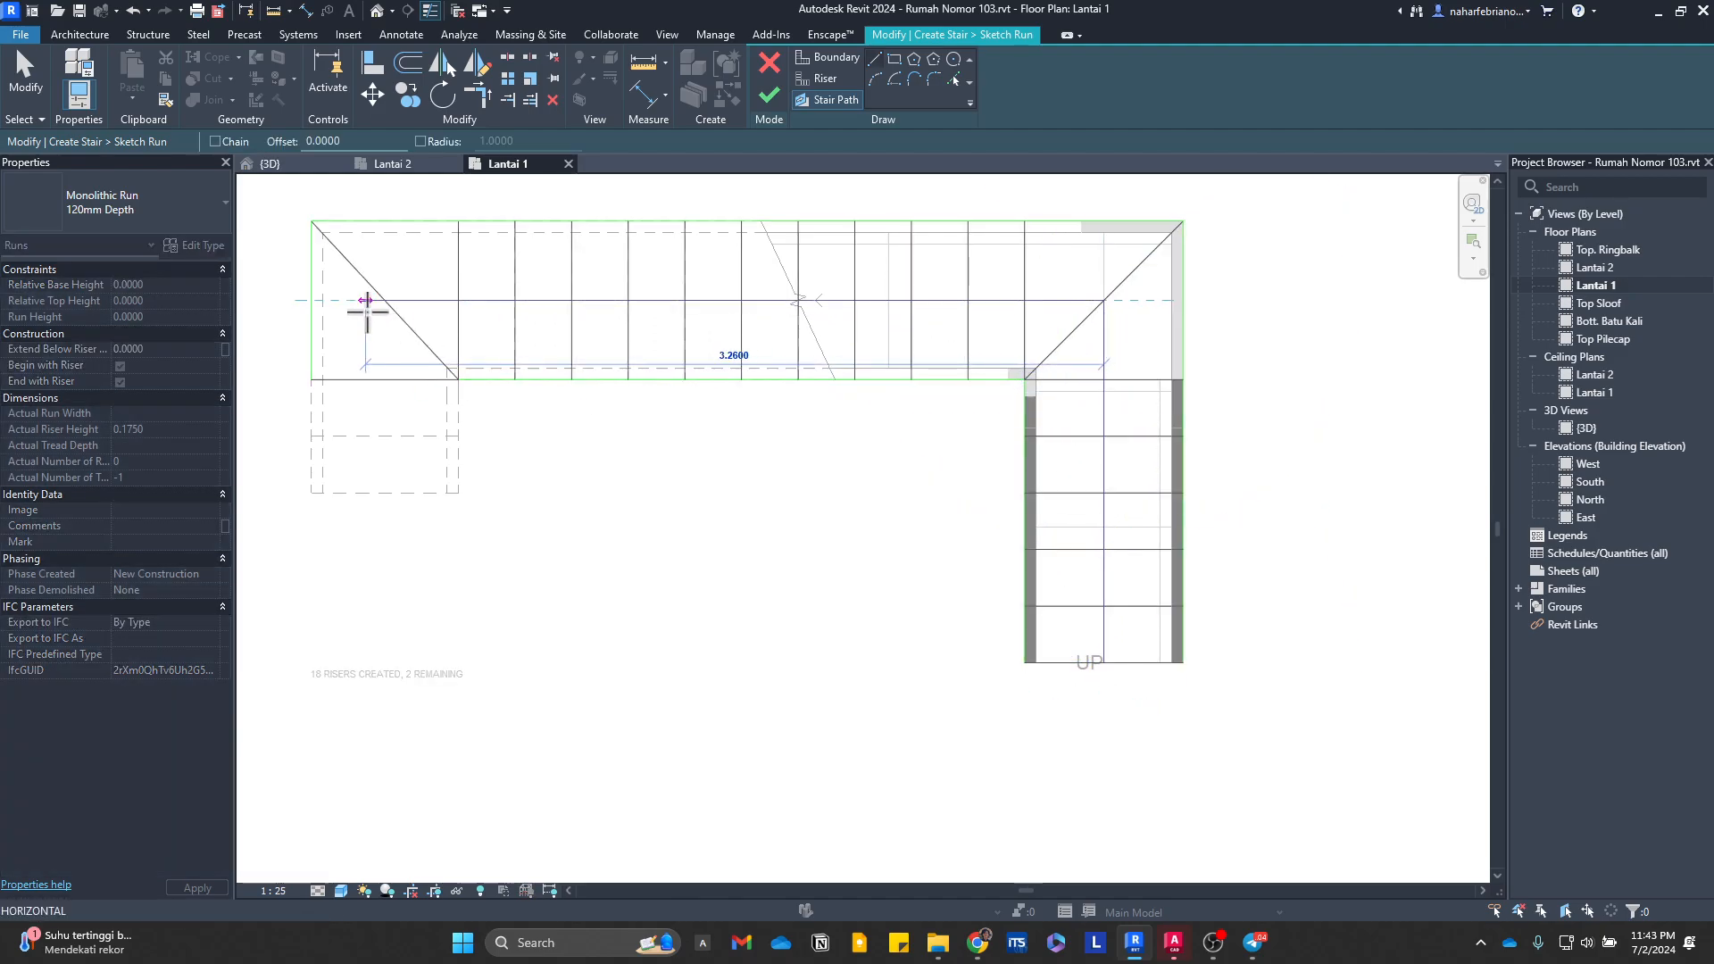
left_click(384, 311)
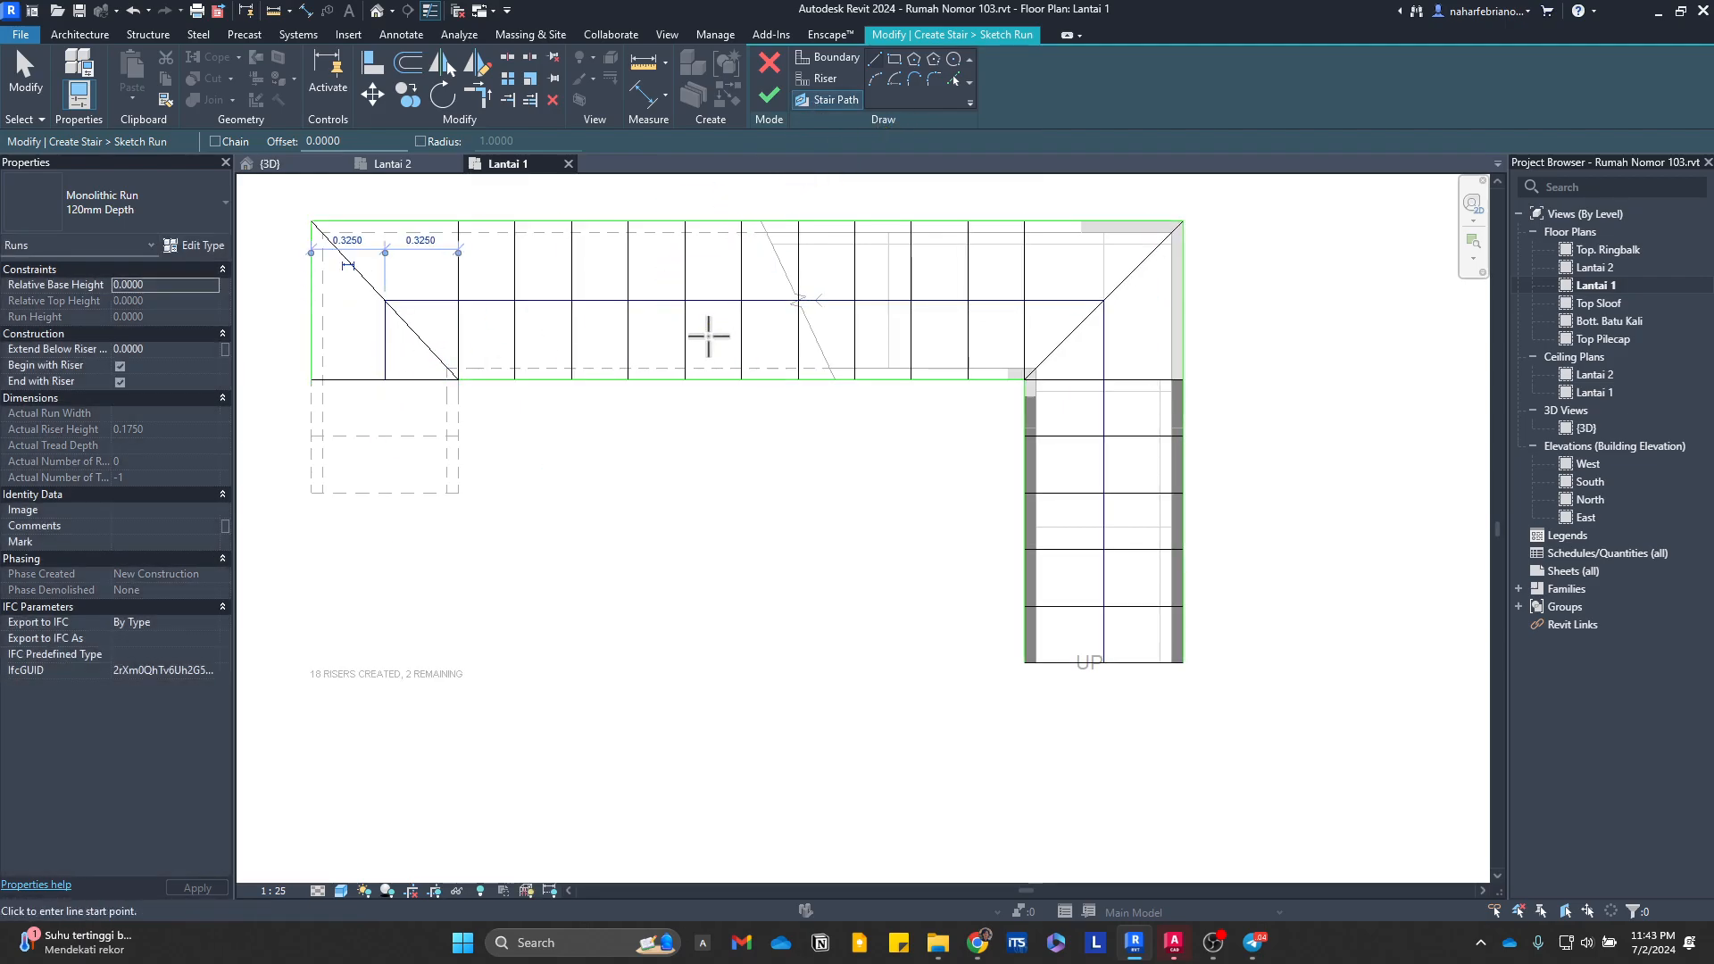
left_click(768, 95)
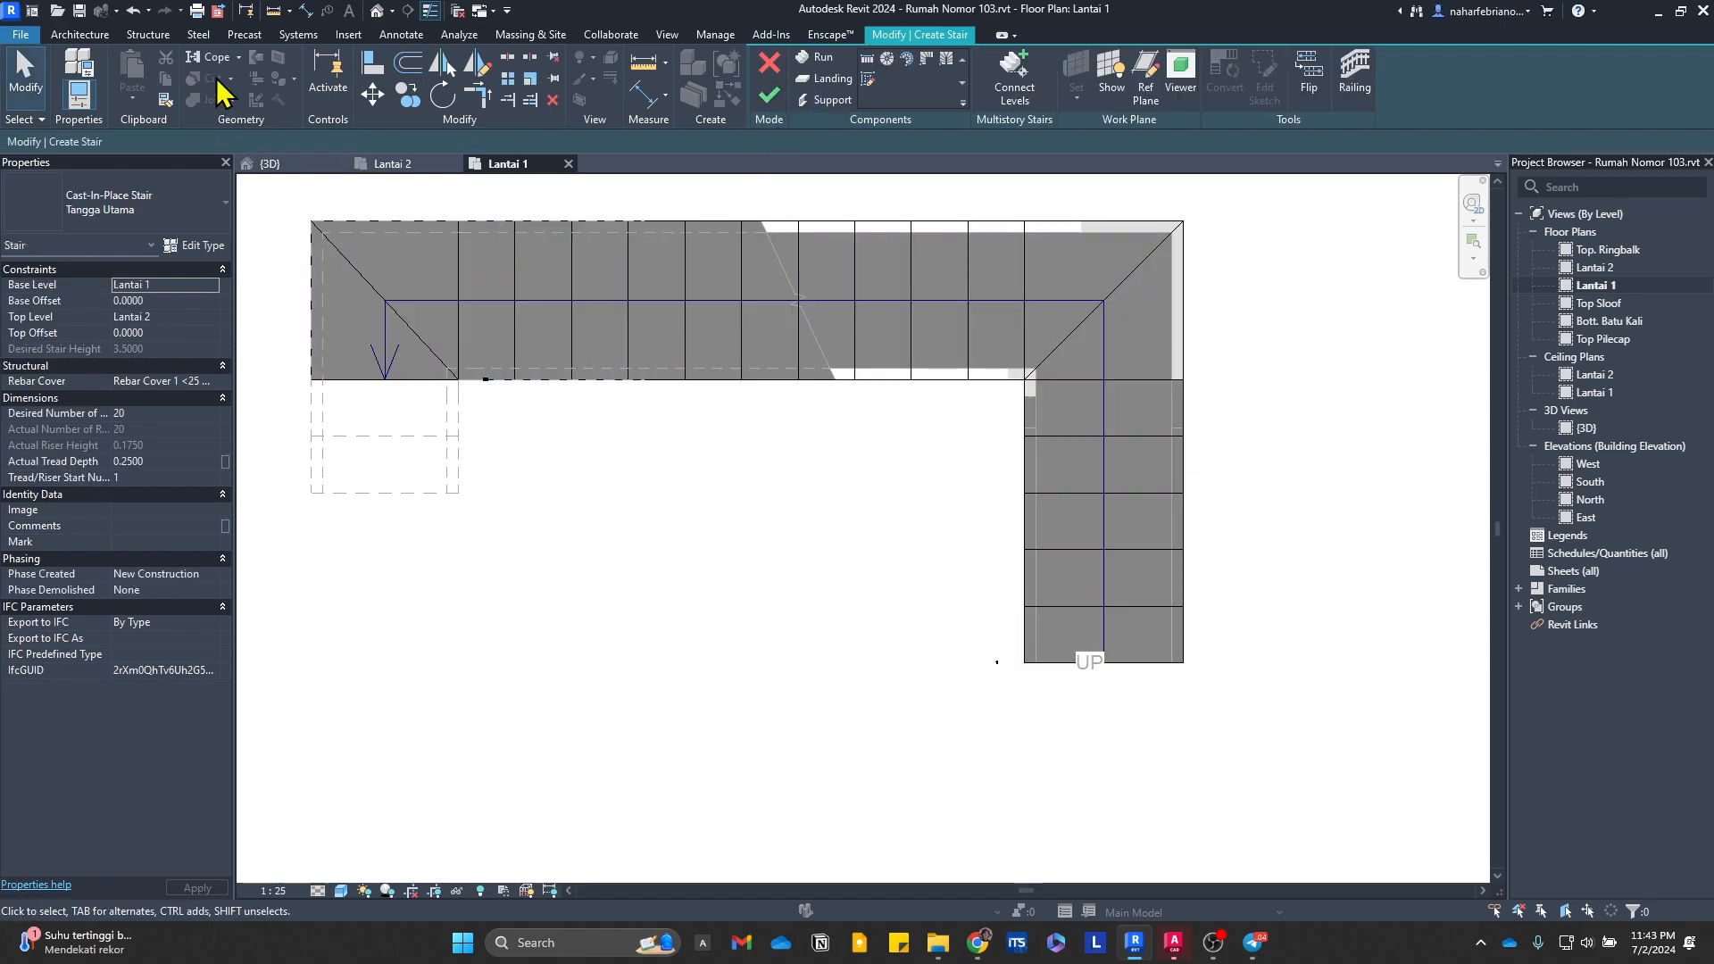
Step: Bring up the 3D view and finish the Tangga Utama stair edit
left_click(285, 164)
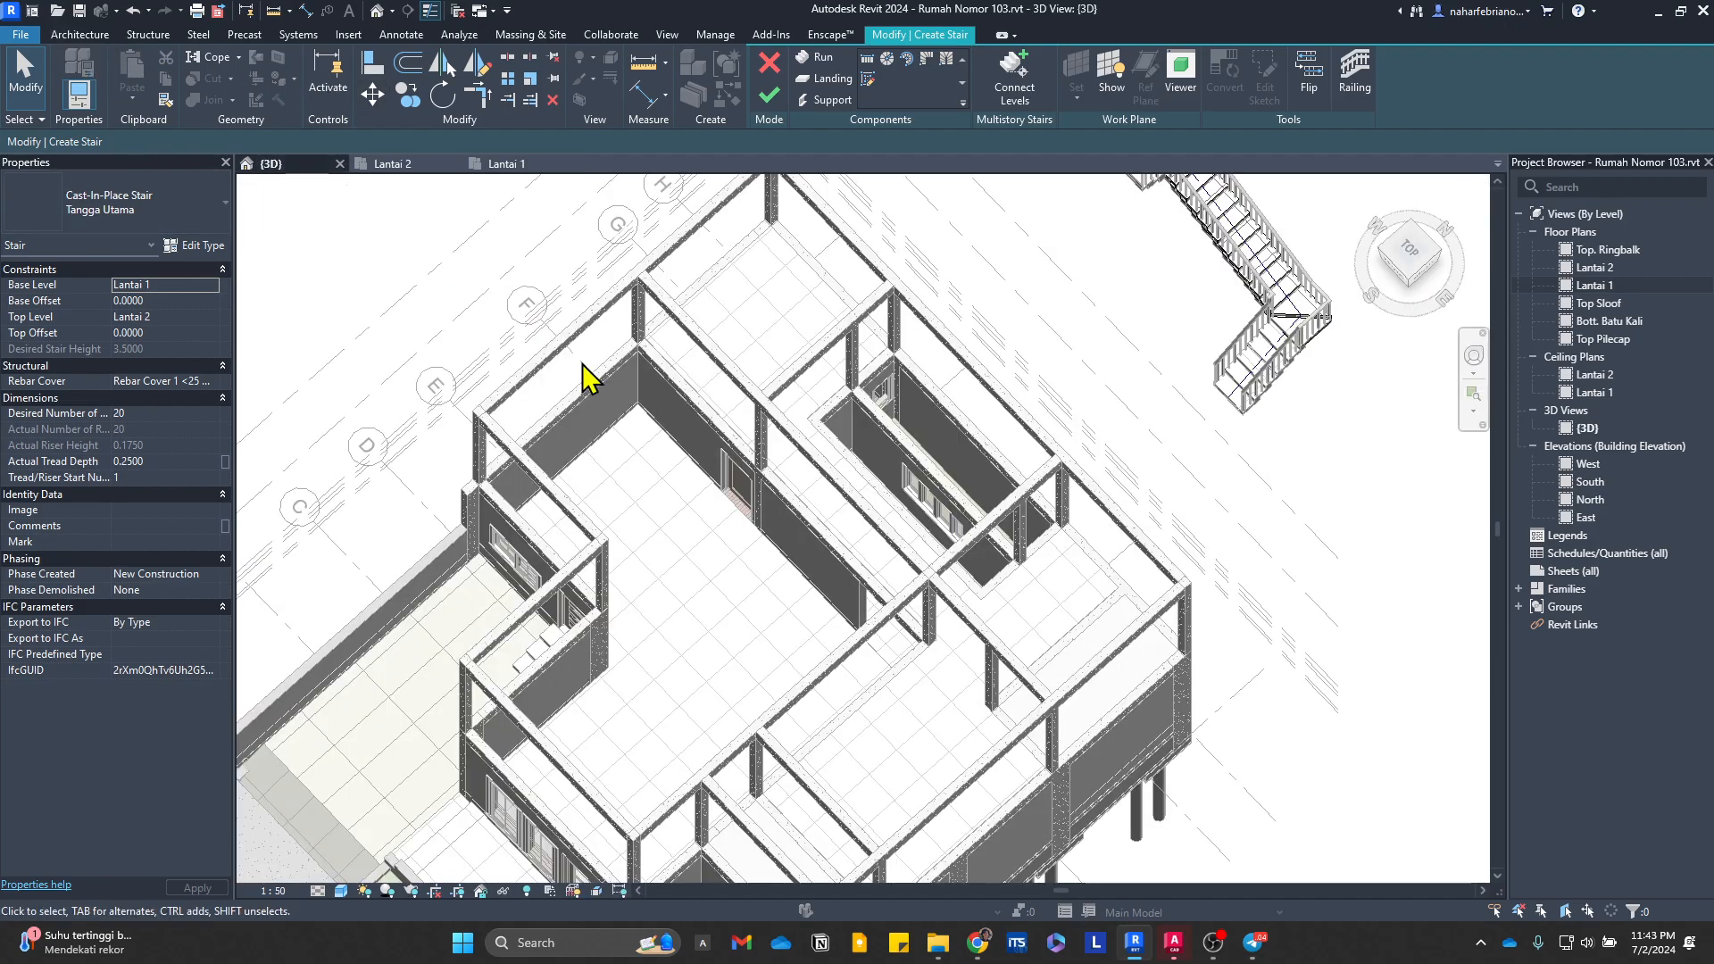
scroll(1201, 442, "down", 1)
middle_click_drag(1201, 442, 978, 558)
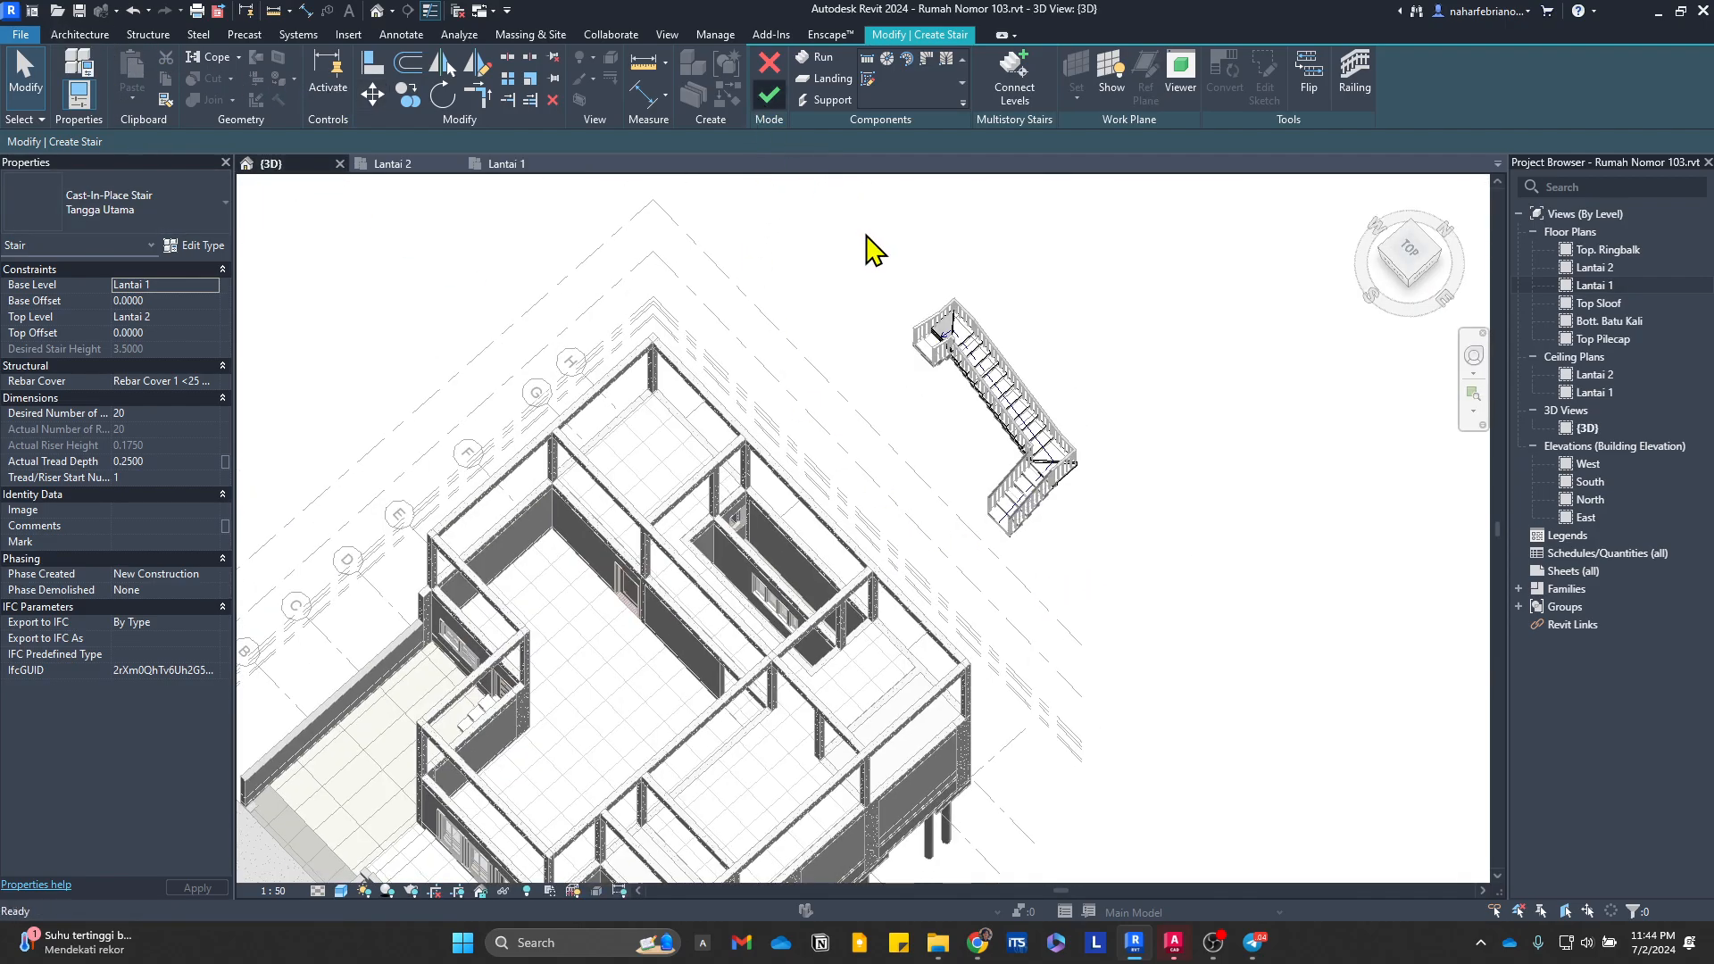
scroll(949, 336, "up", 3)
Step: Move the new stair in the Lantai 1 plan from its northeast outer railing corner to the stairwell's northeast inner wall corner
left_click(949, 336)
middle_click_drag(1103, 623, 1055, 509)
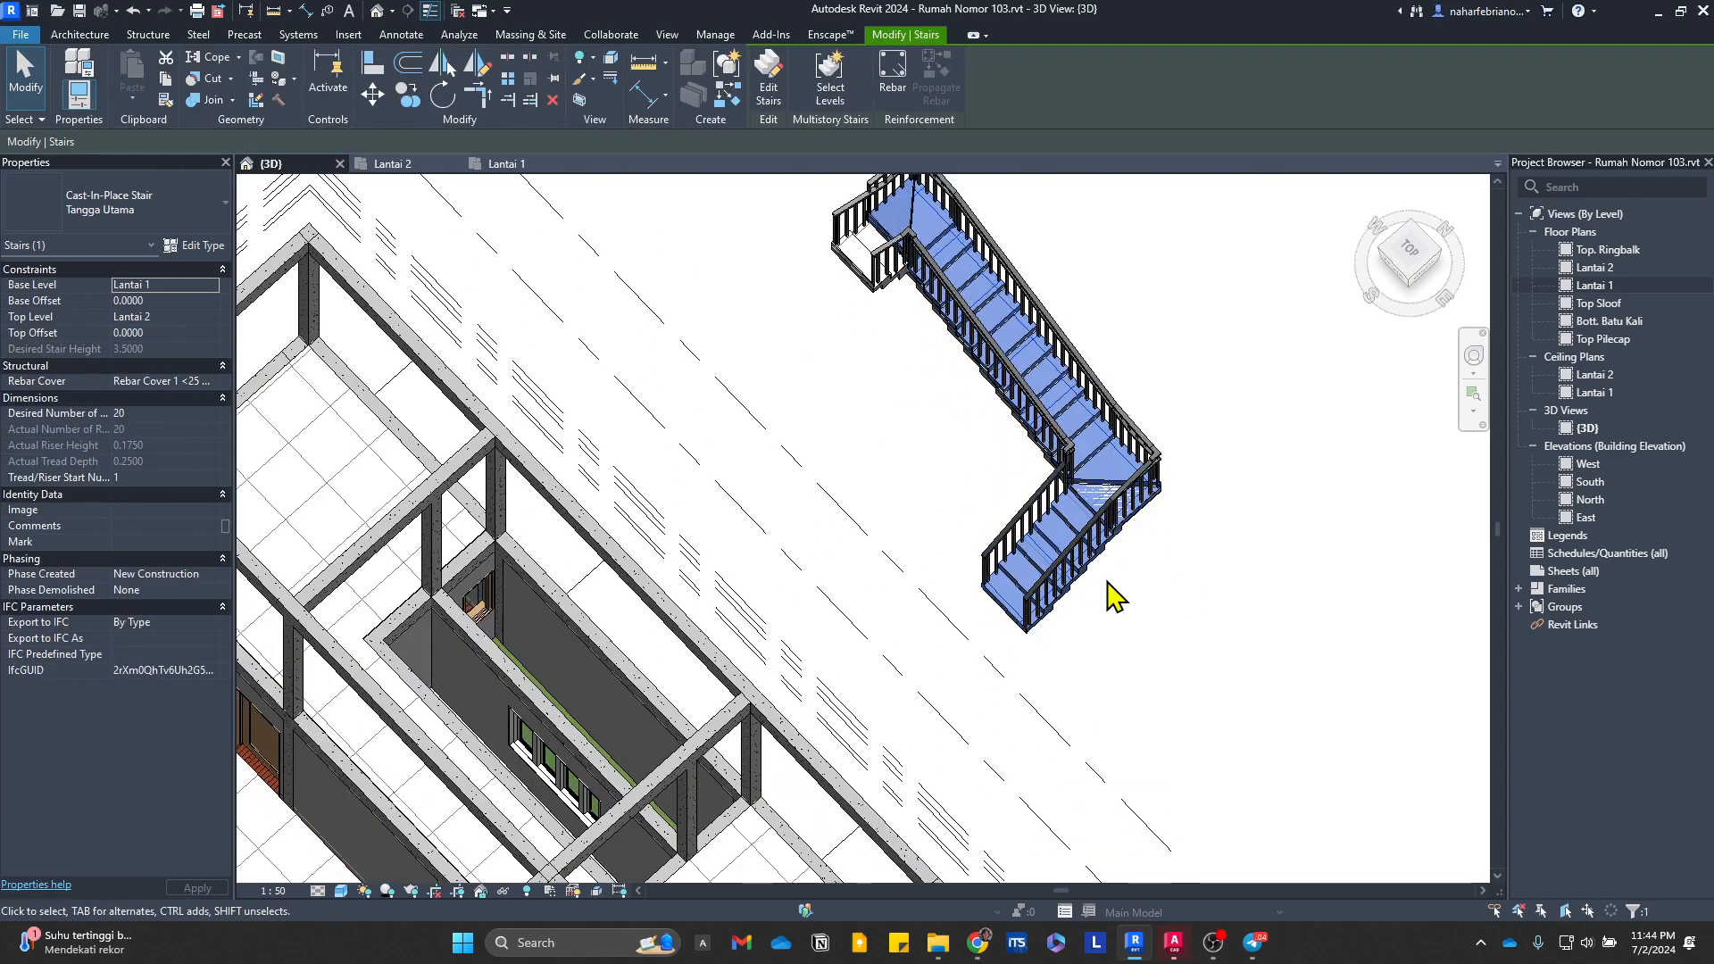
left_click(502, 164)
scroll(1027, 268, "down", 2)
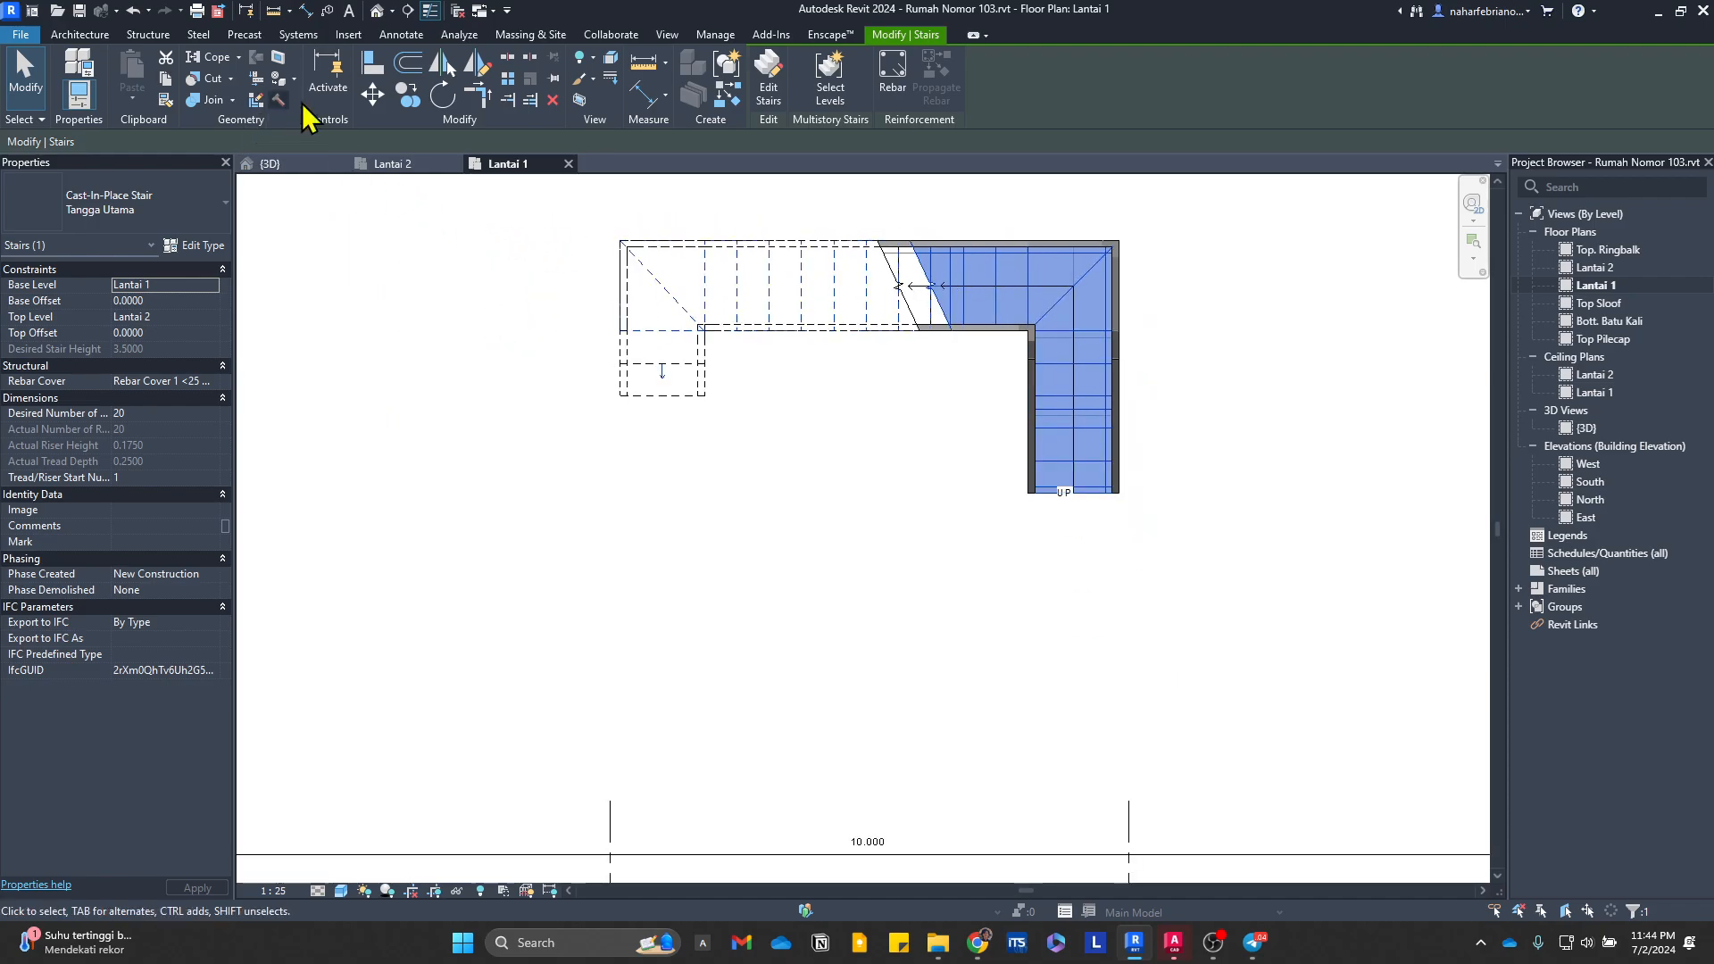
left_click(374, 98)
scroll(1250, 276, "up", 2)
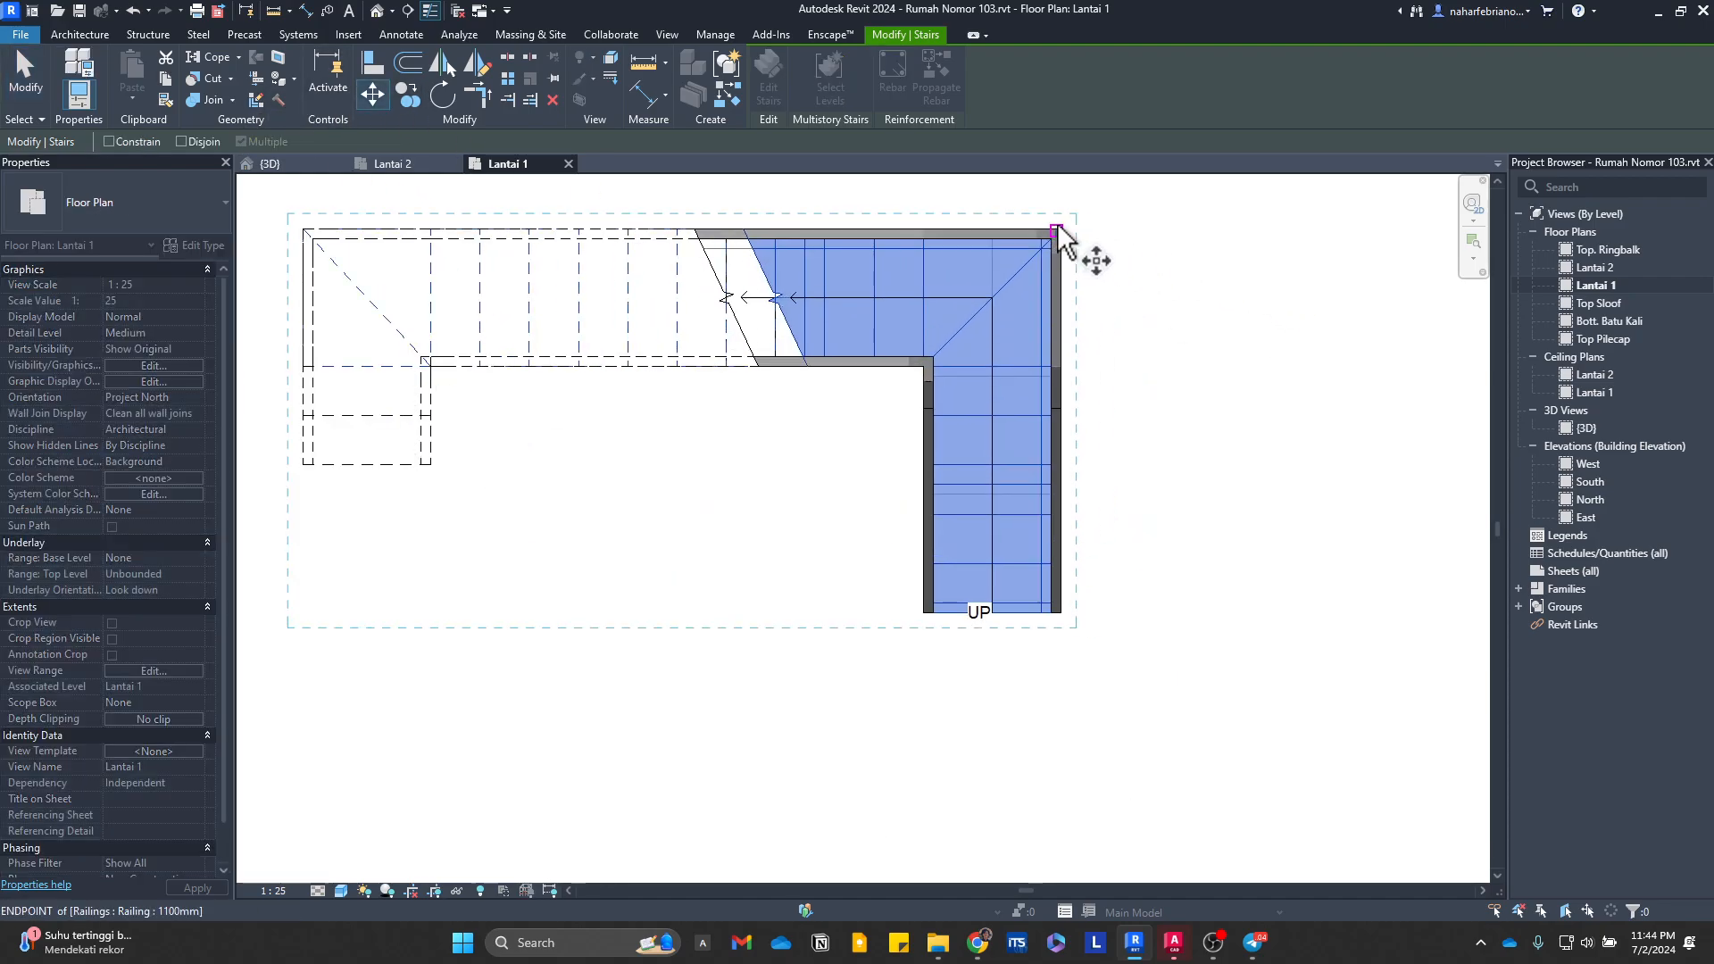
left_click(1061, 229)
scroll(1068, 218, "down", 8)
scroll(1052, 773, "up", 5)
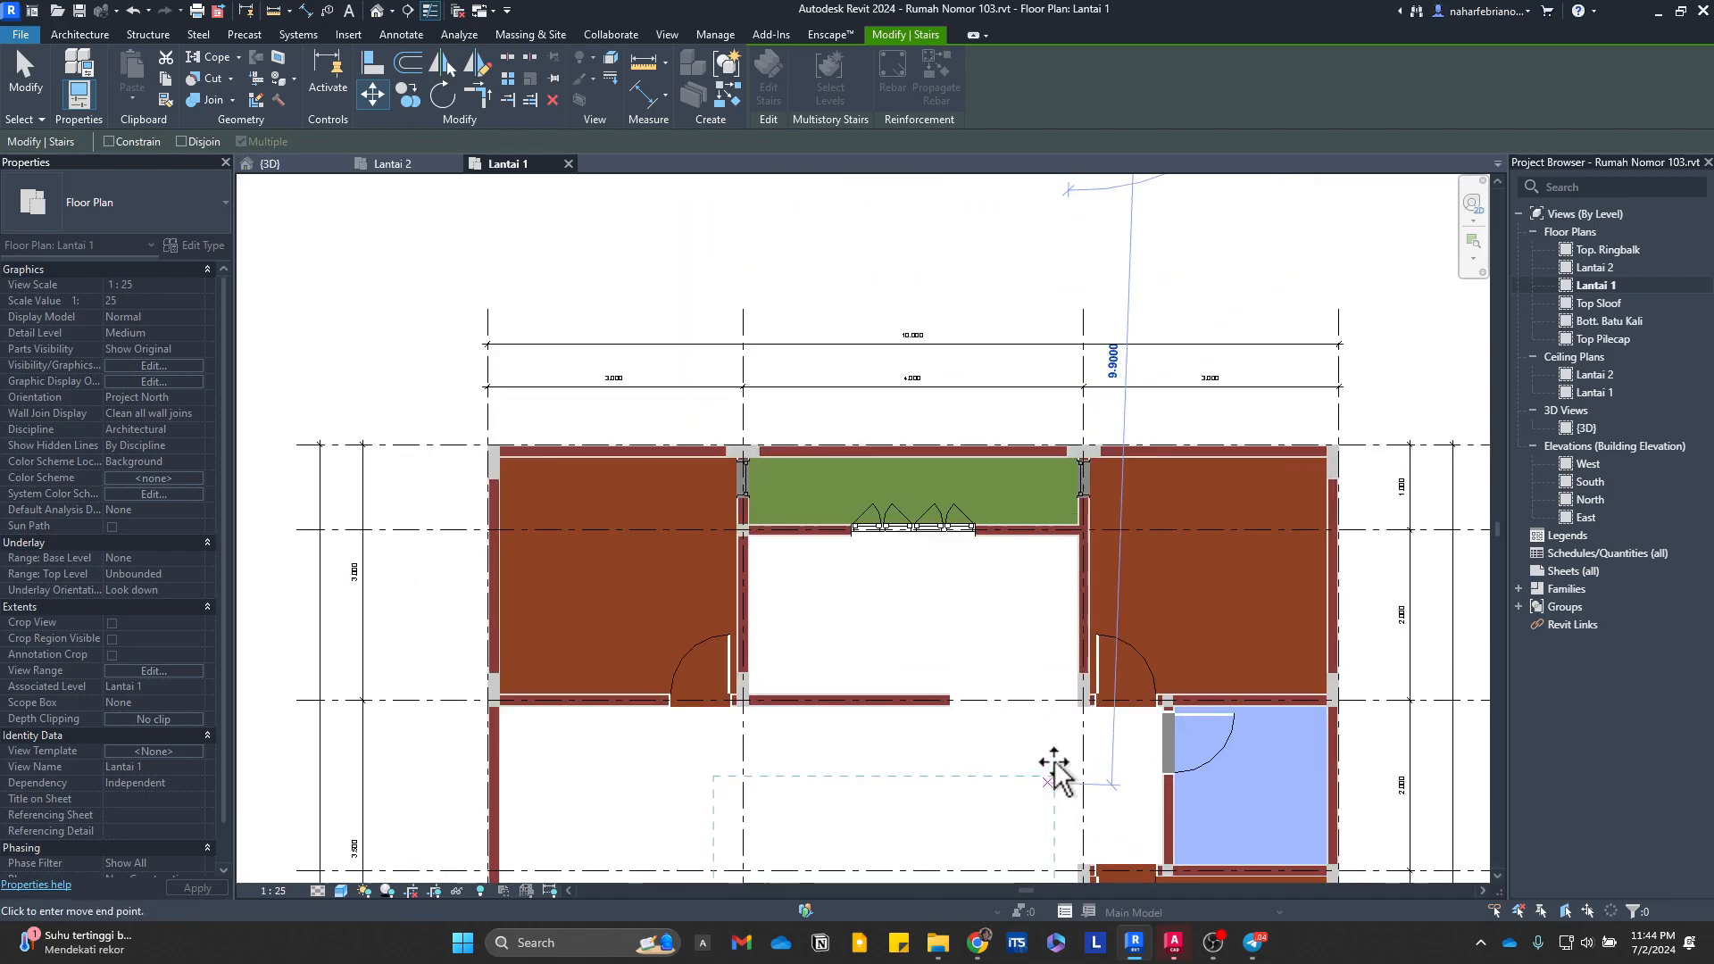
scroll(1078, 451, "up", 3)
left_click(1085, 484)
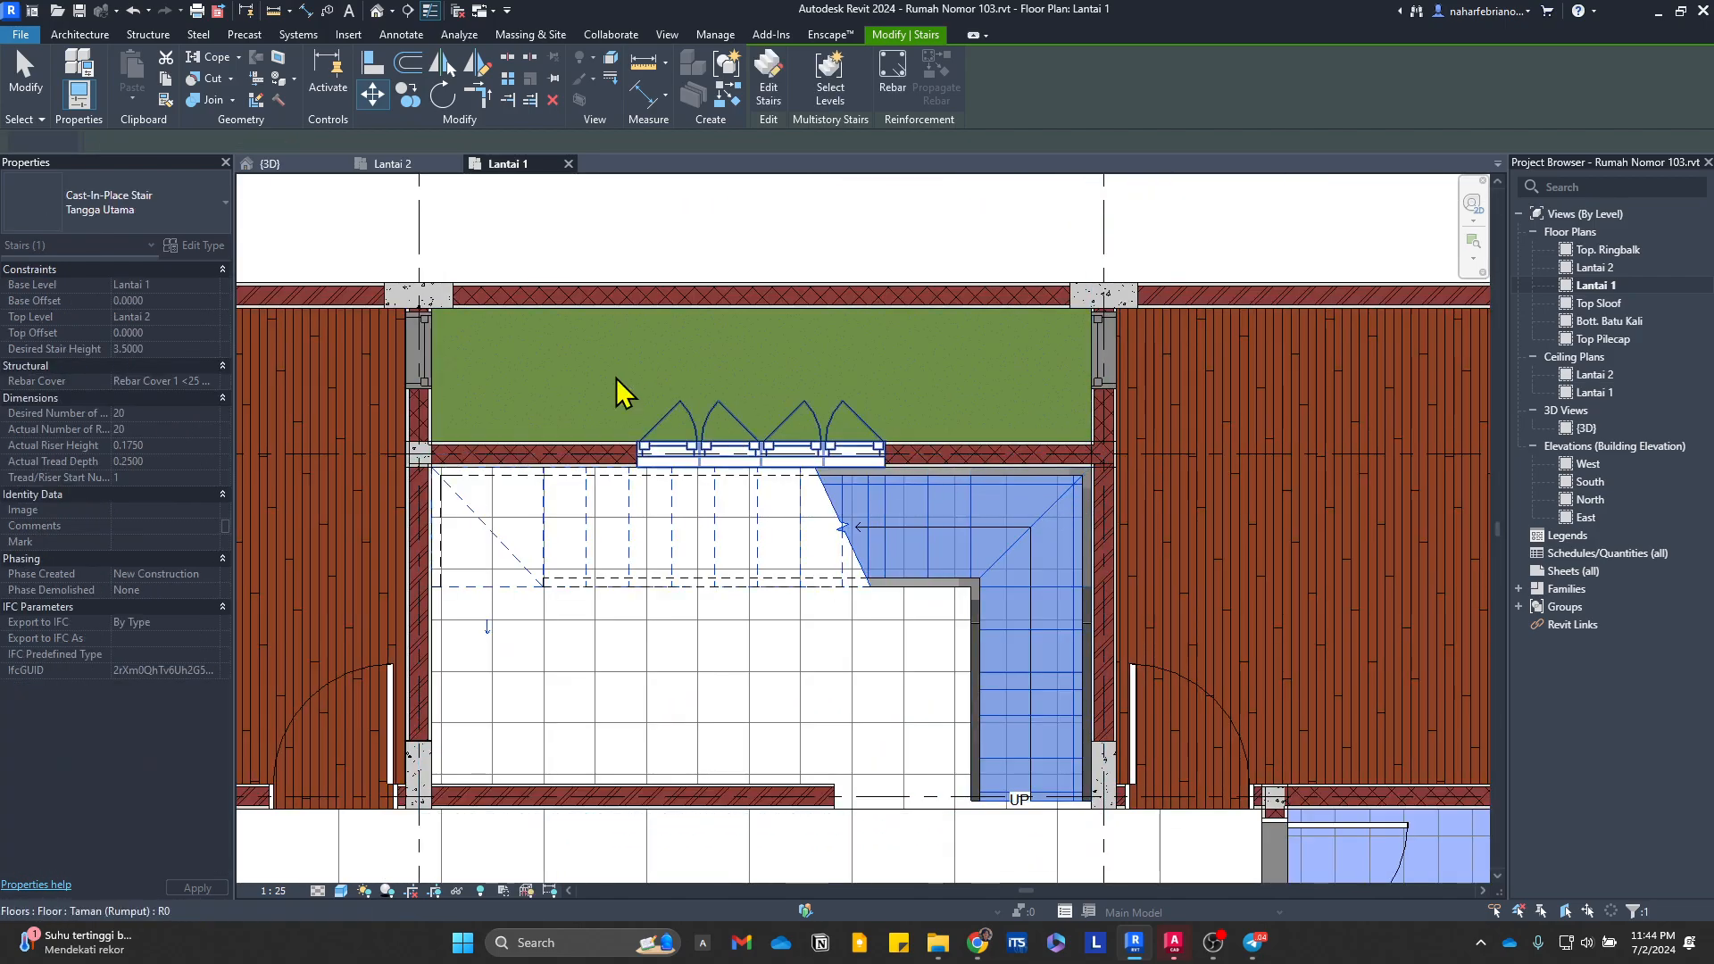
left_click(620, 390)
Step: Inspect in 3D how the moved stair sits within the stairwell and the upper-floor opening
left_click(311, 166)
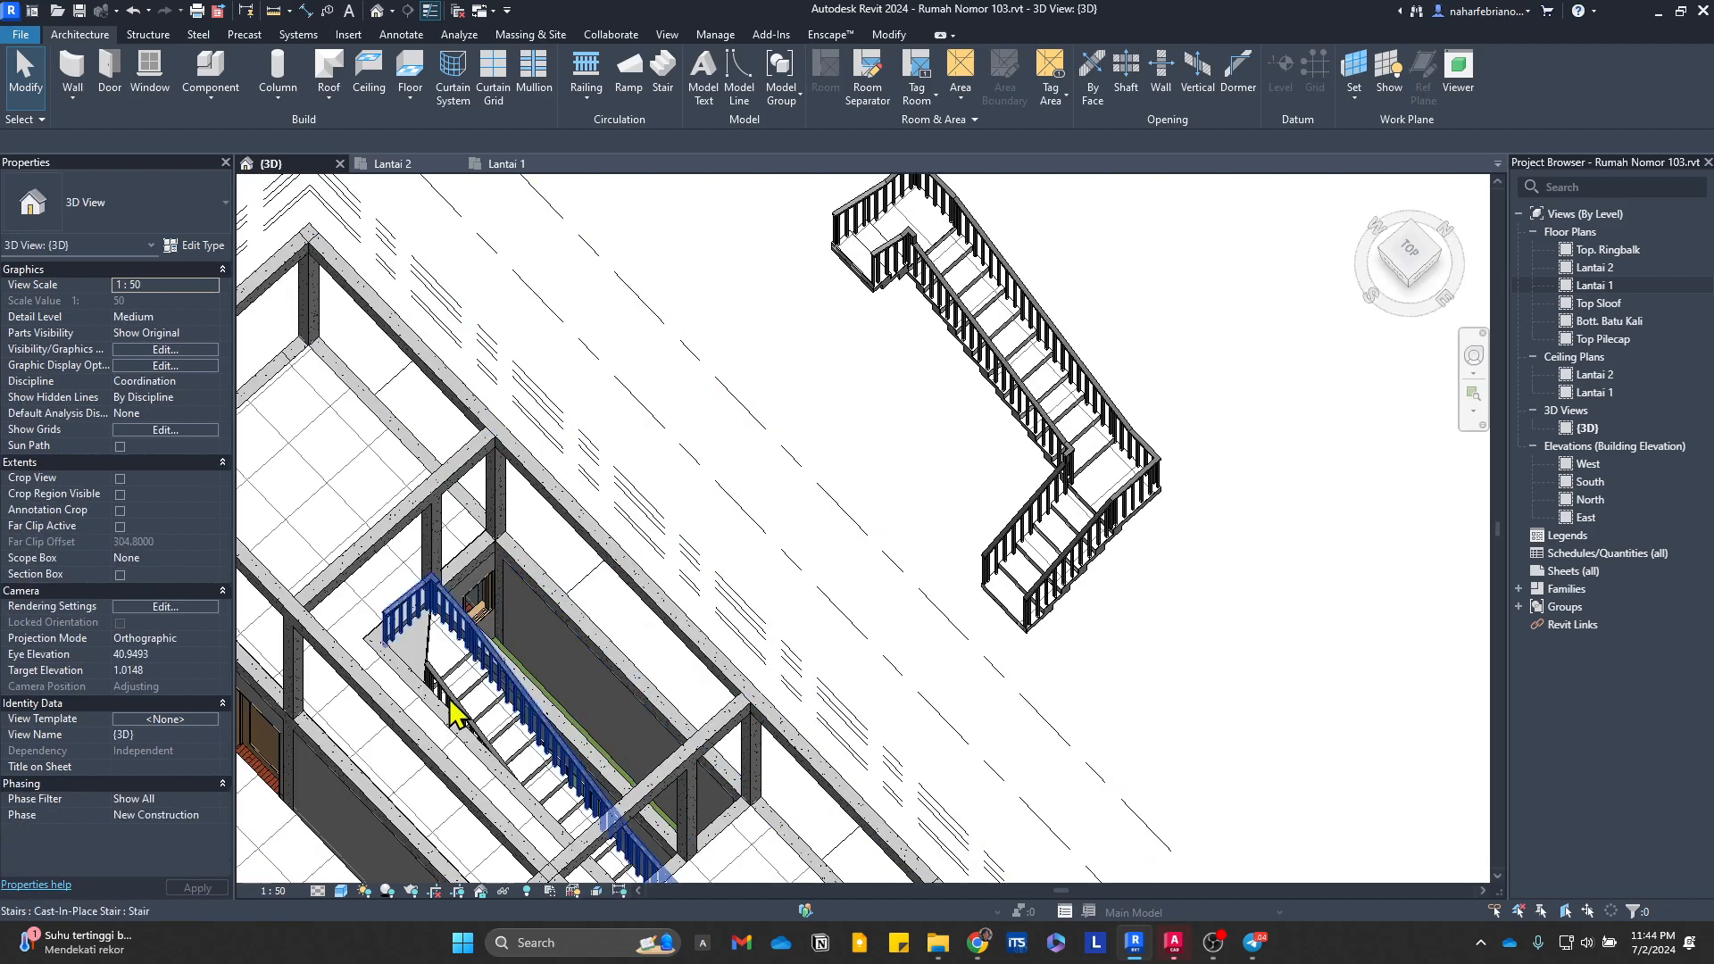
scroll(451, 703, "up", 3)
middle_click_drag(558, 647, 949, 624)
scroll(949, 624, "down", 2)
middle_click_drag(1294, 768, 987, 716)
scroll(938, 622, "up", 2)
scroll(988, 716, "down", 2)
middle_click_drag(977, 732, 366, 313)
scroll(536, 376, "up", 1)
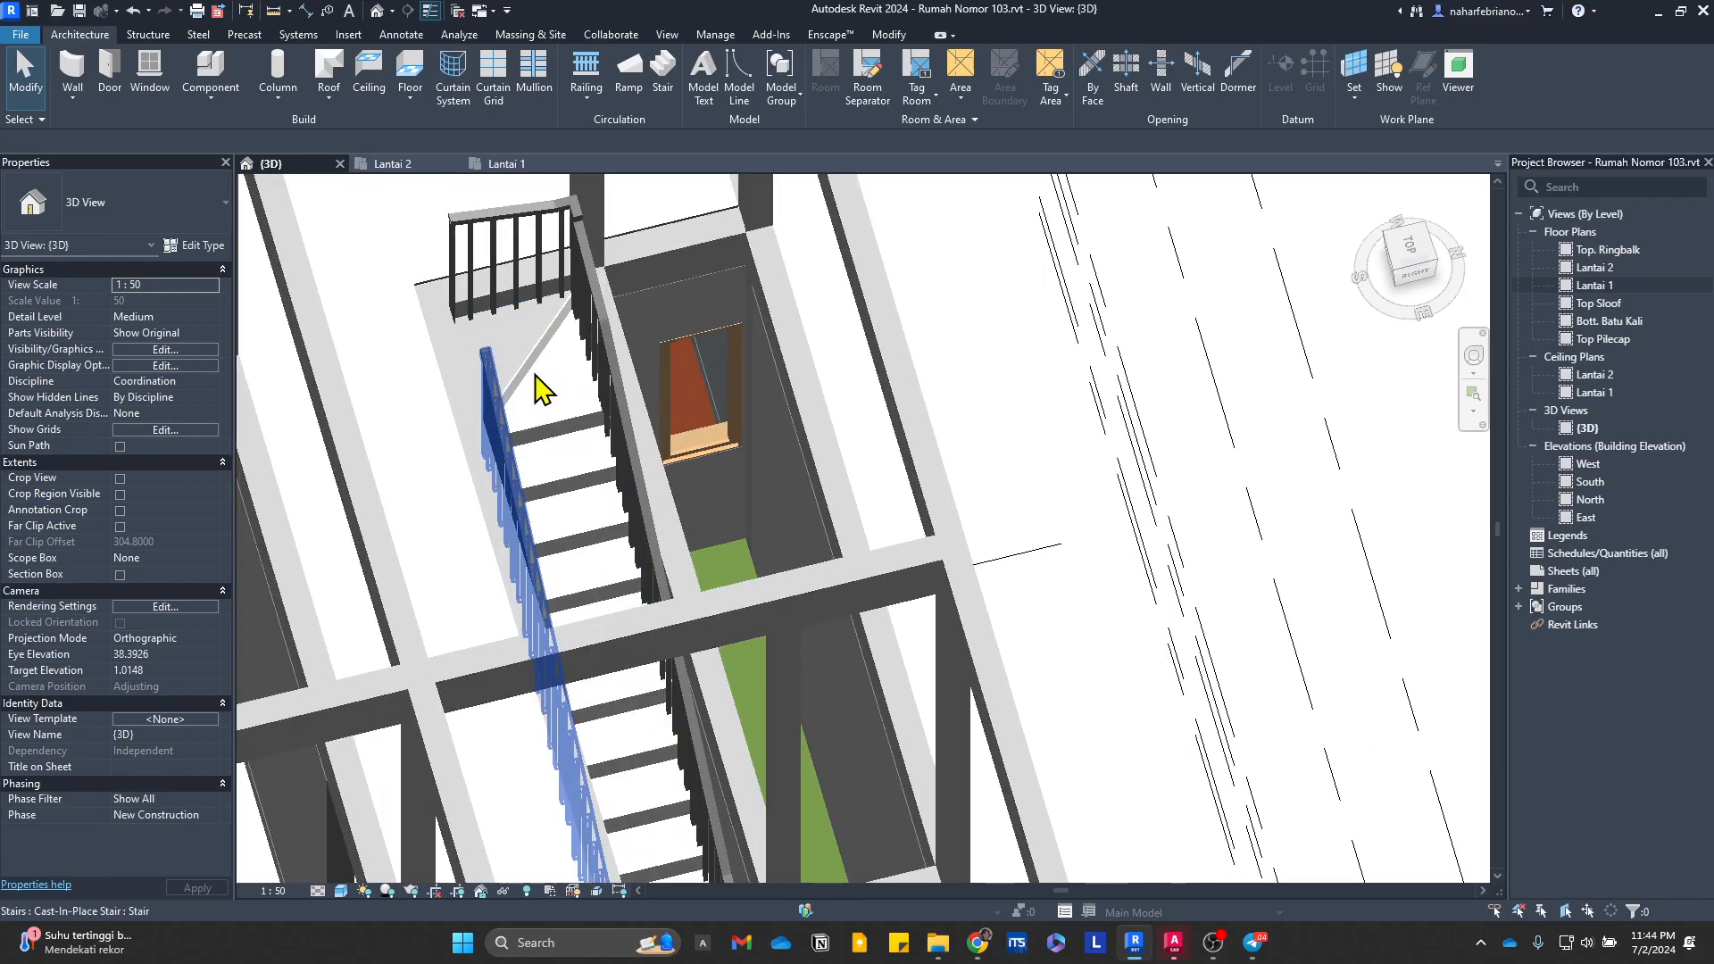
scroll(535, 388, "up", 1)
Step: Examine the stair's uppermost tread and end riser where they meet the upper-floor beam
left_click(539, 382)
middle_click_drag(688, 413, 724, 448, "shift")
key("Escape")
middle_click_drag(788, 383, 856, 505, "shift")
left_click(802, 482)
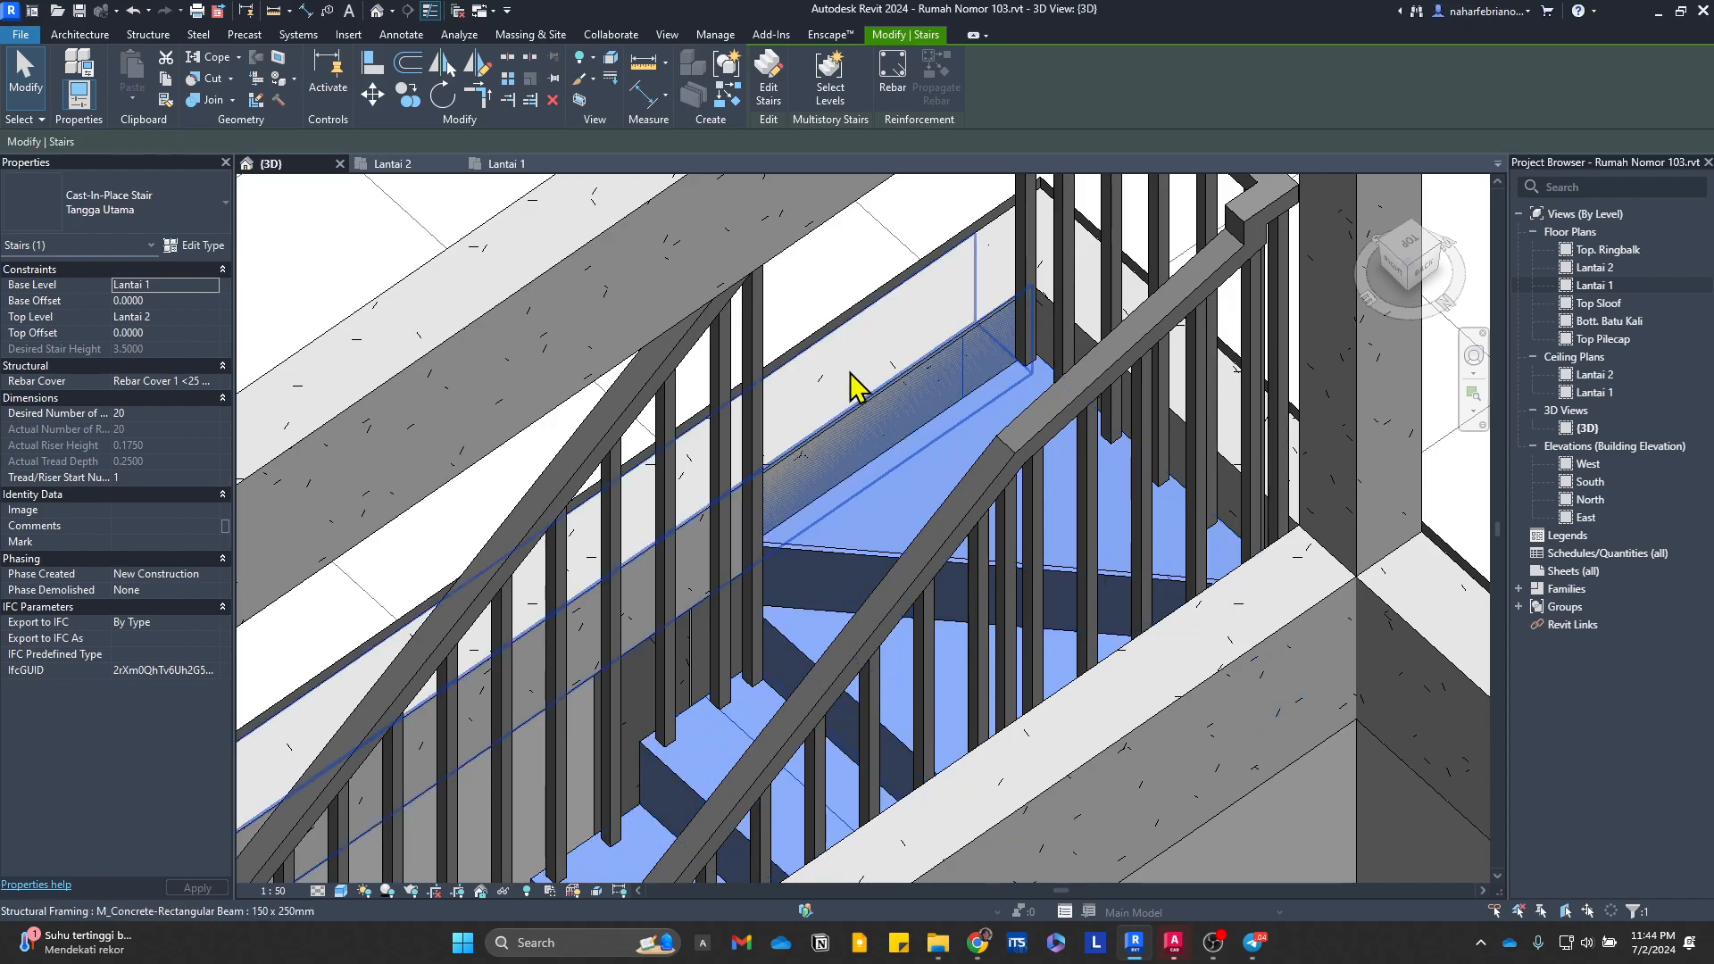
key("Escape")
scroll(902, 490, "down", 3)
left_click(903, 482)
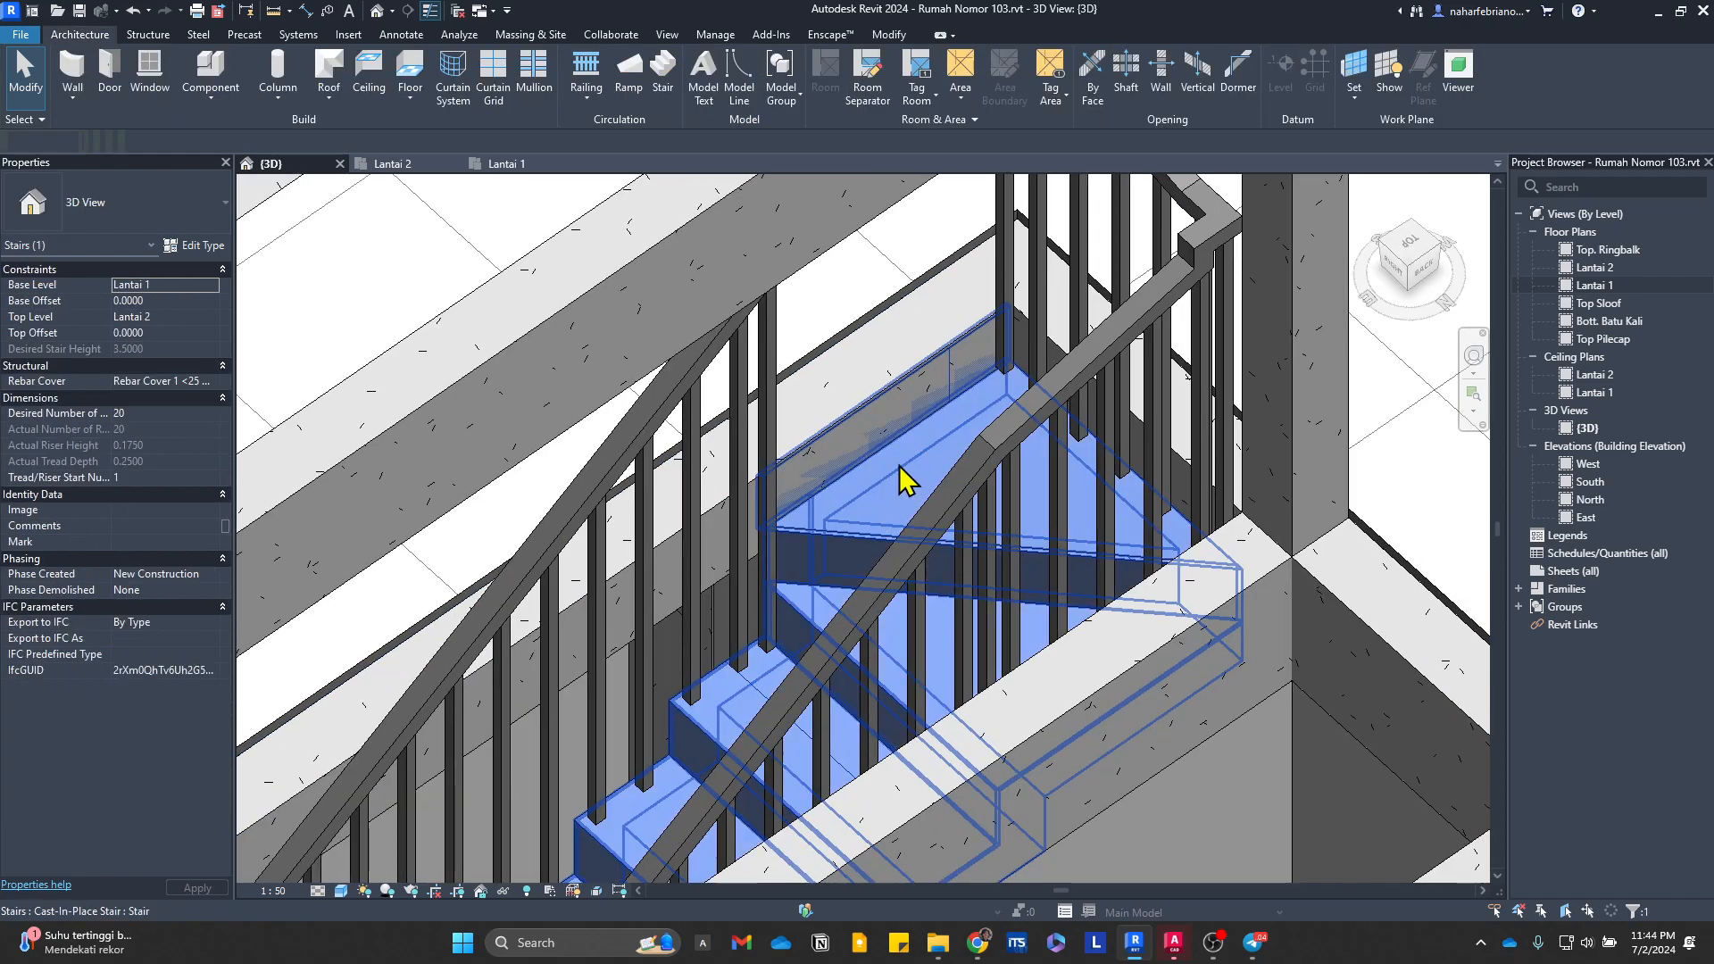
middle_click_drag(903, 482, 1192, 489, "shift")
scroll(846, 723, "up", 2)
key("Escape")
scroll(1155, 402, "down", 2)
middle_click_drag(1155, 402, 1012, 640)
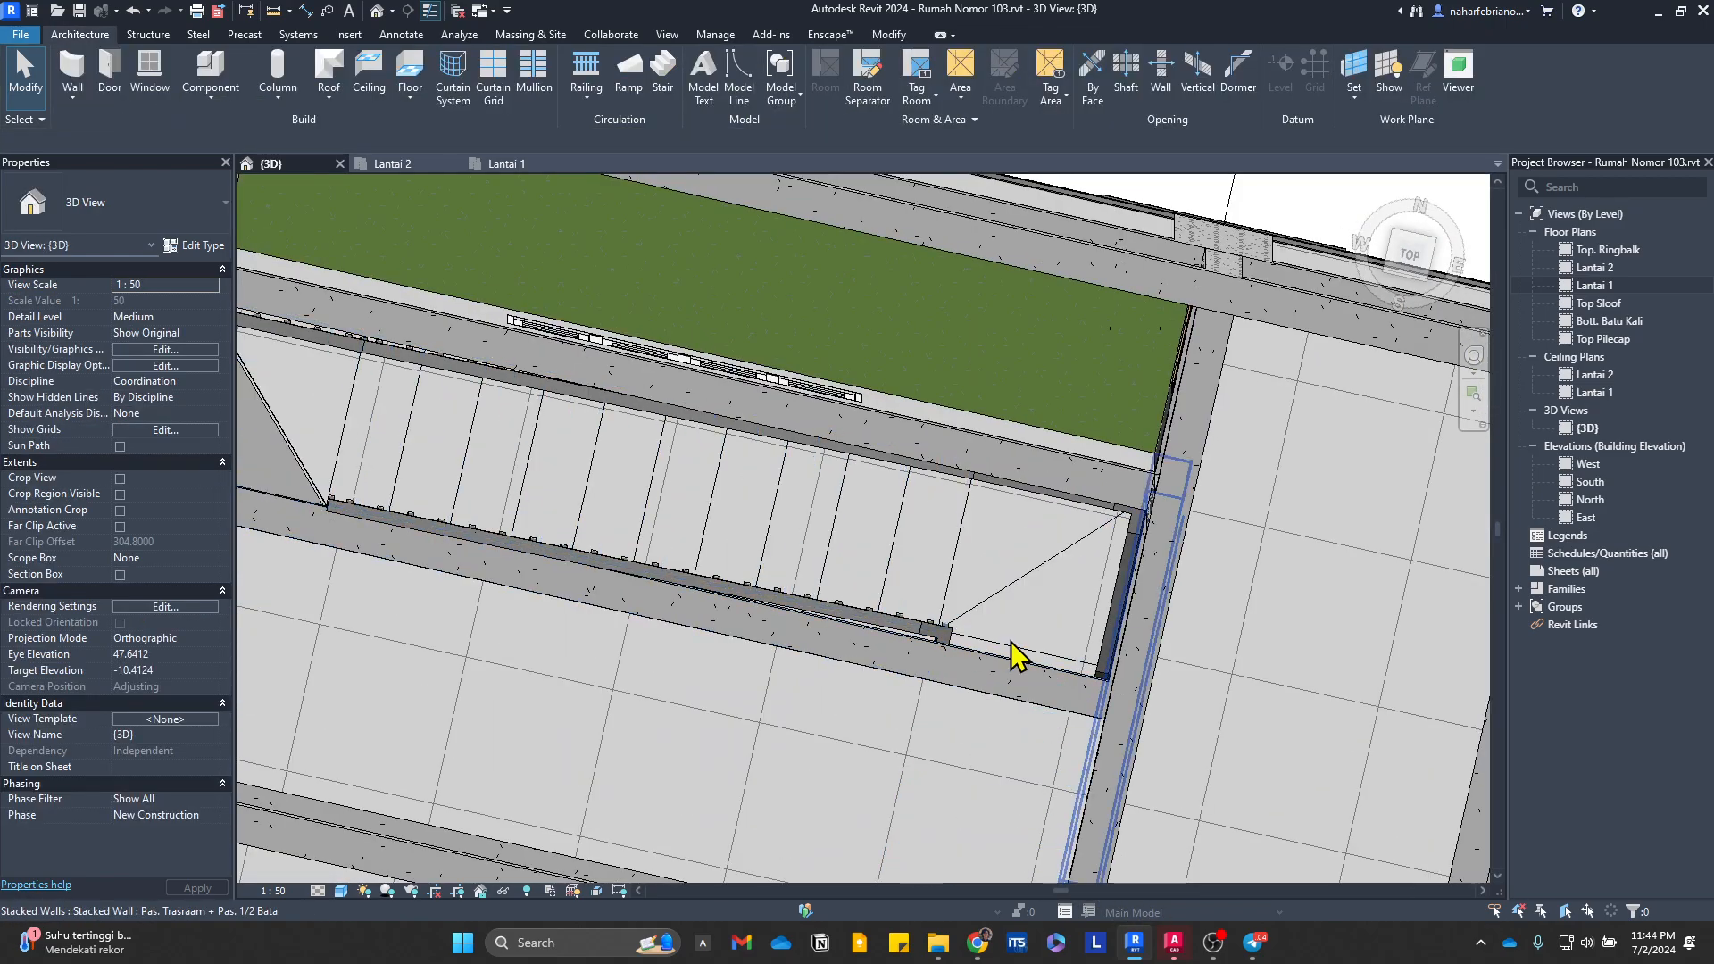
scroll(1169, 520, "down", 2)
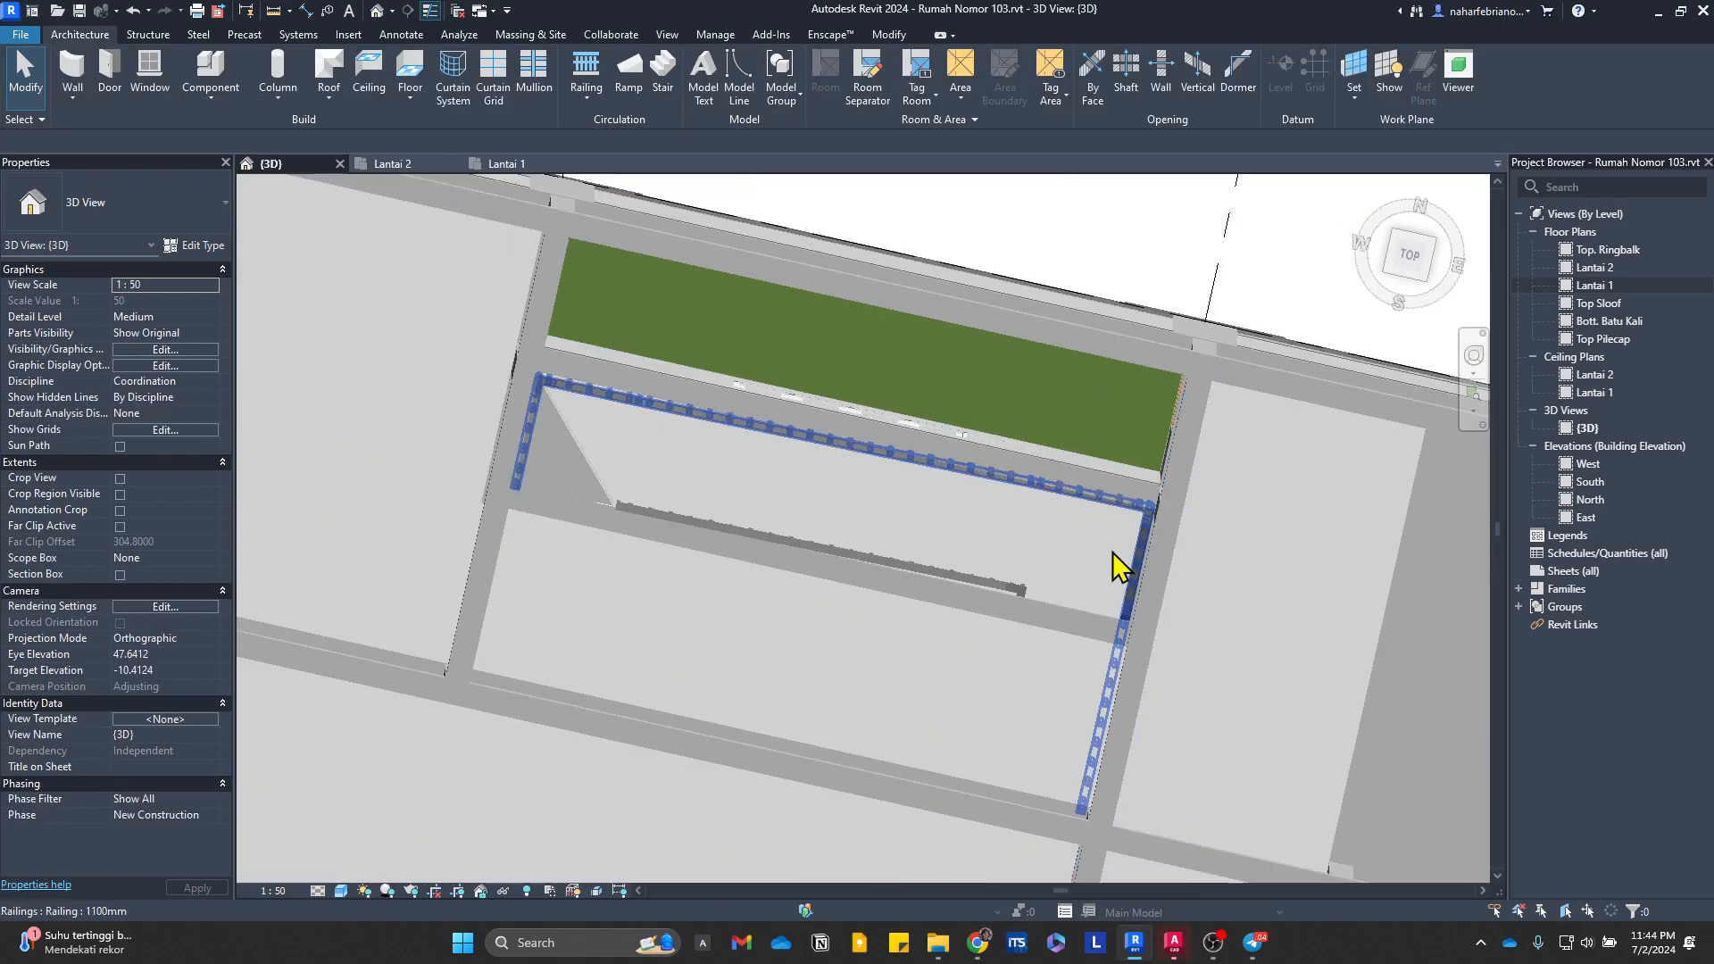
Step: Turn off End with Riser for the Tangga Utama stair's run, finish the stair edit and save the project
left_click(595, 490)
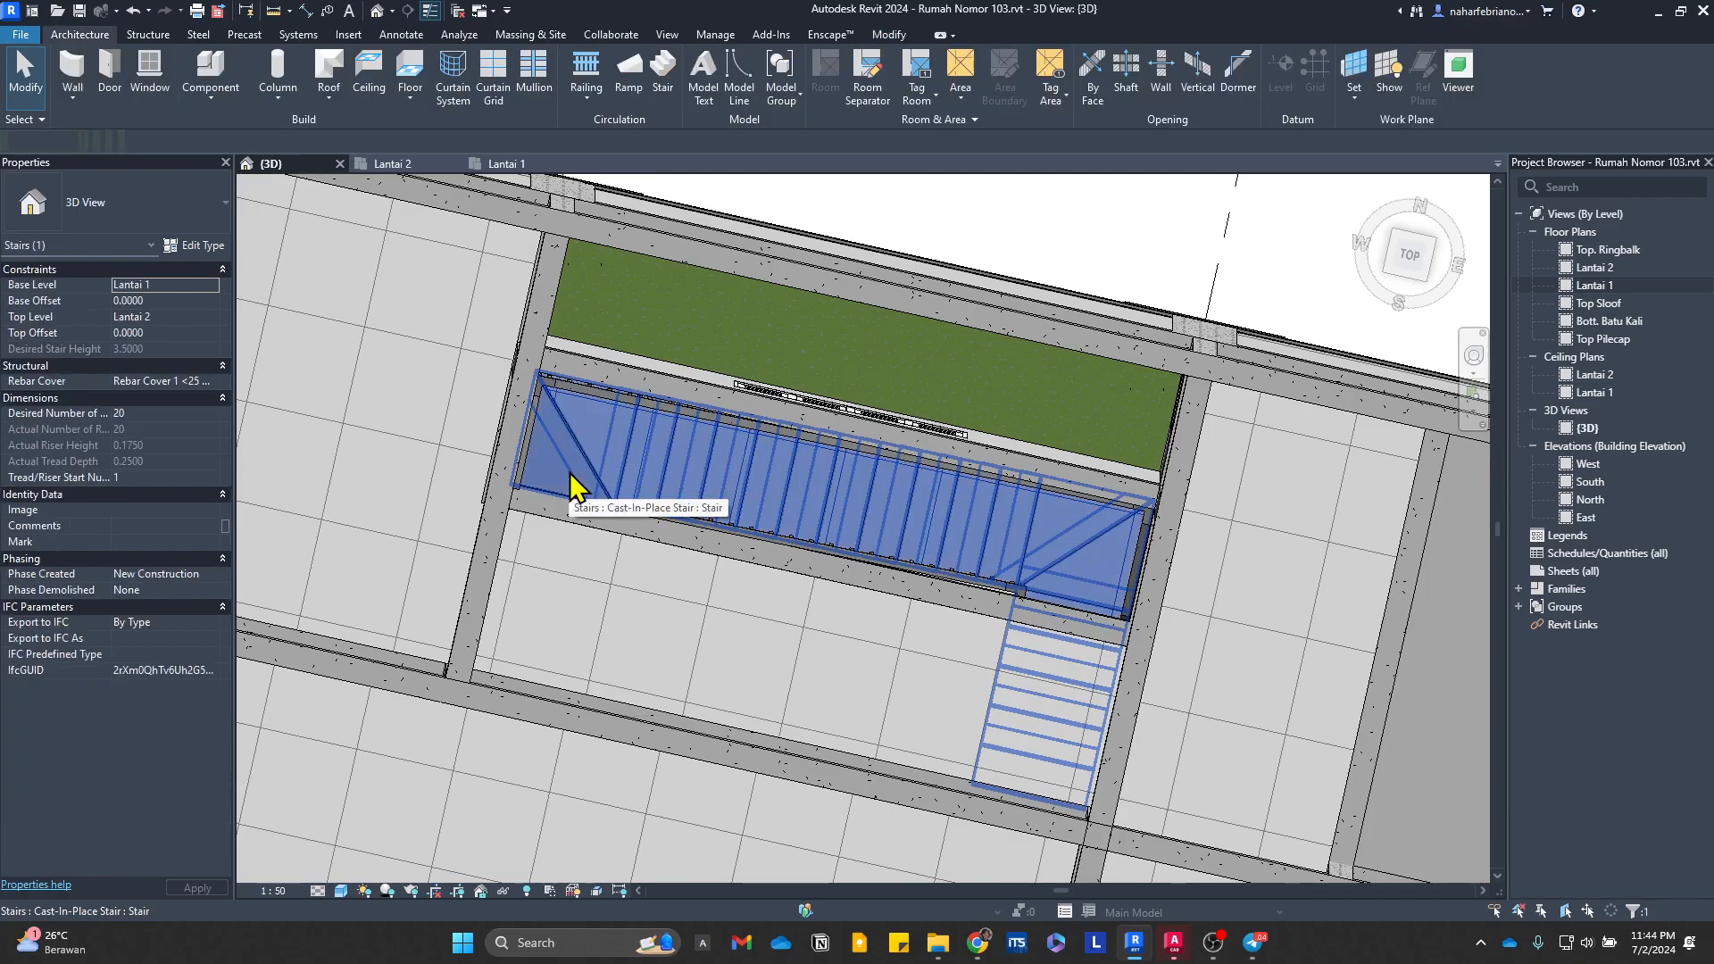
double_click(576, 486)
left_click(594, 489)
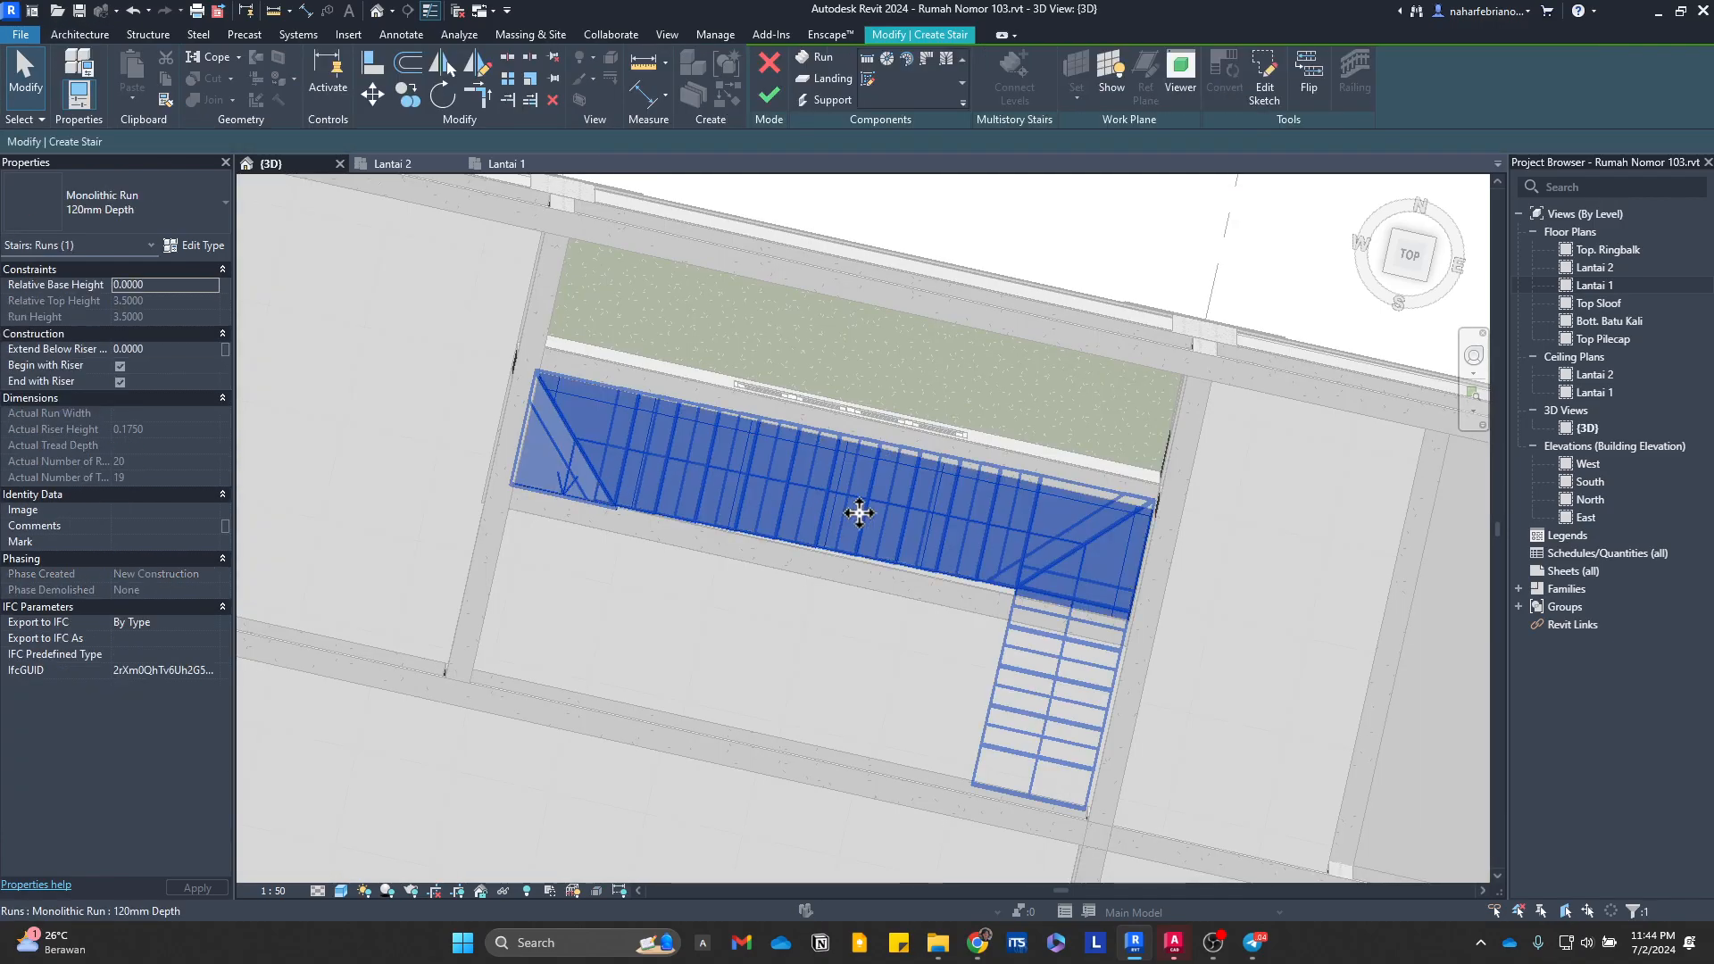
scroll(395, 473, "up", 2)
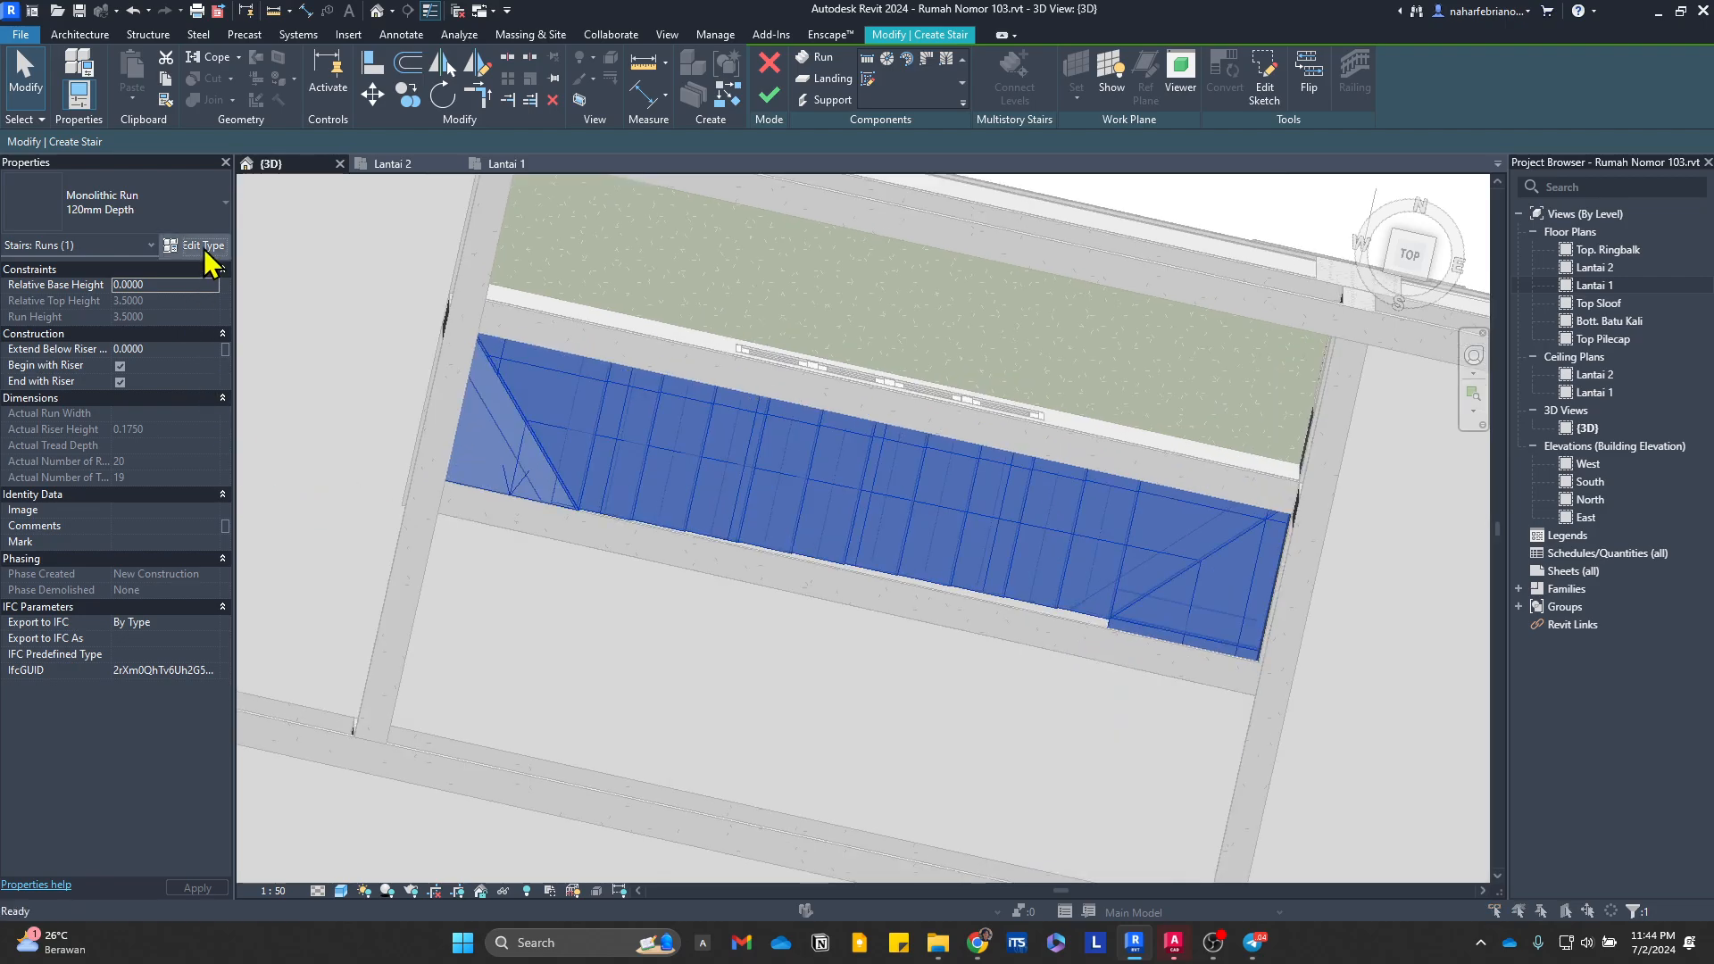
left_click(195, 245)
key("Escape")
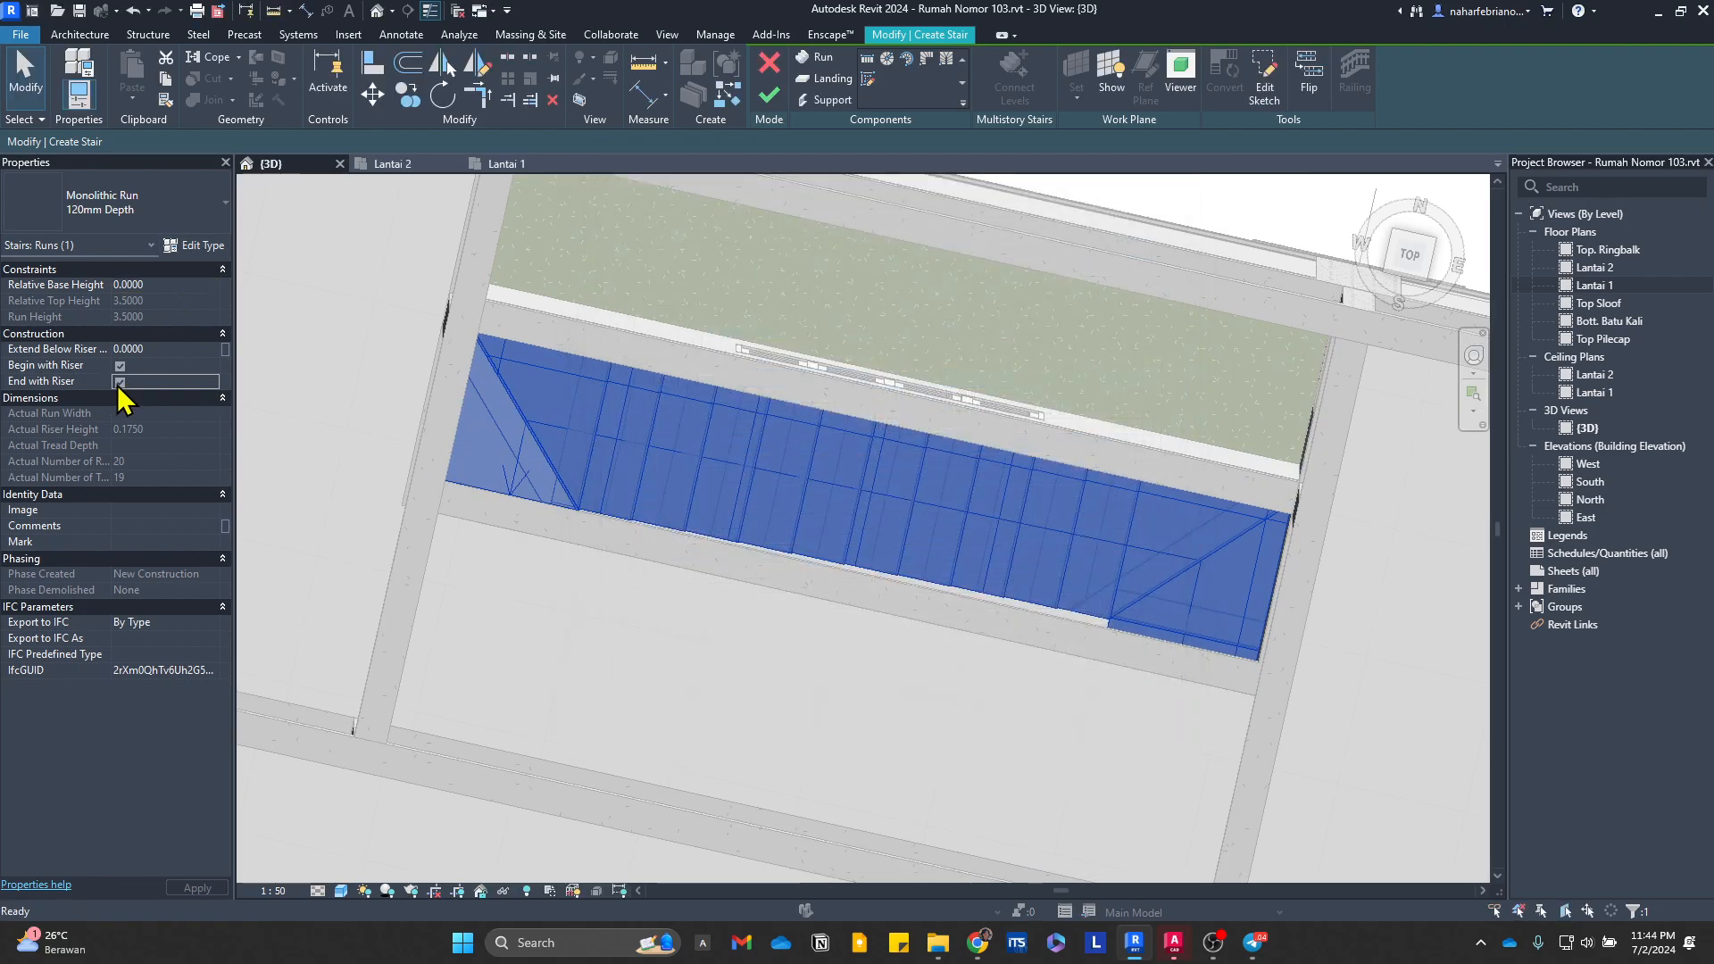
left_click(118, 384)
left_click(421, 387)
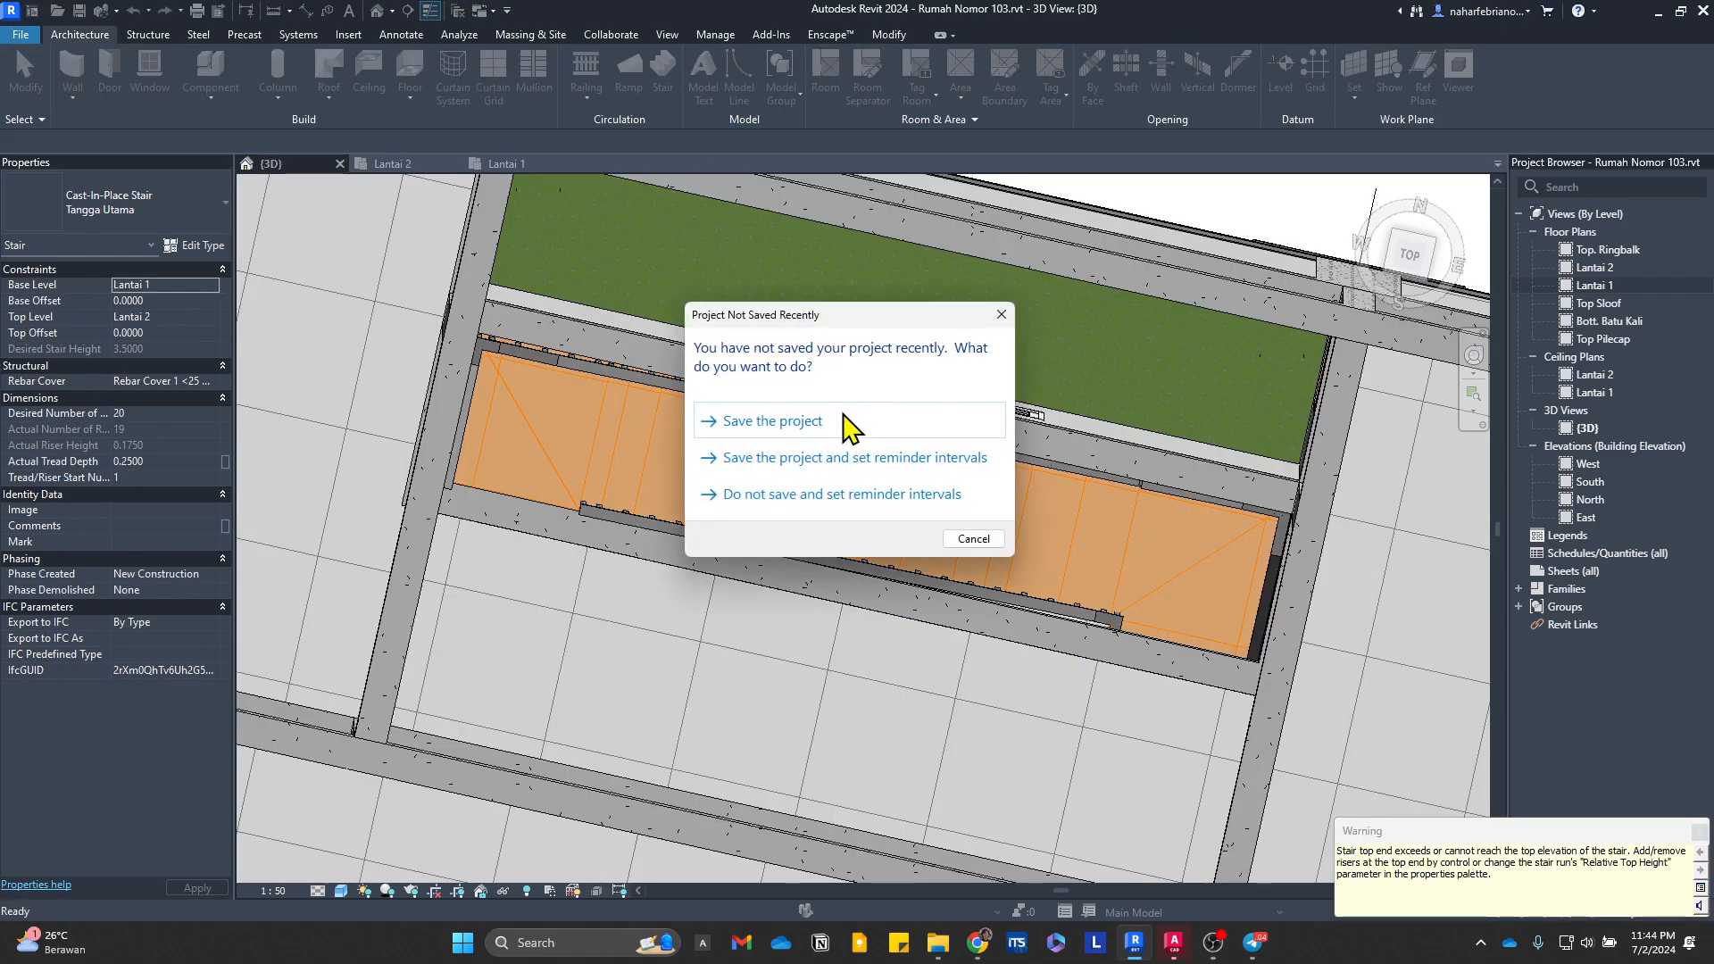
left_click(845, 419)
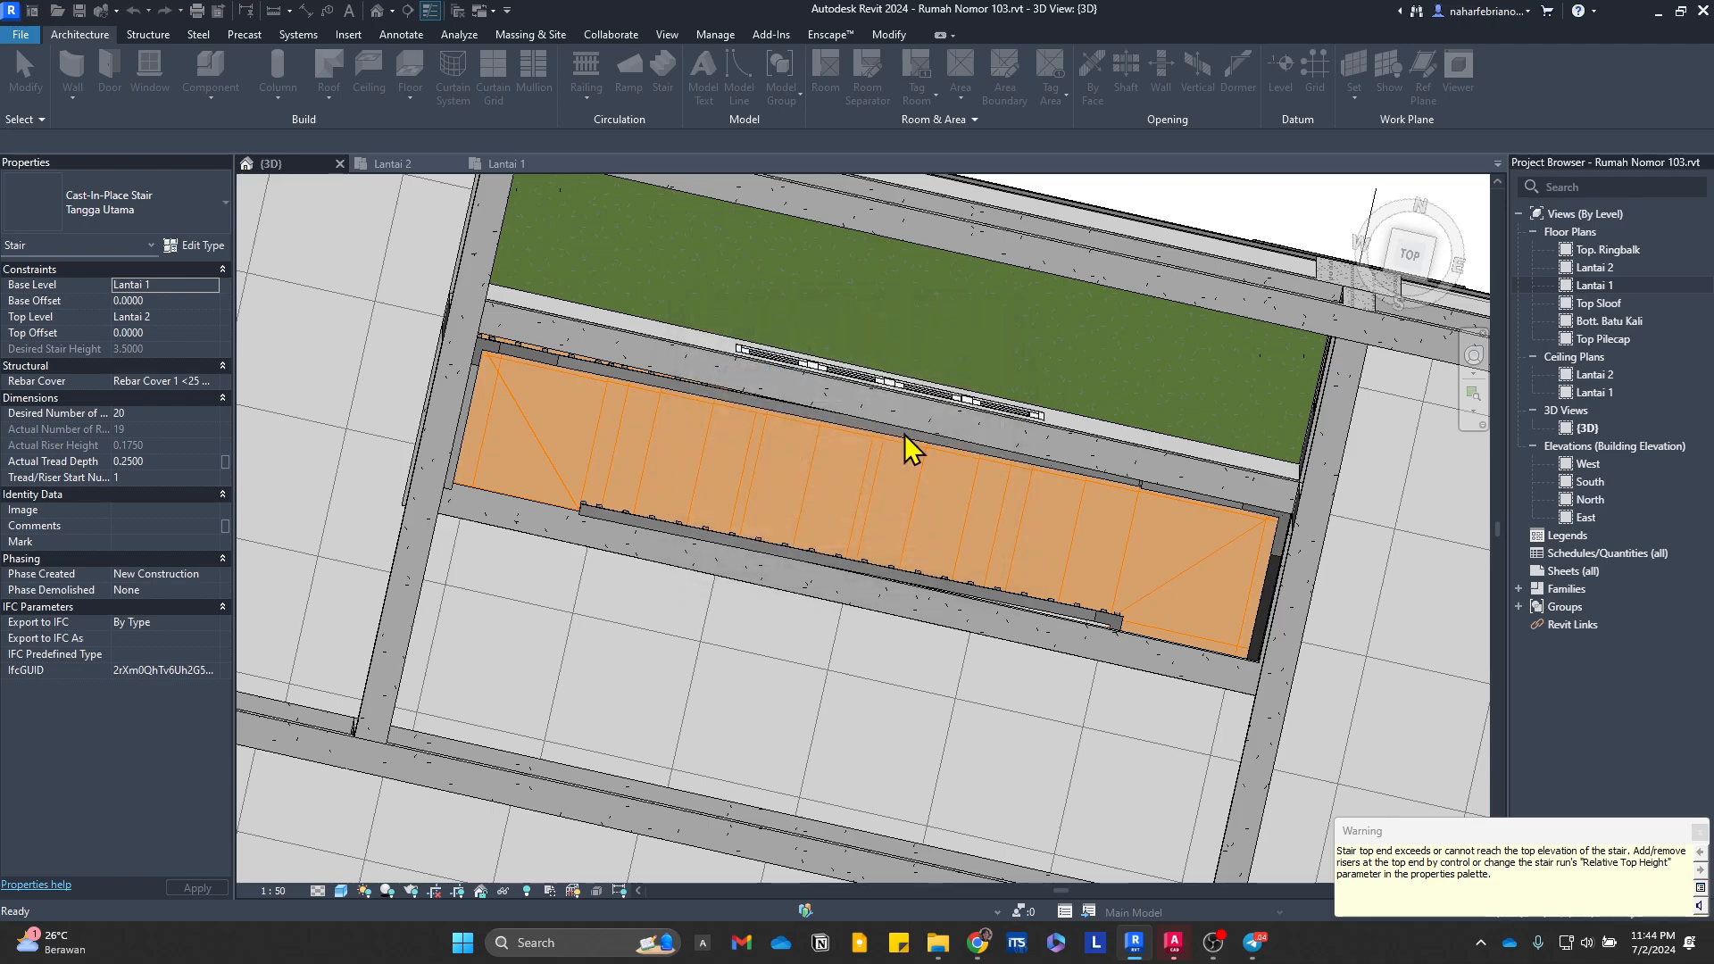
key("Escape")
Step: Delete the 1100mm railing along the outer wall side of the moved stair
scroll(1289, 646, "down", 1)
middle_click_drag(1283, 653, 638, 393)
scroll(1223, 460, "up", 5)
middle_click_drag(1159, 413, 1098, 581, "shift")
middle_click_drag(981, 486, 1036, 589, "shift")
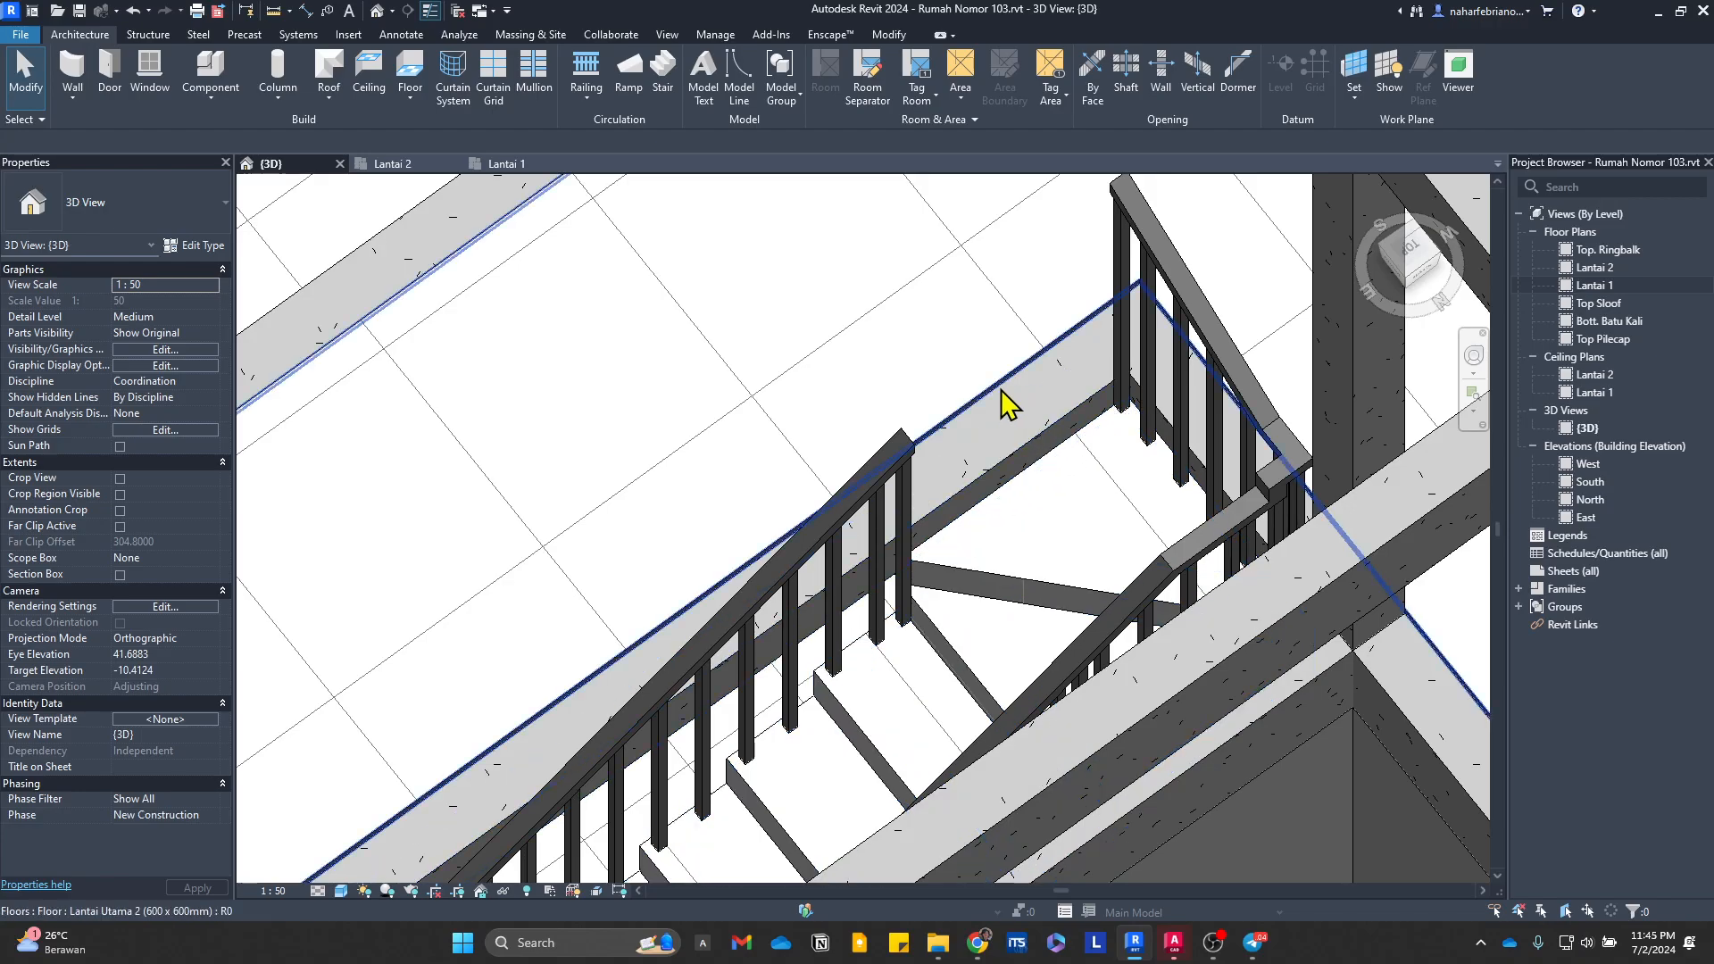
scroll(940, 412, "down", 4)
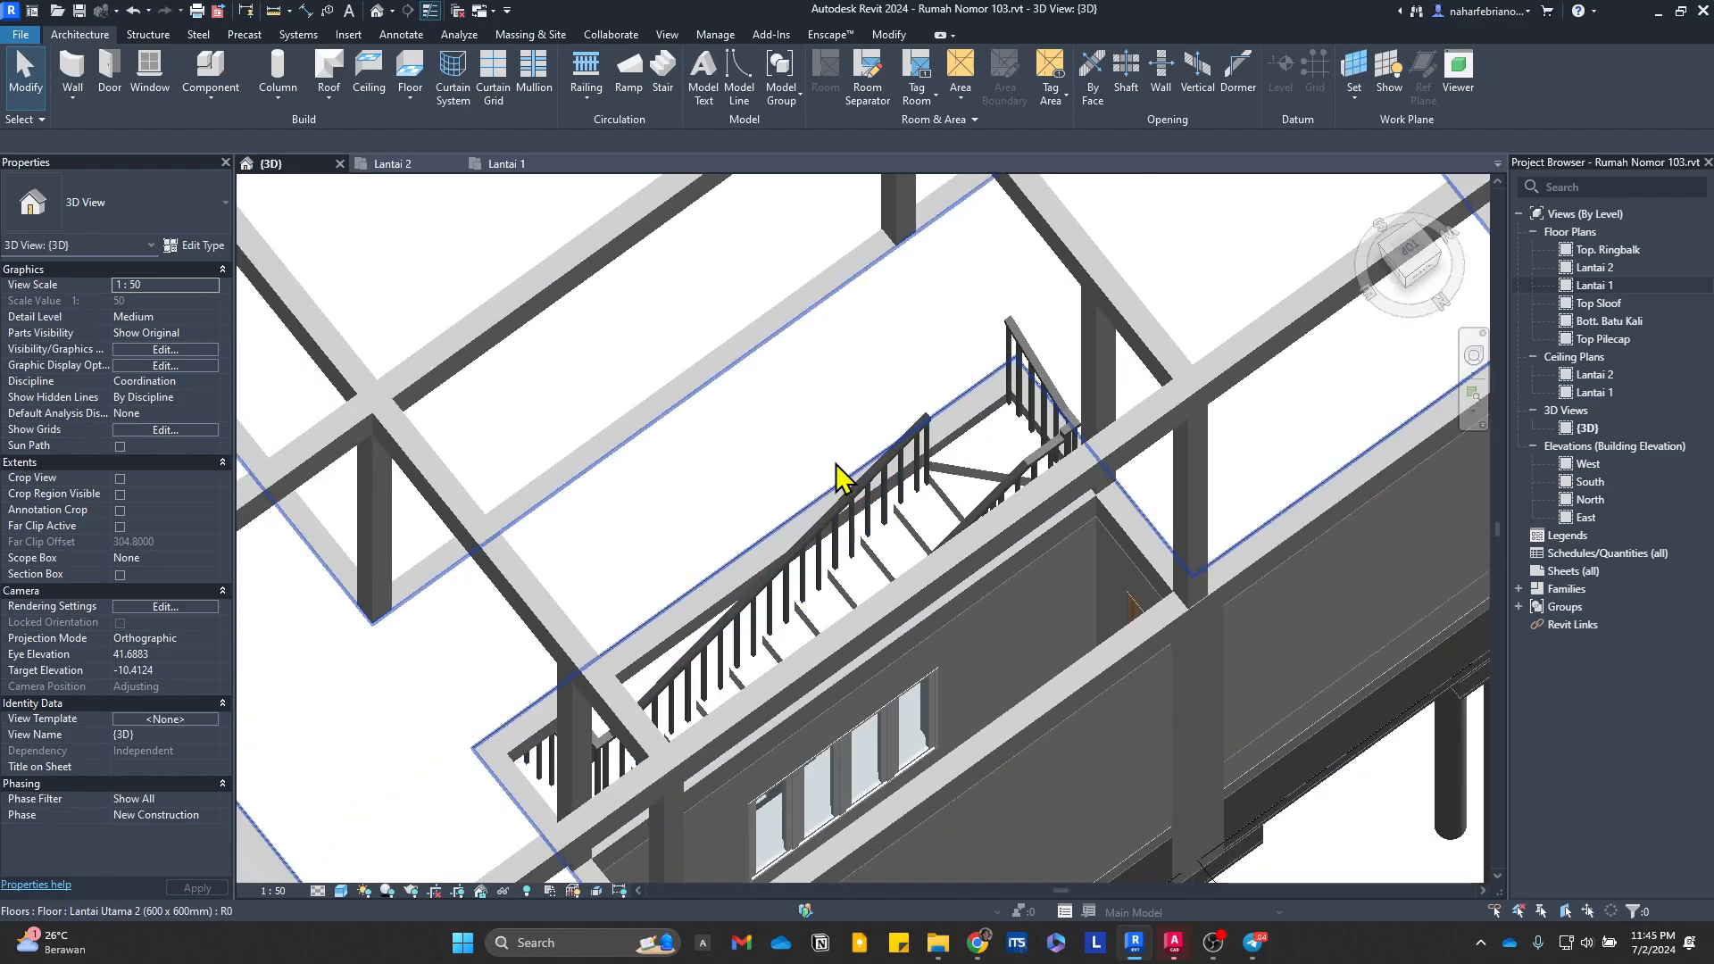
middle_click_drag(674, 540, 1166, 525, "shift")
left_click(848, 444)
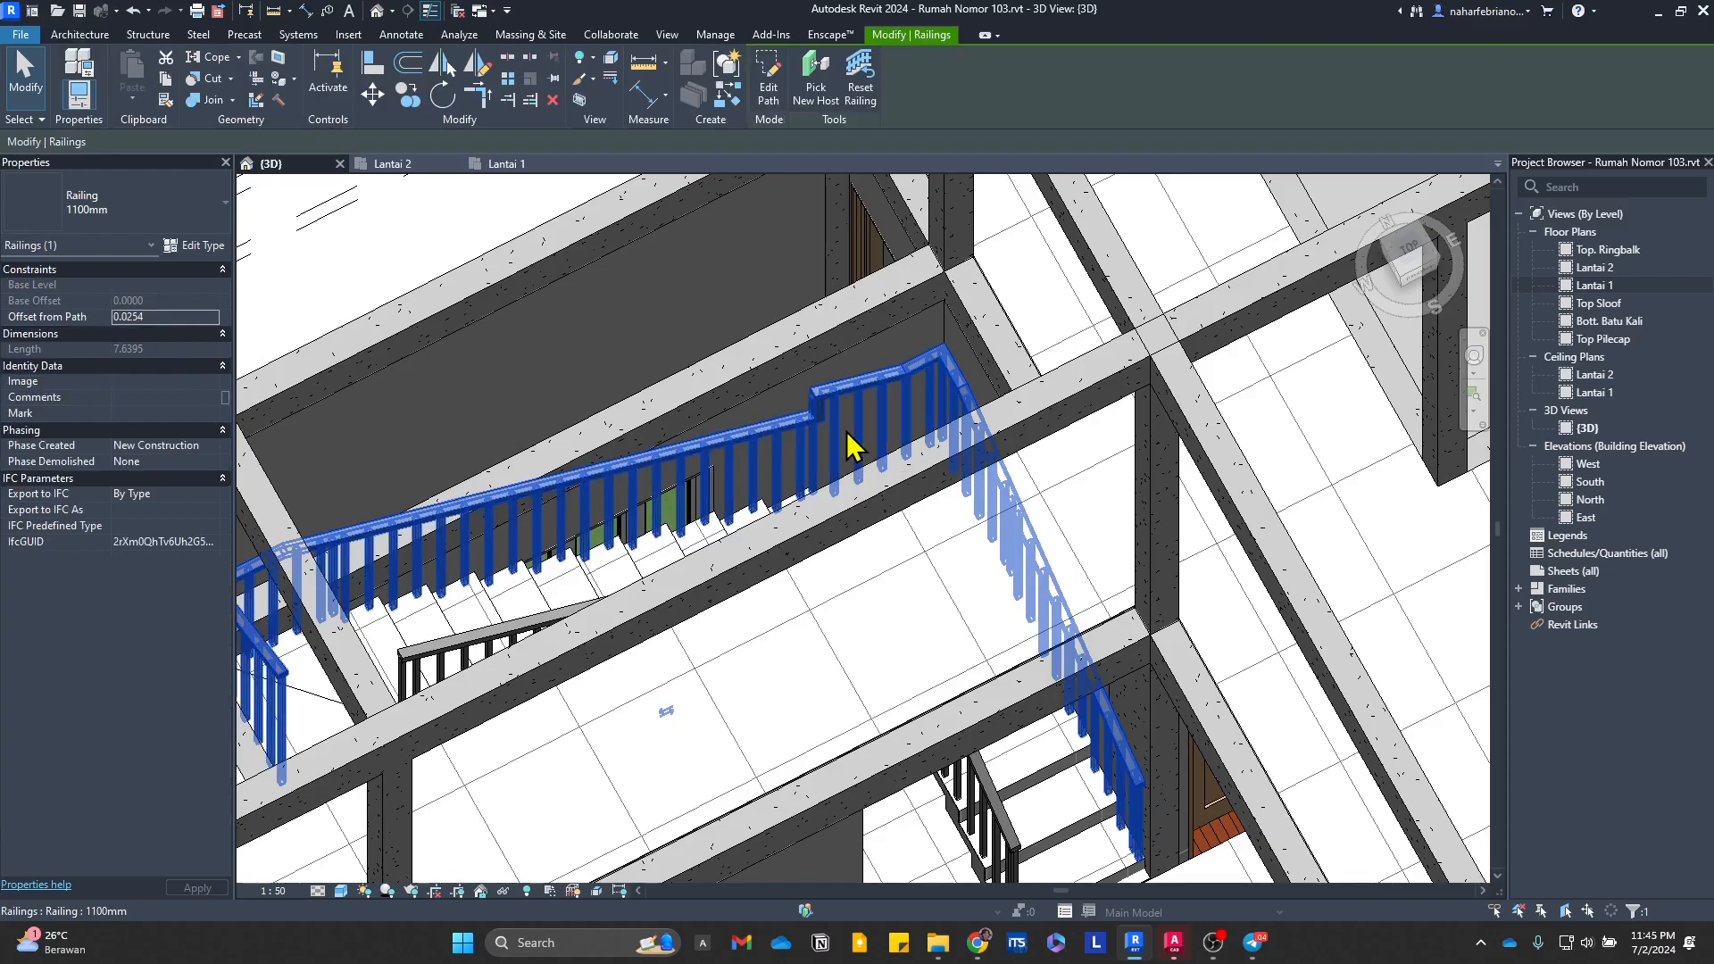
key("Delete")
scroll(918, 440, "down", 3)
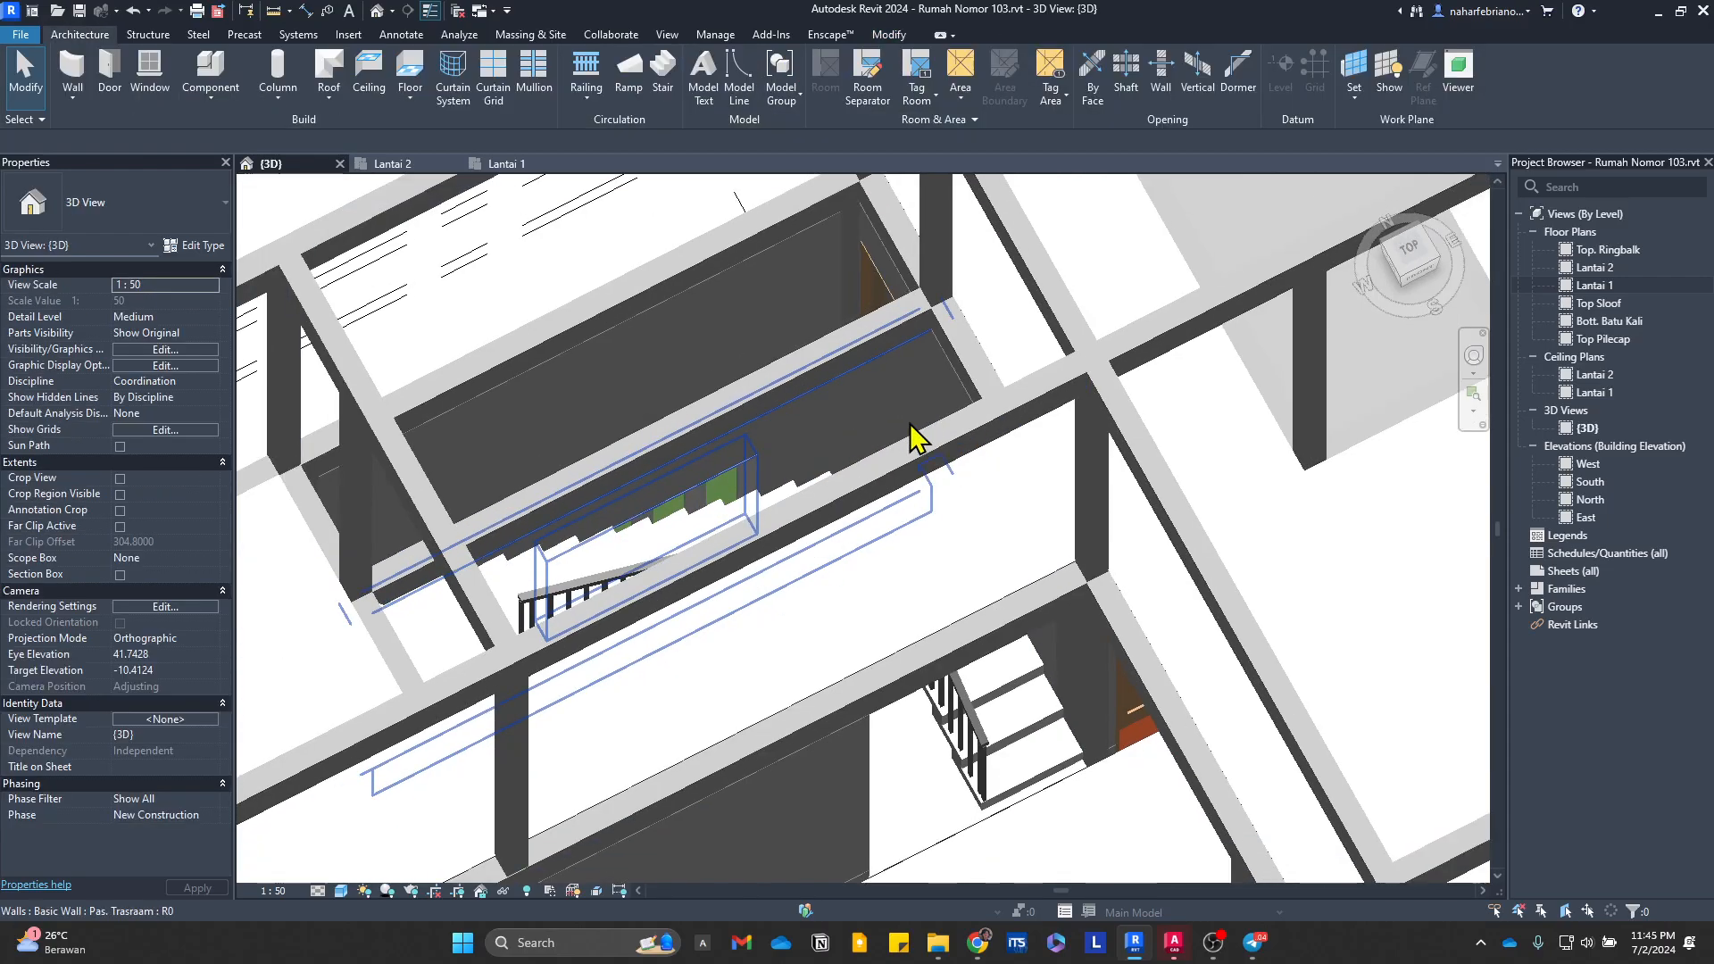
Step: Inspect the stair's remaining inner railing and its upper end at the floor opening
middle_click_drag(852, 567, 1285, 455)
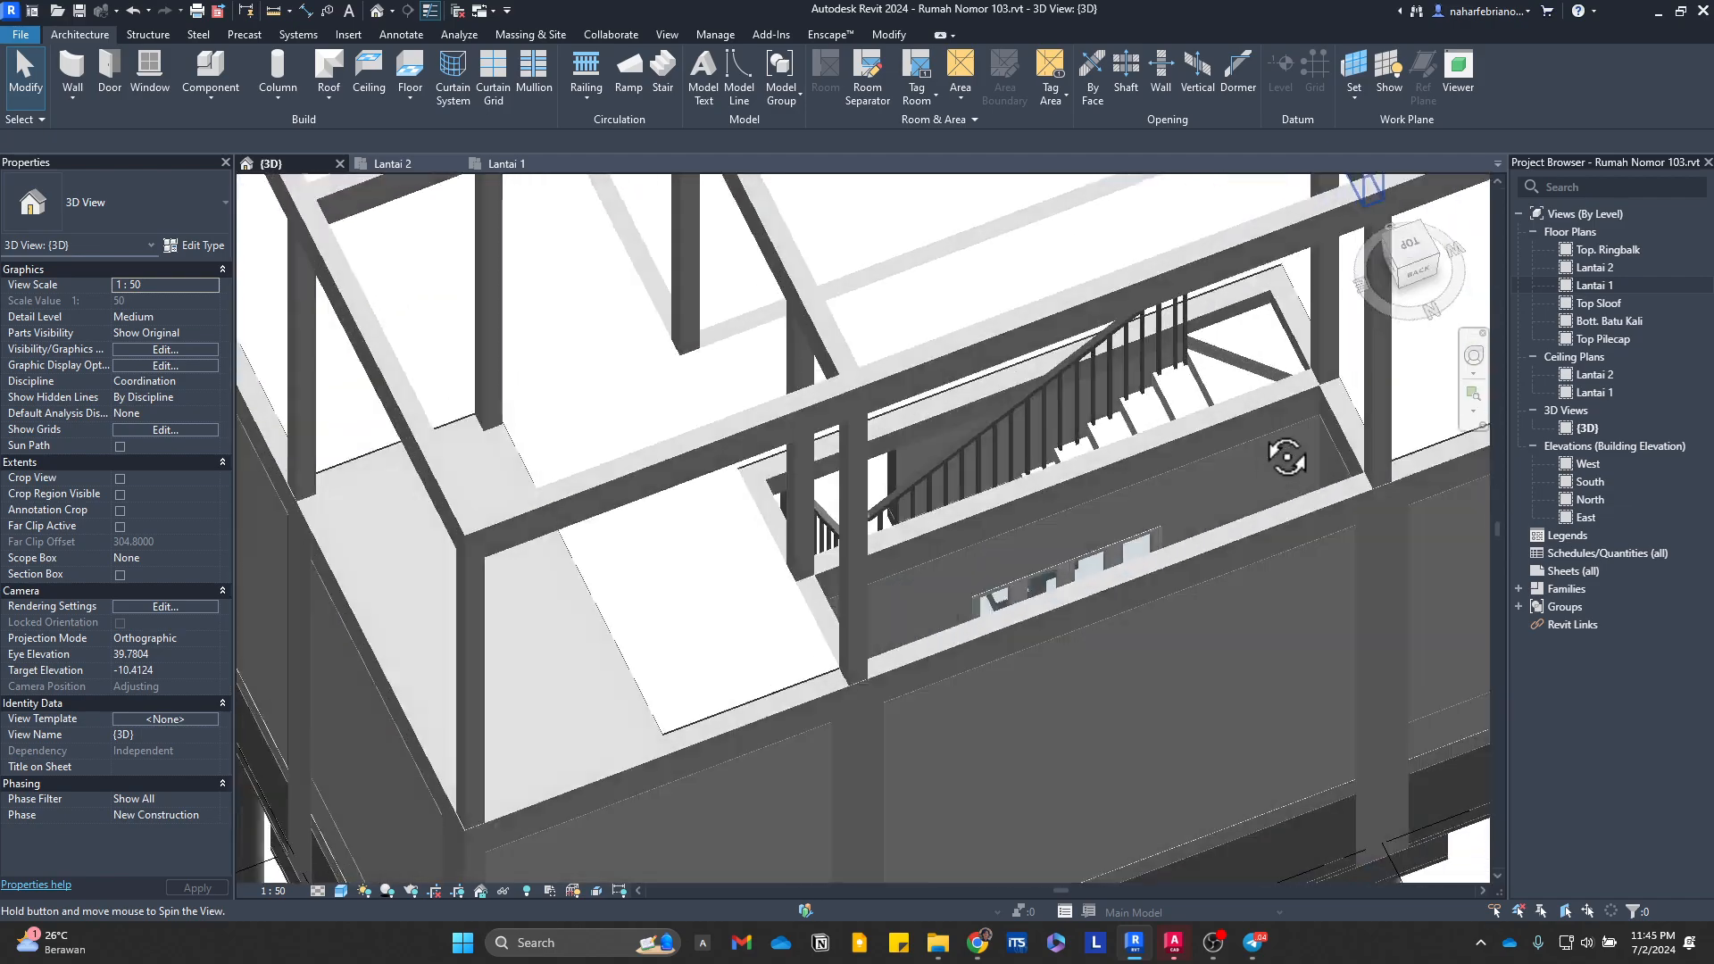
scroll(1251, 291, "up", 4)
middle_click_drag(1251, 290, 1160, 388, "shift")
middle_click_drag(1160, 388, 901, 558)
scroll(1032, 375, "down", 4)
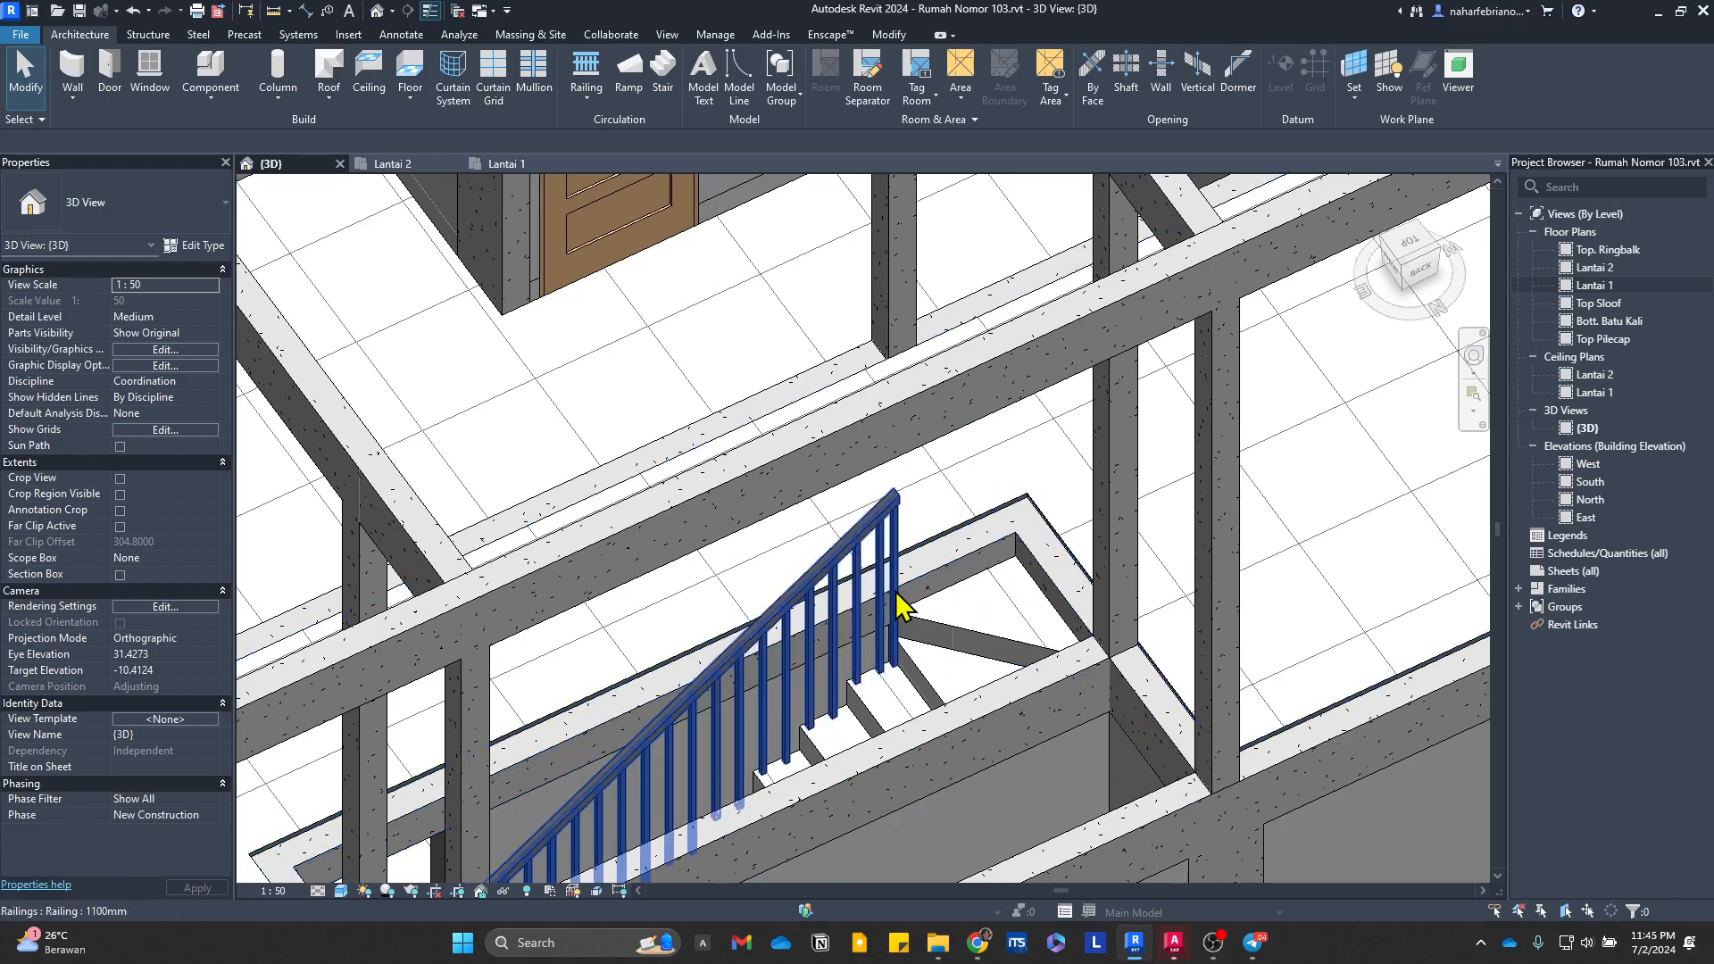
scroll(956, 533, "down", 4)
middle_click_drag(919, 459, 1273, 767, "shift")
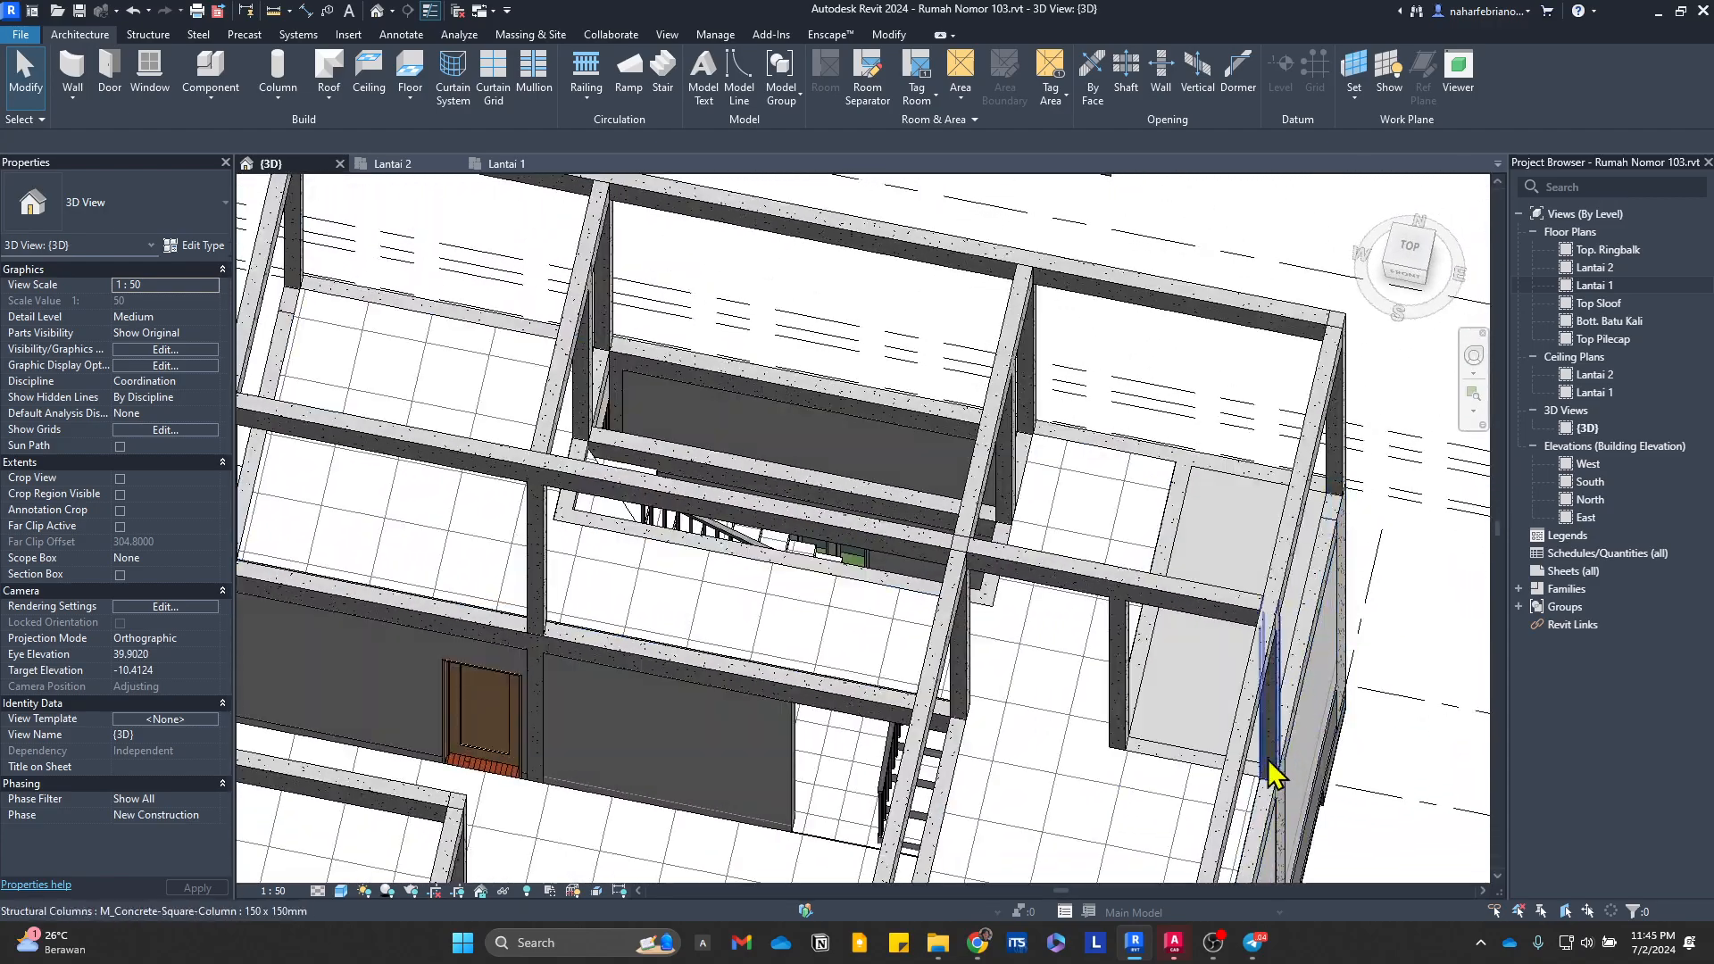
Step: Switch to the AutoCAD house drawing and examine the section through the upper-floor R.KELUARGA at the edge of the floor opening
left_click(1173, 945)
middle_click_drag(914, 548, 664, 628)
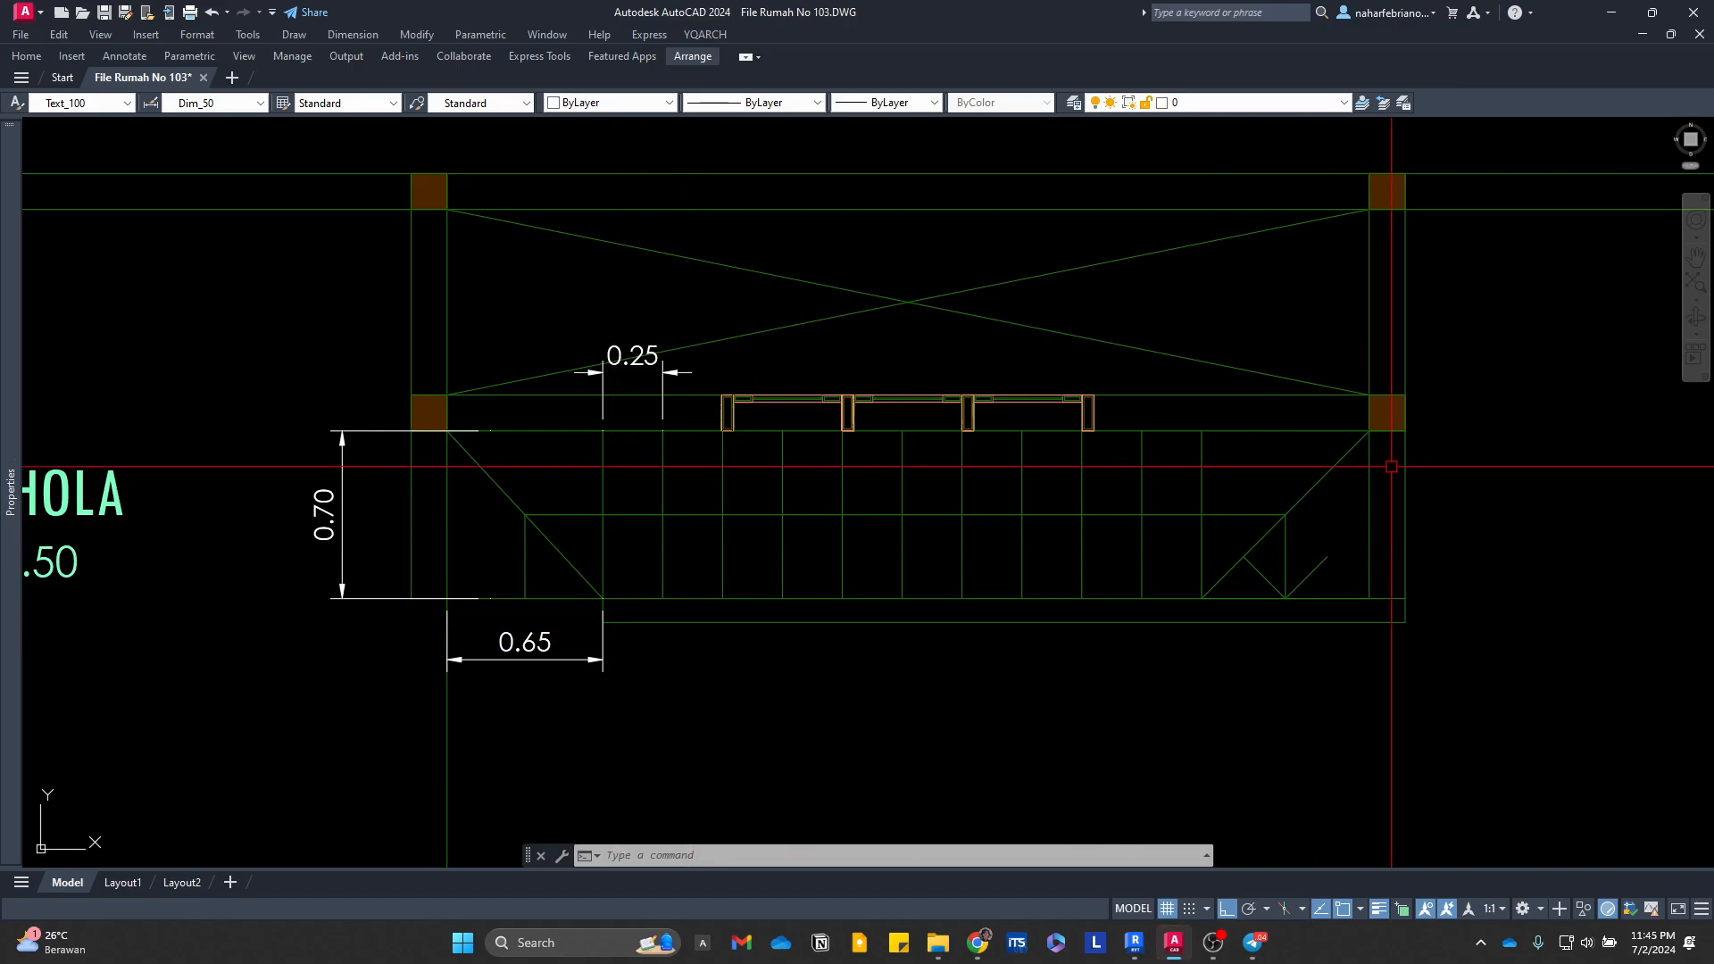
scroll(1317, 562, "down", 10)
middle_click_drag(1589, 639, 489, 506)
scroll(794, 603, "up", 6)
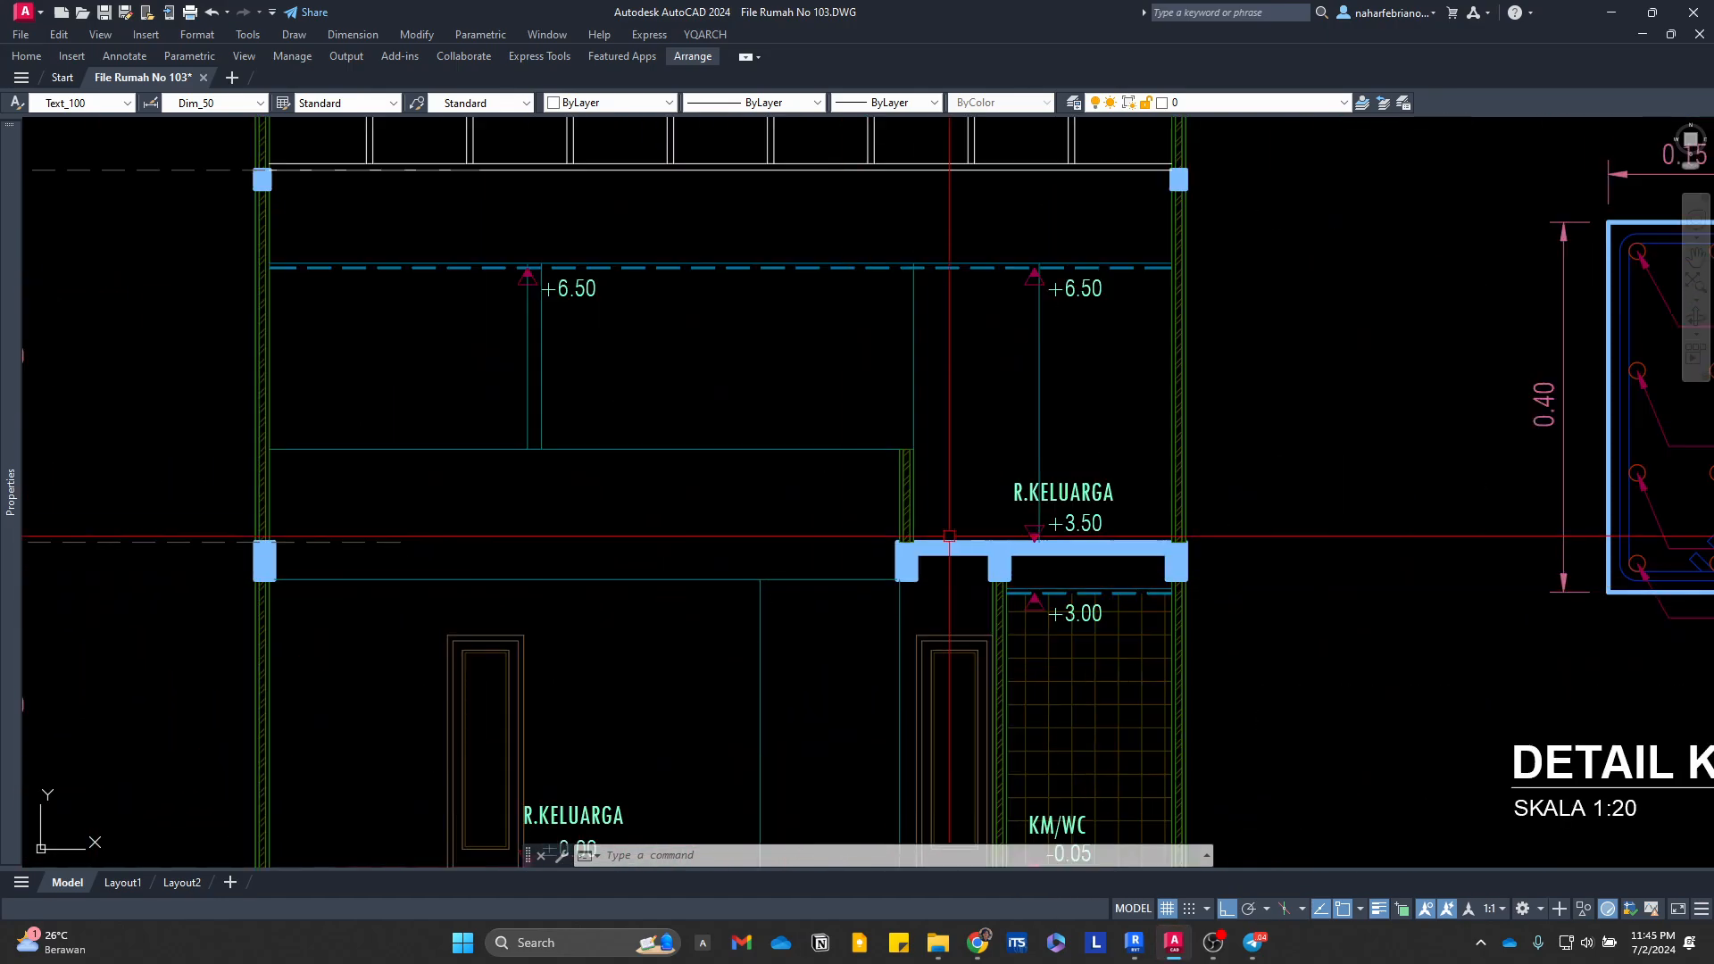
Step: Examine section POTONGAN A-A and the ground-floor plan around the stair and KM/WC to locate the section cut
scroll(949, 537, "down", 8)
middle_click_drag(821, 527, 1117, 518)
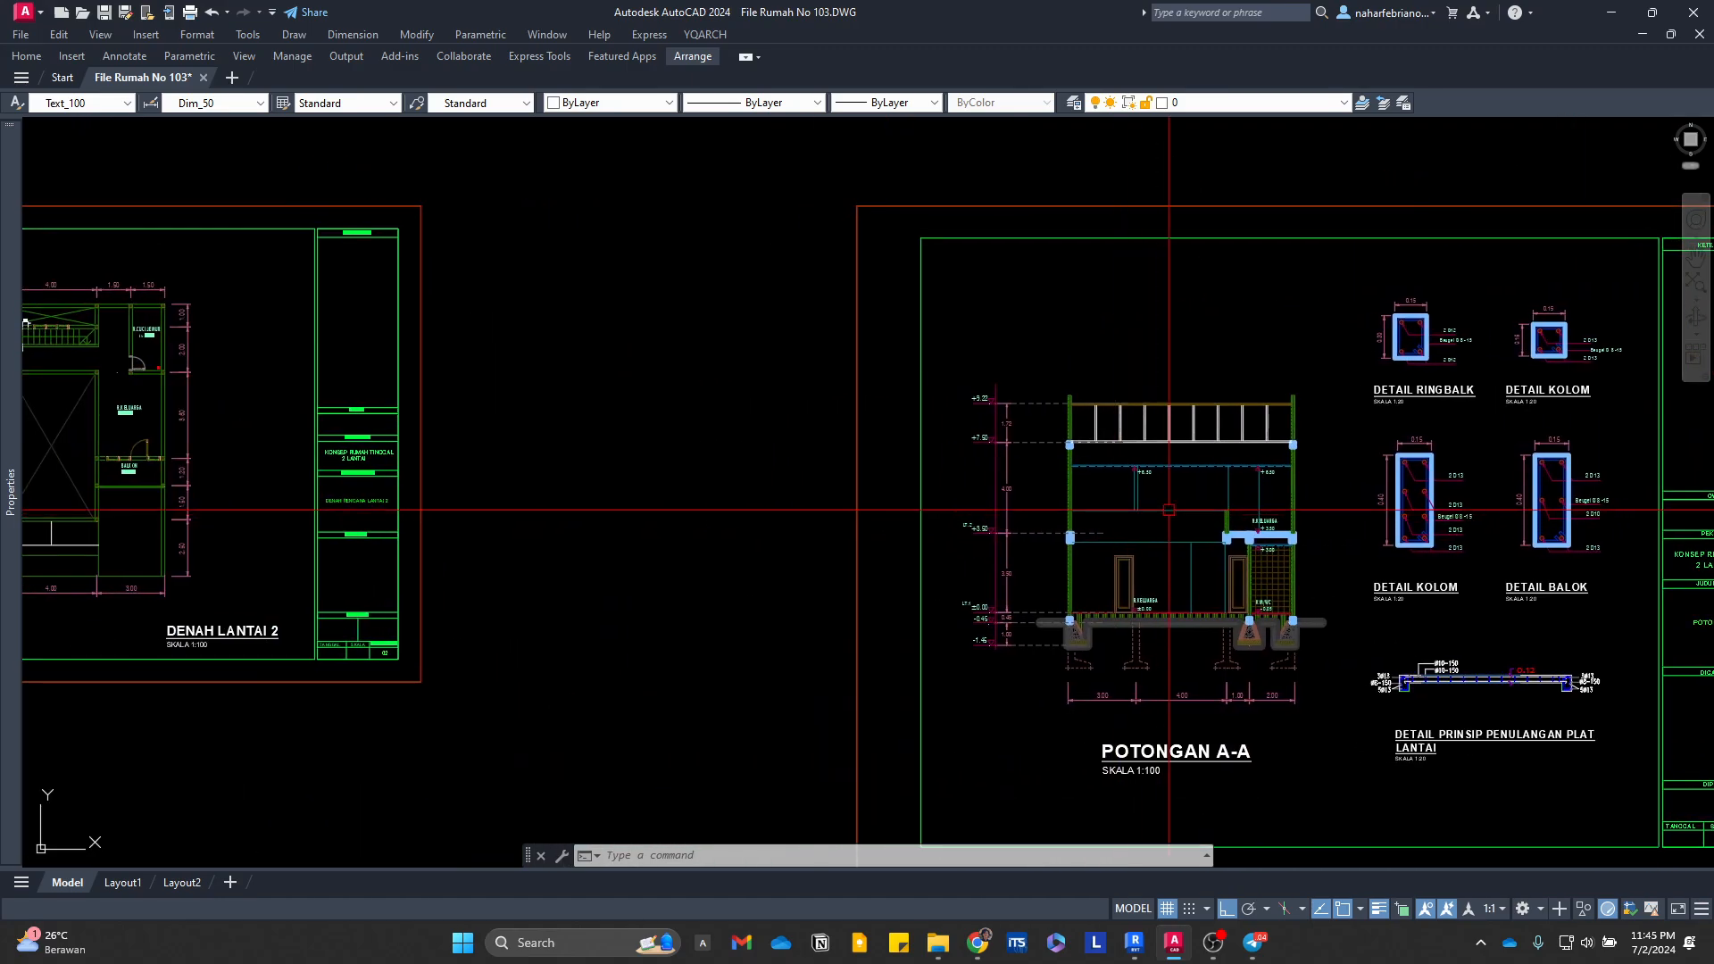
scroll(1180, 511, "up", 8)
scroll(1231, 512, "down", 6)
middle_click_drag(1241, 513, 1407, 497)
scroll(993, 512, "down", 4)
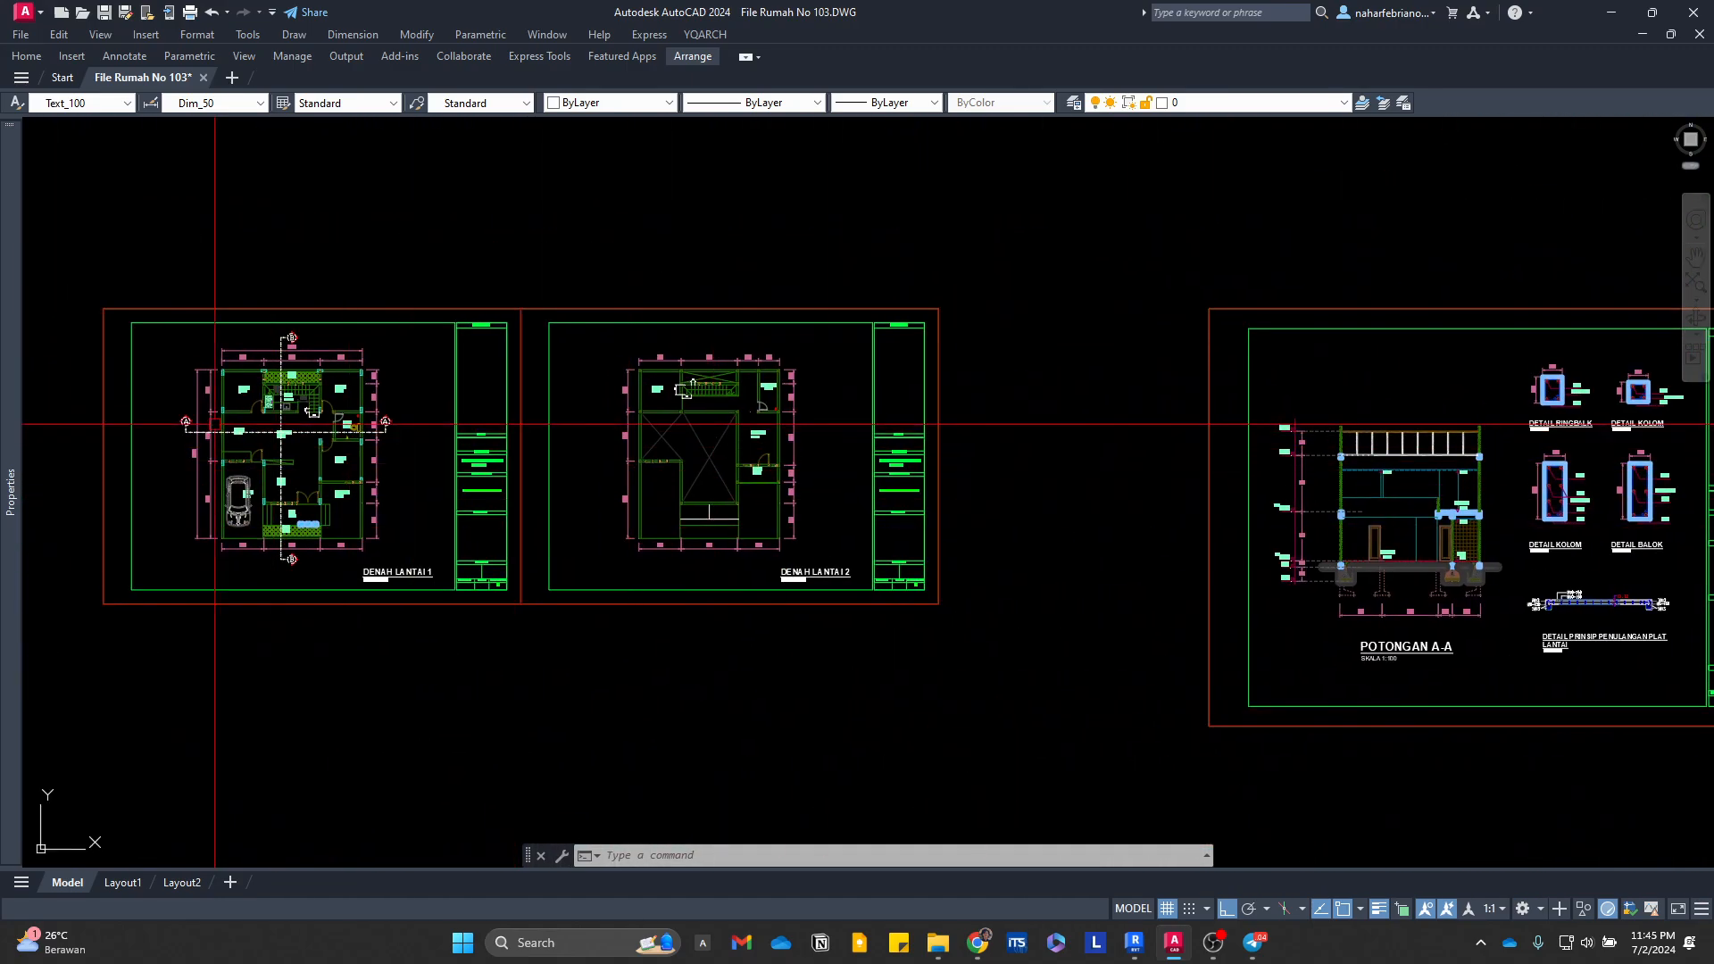
scroll(214, 423, "up", 4)
scroll(500, 436, "up", 2)
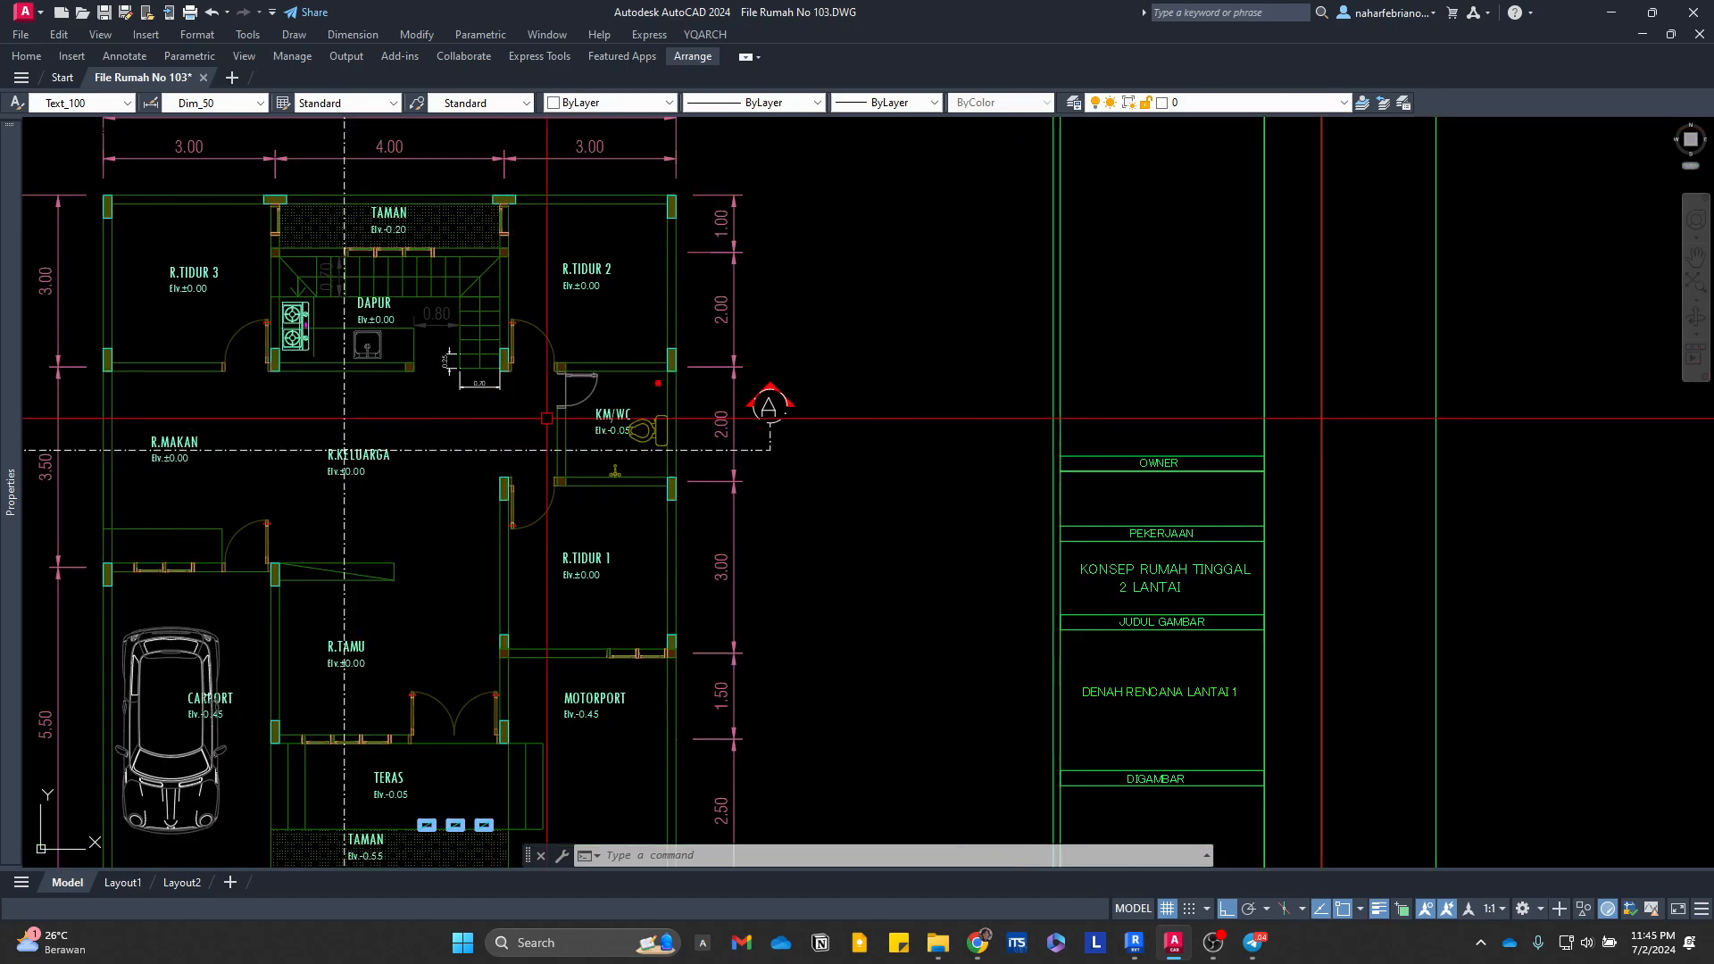
scroll(777, 454, "down", 3)
scroll(517, 452, "up", 2)
mouse_move(1083, 454)
middle_mouse_down()
mouse_move(517, 452)
mouse_move(1392, 539)
mouse_move(1044, 538)
mouse_move(1415, 534)
middle_mouse_up()
scroll(413, 490, "down", 5)
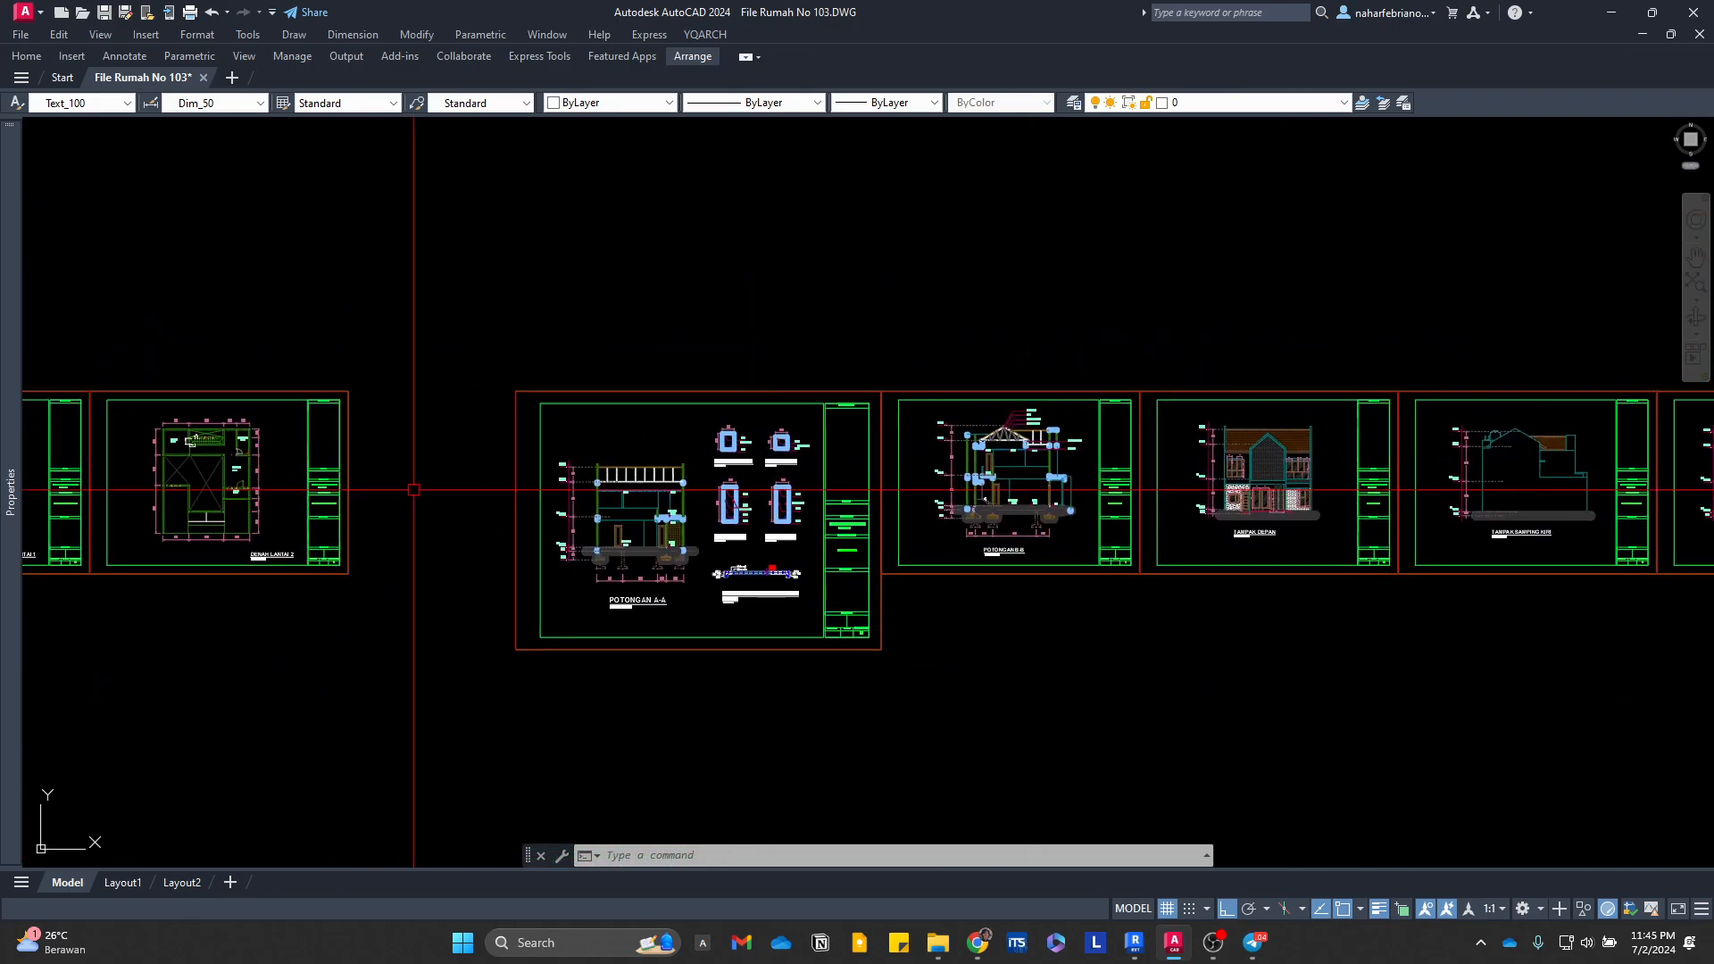
Step: Add a vertical linear dimension for the height of the thin upstand at the +3.50 slab edge in section POTONGAN B-B
scroll(1078, 507, "up", 15)
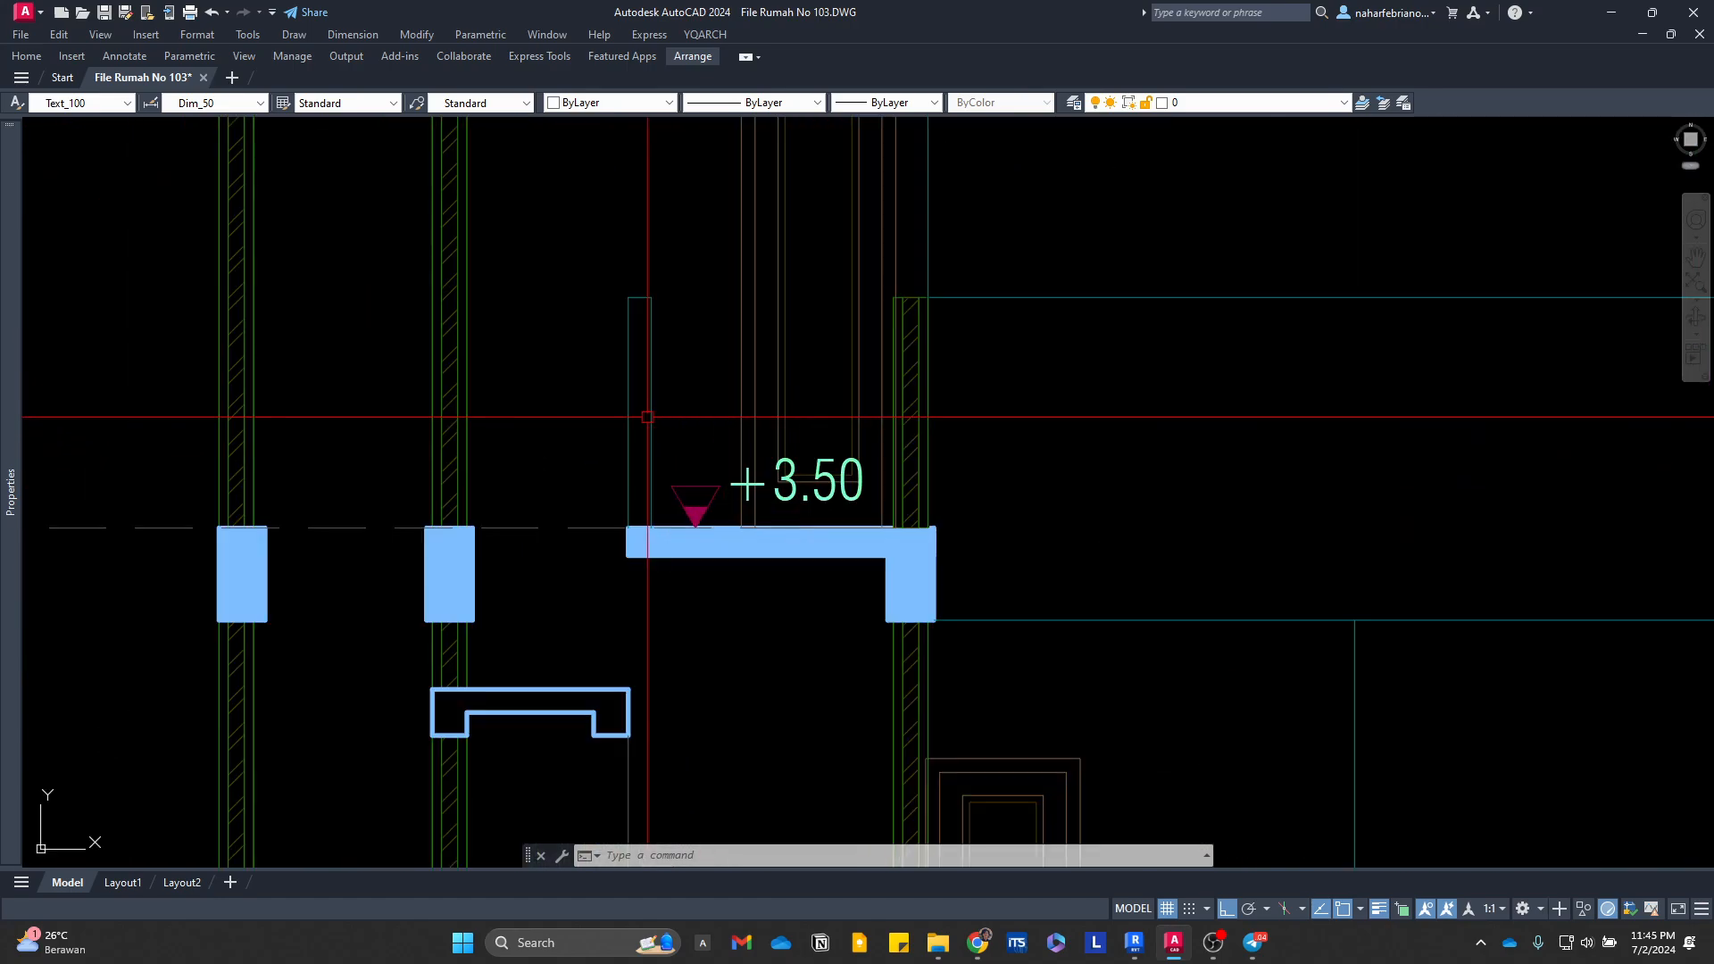
type("li")
key("Return")
left_click(621, 350)
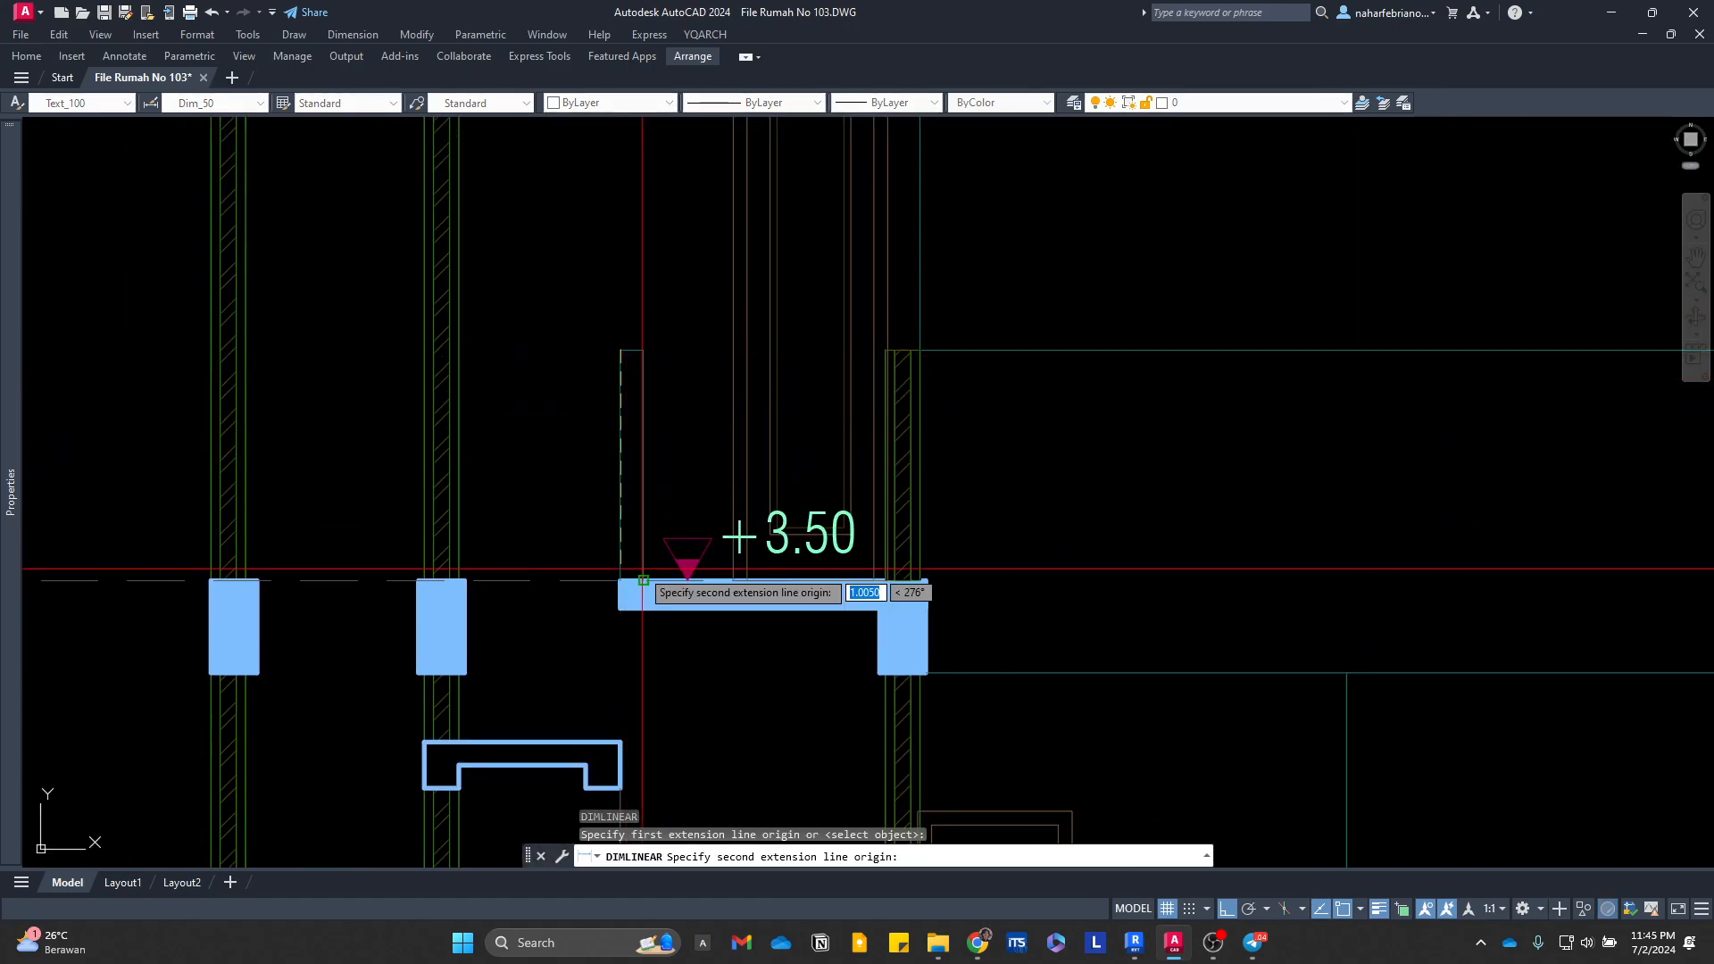
left_click(620, 580)
left_click(585, 500)
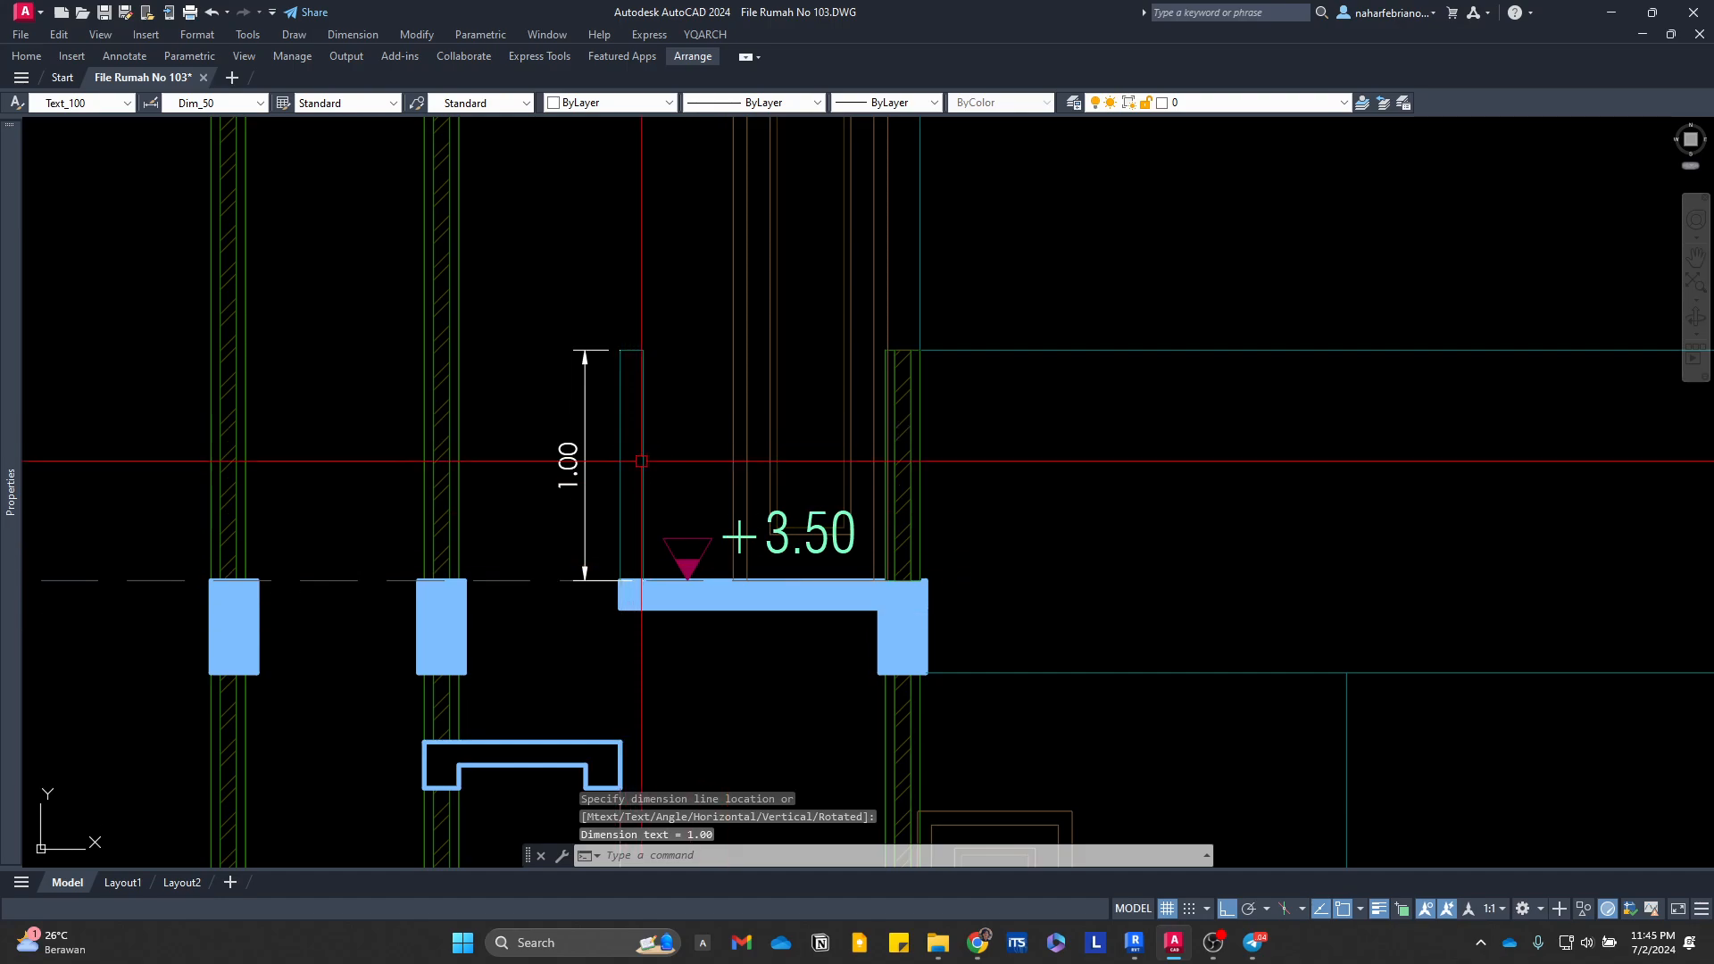
Step: Switch to Revit and examine the stair opening and its surrounding floor edges in the Lantai 2 floor plan
left_click(1135, 942)
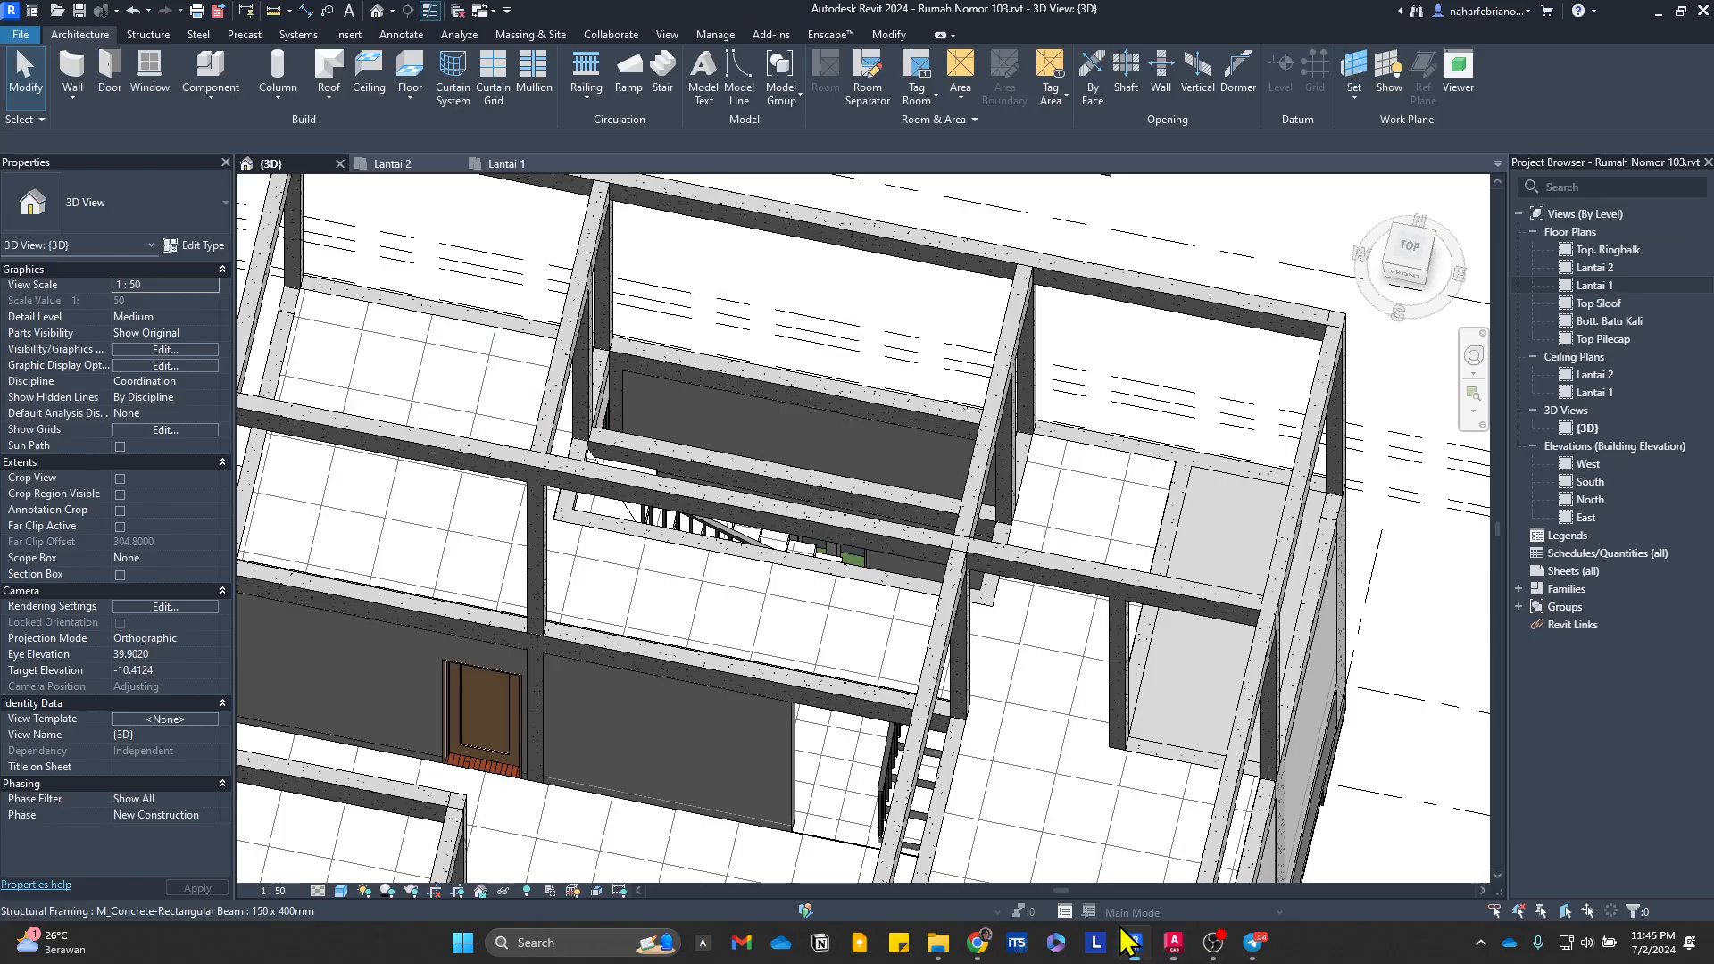
scroll(657, 509, "up", 5)
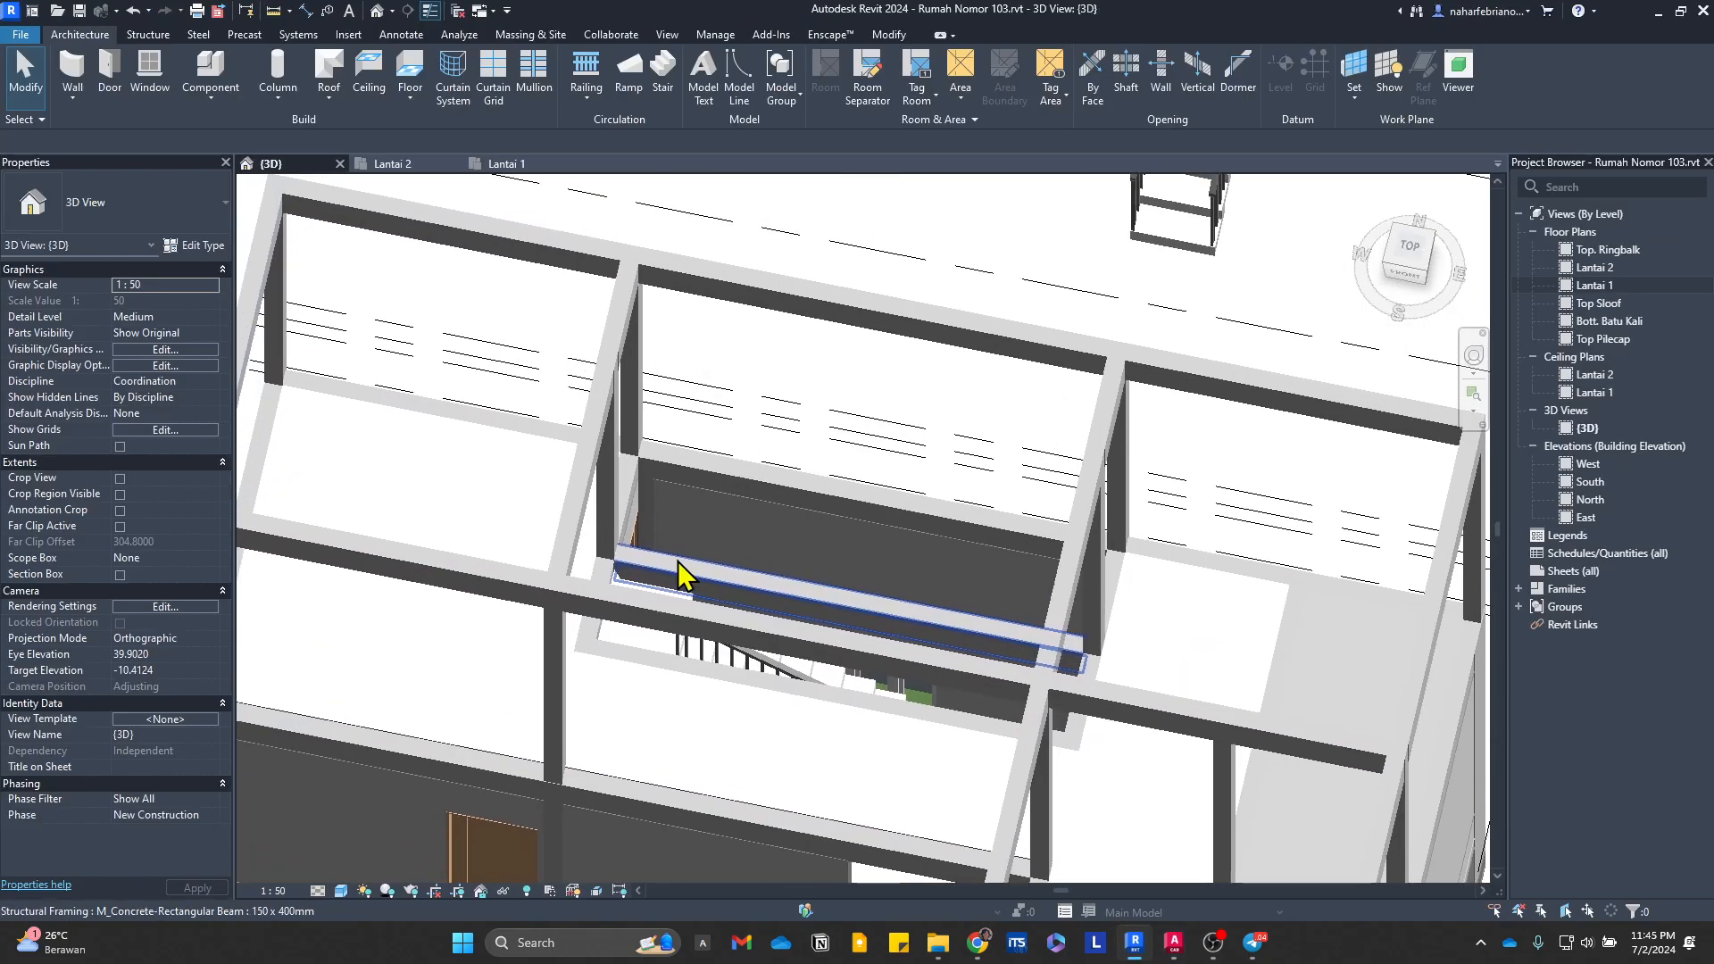
left_click(393, 163)
scroll(776, 375, "up", 4)
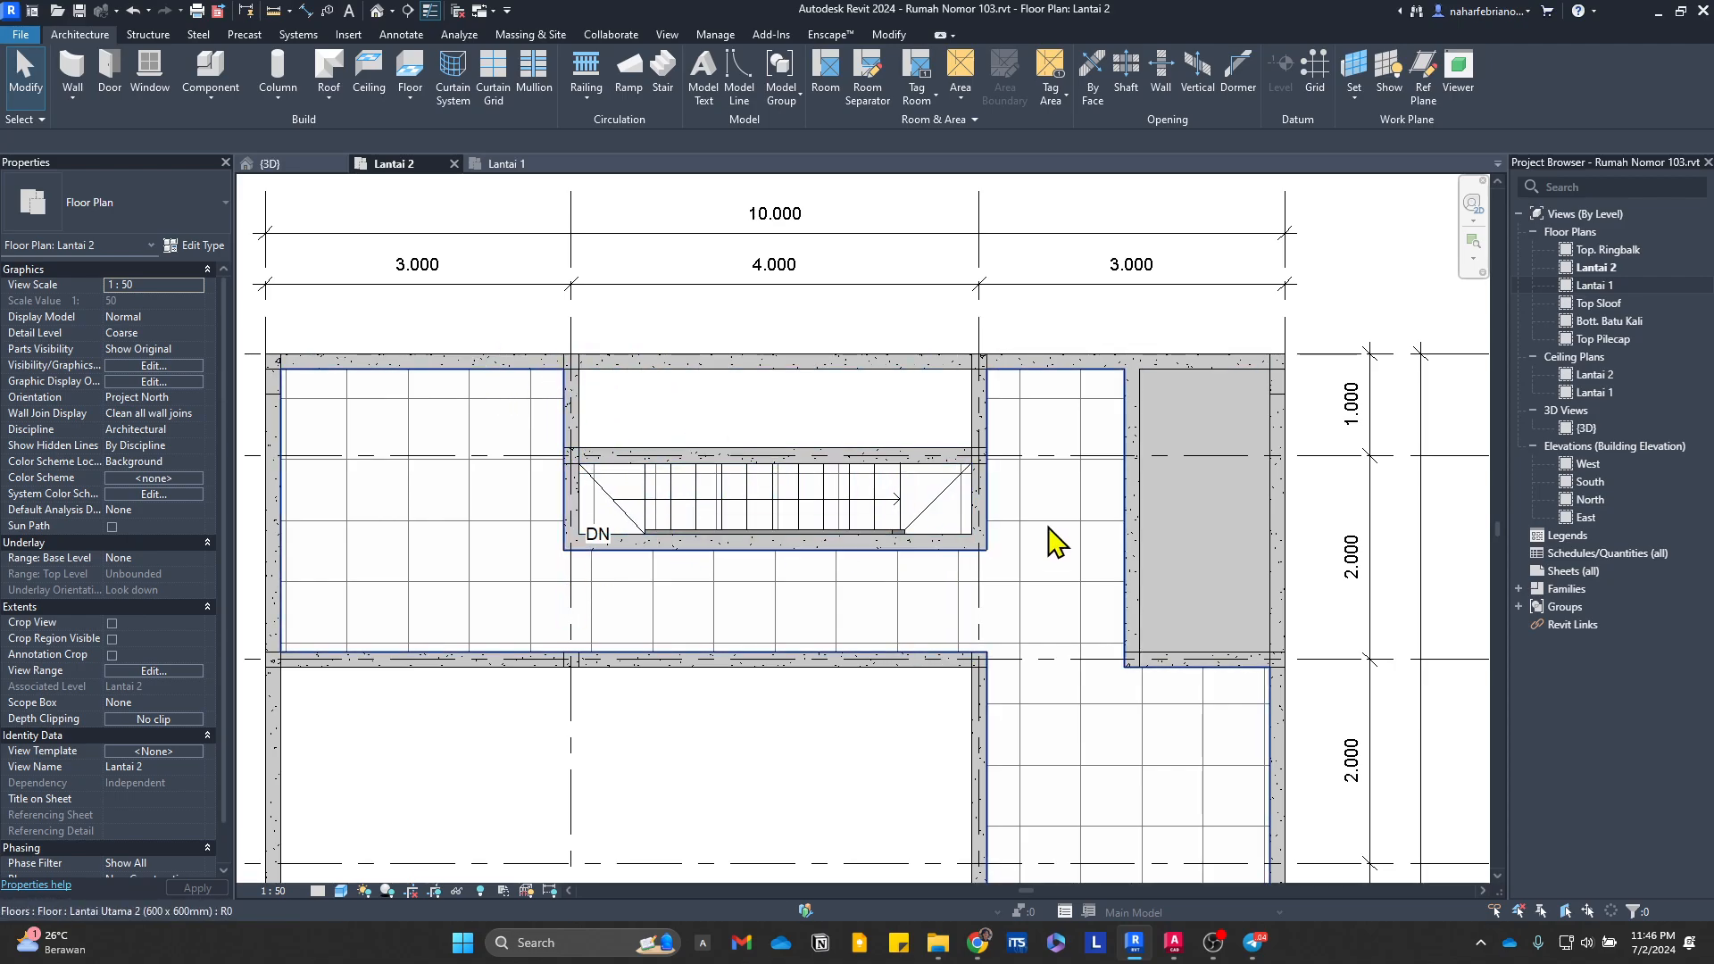
scroll(838, 383, "down", 2)
scroll(700, 432, "up", 2)
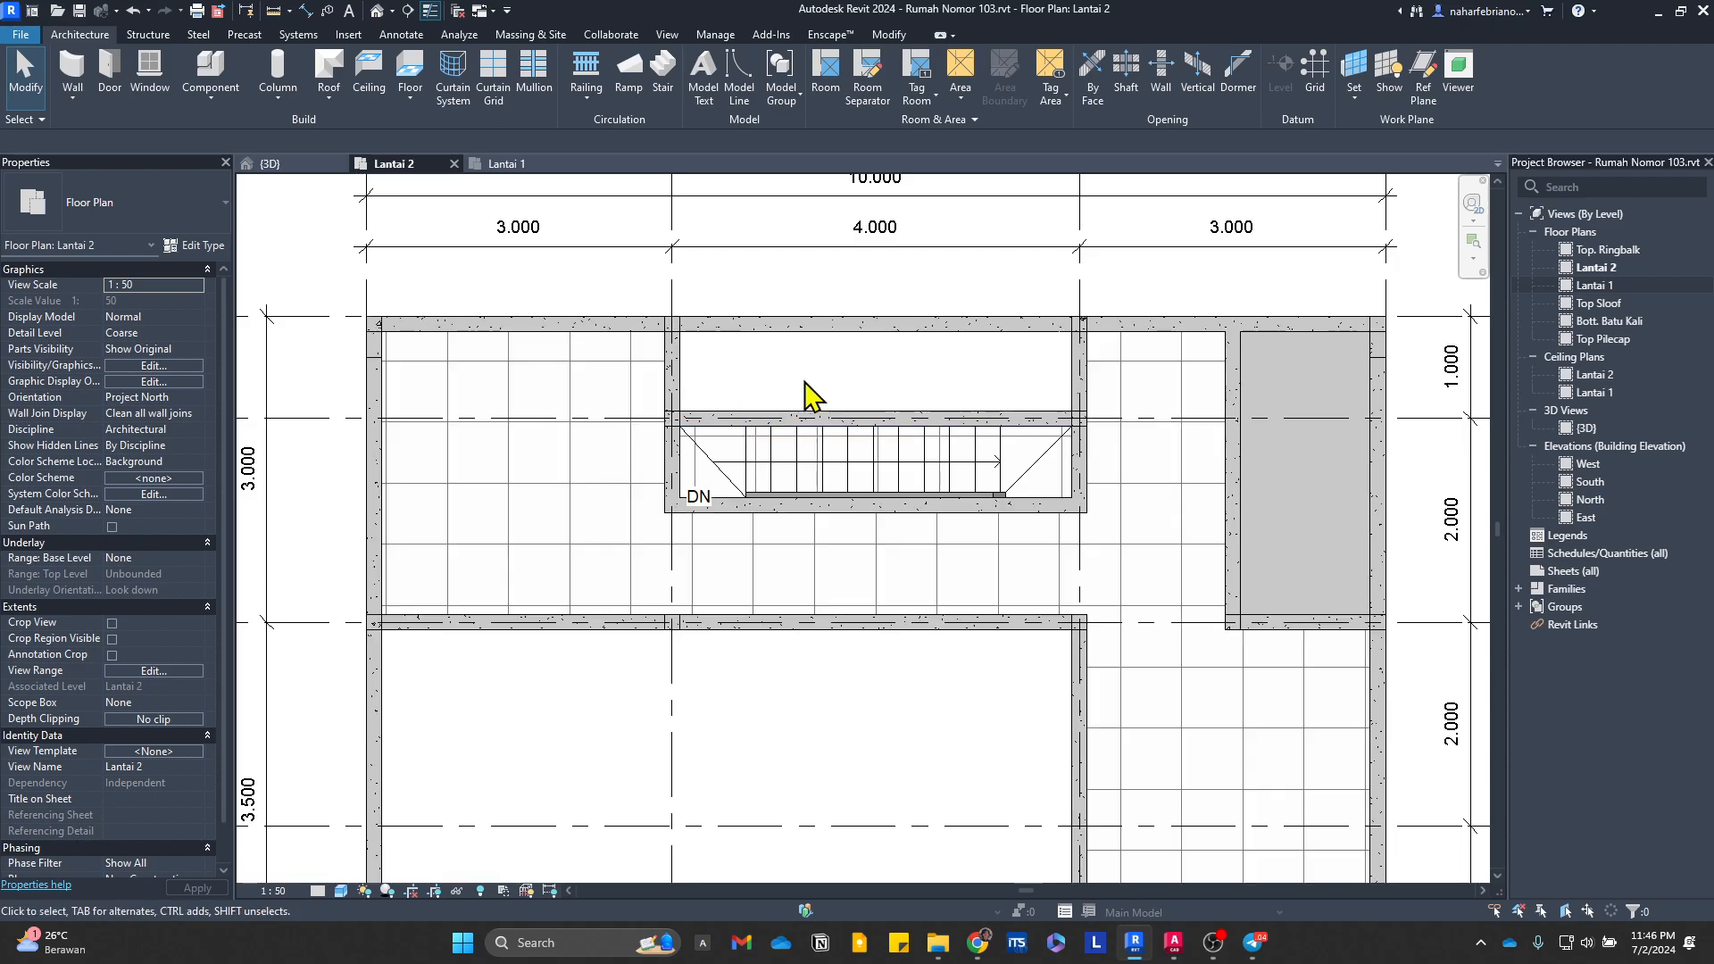
scroll(929, 460, "up", 2)
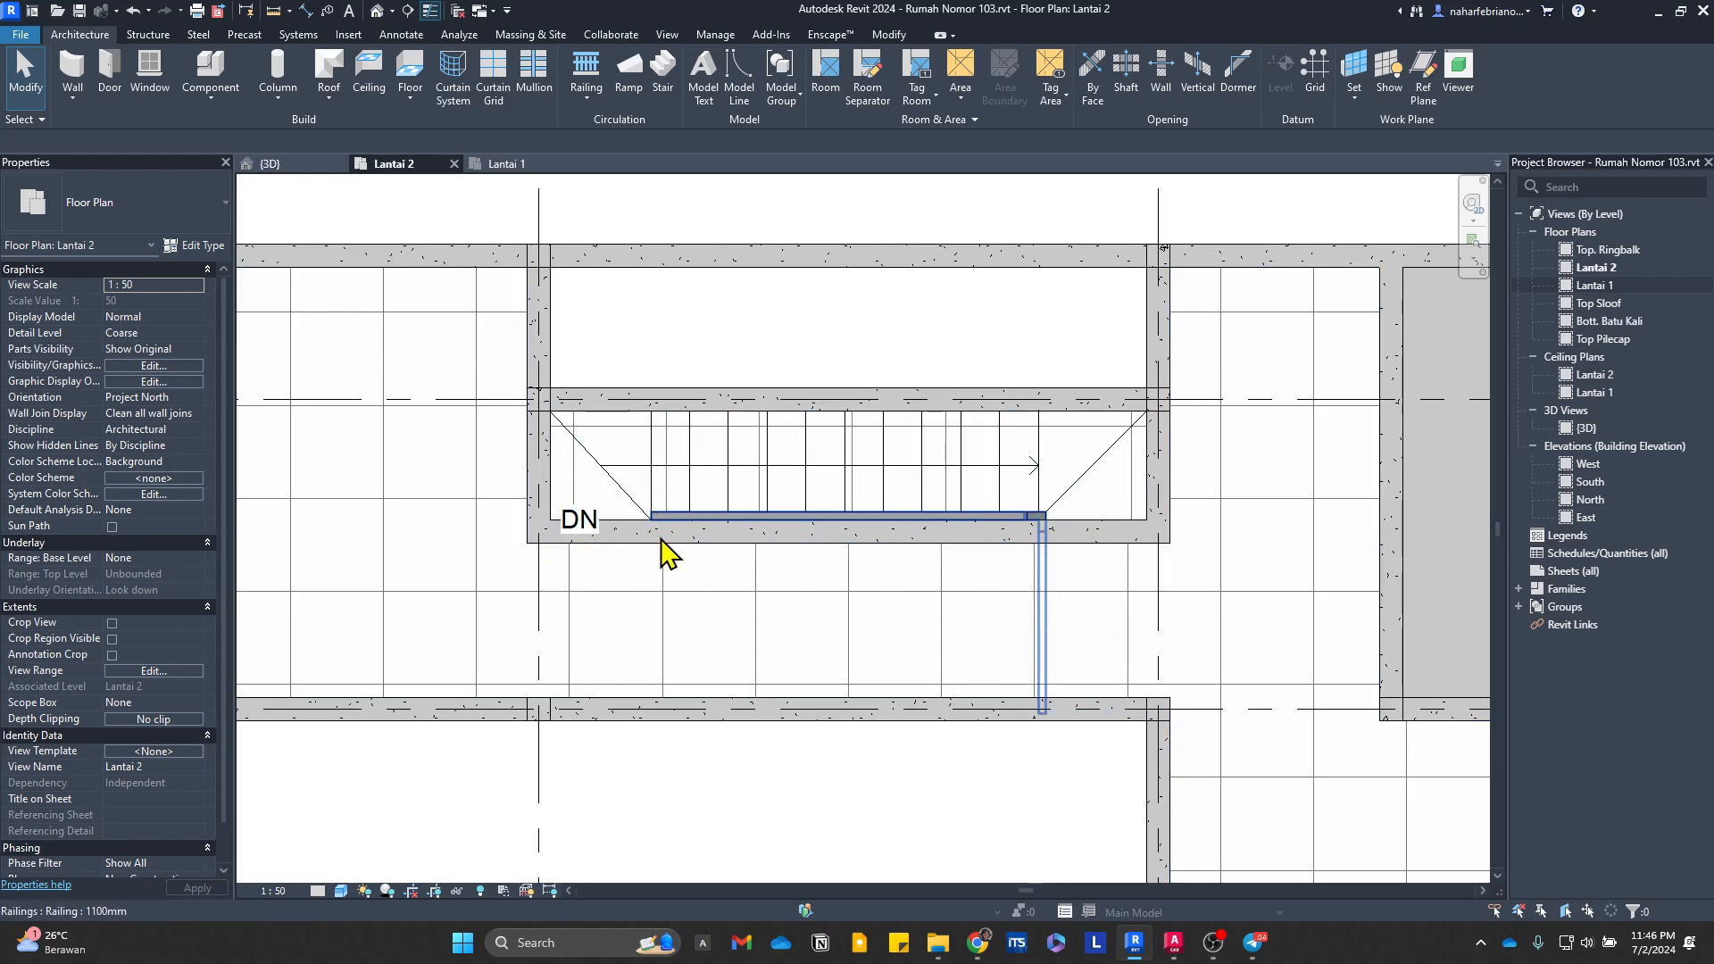
Step: Delete the leftover stair with its railings standing outside the building in the 3D view
left_click(309, 168)
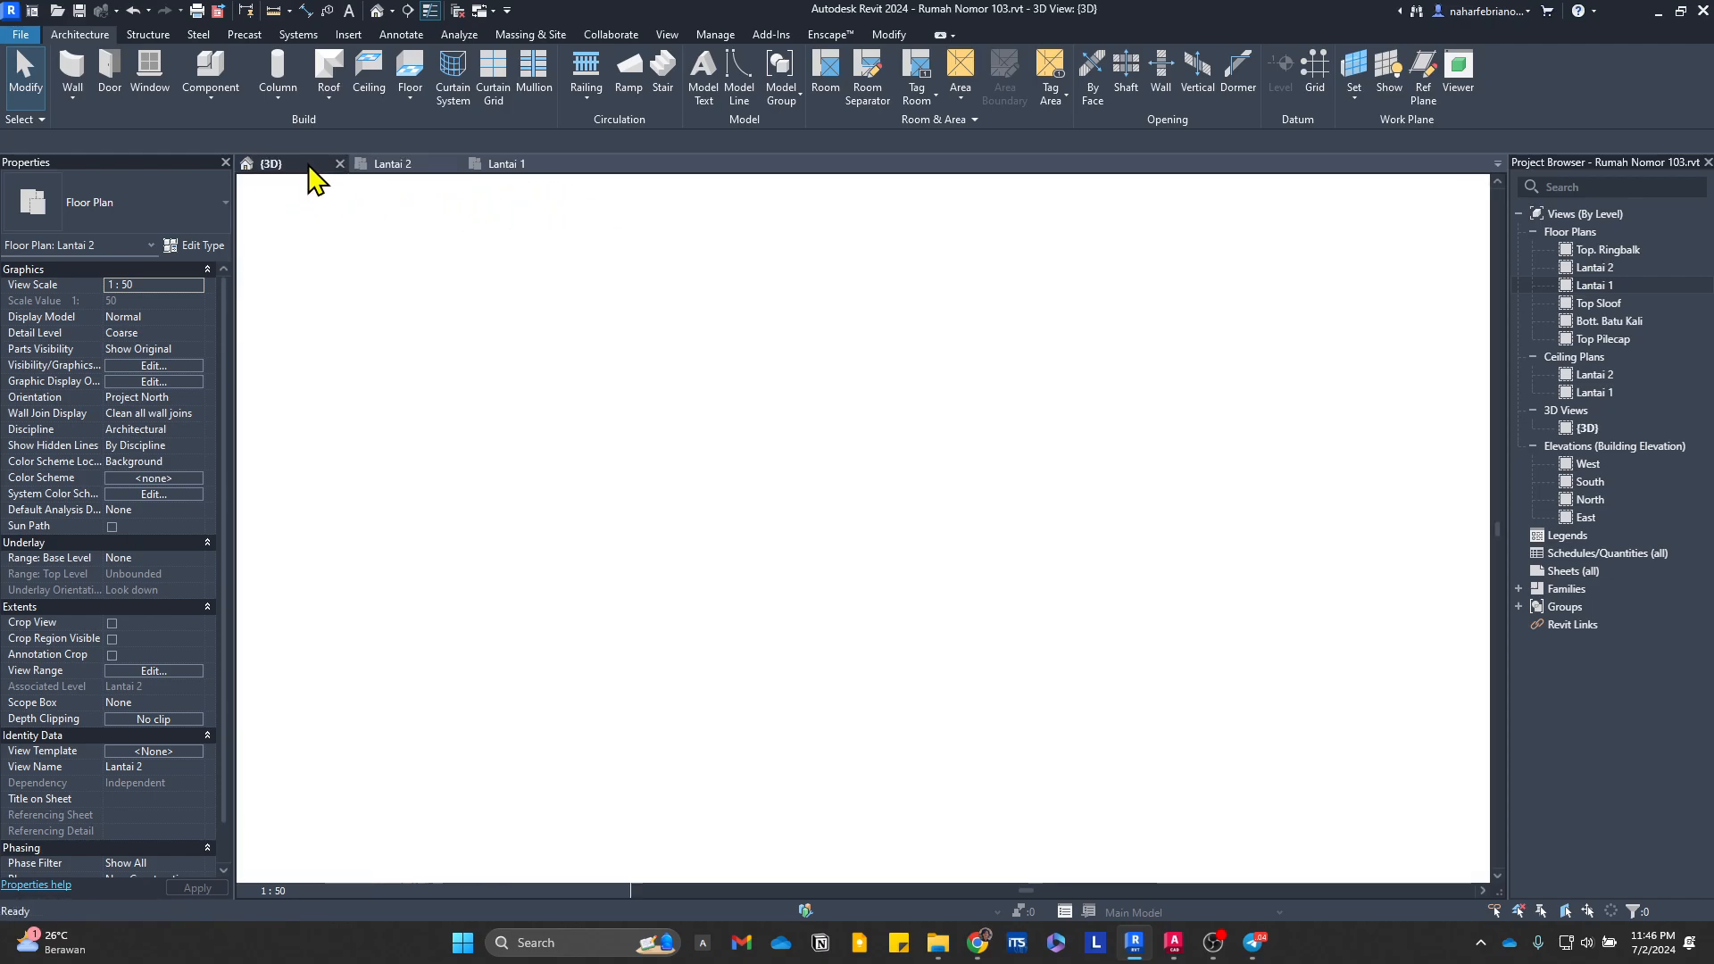
scroll(920, 490, "up", 3)
middle_click_drag(955, 522, 924, 445, "shift")
scroll(923, 443, "down", 2)
middle_click_drag(1066, 355, 1036, 602)
left_click(1102, 579)
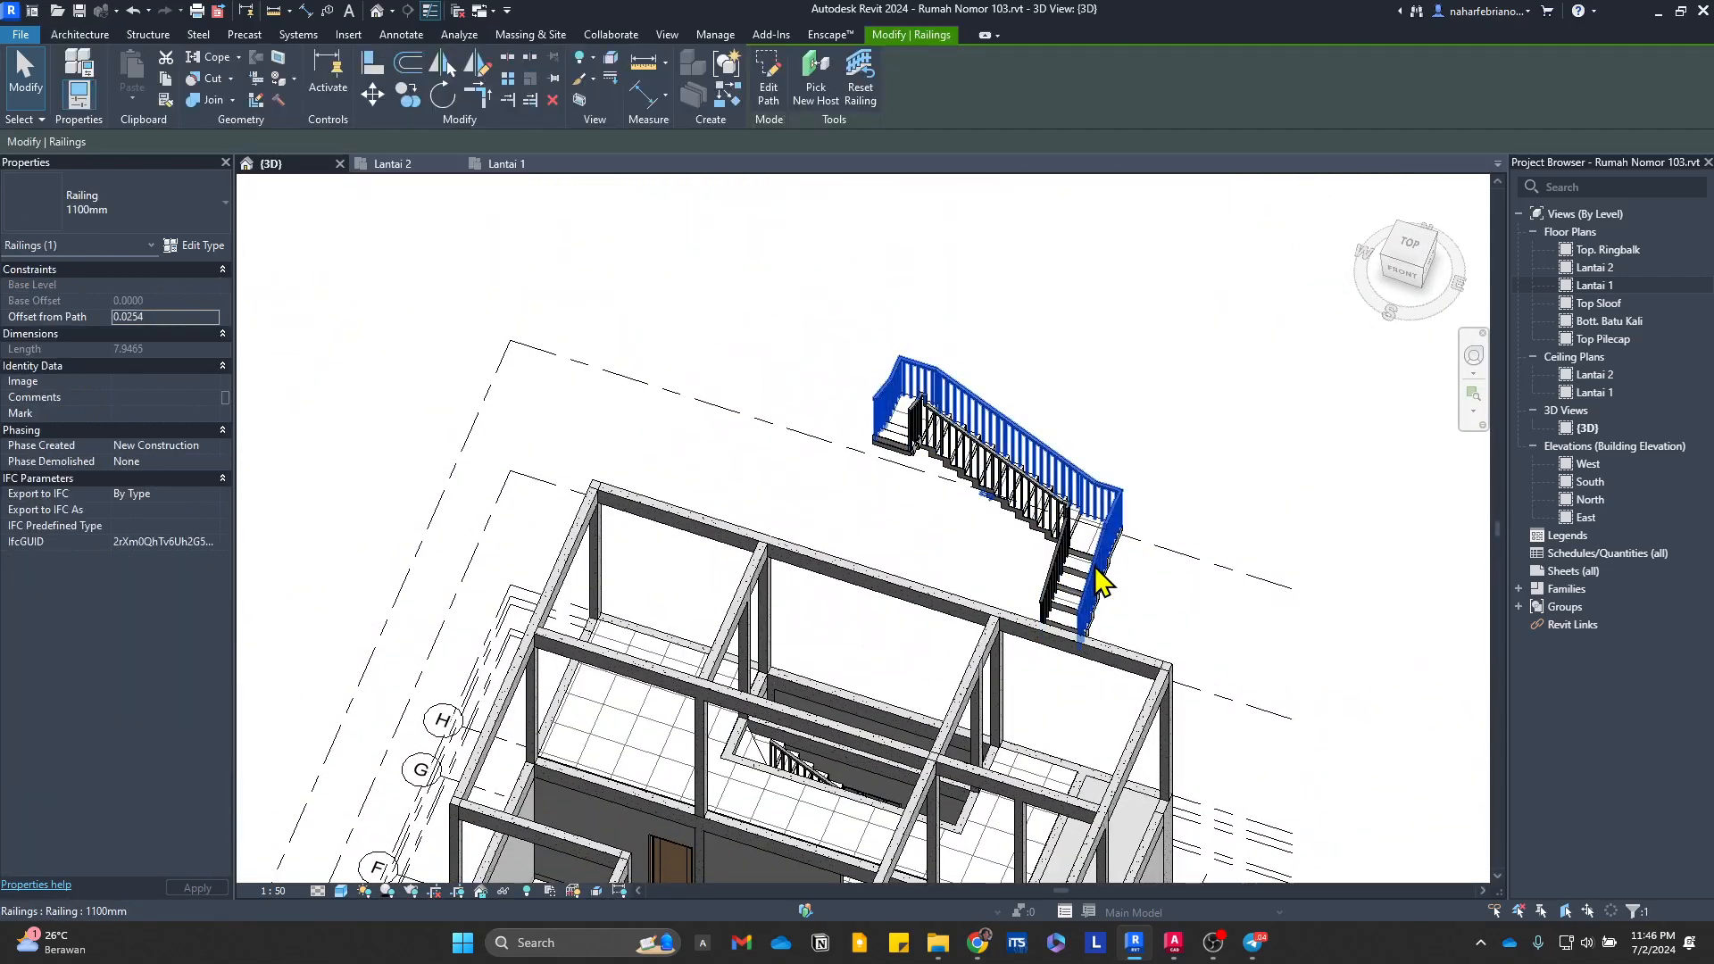
left_click(1098, 572)
key("Delete")
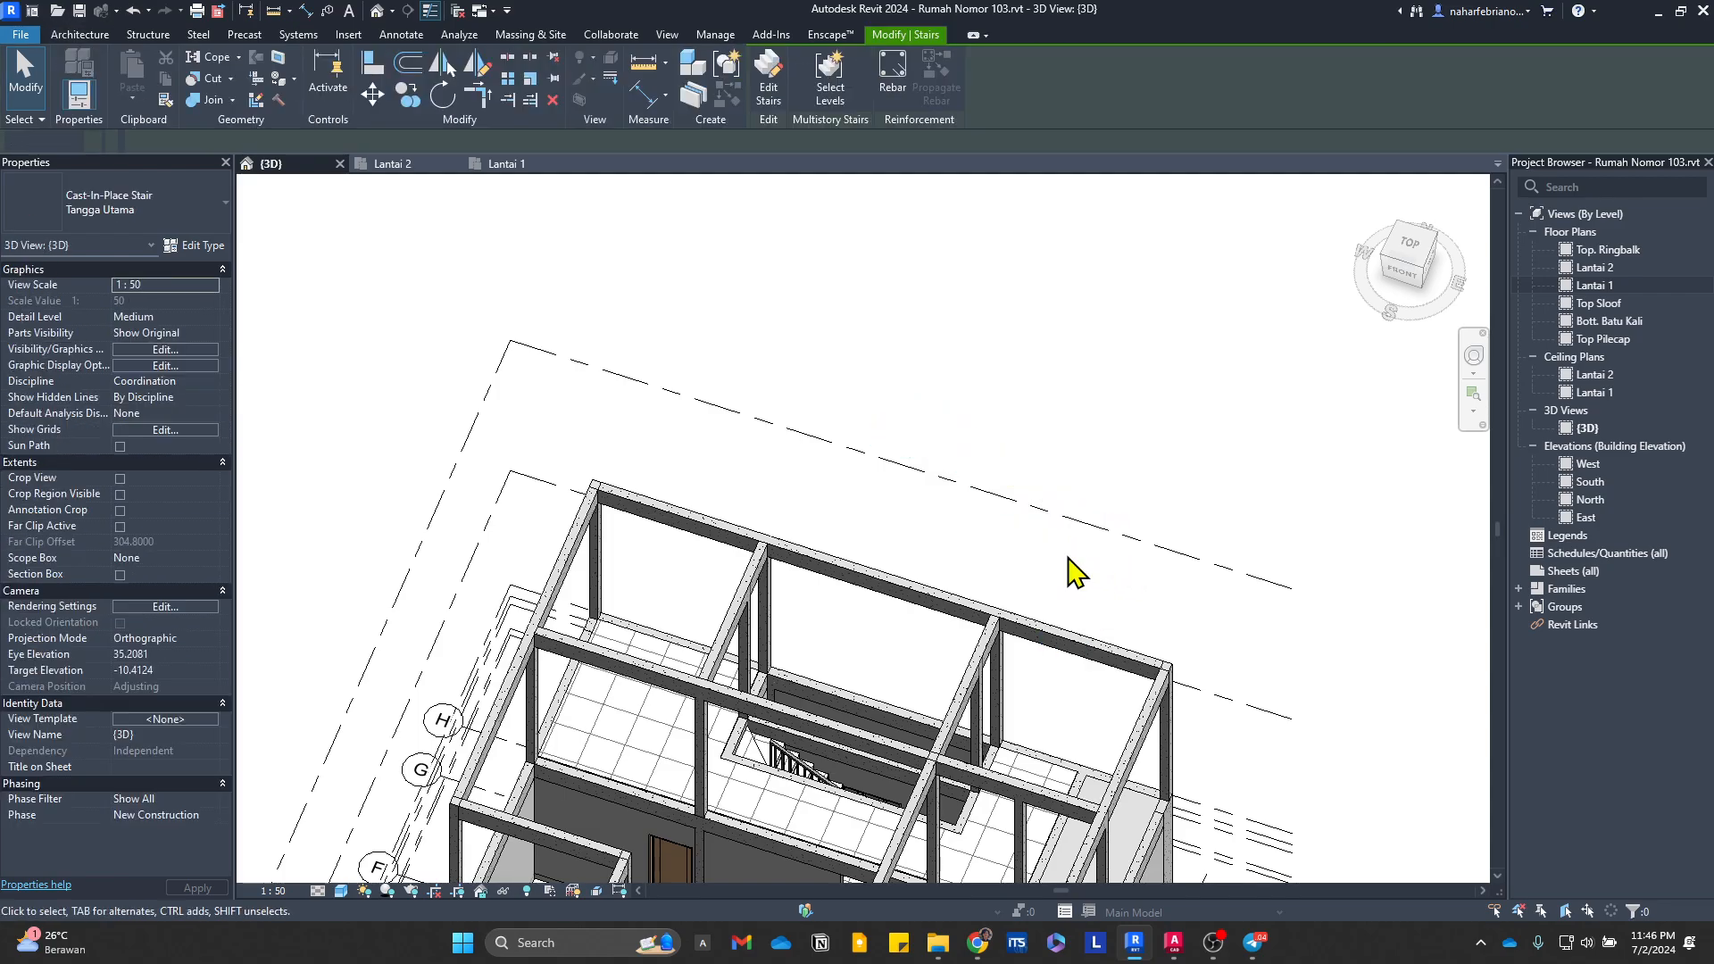
middle_click_drag(924, 770, 1039, 427, "shift")
middle_click_drag(944, 662, 1159, 853, "shift")
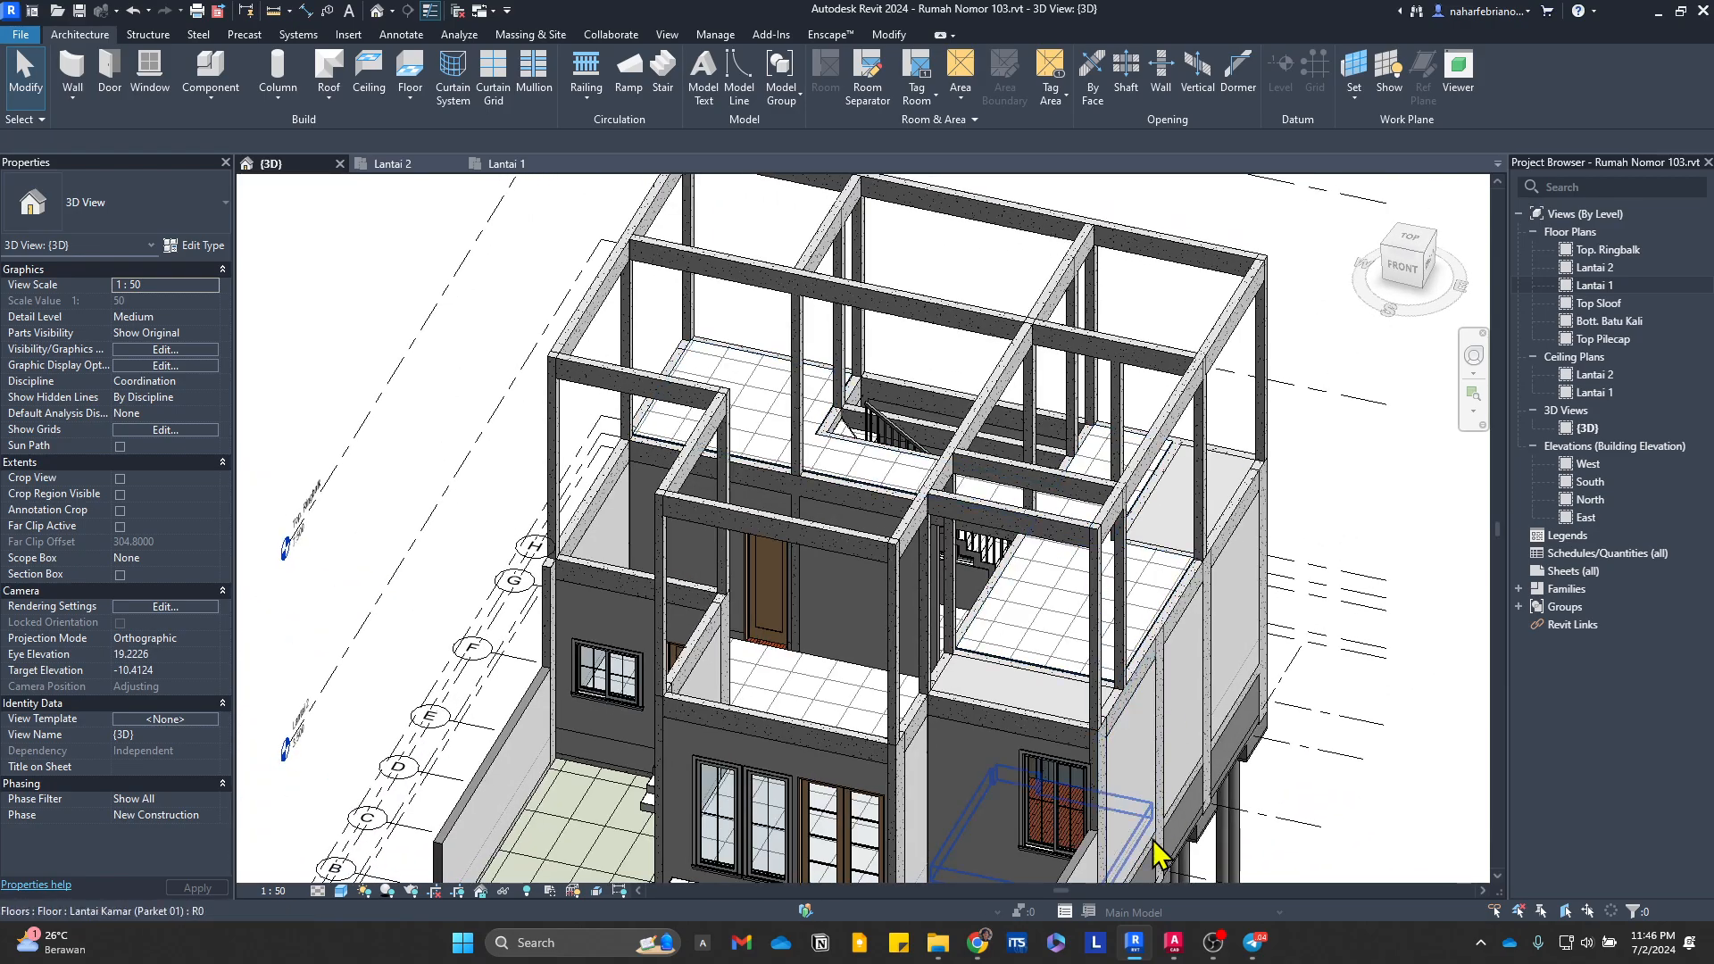